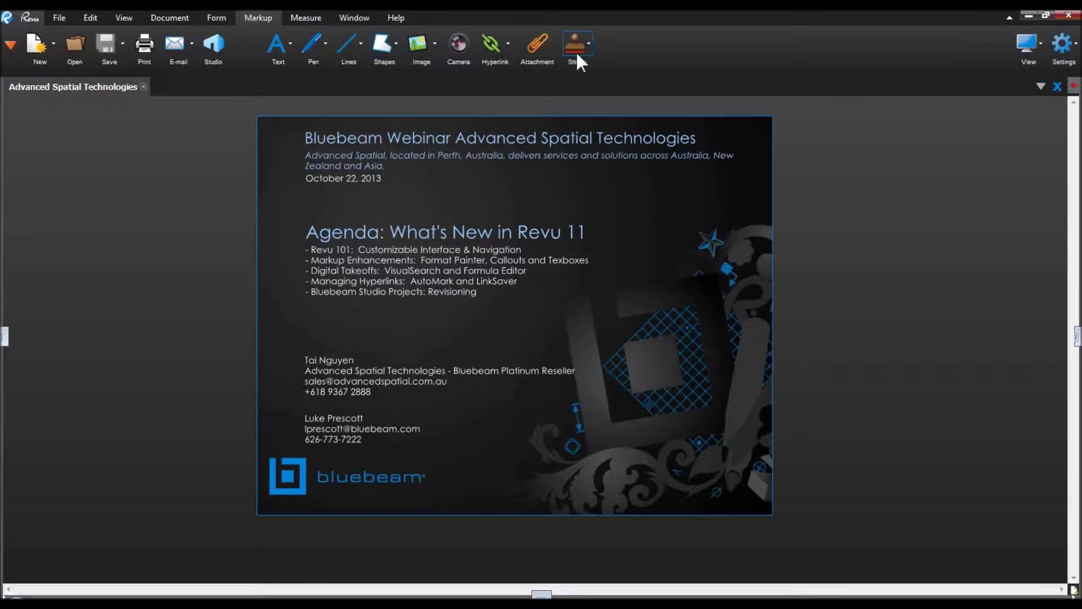
Step: Look over the Lines tools and the toolbar list, then switch to the View tab tools
left_click(360, 43)
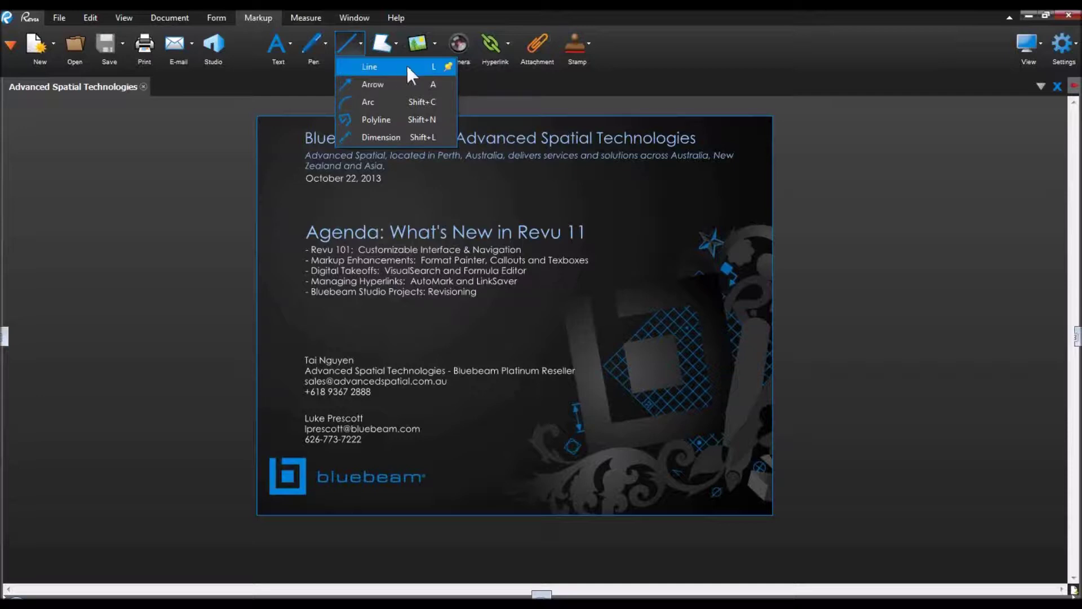
left_click(449, 63)
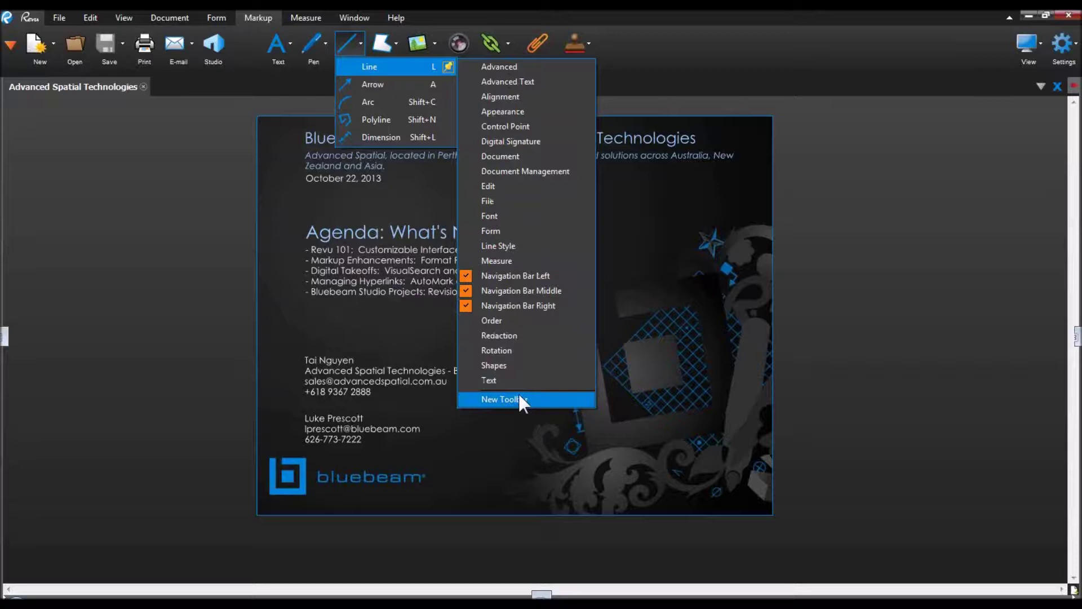
left_click(125, 17)
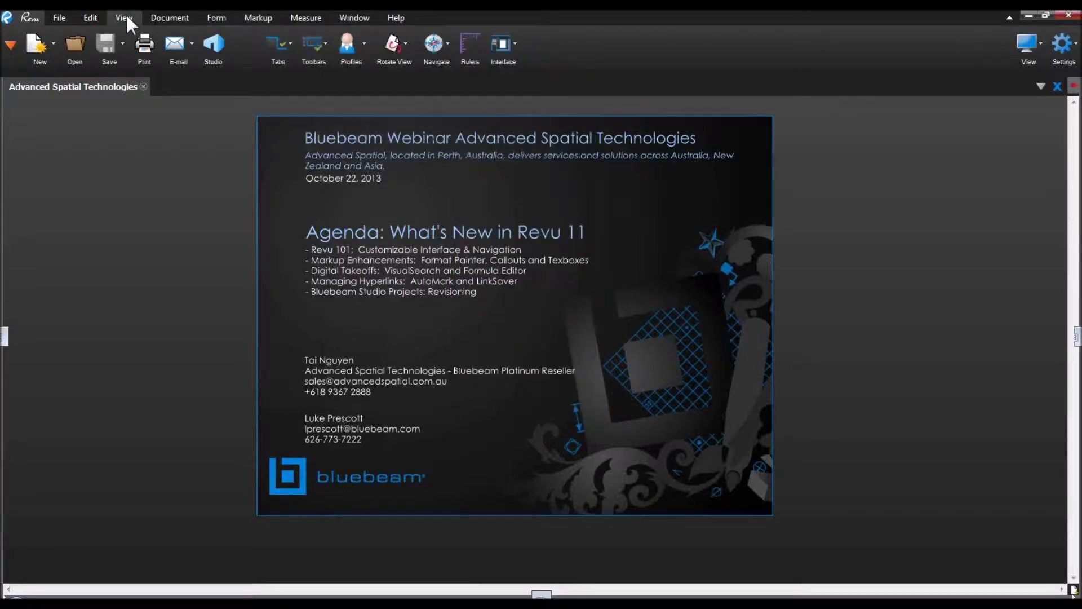
Step: Load the Construction workspace profile and bring up the Tab Access panel list
left_click(364, 41)
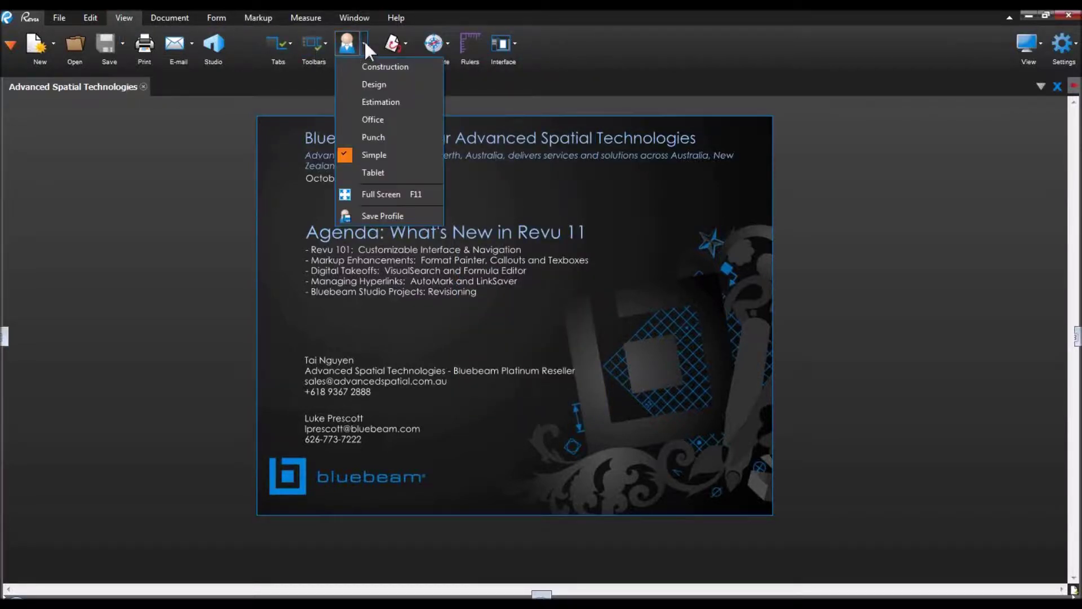
left_click(392, 66)
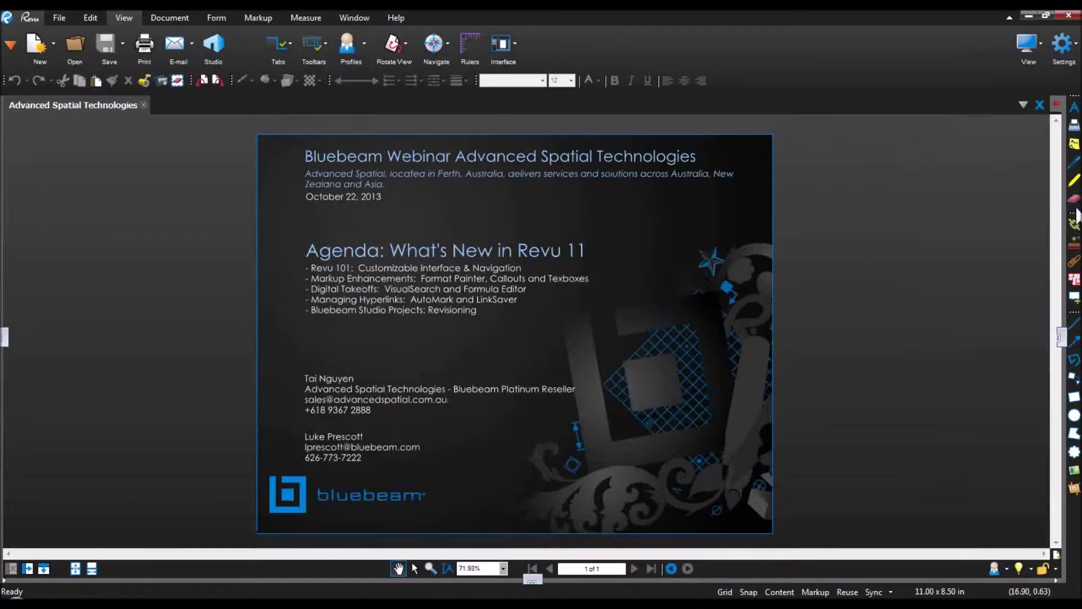
left_click(364, 44)
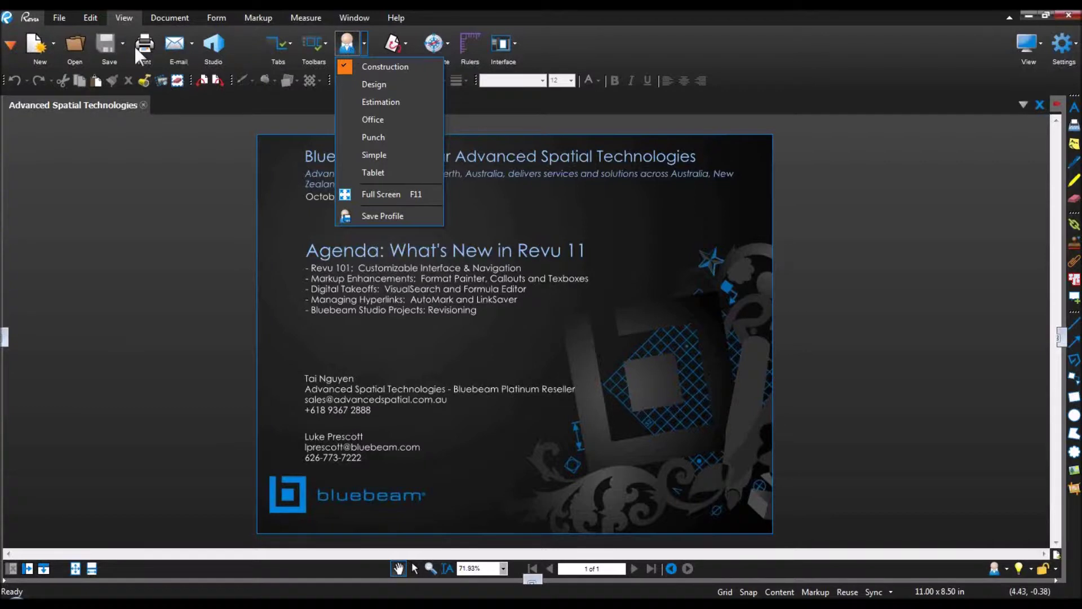
left_click(9, 47)
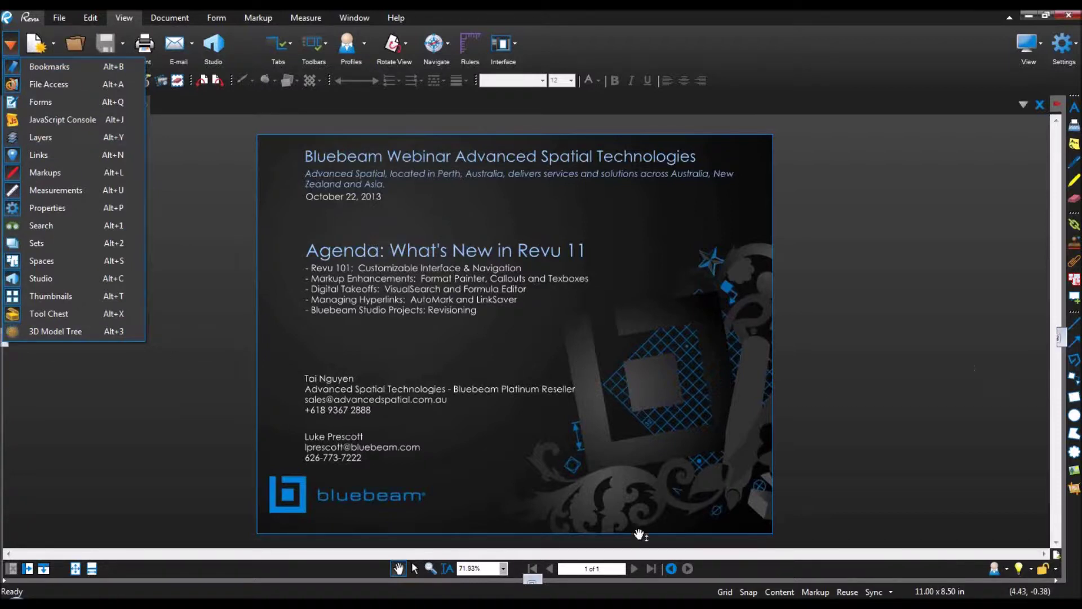
left_click(546, 563)
left_click_drag(550, 533, 551, 516)
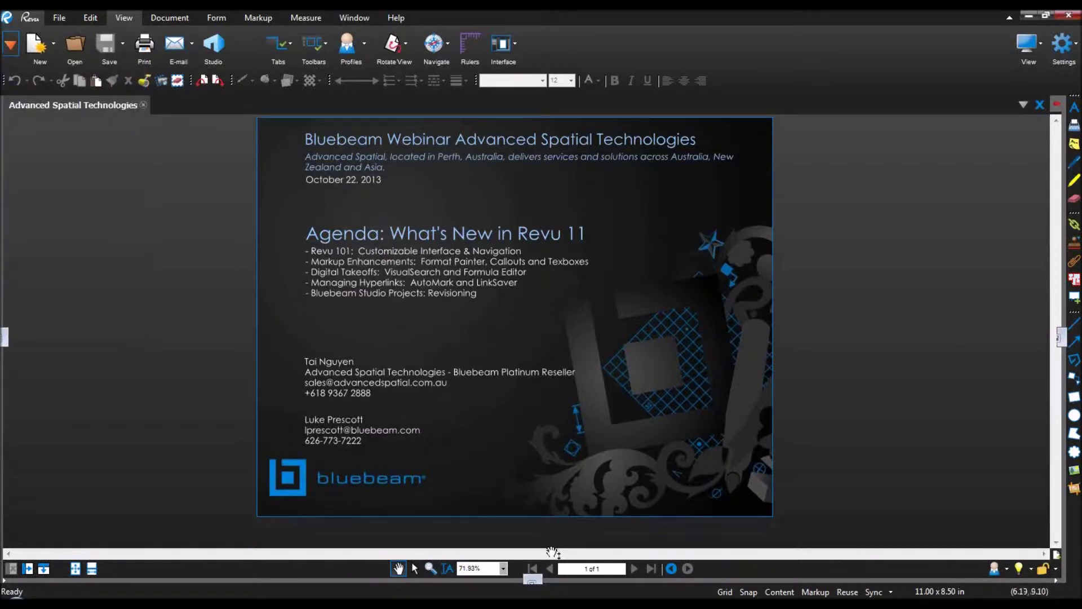
mouse_move(553, 581)
left_mouse_down()
mouse_move(558, 478)
mouse_move(556, 561)
mouse_move(541, 580)
left_mouse_up()
left_click(11, 45)
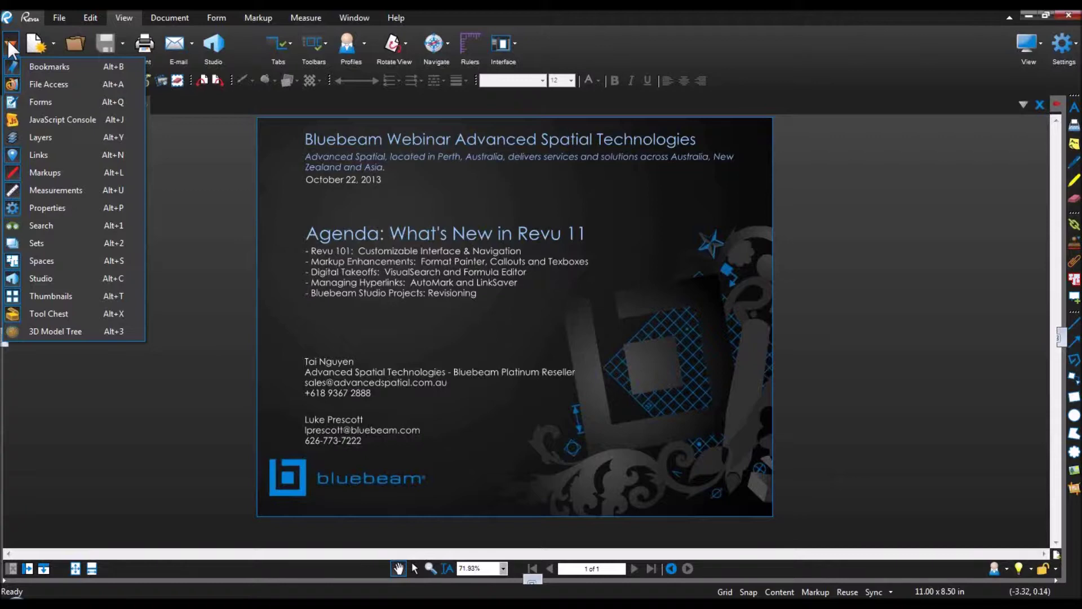
Step: Show the File Access panel and browse the pinned Slides - Studio folder without opening anything
left_click(39, 86)
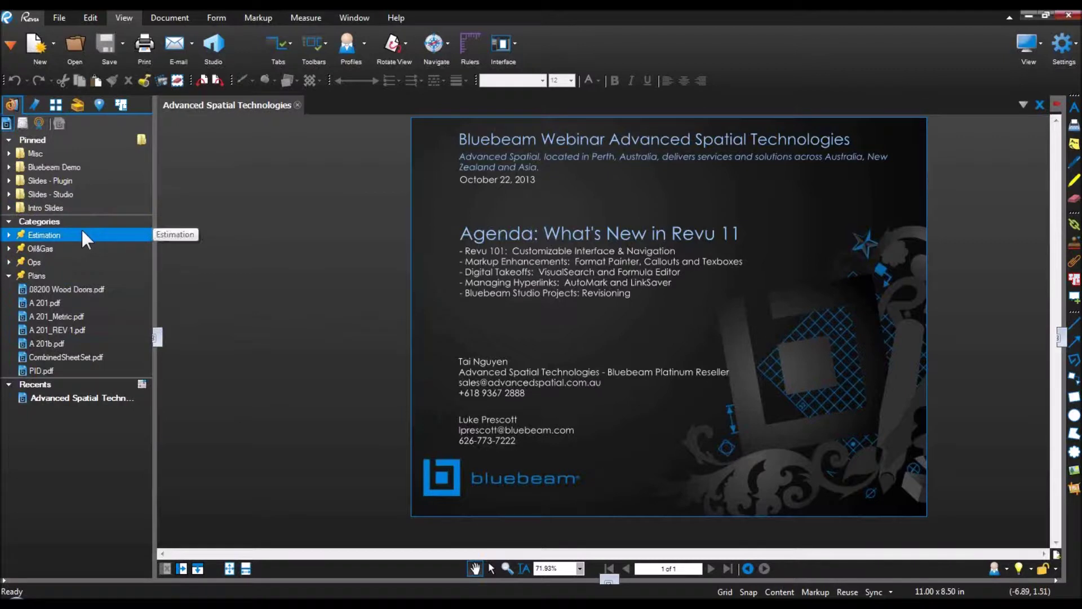
mouse_move(99, 395)
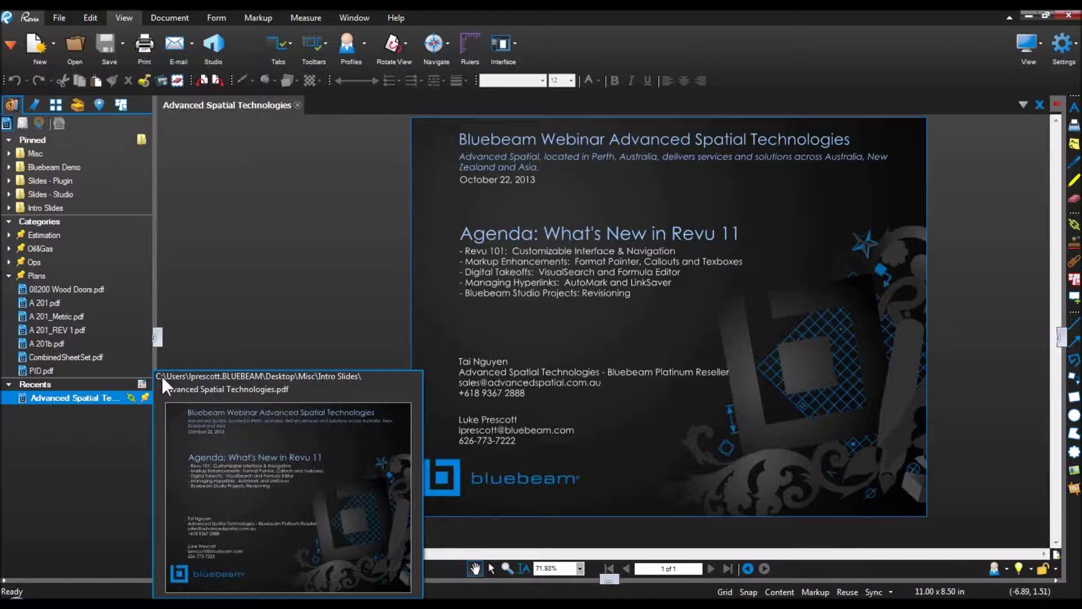
left_click(65, 193)
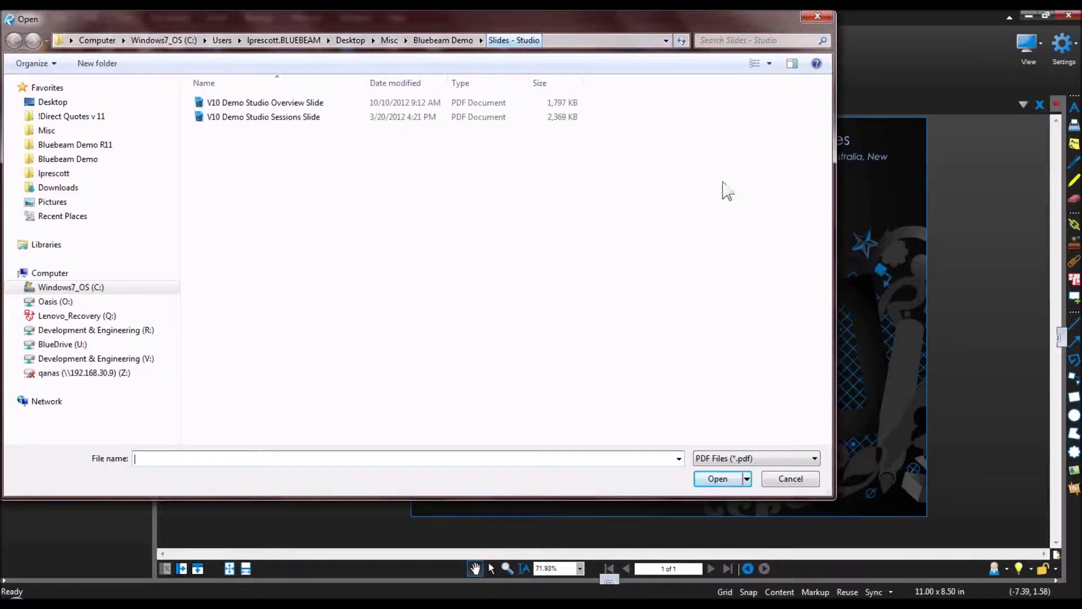
left_click(814, 480)
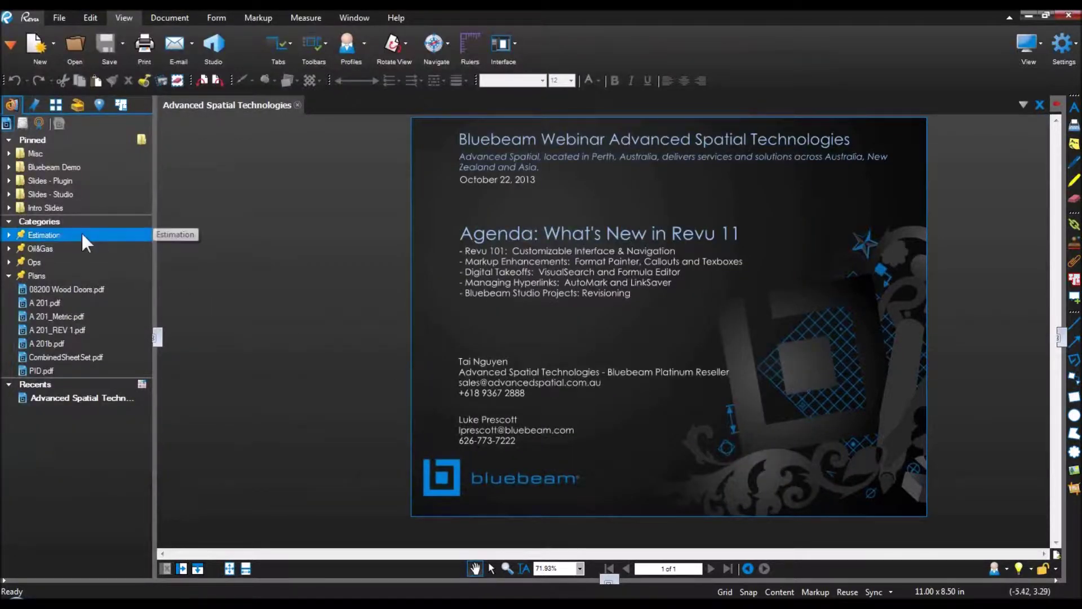
right_click(83, 398)
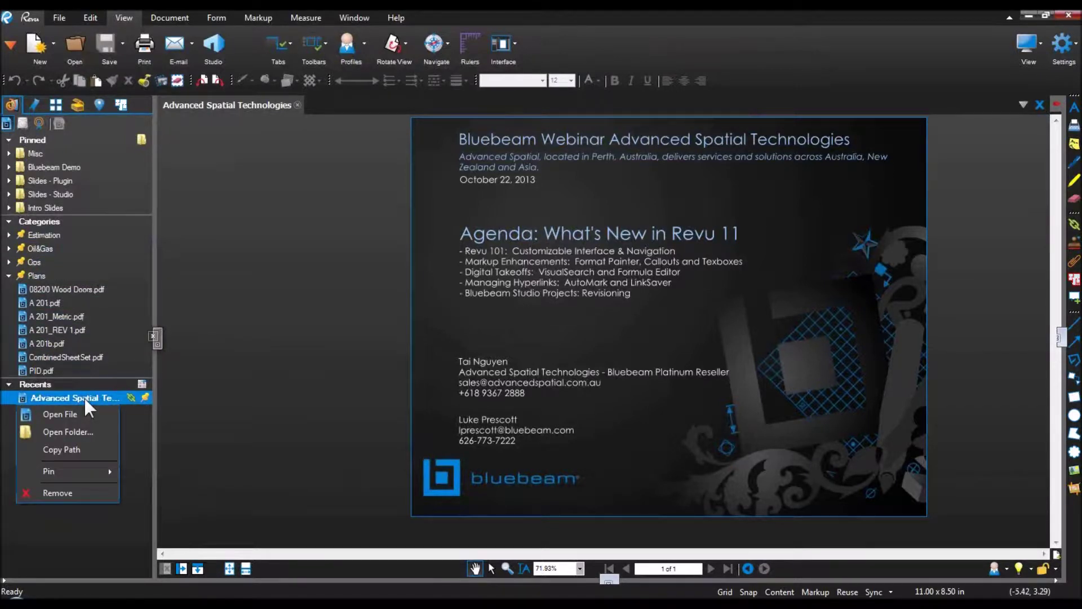
Step: Pin the Advanced Spatial Technologies slide under a new AST category, then close the slide
mouse_move(80, 469)
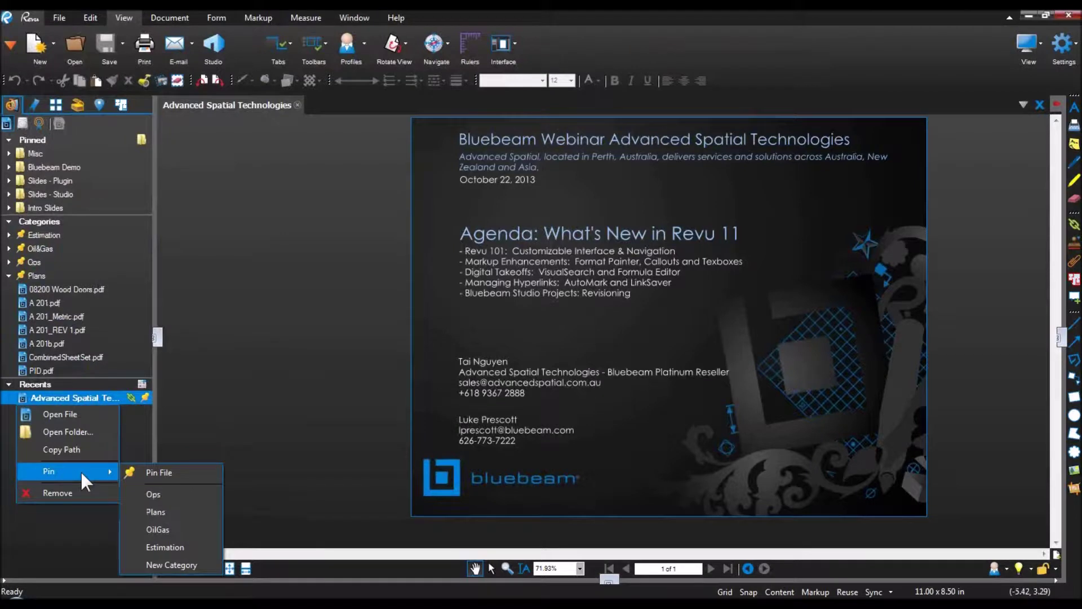
left_click(177, 566)
type("AS;T")
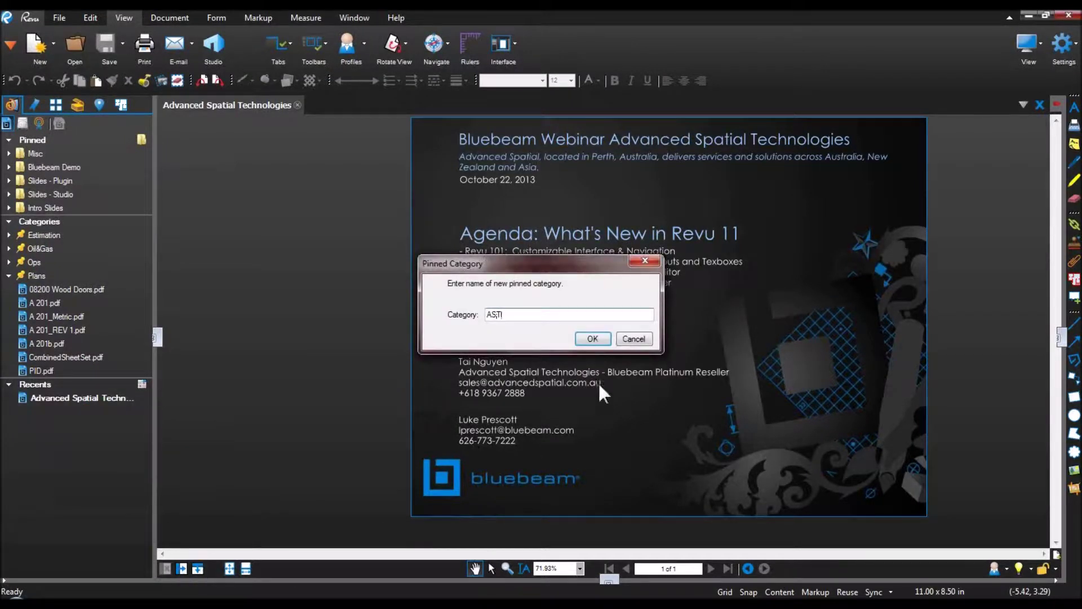
left_click(592, 338)
left_click(36, 235)
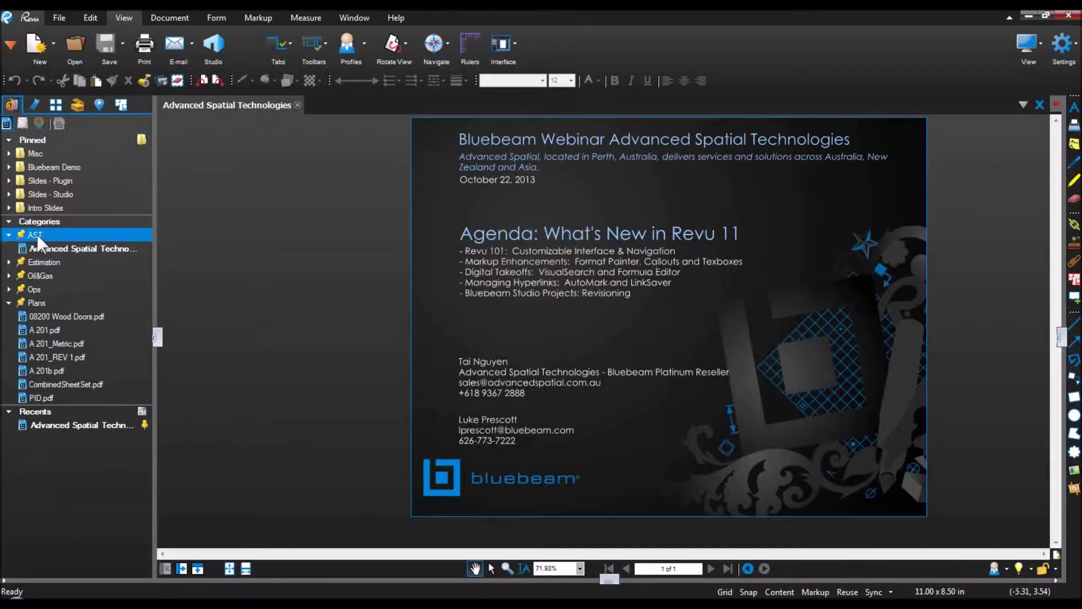
left_click(41, 247)
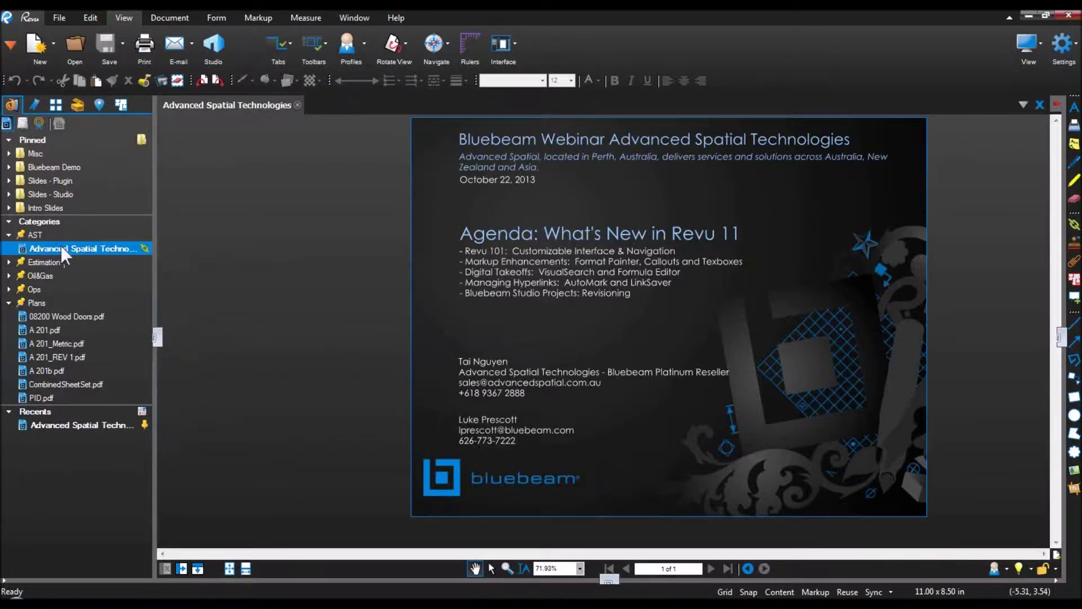
left_click(297, 105)
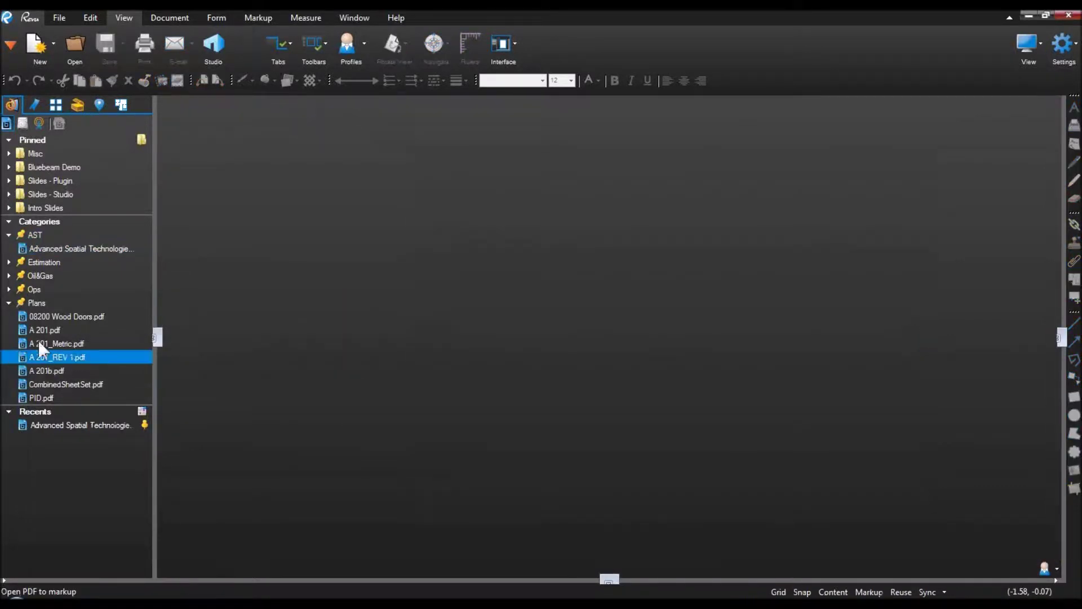
Step: Open 08200 Wood Doors, A 201 and A 201_REV 1 from the Plans list
left_click(49, 315)
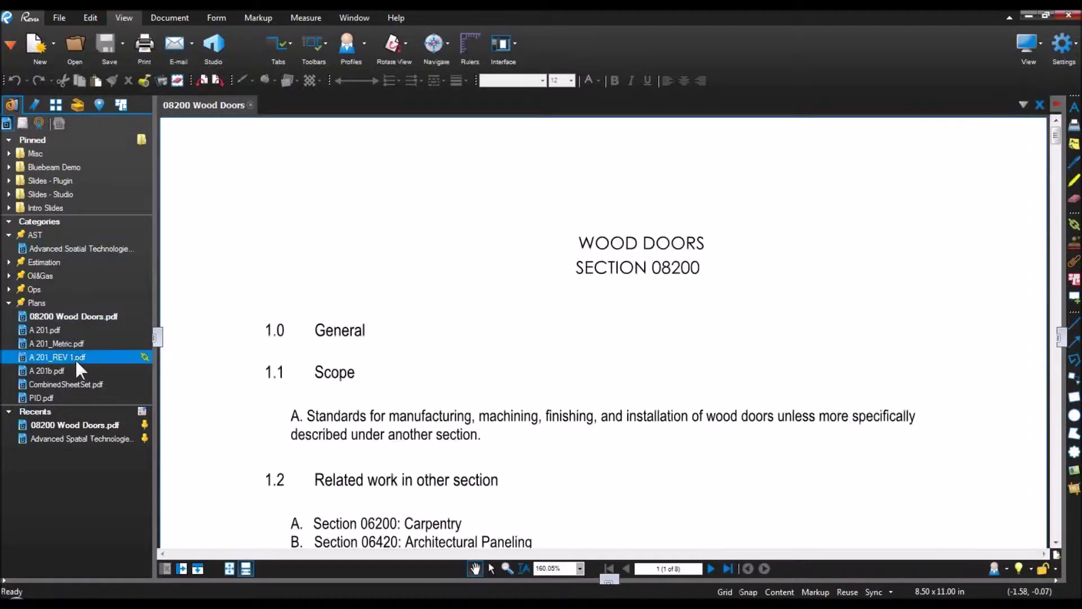
left_click(69, 332)
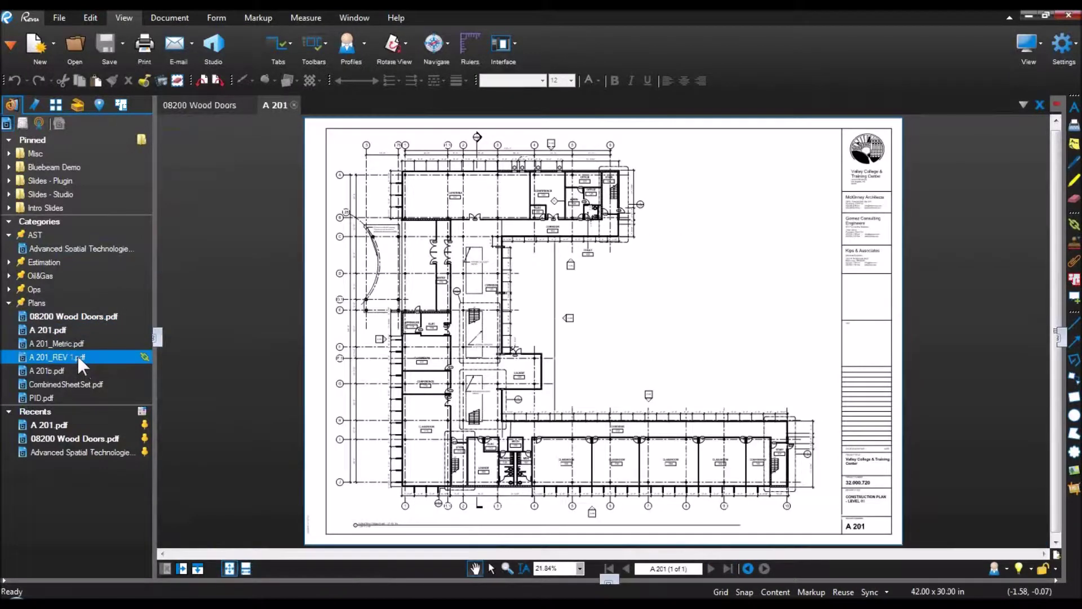
left_click(77, 356)
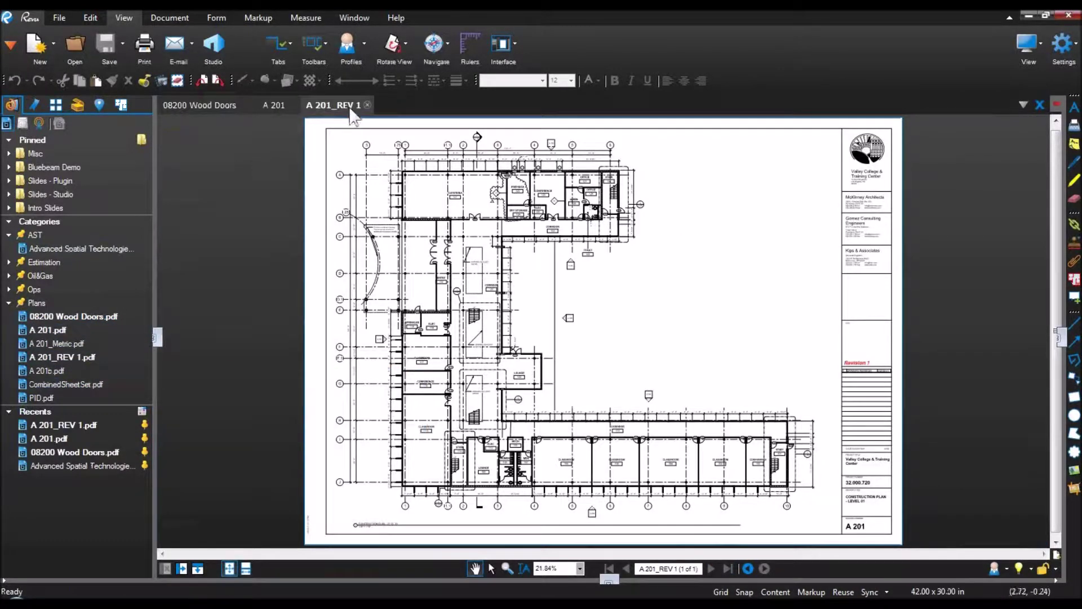
Step: Flip through the three document tabs, ending on A 201_REV 1
left_click(276, 104)
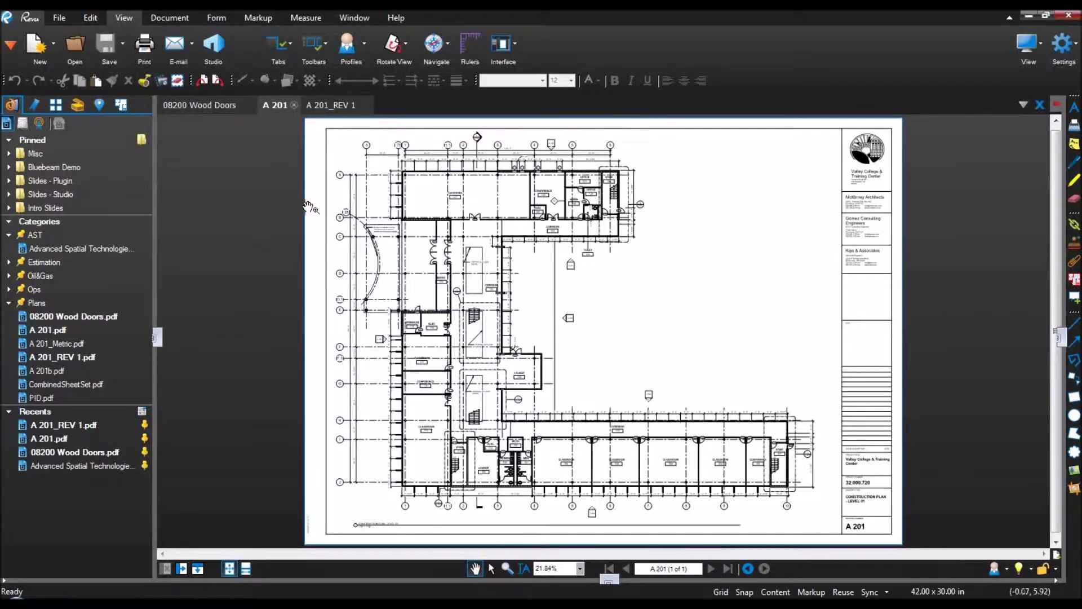
left_click(211, 106)
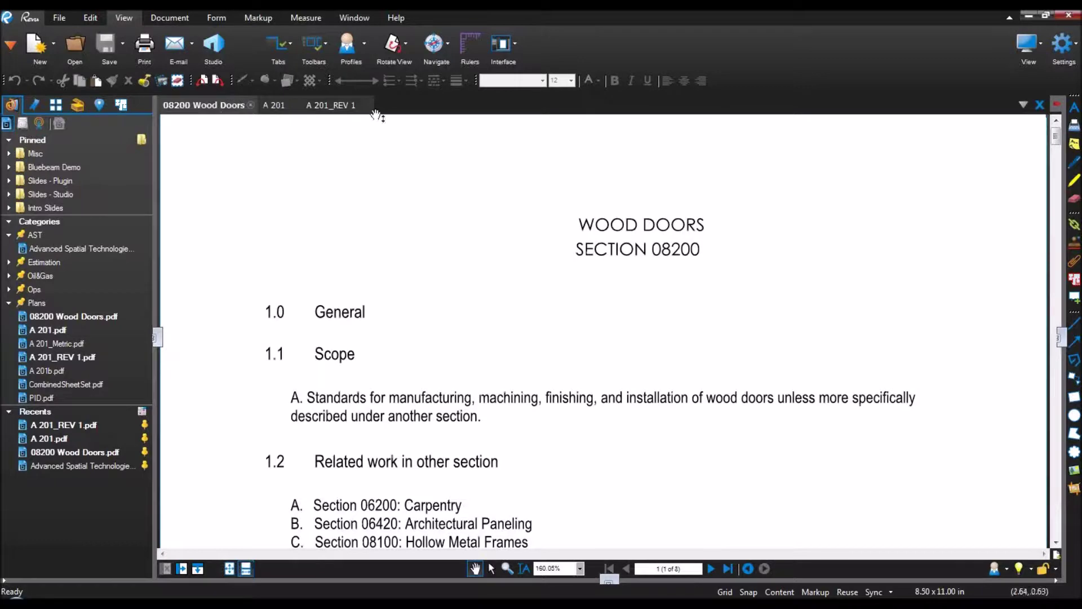
left_click(279, 105)
left_click(236, 106)
left_click(279, 105)
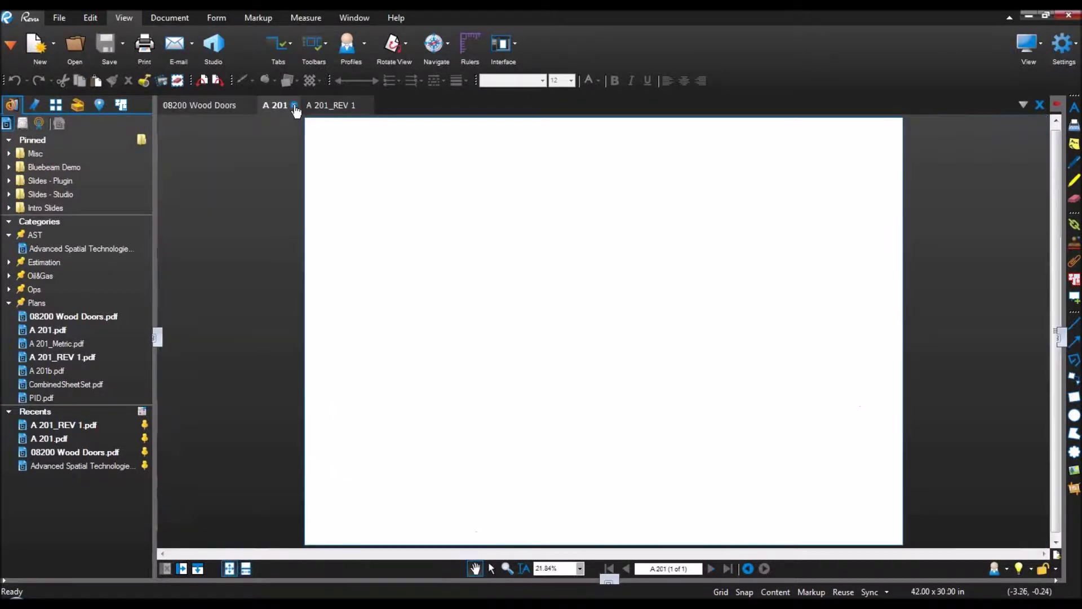
left_click(331, 106)
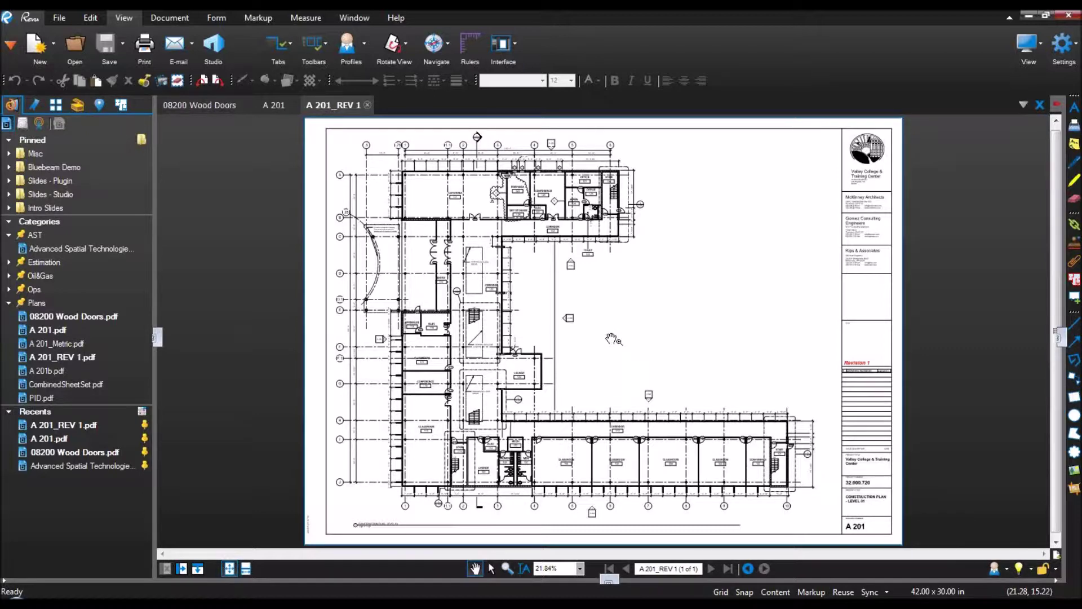
Step: Pan and zoom the A 201_REV 1 plan to show the lower corridor, lounge and classrooms
left_click_drag(612, 339, 488, 318)
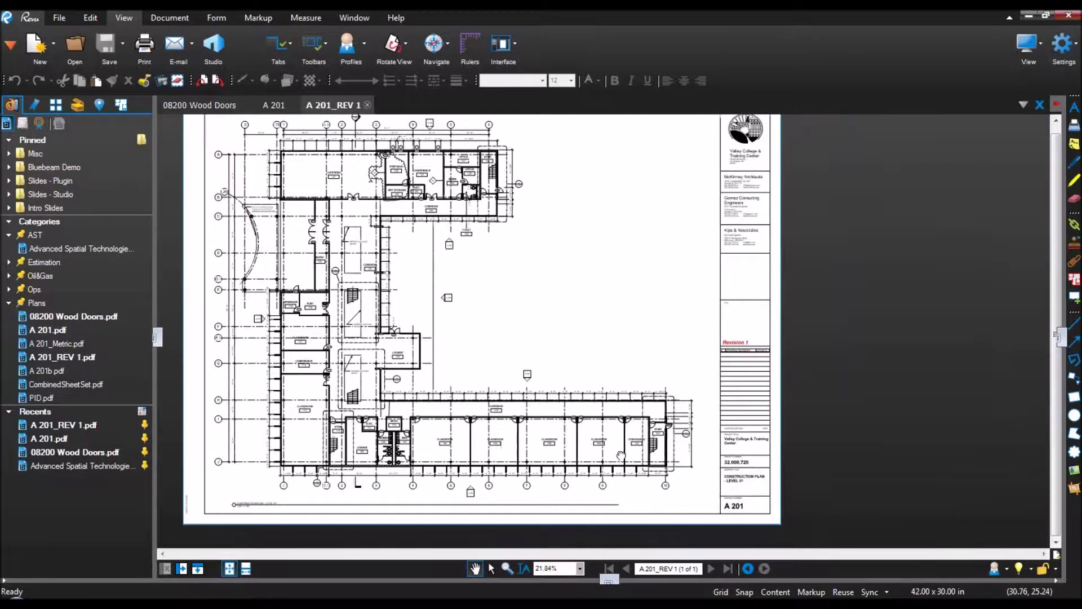
left_click_drag(620, 455, 691, 391)
left_click_drag(440, 364, 498, 452)
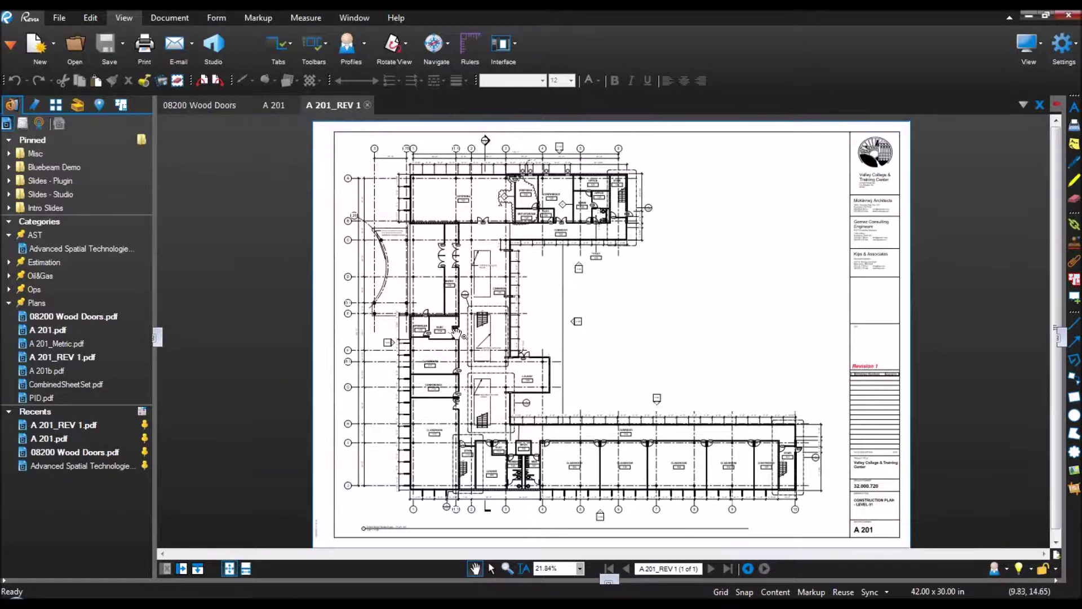
scroll(455, 332, "up", 7)
scroll(461, 333, "up", 4)
scroll(460, 333, "down", 8)
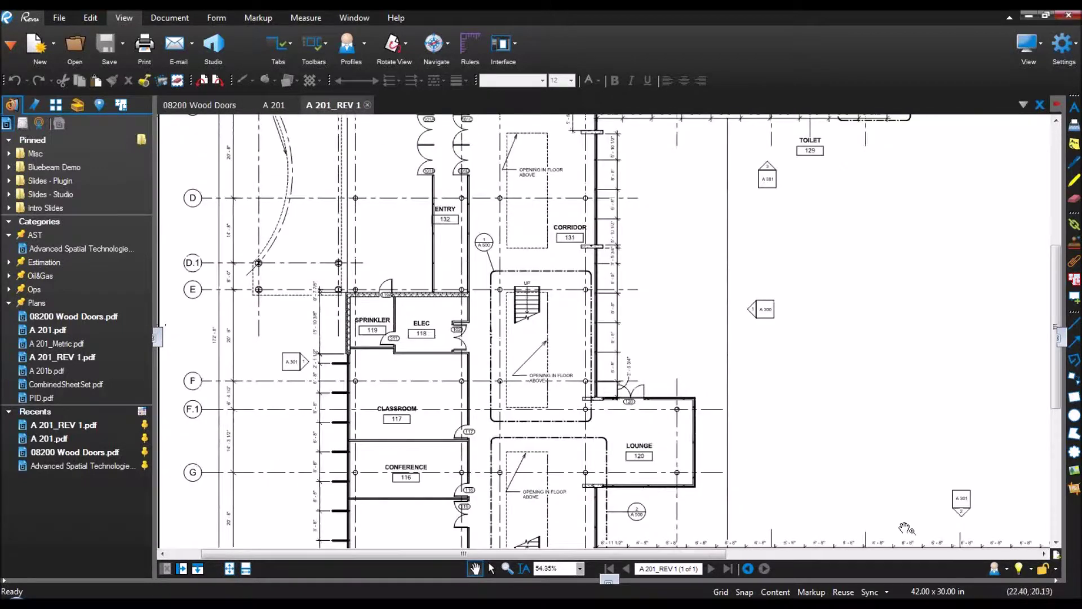
scroll(965, 502, "up", 5)
scroll(969, 501, "down", 6)
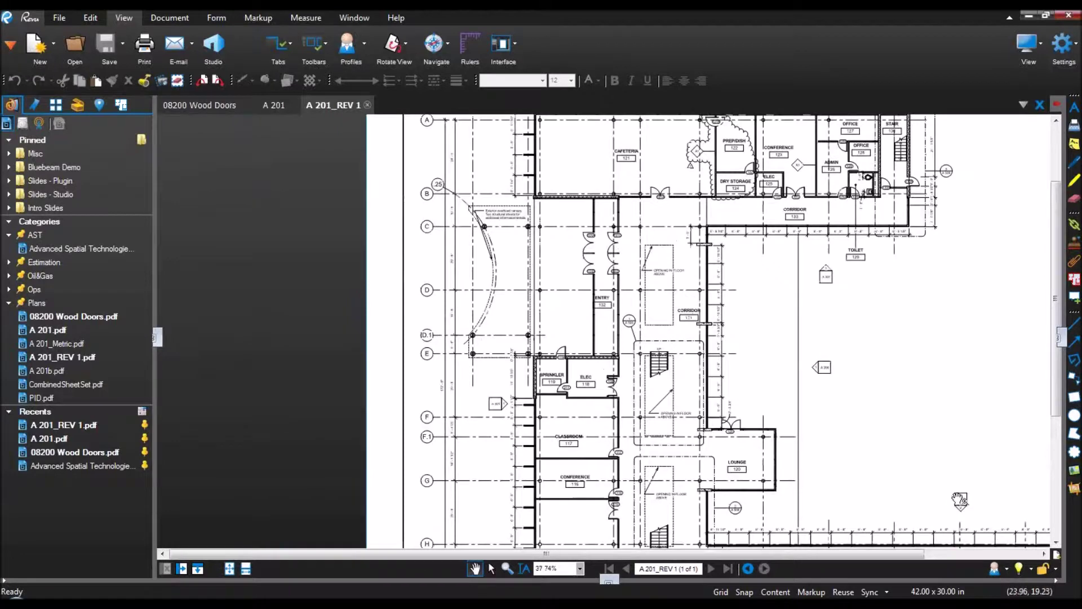
left_click_drag(899, 474, 737, 441)
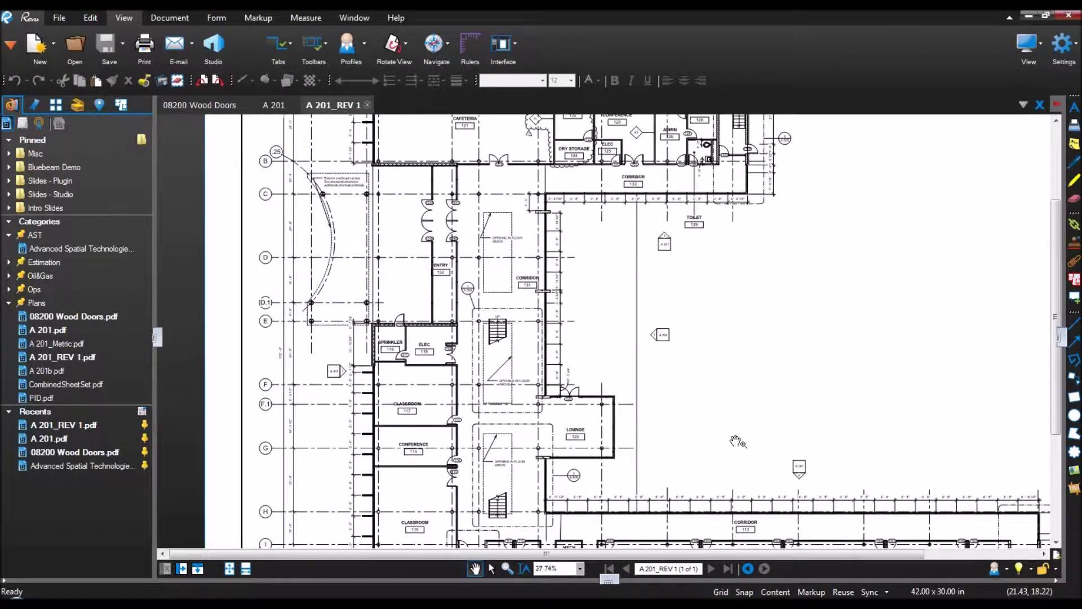
Step: Split the workspace vertically into two panes and collapse the file list
left_click(182, 569)
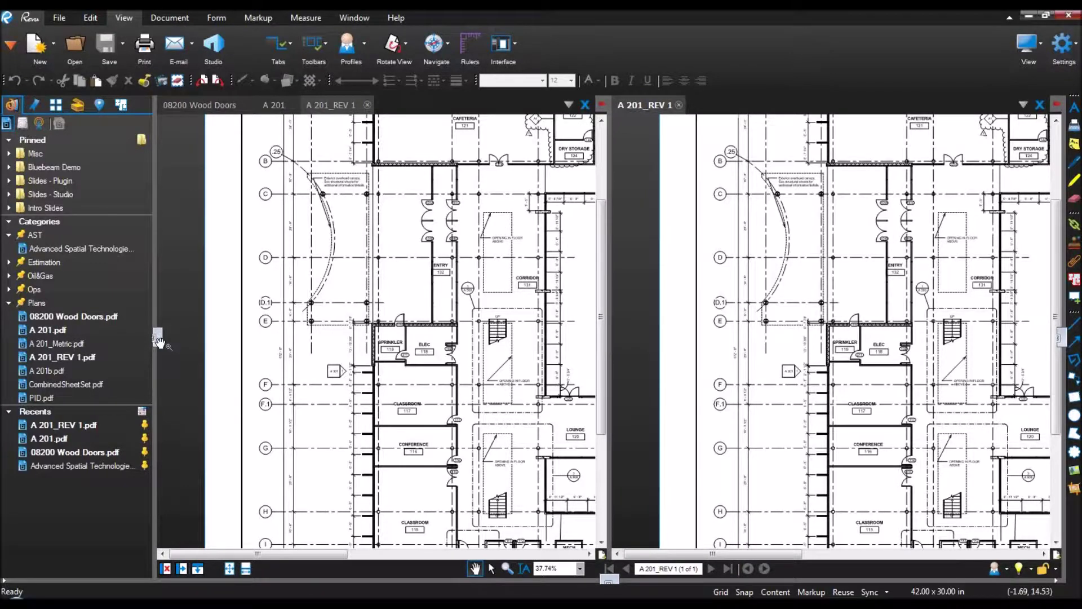
left_click(158, 338)
left_click_drag(428, 330, 360, 356)
left_click_drag(713, 259, 696, 294)
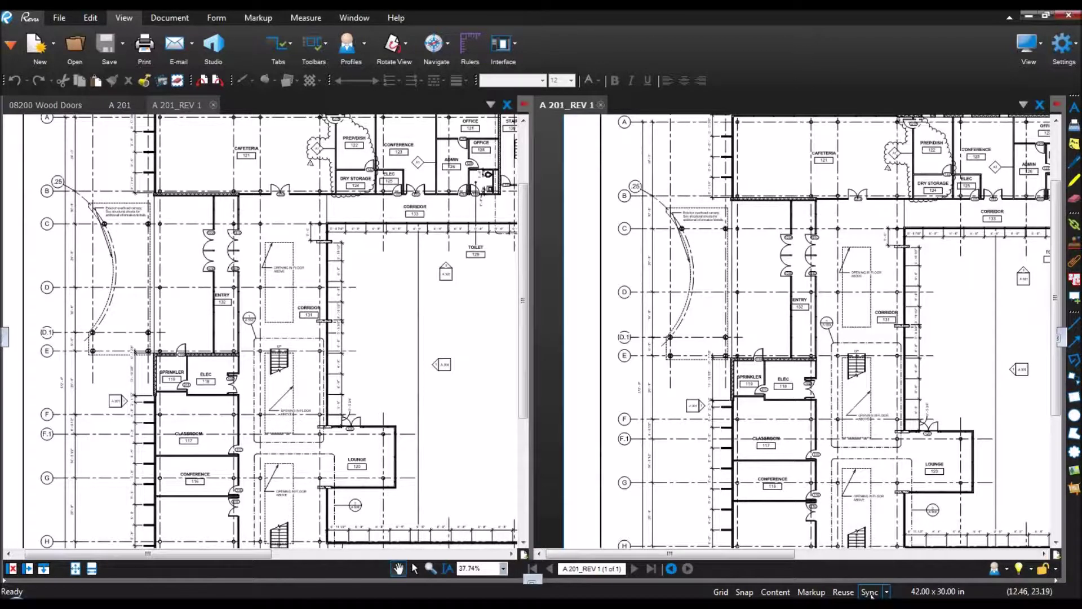
Step: Sync A 201 with the revision on ENTRY and CORRIDOR, then unsync and show 08200 Wood Doors
left_click(870, 592)
left_click(125, 109)
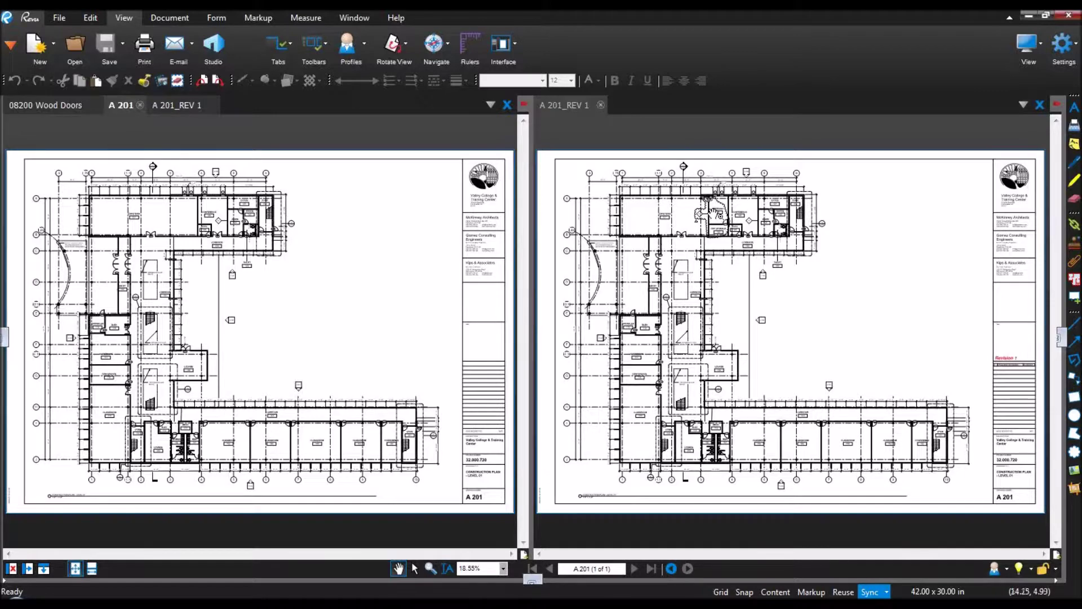
scroll(716, 214, "up", 8)
scroll(727, 265, "up", 3)
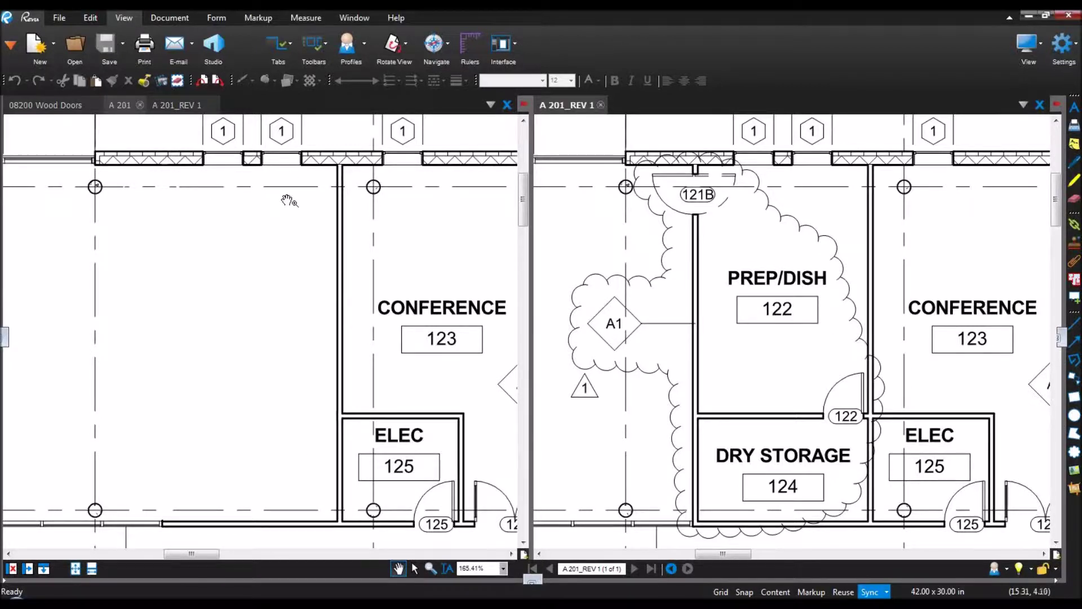
scroll(289, 203, "down", 4)
scroll(246, 403, "down", 1)
left_click_drag(223, 466, 352, 316)
left_click_drag(312, 461, 325, 391)
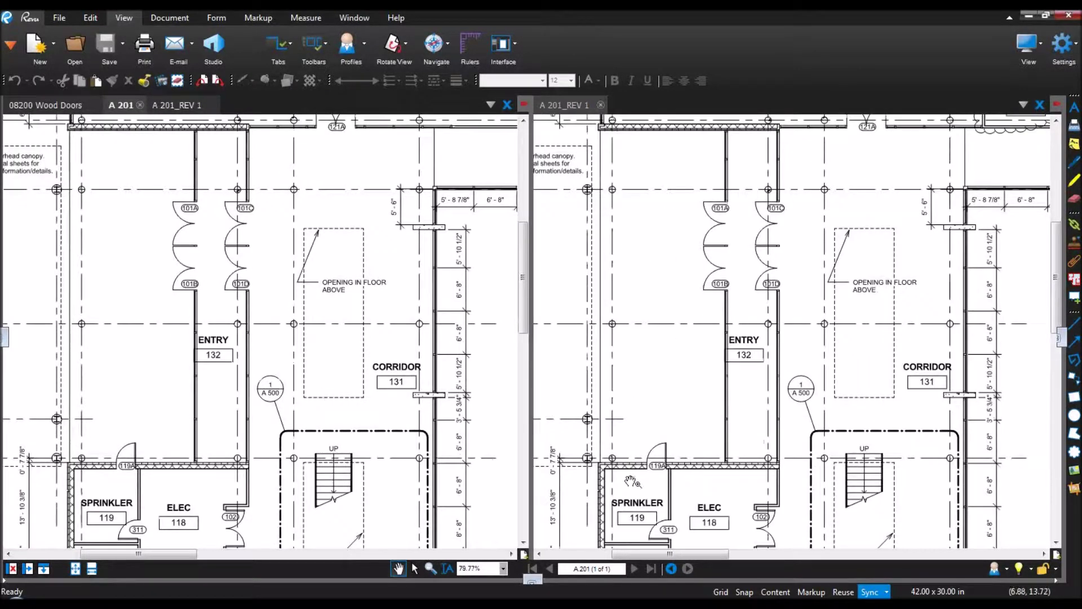
left_click(870, 593)
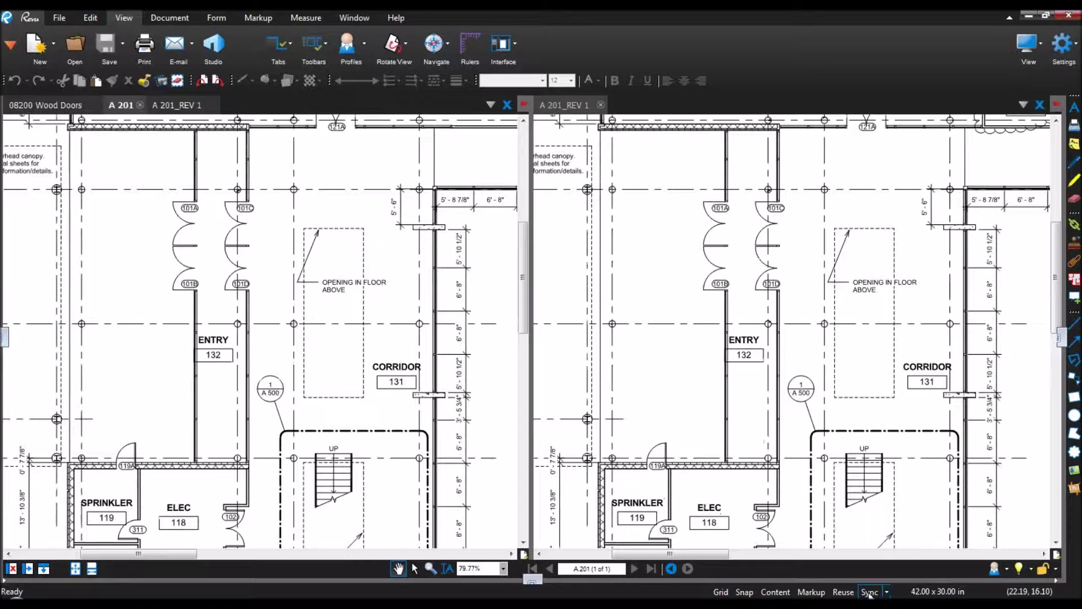
left_click(64, 105)
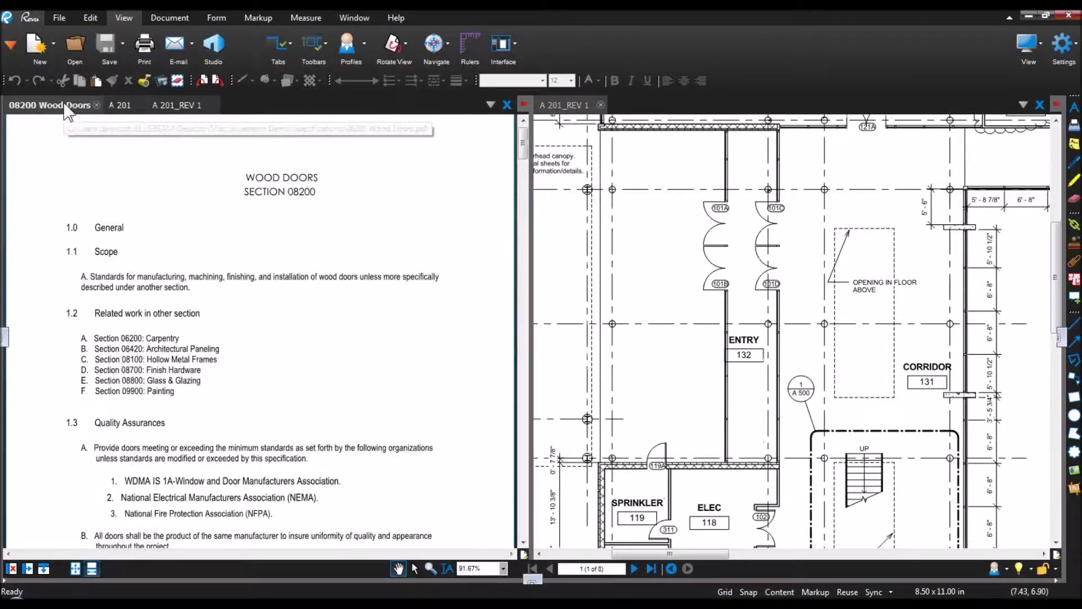
Step: Scroll the Wood Doors spec to section 1.7 Warranty, then split the A 201_REV 1 pane horizontally
key("ctrl")
key("ctrl")
key("ctrl")
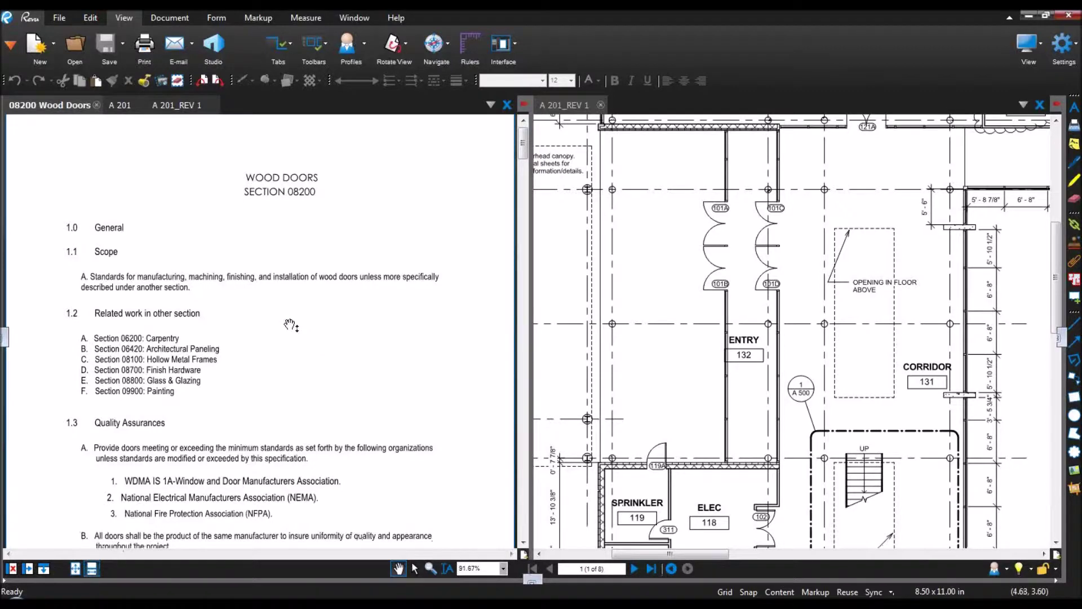
scroll(290, 326, "down", 10)
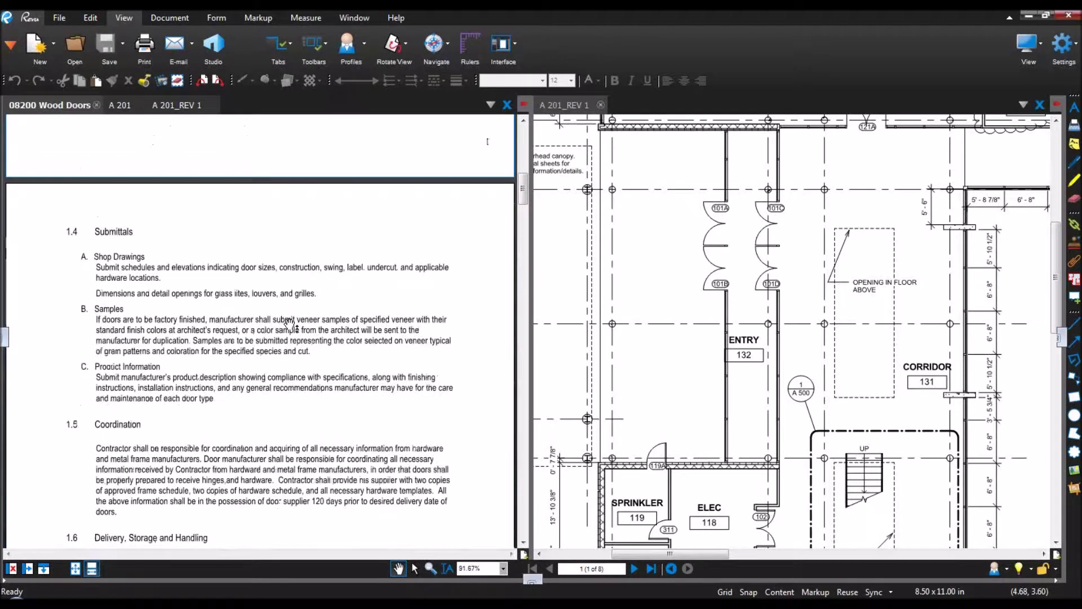
scroll(291, 325, "down", 3)
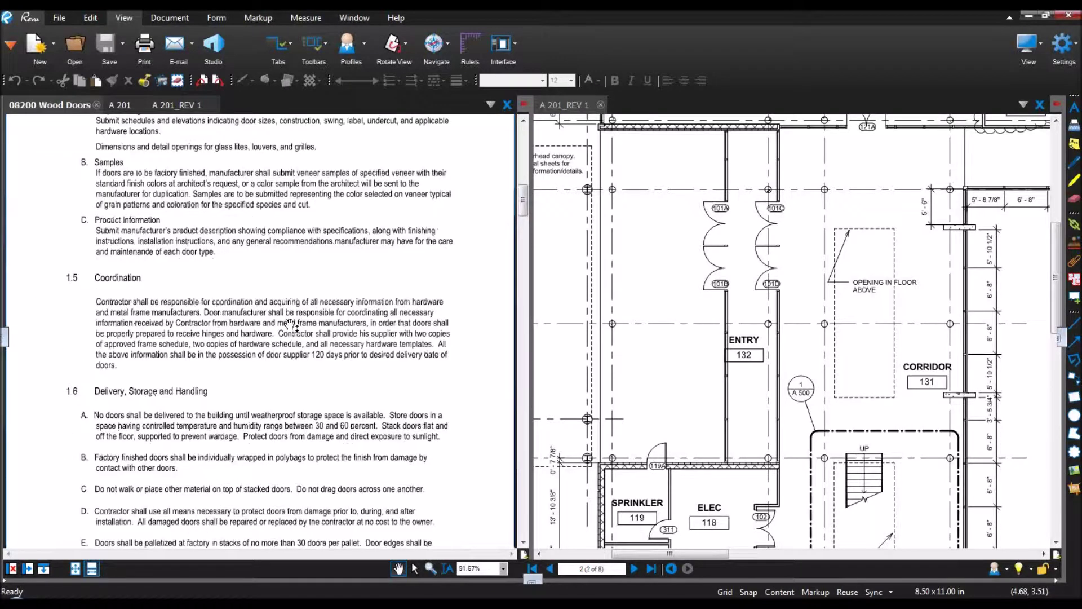
scroll(290, 326, "down", 8)
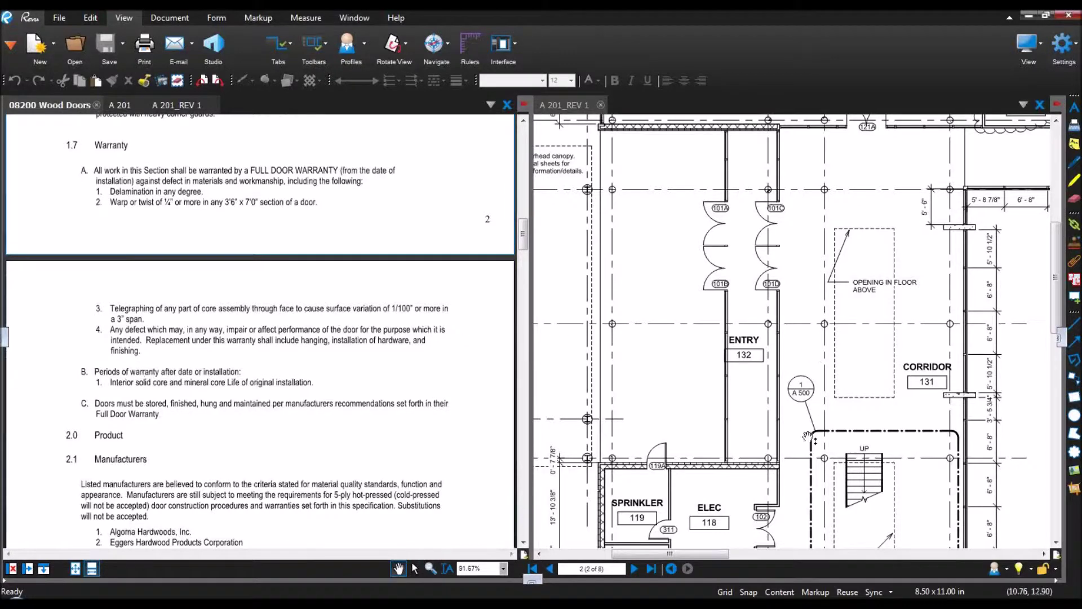
scroll(803, 393, "up", 5)
scroll(803, 393, "up", 1)
scroll(803, 393, "down", 8)
scroll(803, 392, "down", 4)
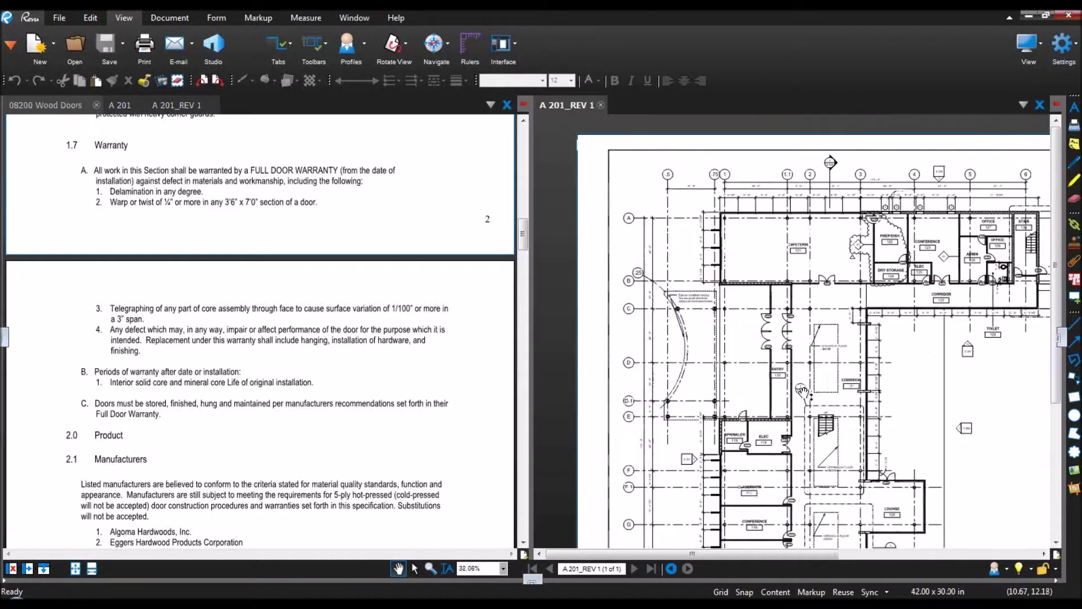
scroll(784, 401, "up", 6)
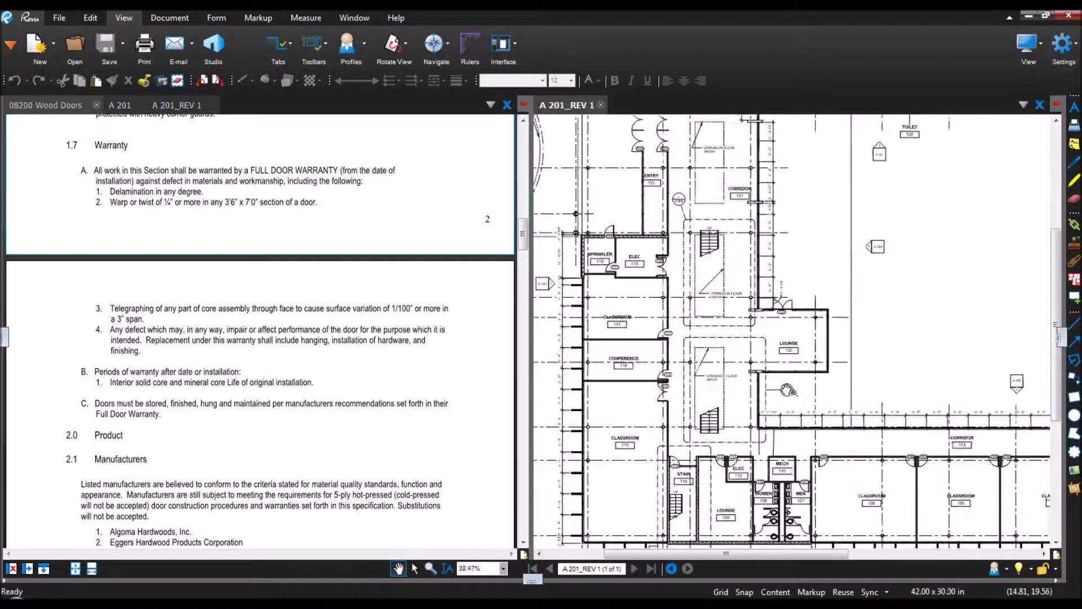
scroll(793, 398, "down", 2)
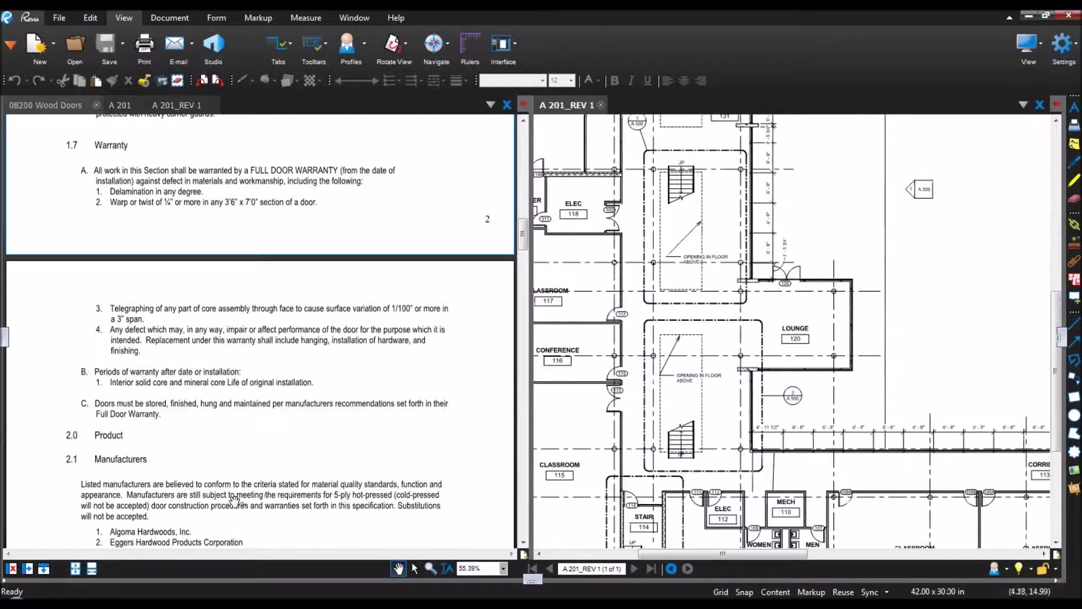
left_click(43, 568)
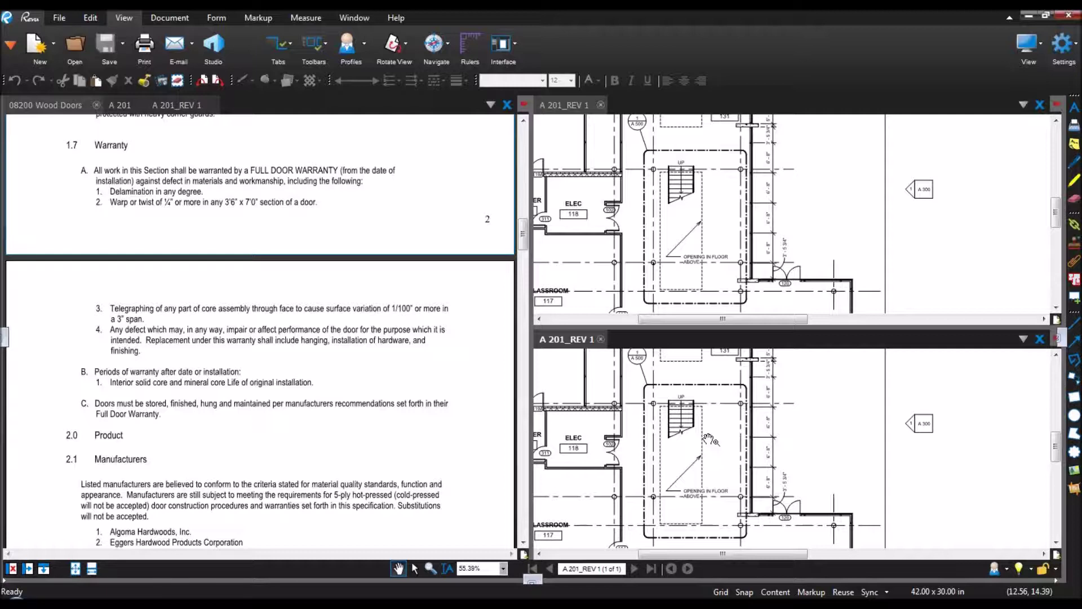
Step: Add a Google Search web tab in the lower pane, then close it and the lower A 201_REV 1 split
right_click(644, 338)
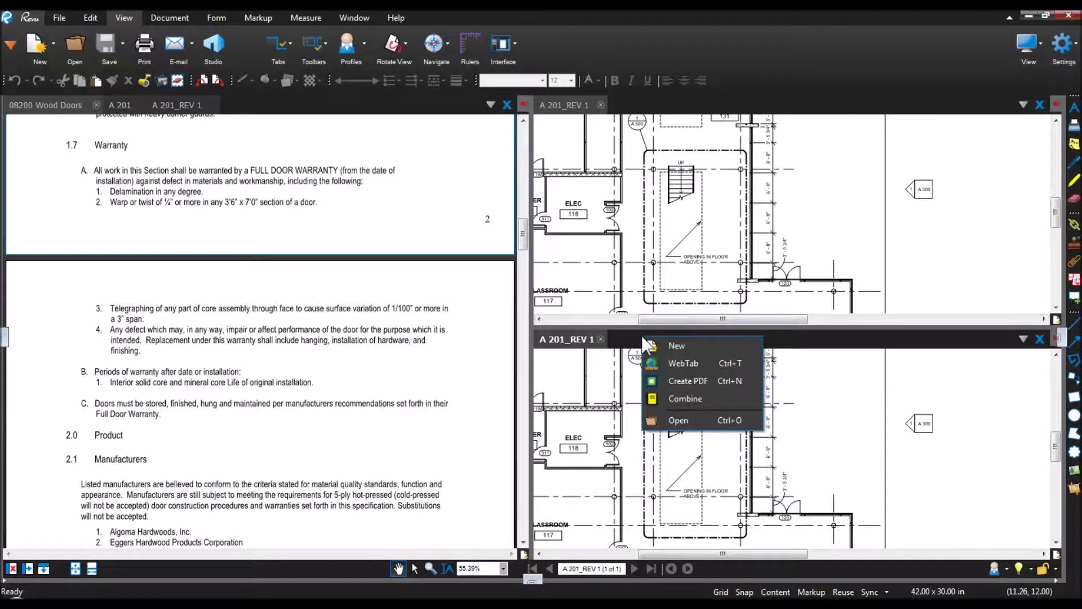
left_click(686, 363)
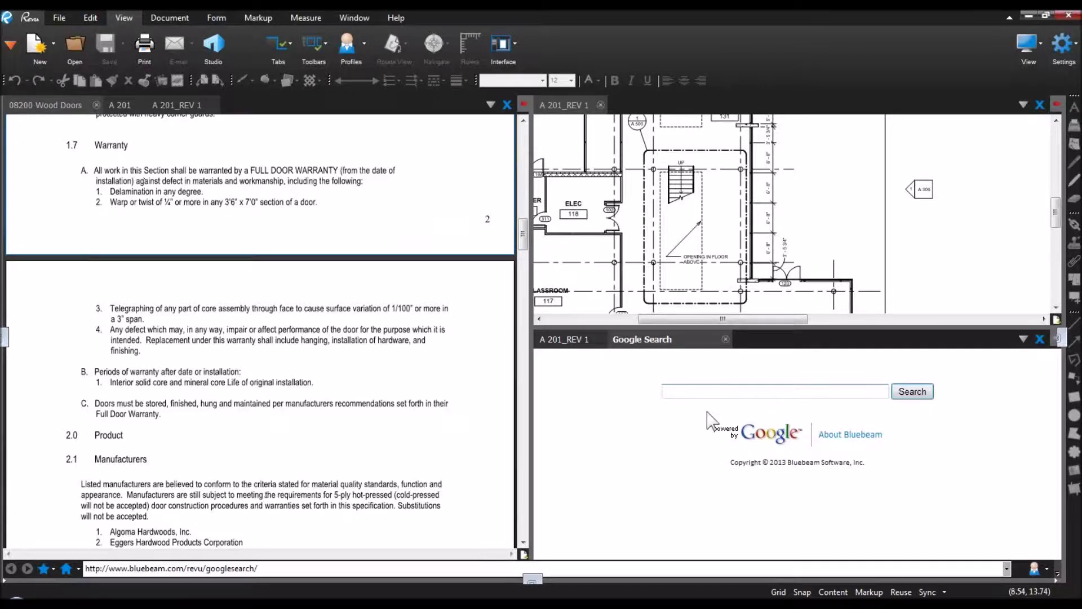
left_click(725, 339)
left_click(601, 340)
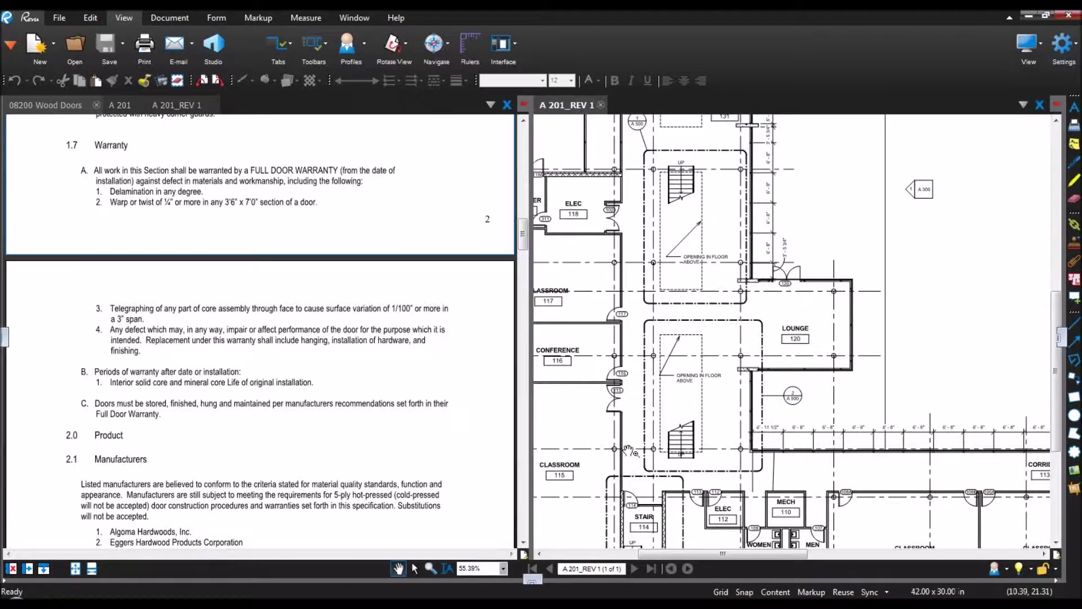
Step: Float 08200 Wood Doors out into its own window
left_click(116, 105)
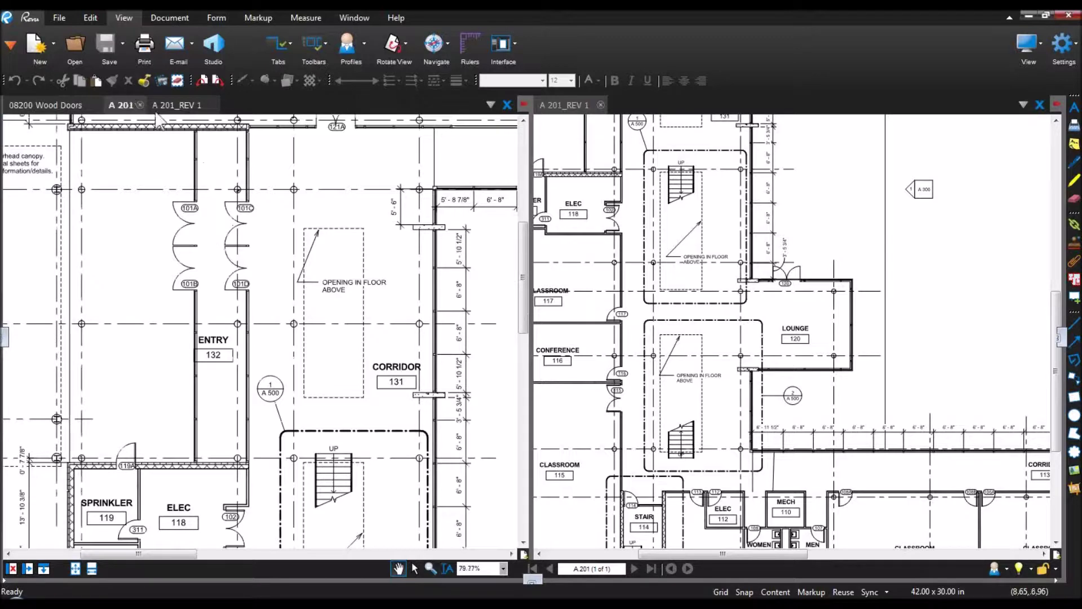
left_click(57, 105)
left_click_drag(55, 105, 442, 174)
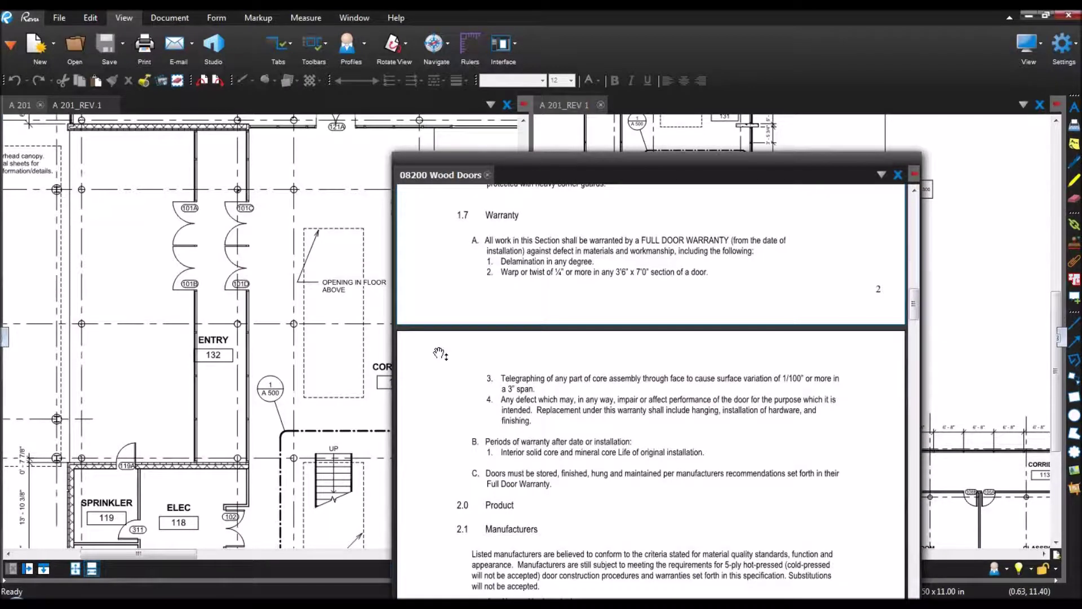
Step: Open the Measurements panel floating over the drawing and move the Wood Doors window aside
left_click(11, 44)
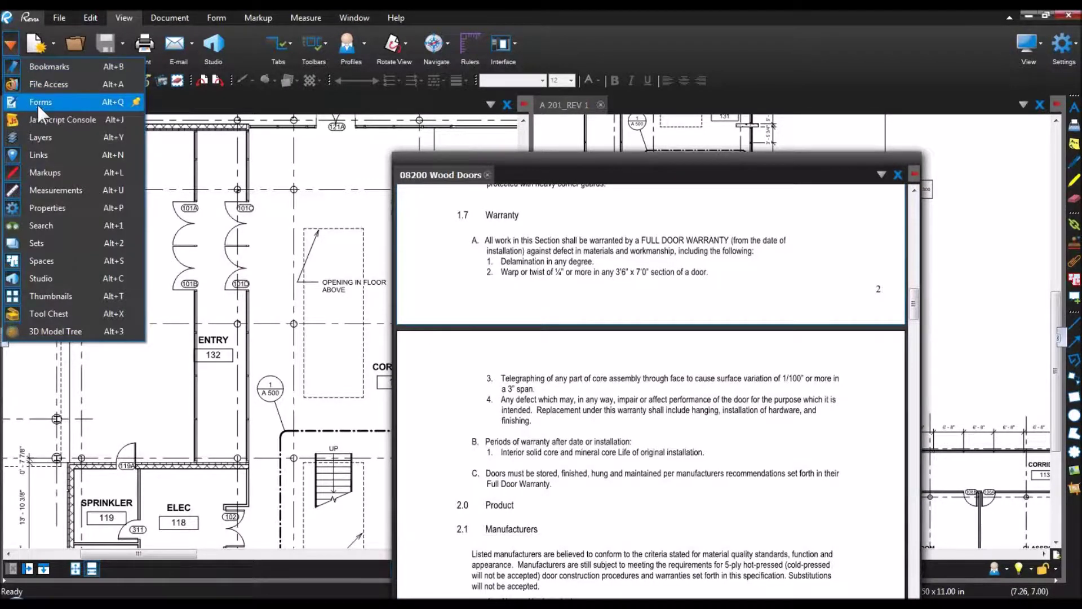
left_click(66, 191)
mouse_move(917, 109)
left_mouse_down()
mouse_move(270, 186)
mouse_move(304, 180)
mouse_move(185, 178)
left_mouse_up()
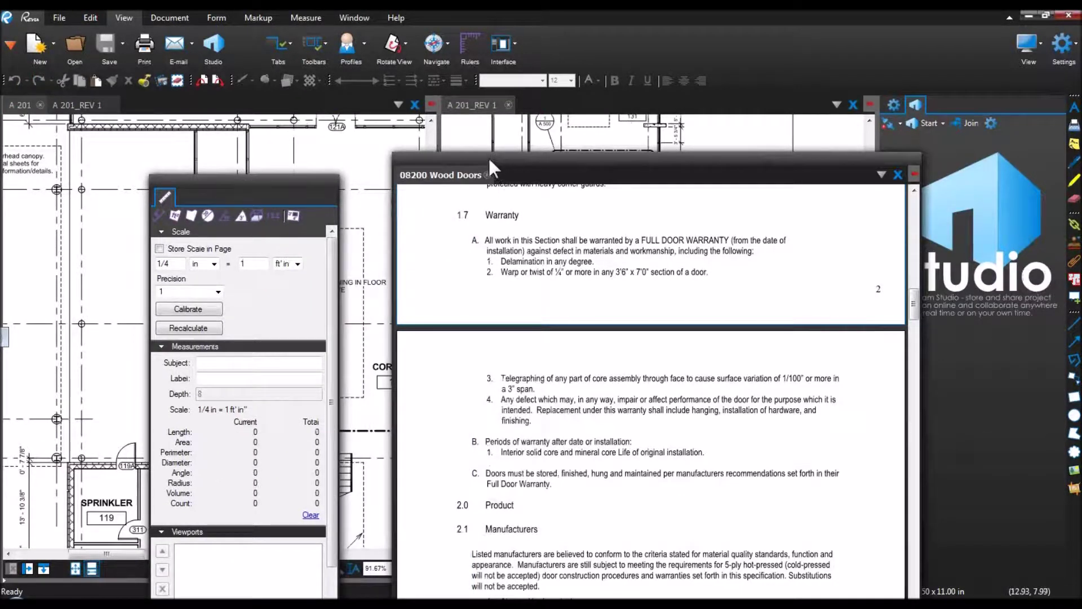
left_click_drag(465, 157, 435, 206)
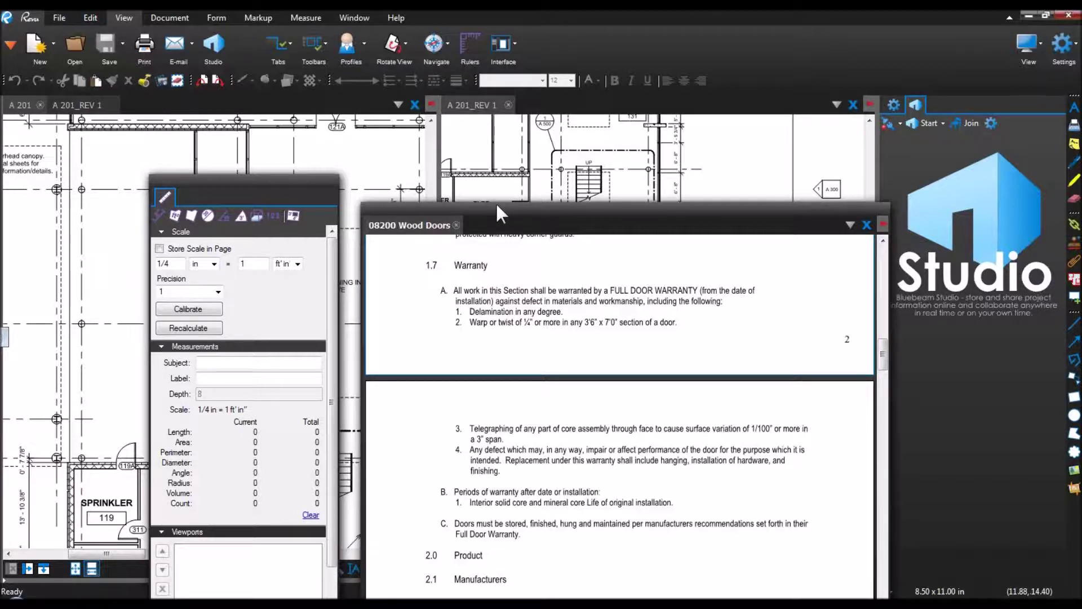
Step: Reapply the Construction profile and close the floating 08200 Wood Doors window
left_click(363, 41)
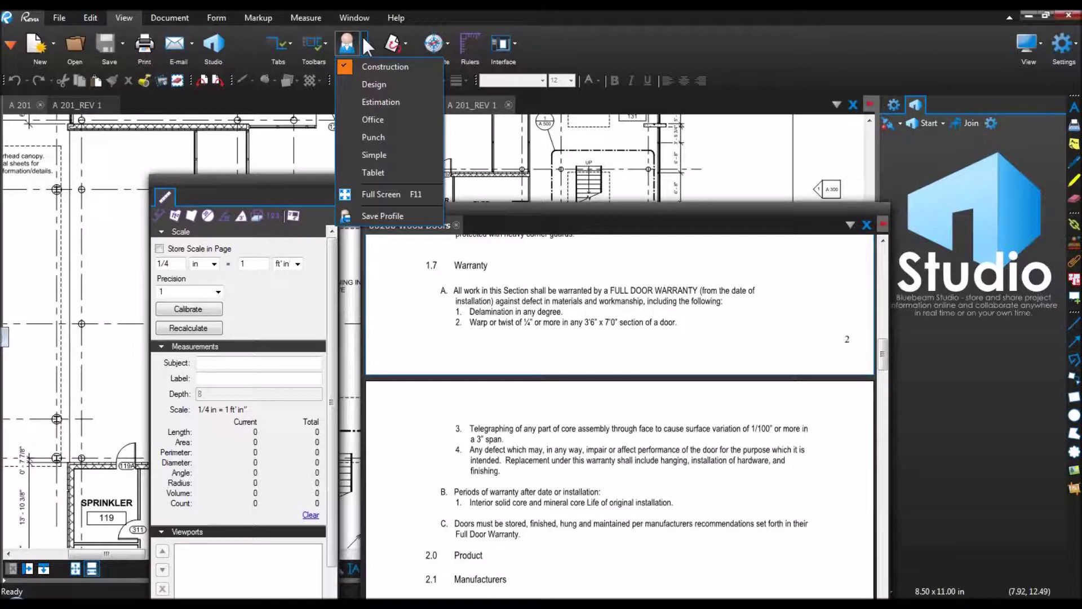
left_click(385, 67)
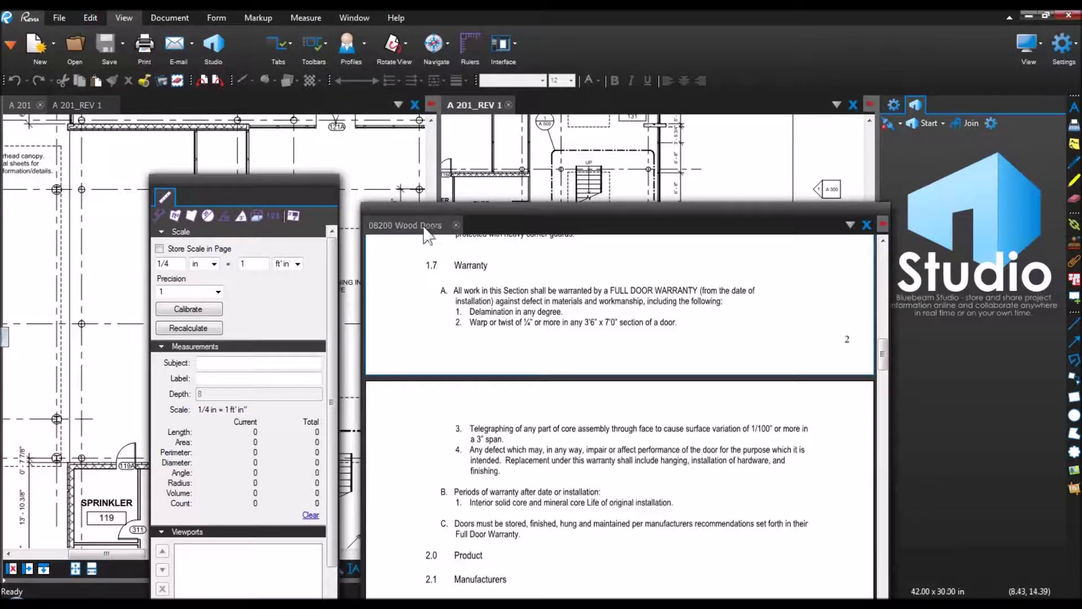
left_click(456, 224)
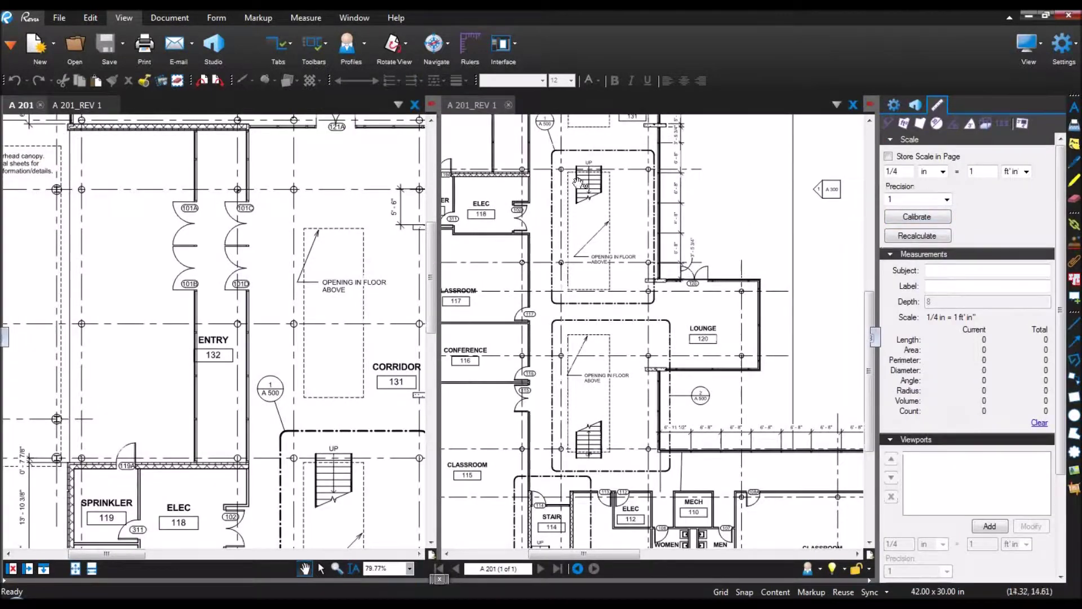
Step: Close the A 201_REV 1 pane, collapse the Measurements panel and fit the whole sheet in view
left_click(508, 105)
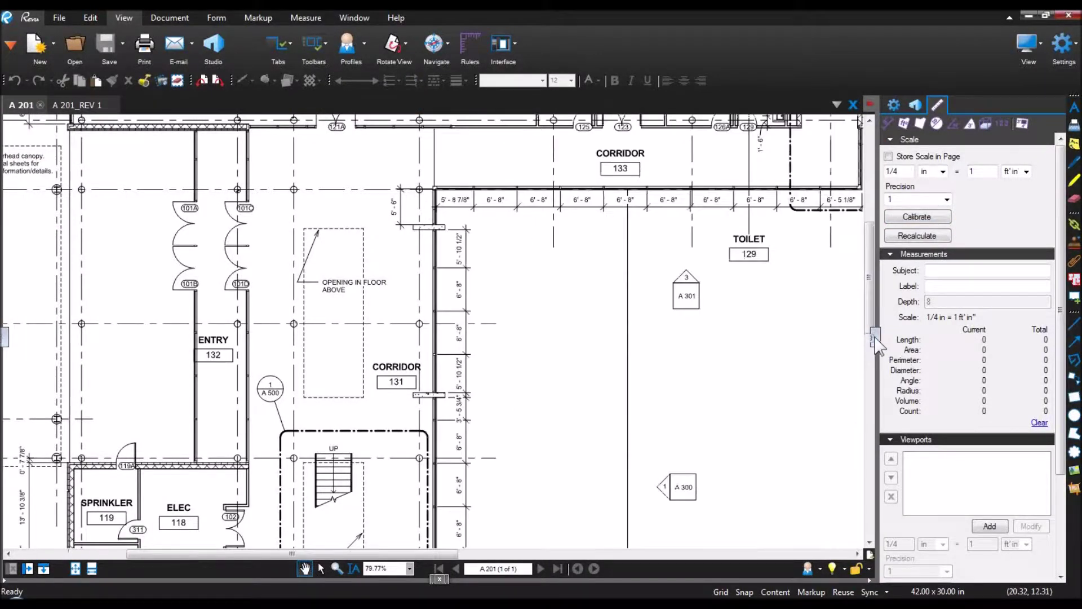
left_click(874, 338)
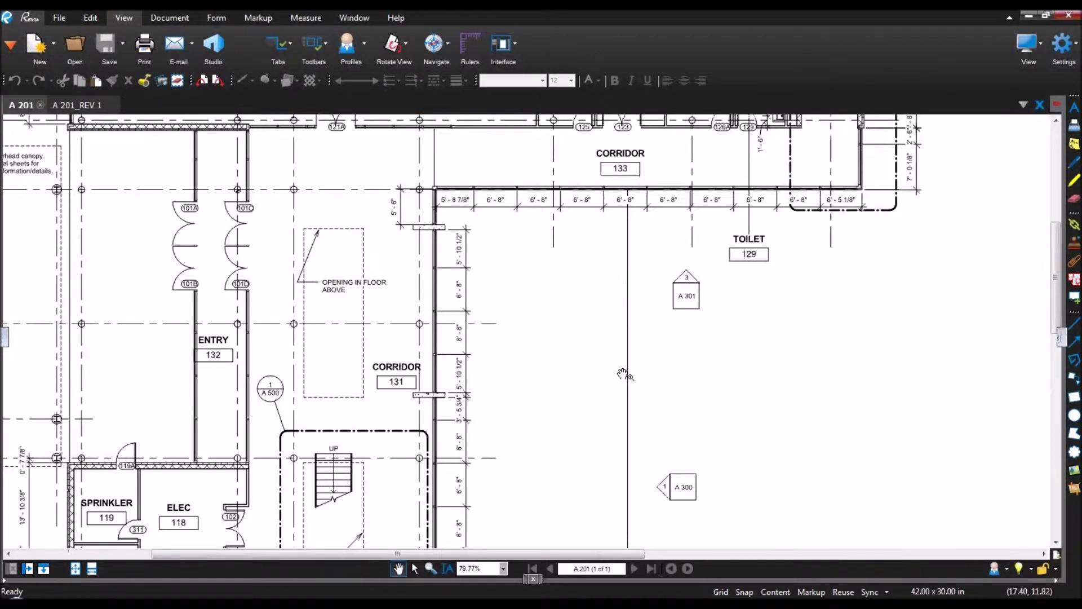
scroll(624, 375, "down", 6)
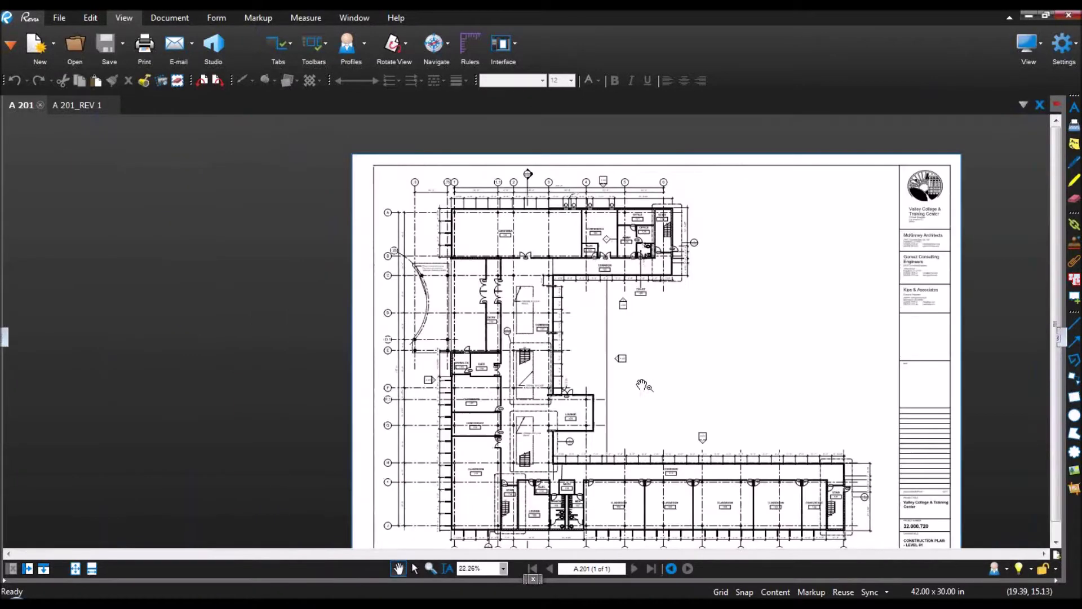
left_click_drag(641, 385, 566, 335)
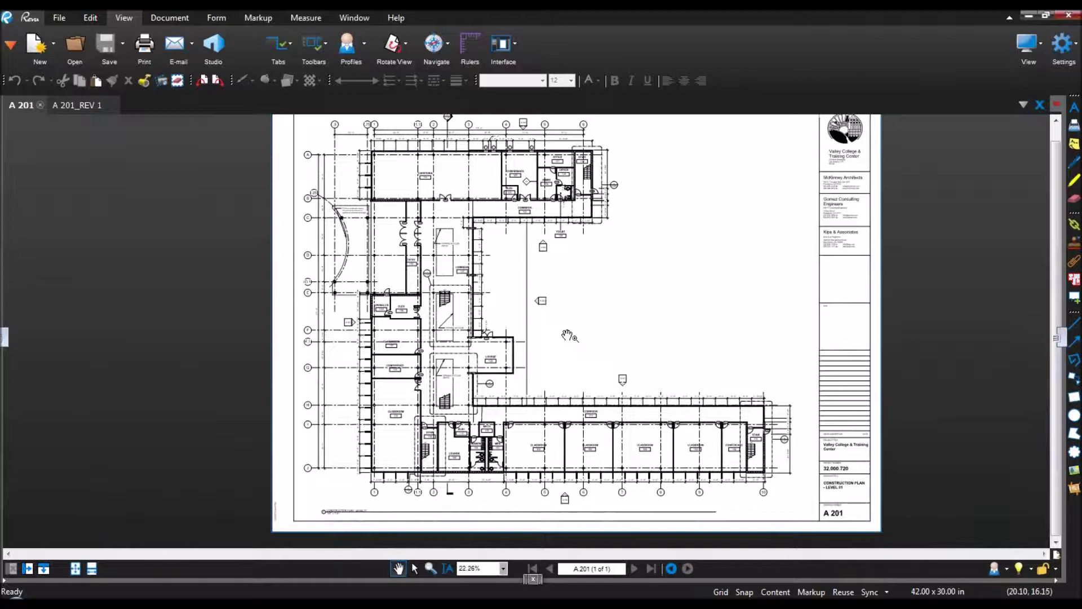
left_click_drag(560, 333, 552, 339)
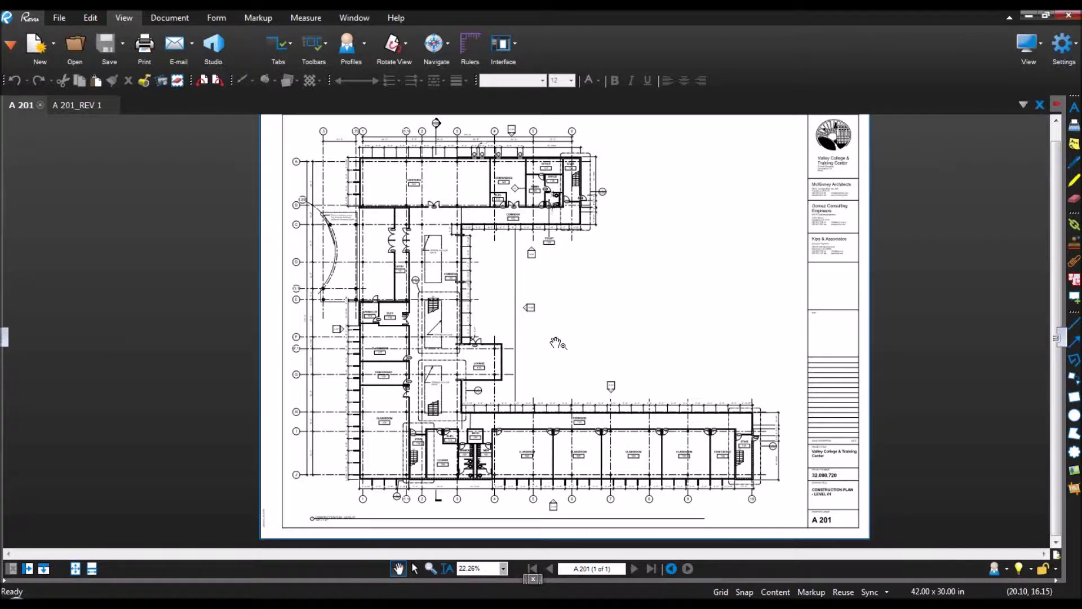
Step: Zoom to 165% on the corridor's 6'-8" dimension string and pick the Cloud tool
scroll(636, 417, "up", 6)
scroll(636, 417, "up", 2)
left_click_drag(637, 415, 460, 367)
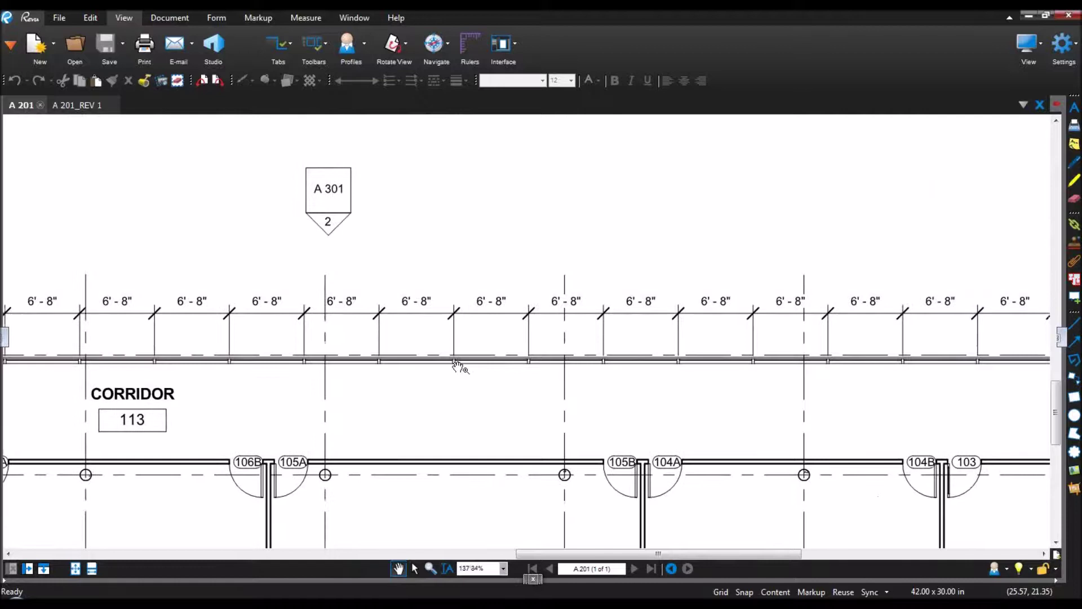
scroll(661, 385, "up", 1)
left_click_drag(663, 388, 530, 425)
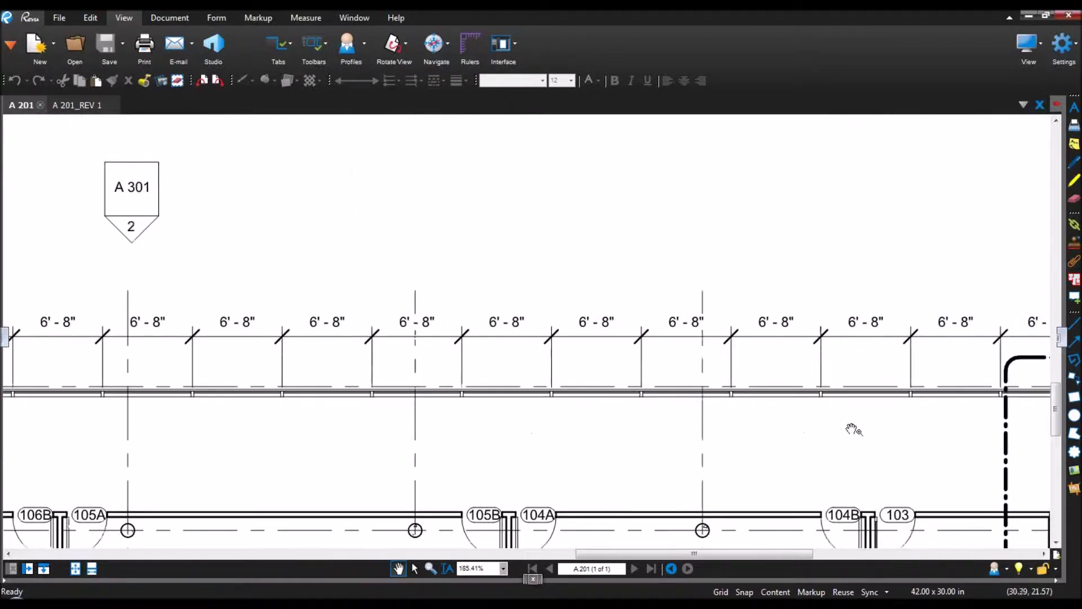
left_click(1075, 451)
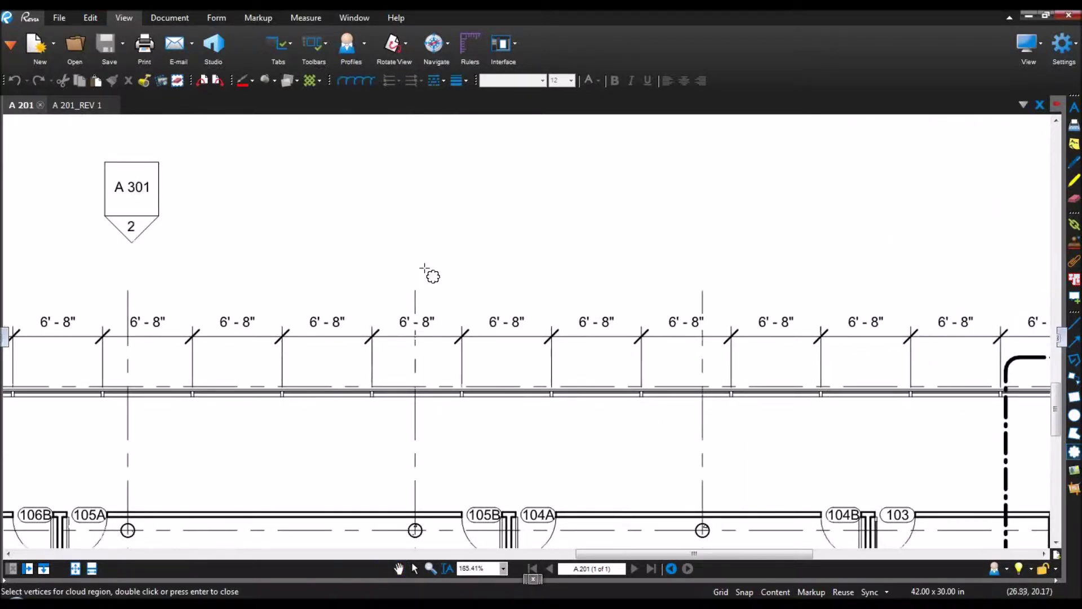
Step: Draw a cloud across the corridor dimension line with orange fill, dark outline and line width 2
left_click_drag(424, 266, 504, 430)
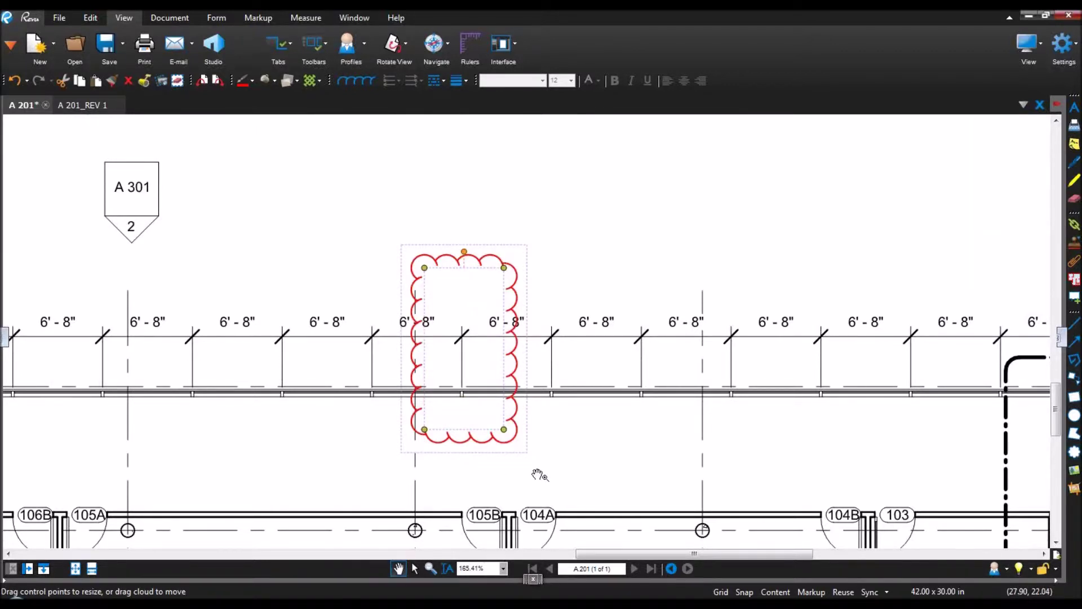
left_click(273, 80)
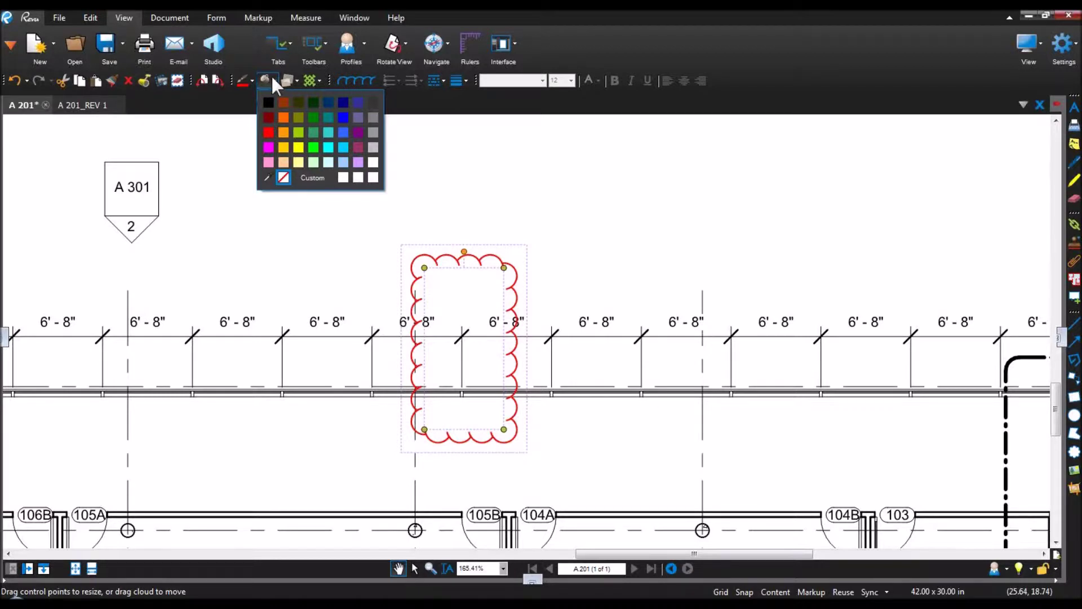
left_click(283, 131)
left_click(248, 79)
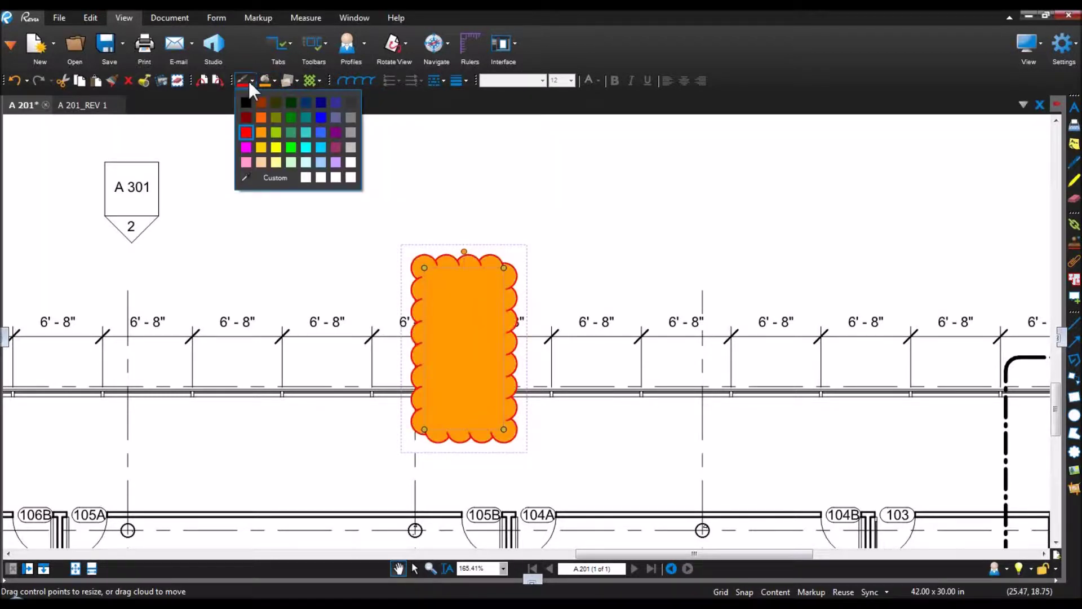
left_click(306, 112)
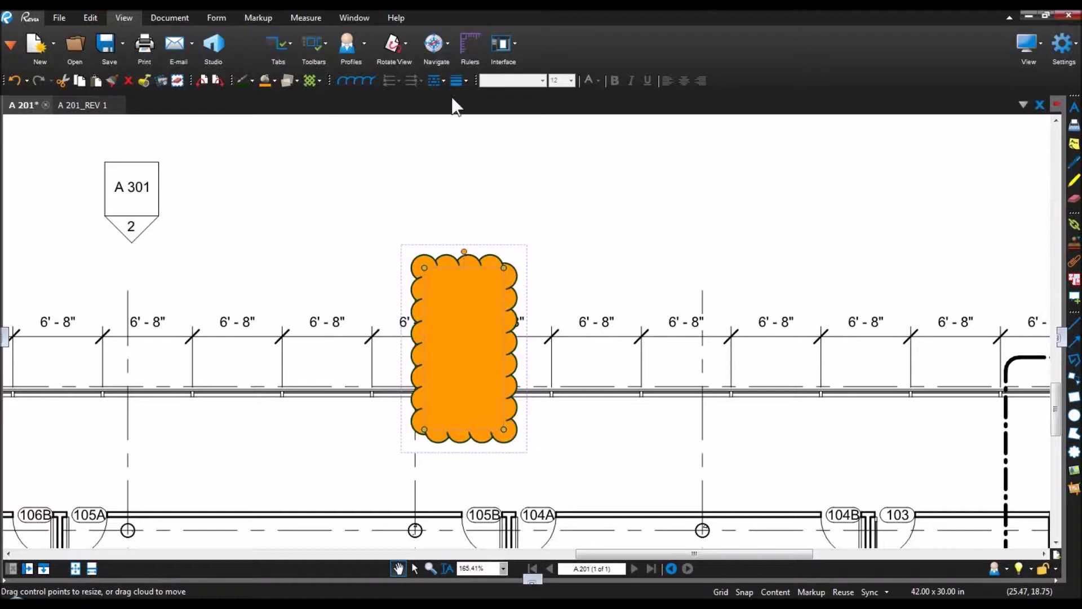
left_click(460, 80)
left_click(477, 151)
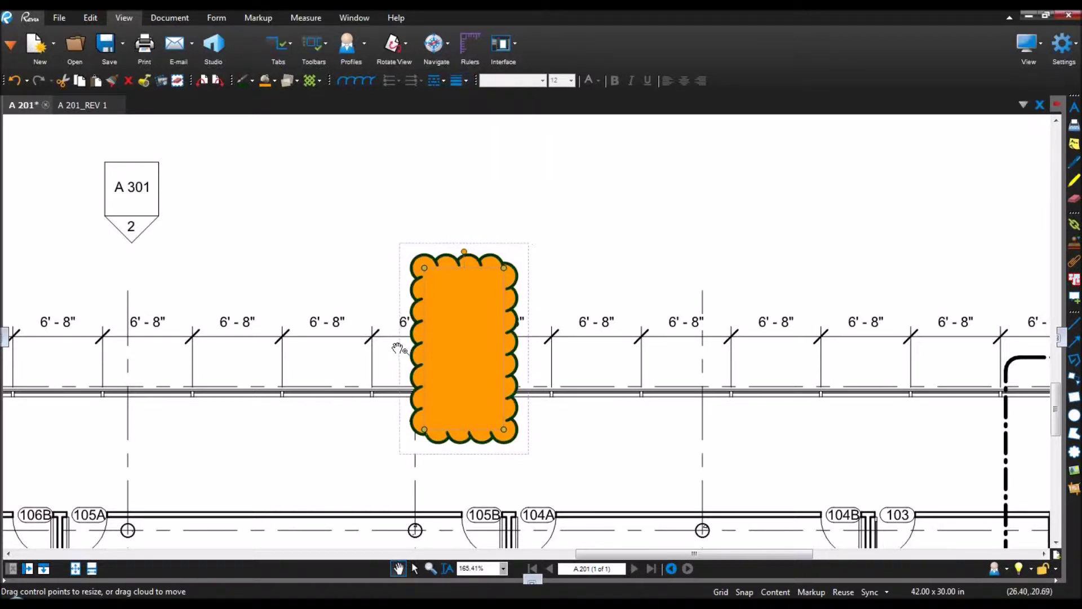
Step: Make the cloud's orange fill translucent at 40% opacity
left_click(285, 81)
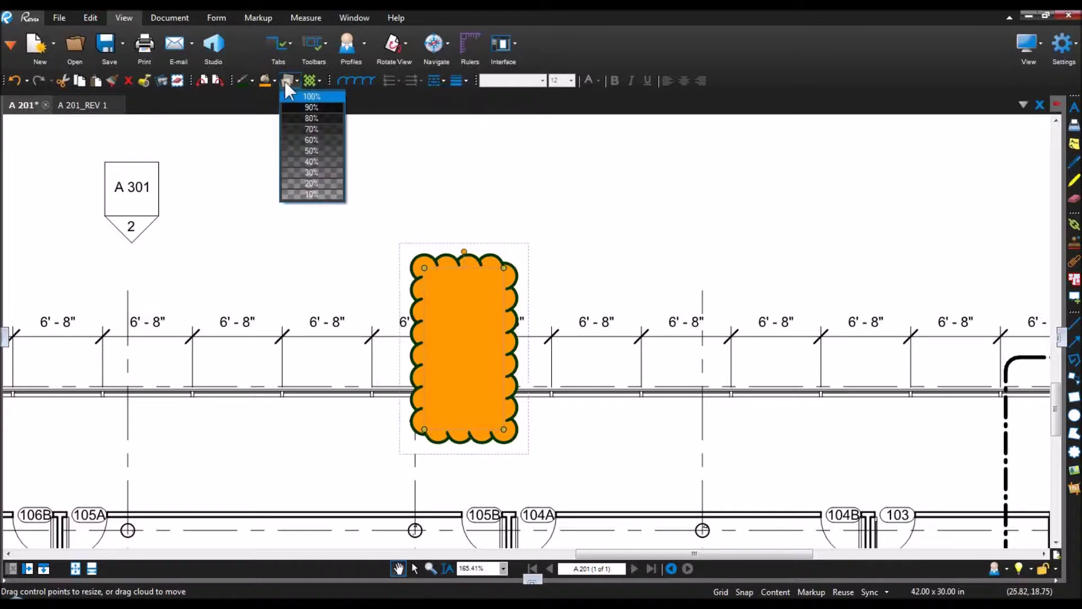
left_click(340, 178)
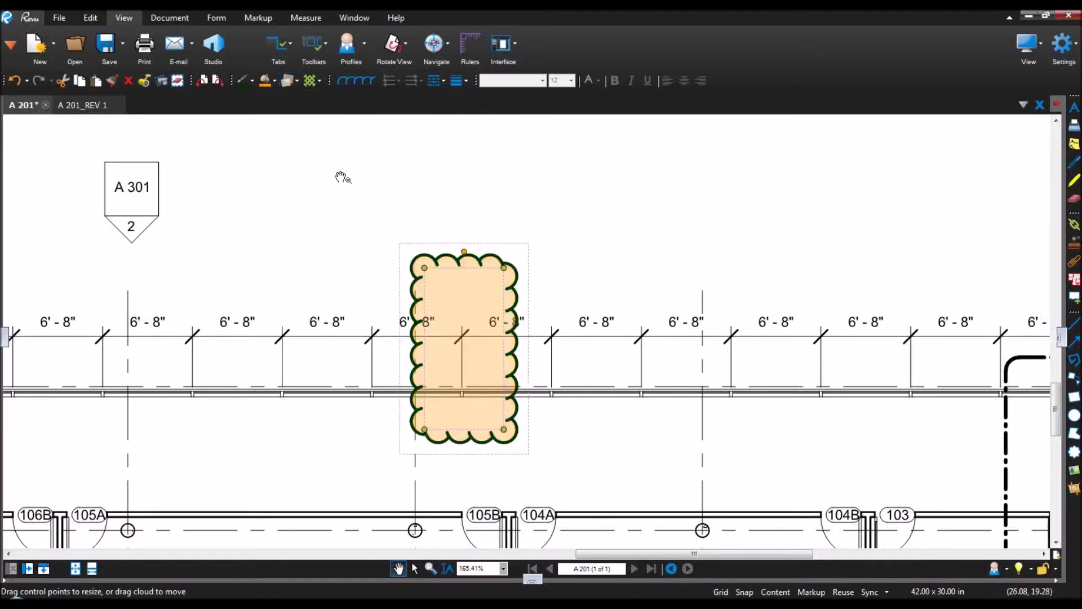
left_click(287, 81)
left_click(319, 163)
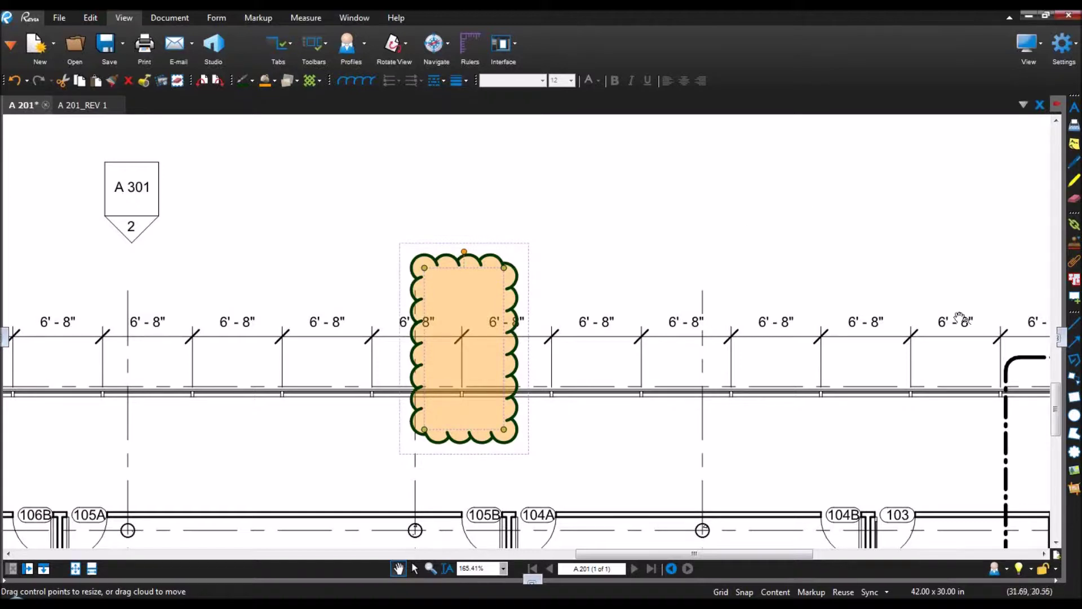
left_click(1060, 340)
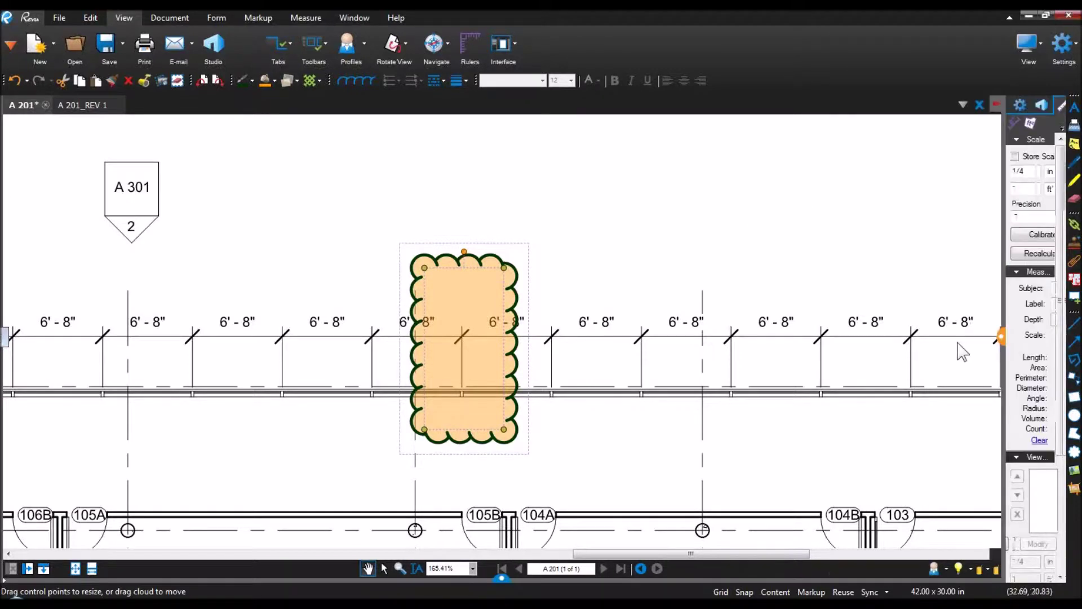
Step: In the cloud's Properties, step the line width up to 8 and back down to 2.00
left_click(831, 105)
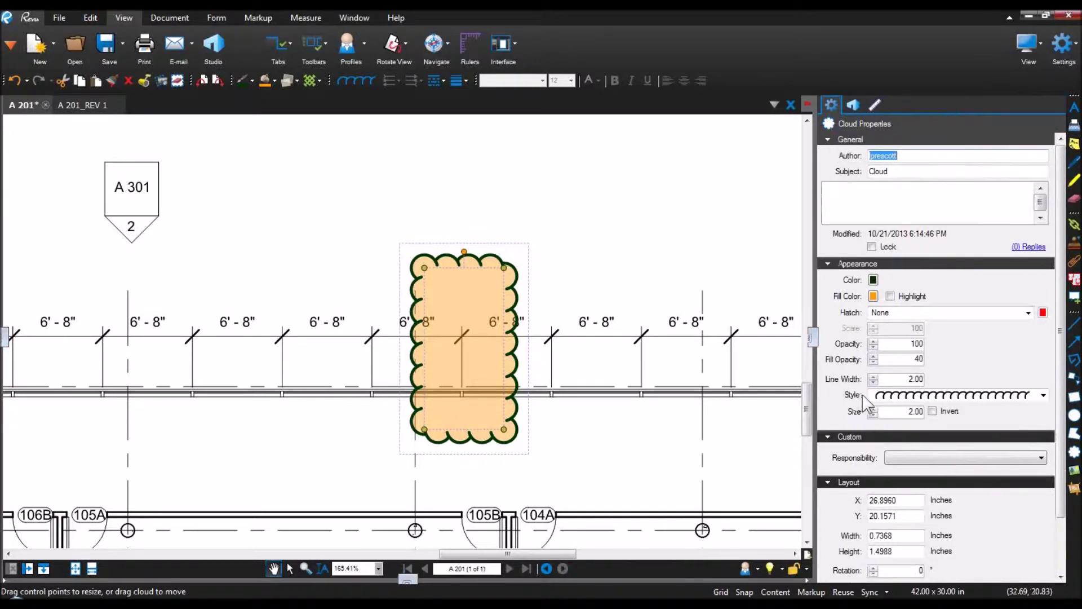
left_click(873, 376)
left_click(874, 376)
left_click(873, 376)
left_click(874, 376)
left_click(874, 376)
left_click(873, 377)
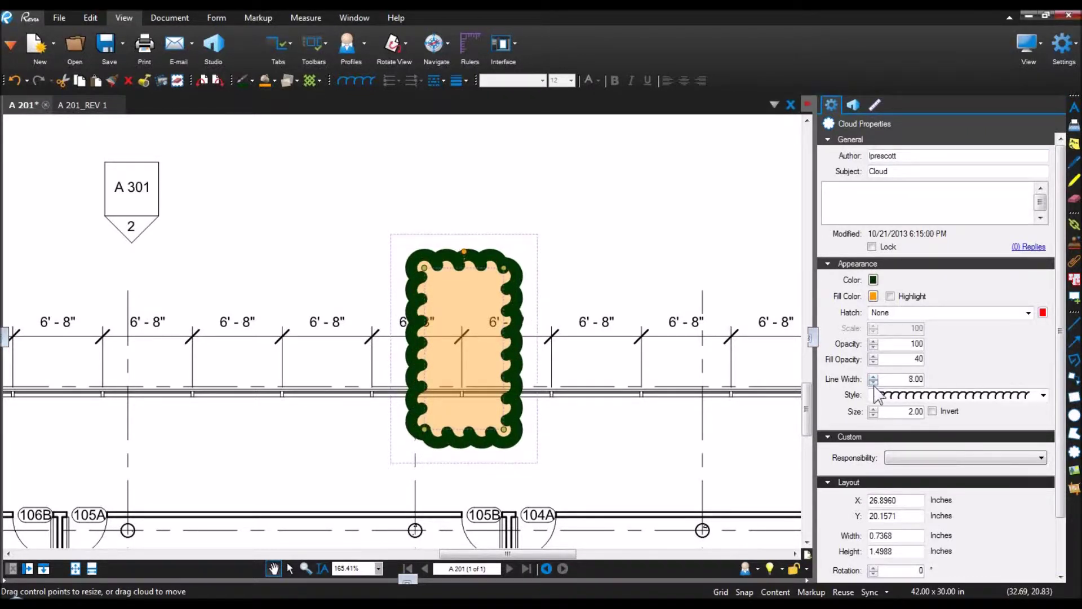
left_click(873, 382)
left_click(873, 382)
left_click(874, 382)
left_click(874, 382)
left_click(874, 382)
left_click(873, 382)
Step: Set the cloud arc Size spinner to 0.75 for tight scallops
left_click(873, 414)
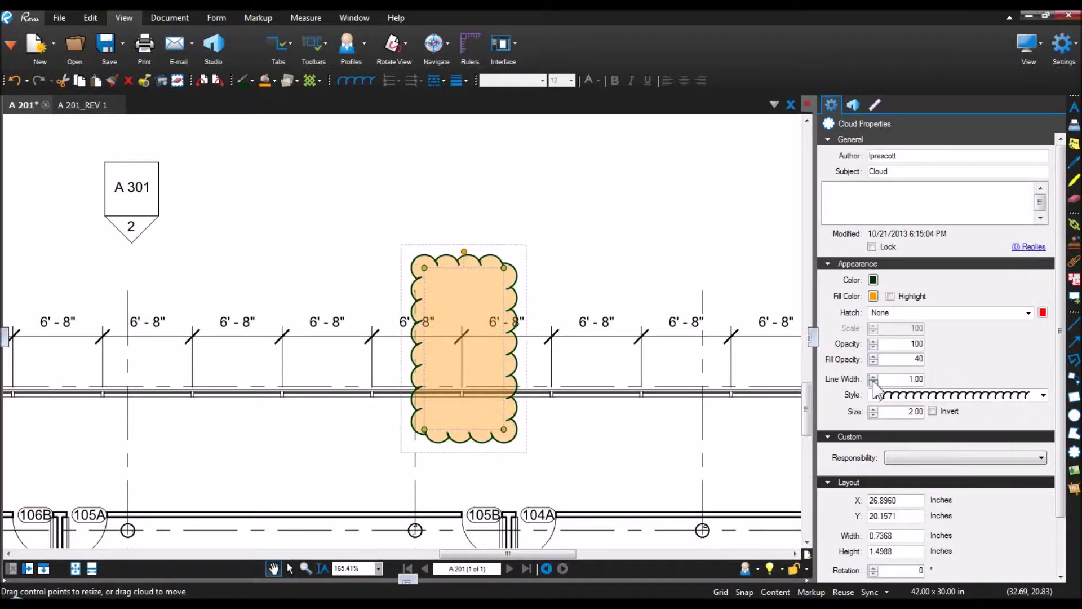
left_click(873, 408)
left_click(873, 408)
left_click(873, 408)
left_click(874, 408)
left_click(873, 409)
left_click(873, 408)
left_click(873, 409)
left_click(873, 408)
left_click(874, 408)
left_click(873, 408)
left_click(873, 408)
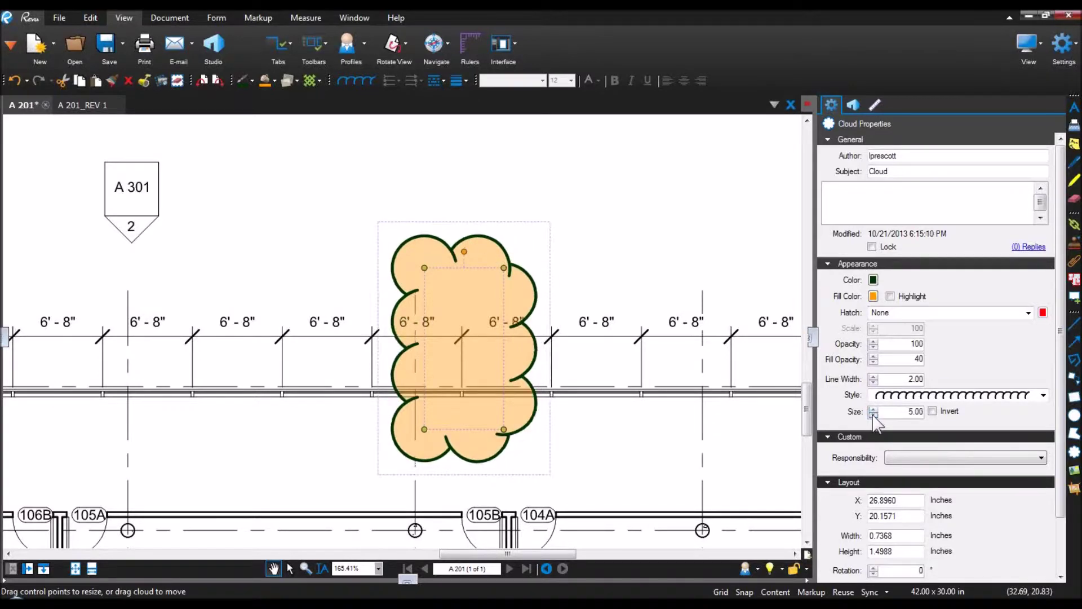
left_click(873, 414)
left_click(874, 413)
left_click(874, 414)
left_click(873, 414)
left_click(873, 414)
left_click(873, 414)
left_click(873, 414)
left_click(873, 414)
left_click(873, 414)
left_click(873, 413)
left_click(873, 414)
left_click(873, 414)
left_click(873, 414)
left_click(873, 414)
left_click(873, 414)
left_click(873, 414)
left_click(873, 414)
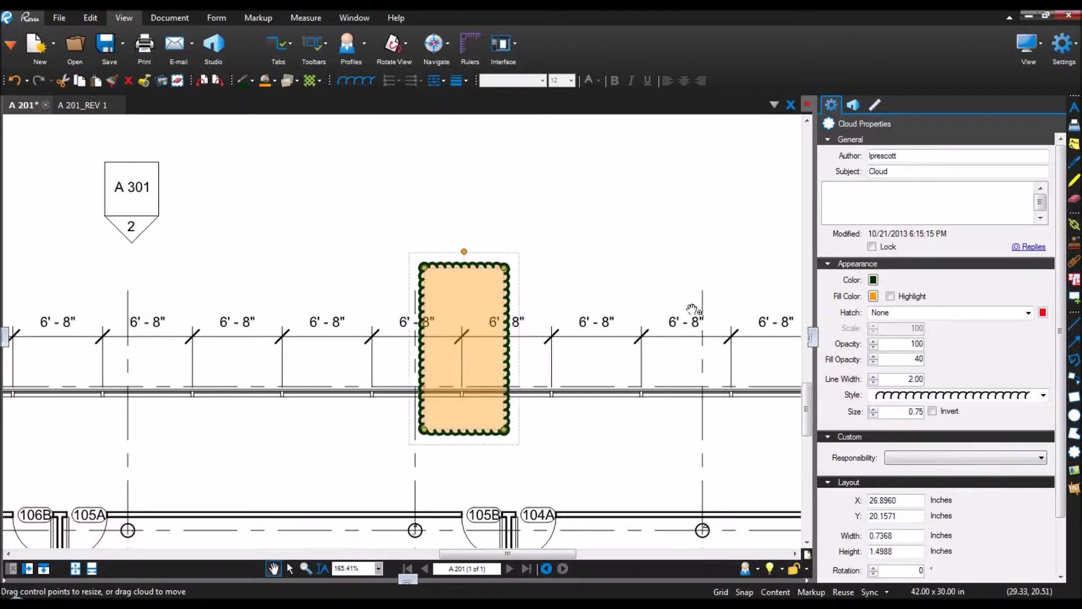
Step: Deselect the orange cloud and move the view toward the upper rooms
left_click(694, 309)
scroll(630, 234, "down", 3)
left_click_drag(626, 195, 710, 387)
scroll(698, 361, "down", 5)
Step: Zoom to ELEC room 125 and draw an inverted red cloud around it
left_click_drag(666, 226, 647, 430)
scroll(411, 338, "up", 2)
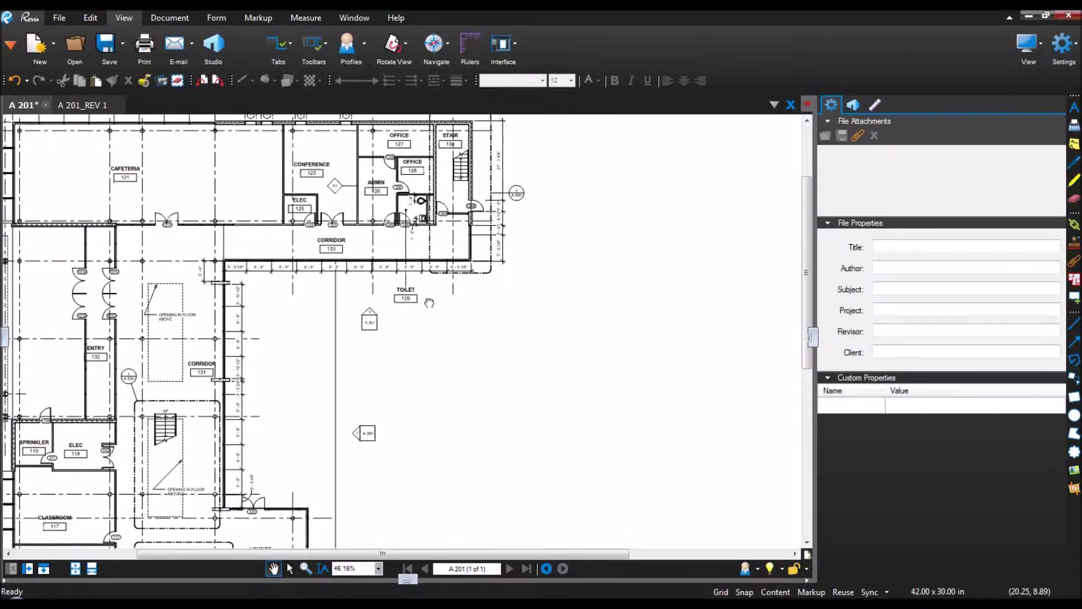
scroll(403, 350, "up", 1)
scroll(403, 351, "up", 6)
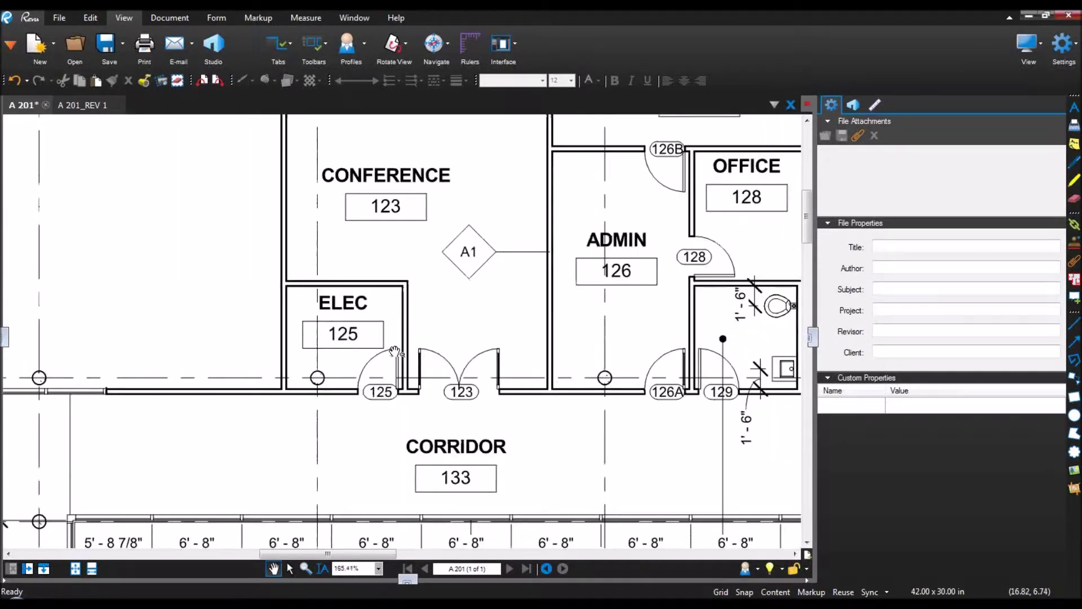
left_click_drag(354, 301, 498, 348)
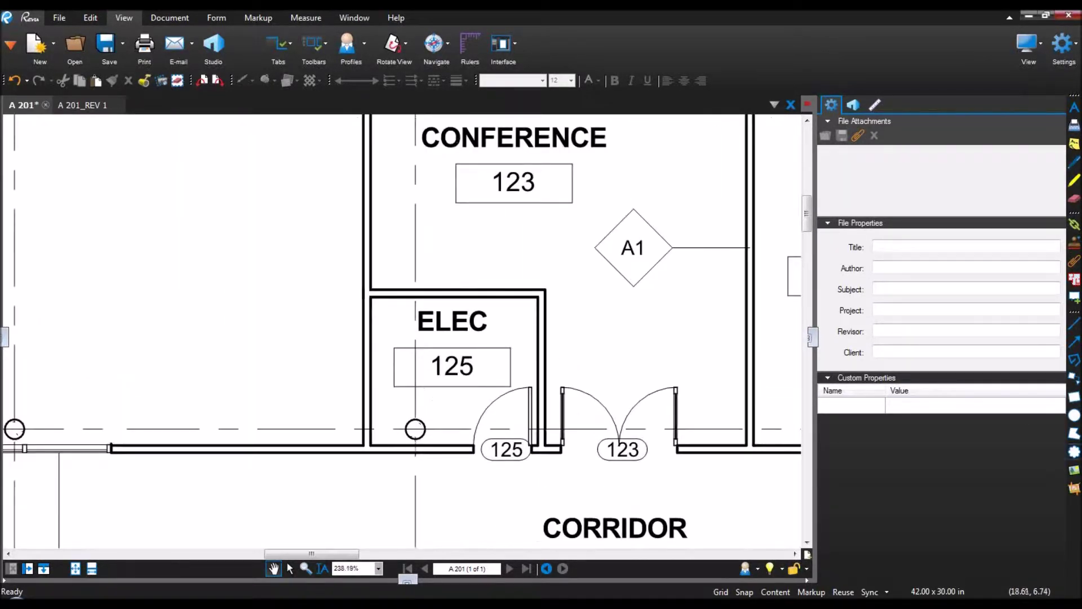
left_click(1074, 452)
left_click_drag(376, 304, 530, 434)
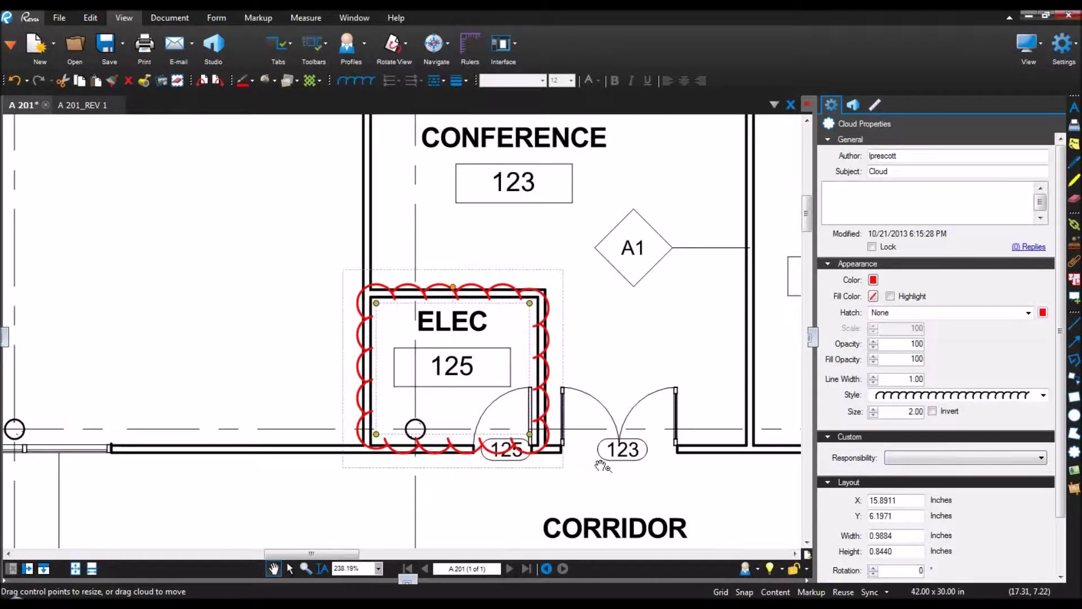
left_click(933, 411)
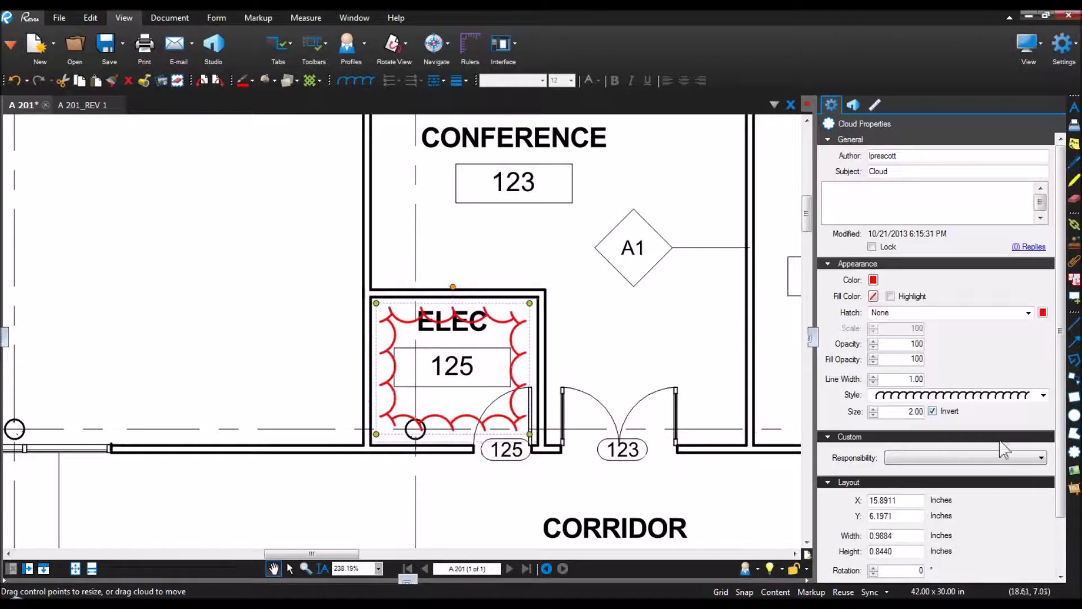
Step: Draw a second, larger regular red cloud surrounding the ELEC room
left_click(1075, 451)
left_click_drag(319, 249, 590, 495)
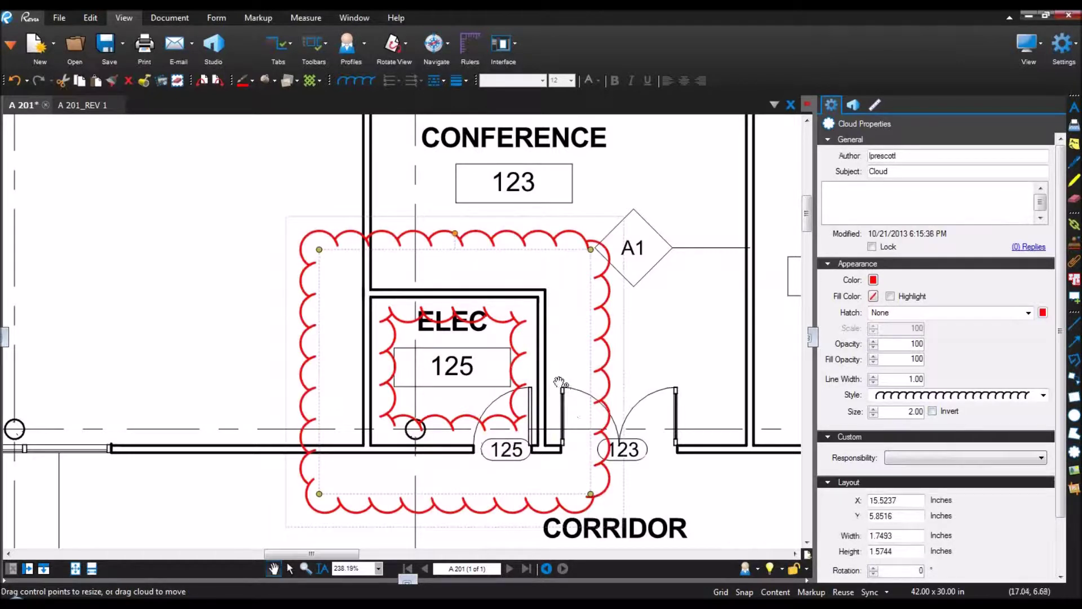
scroll(561, 383, "down", 2)
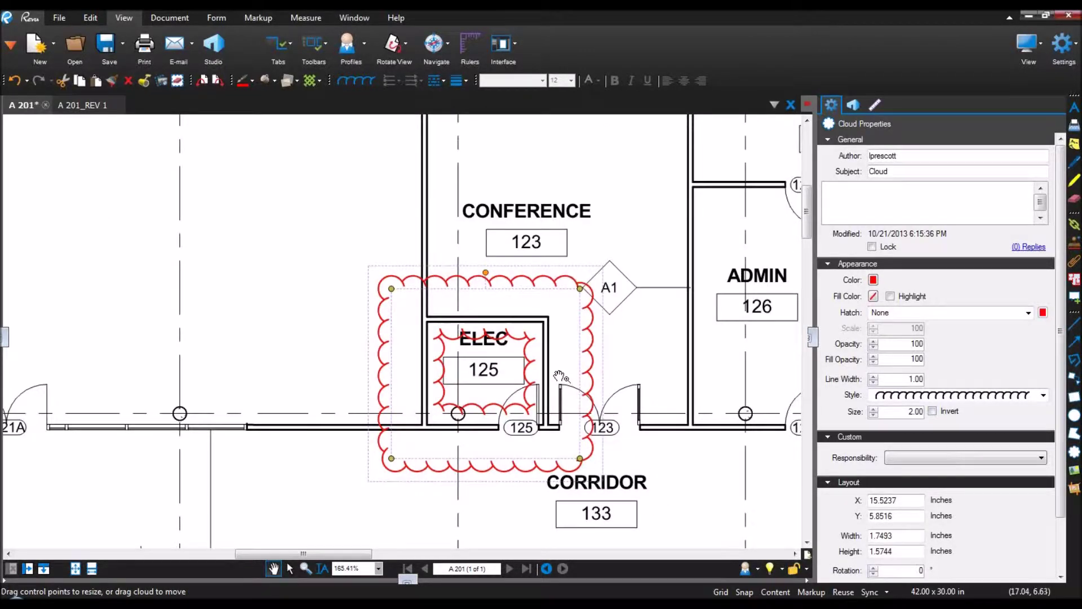
scroll(561, 376, "down", 1)
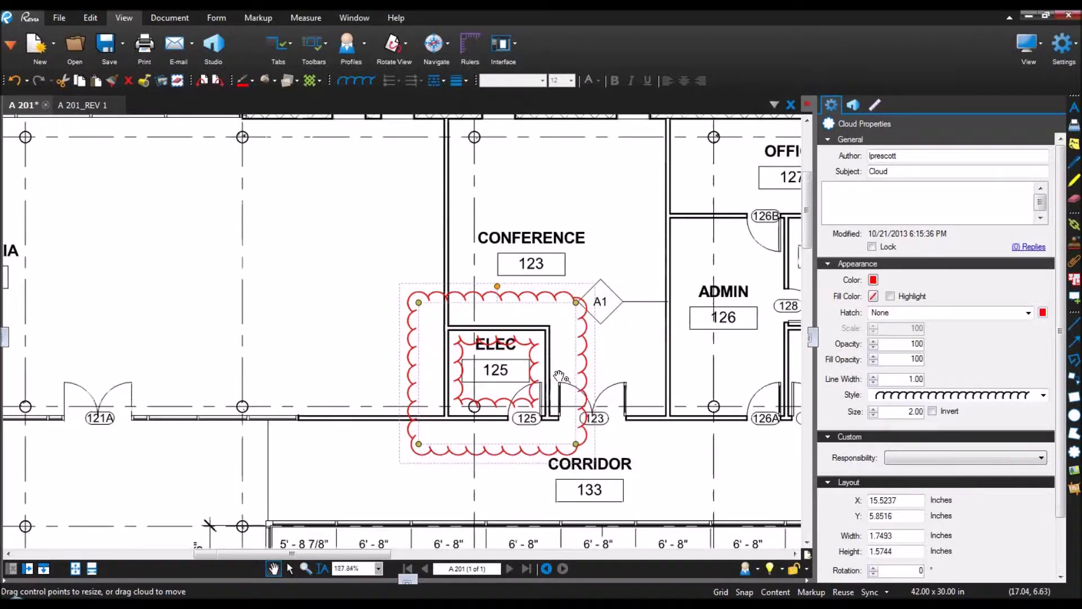
scroll(561, 376, "down", 2)
left_click_drag(694, 493, 360, 150)
scroll(372, 181, "down", 2)
left_click_drag(535, 411, 325, 99)
scroll(550, 396, "up", 5)
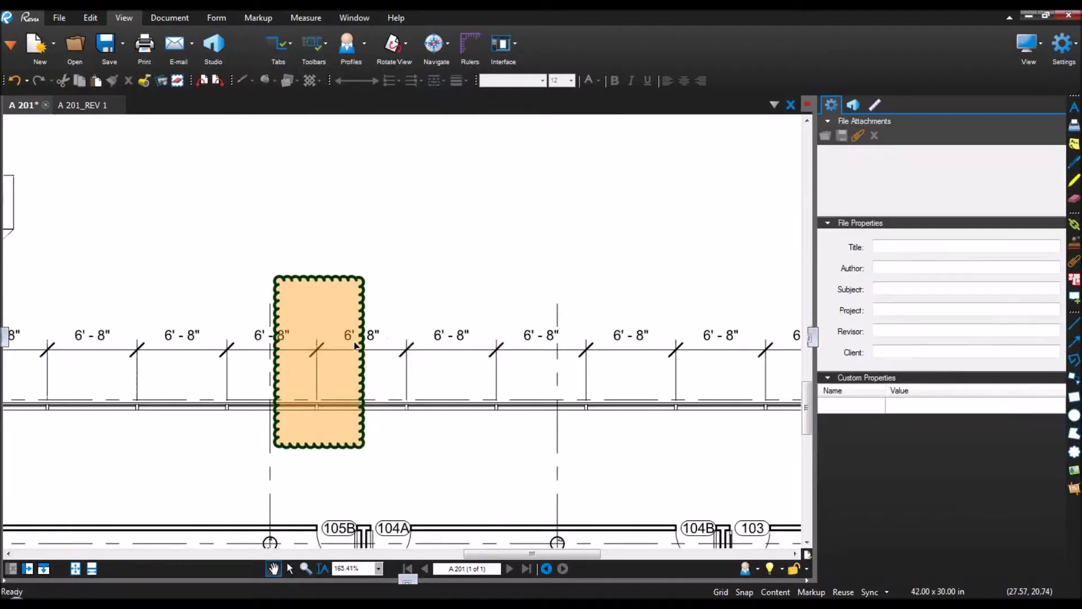
Step: Select the orange corridor cloud and keep its scallop size at 2.00
left_click(356, 346)
left_click(873, 409)
left_click(873, 409)
left_click(872, 409)
left_click(873, 410)
left_click(873, 409)
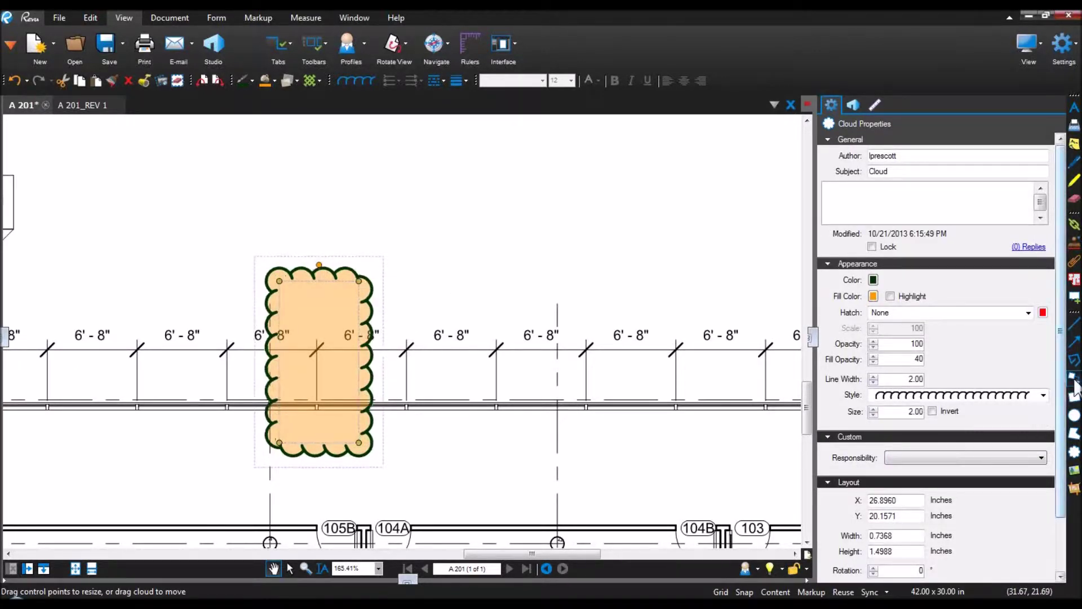
Step: Add a callout pointing at the orange cloud reading 'Verify Mullion Spec'
left_click(1074, 377)
left_click(323, 309)
left_click(421, 165)
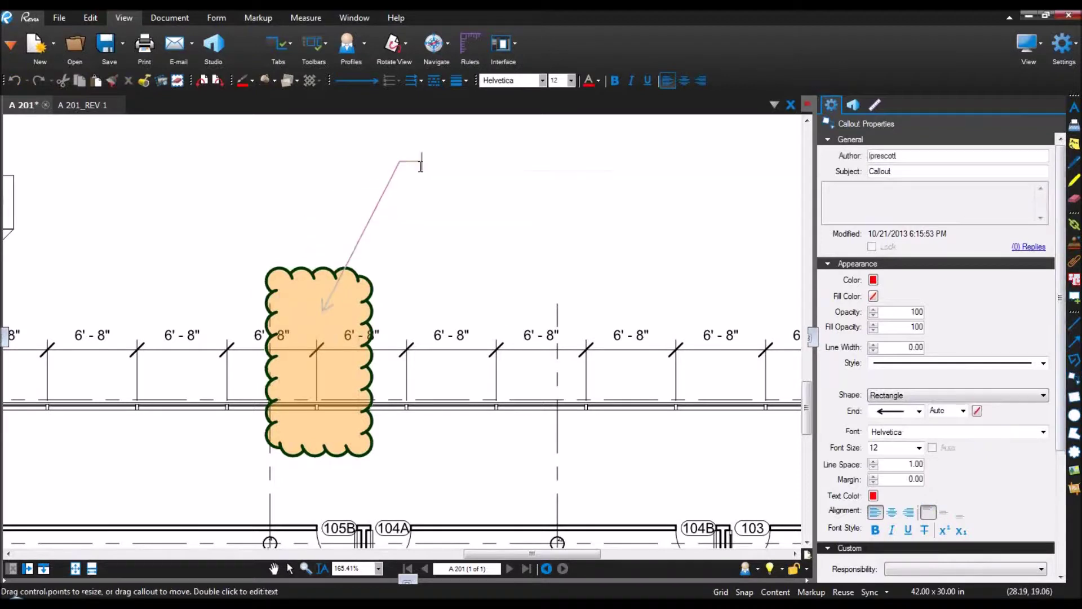
type("Verify Muy")
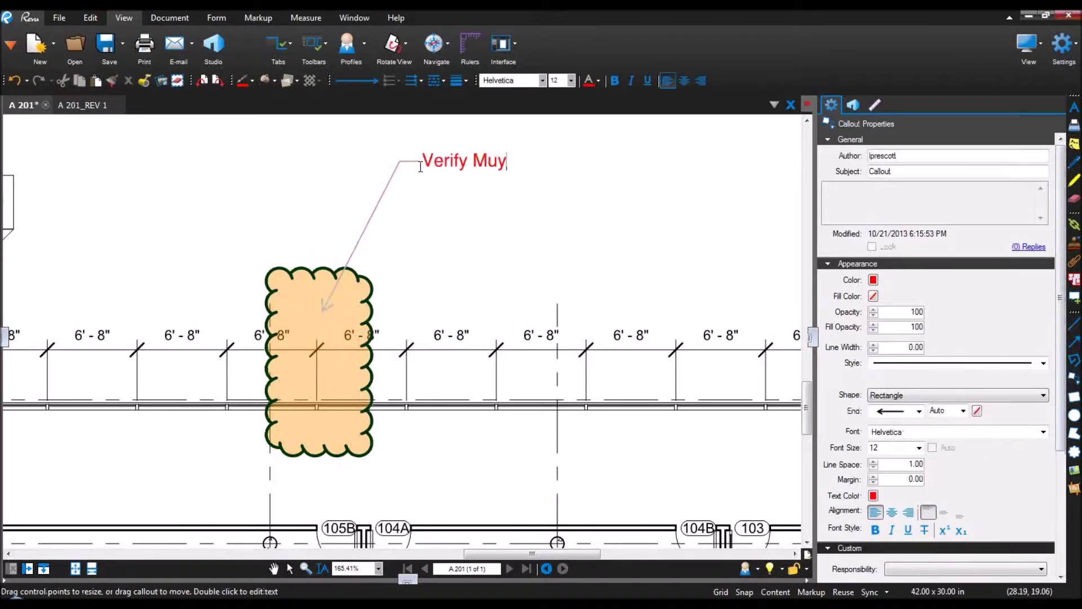
type("lion Spec")
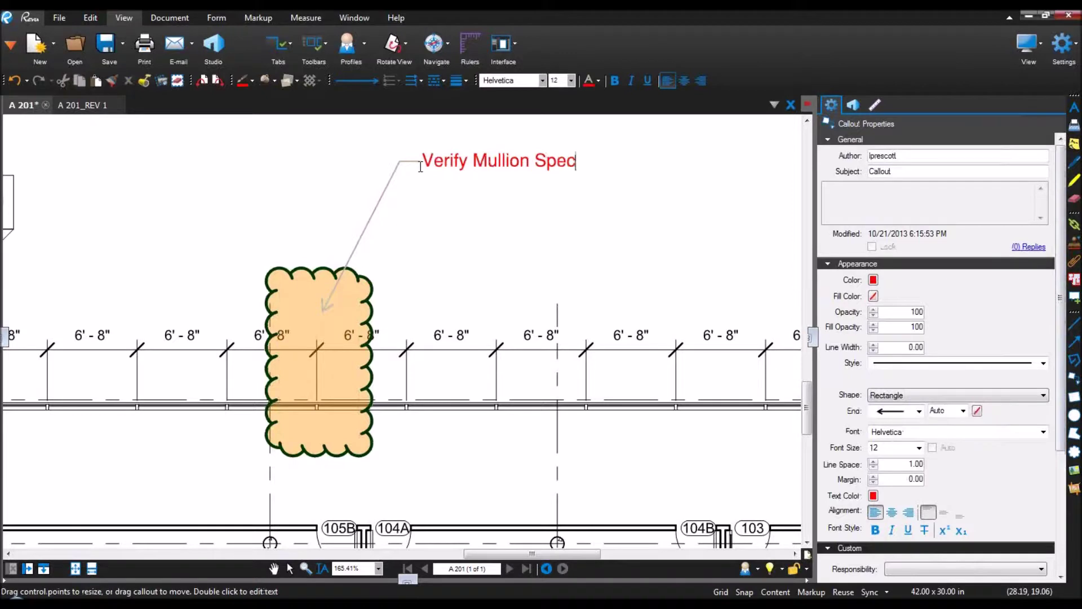
key("Escape")
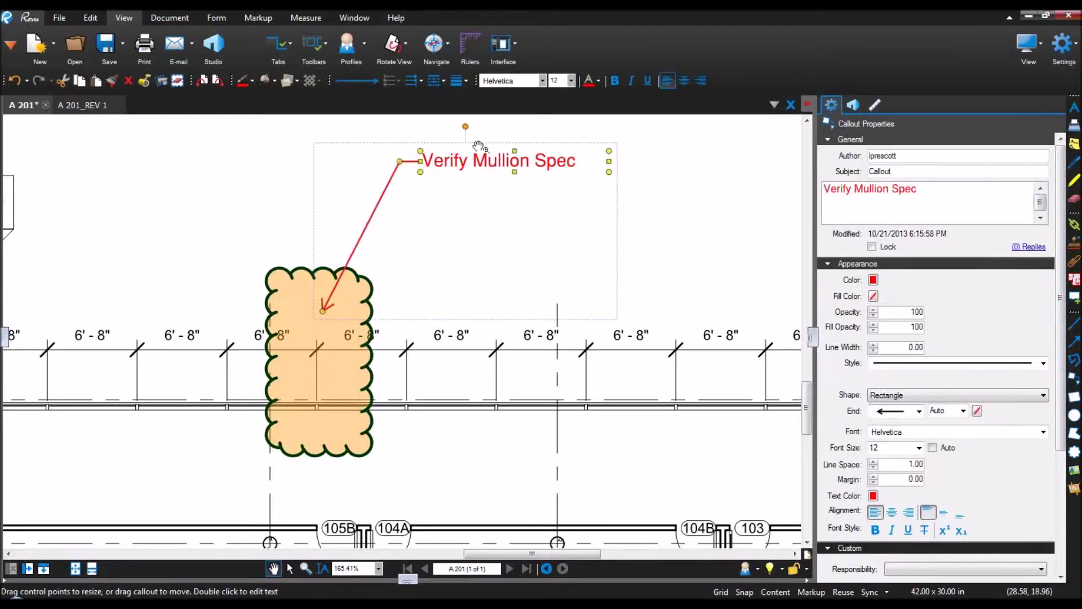
Step: Make the callout text bold italic and give its border a line width of 2
left_click(616, 81)
left_click(632, 80)
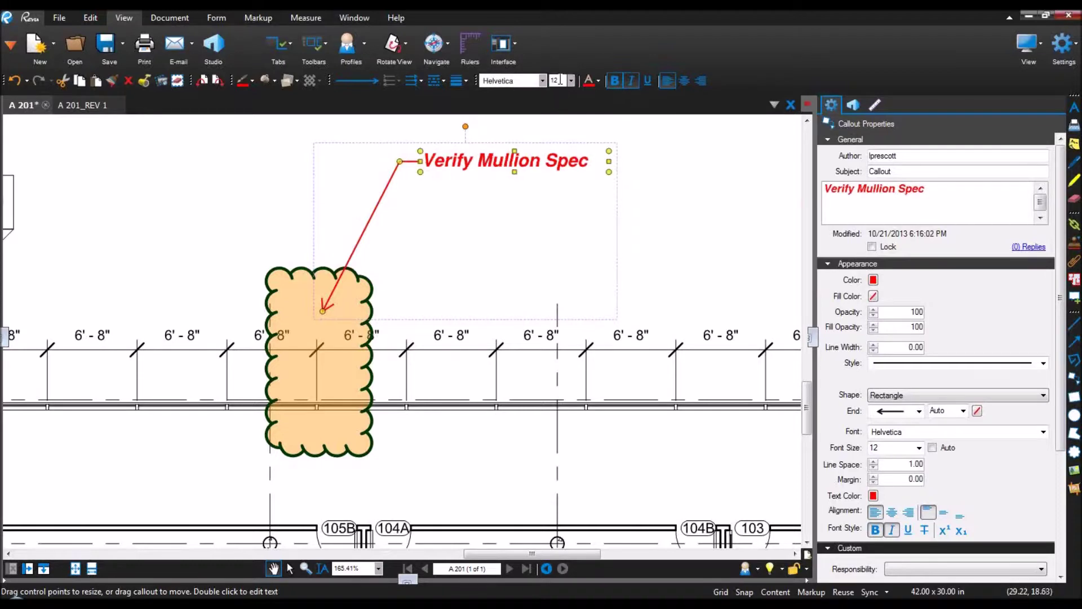
left_click(464, 81)
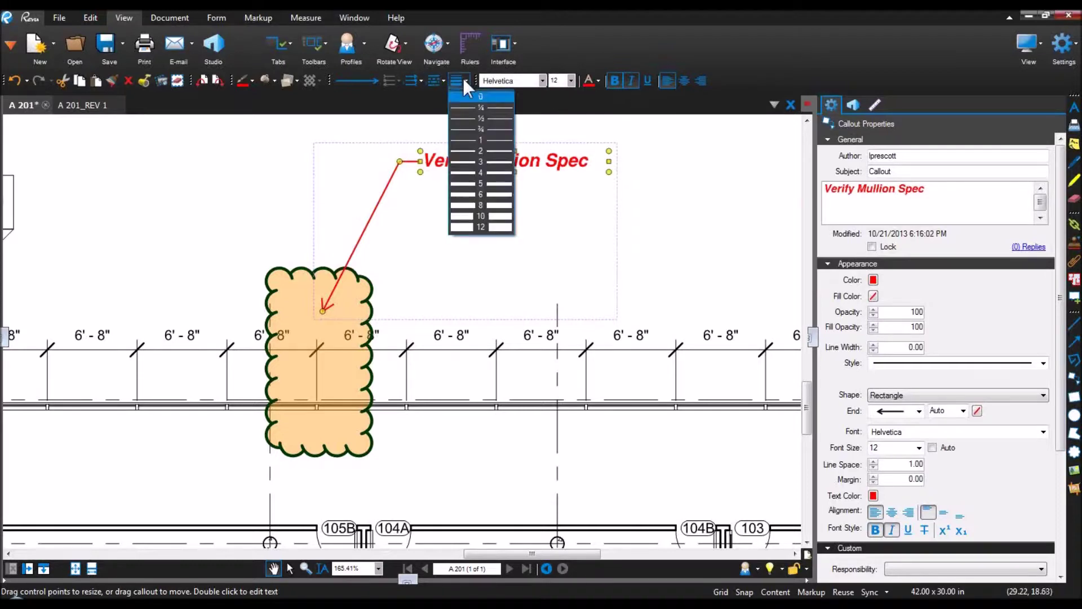
left_click(476, 150)
left_click(649, 212)
scroll(649, 210, "down", 1)
scroll(674, 217, "down", 1)
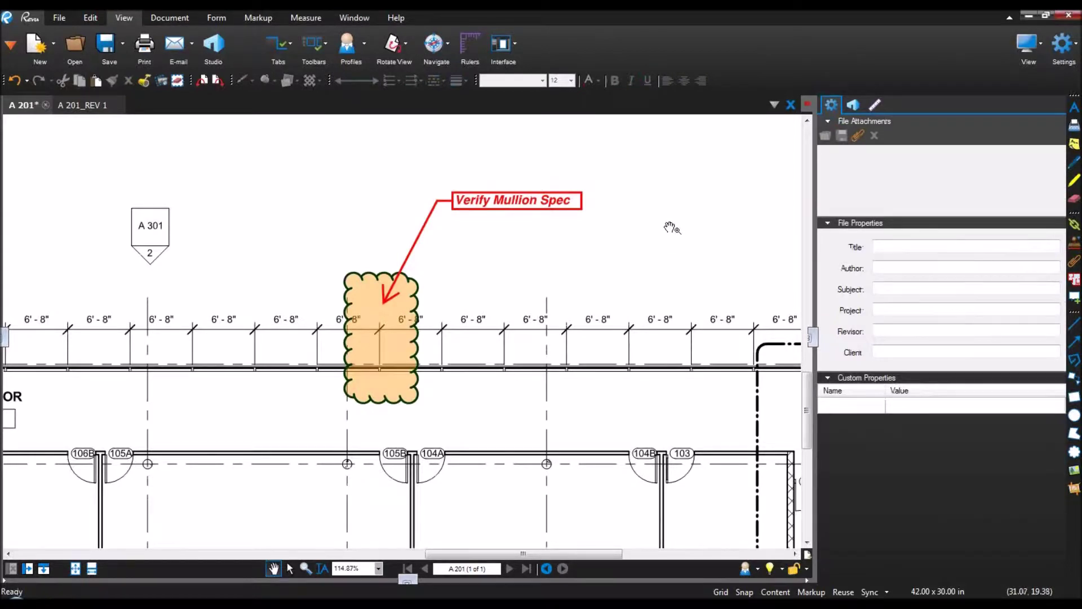
Step: Draw four red clouds over the 6'-8" corridor bays left of the orange cloud
left_click(1075, 452)
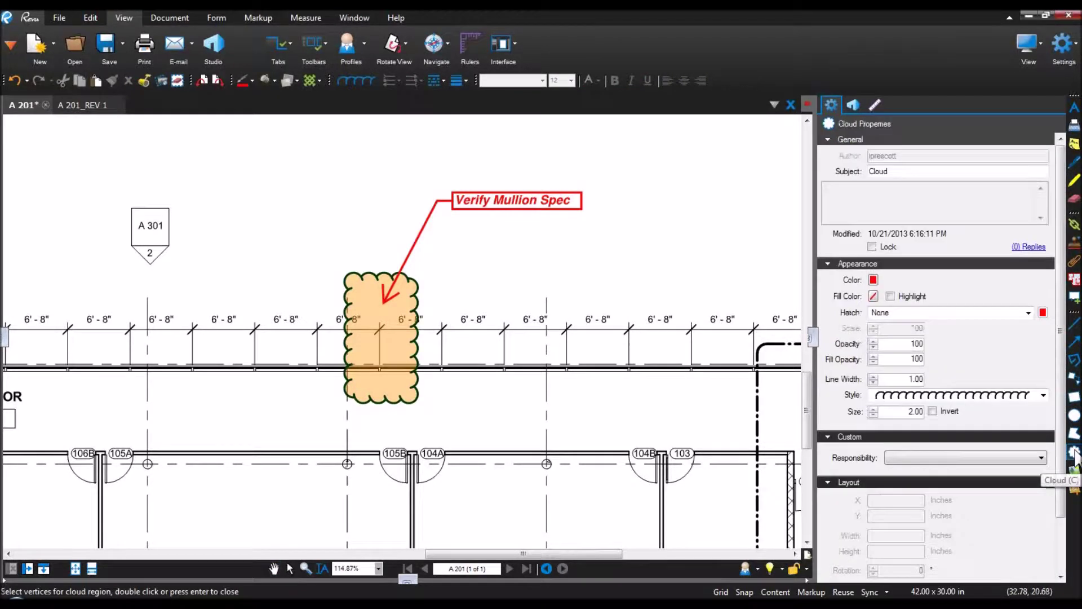
left_click_drag(171, 307, 234, 403)
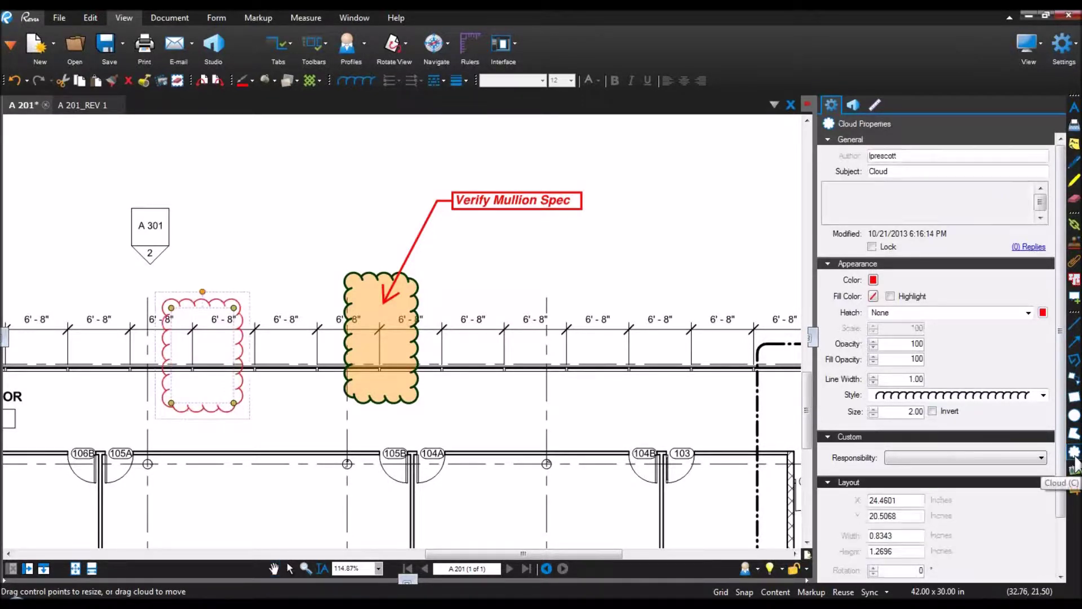
left_click(1075, 455)
mouse_move(40, 311)
left_mouse_down()
mouse_move(101, 400)
mouse_move(474, 451)
left_mouse_up()
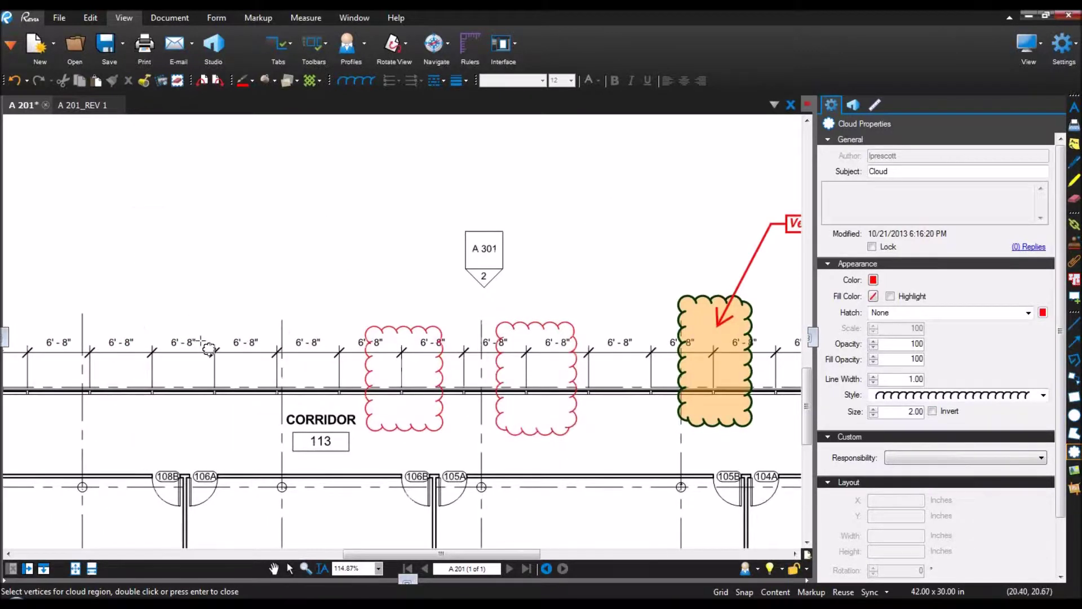
left_click_drag(184, 311, 255, 428)
left_click_drag(50, 314, 137, 426)
scroll(182, 431, "down", 3)
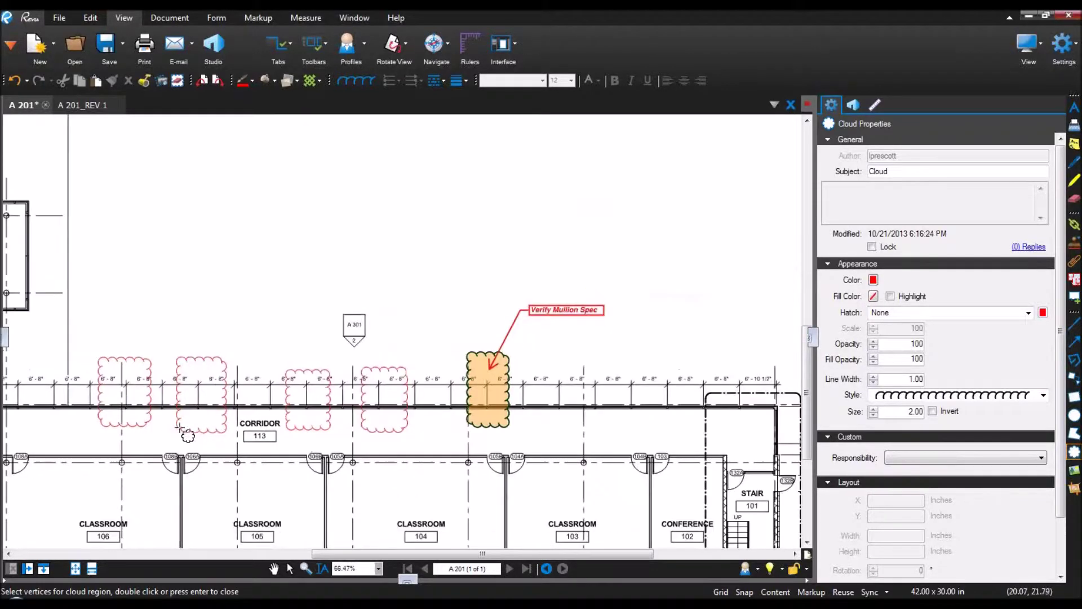
key("Escape")
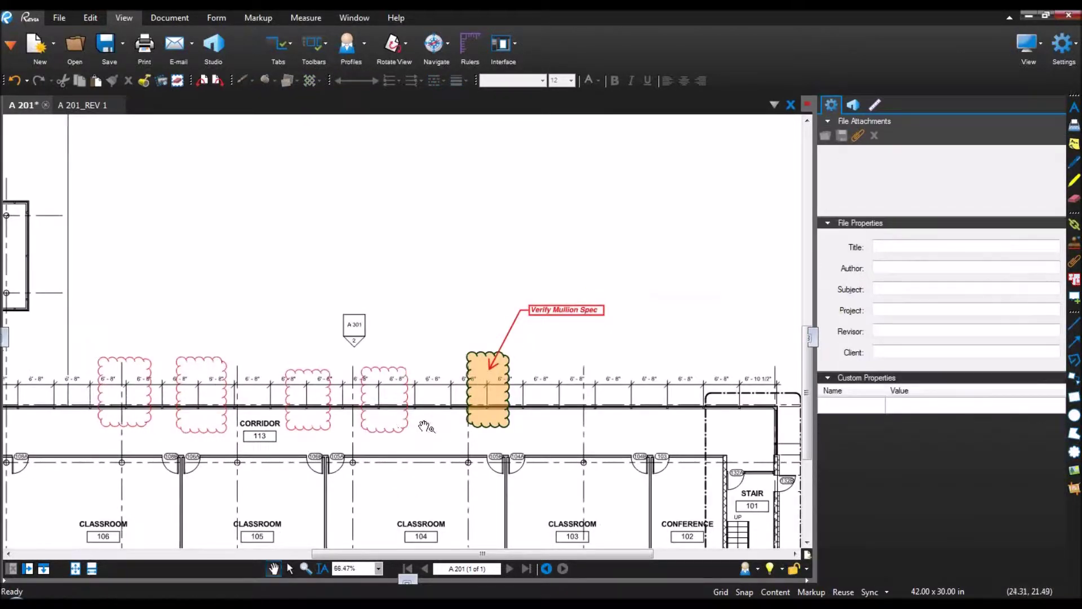
Step: Select the orange cloud and pick up its styling with Format Painter from the Edit tab
left_click(486, 424)
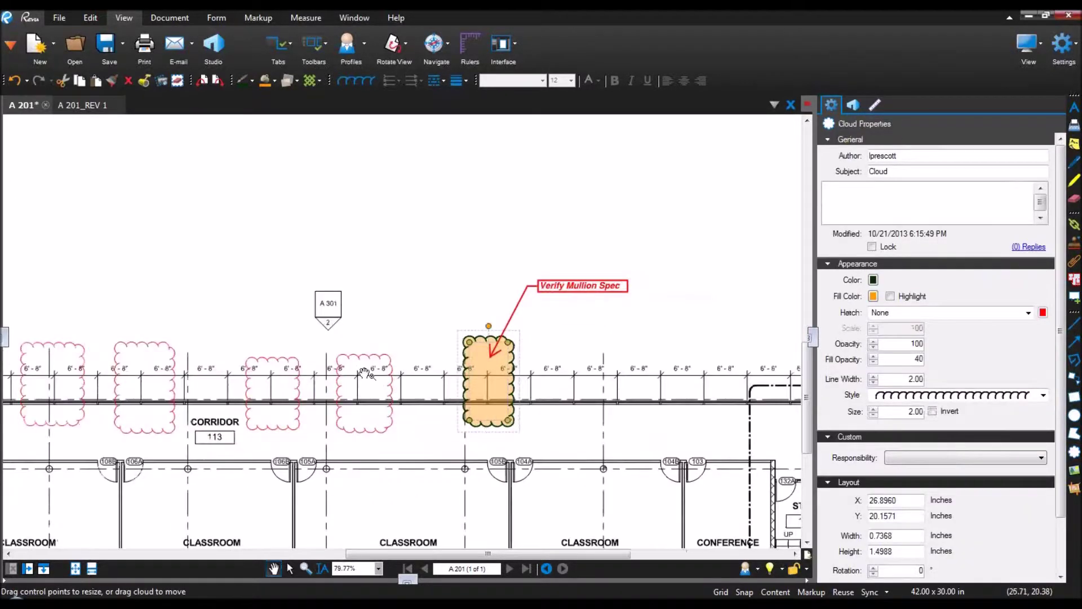
left_click(407, 483)
scroll(483, 447, "up", 1)
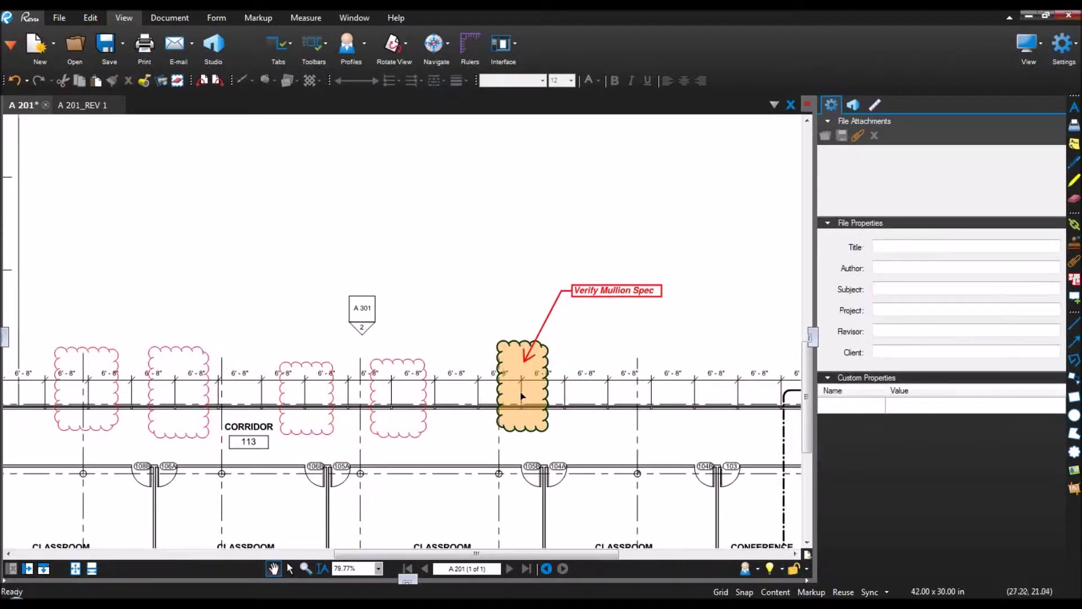
left_click(521, 396)
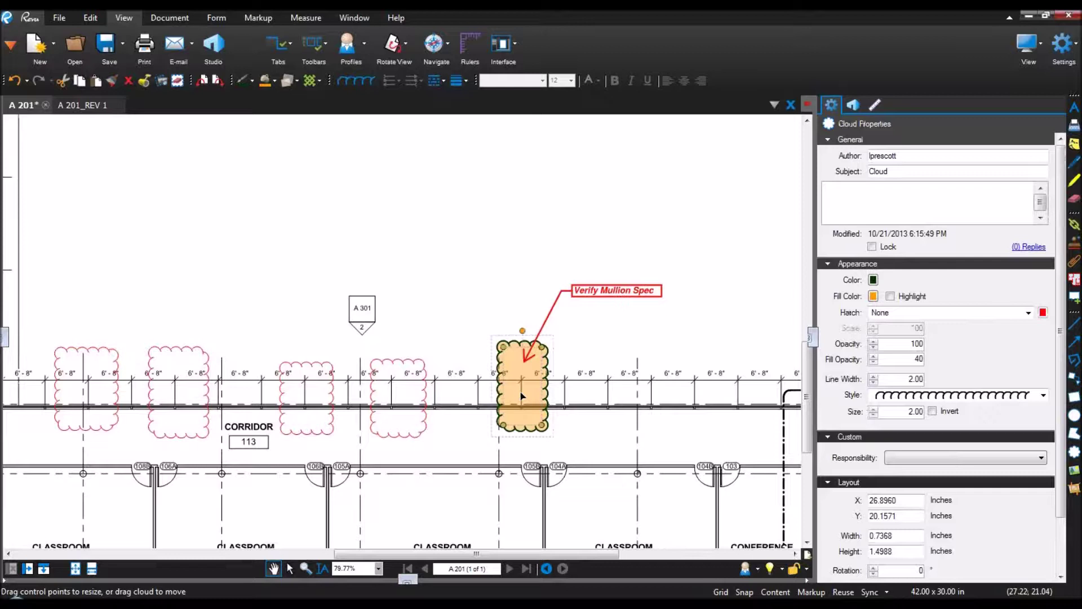
left_click(111, 80)
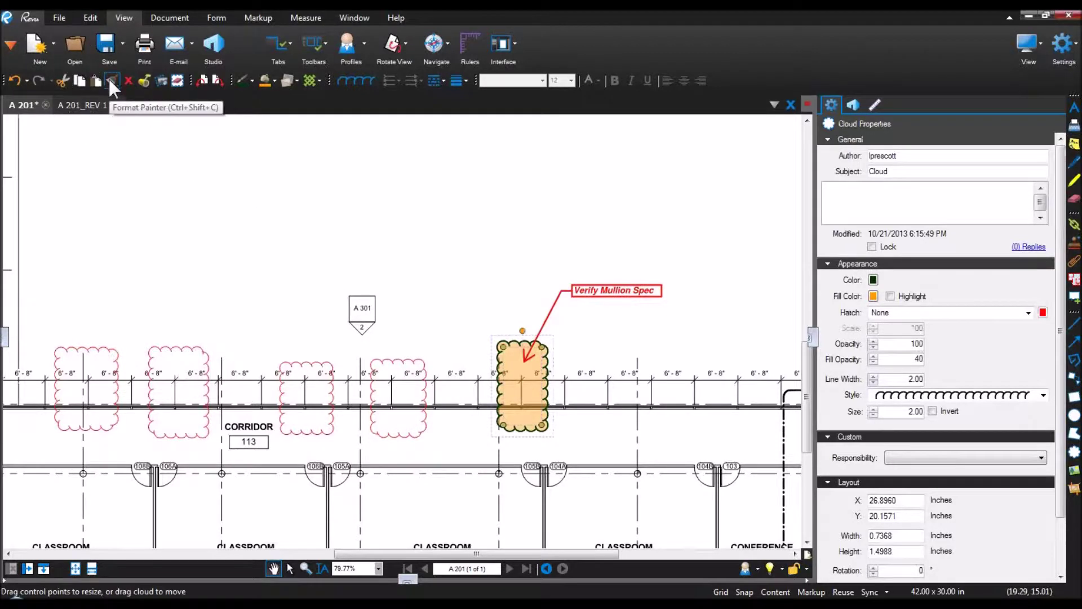
left_click(91, 17)
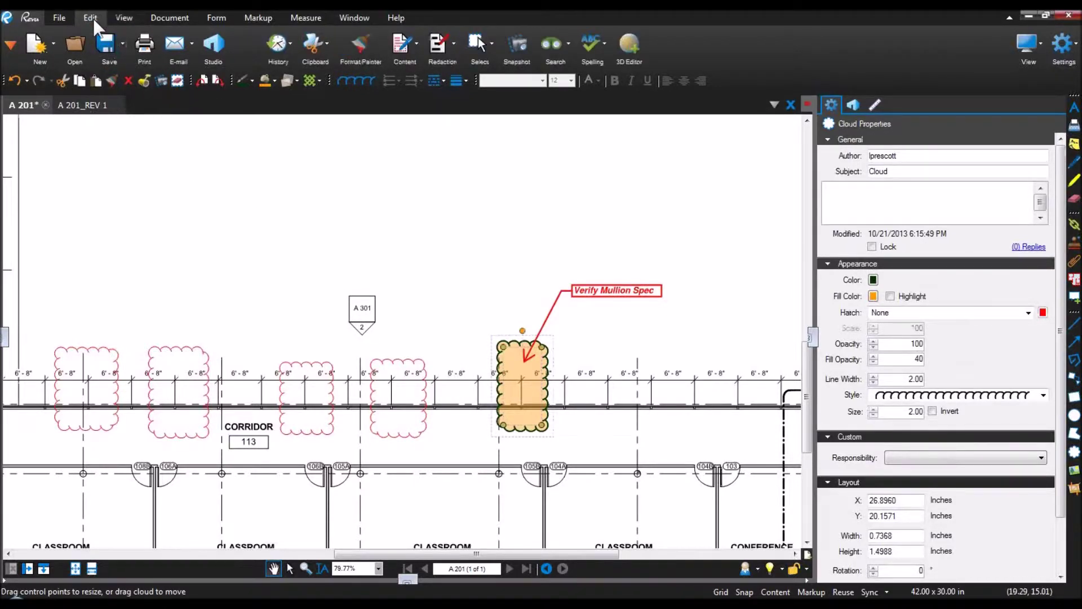
left_click(368, 44)
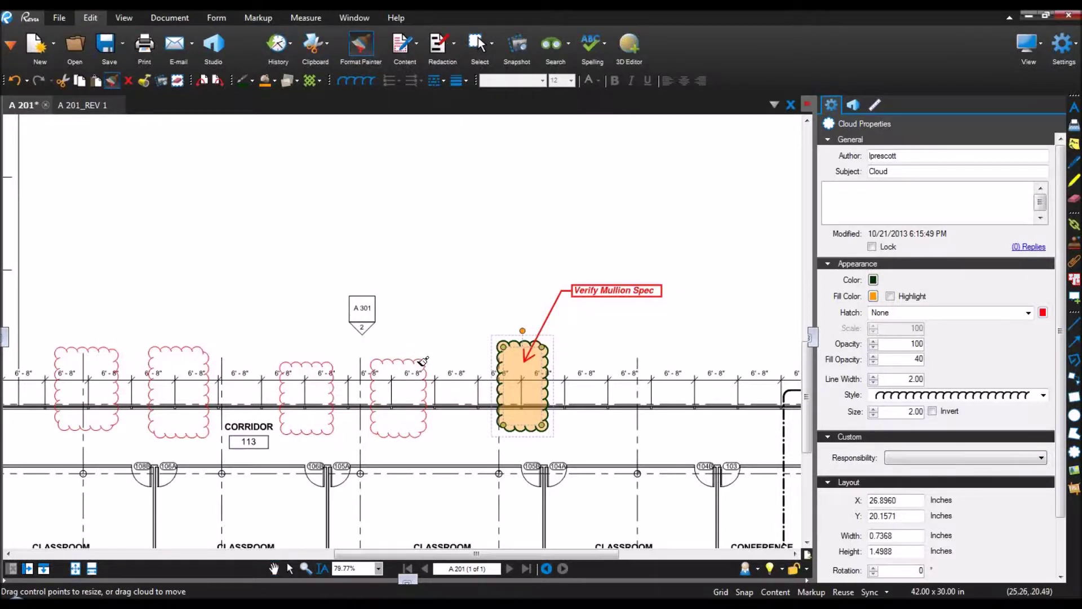
Step: Paint the orange style onto the four red clouds and the Verify Mullion Spec callout
left_click(422, 360)
left_click(335, 362)
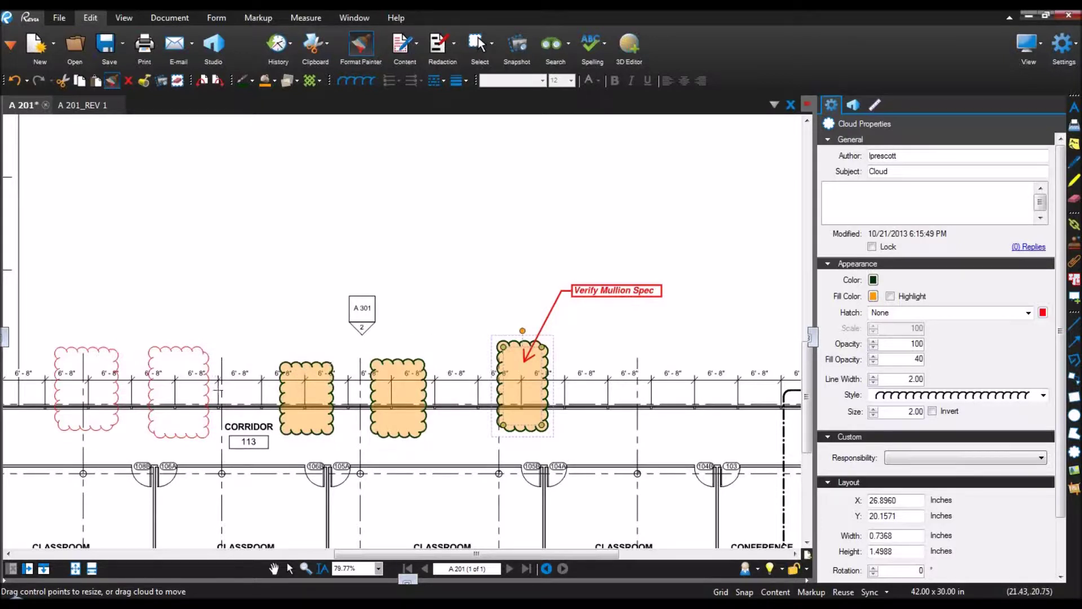
left_click_drag(221, 458, 79, 399)
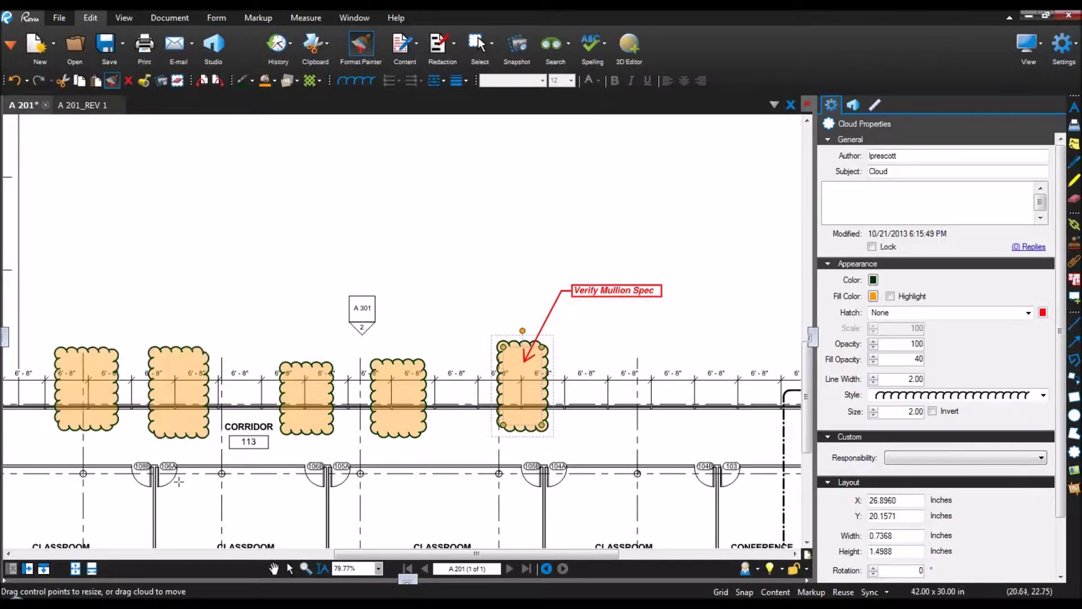
left_click_drag(562, 261, 674, 310)
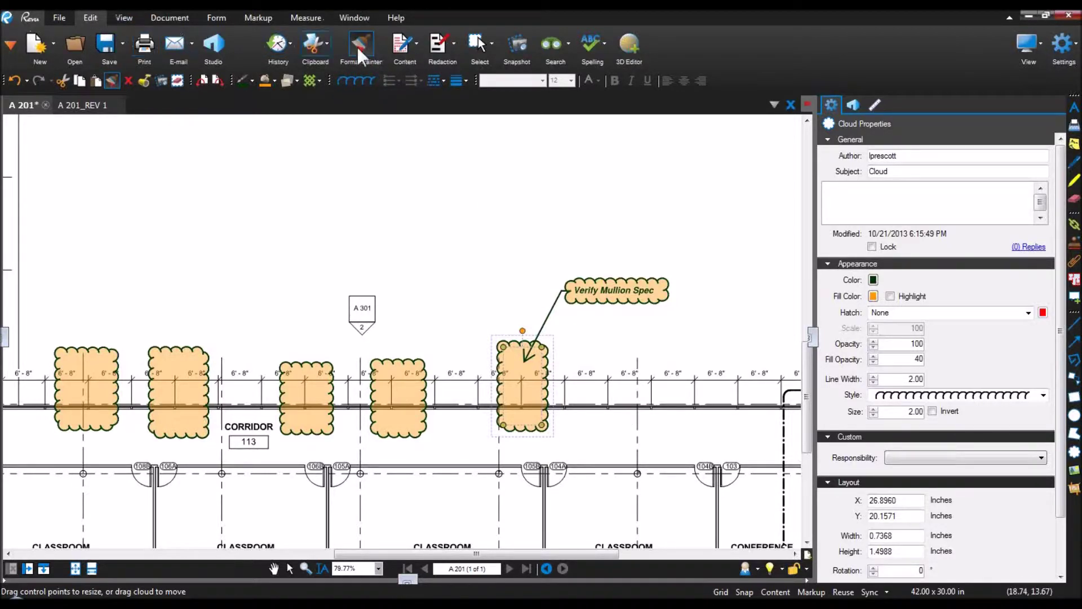
left_click(369, 55)
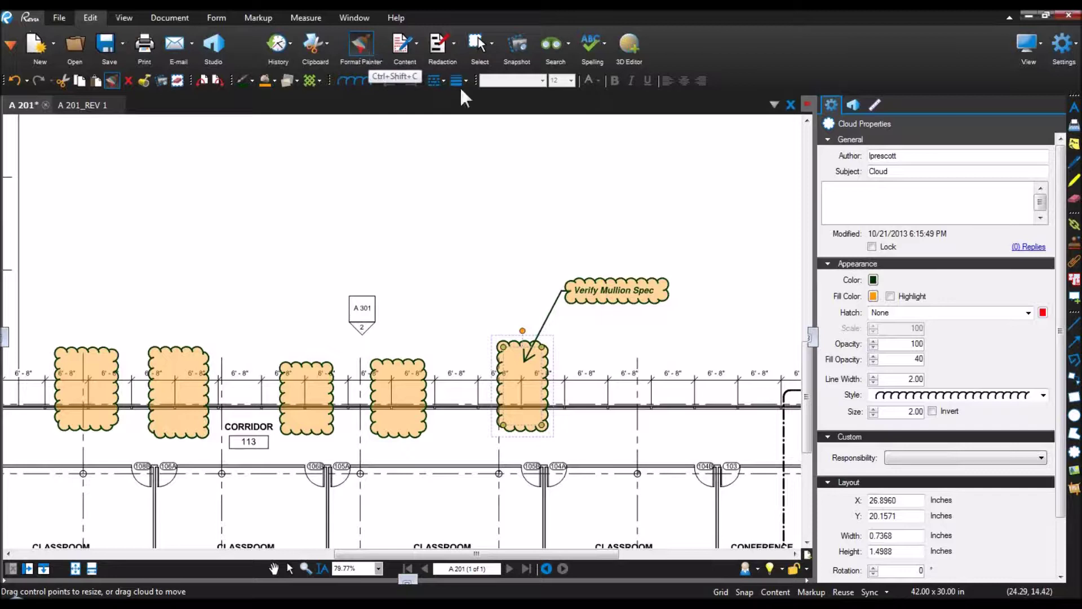
key("Escape")
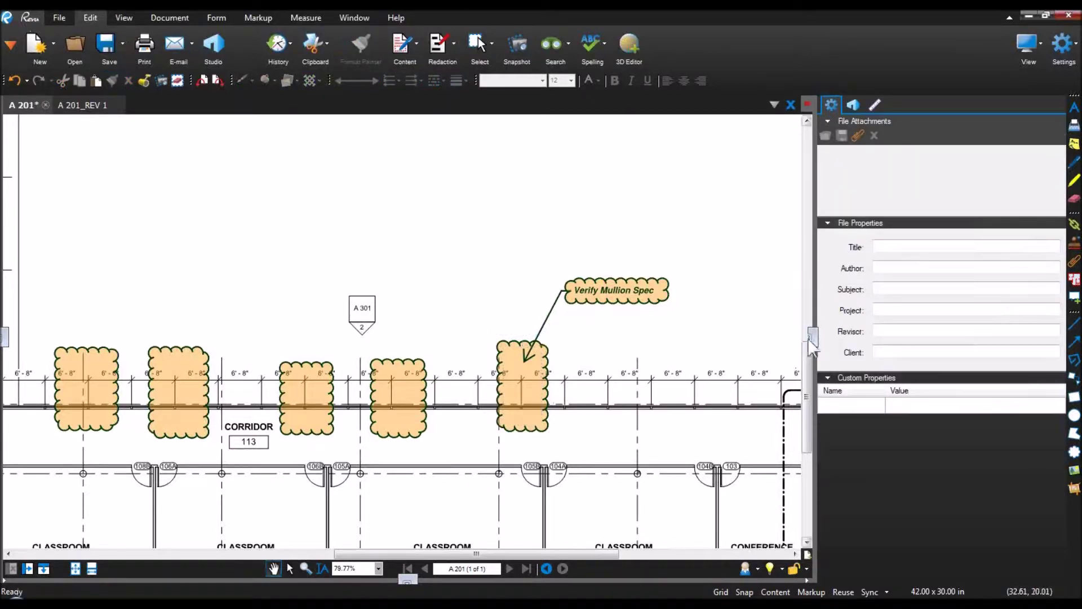
Step: Collapse the properties panel and place Curtain wall_axon from Bluebeam Demo R11 > Images right of the callout
left_click_drag(813, 334, 1071, 347)
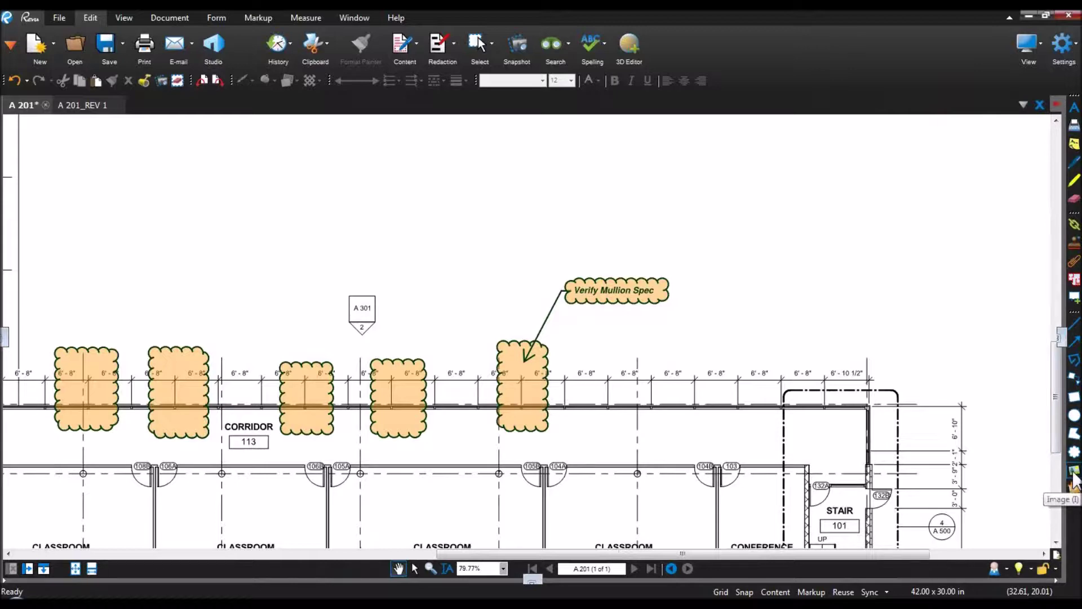
left_click(1074, 474)
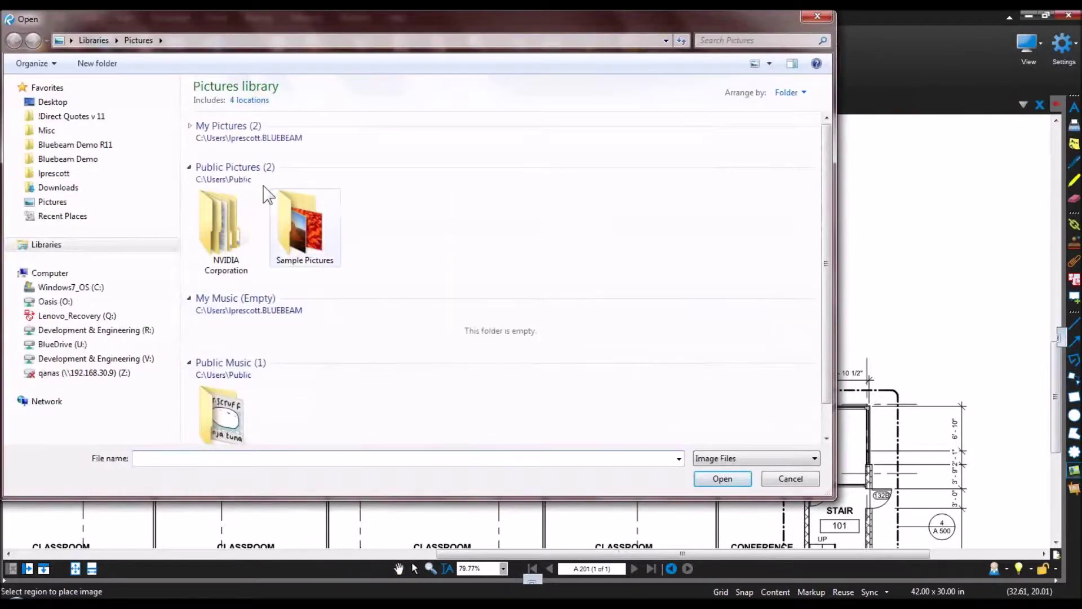
left_click(87, 146)
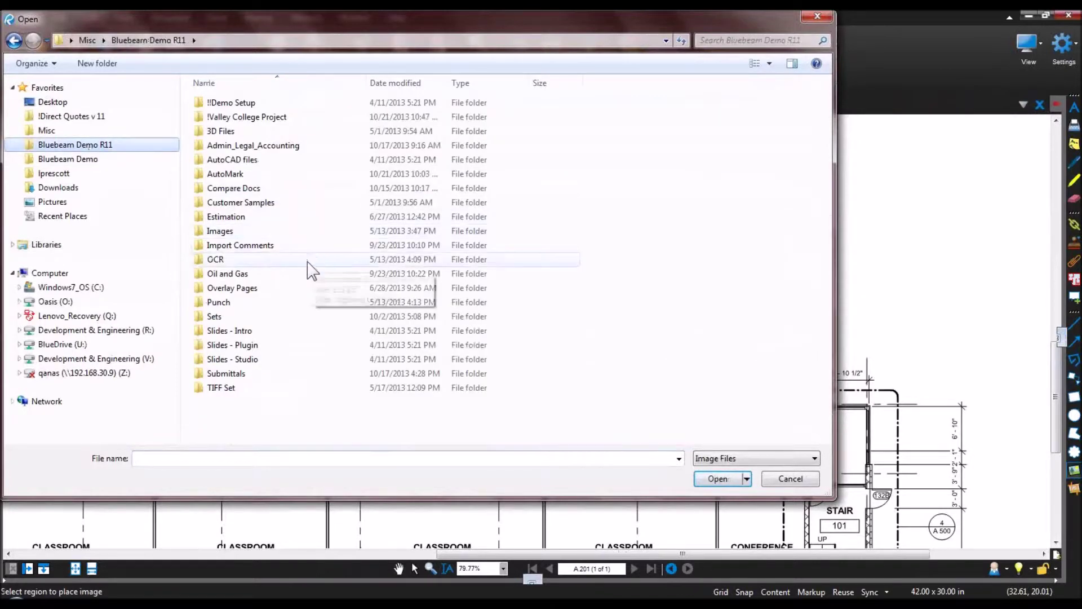
double_click(262, 232)
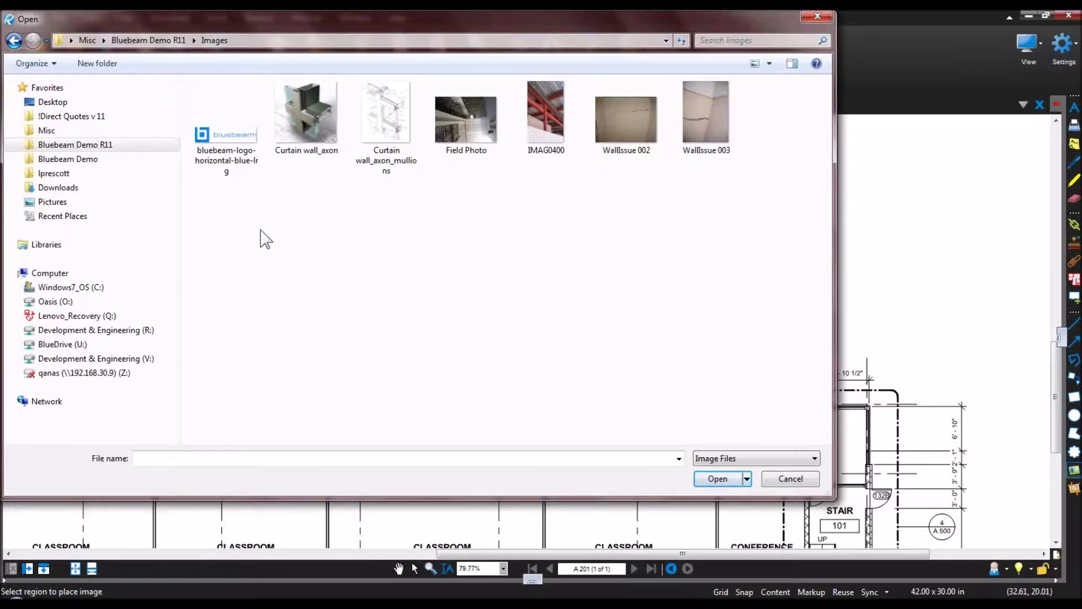
double_click(293, 127)
left_click_drag(697, 258, 818, 355)
left_click_drag(741, 323, 717, 326)
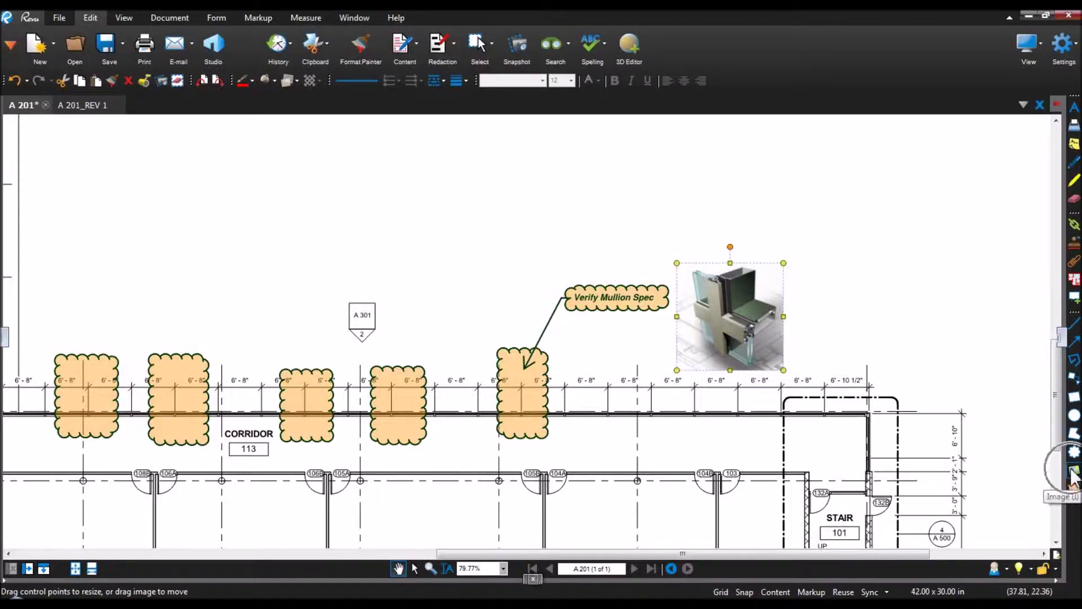
left_click(825, 293)
Step: Drag the Verify Mullion Spec label up-left above the A 301 tag, undoing one misplaced move
scroll(824, 293, "down", 2)
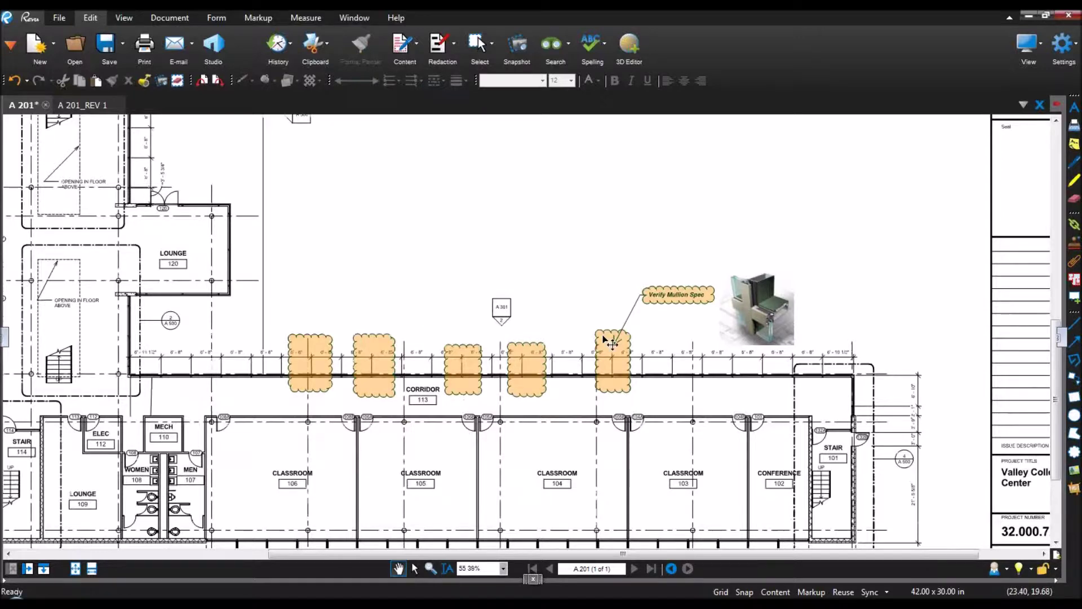
scroll(705, 342, "up", 4)
left_click_drag(656, 335, 650, 333)
mouse_move(624, 272)
left_mouse_down()
mouse_move(476, 221)
mouse_move(292, 223)
mouse_move(278, 293)
mouse_move(361, 477)
mouse_move(509, 534)
mouse_move(592, 532)
mouse_move(728, 504)
mouse_move(721, 355)
mouse_move(513, 169)
mouse_move(230, 233)
left_mouse_up()
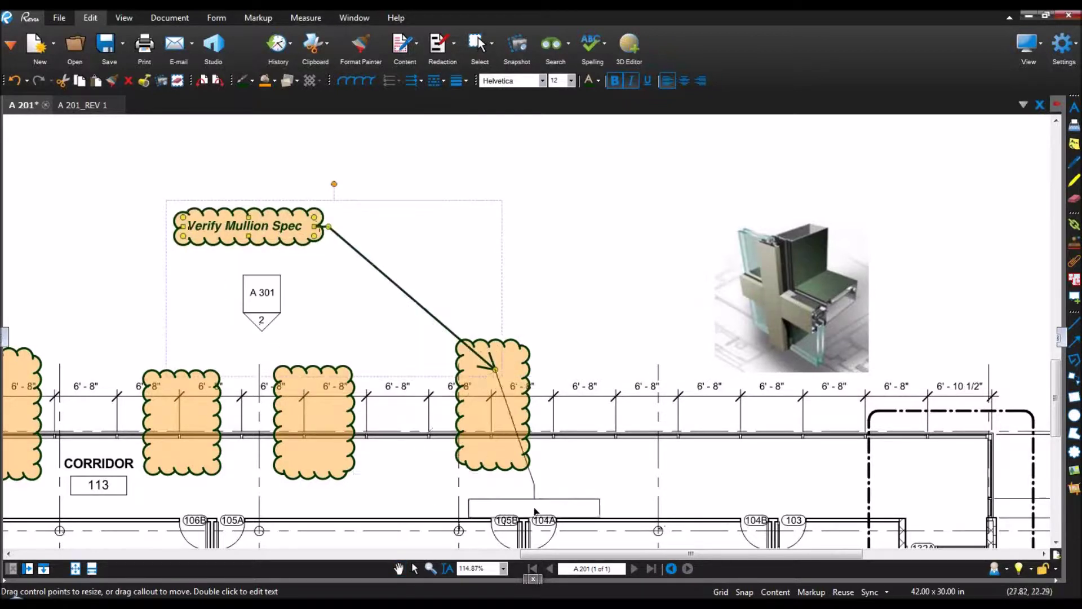
key("ctrl+z")
left_click_drag(546, 512, 331, 260)
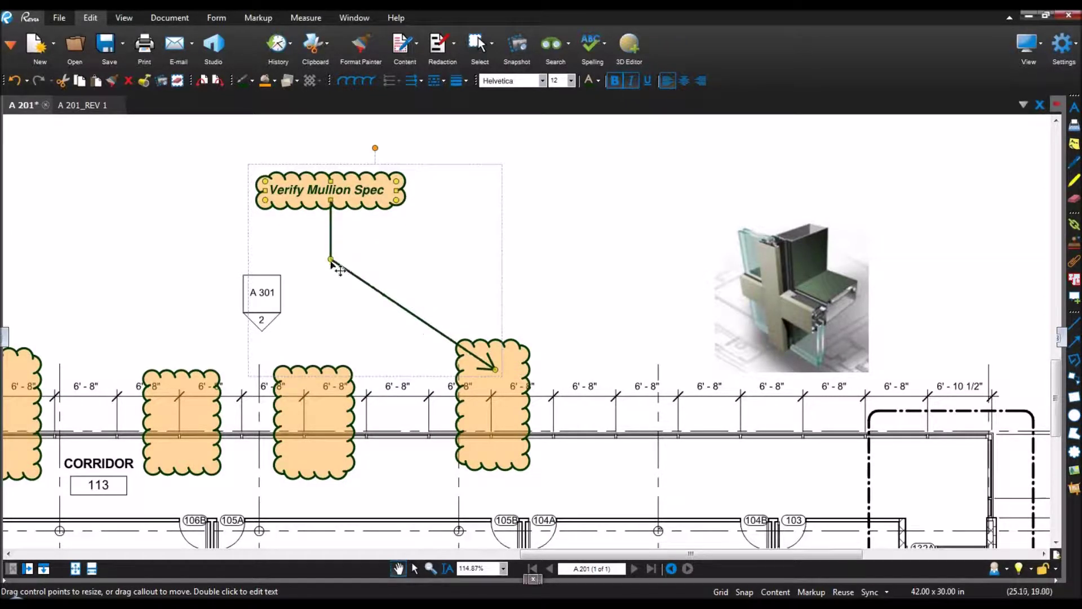
Step: Add a leader from the callout to the middle orange cloud
right_click(336, 266)
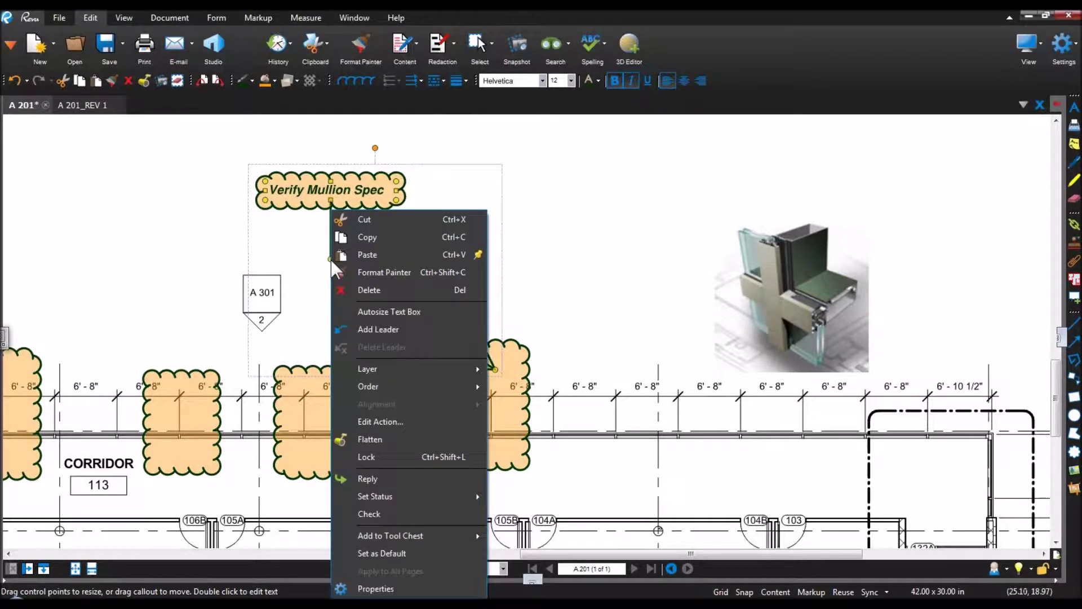
left_click(379, 328)
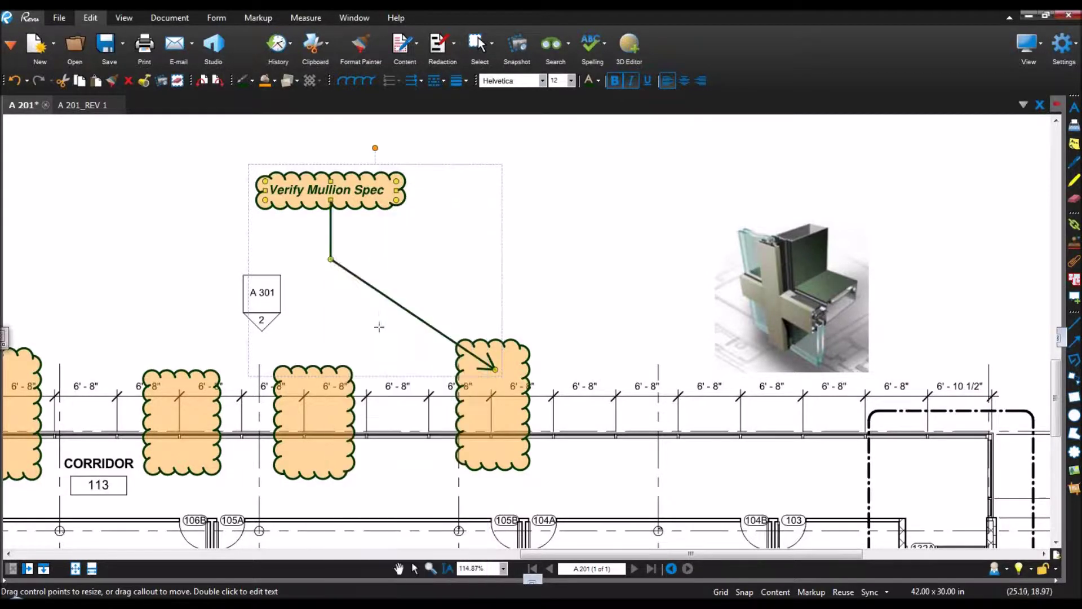
left_click(291, 389)
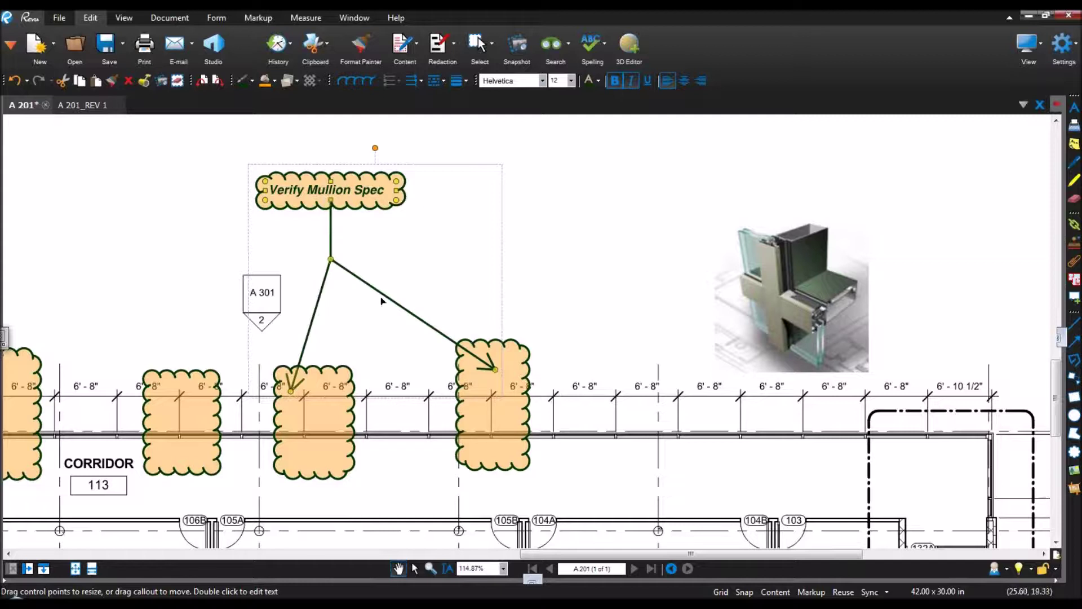
Step: Add a third leader from the callout to the curtain-wall mullion image
right_click(333, 261)
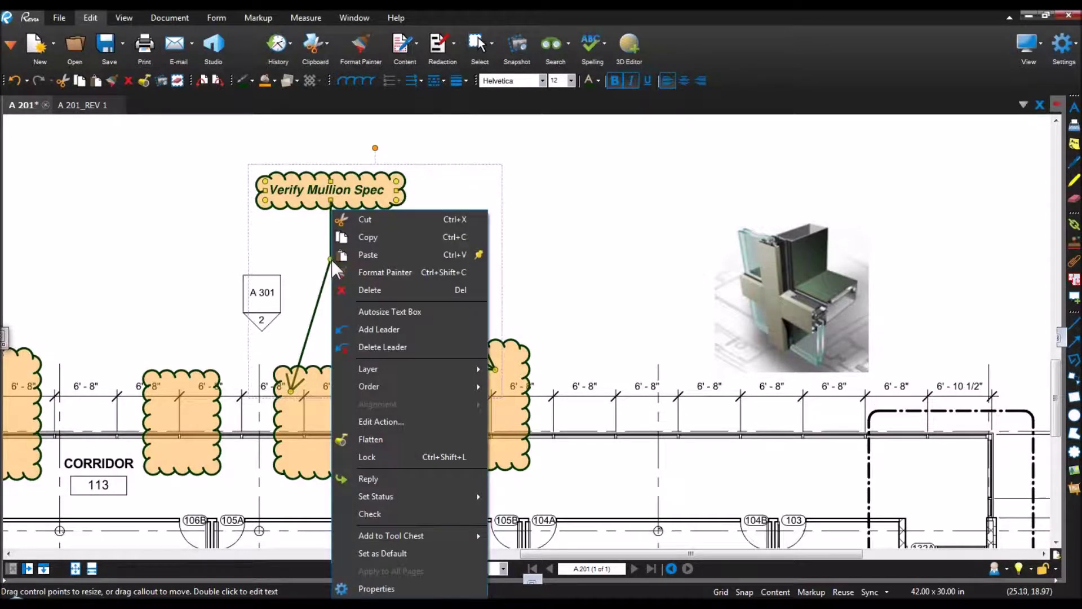
right_click(304, 201)
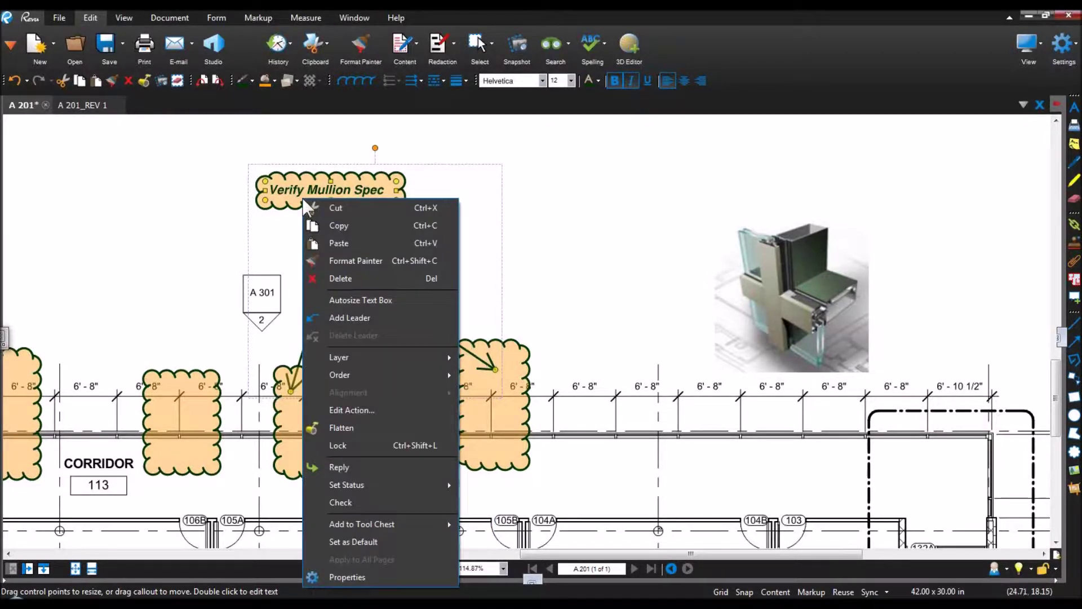
left_click(349, 318)
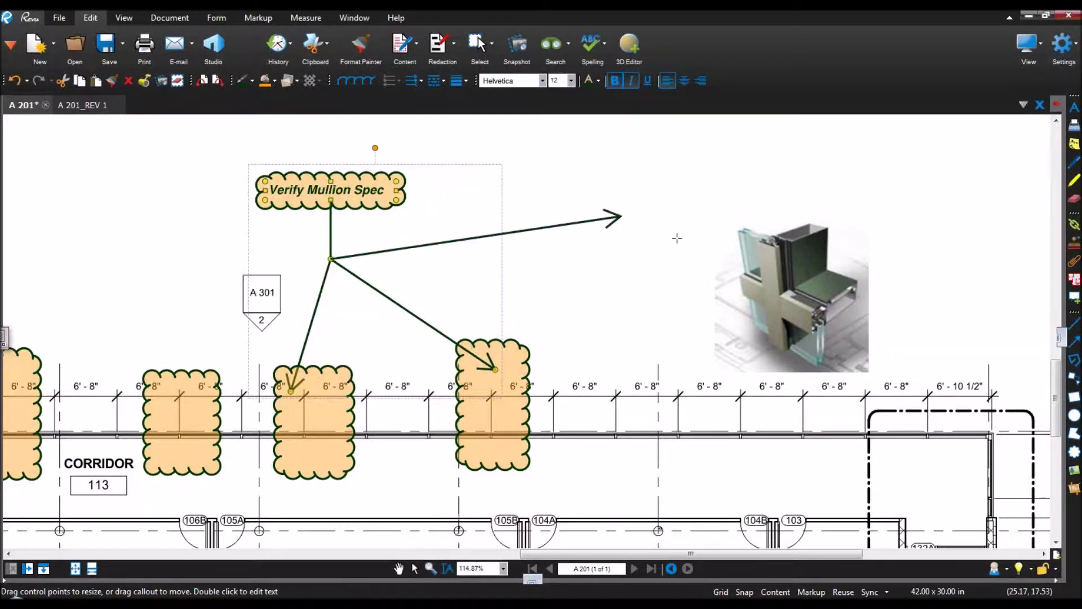
left_click(736, 311)
left_click(733, 429)
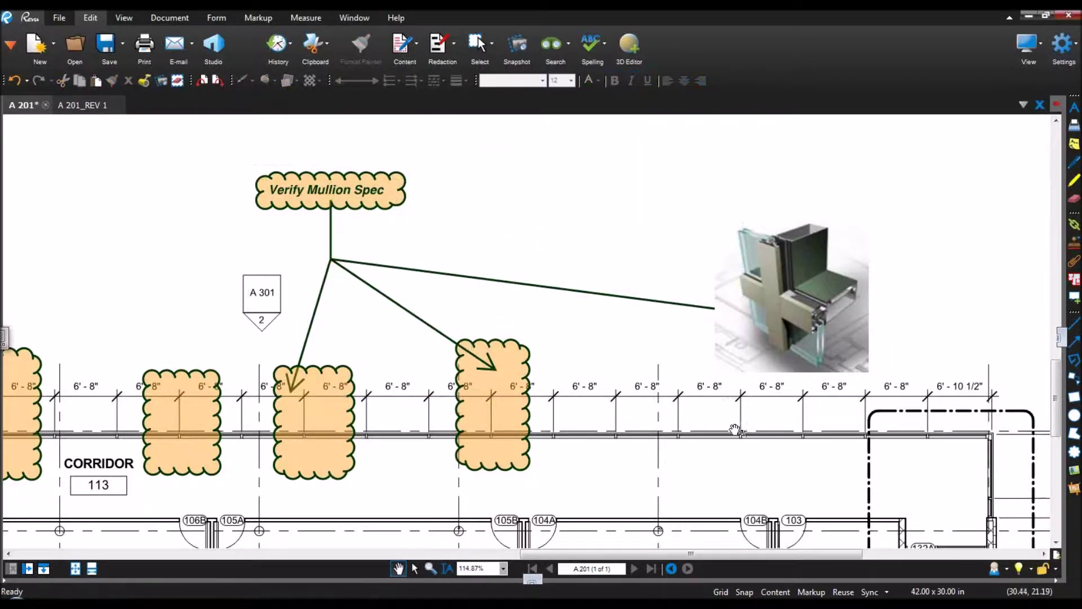
scroll(738, 427, "down", 2)
left_click(759, 366)
Step: Send the mullion image to the back so the leader arrow shows on top
right_click(759, 364)
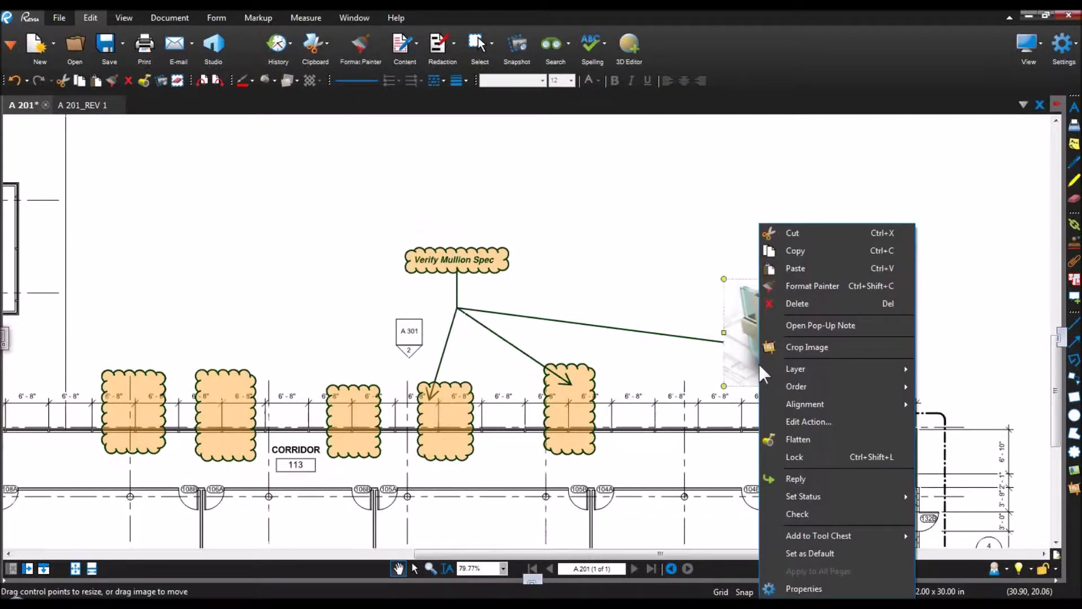
mouse_move(830, 384)
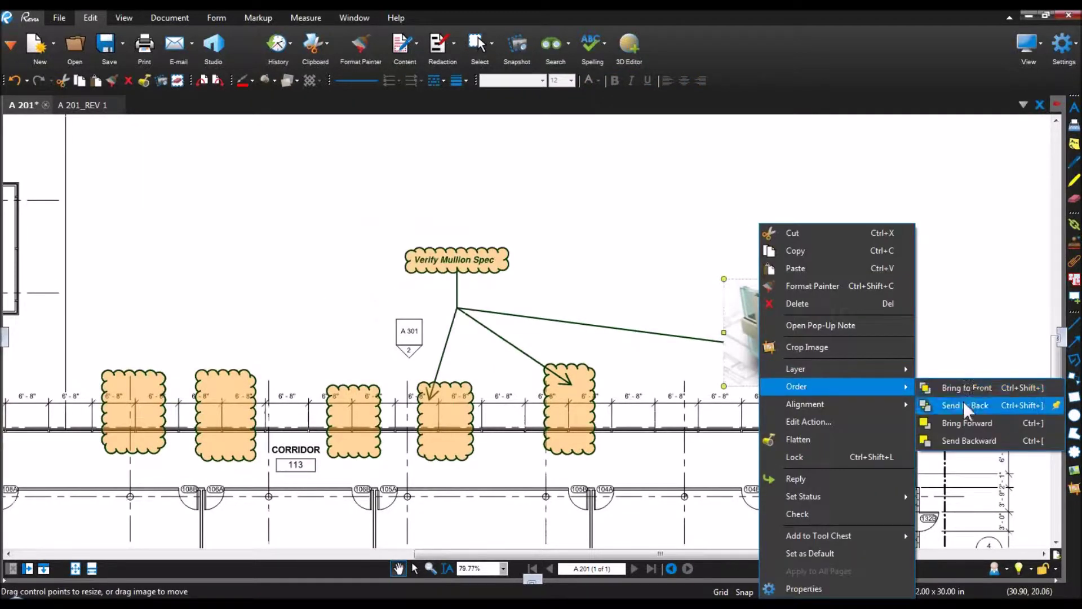
left_click(963, 403)
left_click(906, 353)
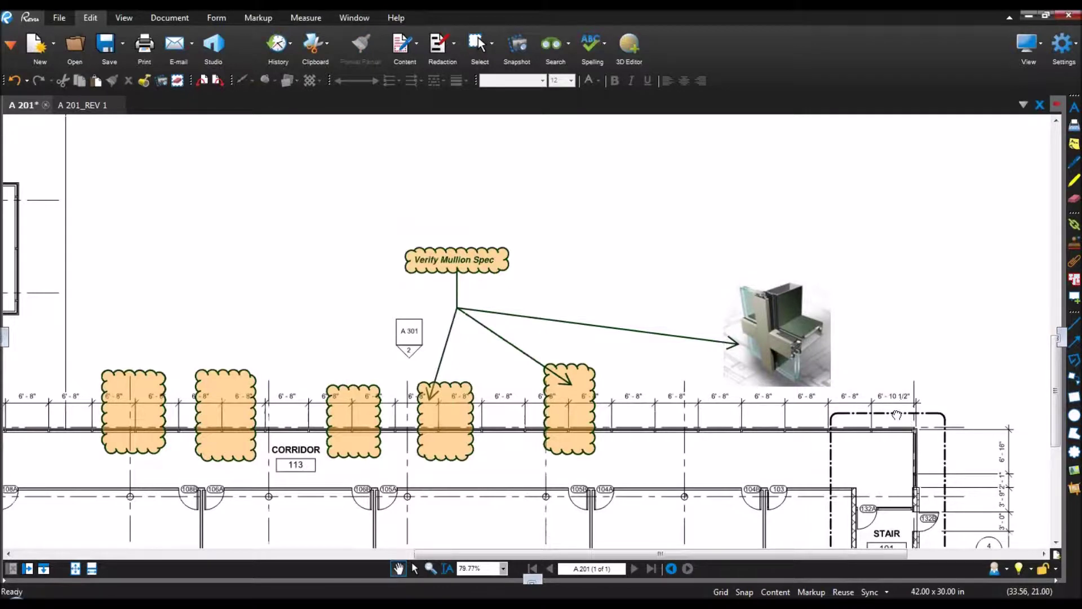
Step: Pick the Callout tool and zoom into the classroom row
scroll(902, 402, "down", 2)
left_click(1074, 378)
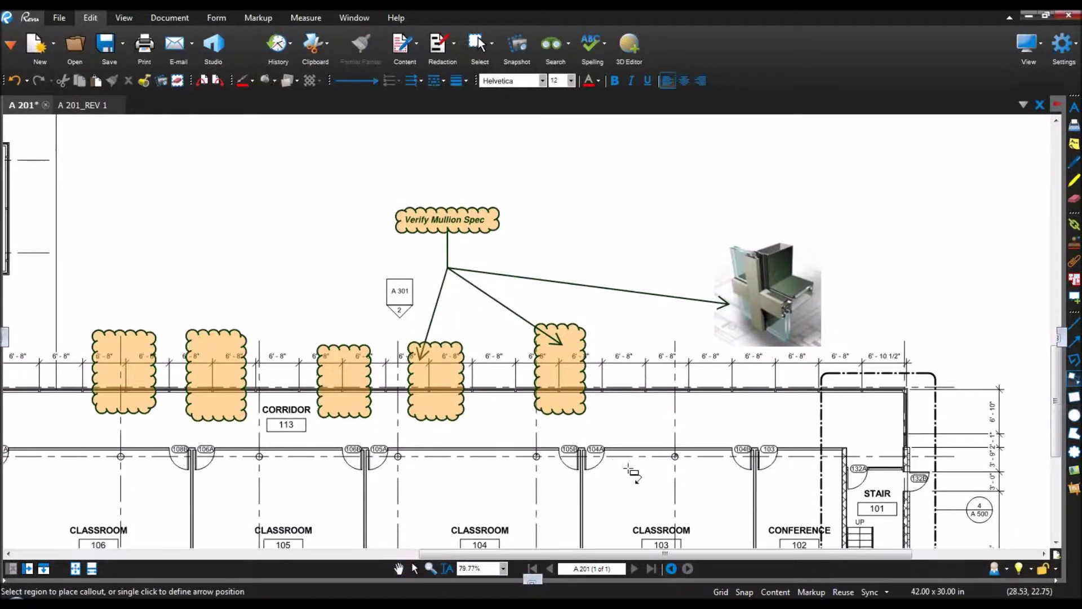
scroll(648, 480, "down", 5)
scroll(654, 451, "up", 4)
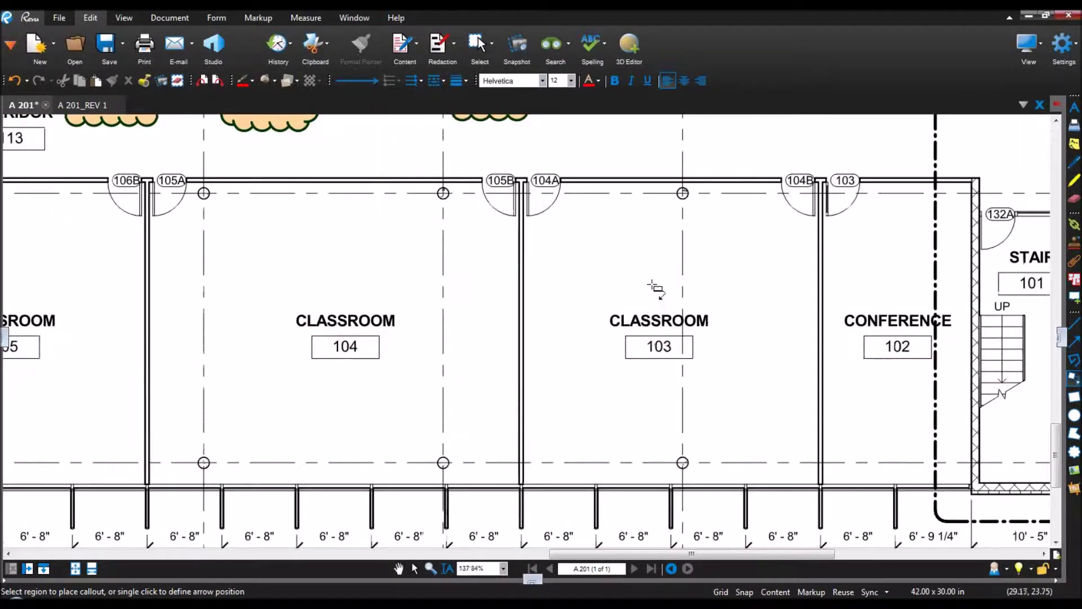
Step: Place a '#1' callout with its arrow tip above Classroom 103
left_click(650, 229)
left_click(682, 293)
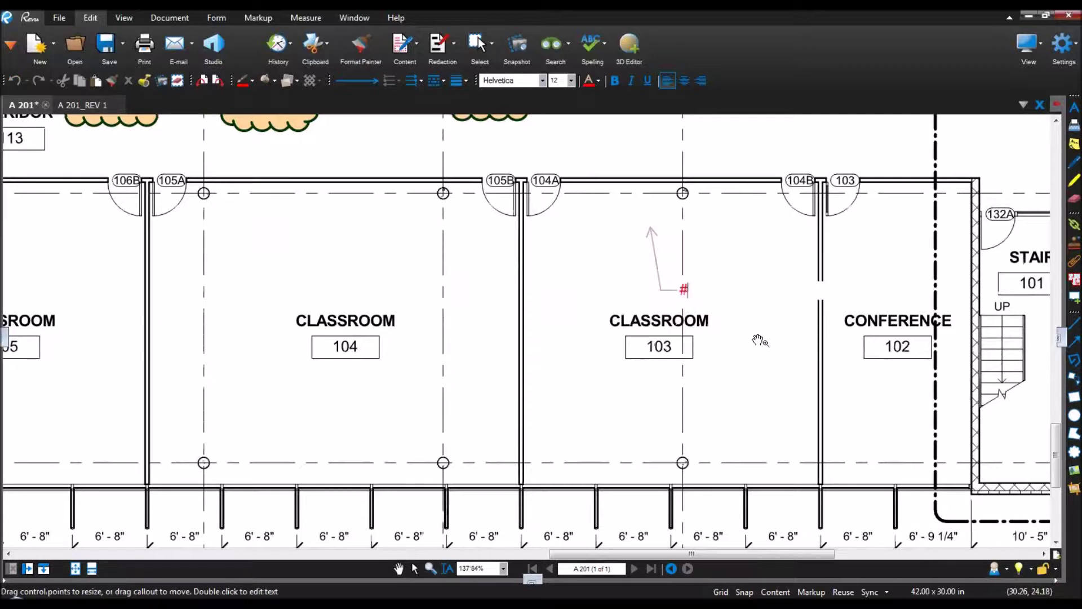
key("Escape")
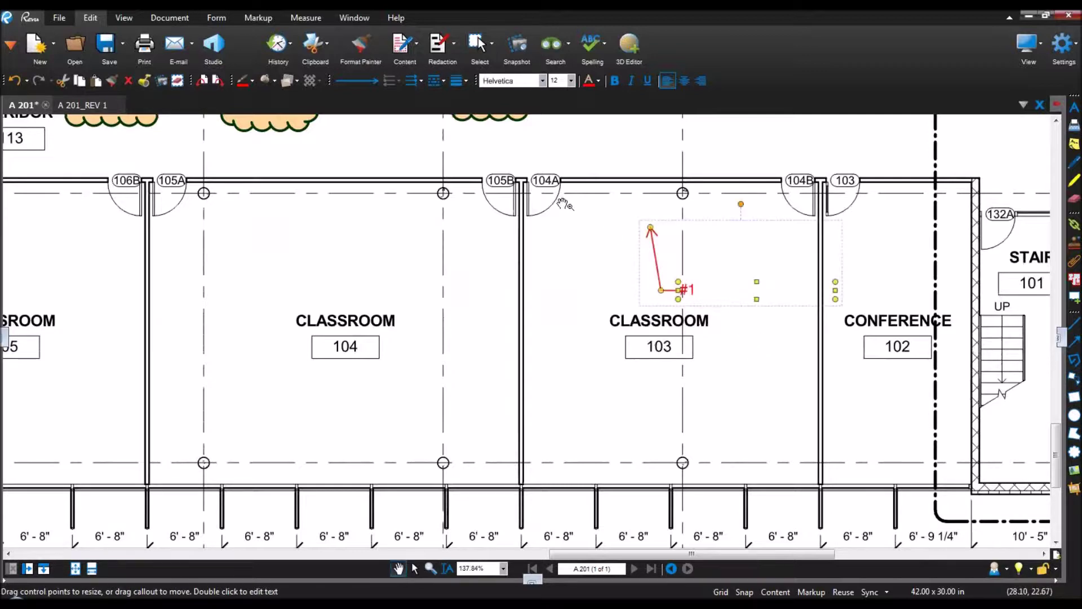
Step: Give the #1 callout a thicker border line width
left_click(437, 83)
left_click(456, 80)
left_click(480, 150)
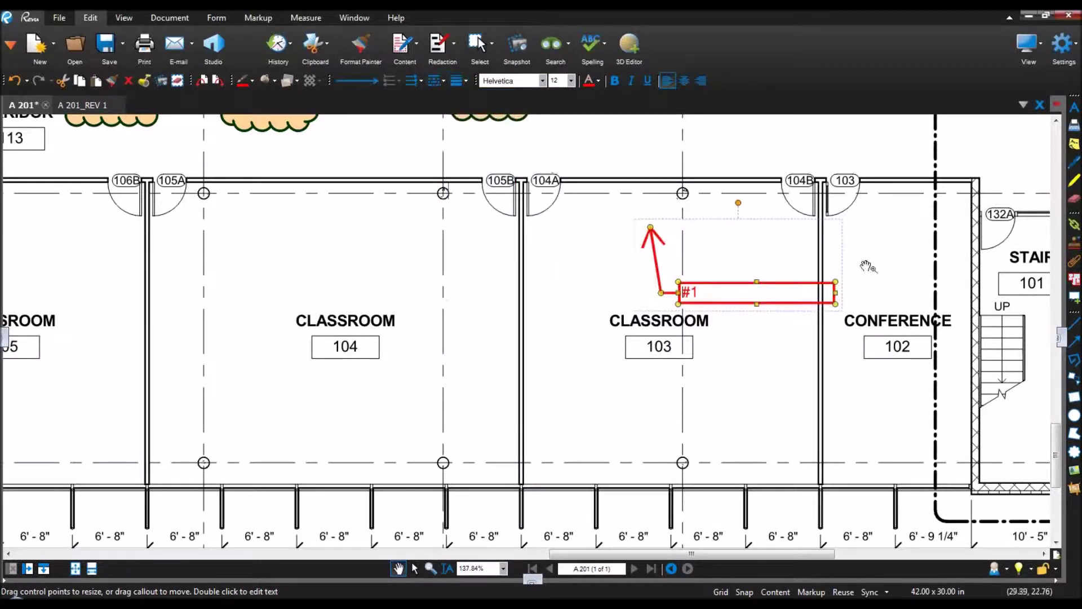
left_click(1061, 339)
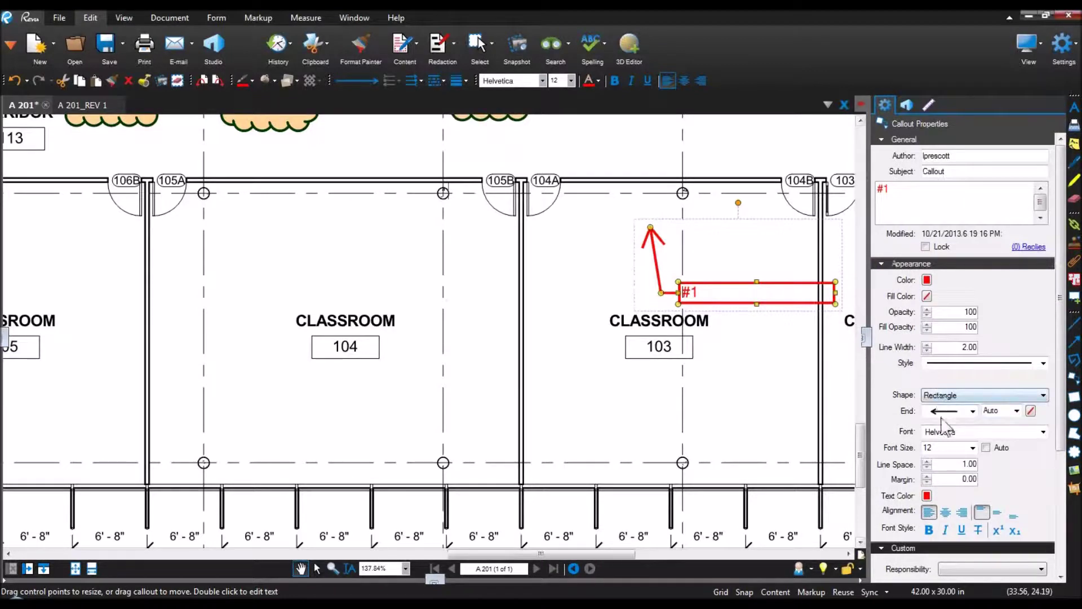
Step: Turn on automatic font size for the #1 callout, then enlarge and raise its text box
left_click(986, 448)
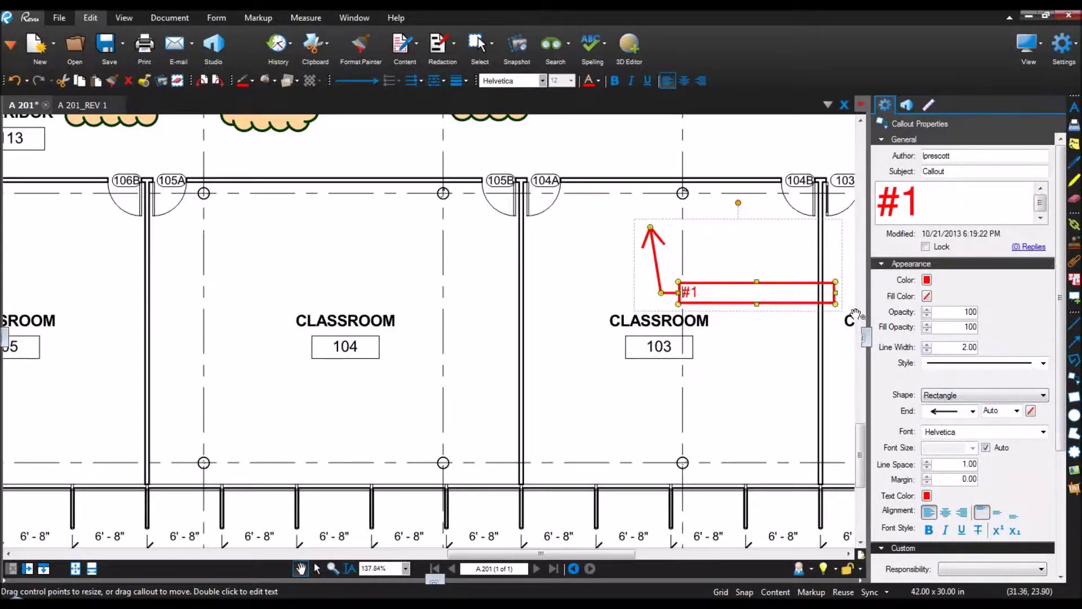
double_click(760, 297)
left_click_drag(770, 314, 773, 375)
left_click_drag(734, 325, 770, 287)
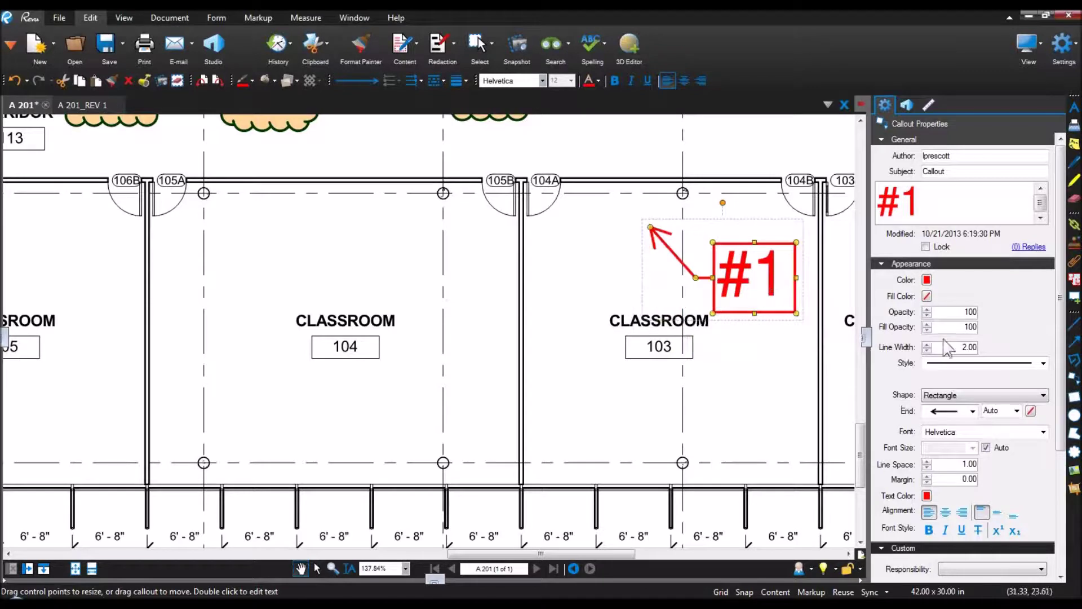
Step: Fill the #1 callout box with white and move it below its arrow tip
left_click(927, 295)
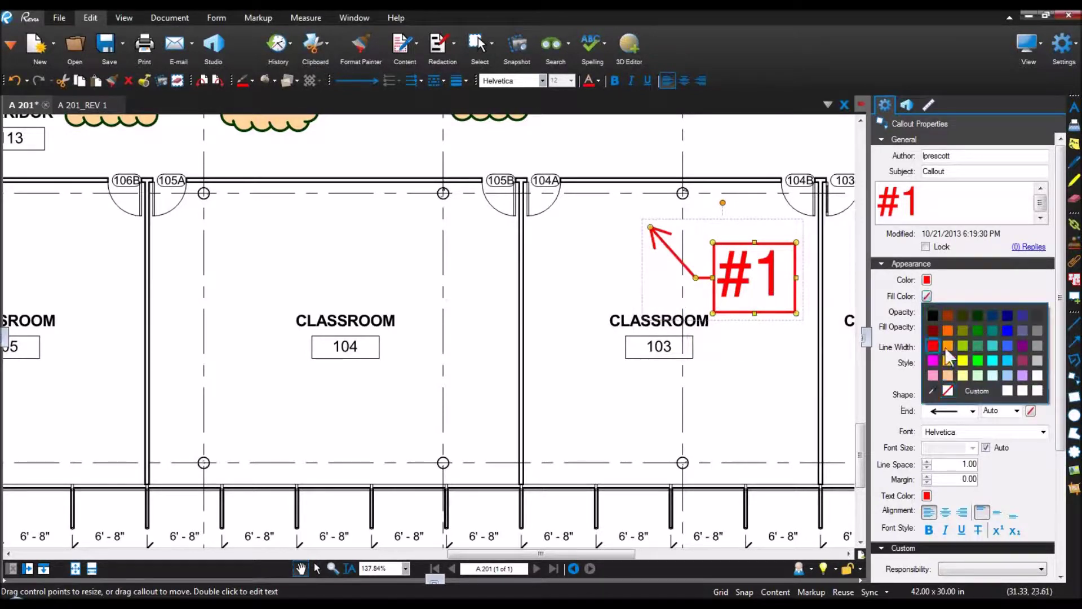
left_click(1007, 391)
left_click_drag(771, 287, 705, 405)
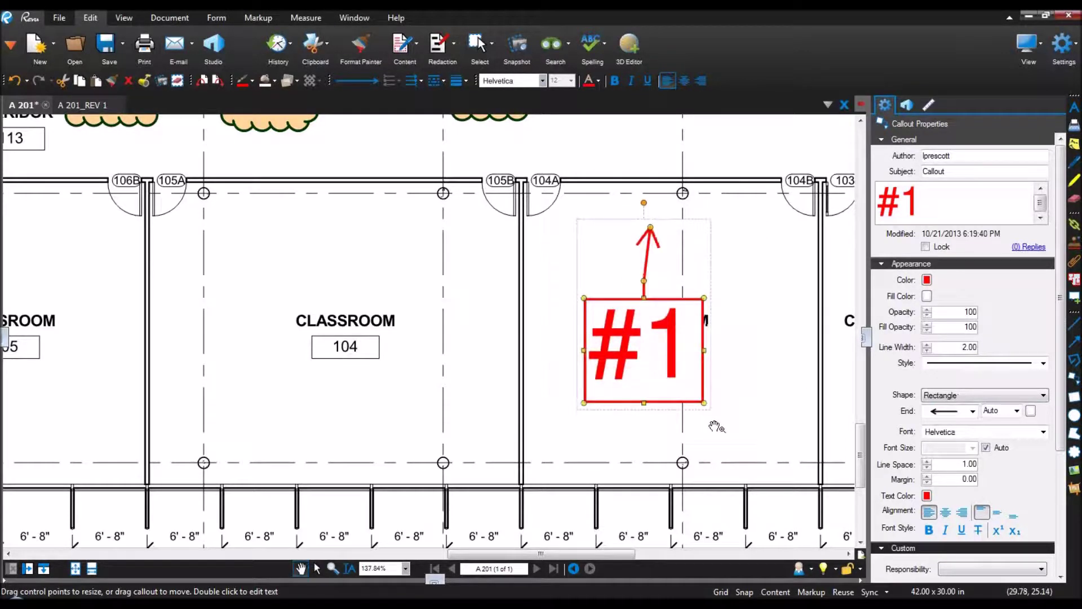
left_click(1001, 396)
Step: Make the #1 callout an autosized circle and add two extra leaders pointing right and down
left_click(966, 417)
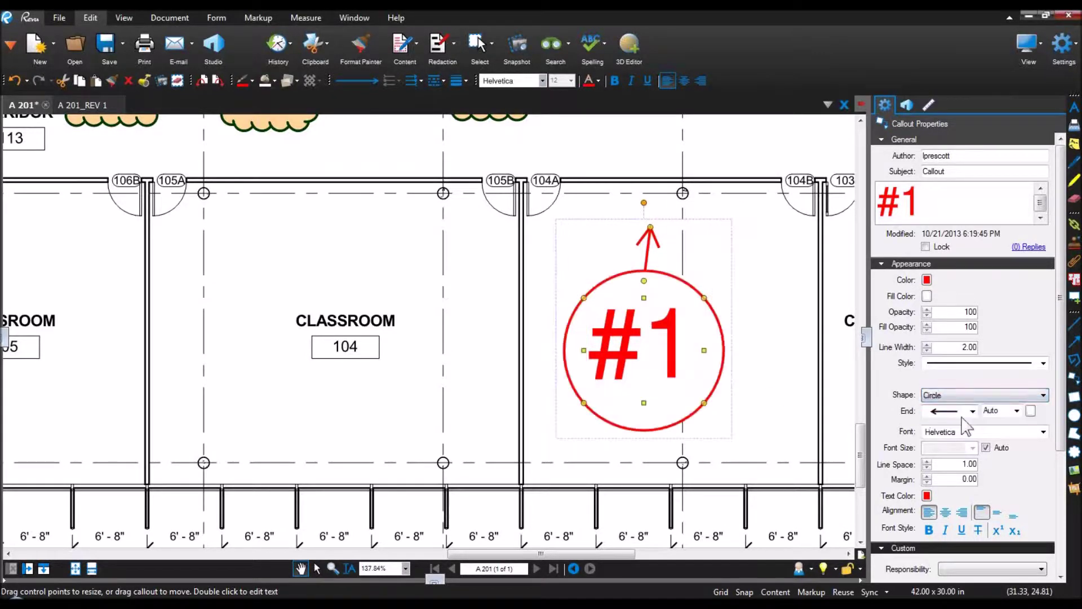
mouse_move(665, 350)
left_mouse_down()
mouse_move(673, 354)
mouse_move(660, 354)
left_mouse_up()
right_click(664, 366)
left_click(722, 311)
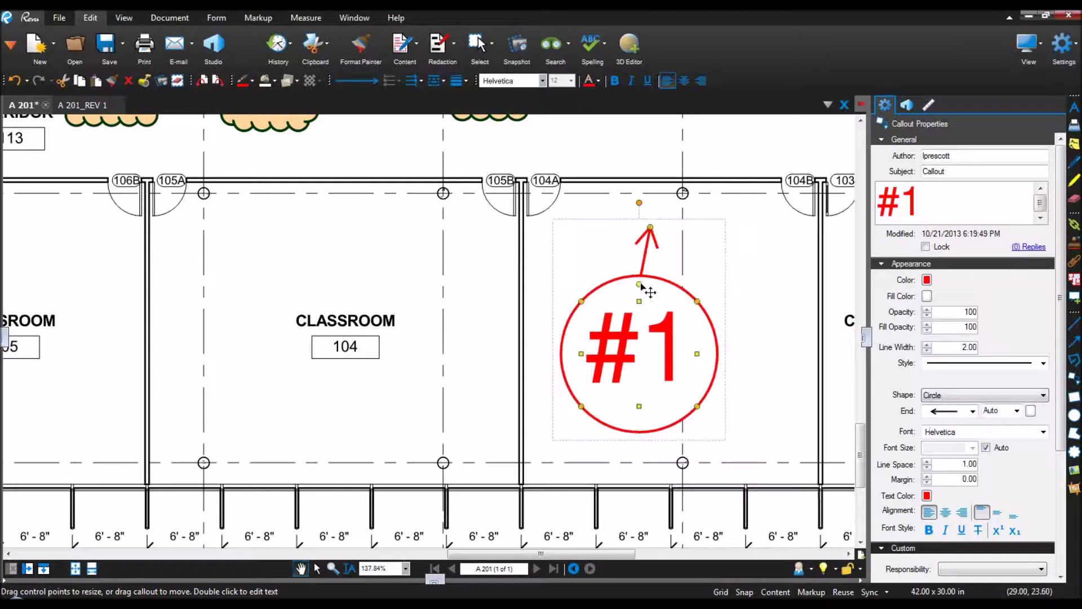
left_click_drag(639, 284, 805, 350)
left_click_drag(639, 285, 668, 456)
Step: Shrink and reposition the #1 callout, then change its shape to a triangle
left_click_drag(659, 357, 681, 333)
left_click_drag(721, 383, 698, 349)
left_click_drag(681, 293, 663, 320)
left_click(721, 395)
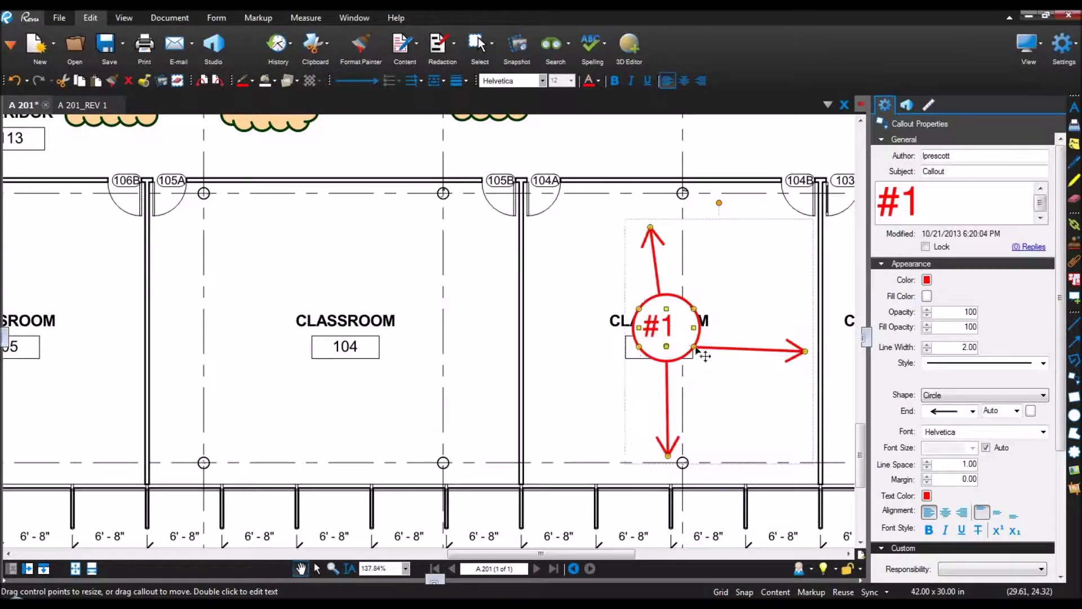
left_click(984, 396)
left_click(963, 425)
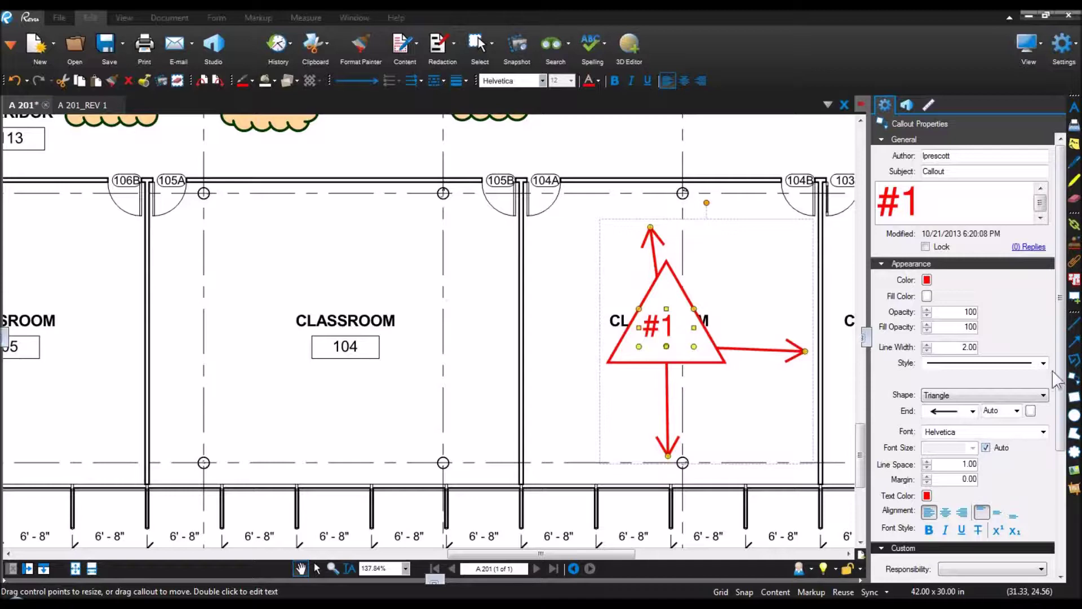
Step: Add a 'See Spec' text box above the mullion image with automatic font size
left_click(1074, 110)
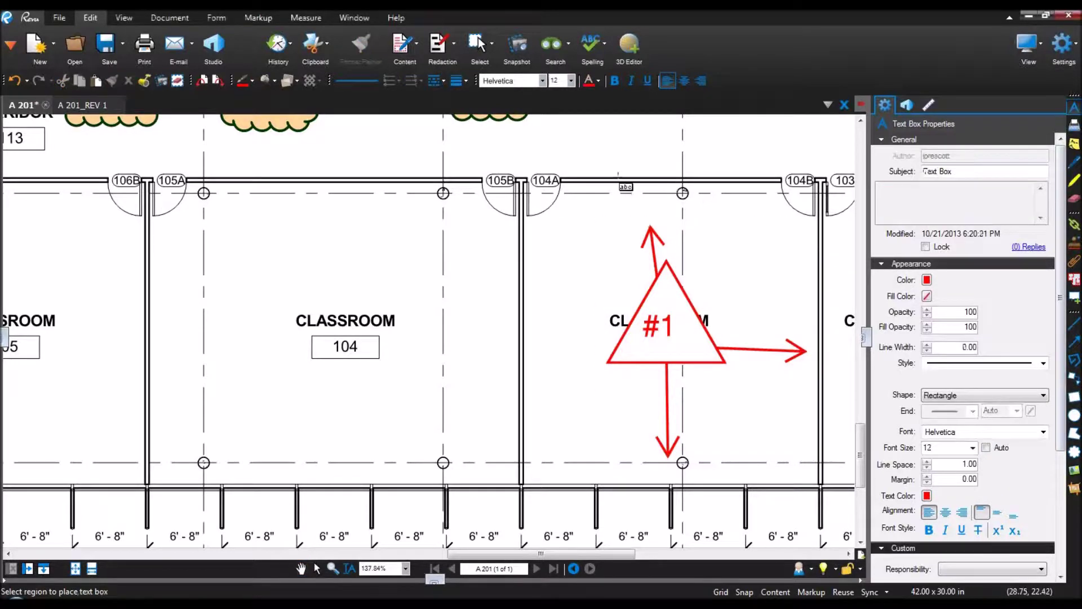
scroll(618, 173, "down", 2)
left_click_drag(613, 168, 526, 513)
mouse_move(429, 210)
left_mouse_down()
mouse_move(580, 234)
mouse_move(611, 252)
left_mouse_up()
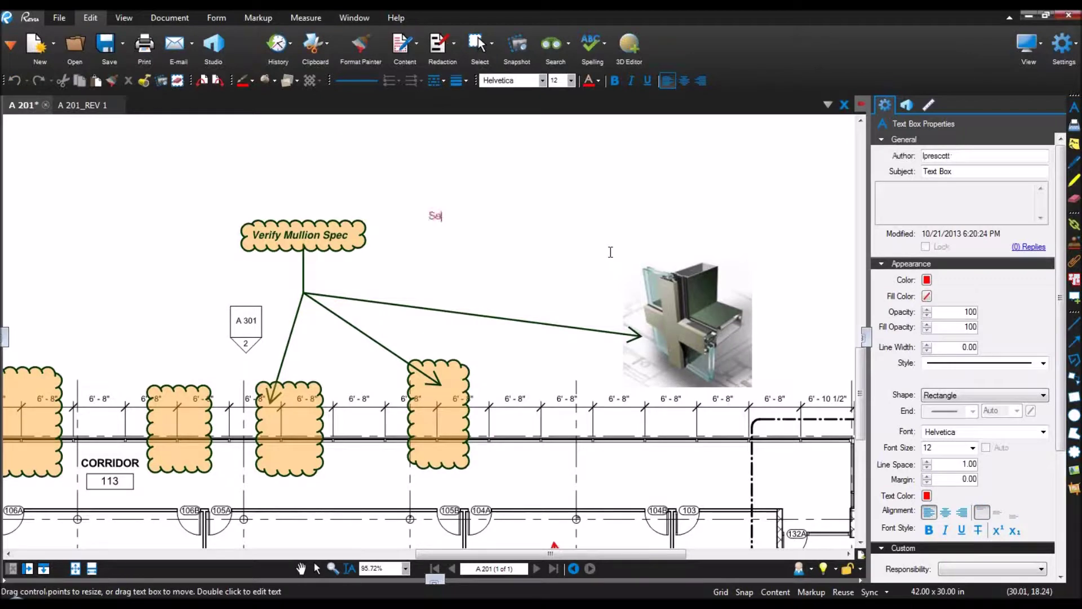
key("Escape")
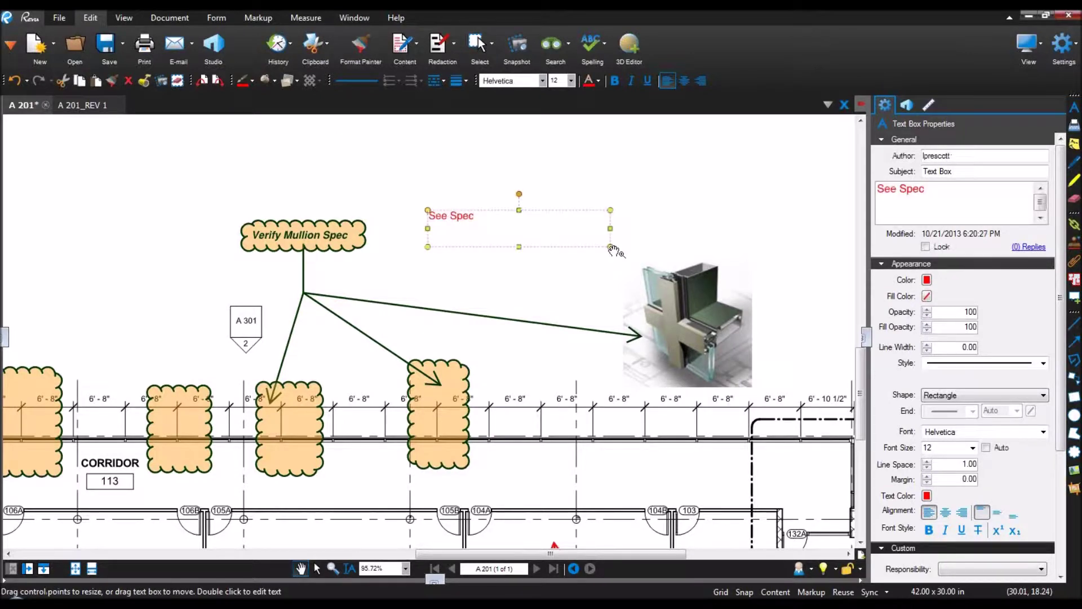
left_click(986, 447)
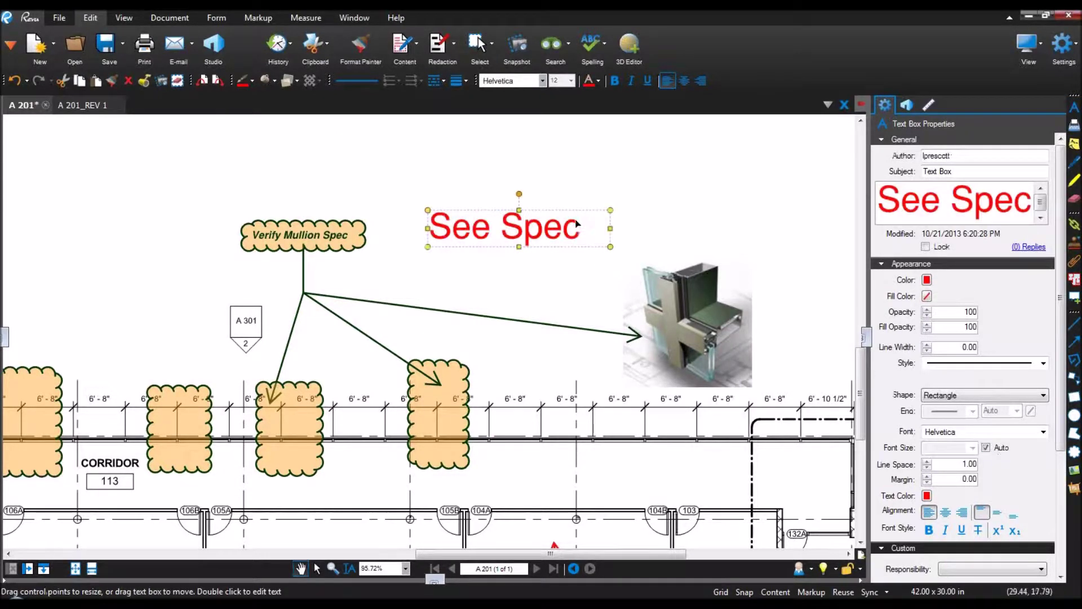
Step: Shrink the See Spec box, move it beside the arrows, and select all corridor markups
left_click_drag(612, 248, 533, 239)
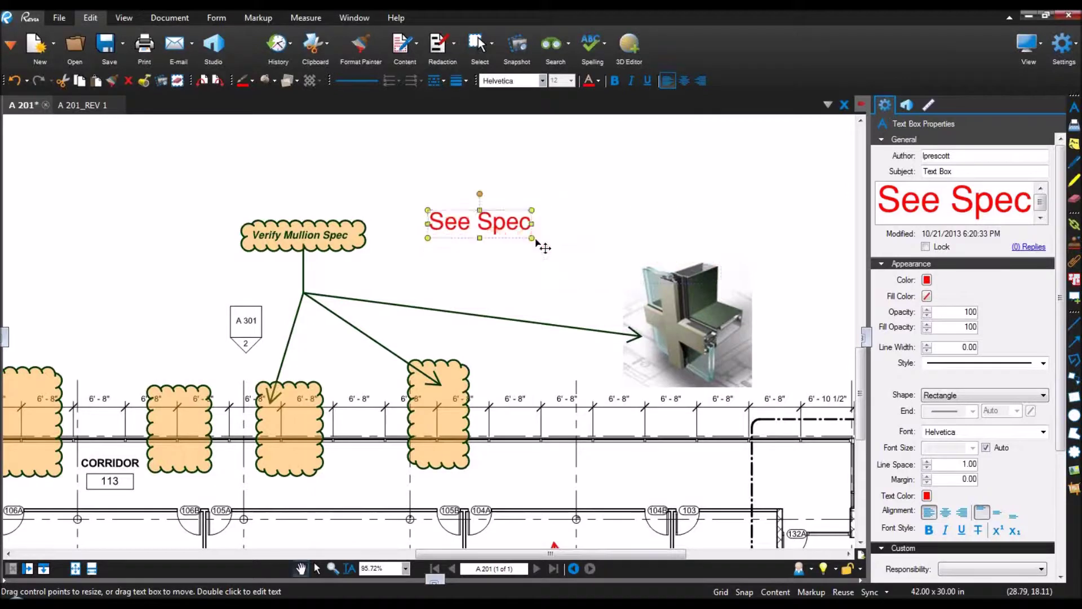
left_click(586, 280)
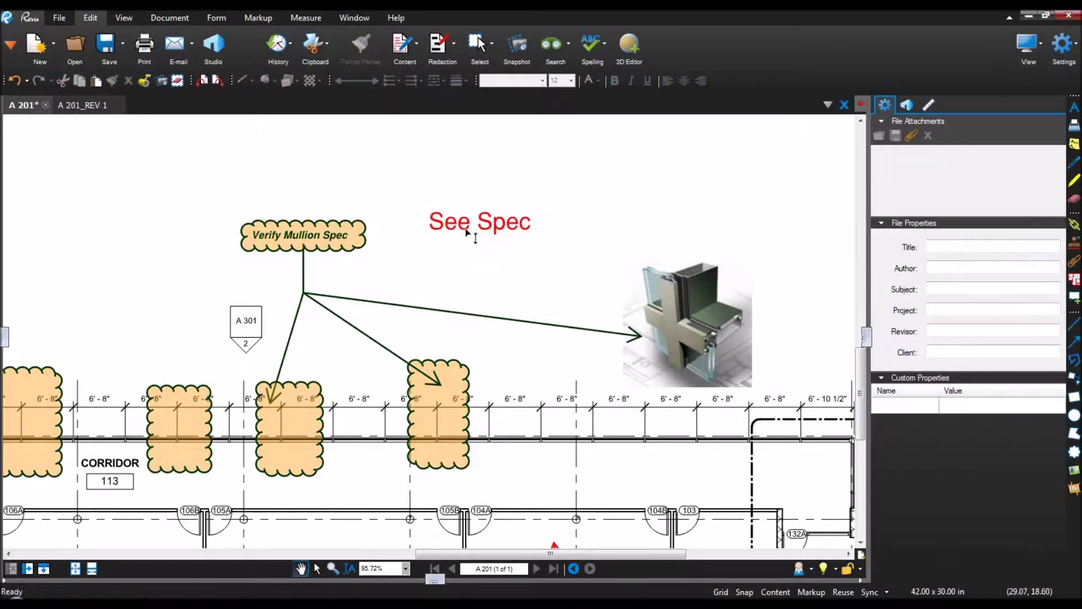
left_click_drag(499, 228, 480, 275)
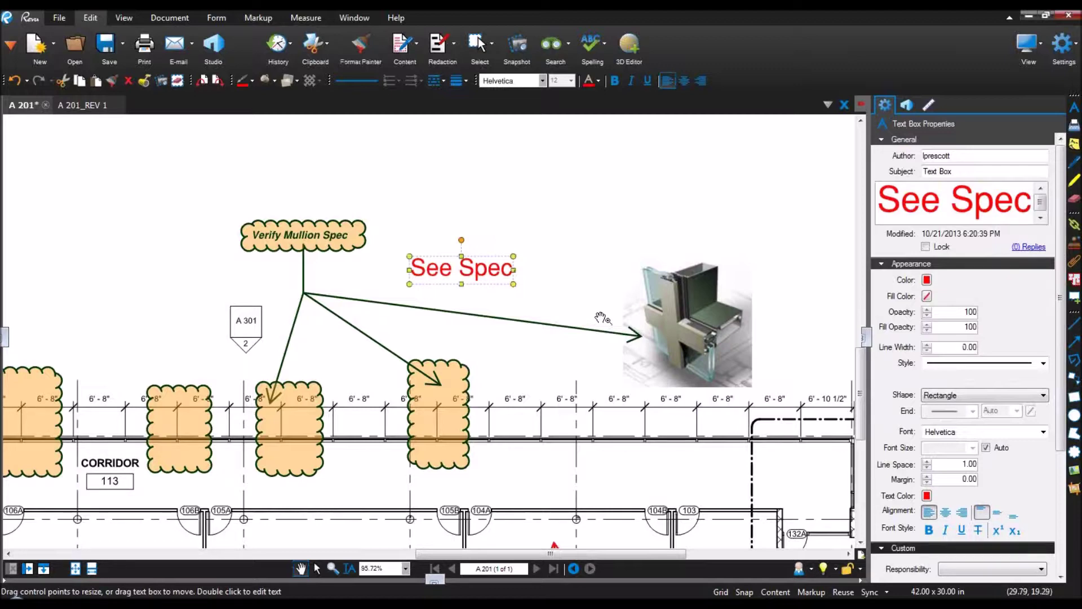
scroll(609, 287, "down", 3)
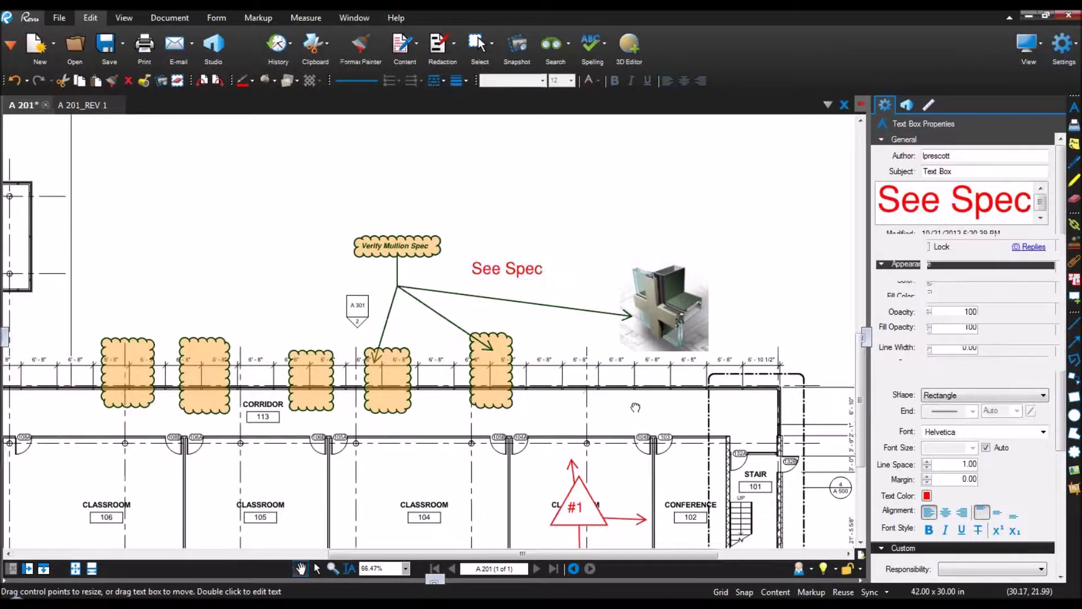
left_click_drag(636, 407, 675, 401)
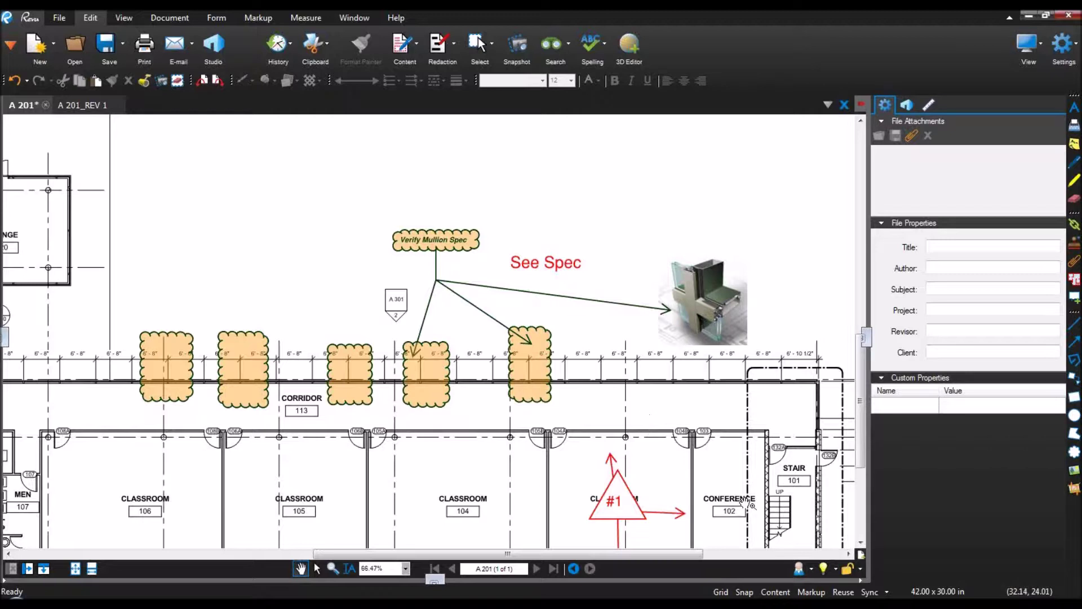
left_click_drag(742, 501, 166, 225)
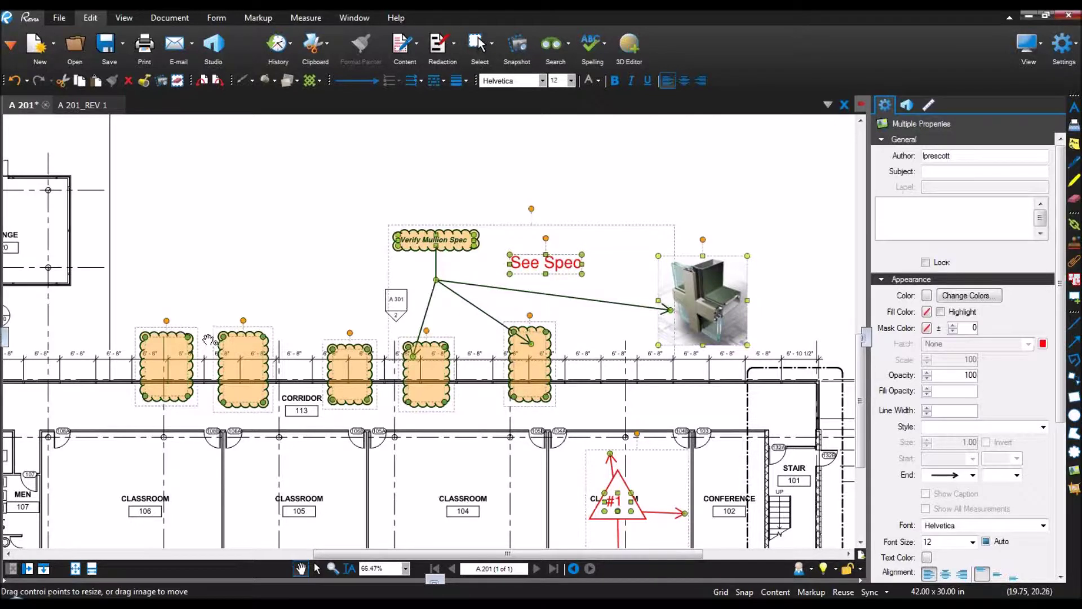
Step: Set the corridor markups' subject to Architect with a green fill at 30% opacity
left_click(936, 171)
type("Architect,")
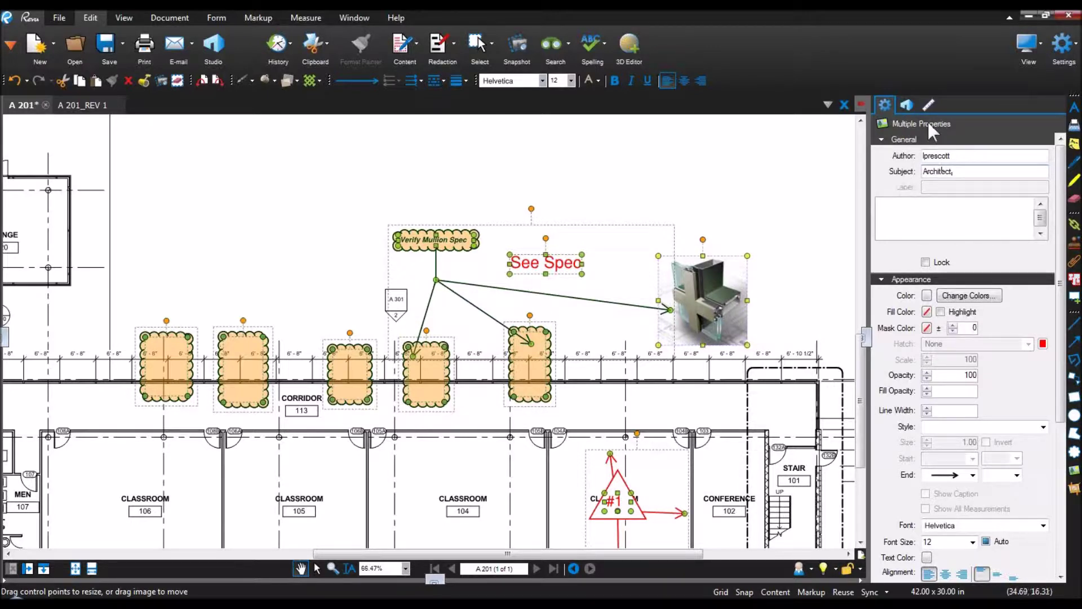
left_click(927, 311)
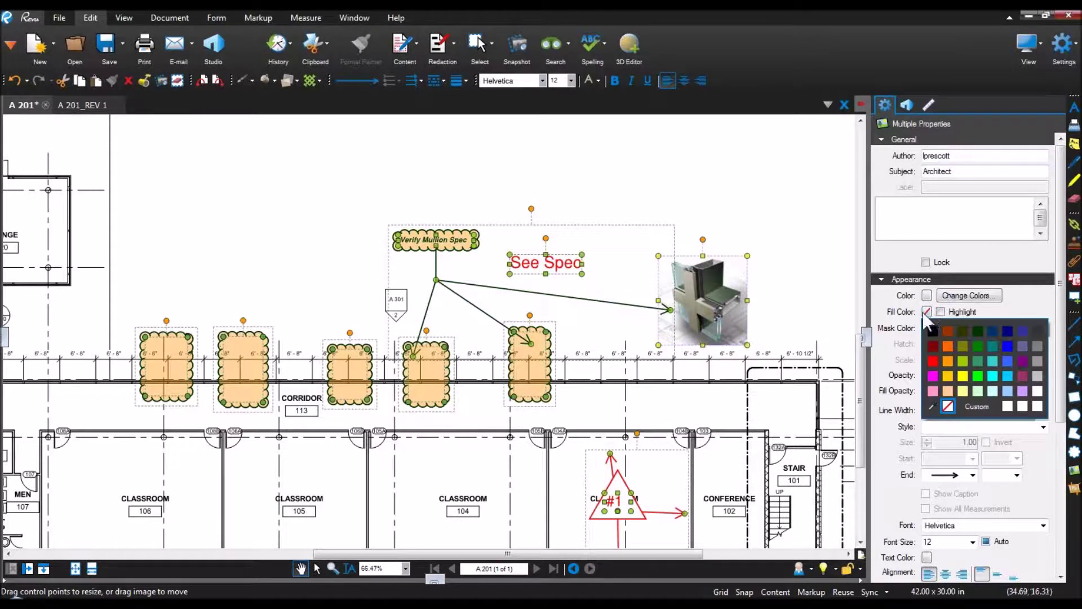
left_click(977, 361)
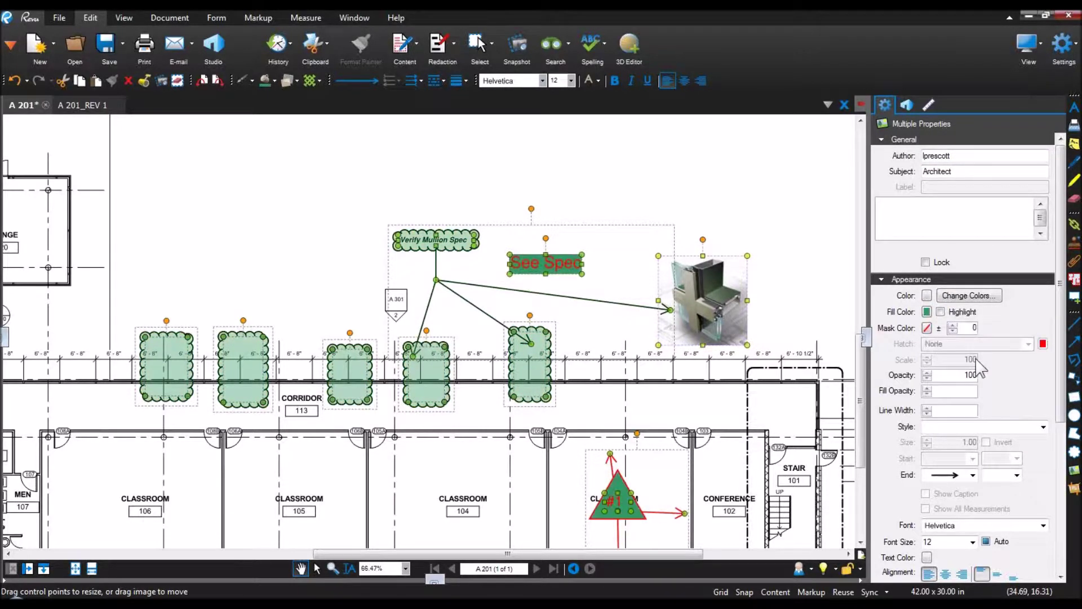
left_click(927, 393)
left_click(927, 393)
left_click(926, 393)
left_click(927, 393)
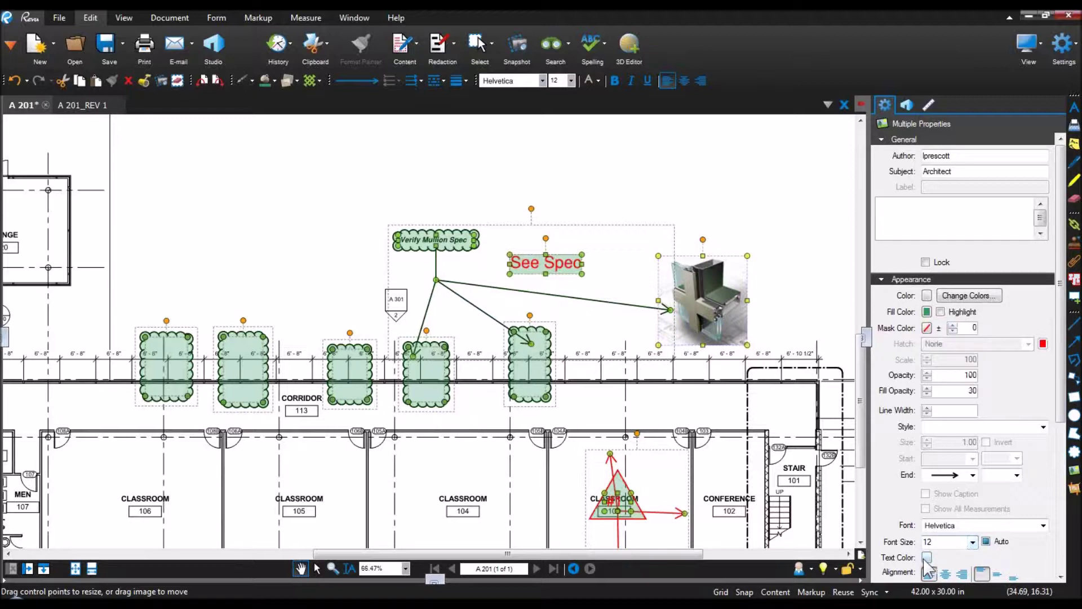
Step: Make the markup text black, then deselect and collapse the Properties panel
left_click(926, 557)
left_click(933, 513)
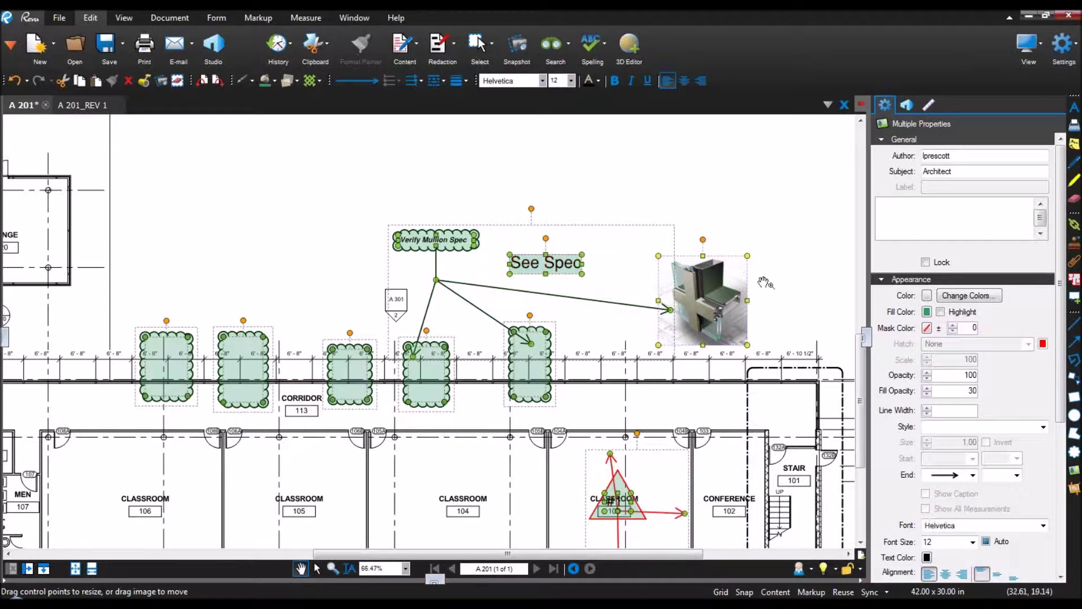
left_click(737, 206)
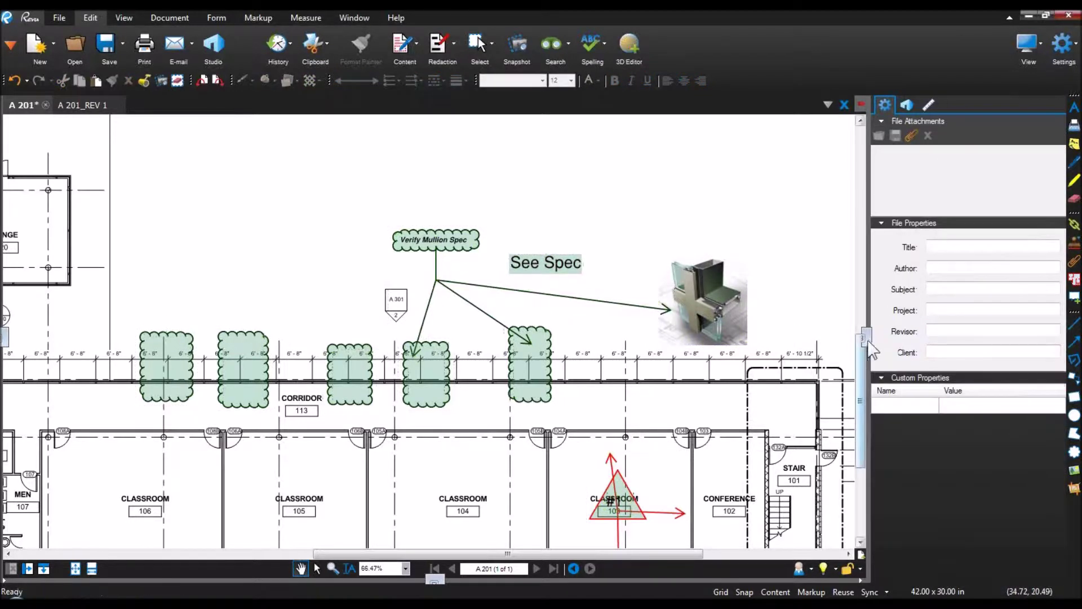
left_click(862, 339)
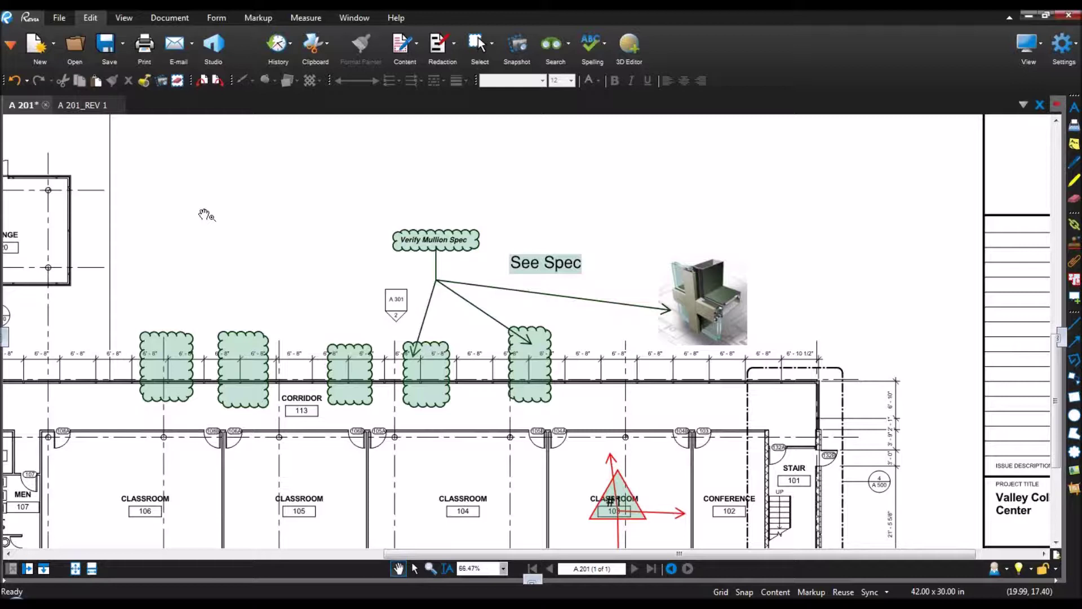
left_click(10, 45)
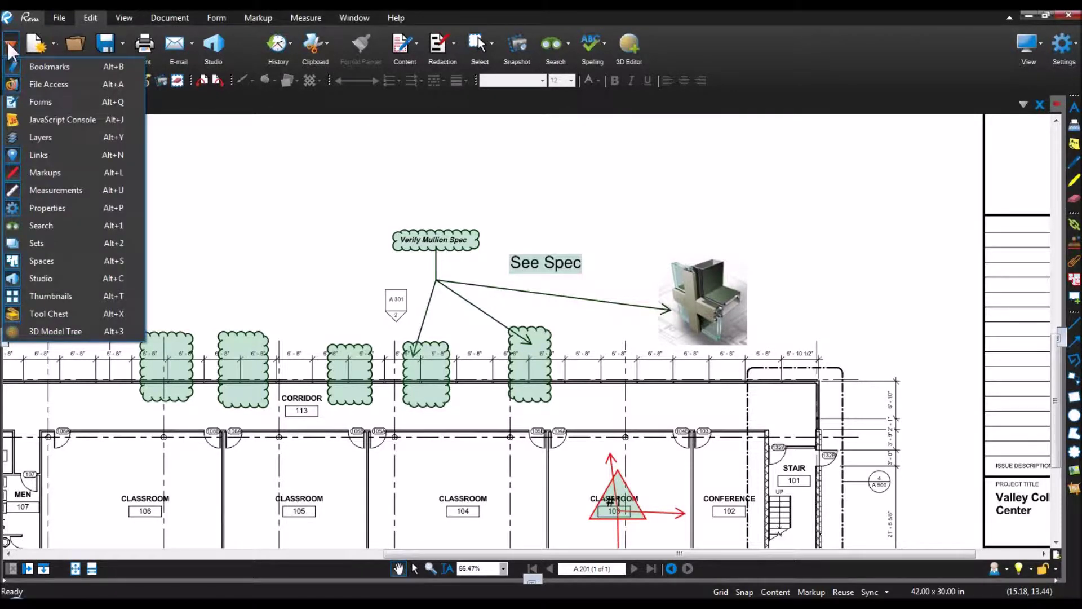
Step: Show a widened Tool Chest with icons enlarged three sizes and pick the See Spec recent tool
left_click(93, 316)
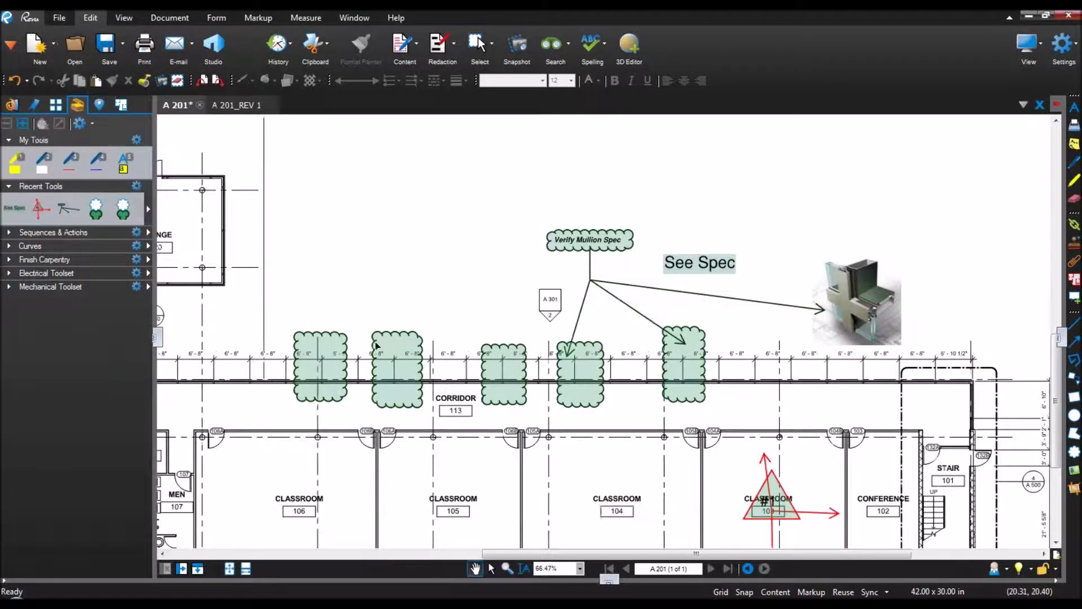
left_click_drag(154, 345, 234, 345)
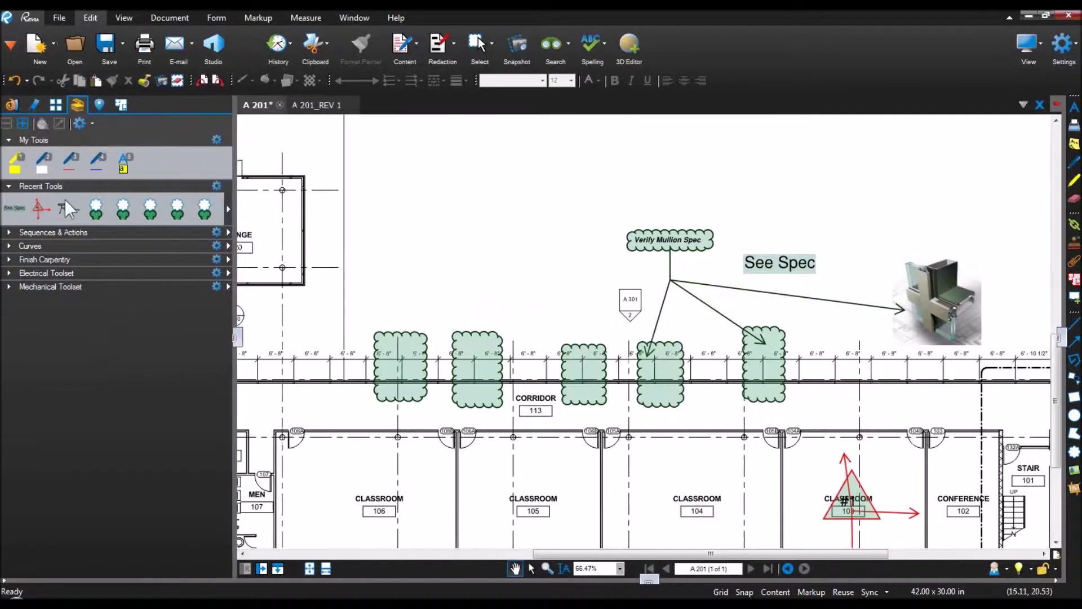
left_click(23, 123)
left_click(23, 123)
left_click(23, 123)
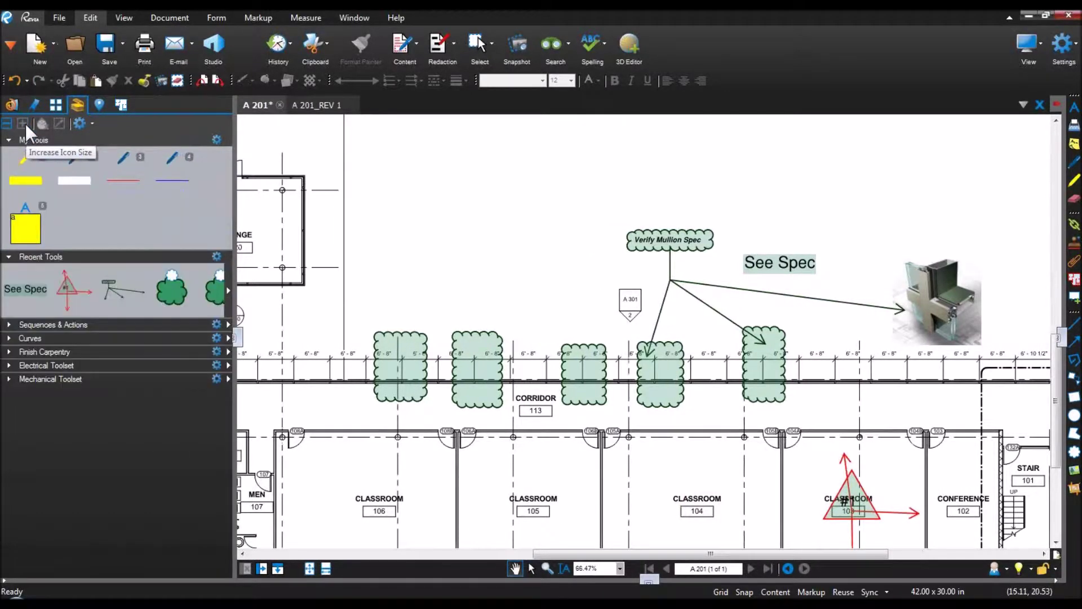
left_click_drag(234, 344, 285, 341)
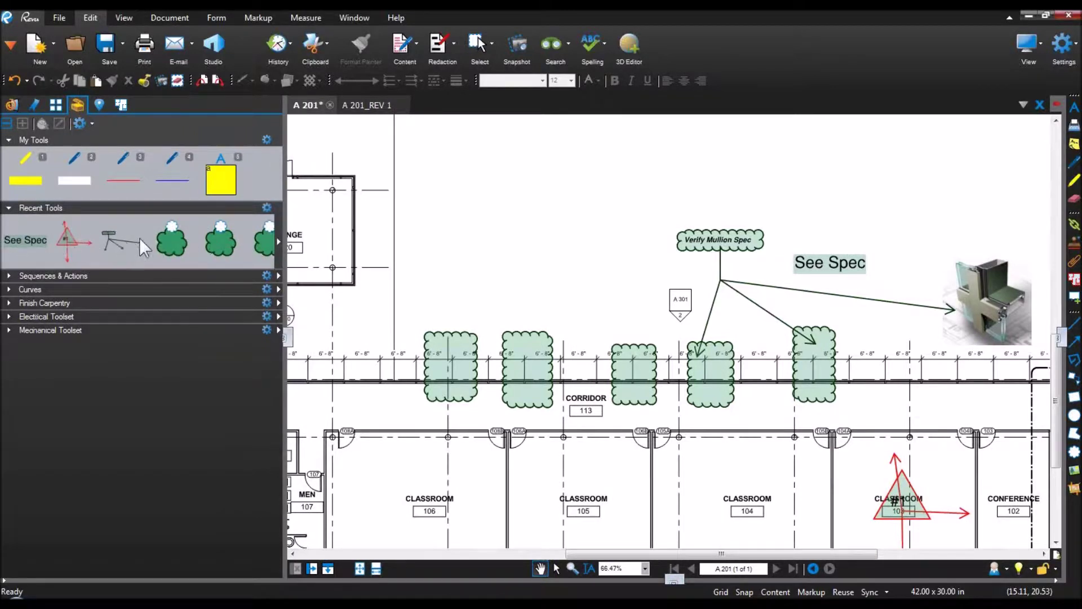
left_click(29, 243)
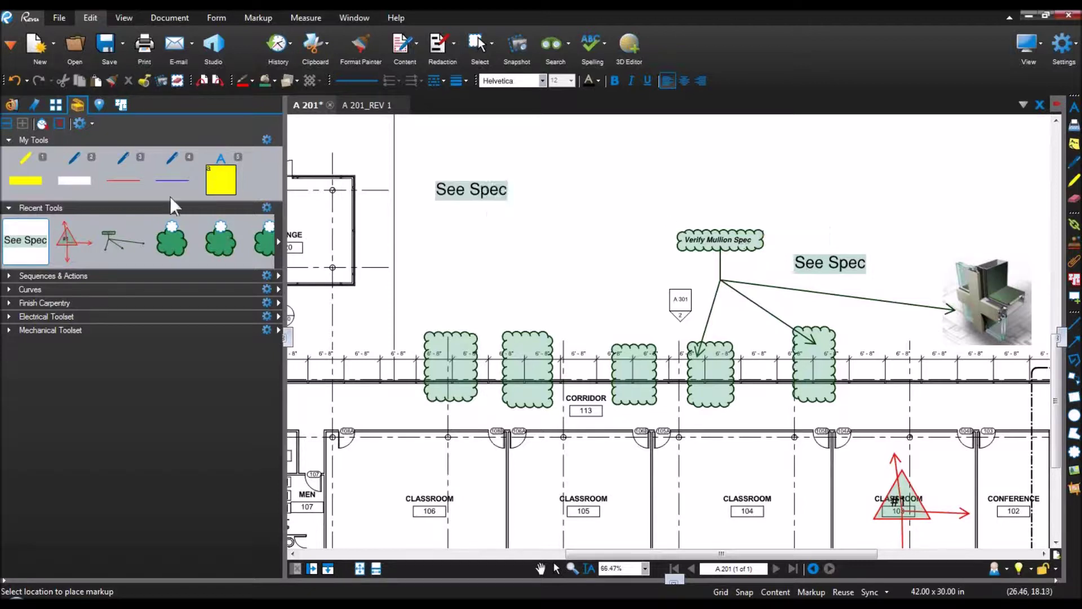
Step: Draw a green 'This is the Sample' text box above the mullion image in properties mode
right_click(46, 240)
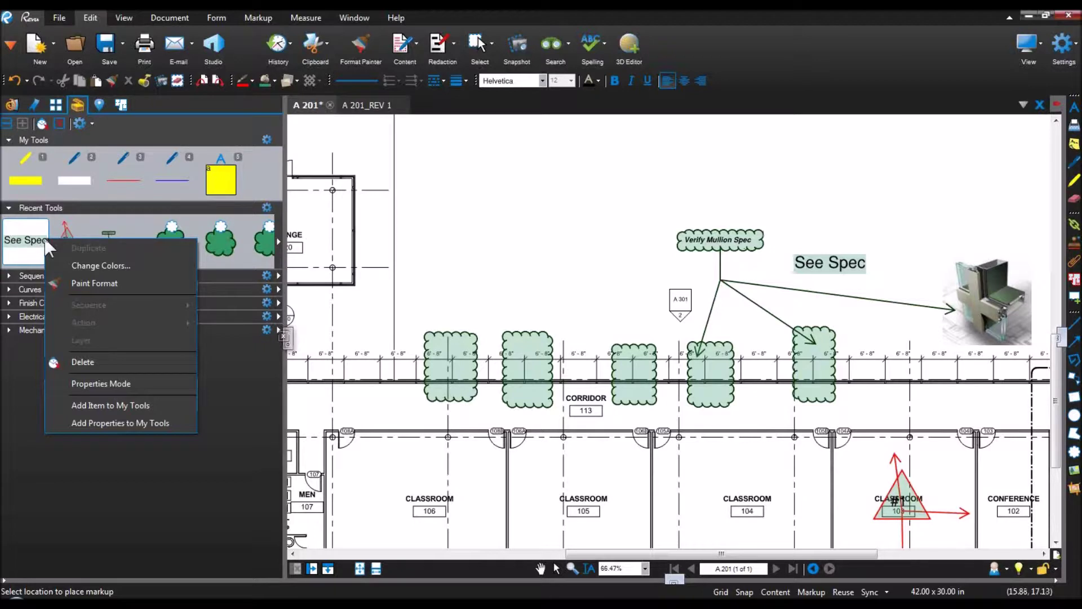
left_click(107, 384)
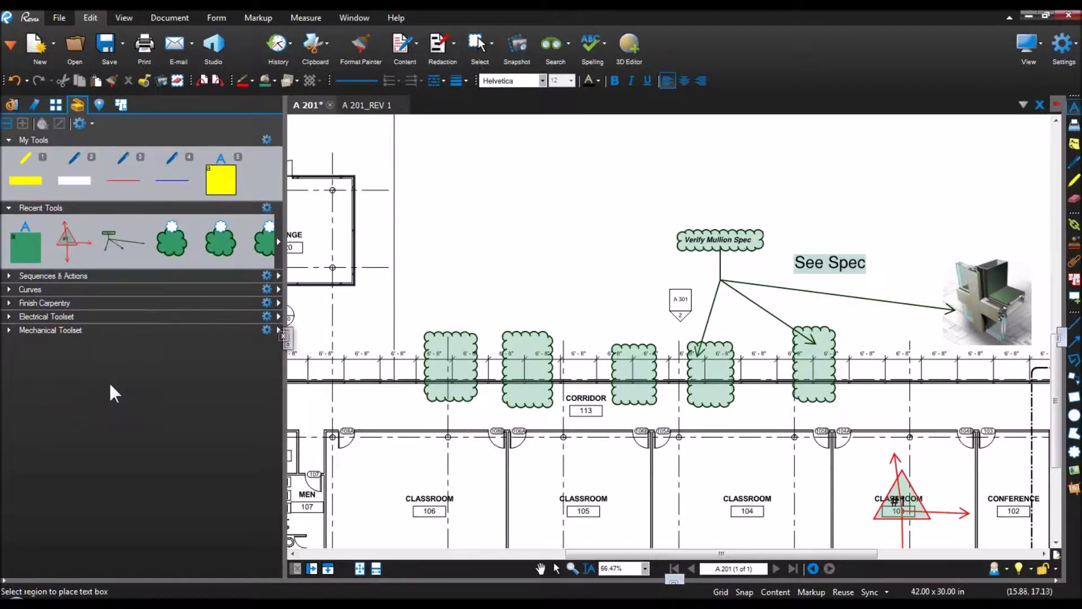
left_click(21, 253)
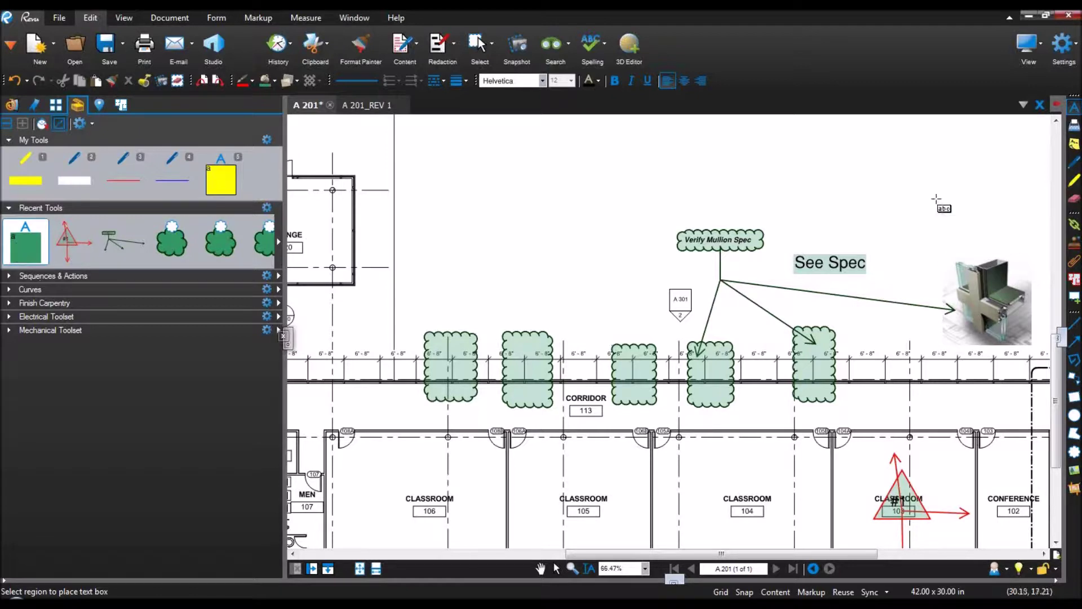
left_click_drag(870, 202, 1017, 241)
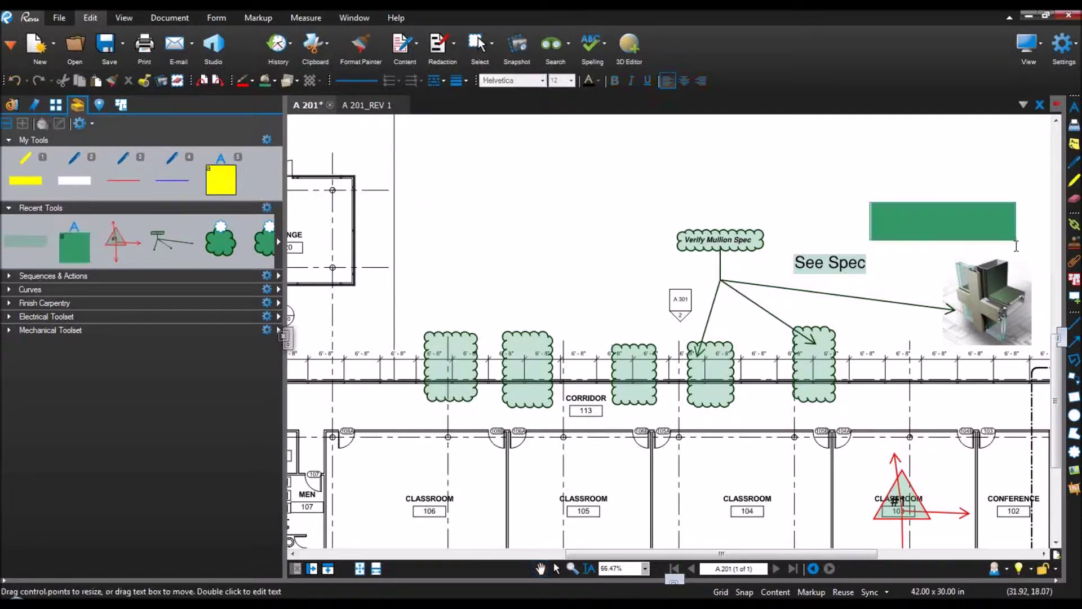
type("This is the")
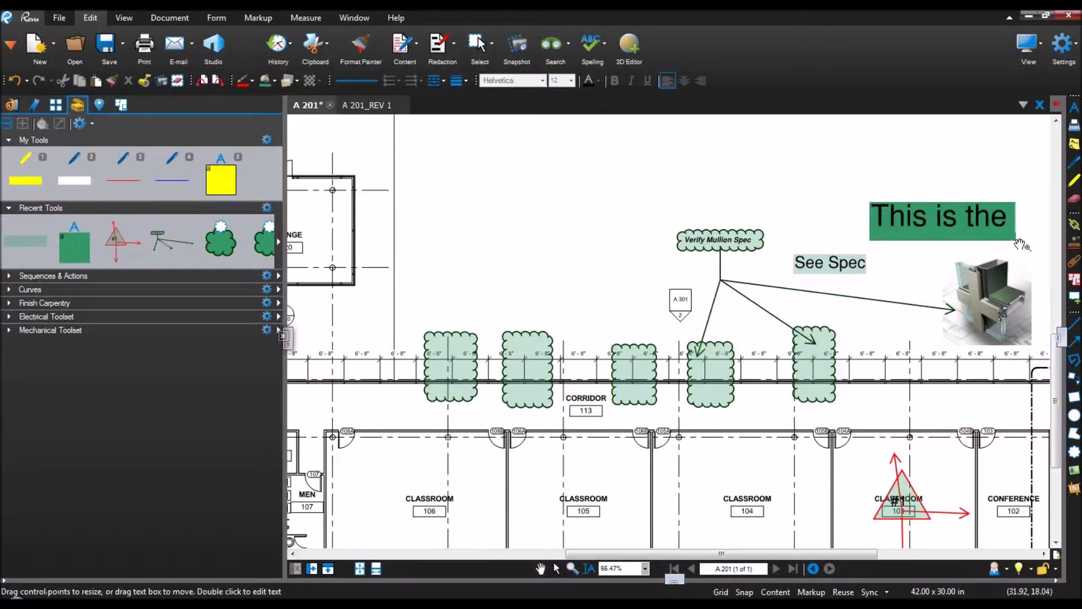
type(" Sample")
left_click(1015, 241)
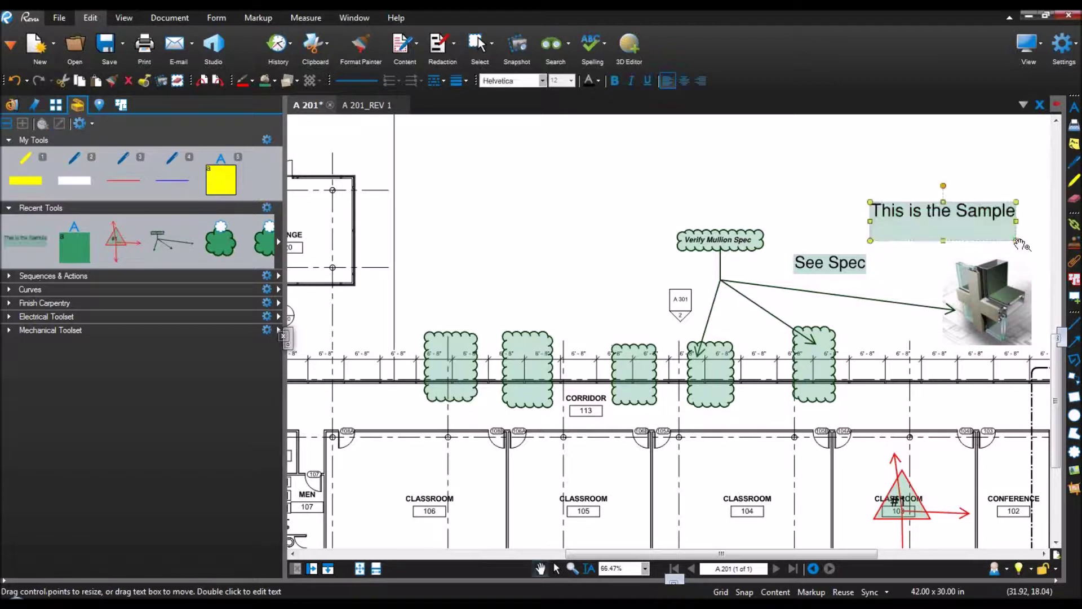
left_click_drag(943, 241, 982, 238)
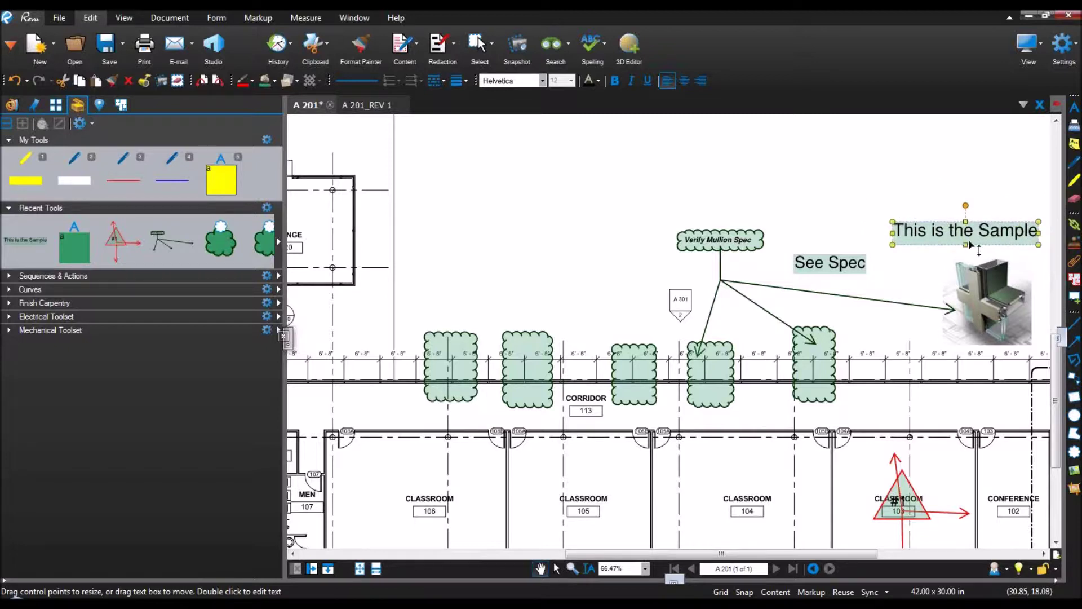
Step: Add the This is the Sample tool to My Tools and test it with key 2
left_click(40, 242)
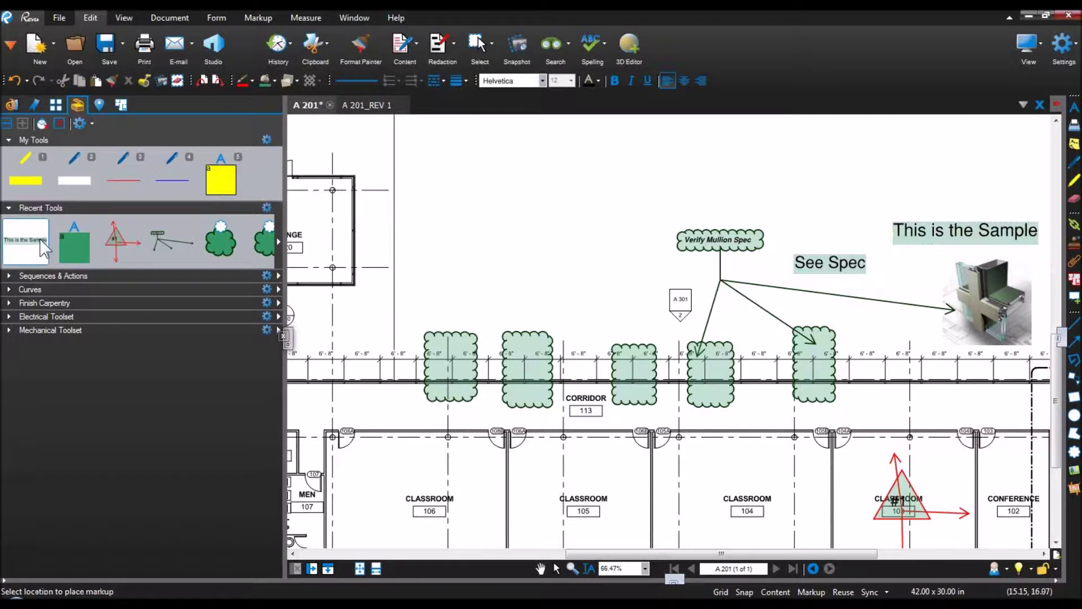
left_click_drag(40, 241, 74, 172)
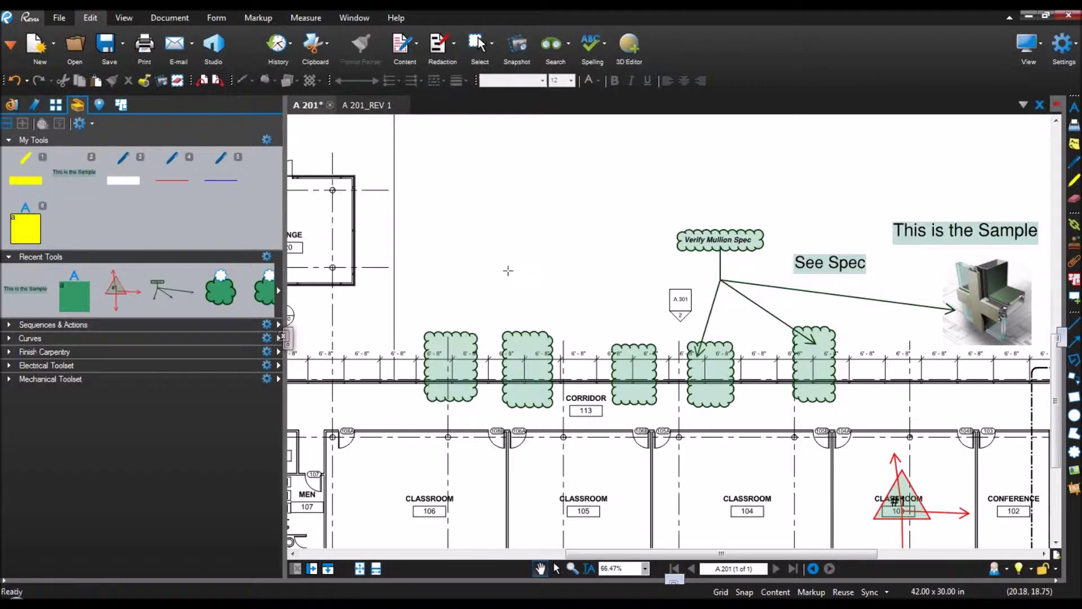
key("2")
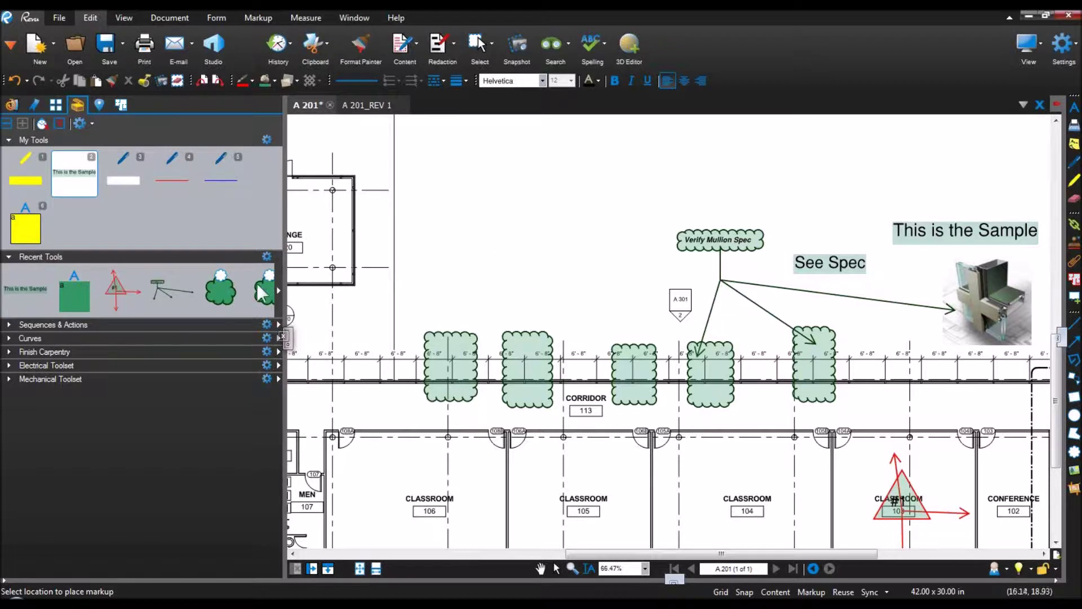
key("Escape")
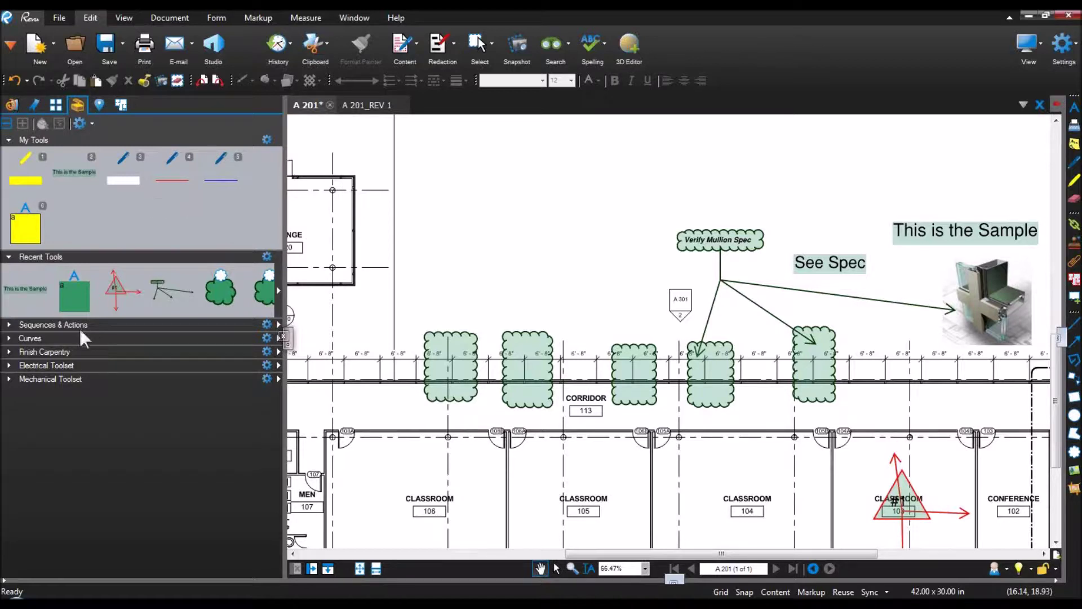
Step: Create a new tool set titled 'Architect', saved as Architect.btx, via Manage Tool Sets
left_click(11, 351)
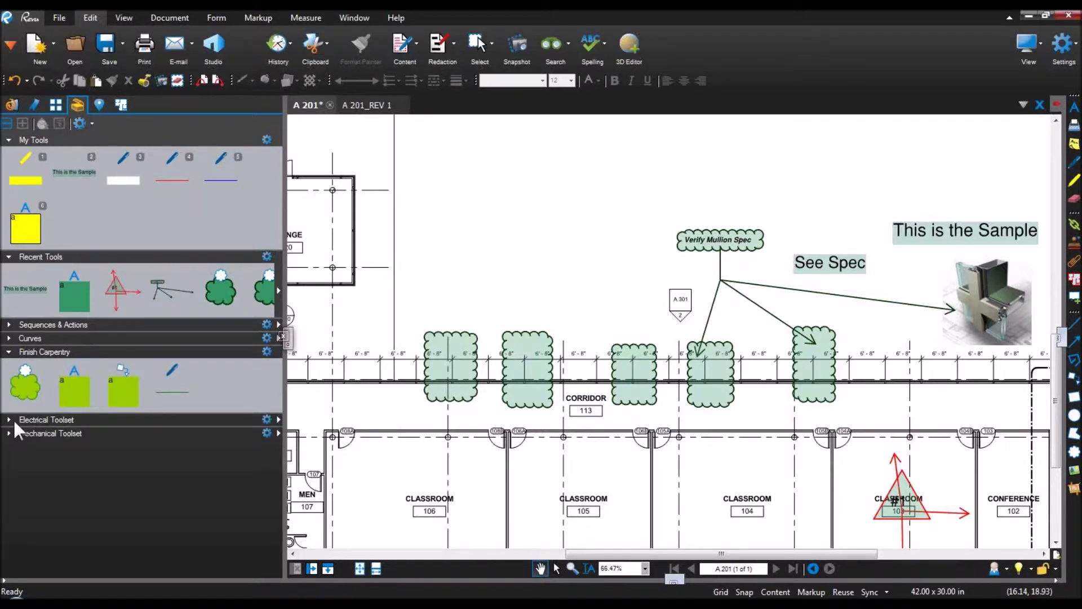
left_click(11, 419)
left_click(8, 488)
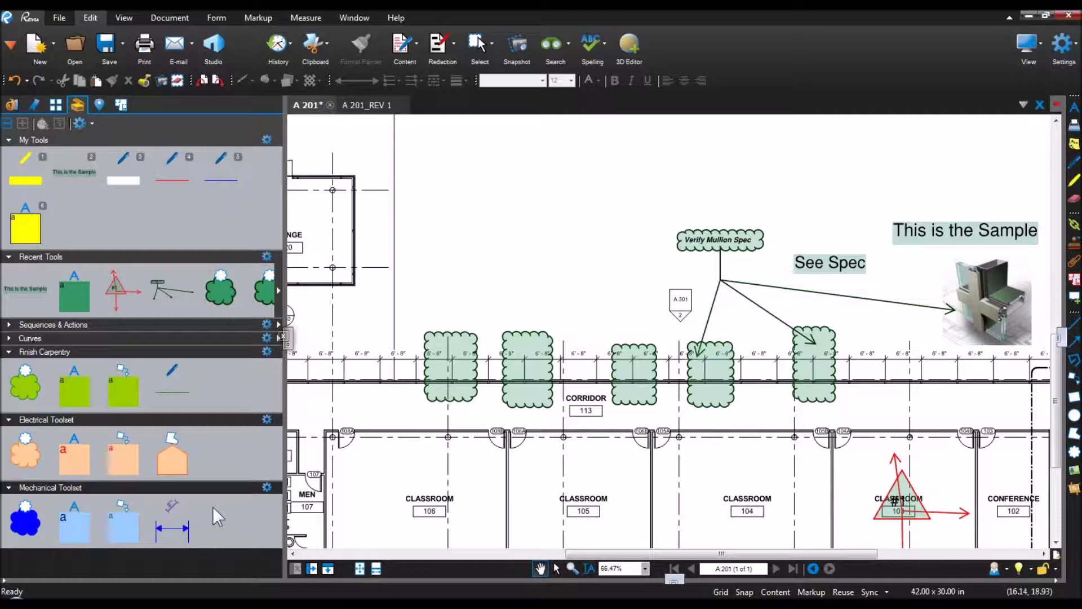
key("ctrl")
left_click(79, 124)
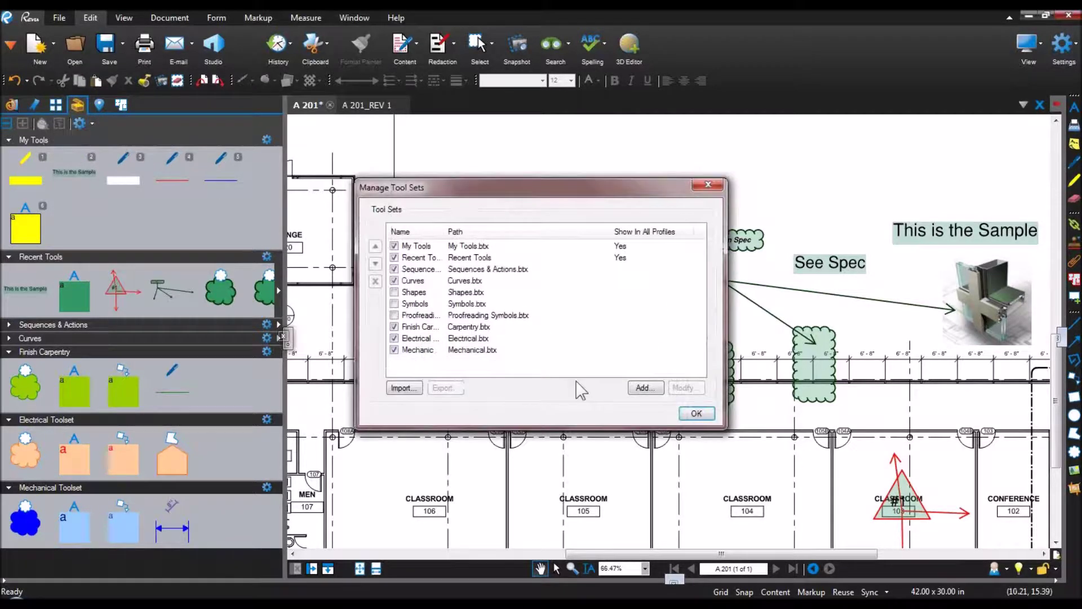
left_click(643, 389)
type("Architect")
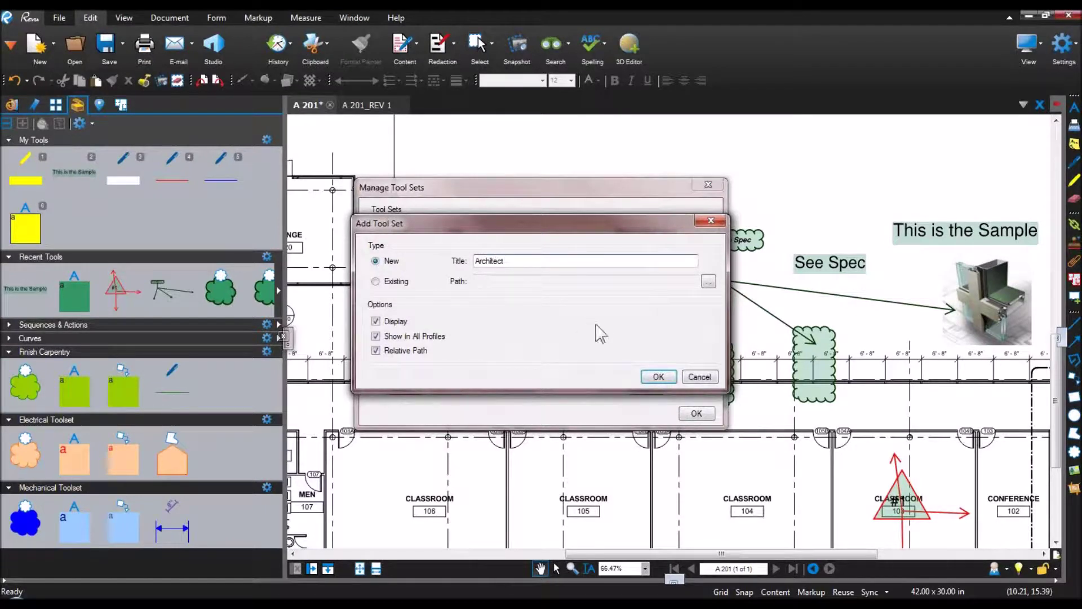
left_click(672, 379)
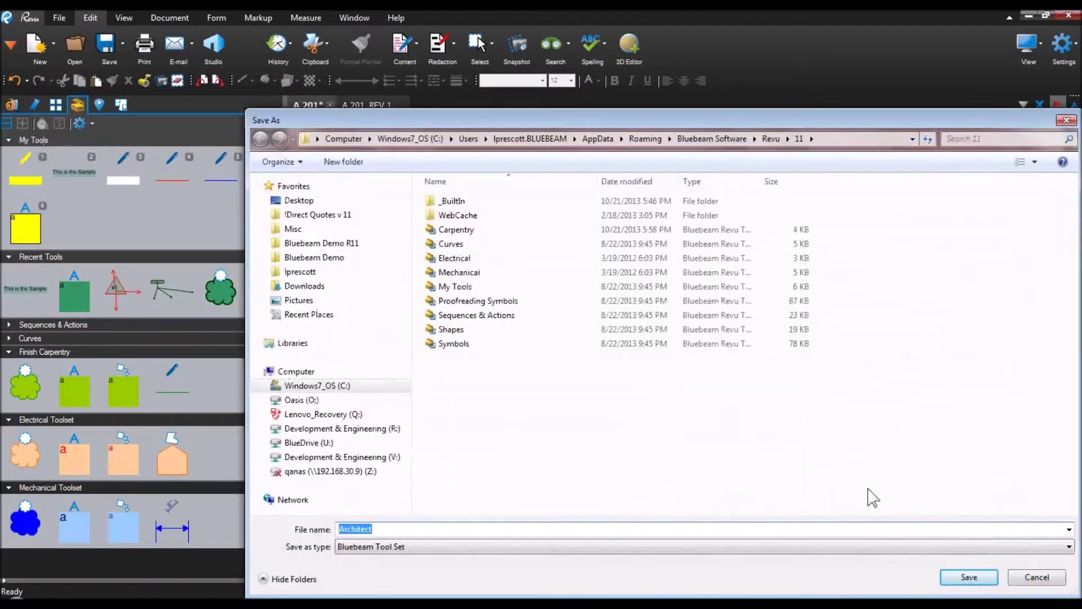
left_click(968, 577)
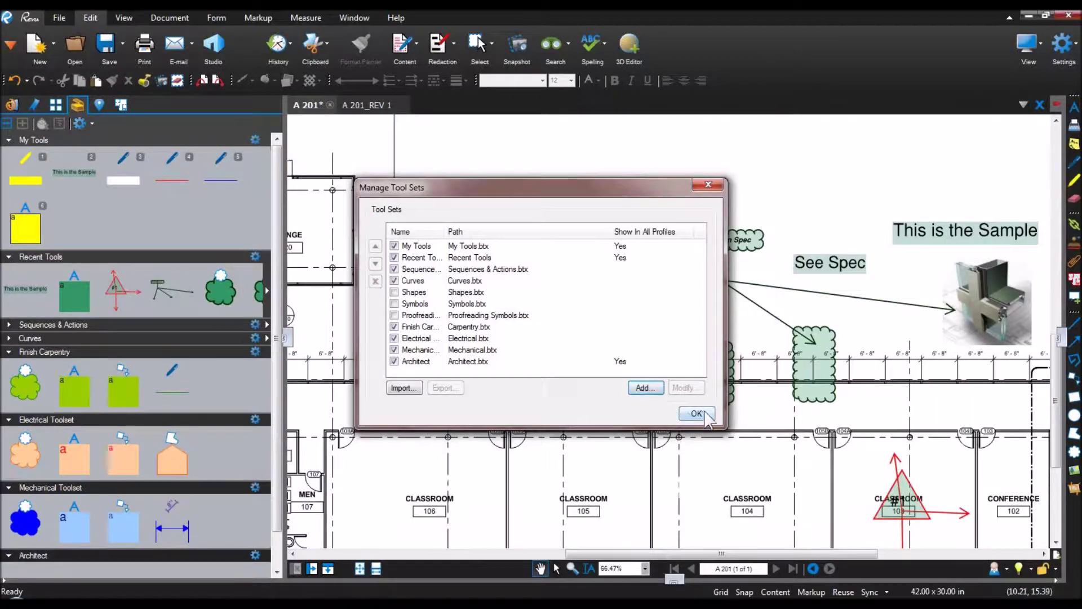
left_click(696, 414)
Step: Collapse the Finish Carpentry, Electrical and Mechanical toolsets and copy the sample tool into Architect
left_click(9, 354)
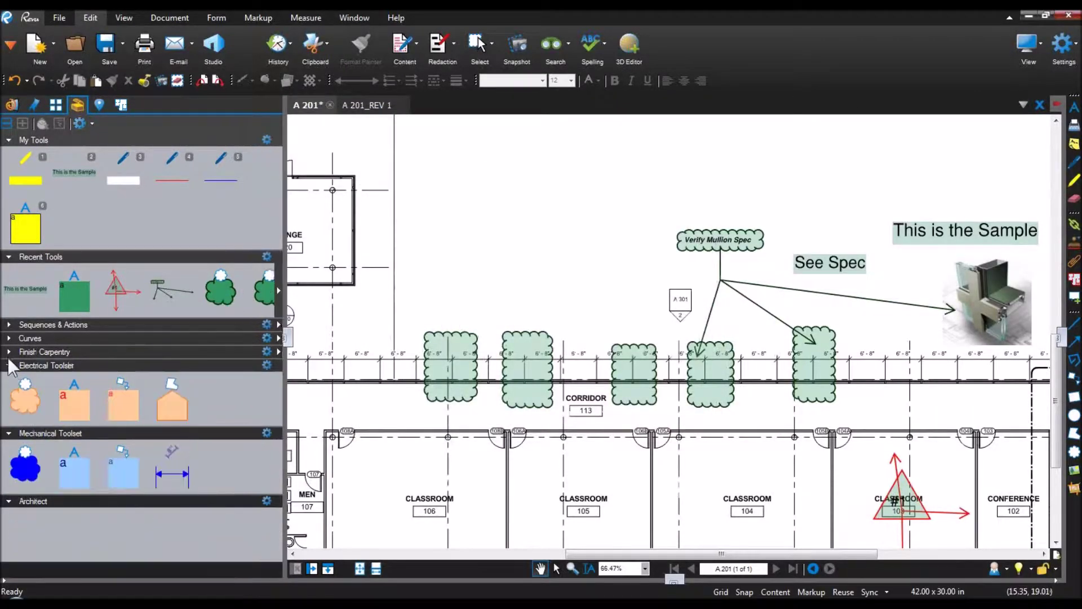
left_click(9, 366)
left_click(9, 378)
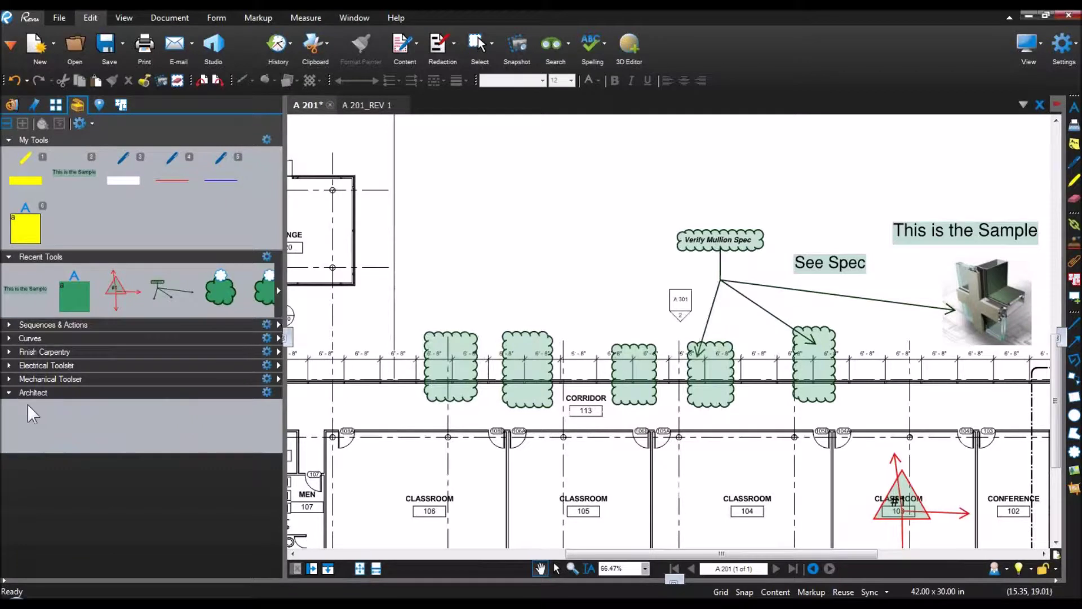
mouse_move(26, 289)
left_mouse_down()
mouse_move(55, 427)
mouse_move(28, 290)
mouse_move(98, 346)
mouse_move(80, 435)
mouse_move(76, 289)
left_mouse_up()
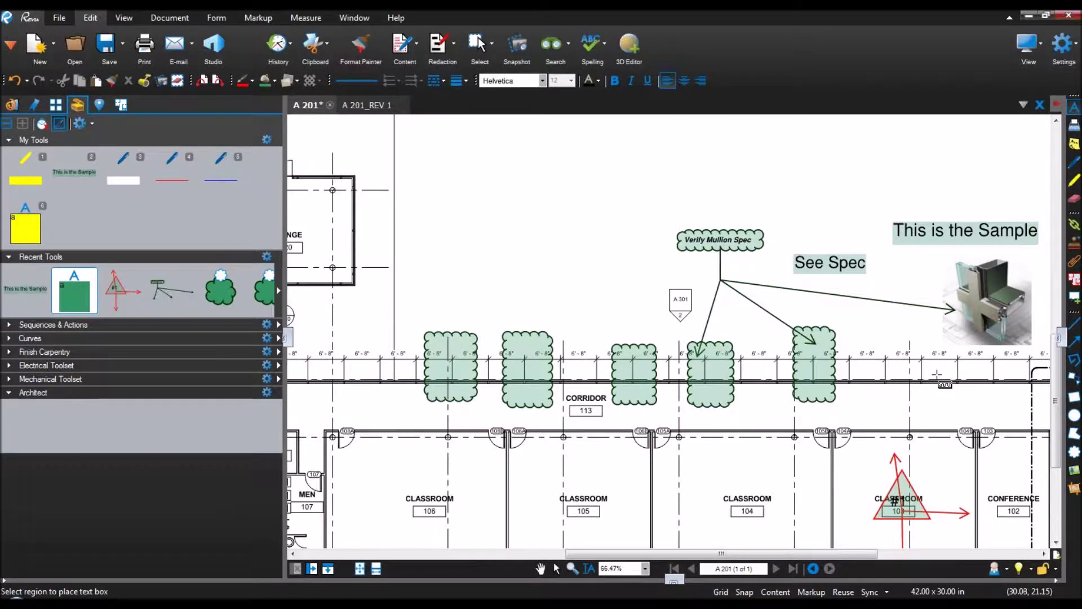
Step: Add the triangle callout, mullion image, See Spec text and two clouds to the Architect set
key("Escape")
left_click_drag(971, 397, 809, 384)
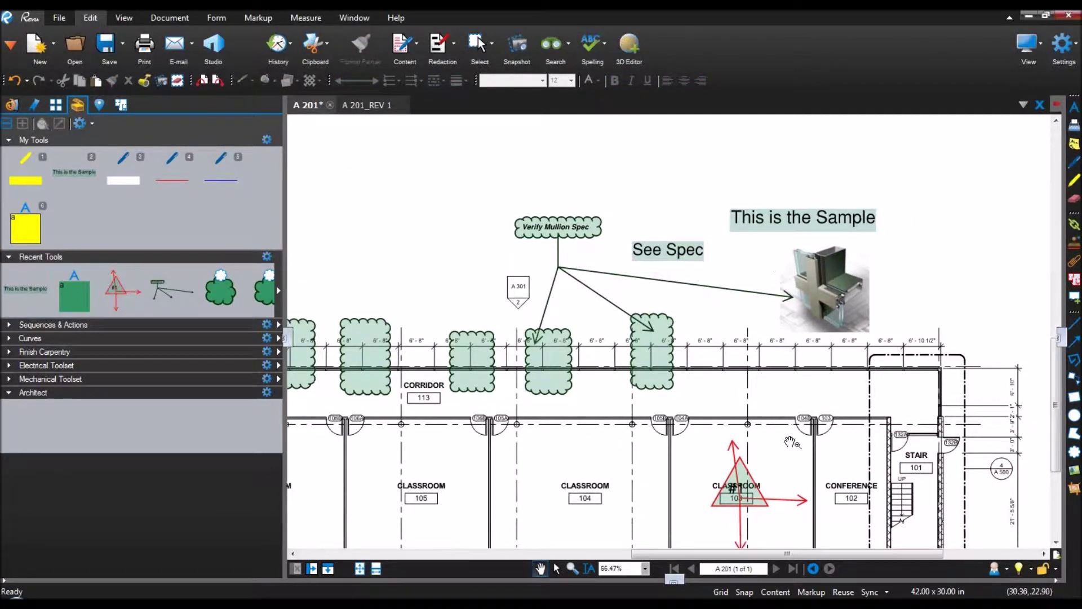
left_click(747, 487)
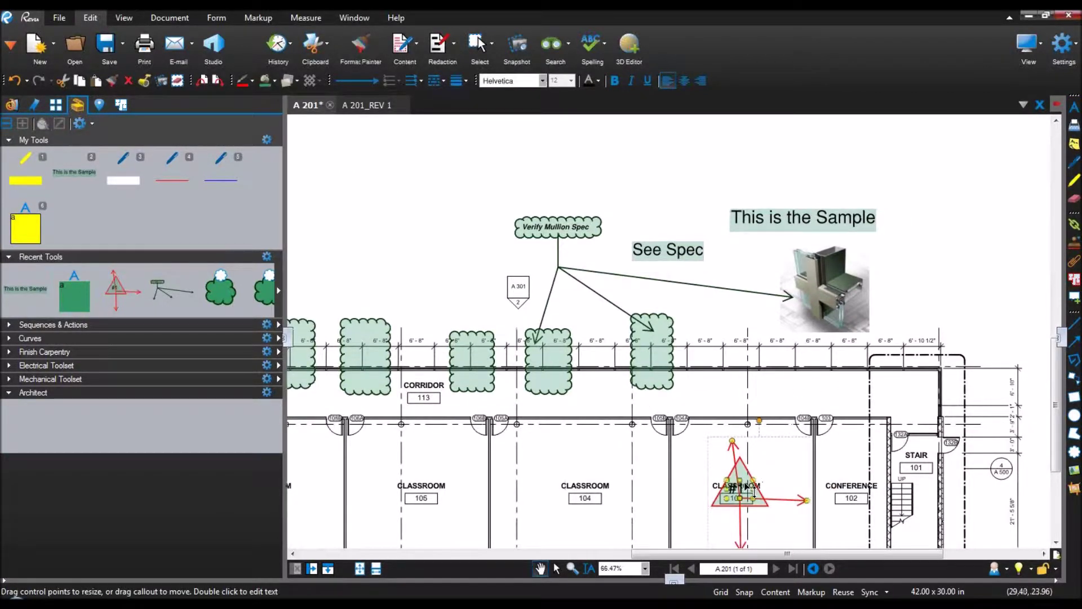
left_click(841, 293, "shift")
left_click(678, 255, "shift")
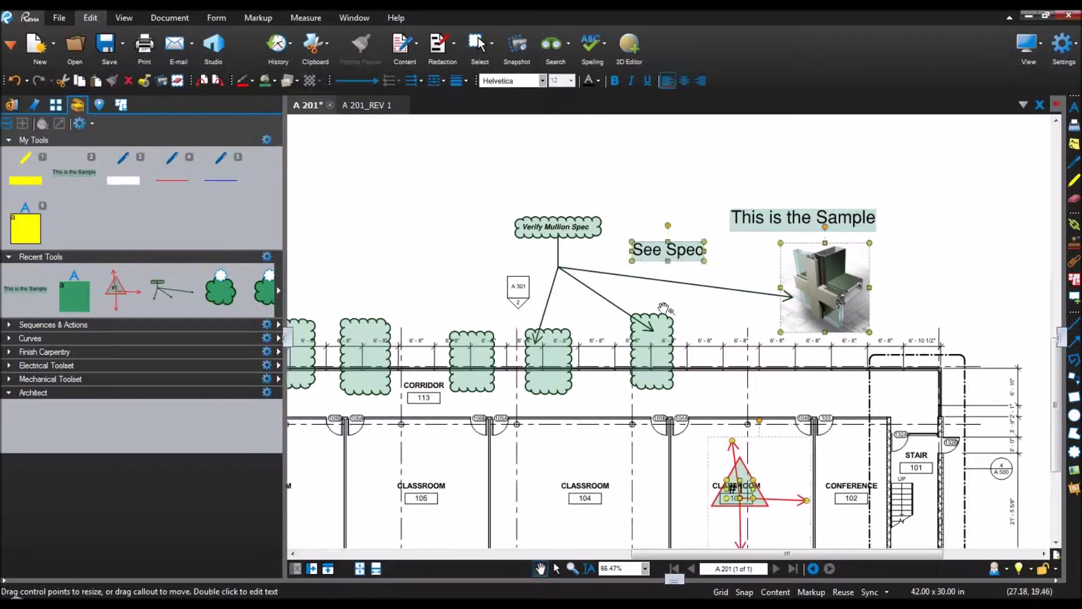
left_click(552, 229, "shift")
left_click(671, 381, "shift")
right_click(828, 297)
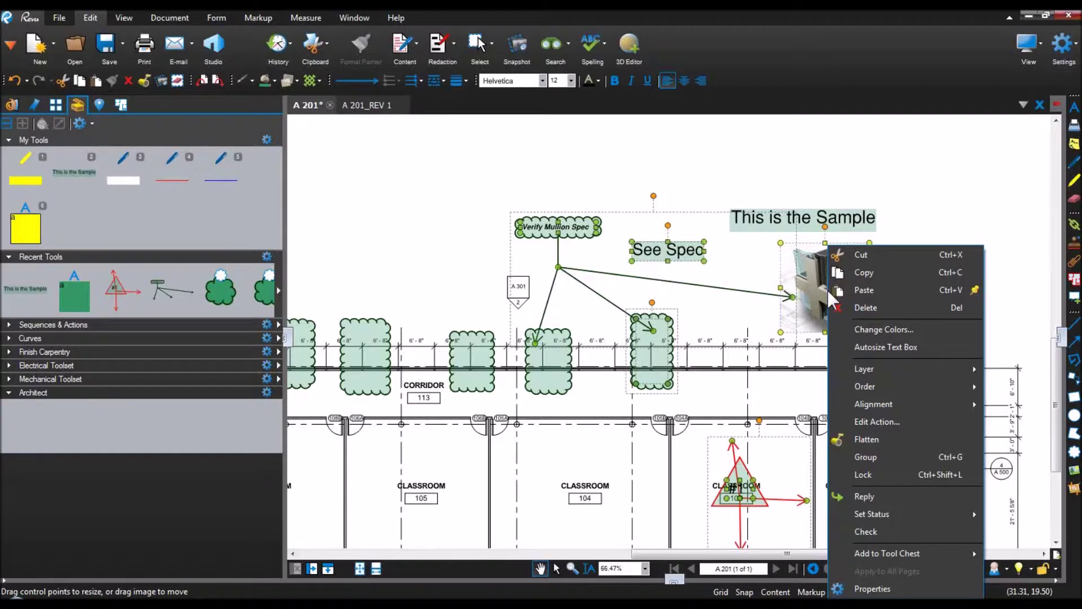
mouse_move(886, 556)
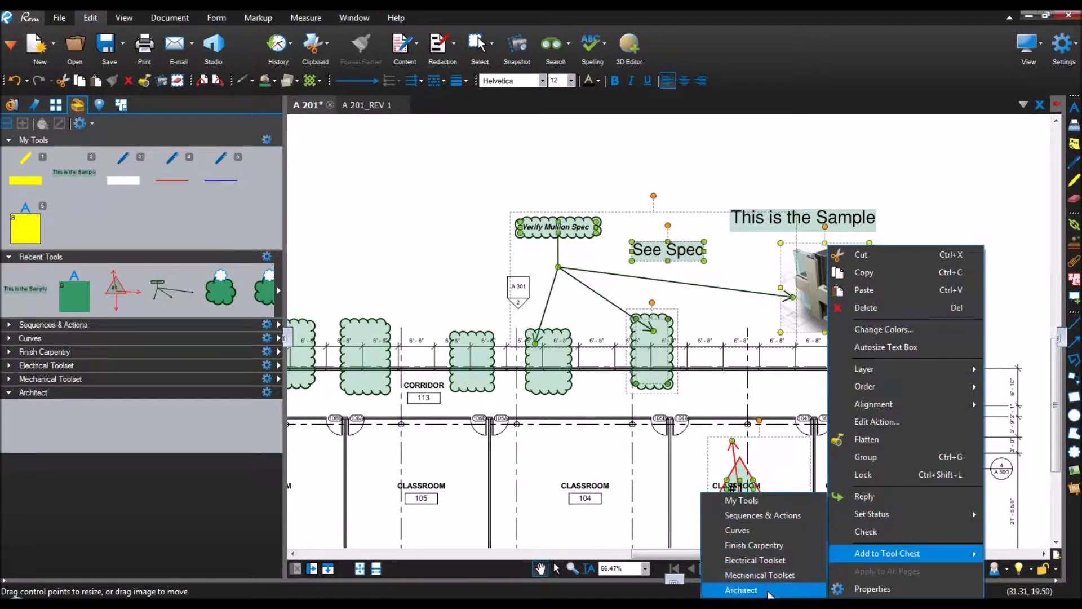
left_click(742, 590)
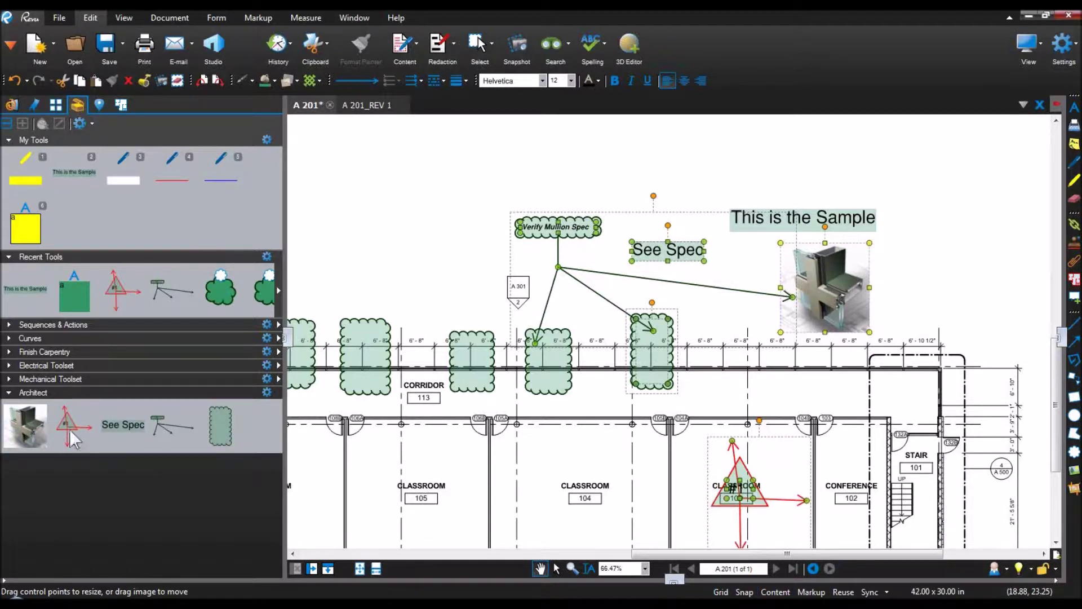
Step: Try out the new callout, See Spec text and two cloud tools in Architect
left_click(71, 430)
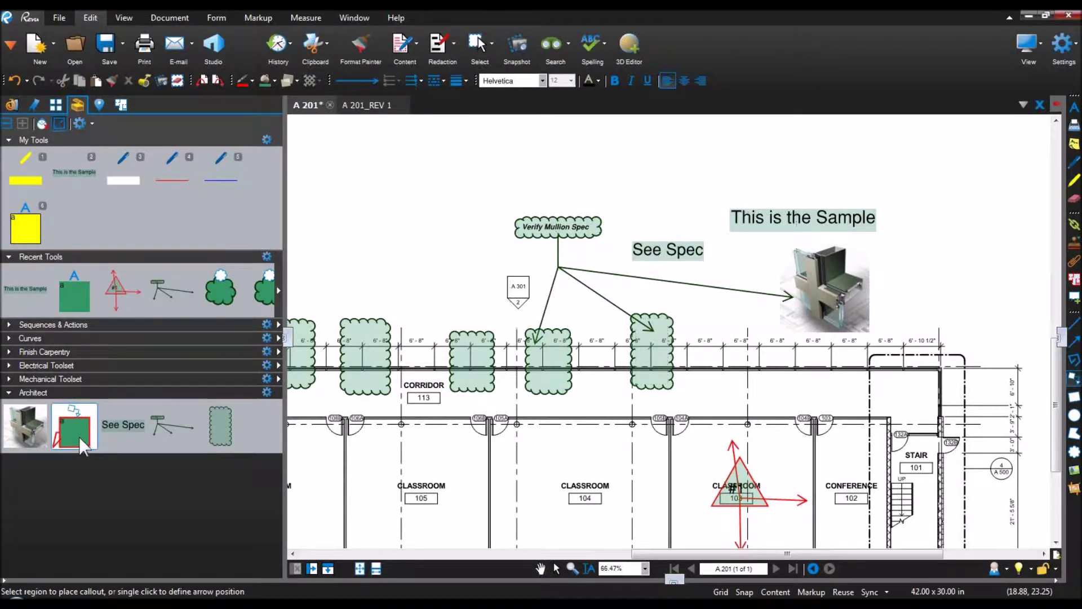
left_click(137, 425)
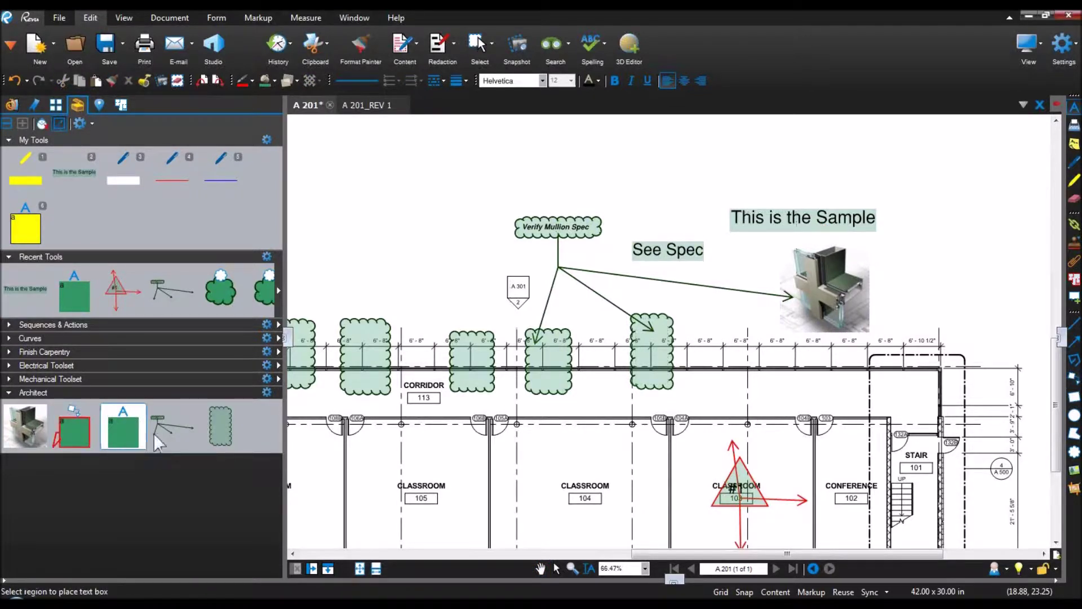
left_click(164, 431)
left_click(221, 432)
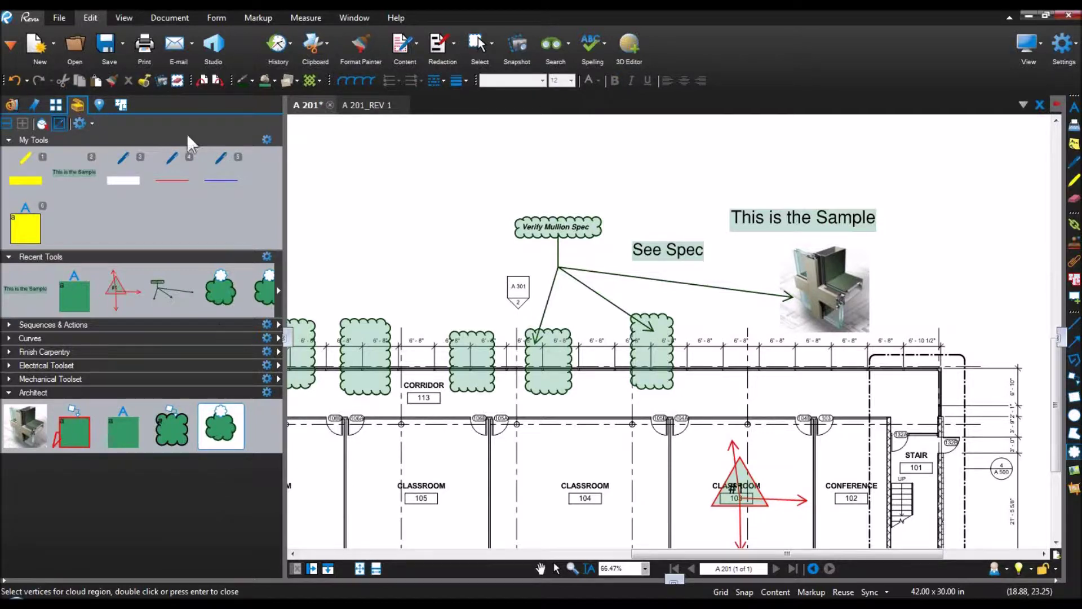
left_click(123, 18)
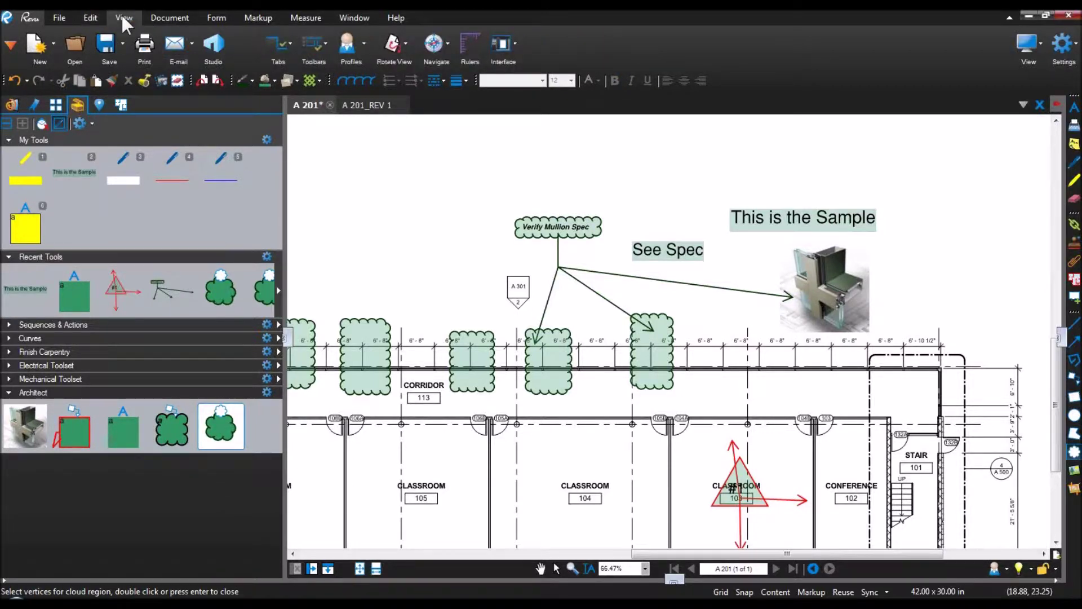
left_click(363, 45)
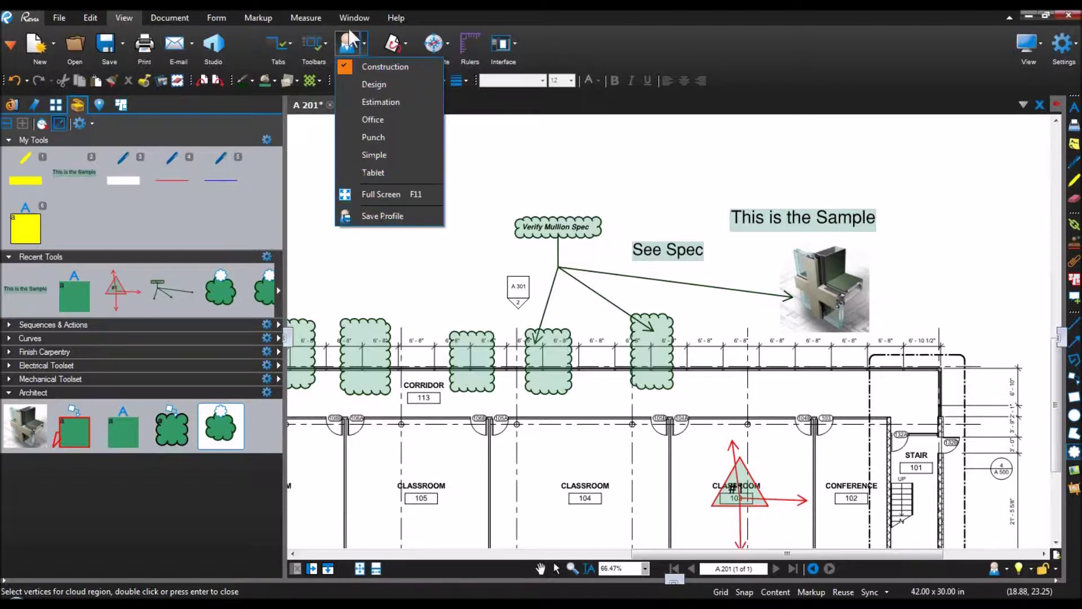
left_click(351, 48)
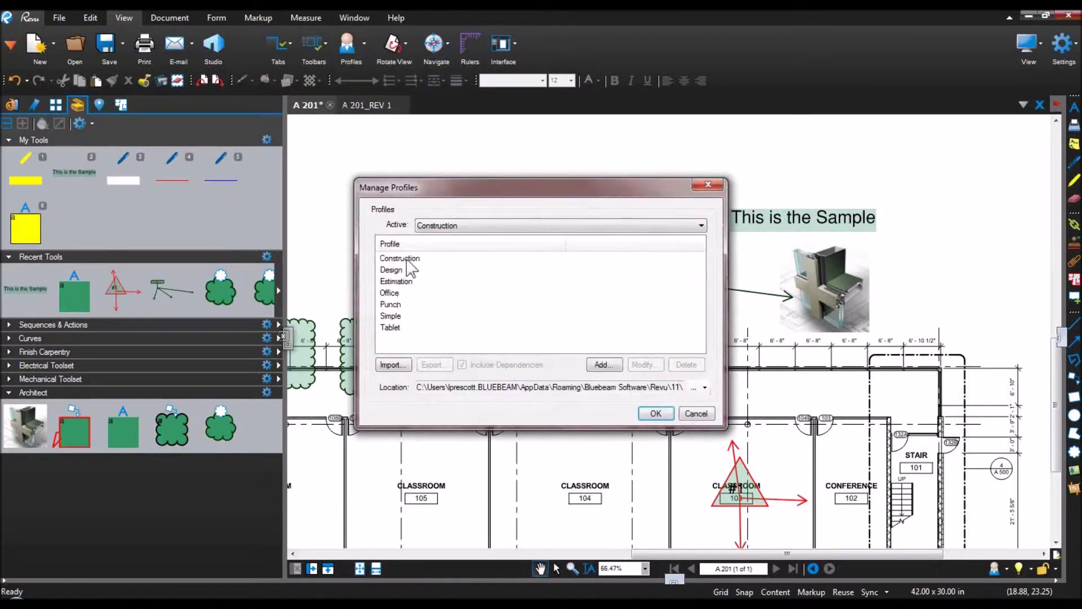
left_click(401, 258)
left_click(433, 365)
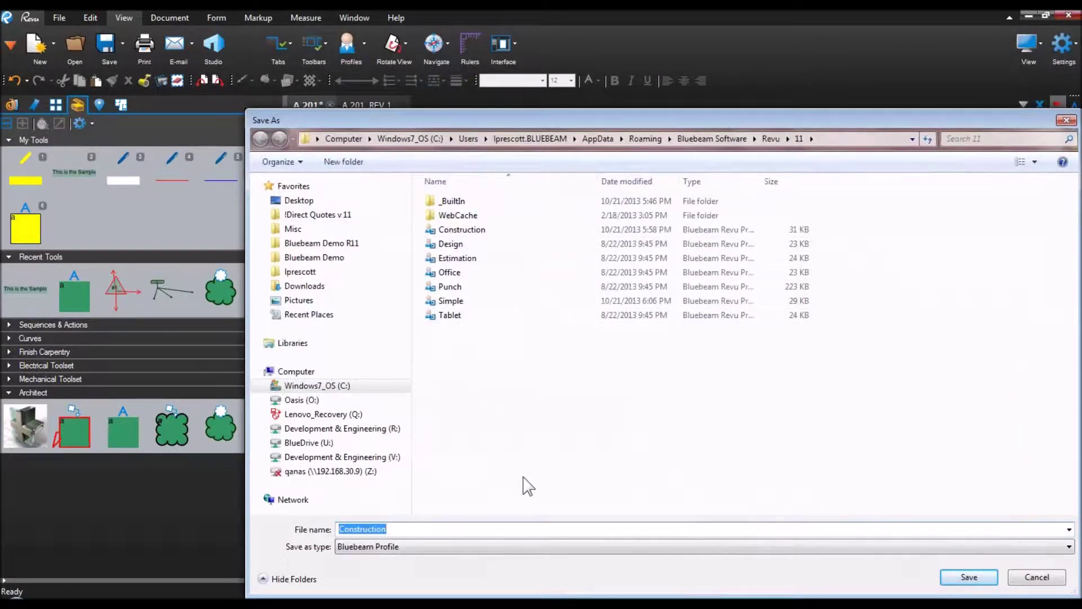
left_click(1059, 587)
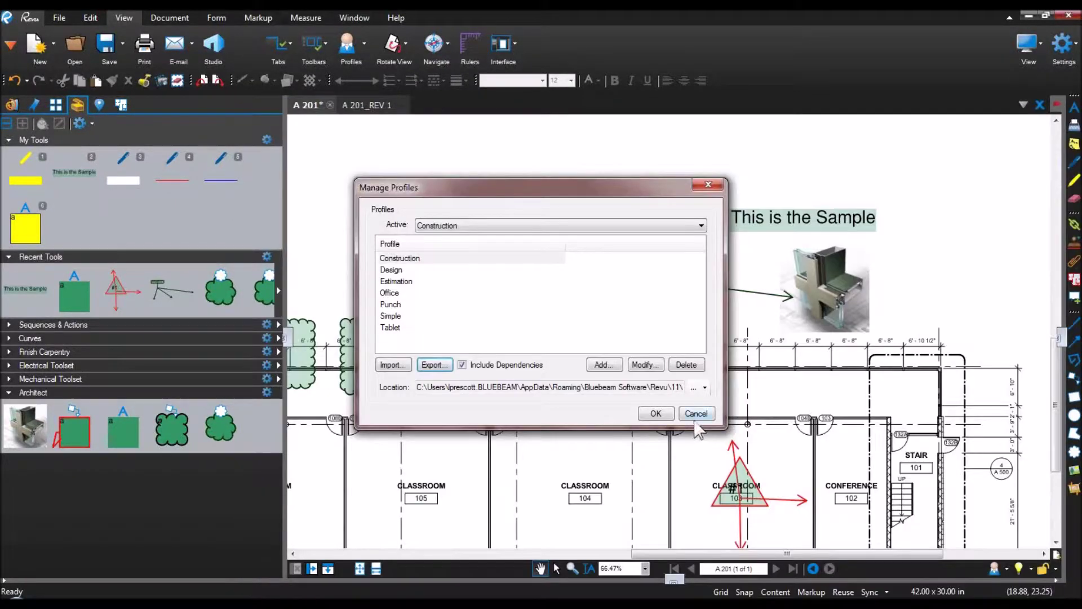
left_click(697, 413)
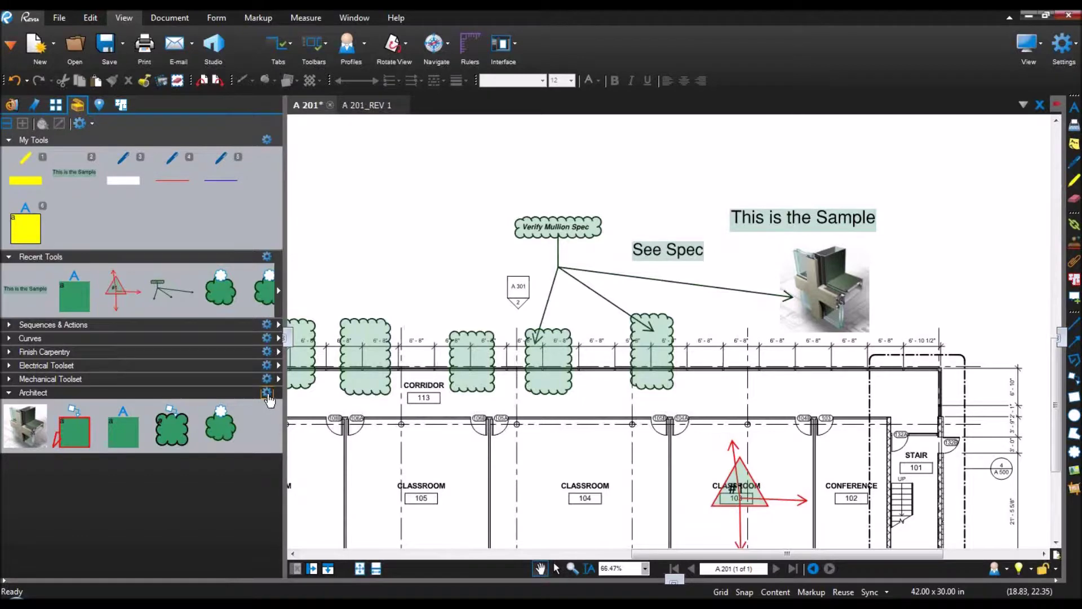
left_click(267, 392)
Step: Save the Architect tool set as Architect.btx and export it to the Desktop as Architect
left_click(299, 447)
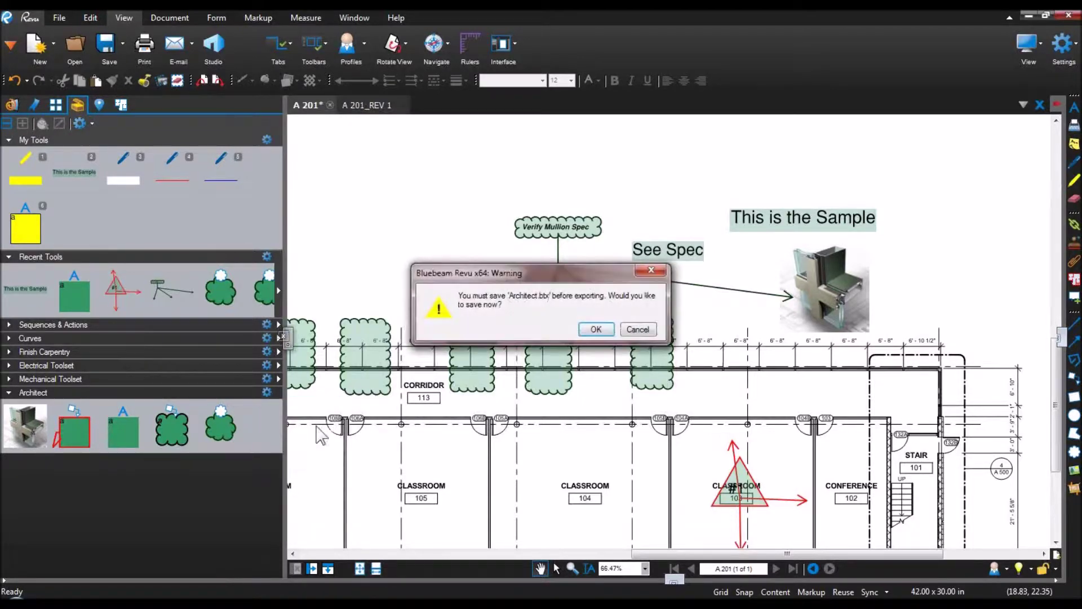
left_click(596, 330)
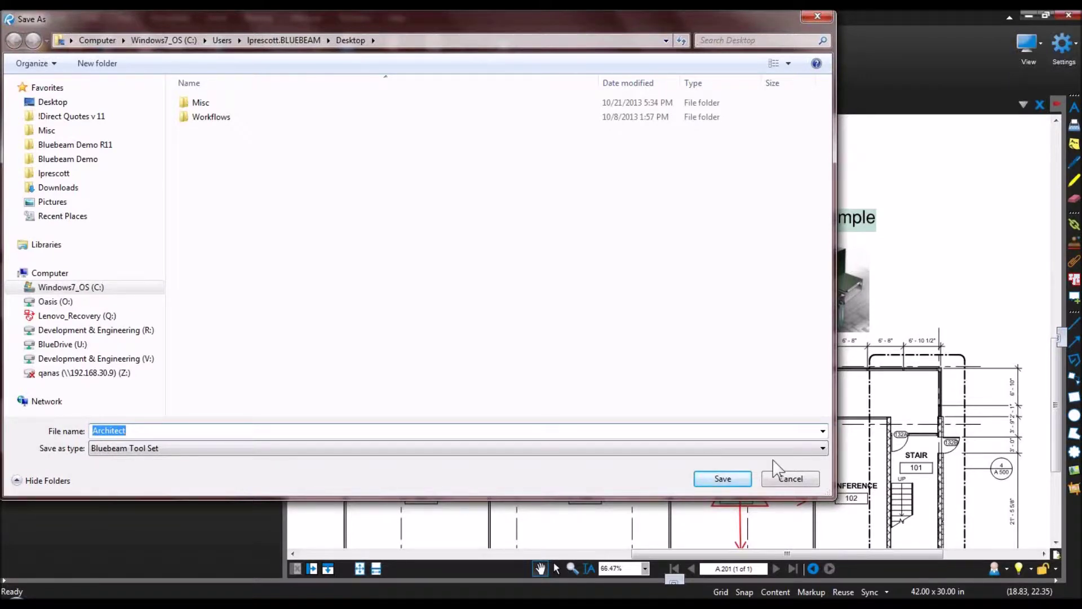
left_click(795, 482)
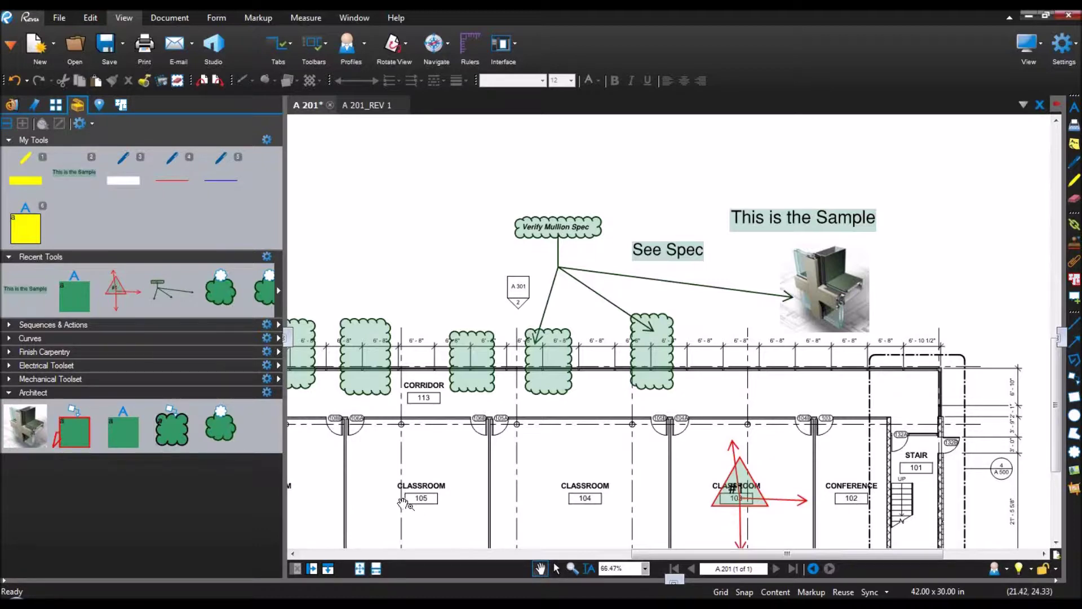
left_click_drag(402, 503, 526, 403)
Step: Capture a snapshot of the toilet drawing in the A 201 restroom
left_click_drag(368, 425, 581, 472)
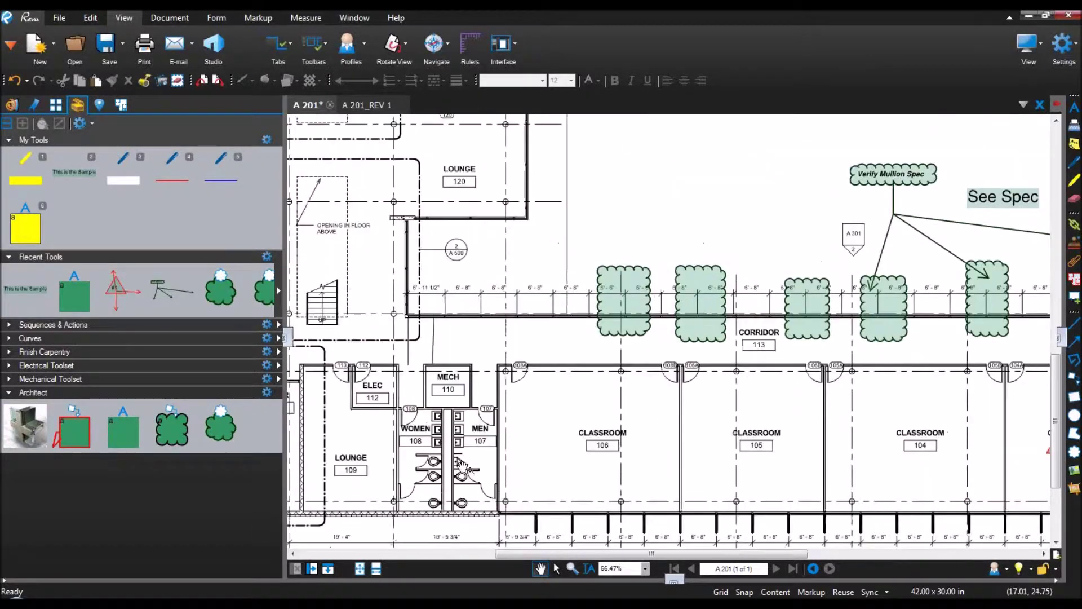
scroll(461, 465, "up", 10)
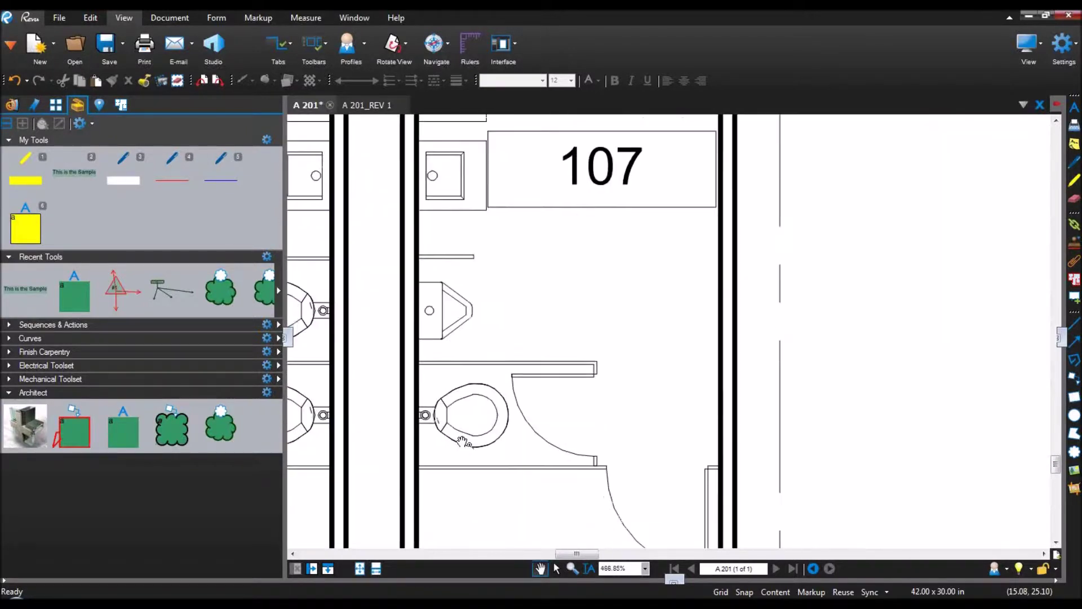
scroll(462, 441, "up", 3)
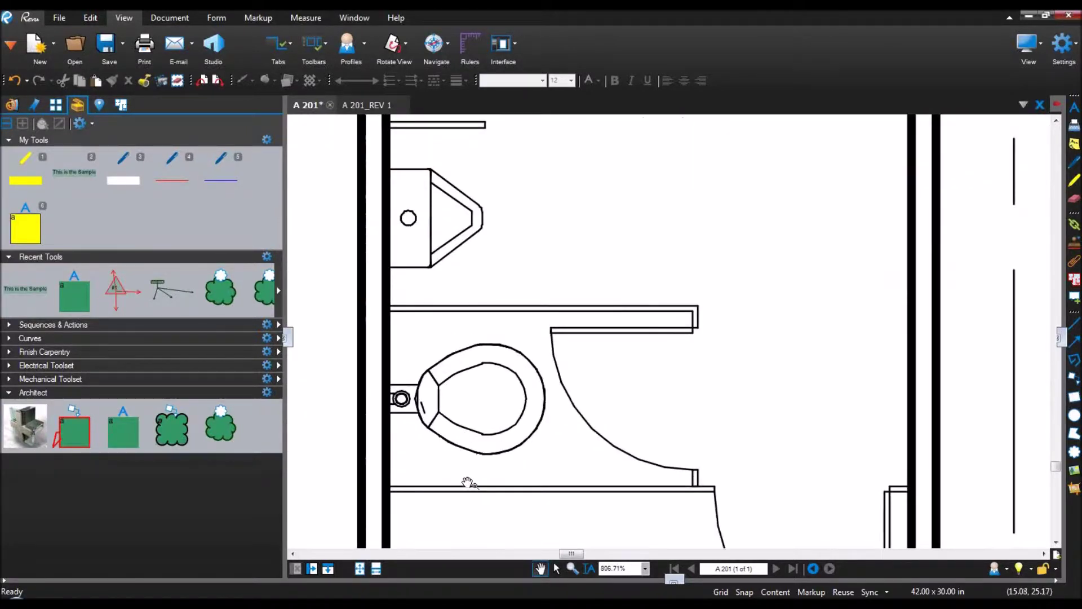
left_click(157, 78)
left_click(92, 17)
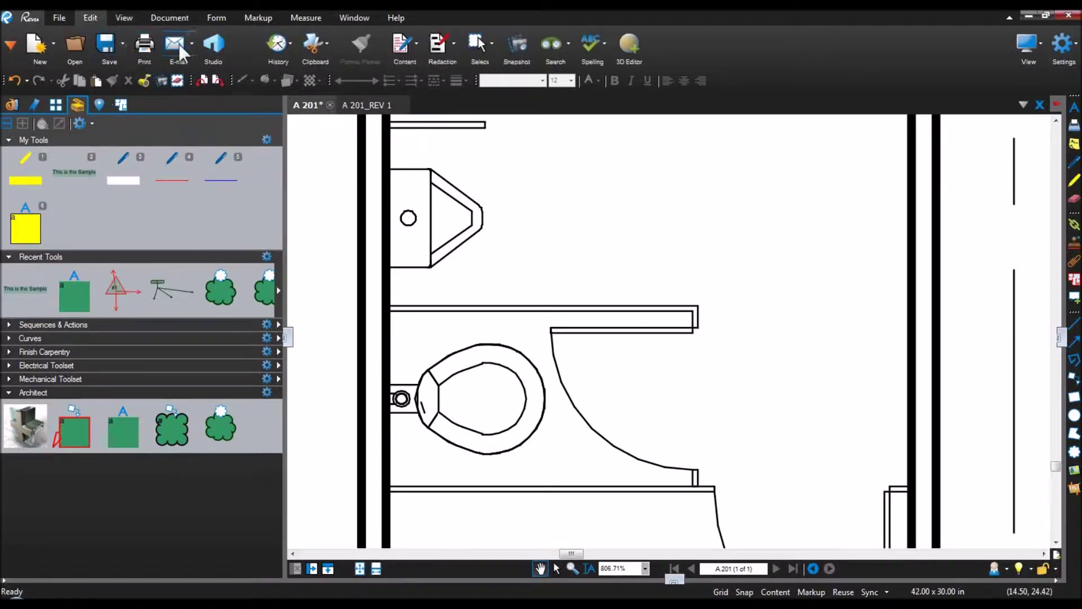
left_click(519, 42)
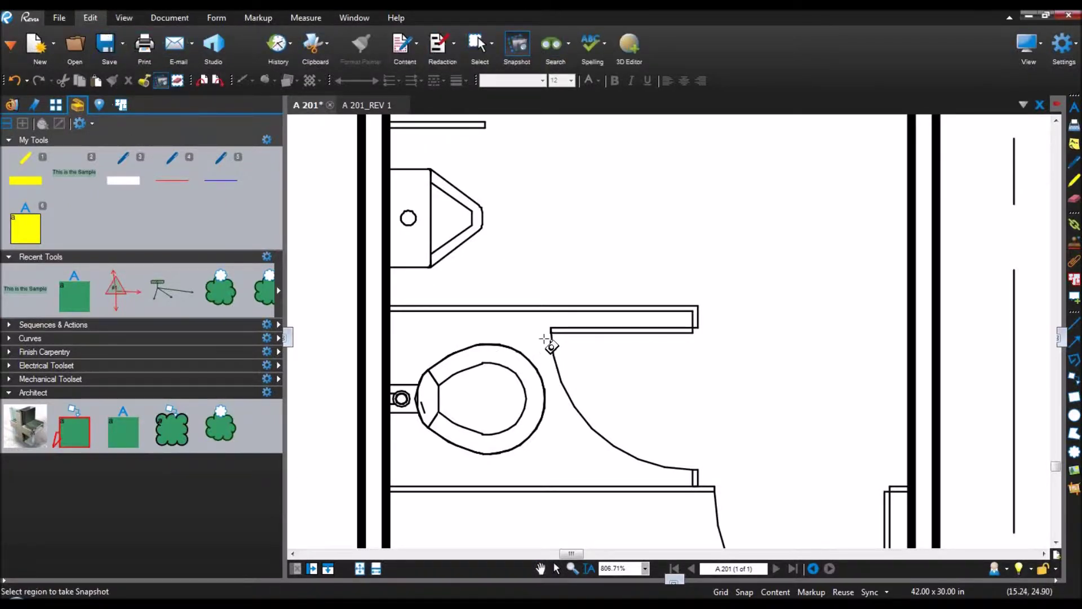
left_click_drag(548, 334, 391, 462)
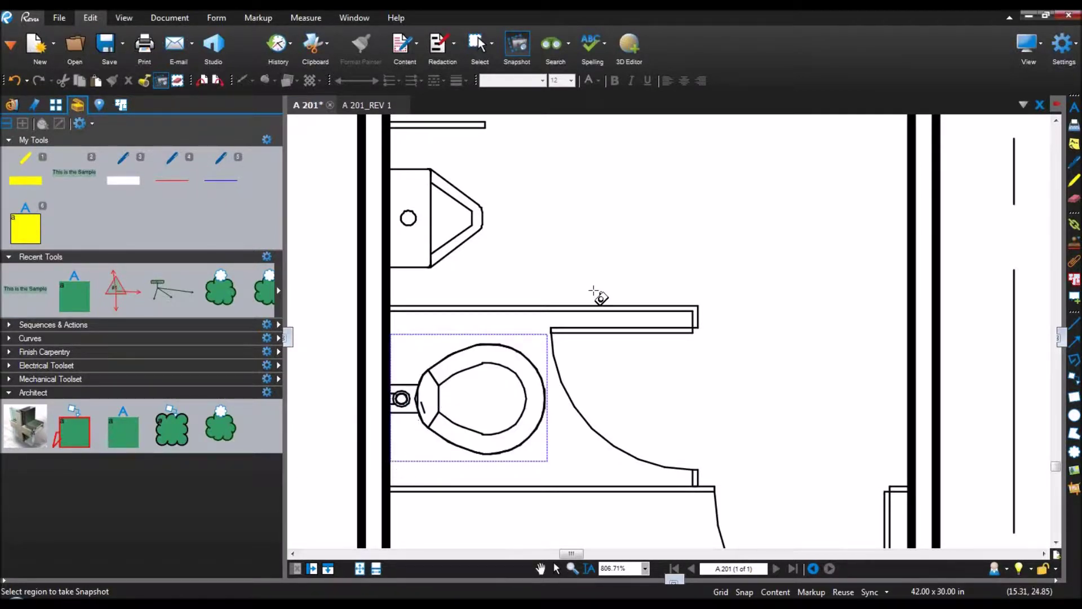
Step: Paste the toilet snapshot and position it beside the original toilet
right_click(682, 231)
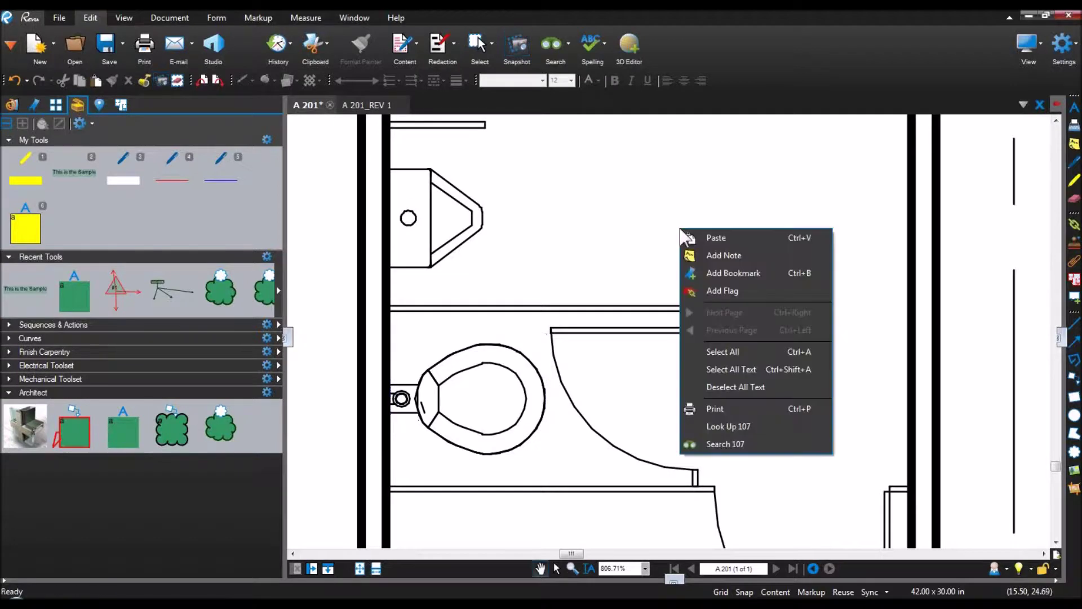
left_click(709, 239)
left_click_drag(792, 156, 658, 319)
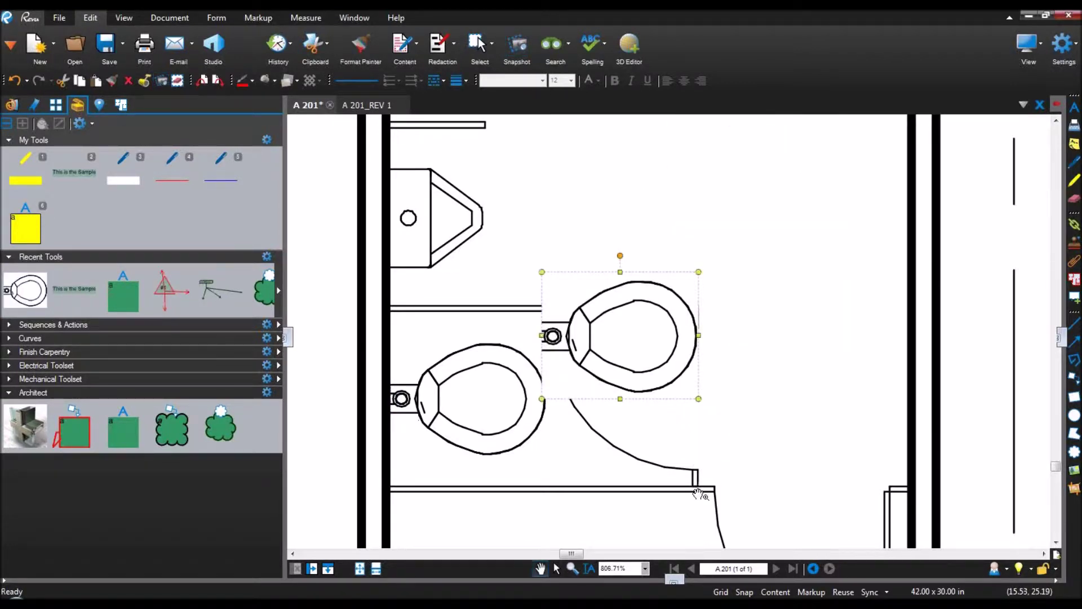
left_click_drag(669, 378, 667, 365)
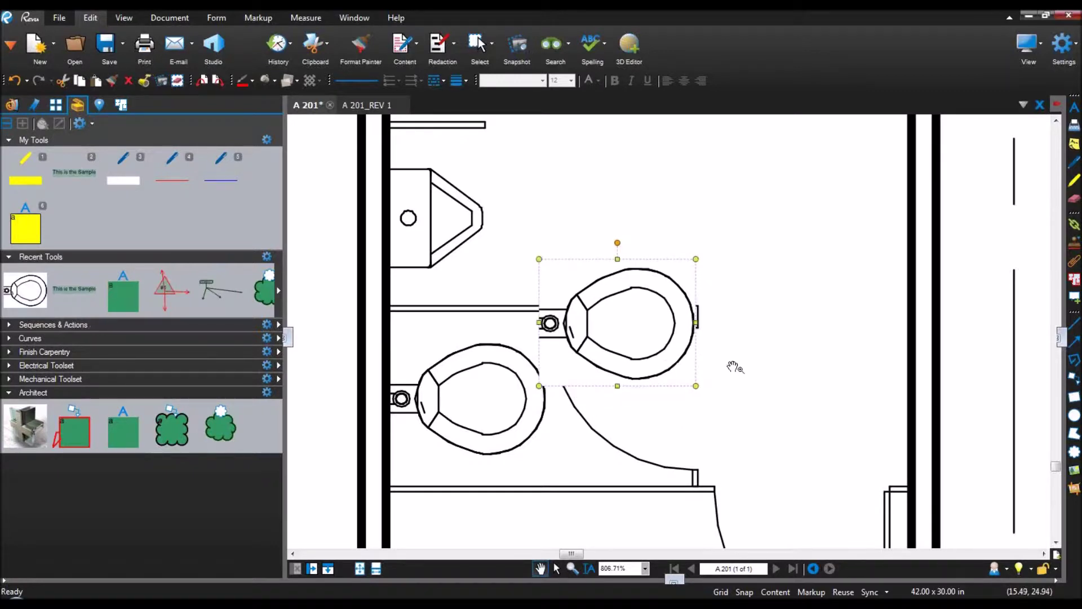
left_click(1059, 338)
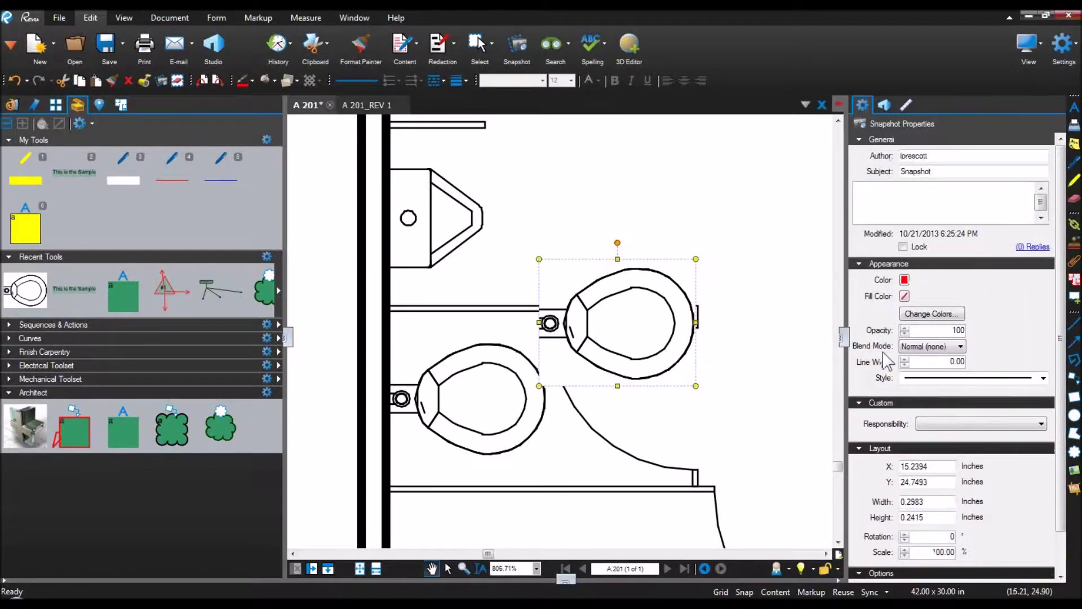
Step: Set the snapshot's blend mode to Darken and recolour its black lines to red
left_click(959, 347)
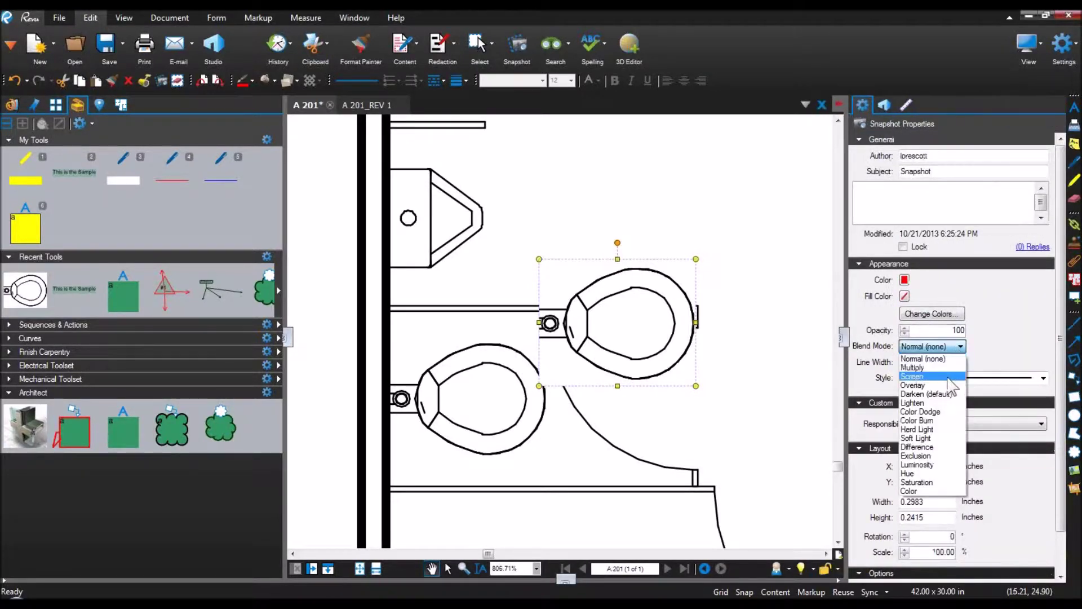
left_click(951, 394)
left_click_drag(647, 363, 676, 351)
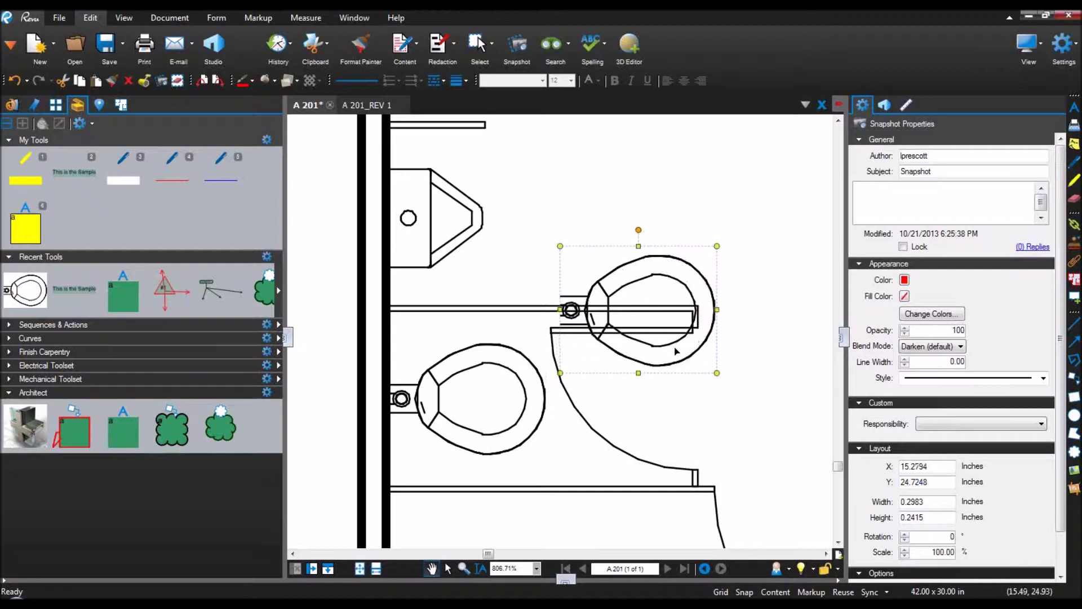
left_click(924, 315)
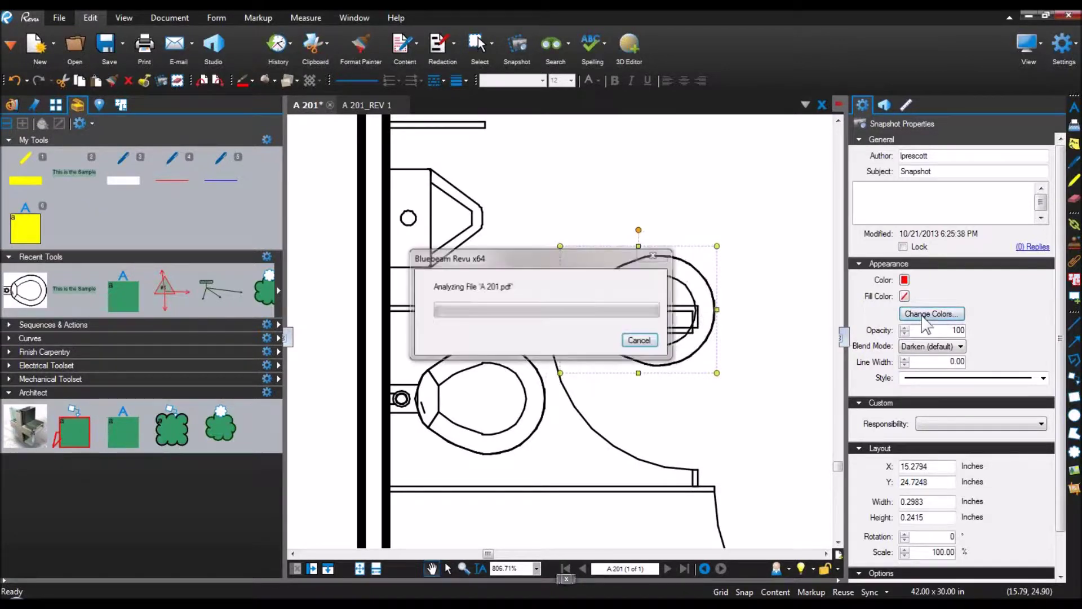
left_click(469, 176)
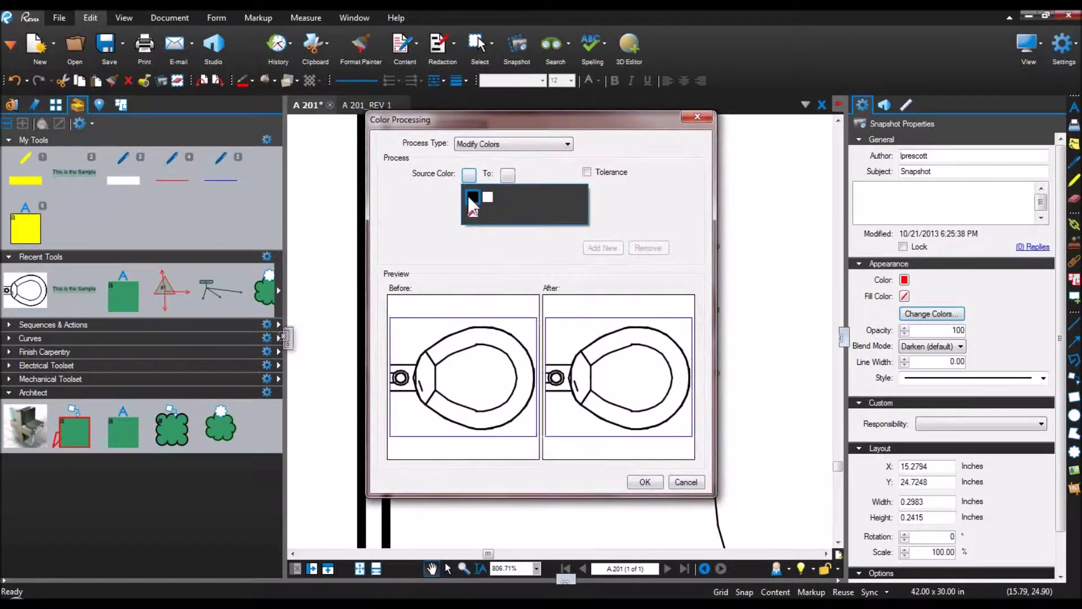
left_click(472, 197)
left_click(508, 176)
left_click(511, 225)
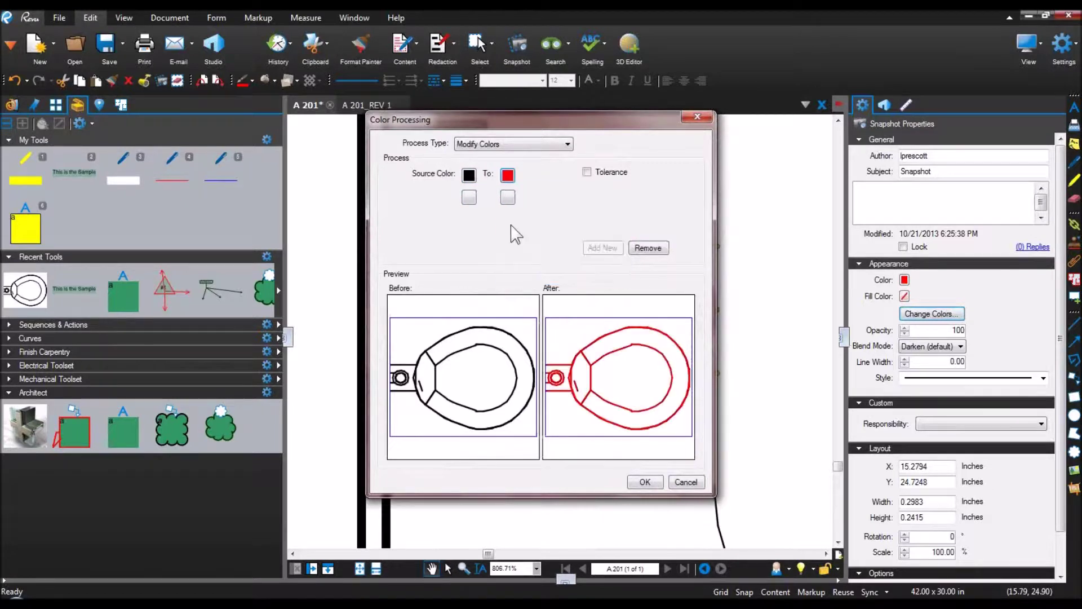
left_click(643, 482)
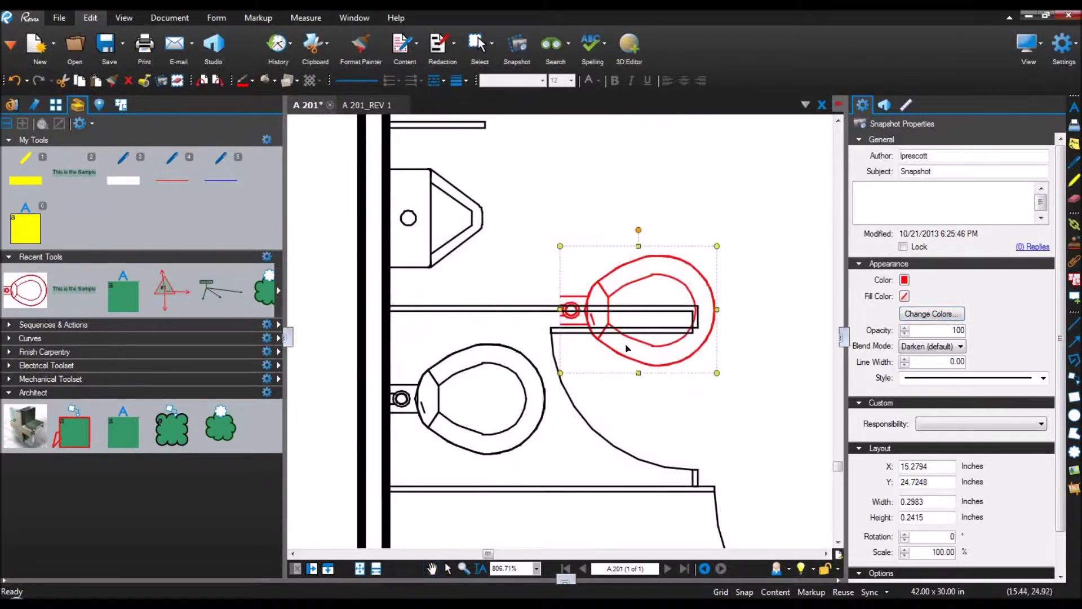
left_click_drag(623, 359, 627, 279)
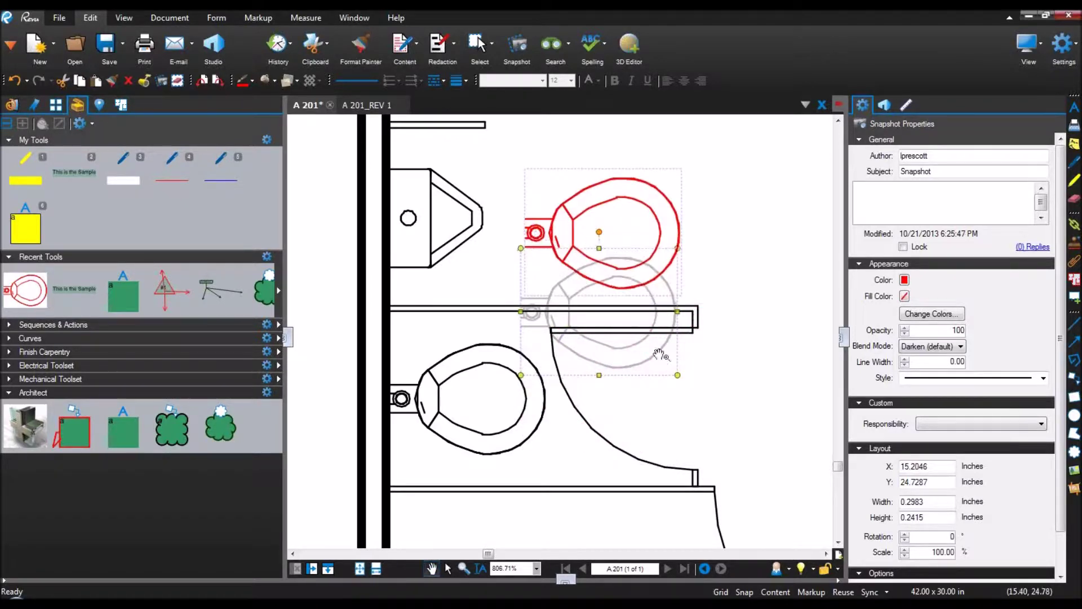
left_click_drag(661, 354, 662, 356)
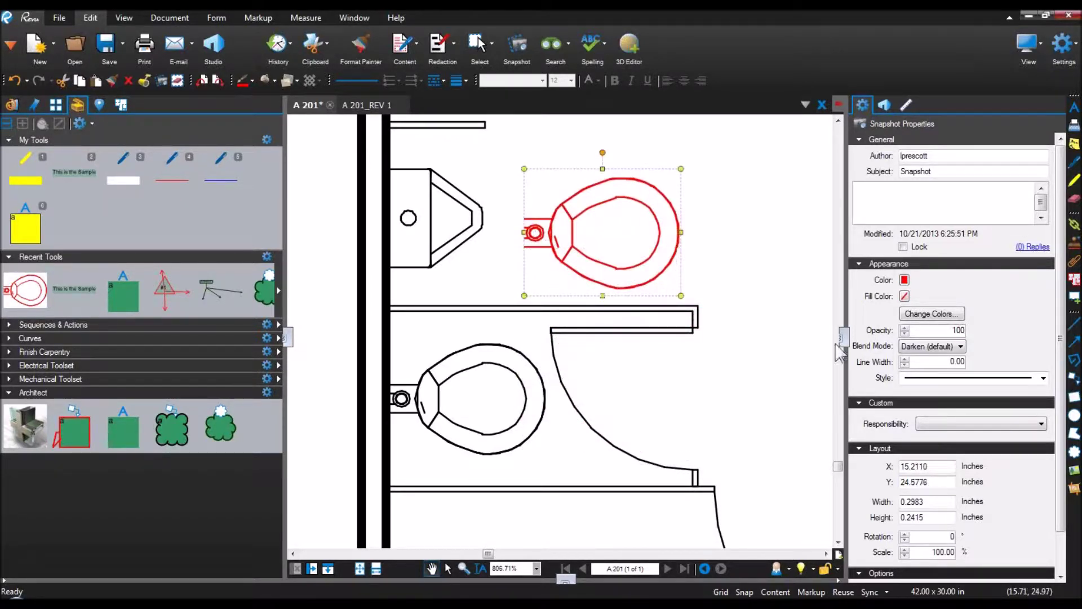
Step: Set the red snapshot's subject to Toilet and add it to the Architect tool set
left_click_drag(947, 172, 822, 170)
type("Toiiet")
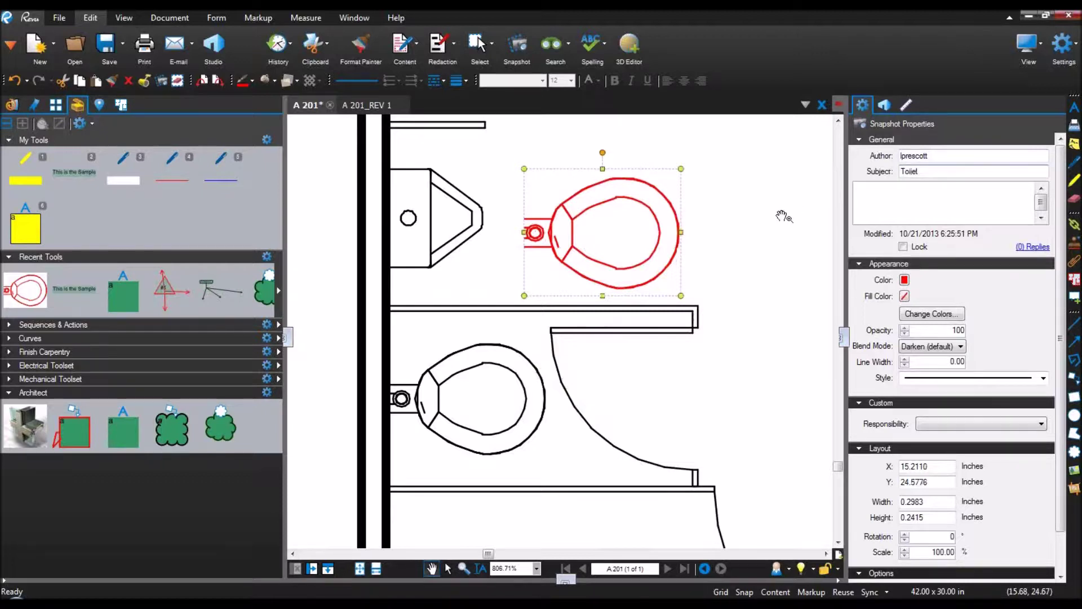
left_click(783, 216)
left_click_drag(48, 290, 242, 437)
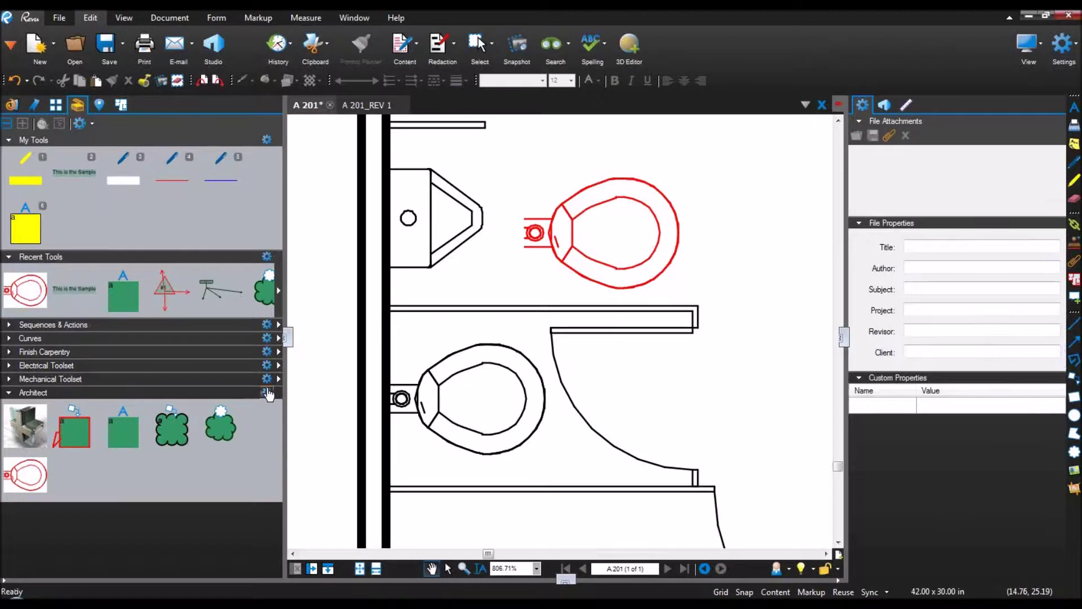
left_click(266, 392)
Step: Show the Architect tool set in Detail view and try the new Toilet tool
left_click(296, 430)
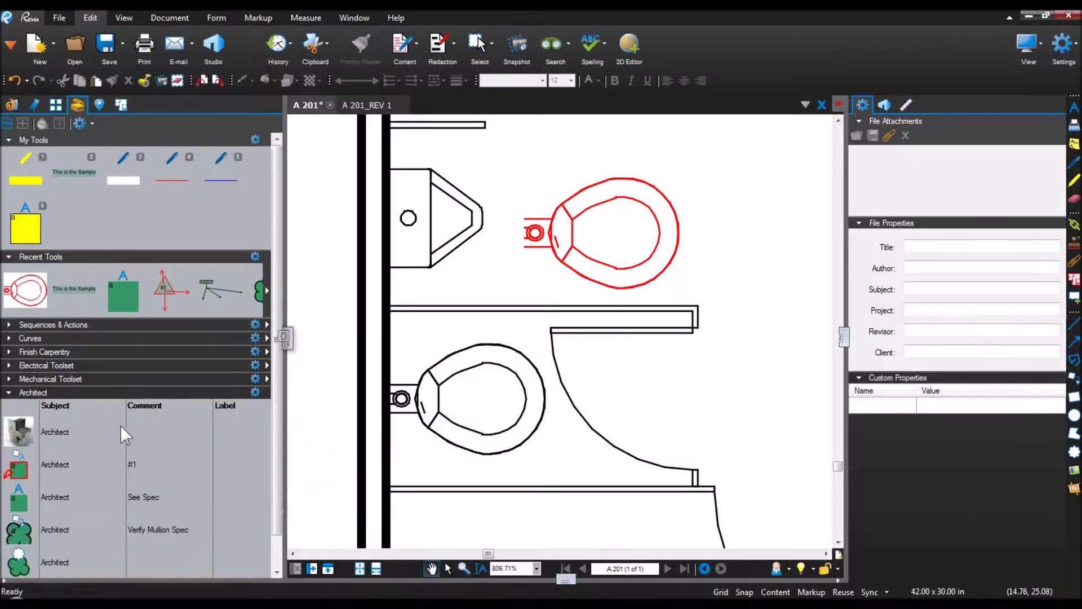
scroll(121, 425, "down", 1)
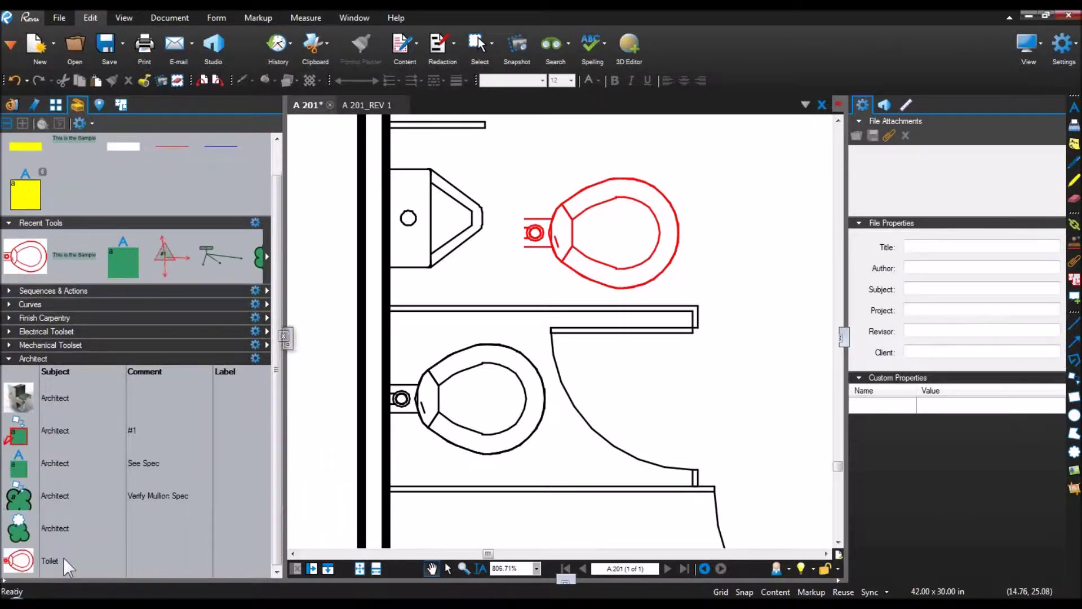
left_click(63, 558)
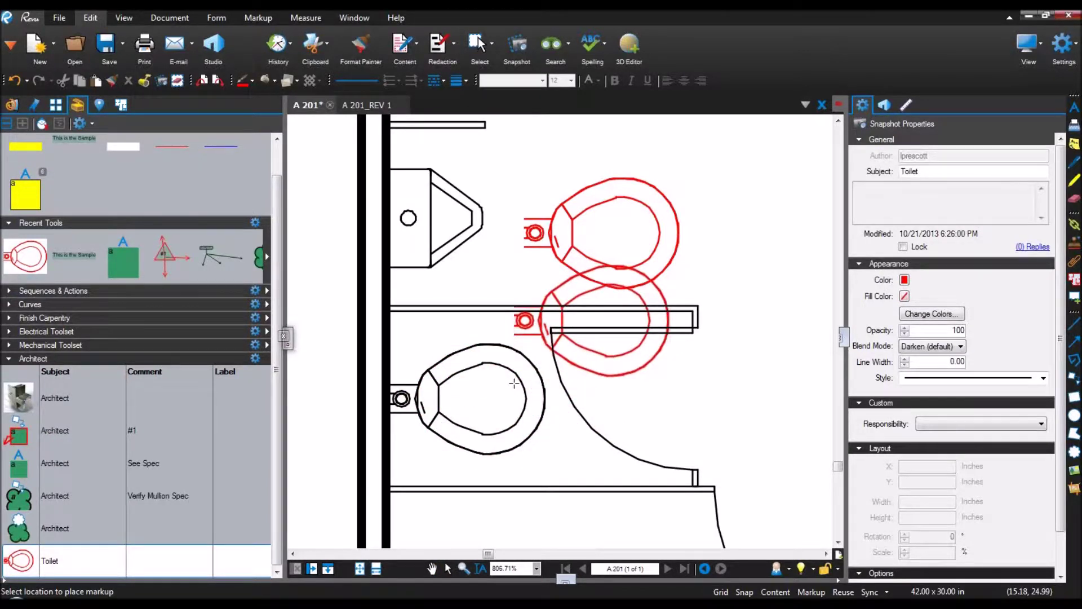
key("Escape")
Step: Delete the red toilet markup and zoom out over the floor plan
left_click(652, 279)
key("Delete")
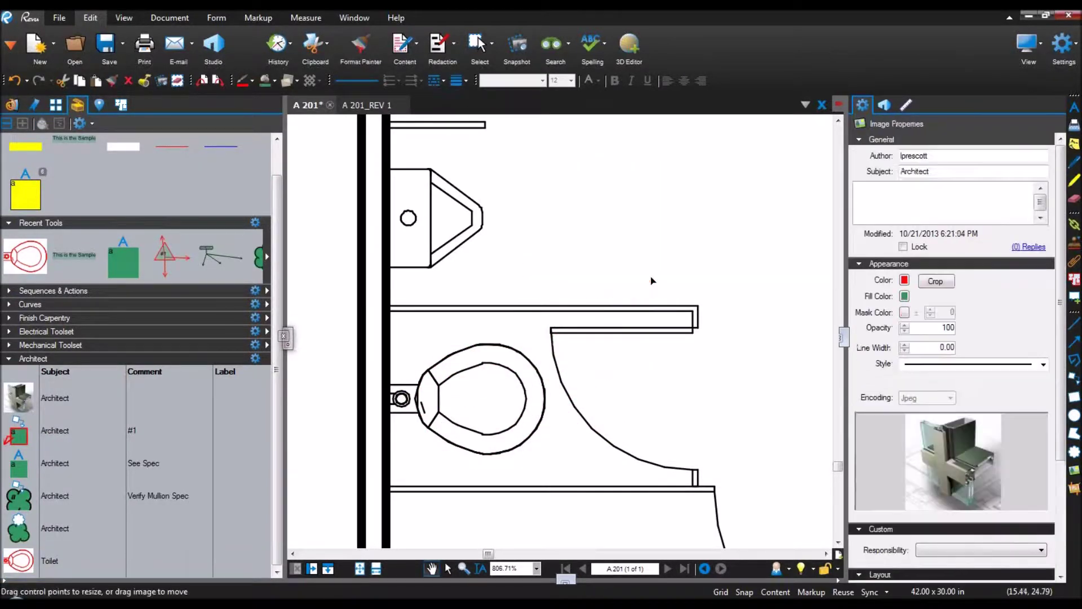
scroll(651, 280, "down", 2)
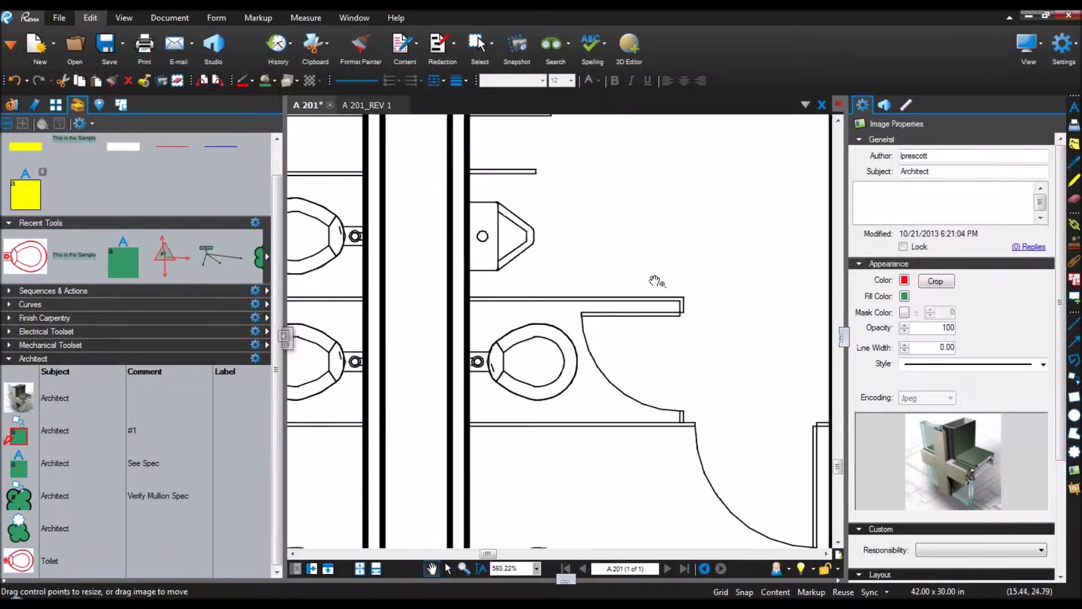
scroll(655, 280, "down", 7)
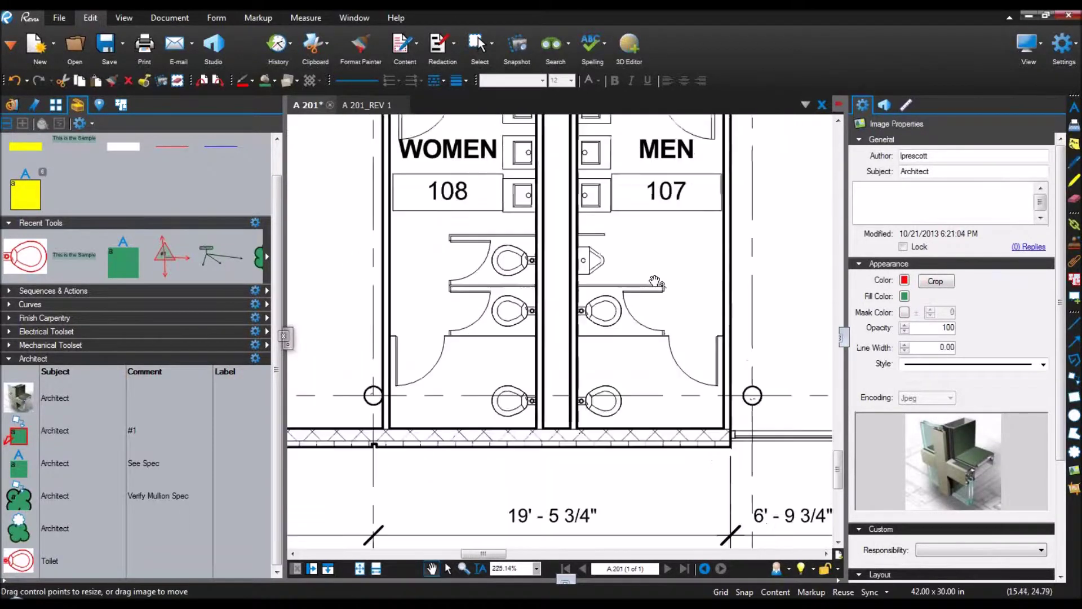
left_click(844, 337)
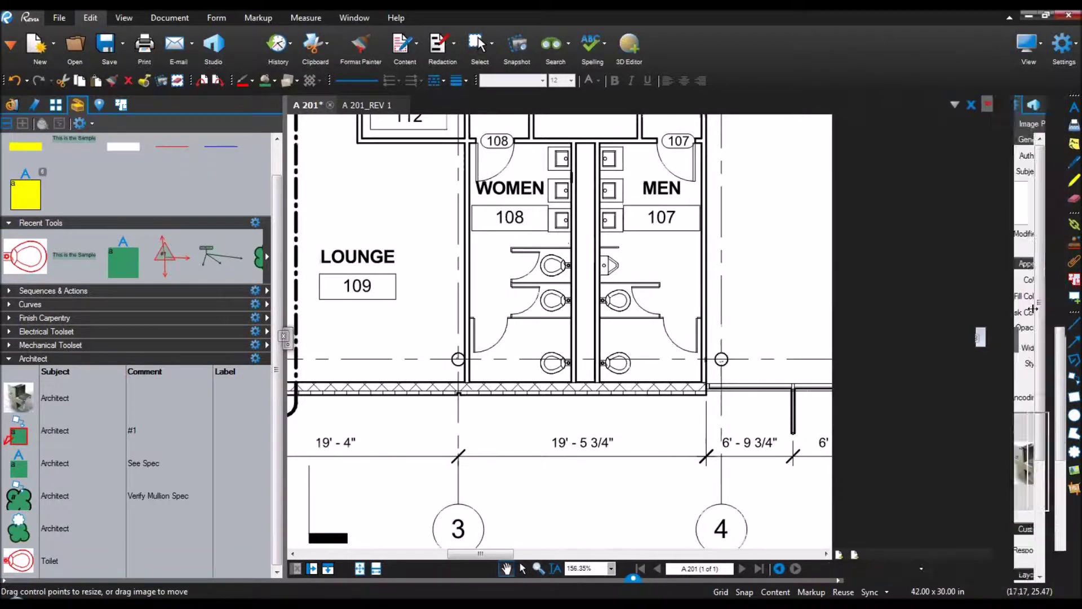
scroll(707, 315, "down", 3)
left_click_drag(780, 262, 589, 410)
scroll(589, 410, "down", 2)
scroll(589, 410, "down", 1)
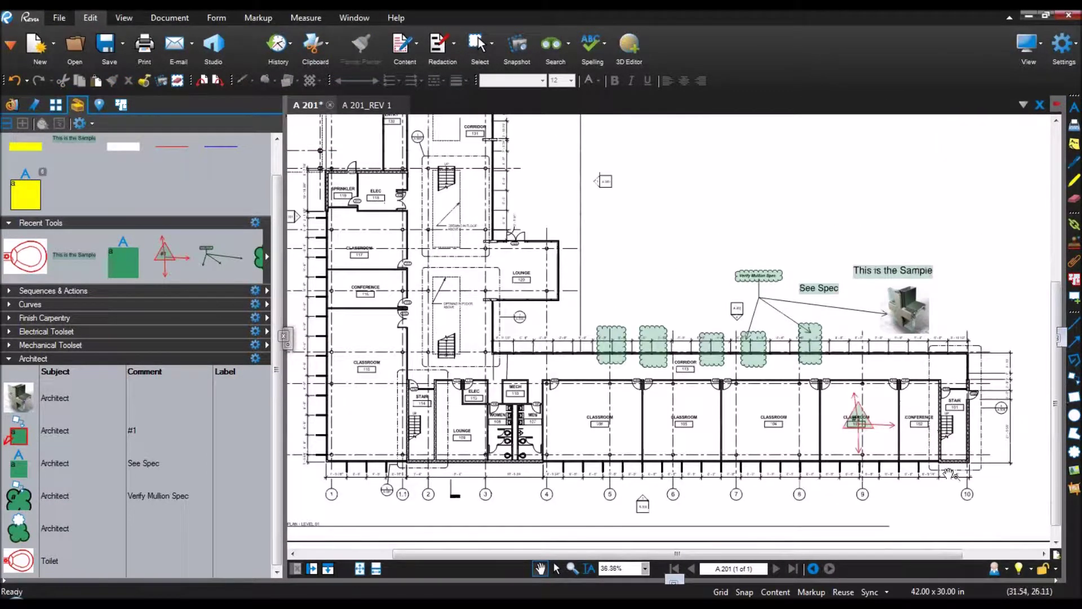
left_click(12, 104)
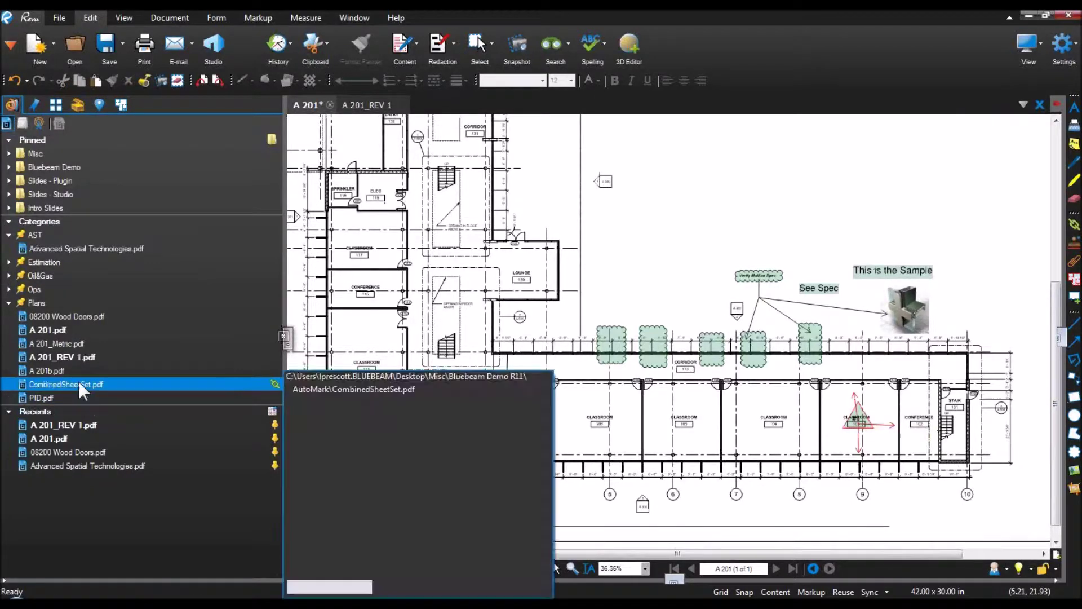
Step: Open CombinedSheetSet.pdf at its A 000 title sheet and collapse the file panel
left_click(79, 382)
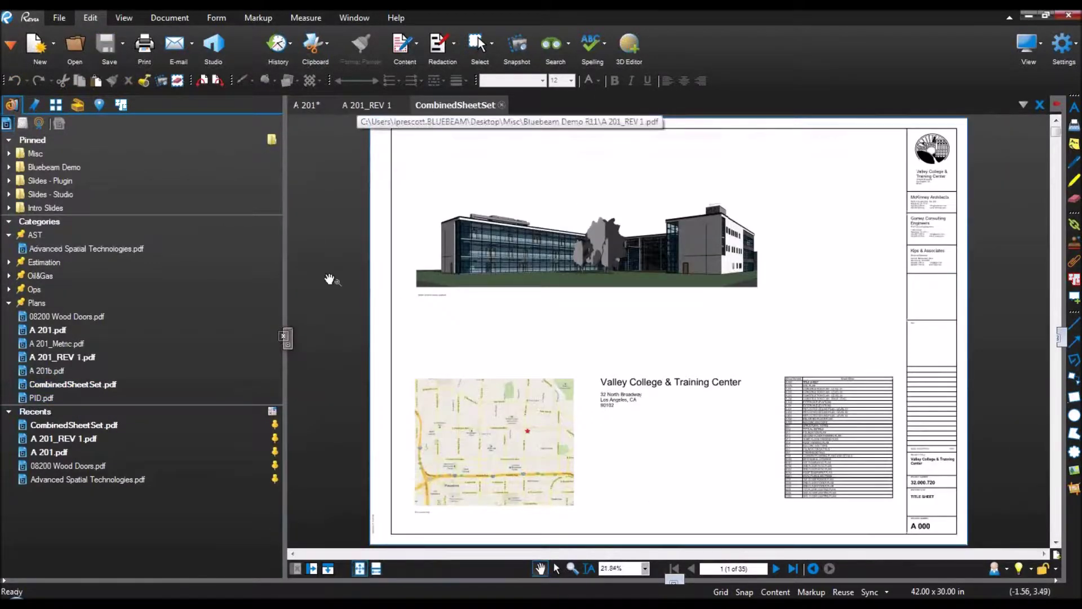
left_click_drag(283, 334, 67, 333)
left_click(66, 333)
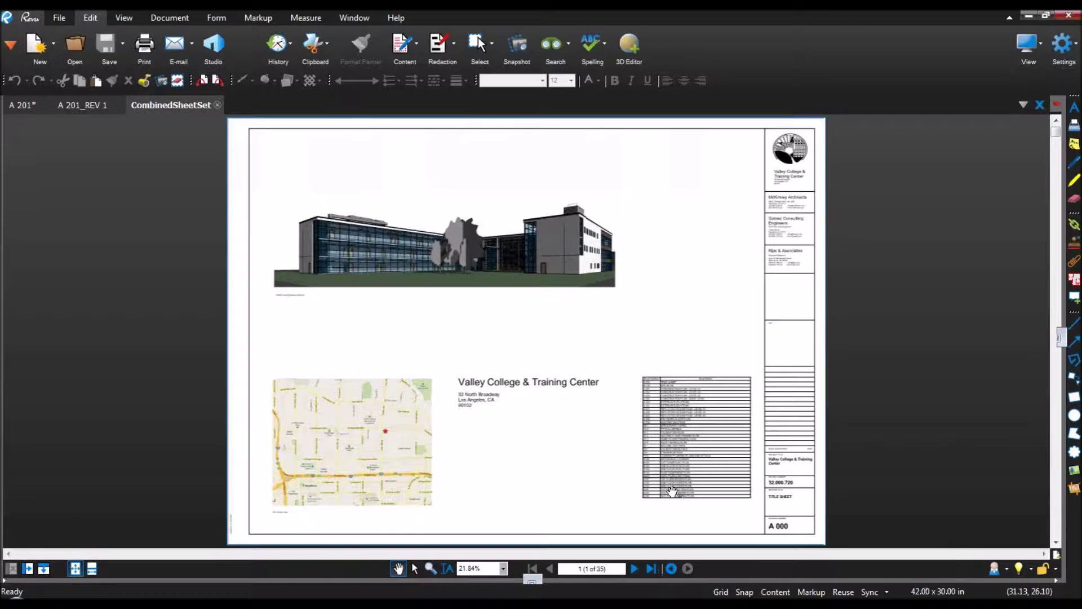
Step: Open and resize the Bookmarks panel, then zoom into the A 000 drawing number in the title block
left_click_drag(2, 300, 261, 321)
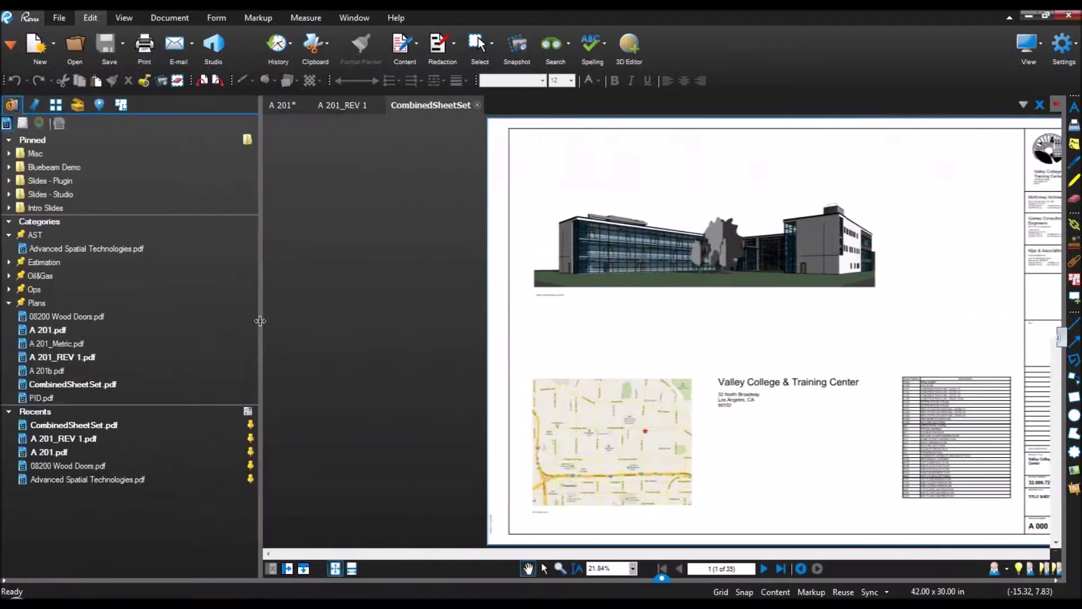
left_click(35, 105)
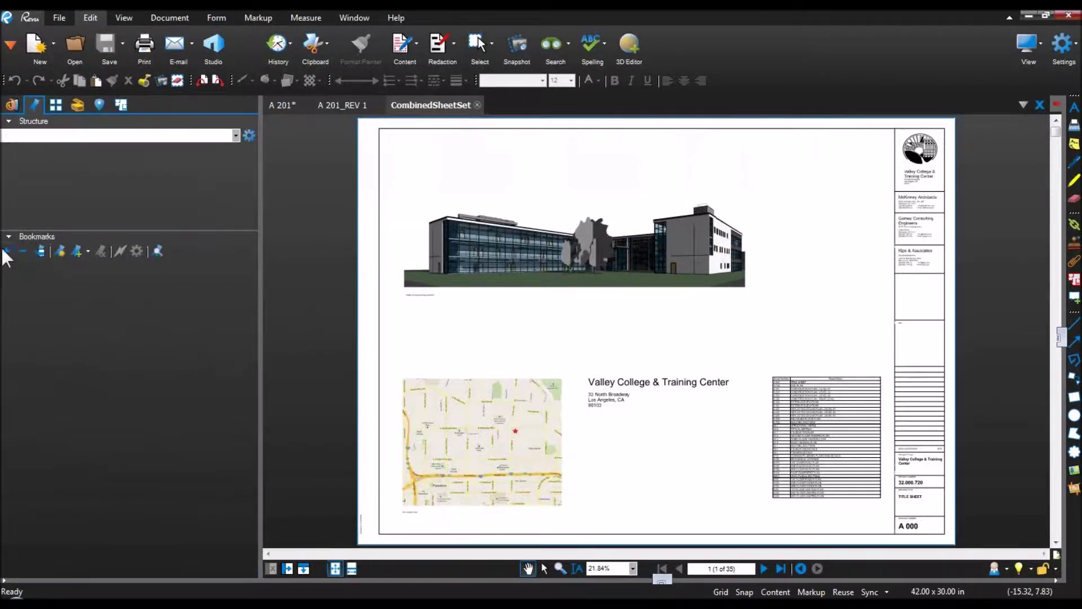
left_click_drag(37, 231, 40, 153)
left_click_drag(260, 366, 202, 367)
scroll(910, 530, "up", 5)
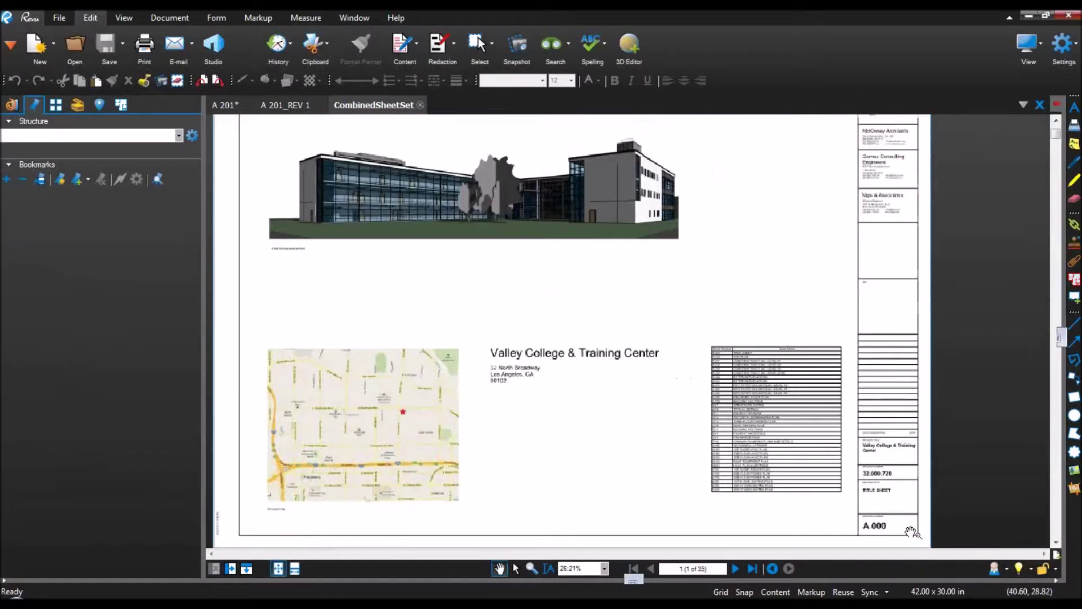
scroll(758, 450, "up", 7)
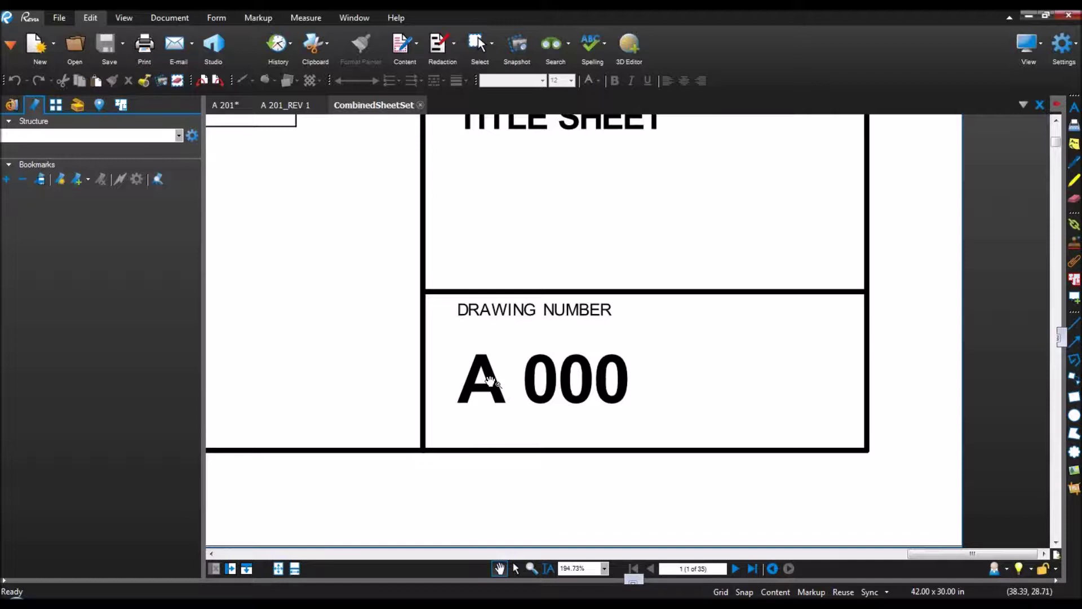
Step: Auto-create bookmarks for all 35 pages from the drawing-number page region, then jump to A 204
left_click(62, 179)
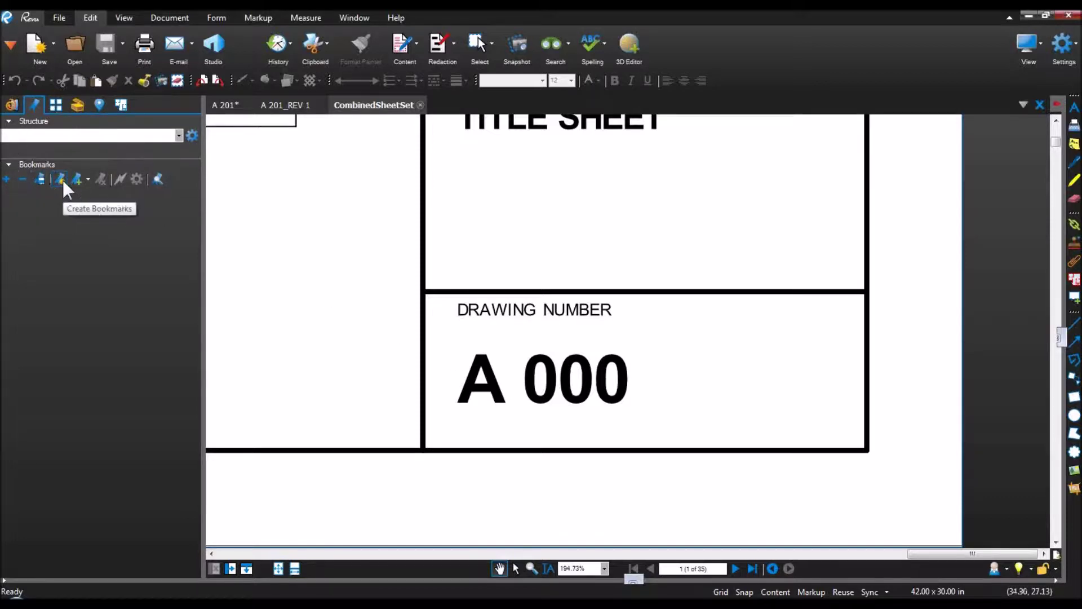
left_click(476, 280)
left_click(527, 278)
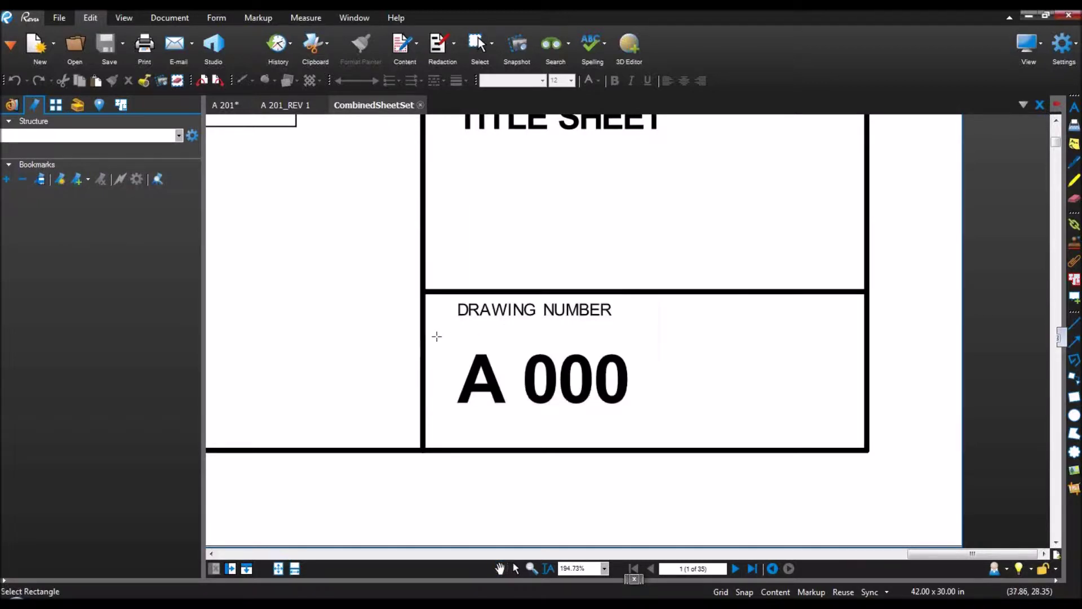
left_click_drag(438, 336, 767, 427)
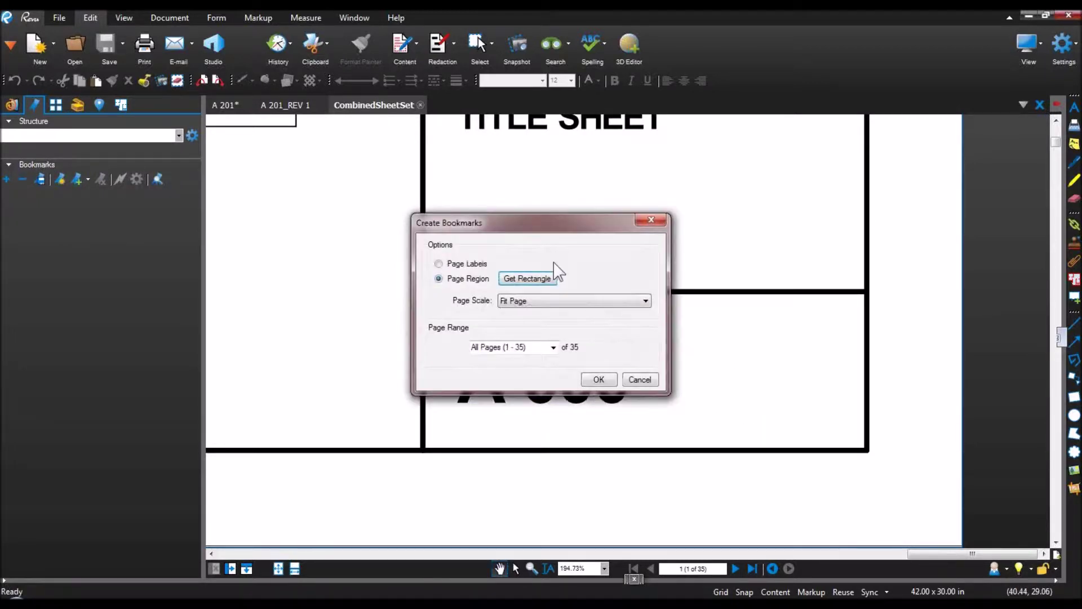
left_click(599, 380)
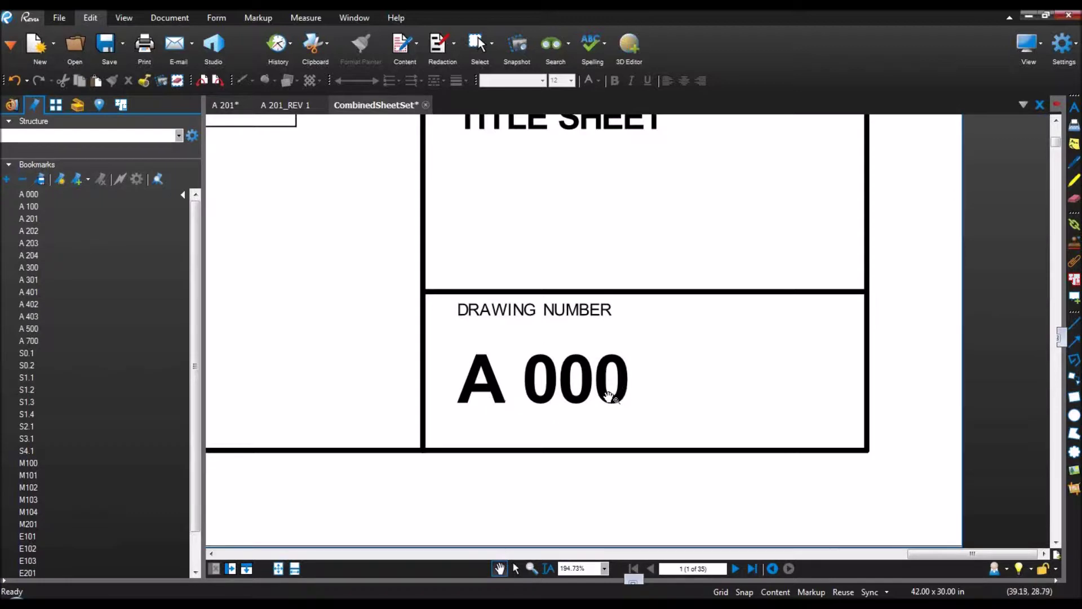
left_click(41, 254)
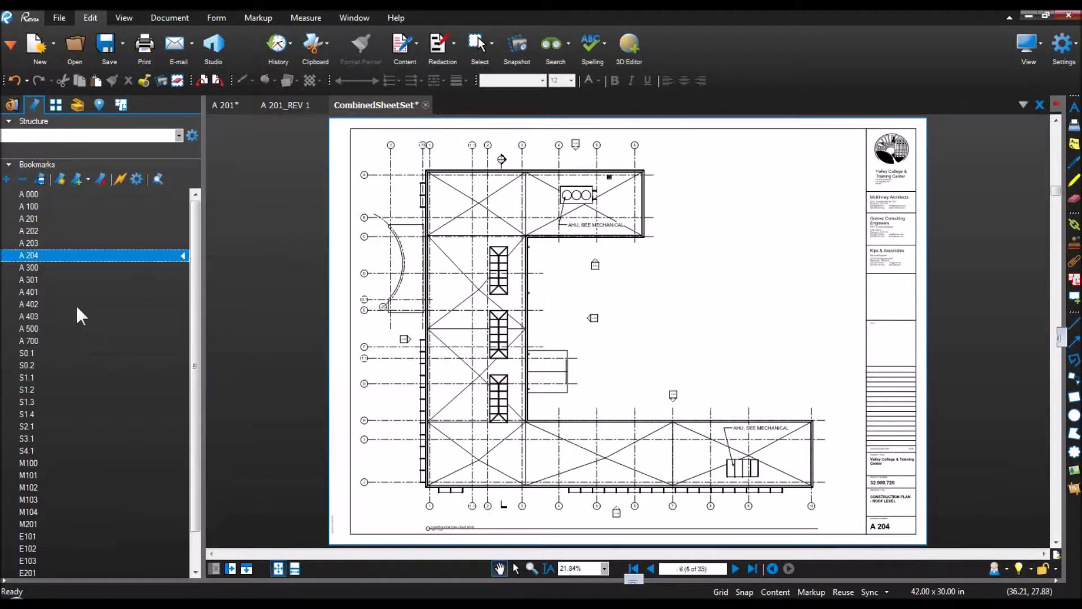
Step: Jump through bookmarks A 402, S1.2, S1.3 and E101, zooming into E101's top grid rows A–C
left_click(68, 304)
left_click(61, 389)
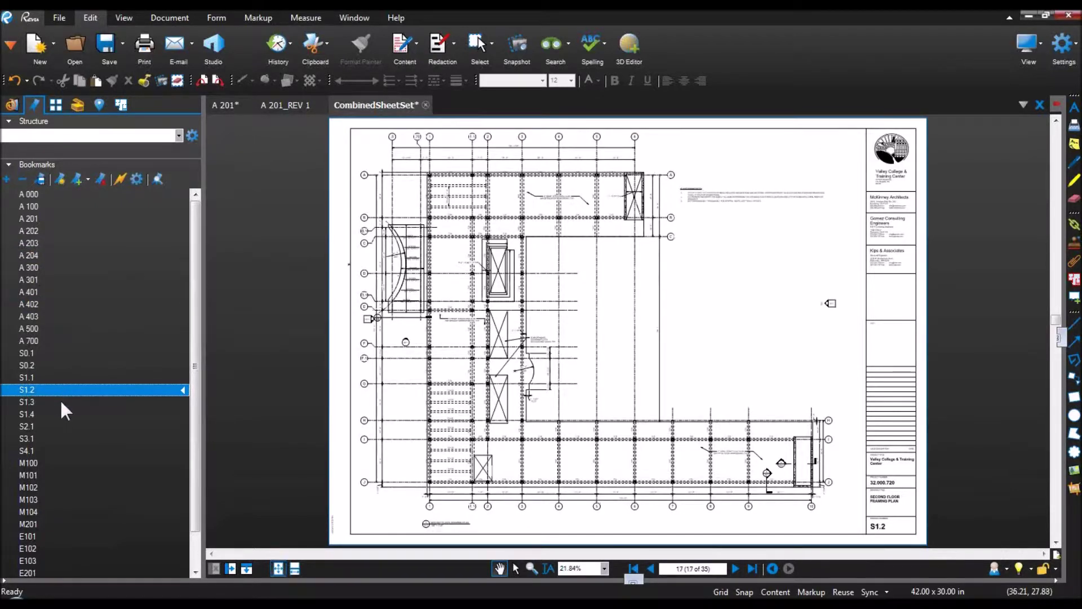
left_click(60, 400)
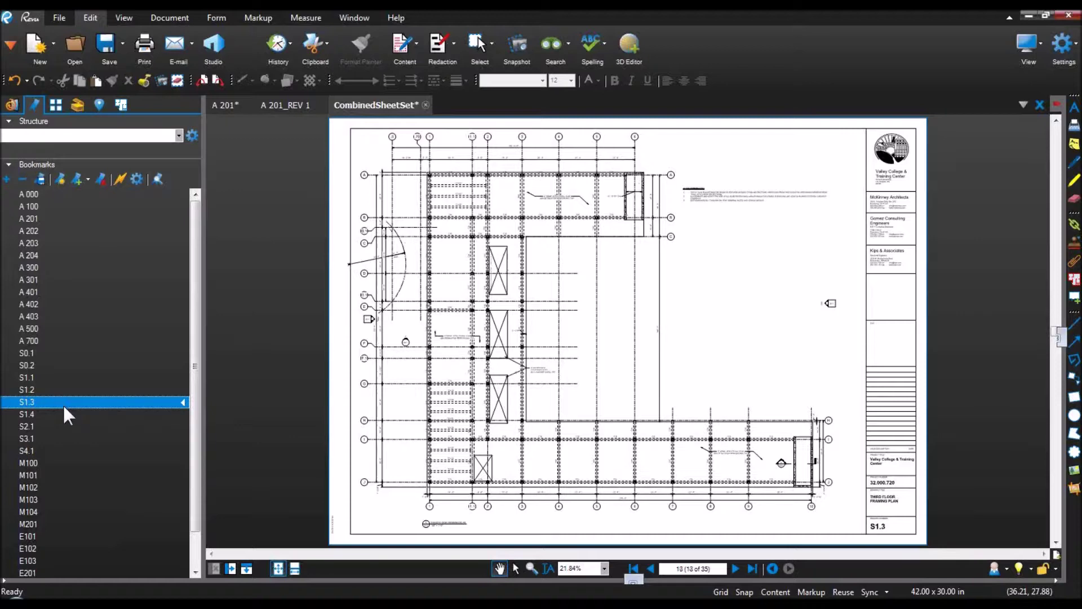
left_click(69, 533)
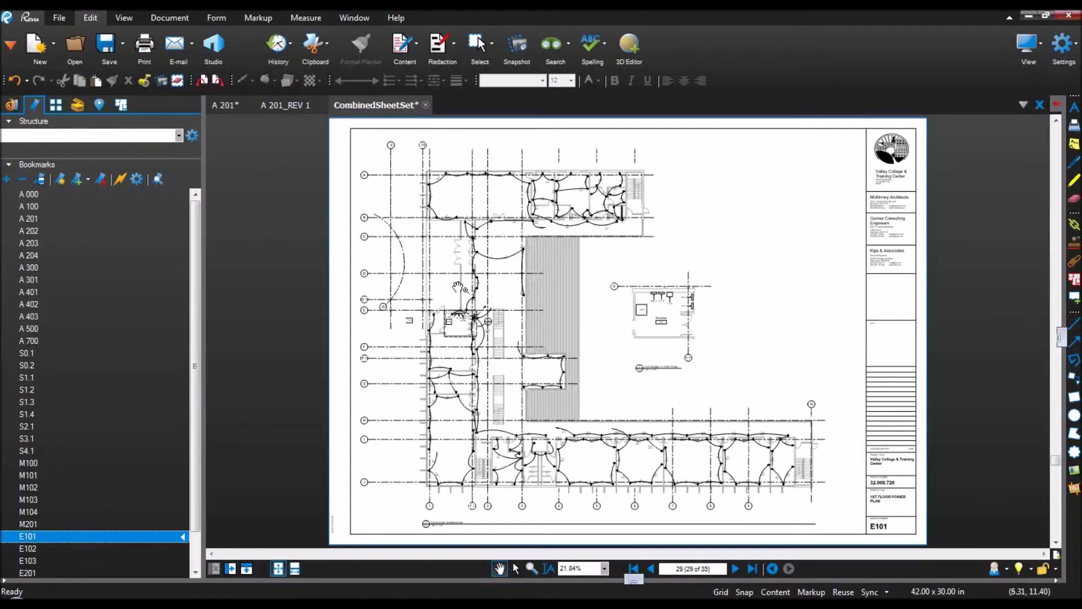
scroll(479, 292, "up", 6)
left_click_drag(473, 201, 506, 433)
left_click_drag(461, 223, 496, 352)
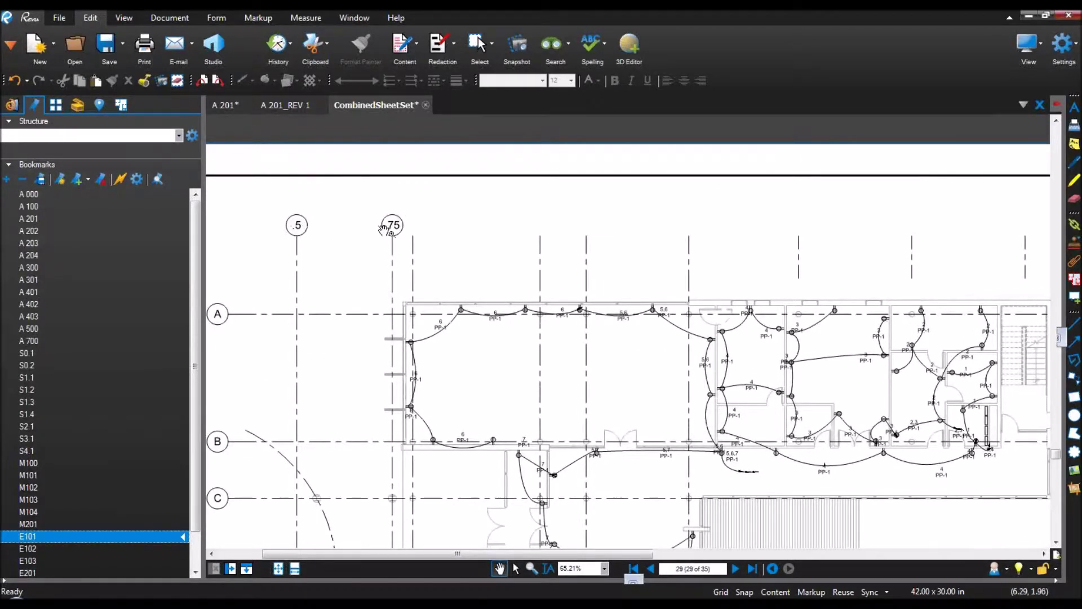
Step: Inspect grid bubbles .5, .75 and 1 on sheet A 201, then return to E101
left_click(39, 220)
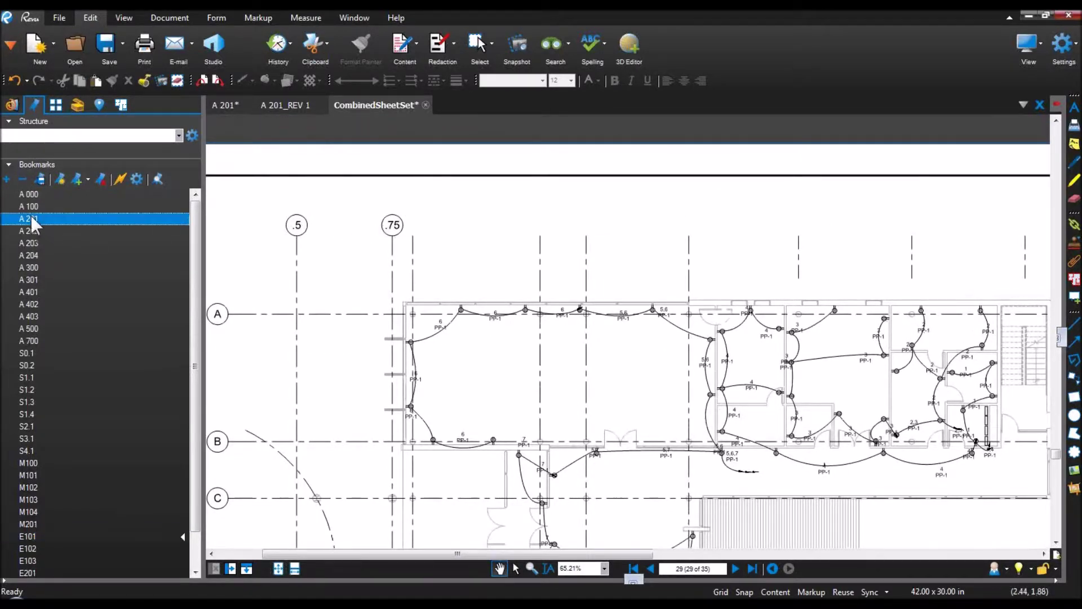
scroll(411, 151, "up", 6)
left_click_drag(444, 206, 521, 291)
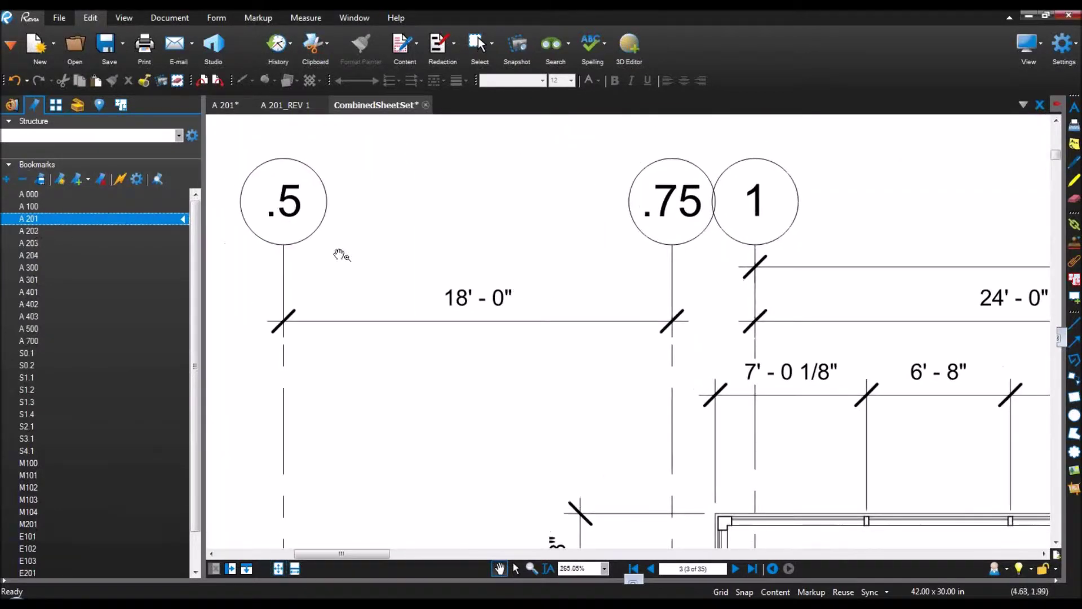
left_click(42, 536)
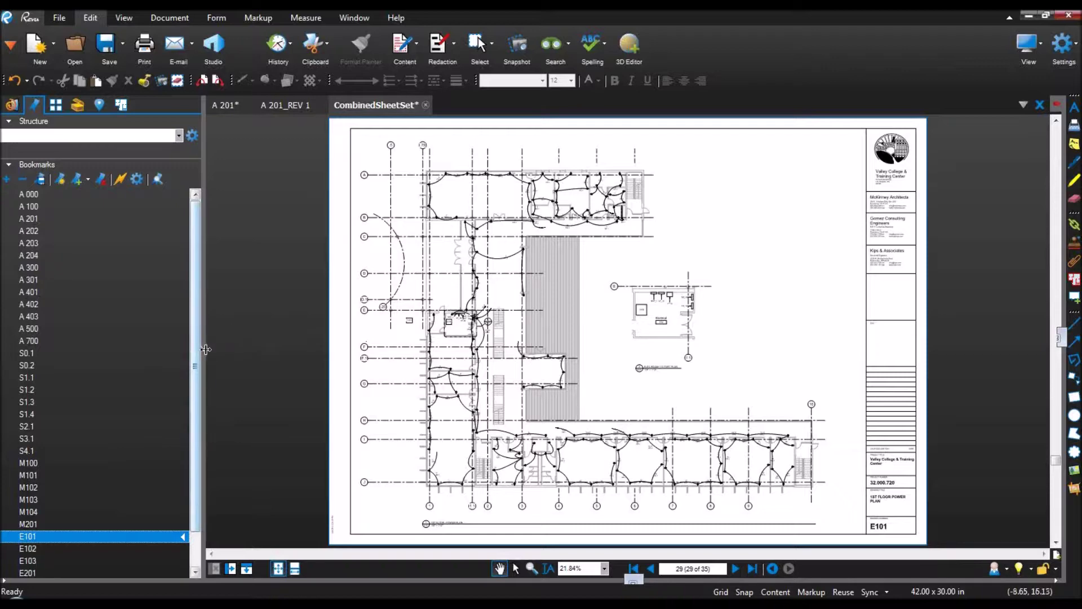
Step: Hide the bookmarks, zoom to the outlet beside 8 PP-1, and bring up the Search panel
left_click_drag(203, 348, 101, 358)
scroll(405, 367, "up", 6)
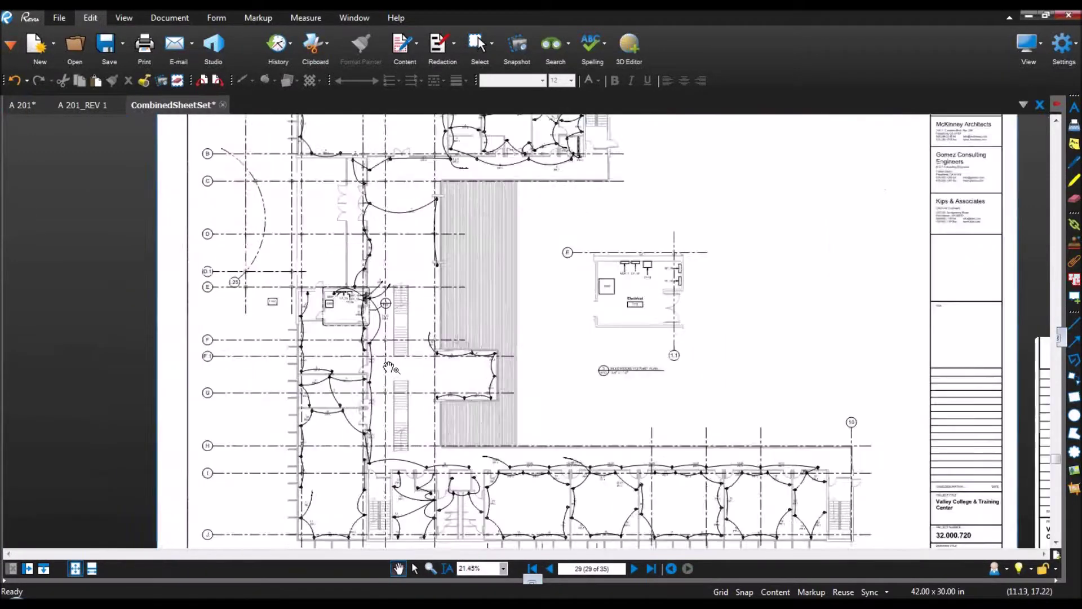
scroll(366, 327, "up", 9)
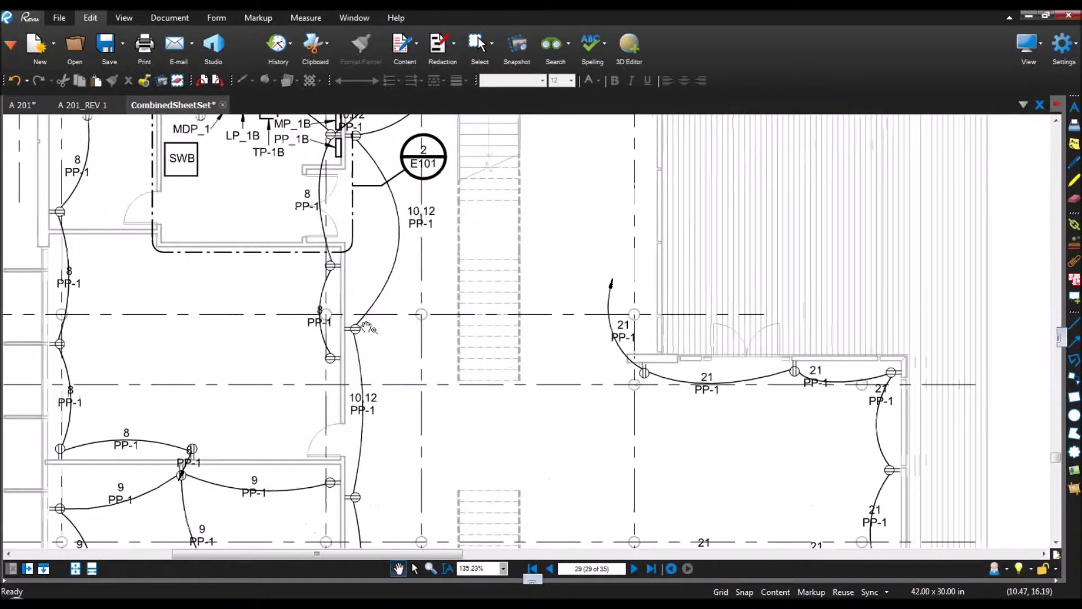
left_click_drag(361, 354, 589, 344)
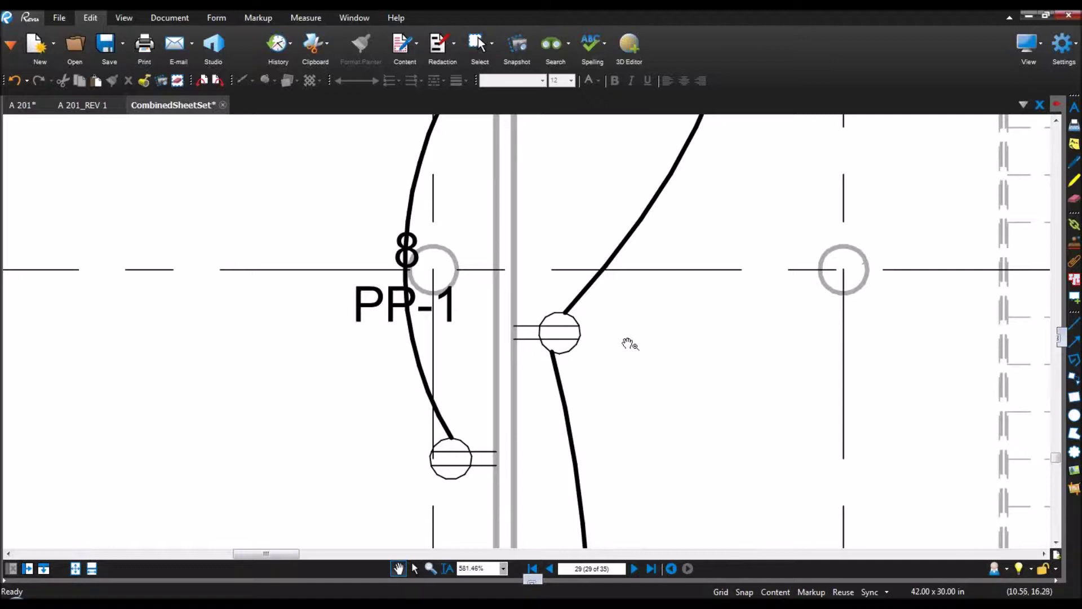
left_click(11, 46)
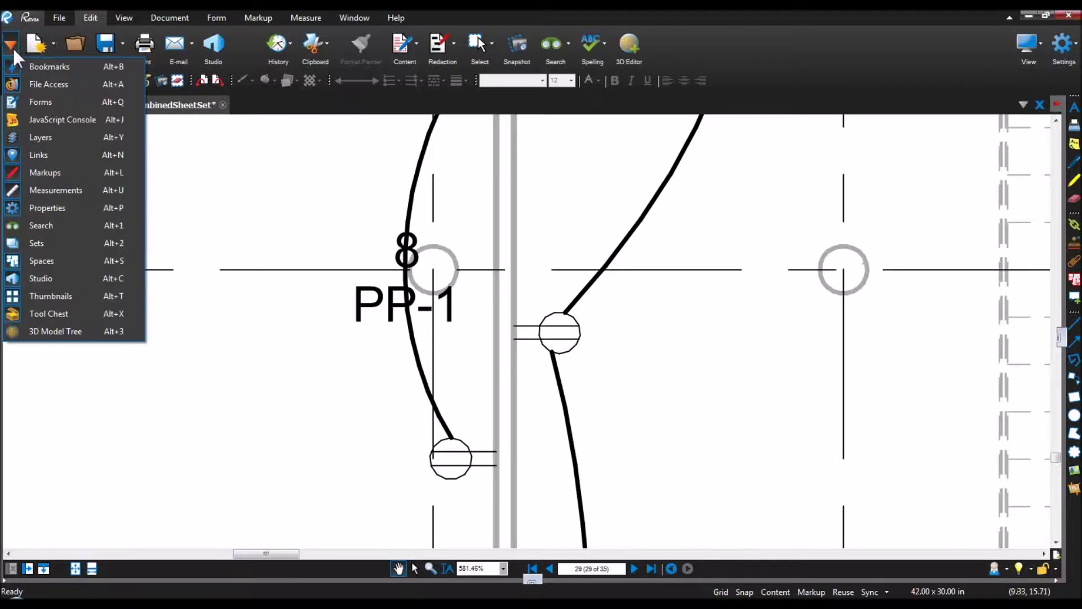
left_click(64, 225)
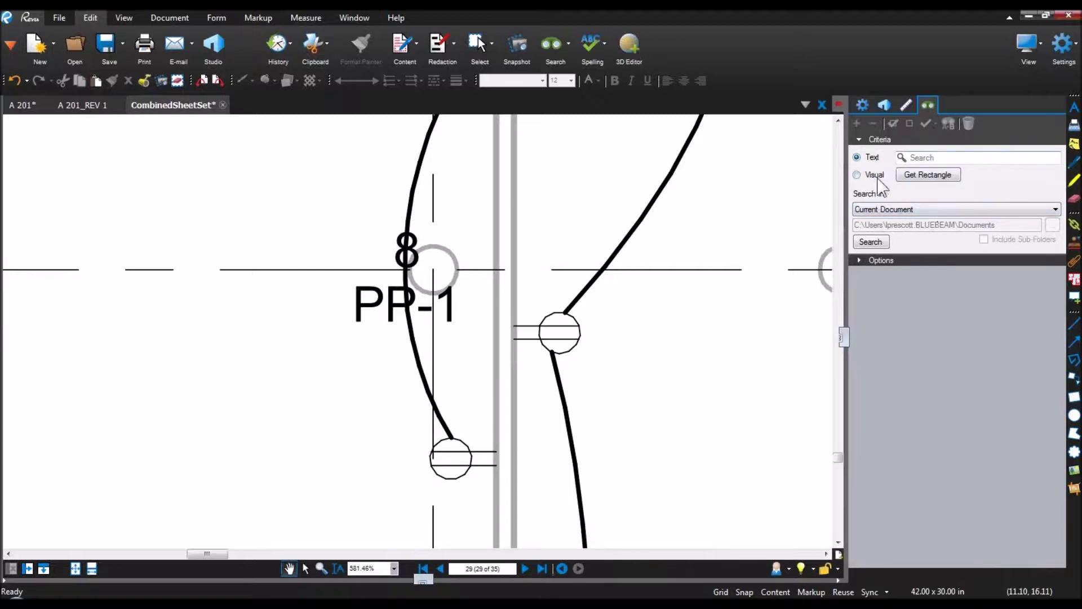
Step: Switch the search to Visual and box the outlet symbol as the search template
left_click(857, 175)
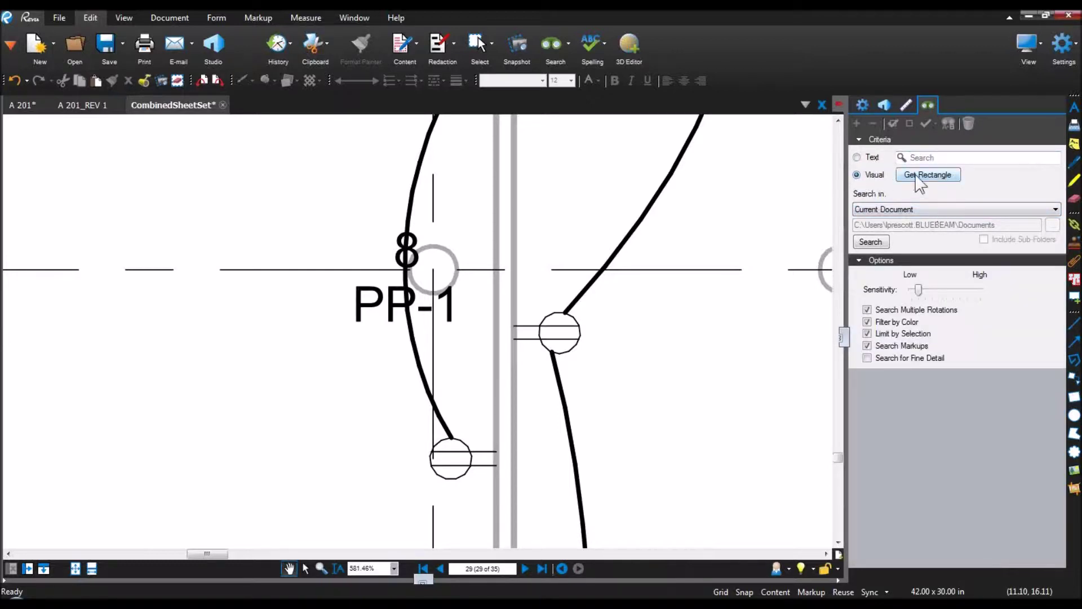
left_click(916, 175)
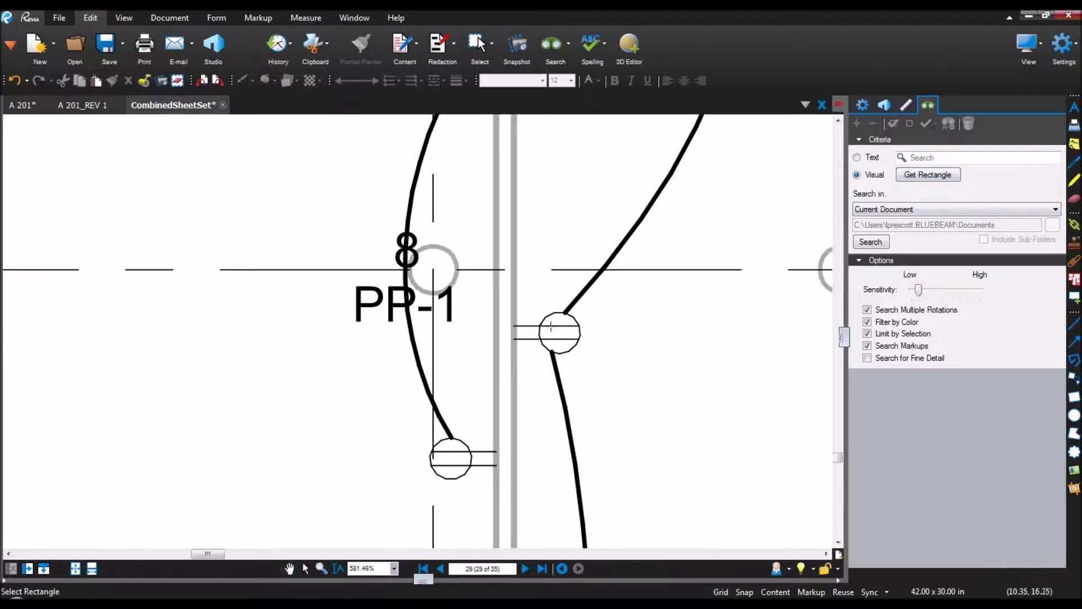
scroll(551, 326, "up", 4)
scroll(551, 327, "up", 2)
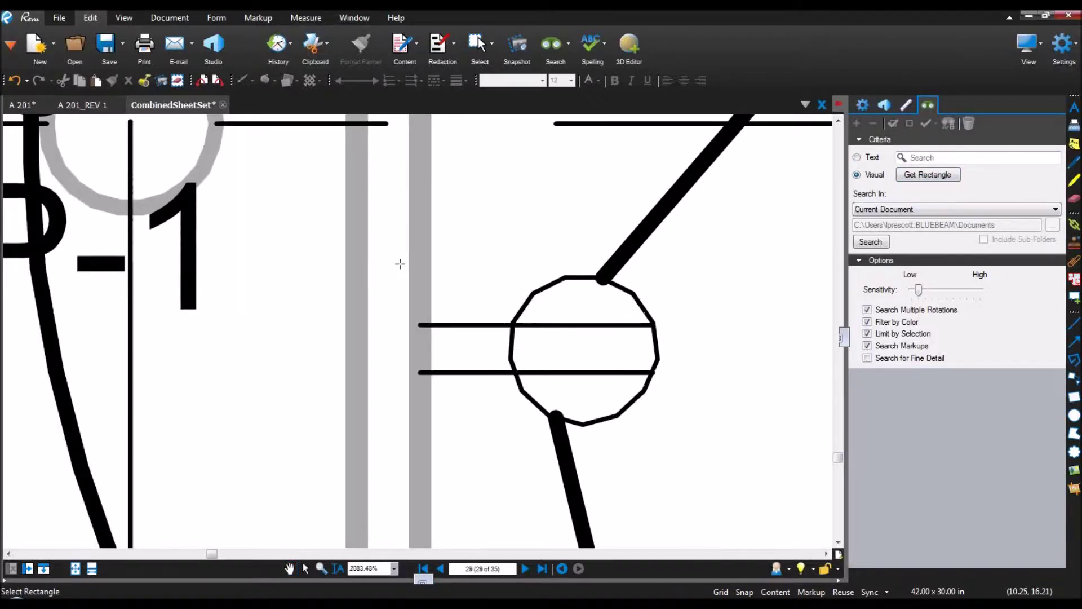
left_click_drag(401, 264, 671, 436)
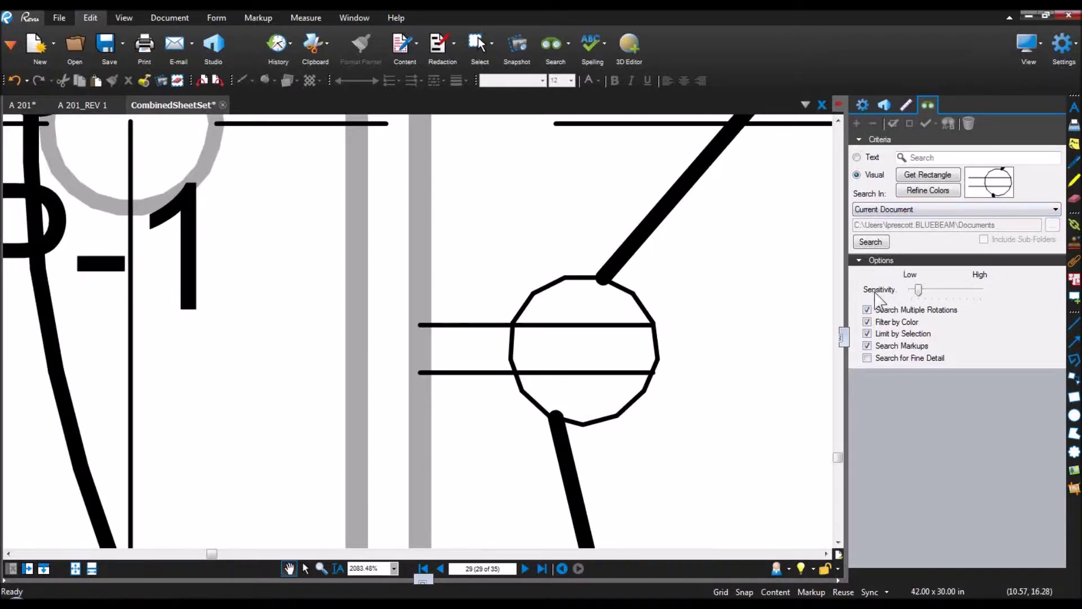
Step: Nudge the Sensitivity slider, leave Limit by Selection unchecked, and open Refine Colors for the template
mouse_move(919, 290)
left_mouse_down()
mouse_move(974, 290)
mouse_move(913, 291)
left_mouse_up()
left_click(868, 333)
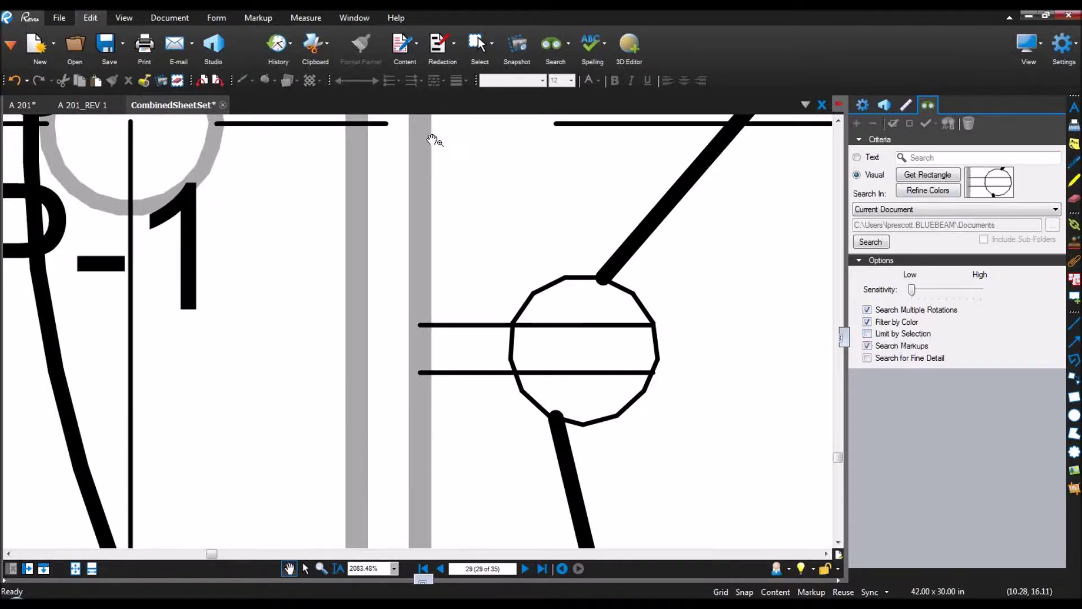
left_click(867, 334)
left_click(867, 334)
scroll(436, 335, "up", 5)
scroll(440, 317, "down", 4)
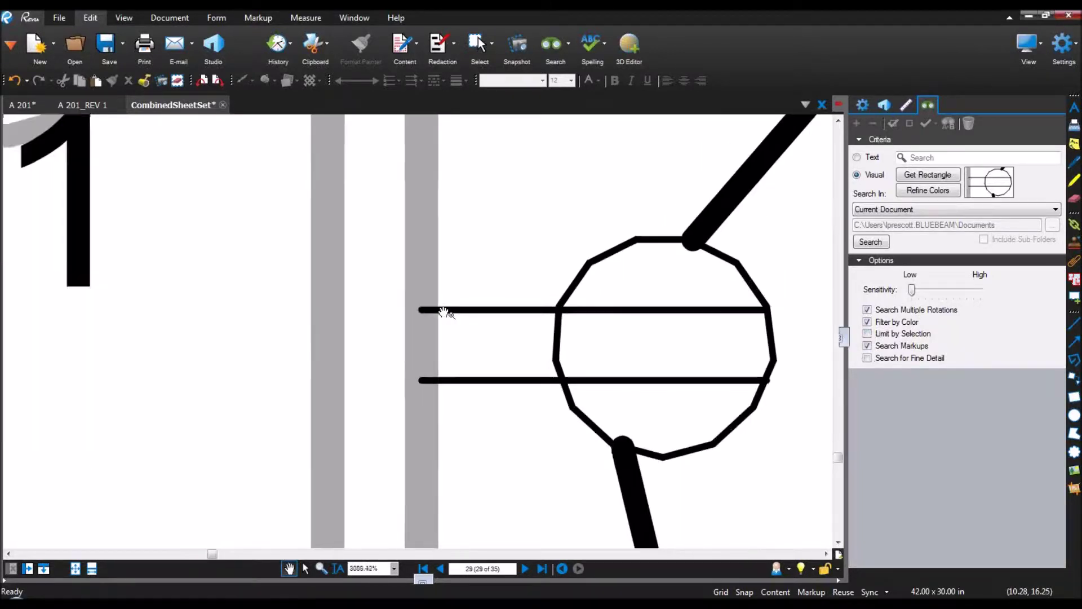
scroll(611, 262, "up", 4)
scroll(612, 265, "down", 4)
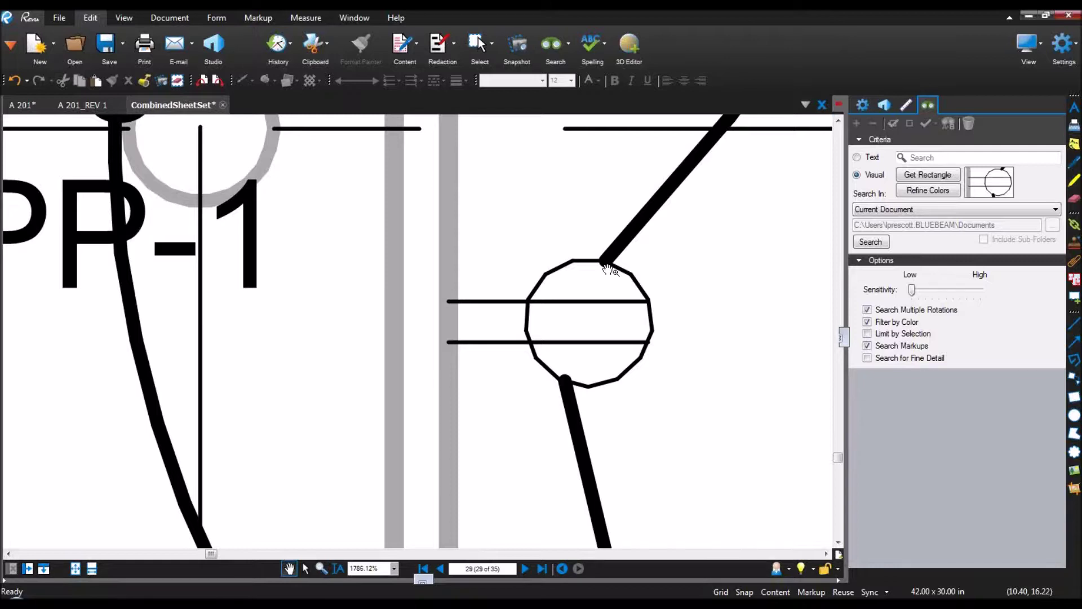
left_click(928, 190)
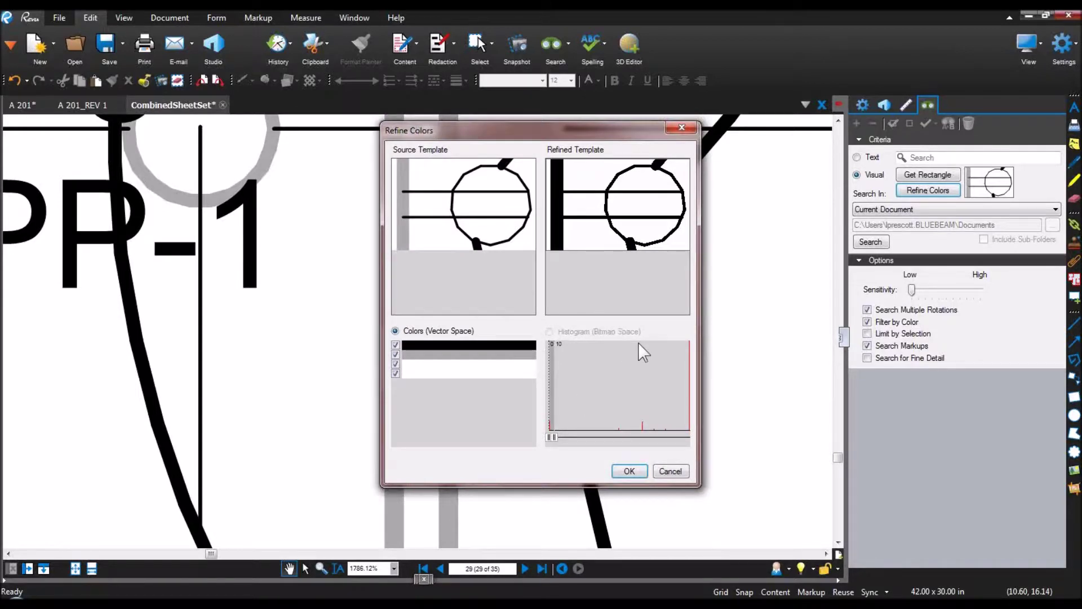
Step: Try excluding the grey colour in Refine Colors, cancel it, and re-enable Limit by Selection
left_click(396, 354)
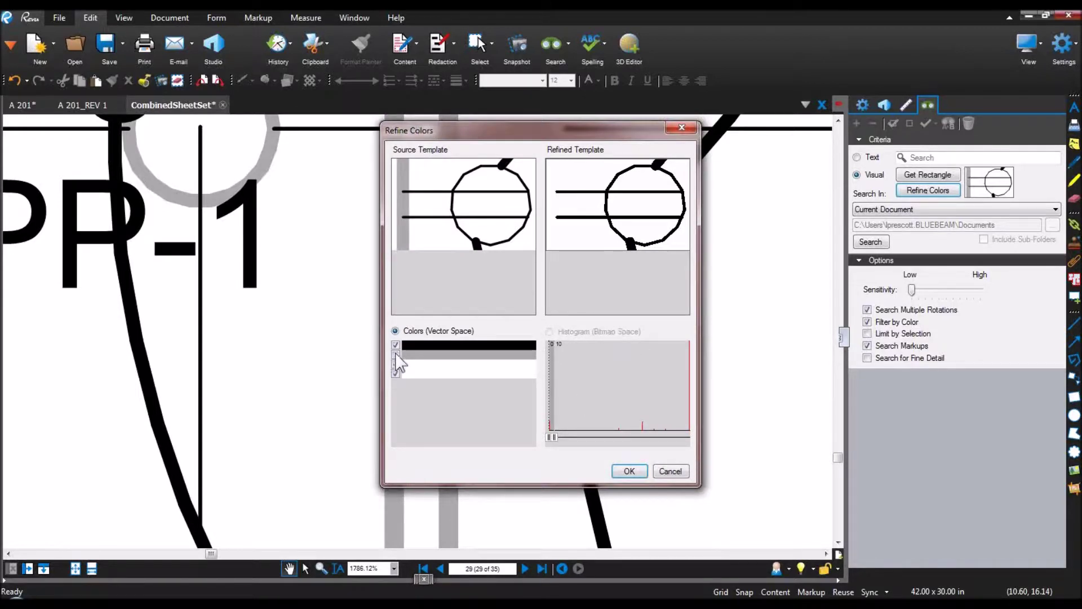
left_click(396, 354)
left_click(396, 354)
left_click(669, 470)
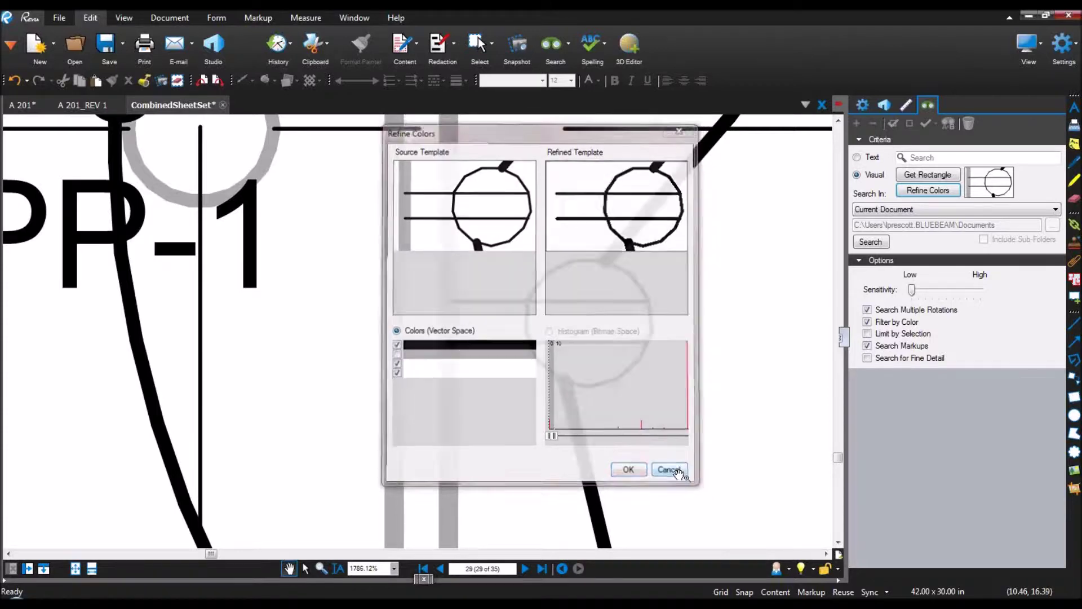
left_click(867, 334)
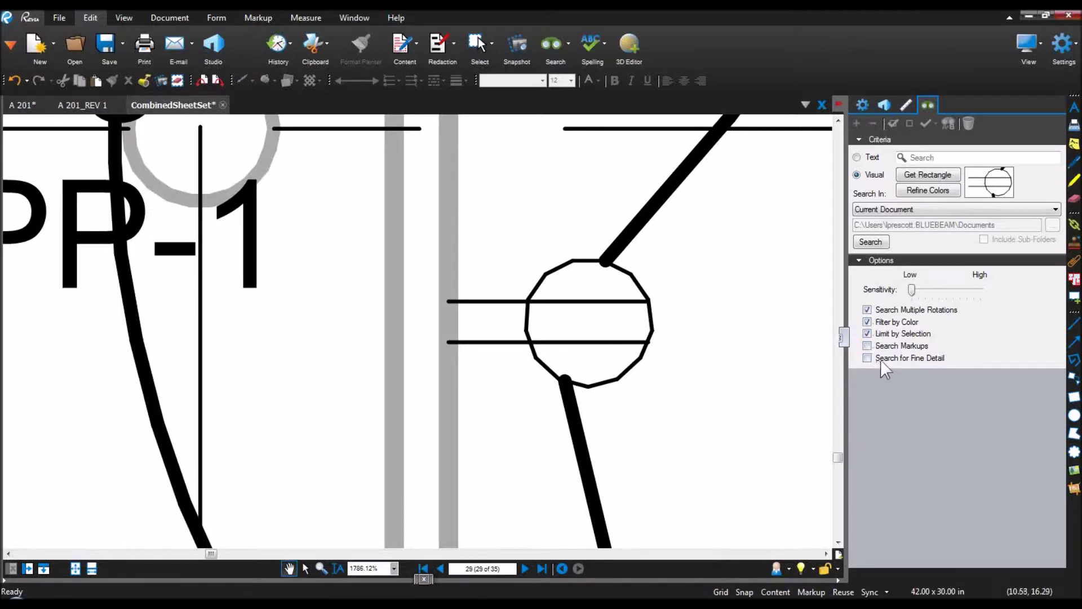
Step: Cancel the document-wide search and rerun the visual search on Current Page (29) only
left_click(866, 209)
left_click(952, 438)
left_click(871, 241)
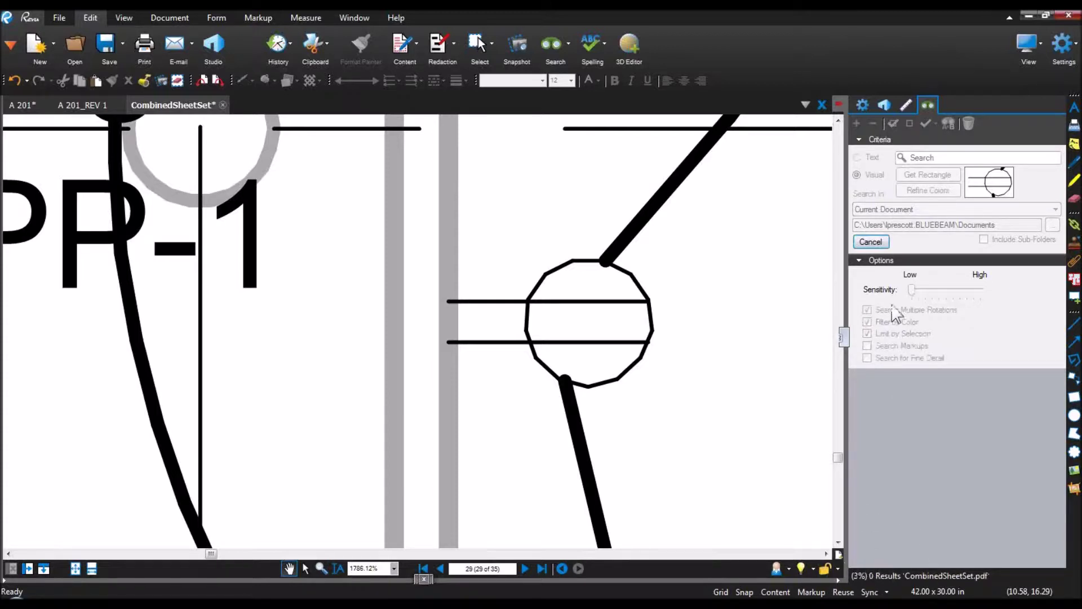
left_click(870, 242)
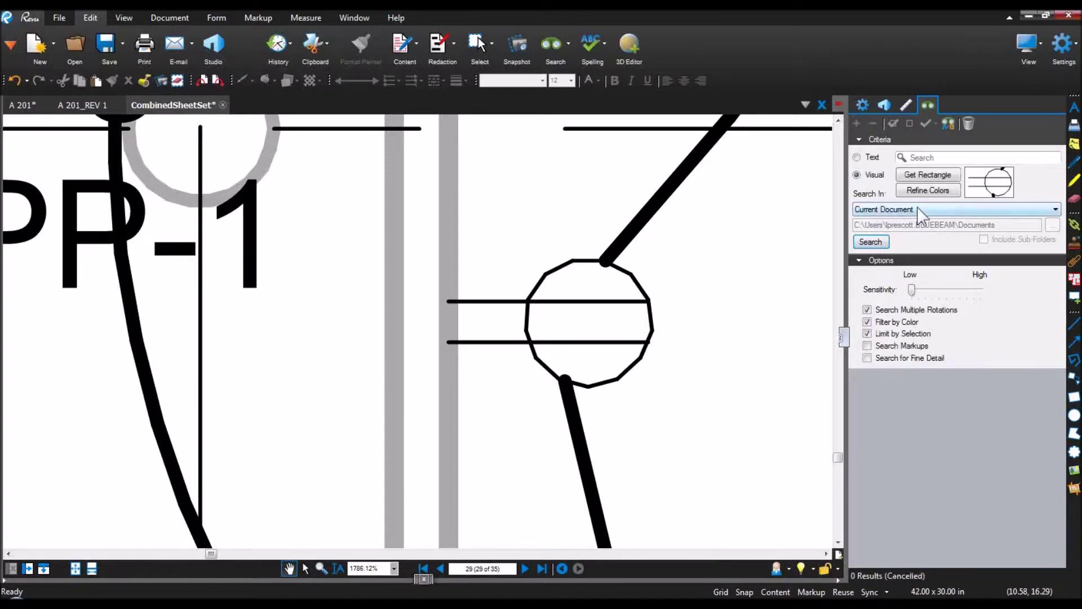
left_click(918, 213)
left_click(919, 230)
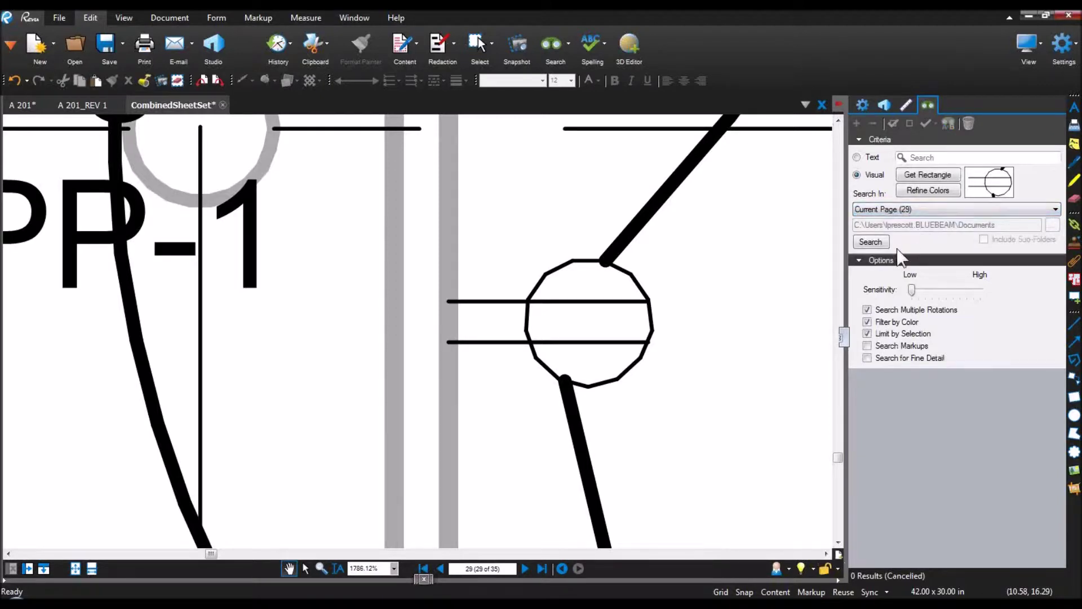
left_click(879, 242)
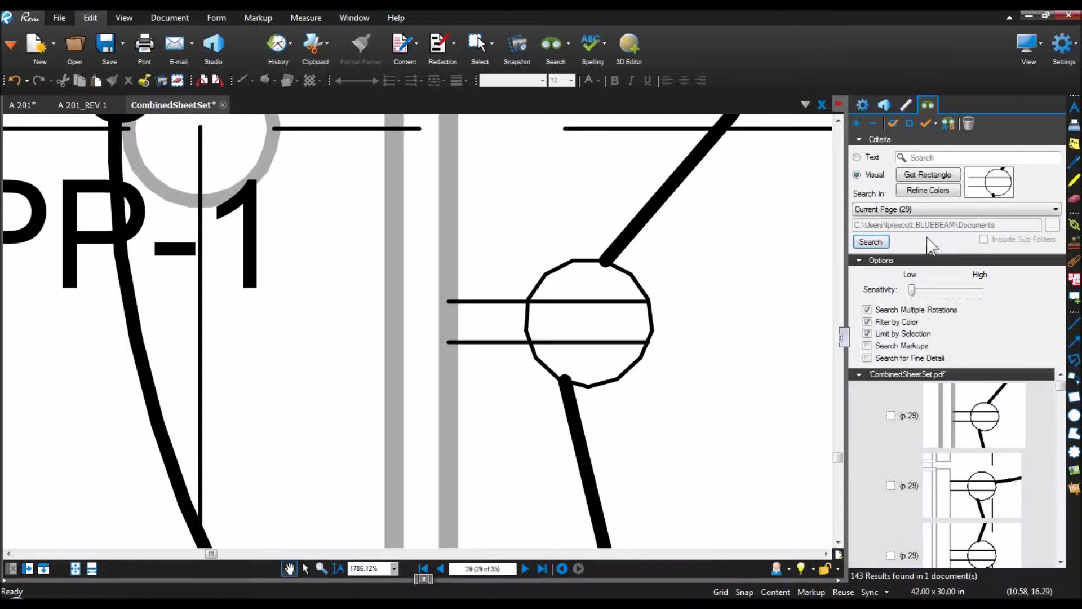
Step: Keep the search scoped to page 29 and collapse Options to enlarge the results list
left_click(940, 208)
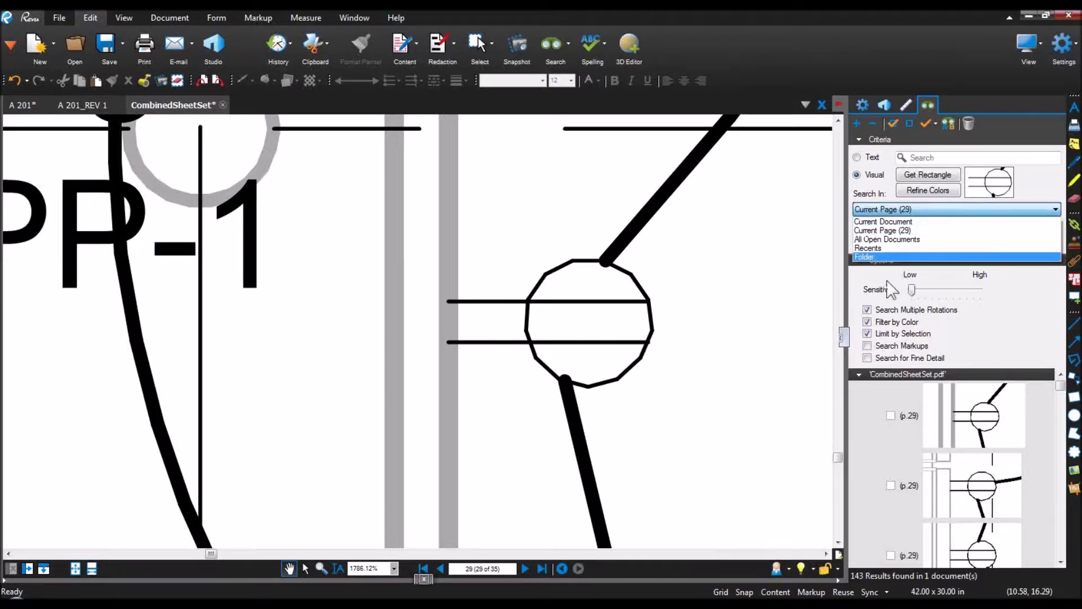
left_click(872, 279)
left_click(862, 262)
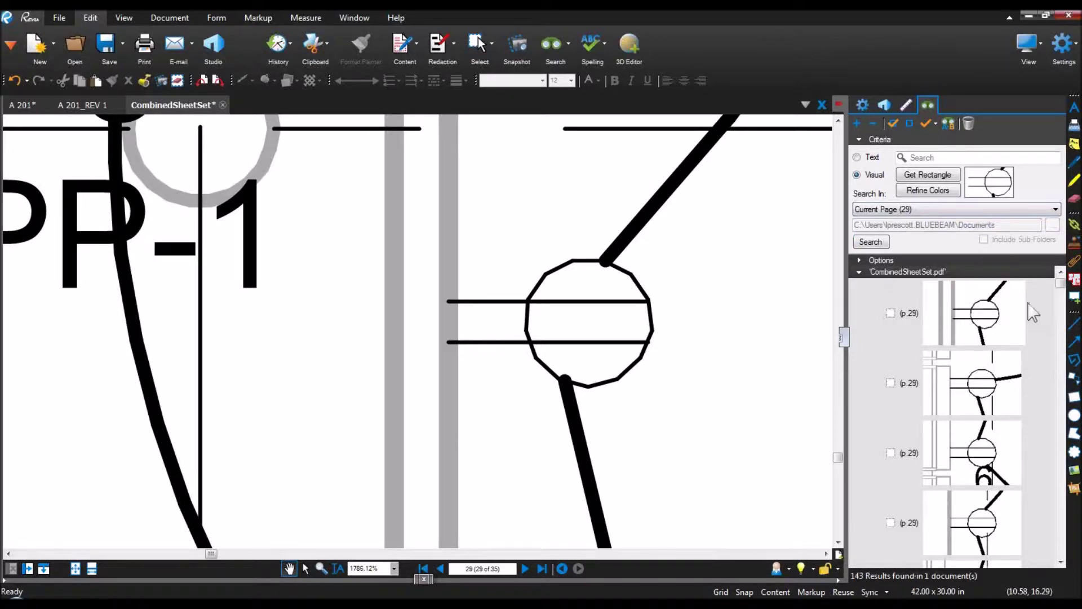
left_click_drag(1063, 293, 1065, 516)
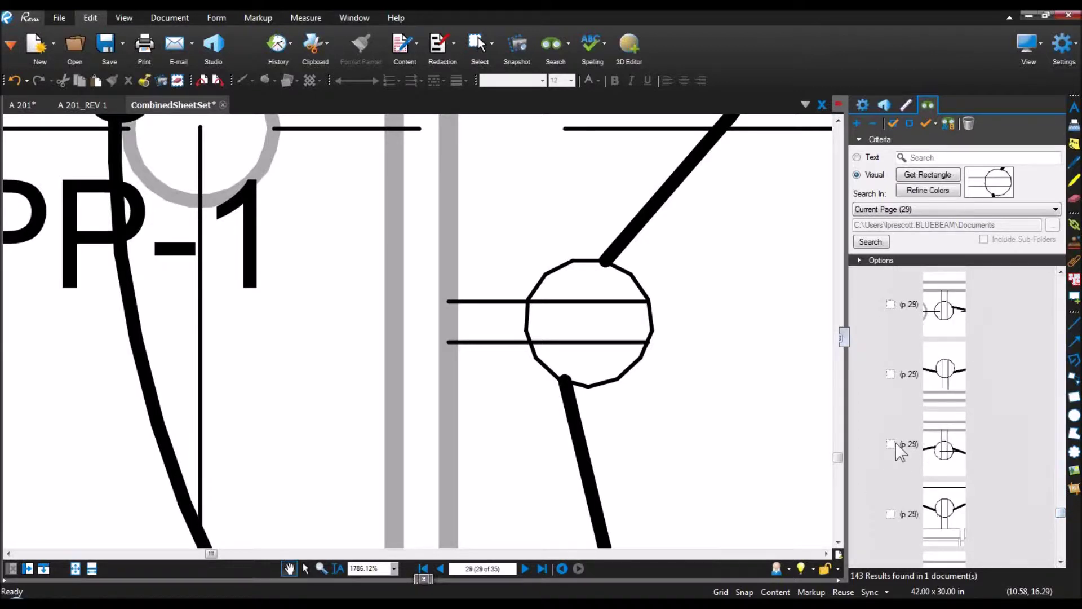
Step: Check several matches to preview them, then check all 143 results at once
left_click(892, 444)
left_click(891, 375)
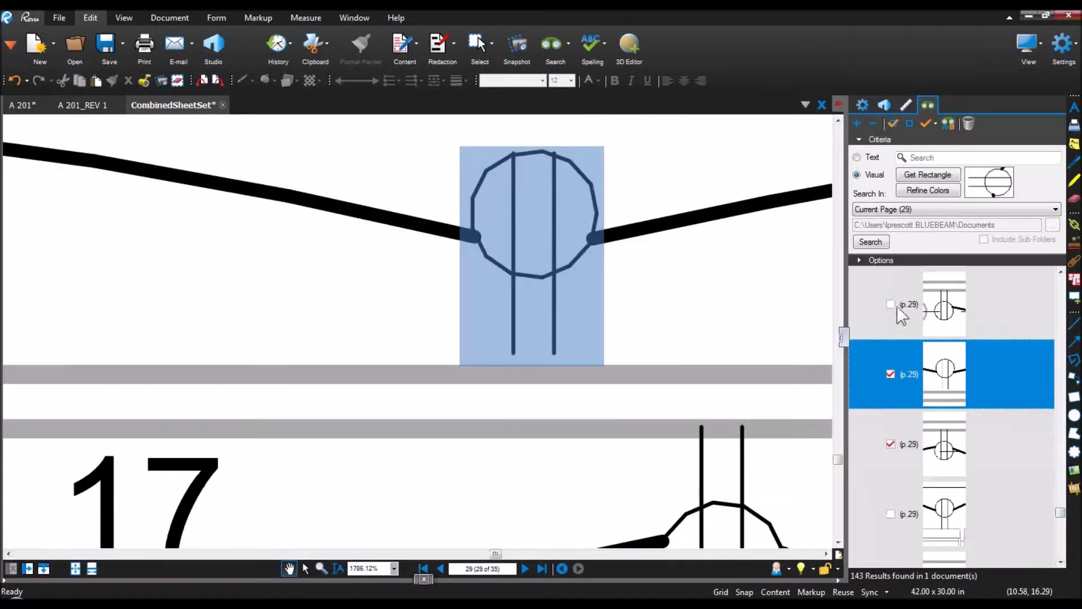
left_click(891, 304)
left_click(890, 514)
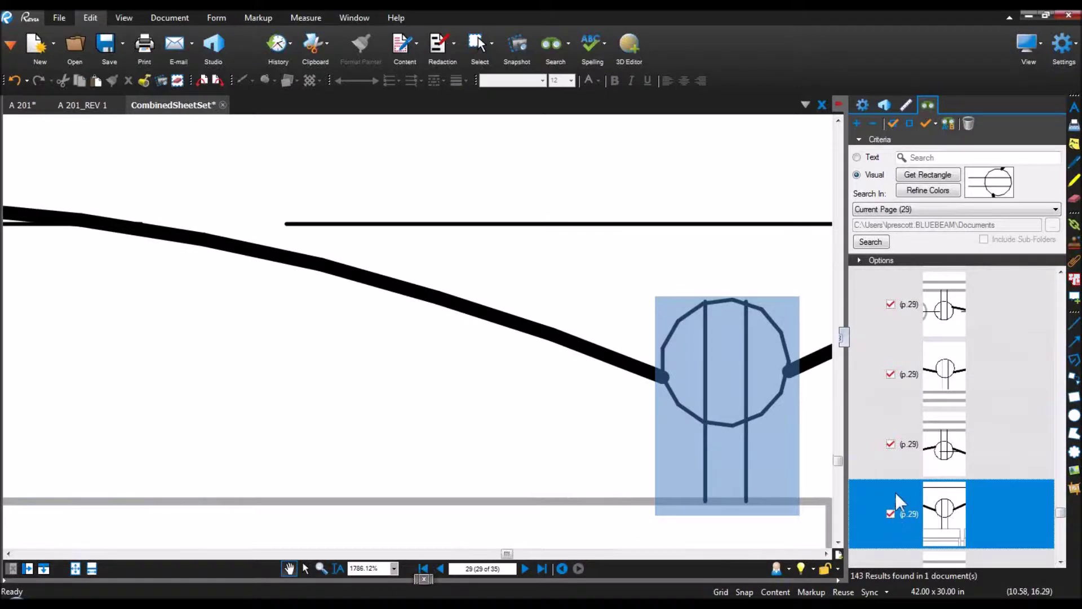
scroll(895, 487, "down", 2)
left_click(891, 474)
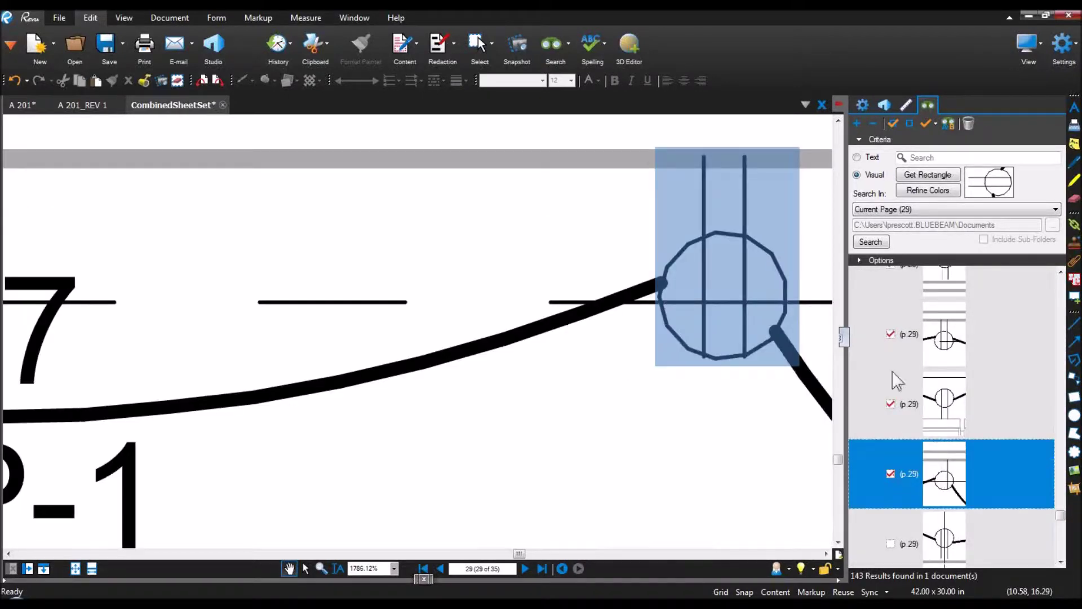
left_click(893, 123)
scroll(922, 322, "down", 5)
Step: Apply a Count measurement to all checked outlet matches
scroll(917, 336, "down", 5)
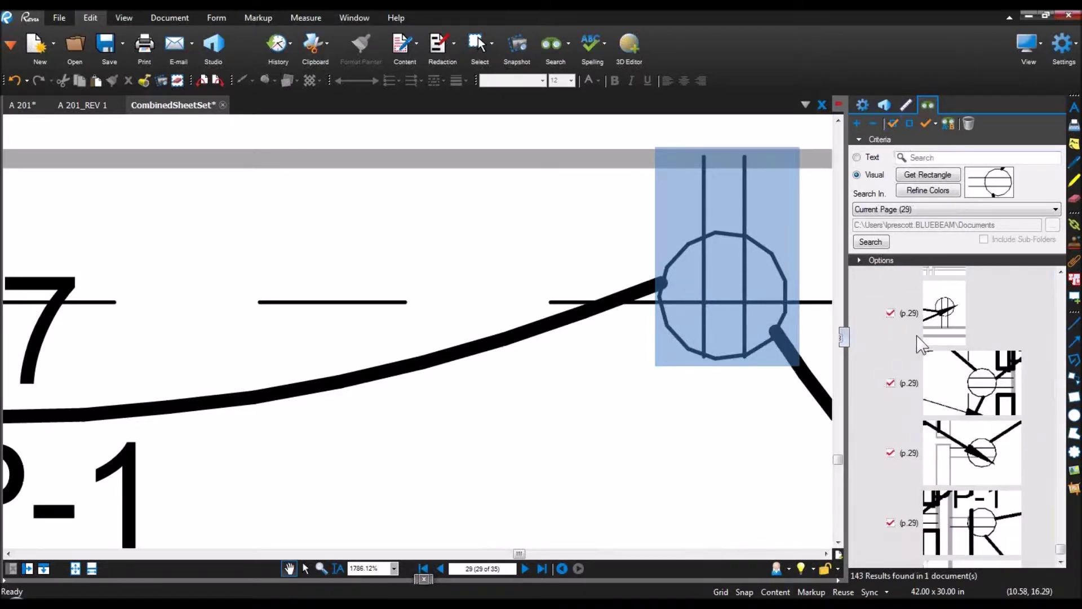
left_click(932, 123)
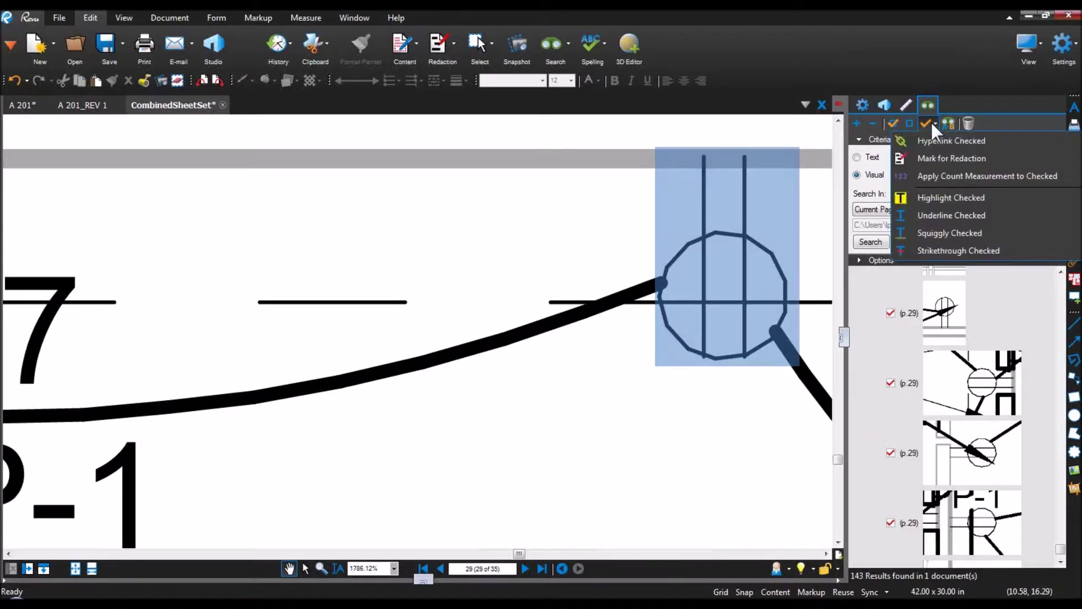
left_click(944, 178)
Step: Zoom and pan around E101 to review the red check marks and reveal the markups list
scroll(443, 293, "down", 10)
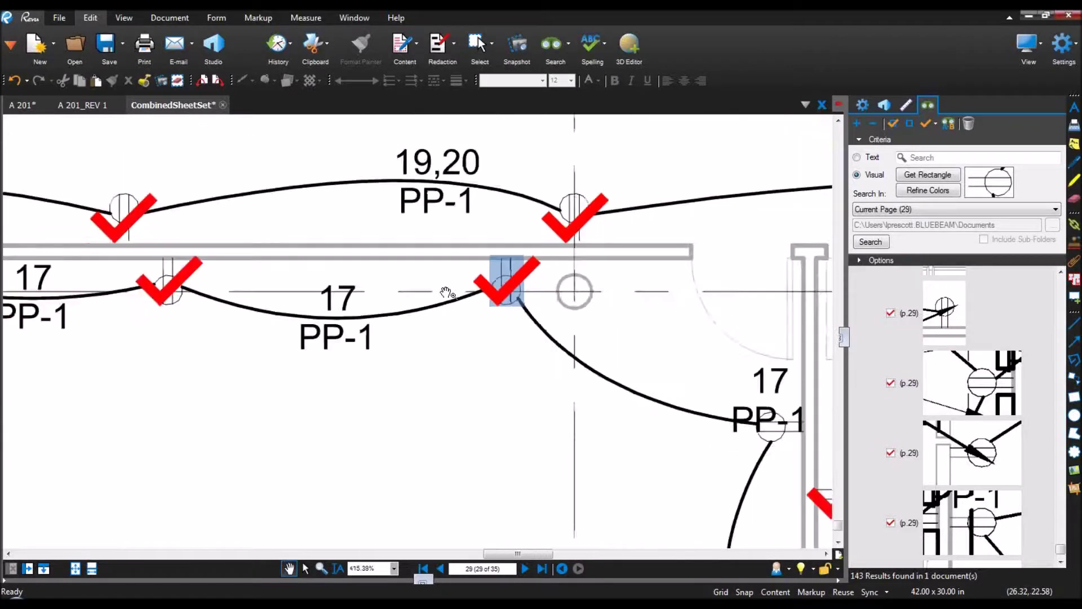
scroll(447, 291, "down", 8)
scroll(457, 276, "down", 1)
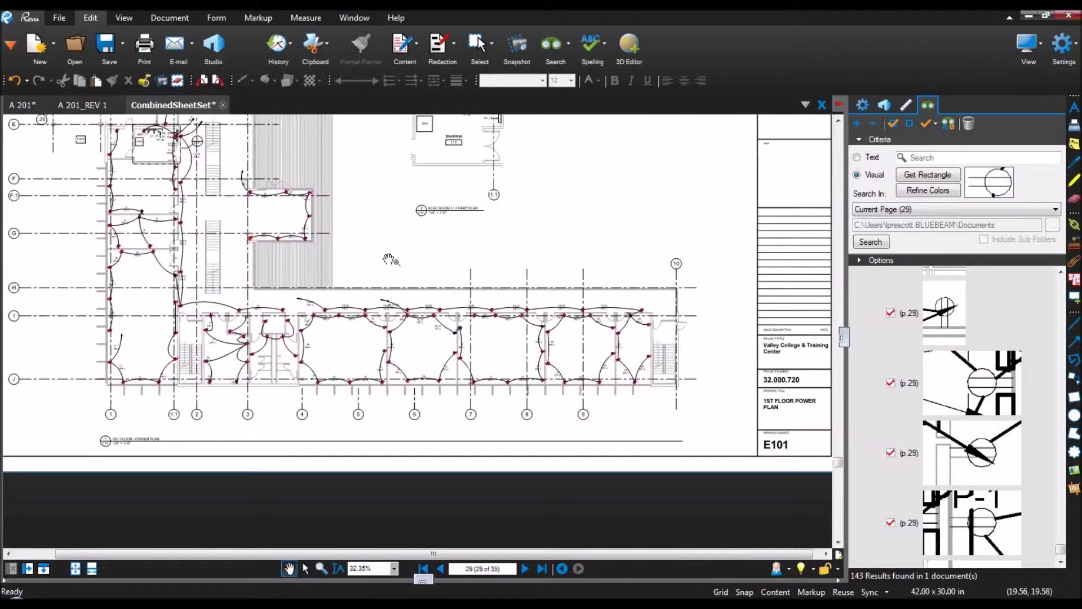
scroll(609, 329, "up", 4)
scroll(671, 320, "up", 4)
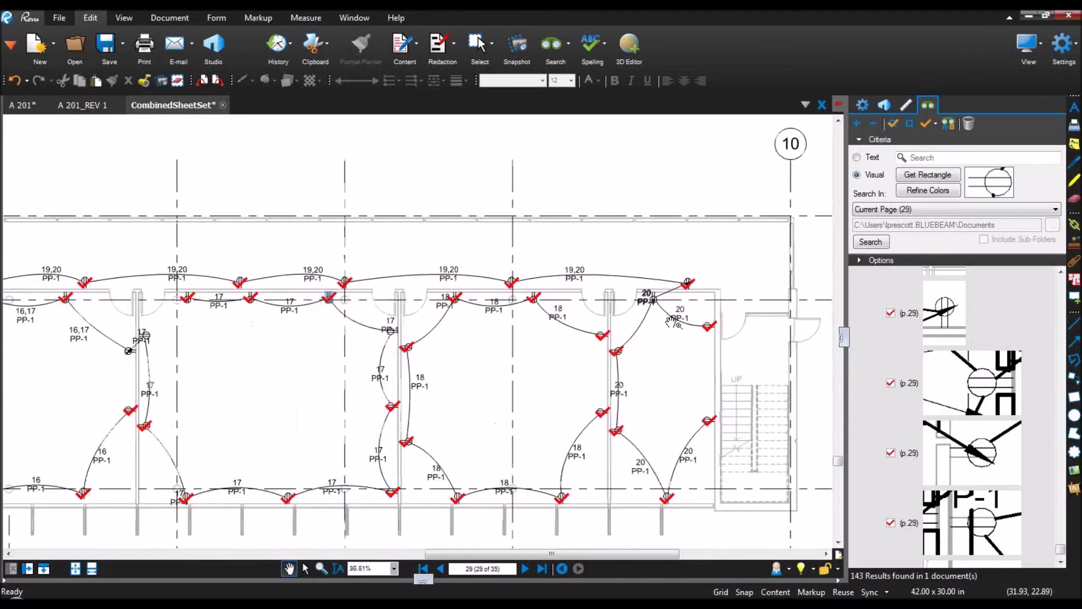
left_click_drag(629, 383, 621, 303)
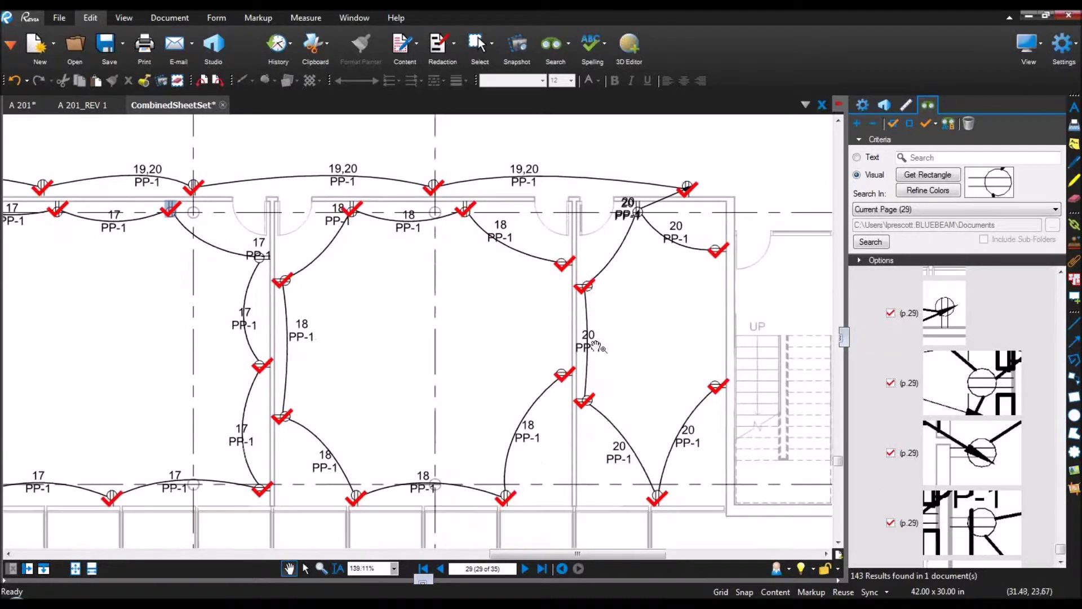
left_click_drag(366, 368, 414, 377)
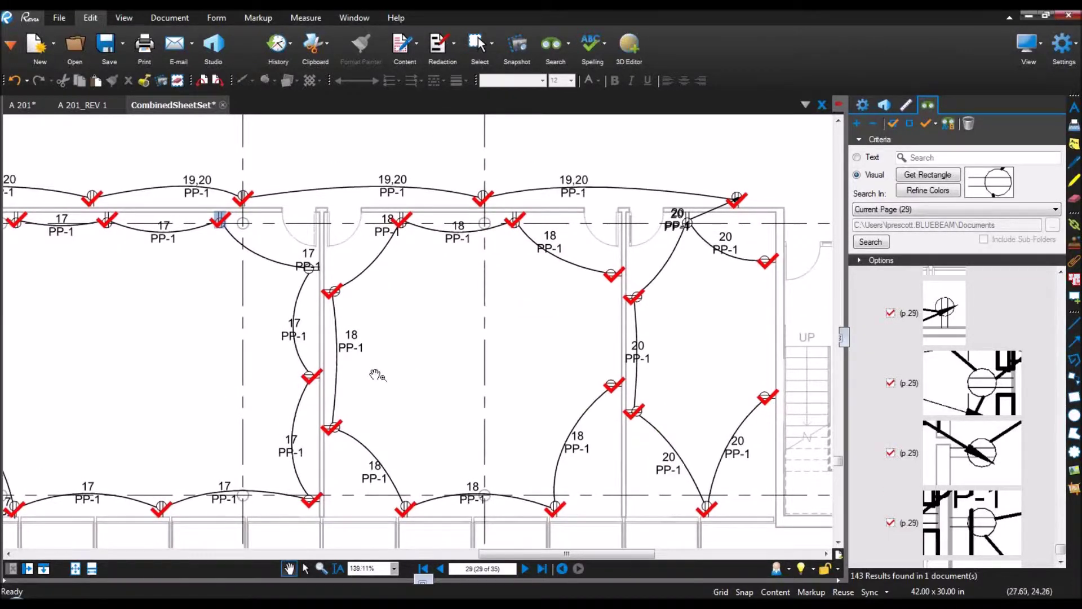
scroll(690, 226, "up", 6)
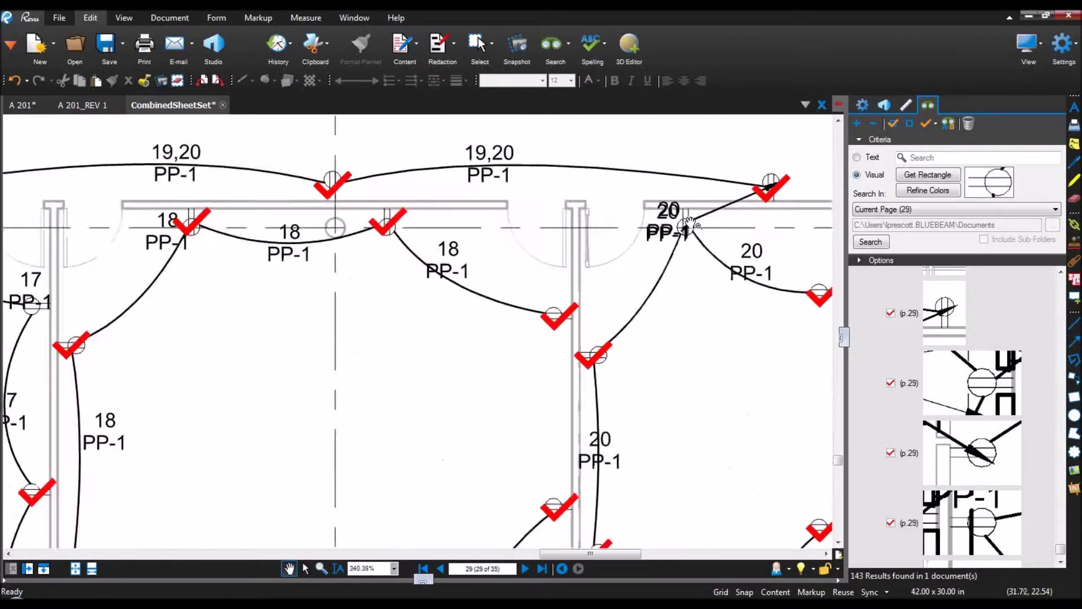
scroll(690, 227, "up", 6)
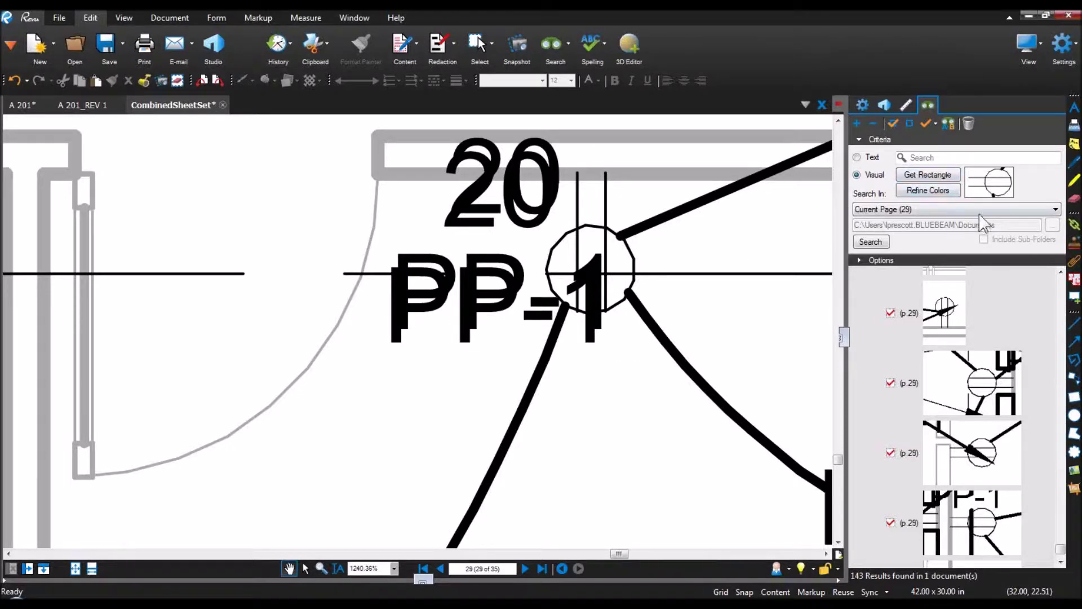
scroll(652, 264, "down", 4)
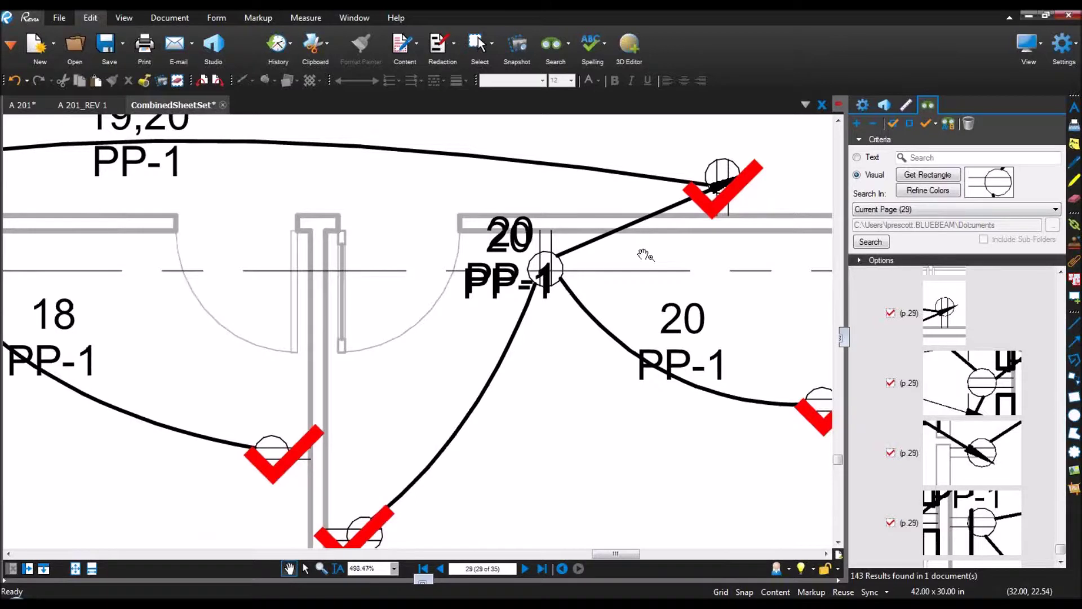
scroll(646, 255, "down", 2)
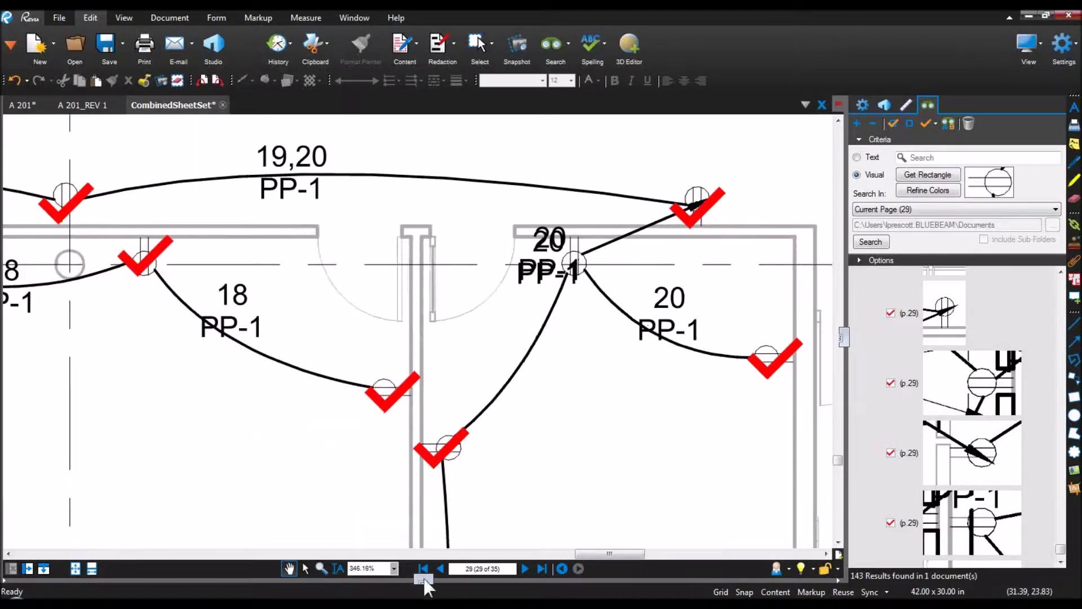
left_click_drag(442, 580, 474, 424)
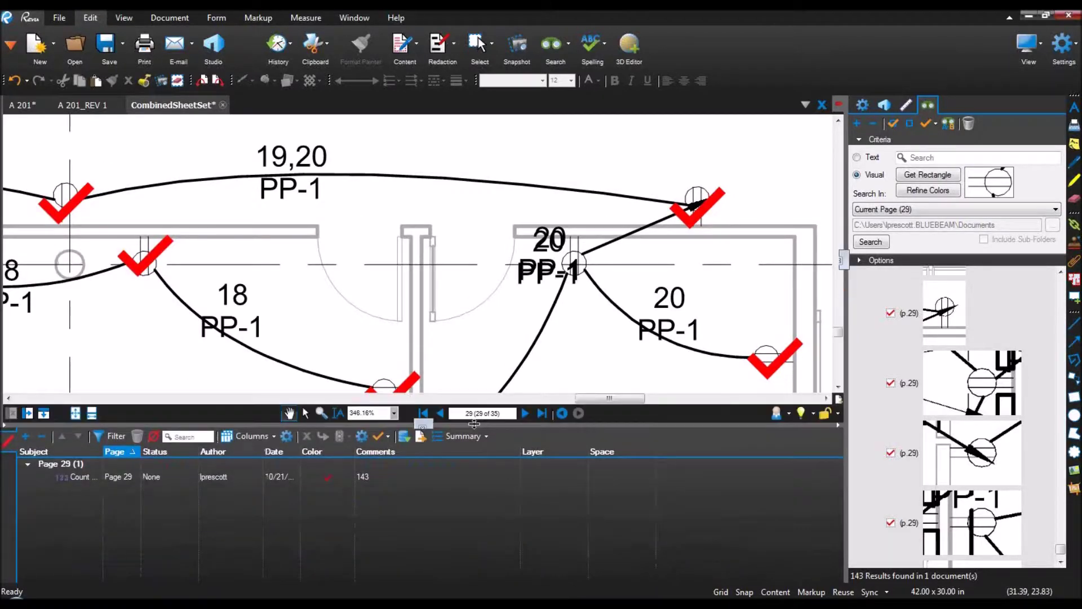
Step: Close the search panel, widen the Subject column, and resume adding outlets to the Count Measurement
left_click(844, 260)
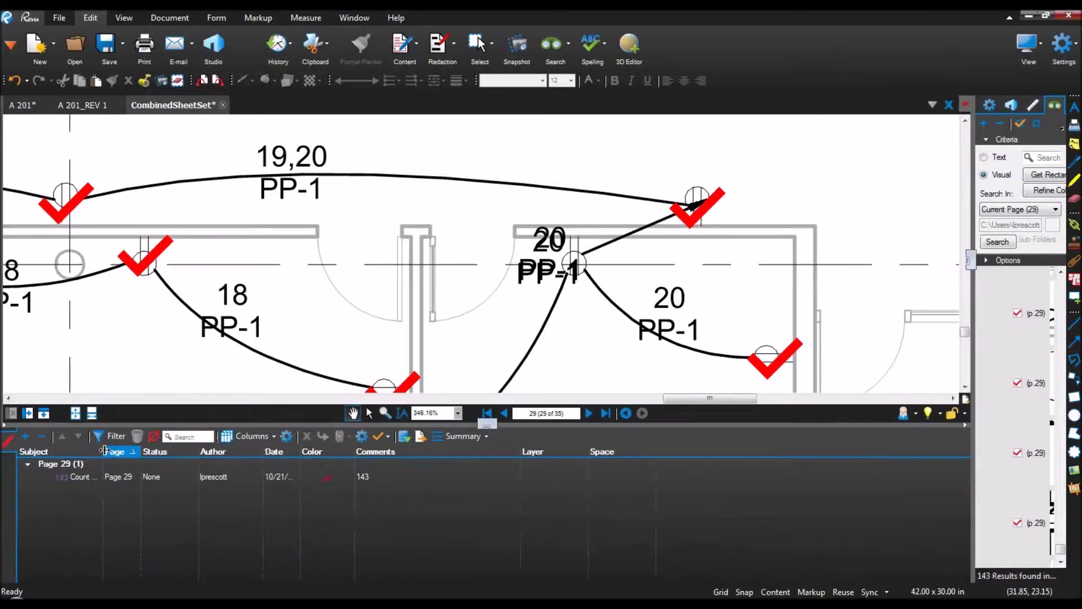
left_click_drag(105, 450, 176, 451)
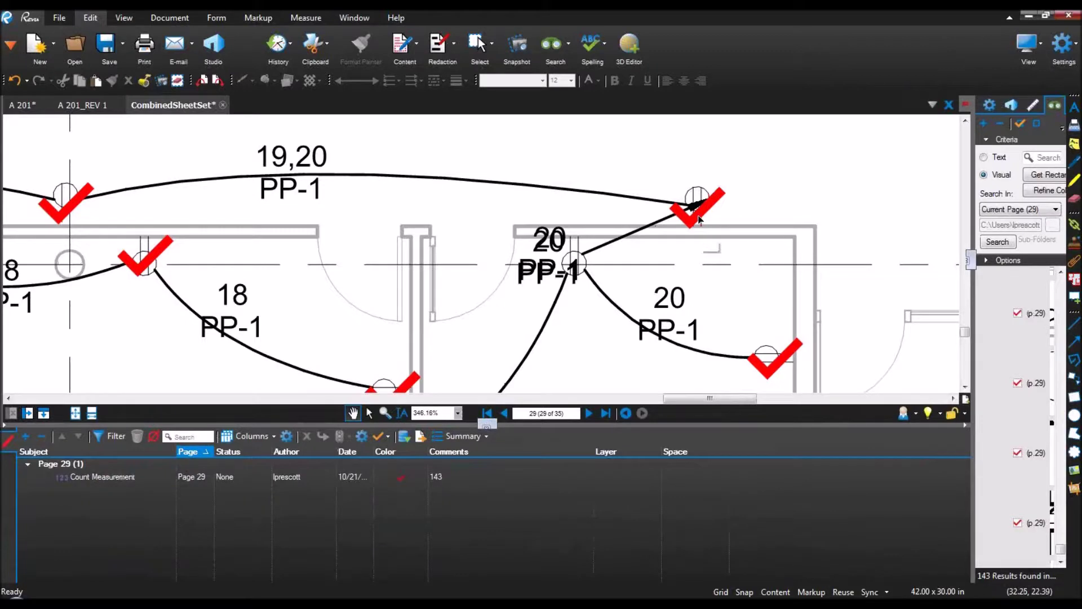
right_click(699, 219)
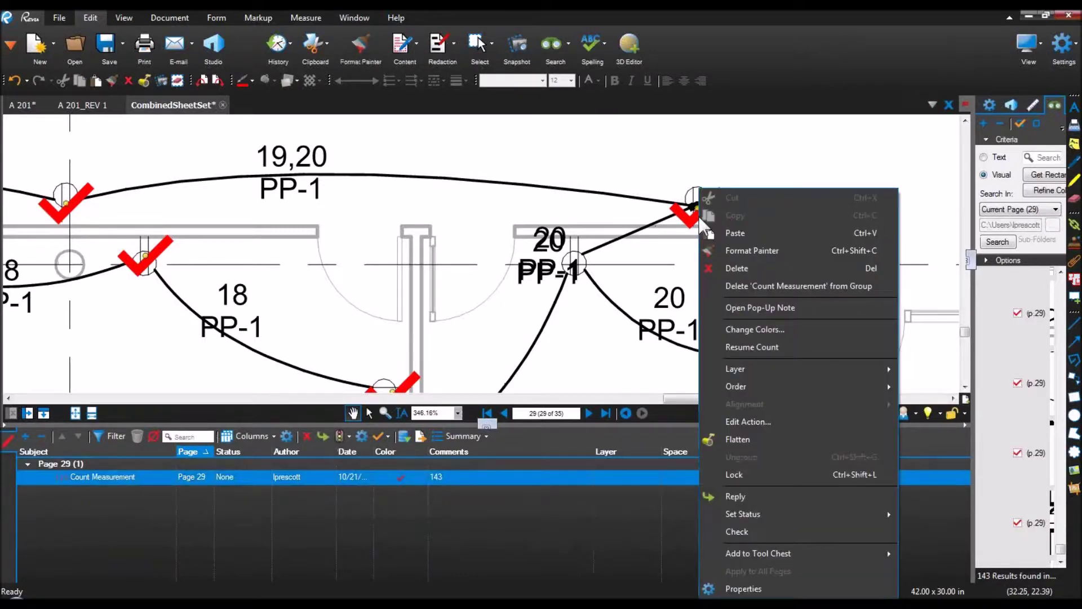
left_click(744, 347)
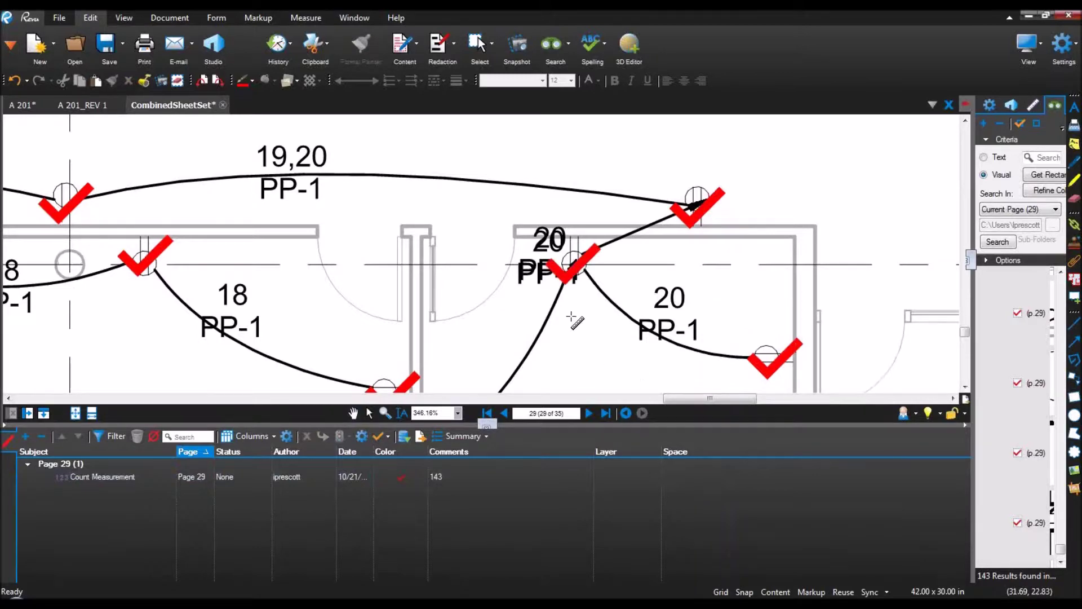
Step: Count the remaining outlets across the PP-1 rooms, finishing with a total of 147
scroll(573, 316, "down", 2)
left_click_drag(562, 377, 697, 209)
scroll(687, 251, "down", 2)
scroll(519, 341, "down", 1)
scroll(519, 341, "down", 2)
mouse_move(520, 341)
left_mouse_down()
mouse_move(569, 291)
mouse_move(633, 276)
left_mouse_up()
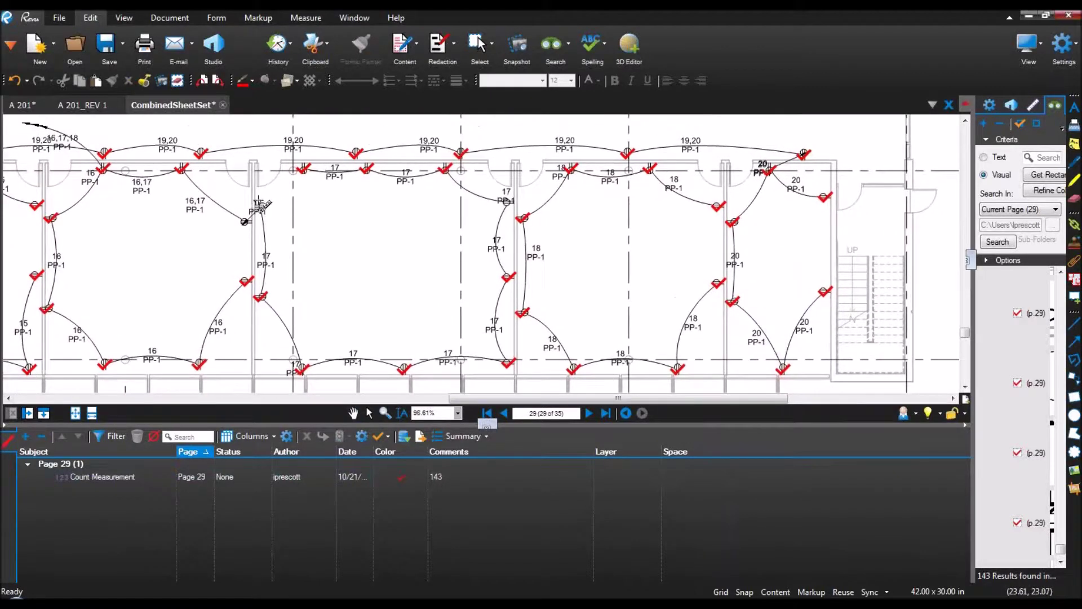
scroll(269, 207, "up", 4)
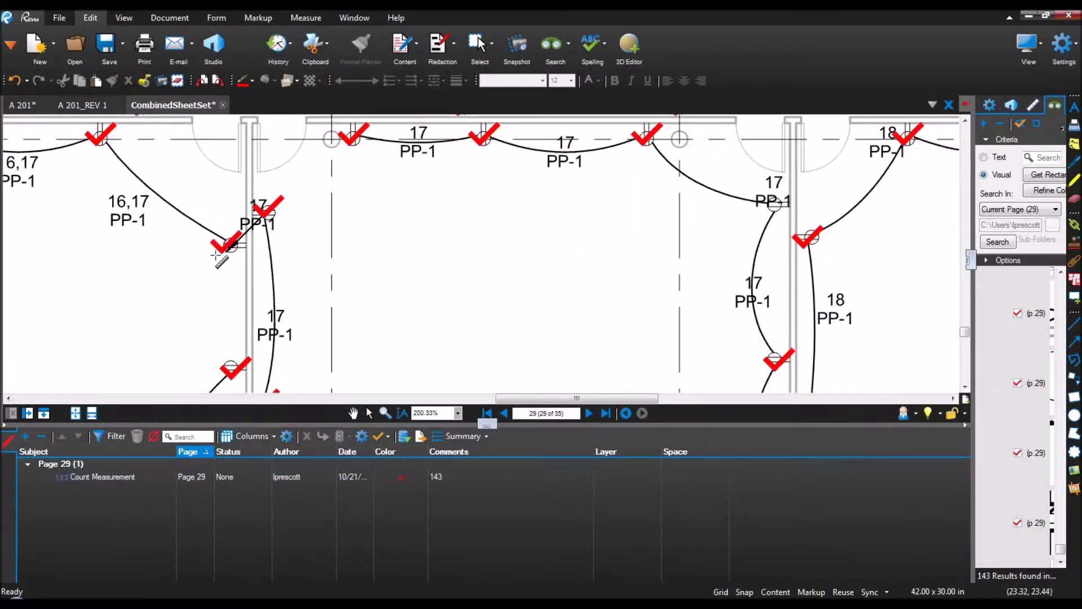
scroll(112, 259, "down", 3)
mouse_move(112, 260)
left_mouse_down()
mouse_move(614, 235)
mouse_move(686, 212)
mouse_move(641, 198)
mouse_move(667, 262)
mouse_move(682, 255)
left_mouse_up()
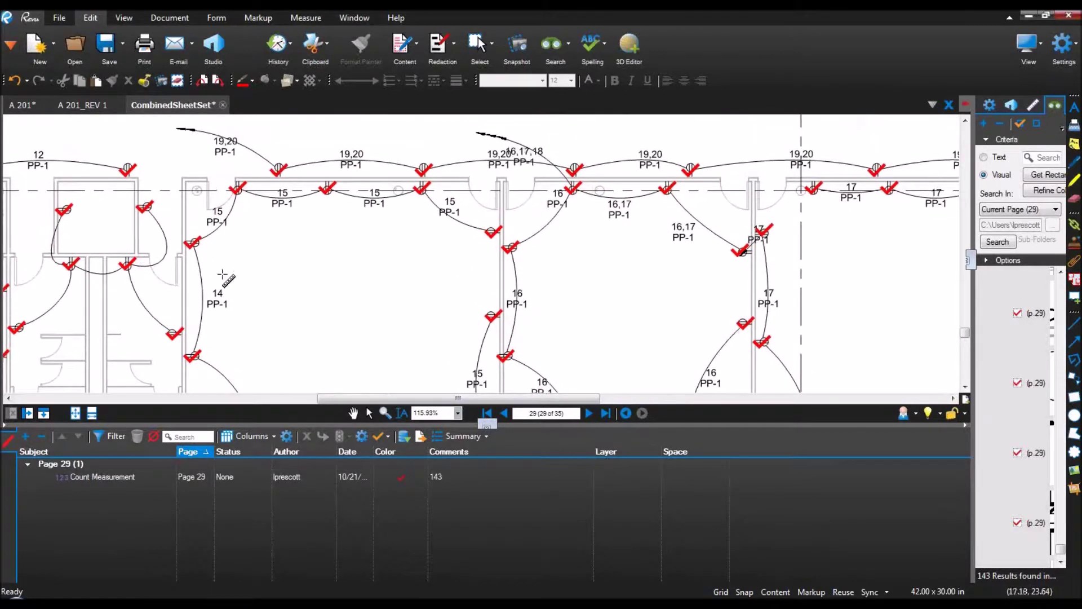
mouse_move(167, 282)
left_mouse_down()
mouse_move(498, 271)
mouse_move(570, 226)
left_mouse_up()
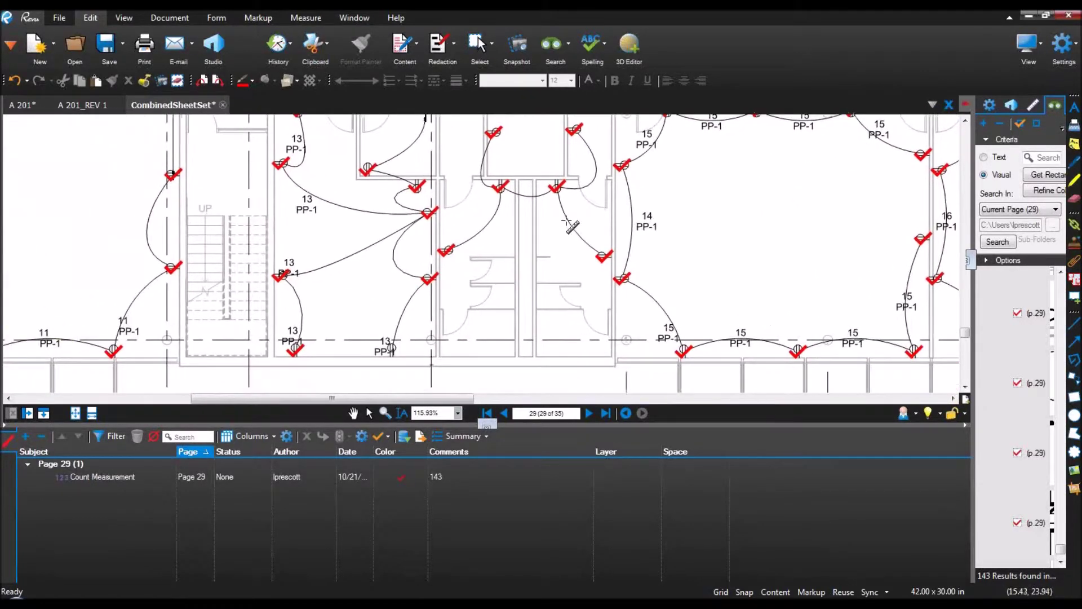
mouse_move(82, 247)
left_mouse_down()
mouse_move(372, 269)
mouse_move(355, 340)
left_mouse_up()
scroll(352, 214, "down", 2)
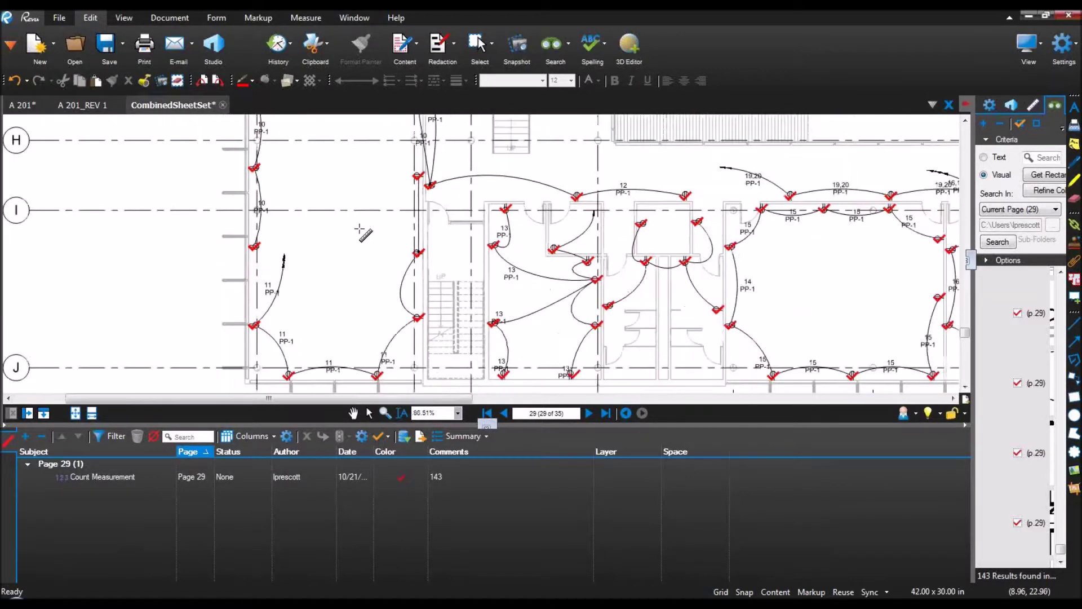
key("Escape")
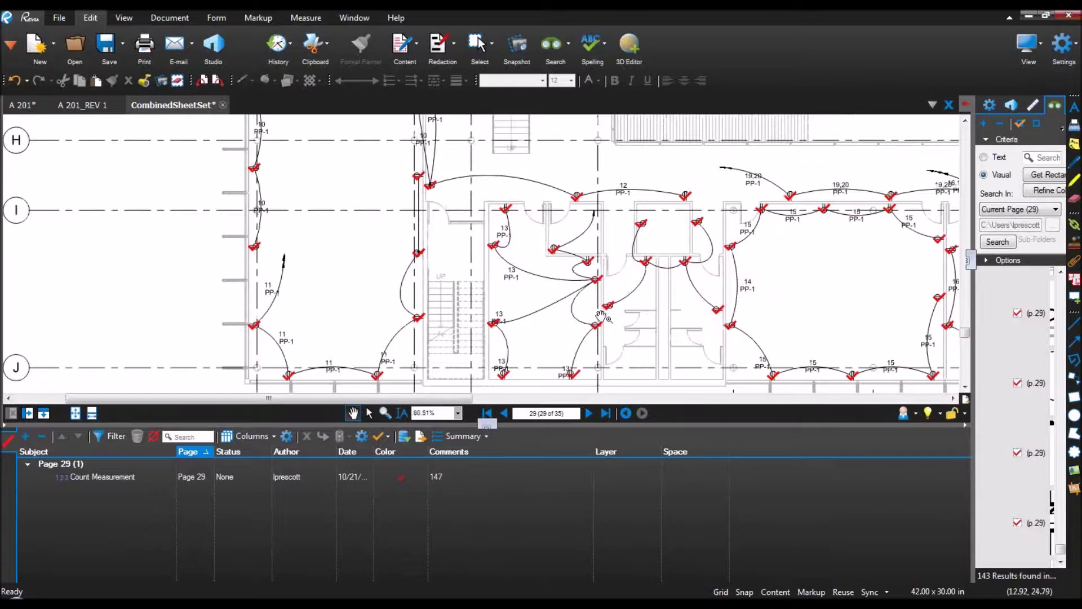
Step: Delete the stray count mark at the left wall, dropping the count to 146
left_click_drag(822, 300, 727, 280)
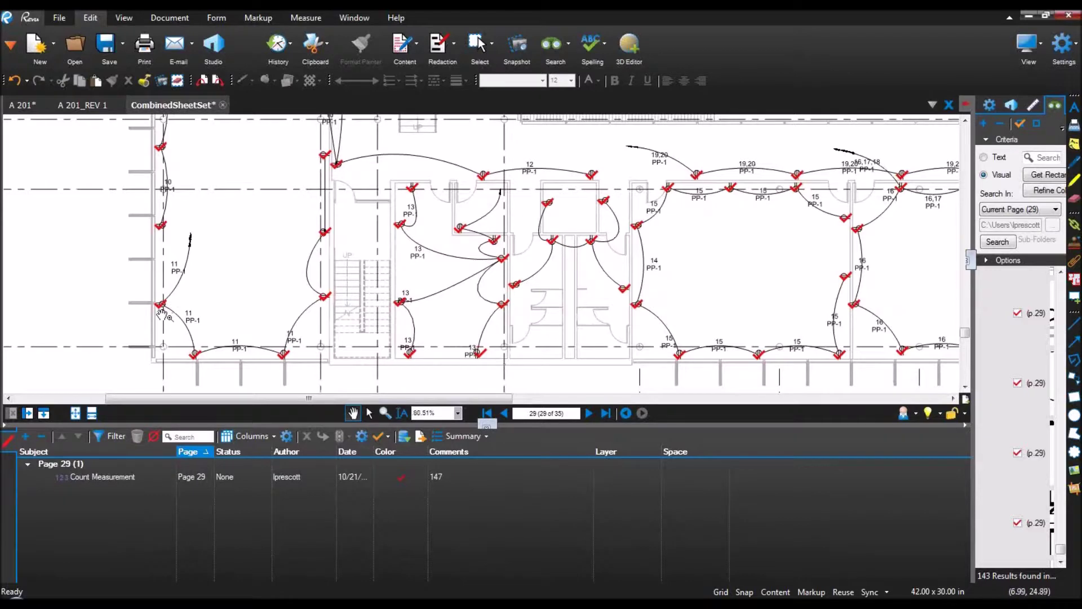
scroll(160, 306, "up", 8)
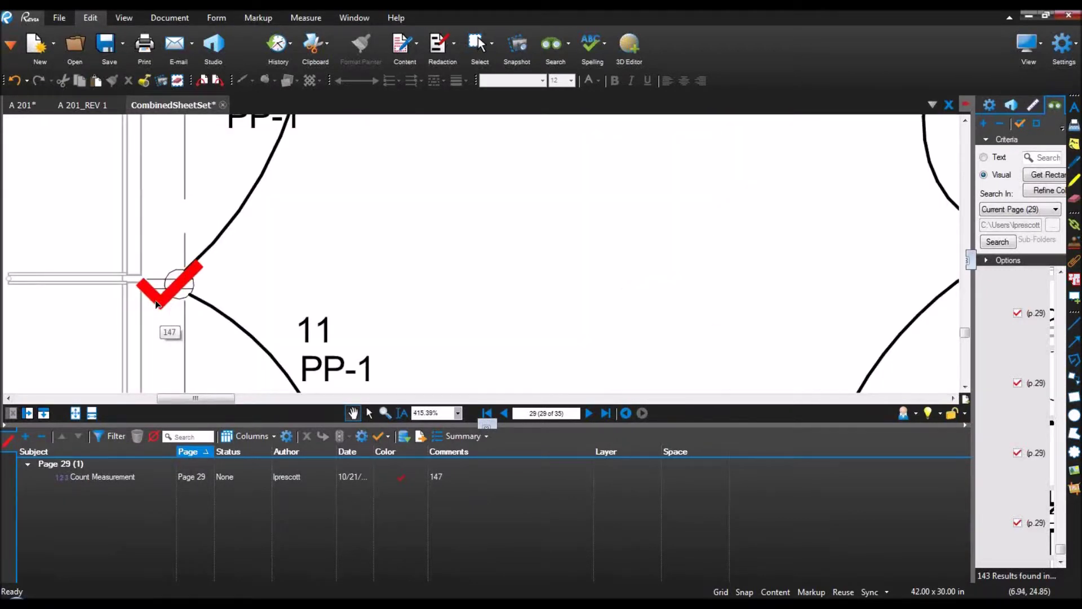
right_click(159, 306)
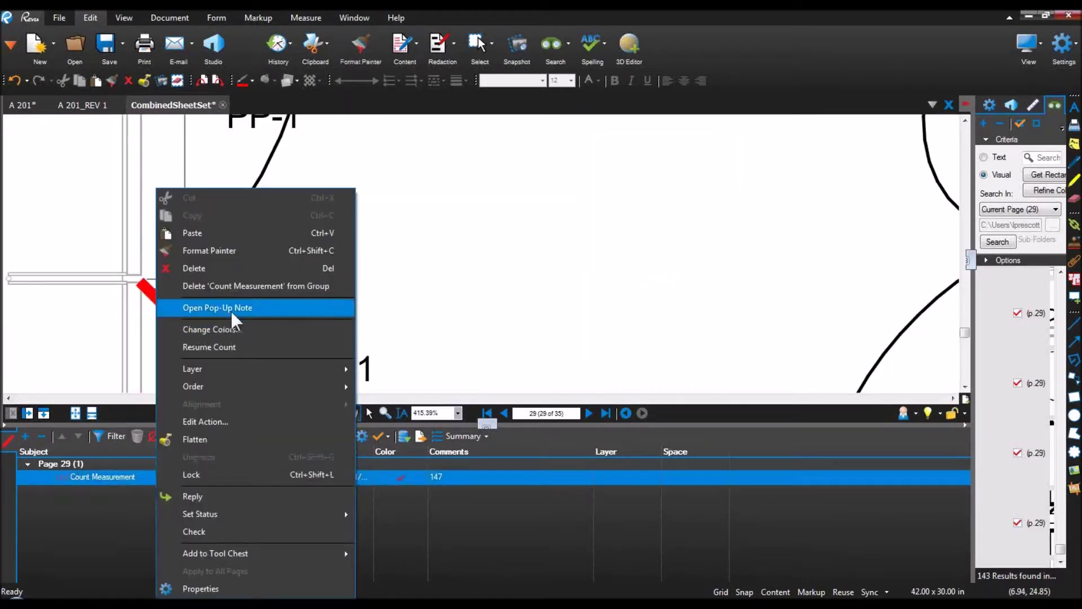
left_click(232, 285)
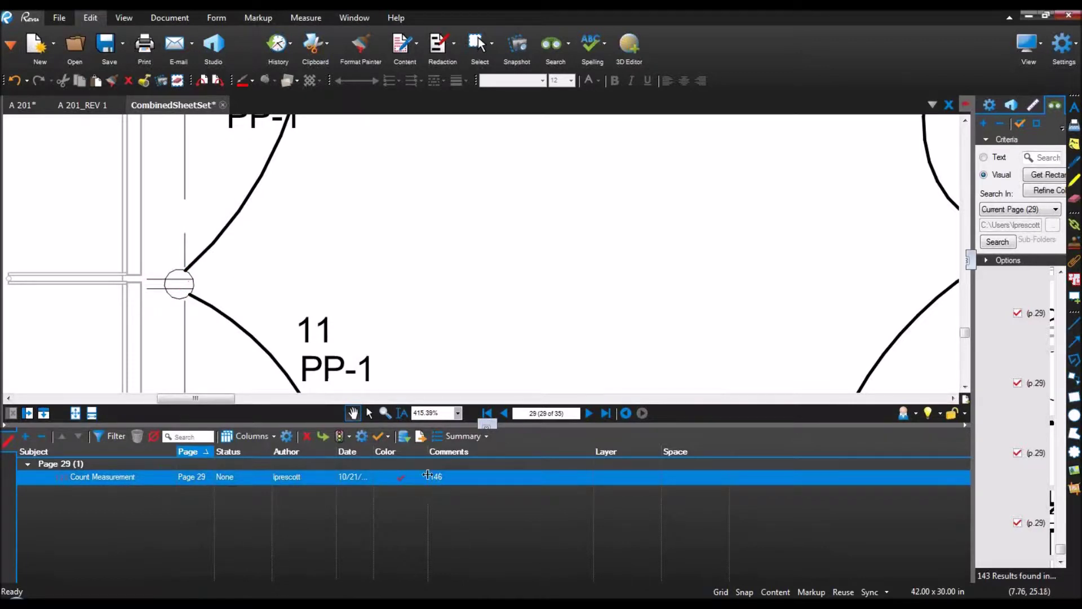
left_click(478, 294)
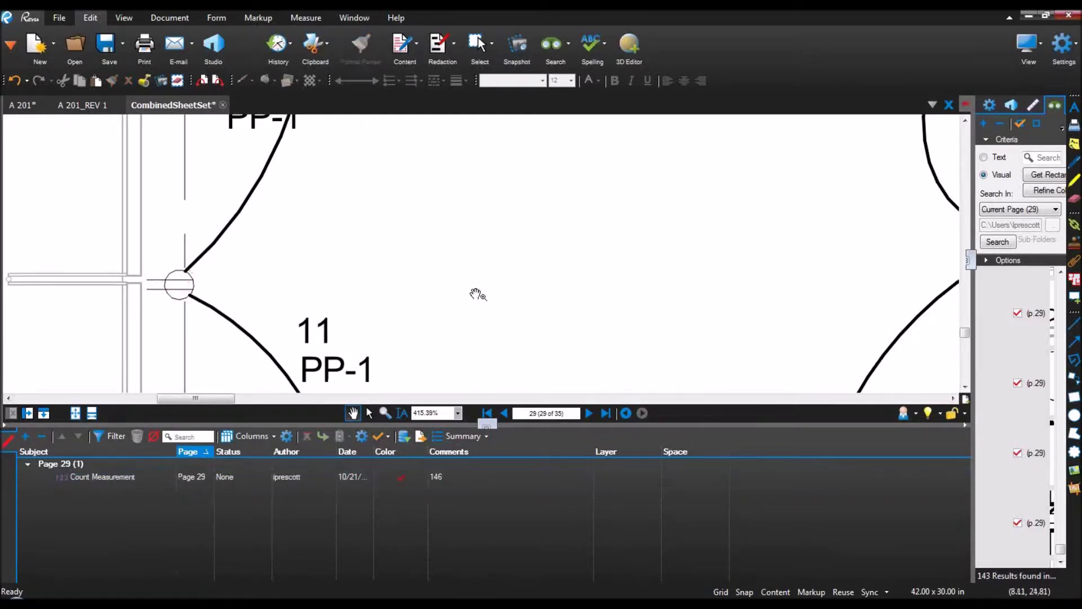
scroll(478, 294, "down", 6)
scroll(842, 256, "up", 2)
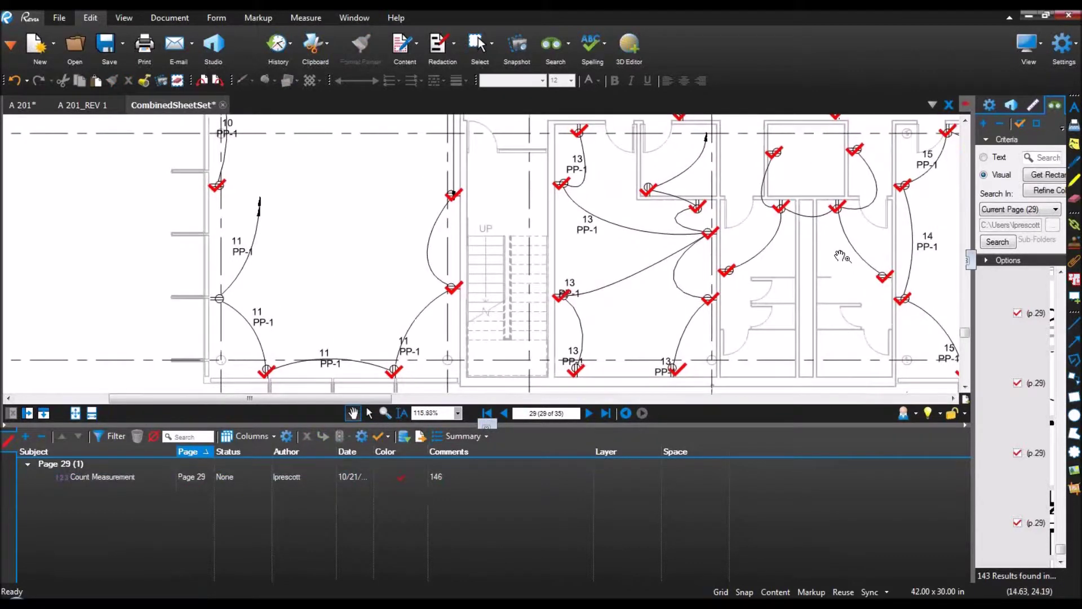
left_click_drag(974, 283, 857, 284)
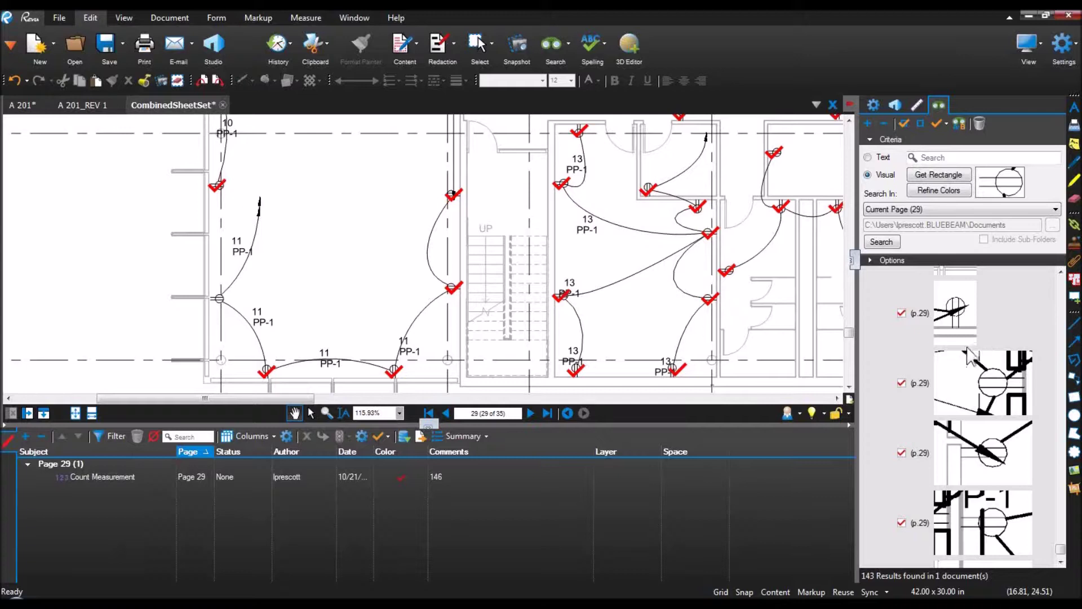
Step: Rename the count markup's subject to 'Duplex Receptacles'
left_click(858, 284)
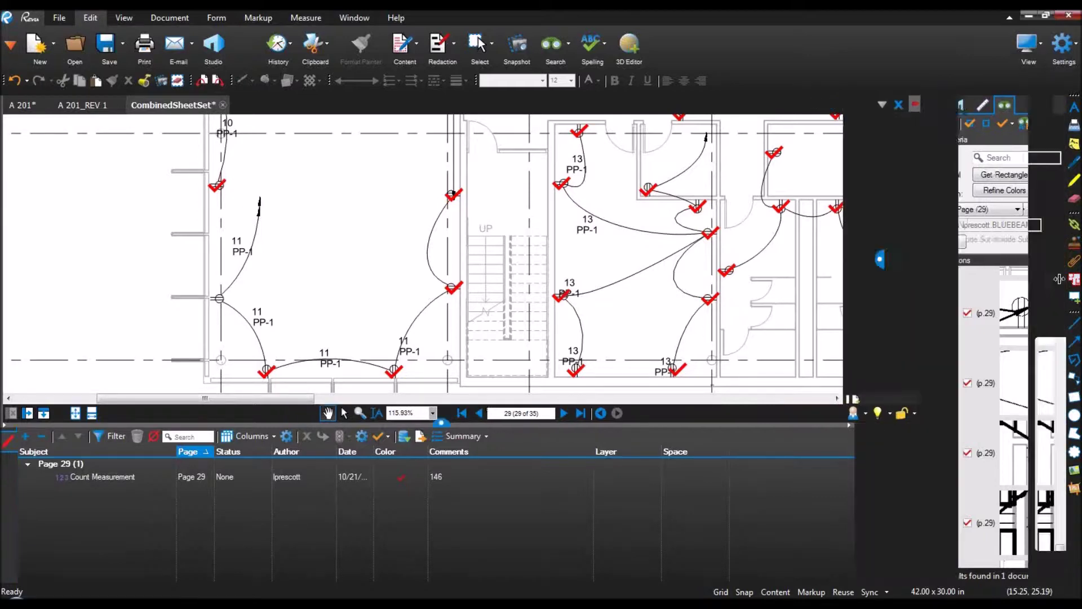
double_click(110, 474)
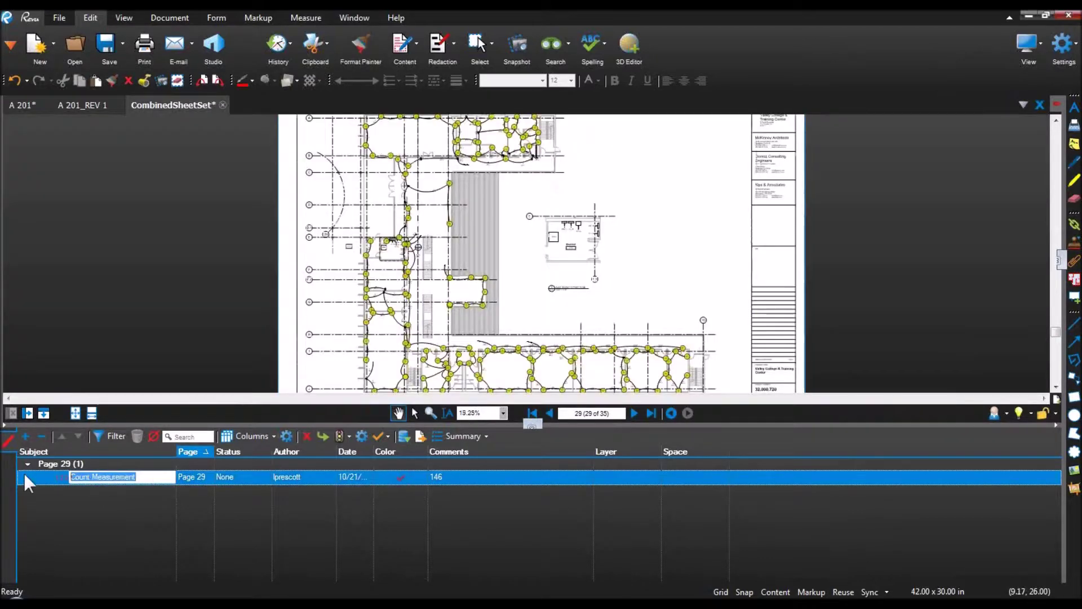
type("Duple")
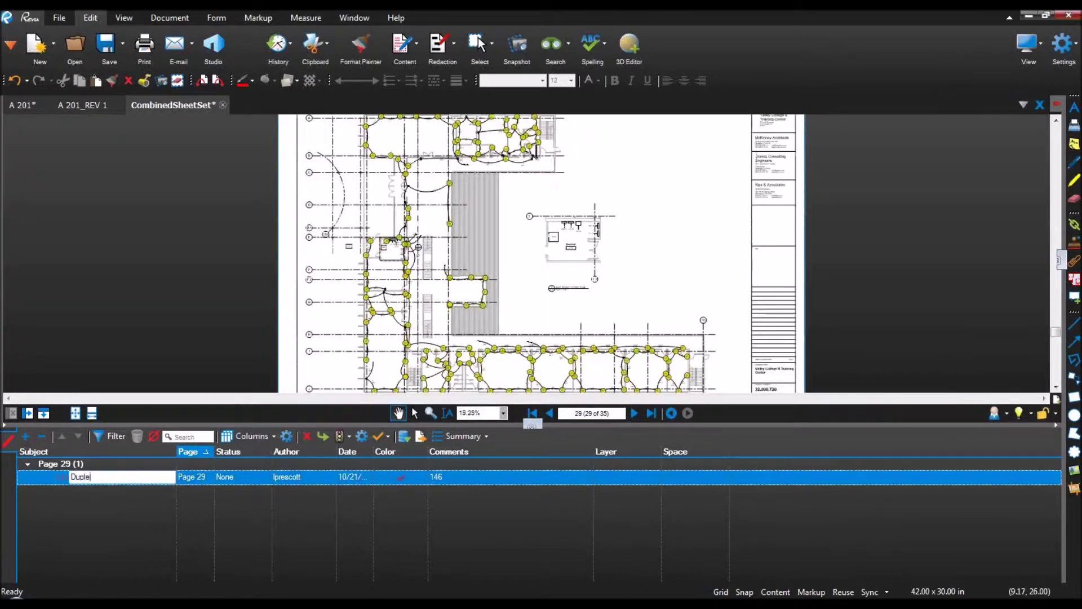
type("x Receptacles")
left_click(212, 302)
Step: Add a Count column to the markups list and remove the Comments column
left_click_drag(374, 451, 421, 451)
left_click(242, 435)
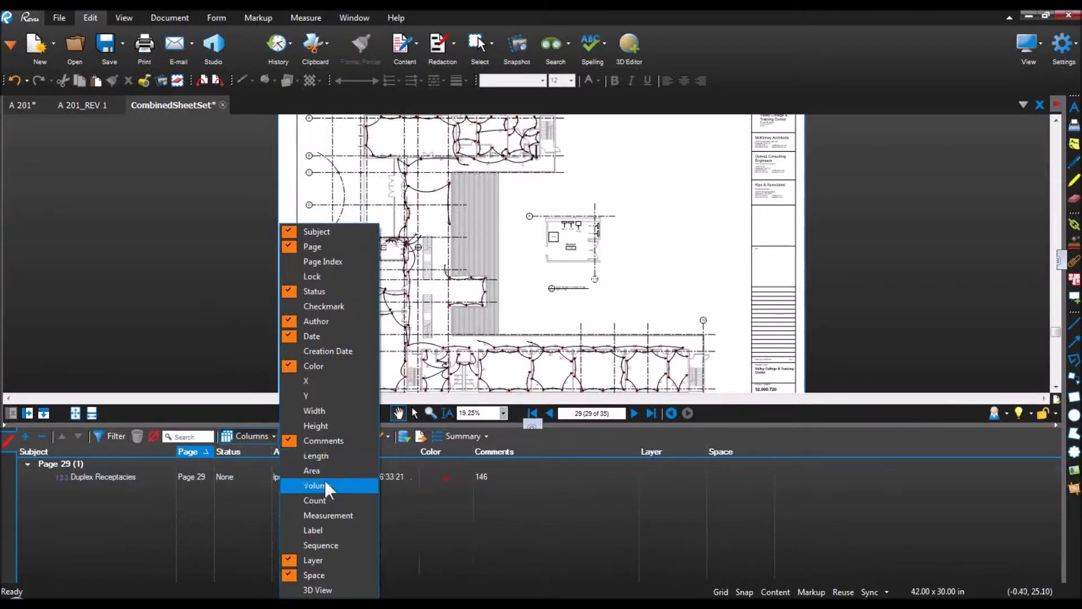
left_click(326, 500)
left_click(270, 437)
left_click(307, 440)
left_click_drag(515, 451, 562, 451)
scroll(579, 309, "down", 3)
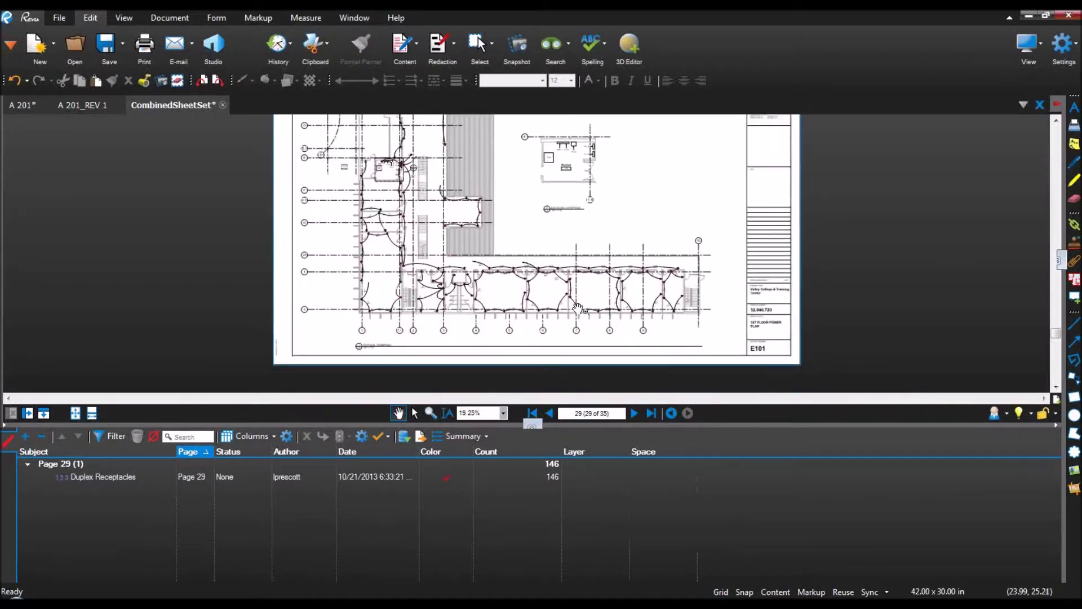
scroll(579, 309, "up", 3)
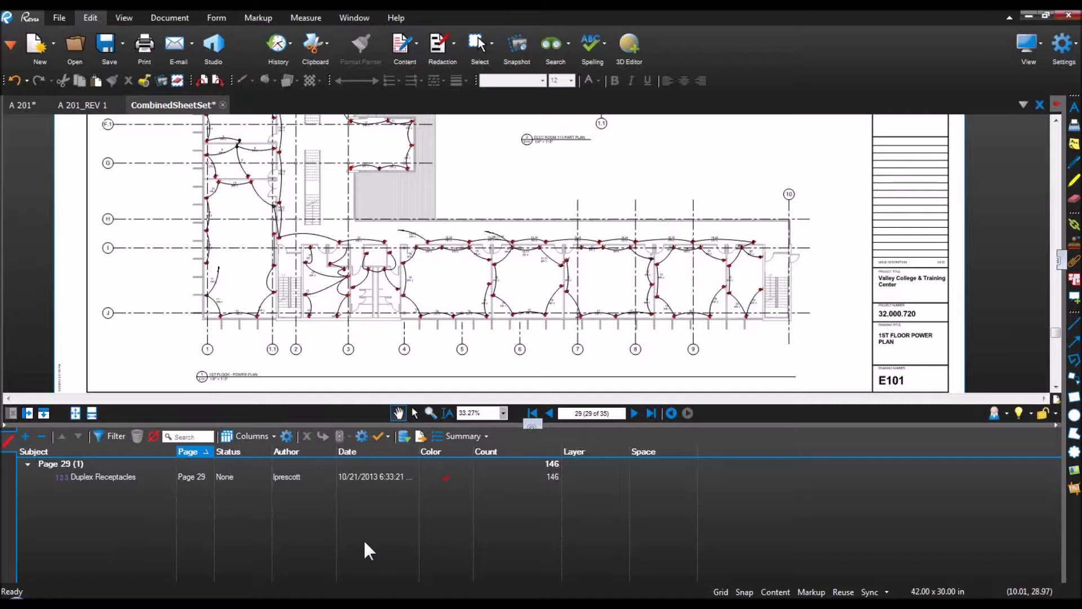
Step: Create a new custom column named Material with type Choice
left_click(266, 436)
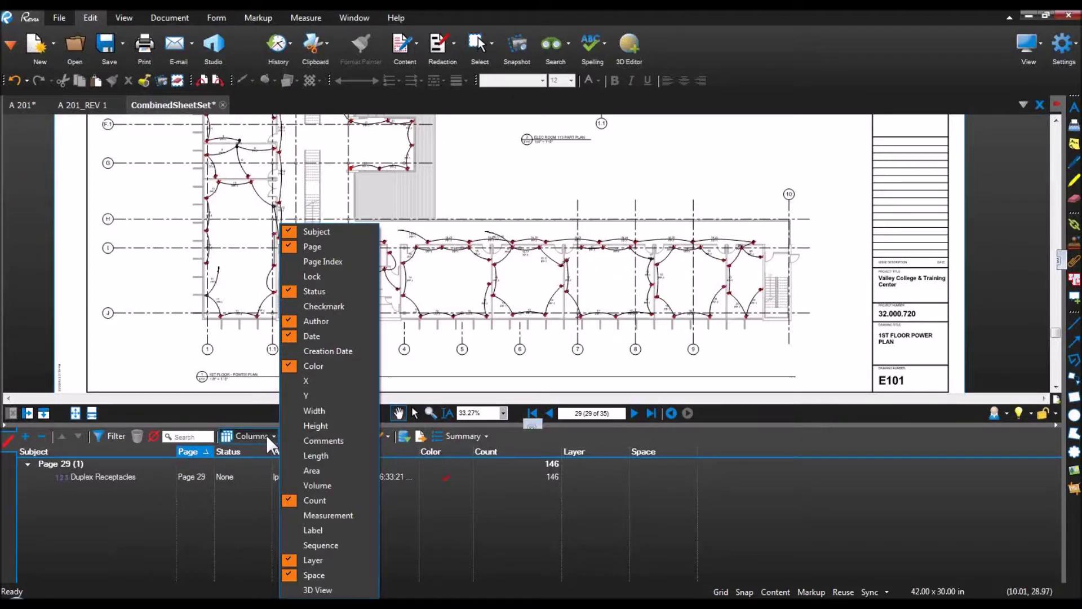
left_click(267, 435)
left_click(286, 437)
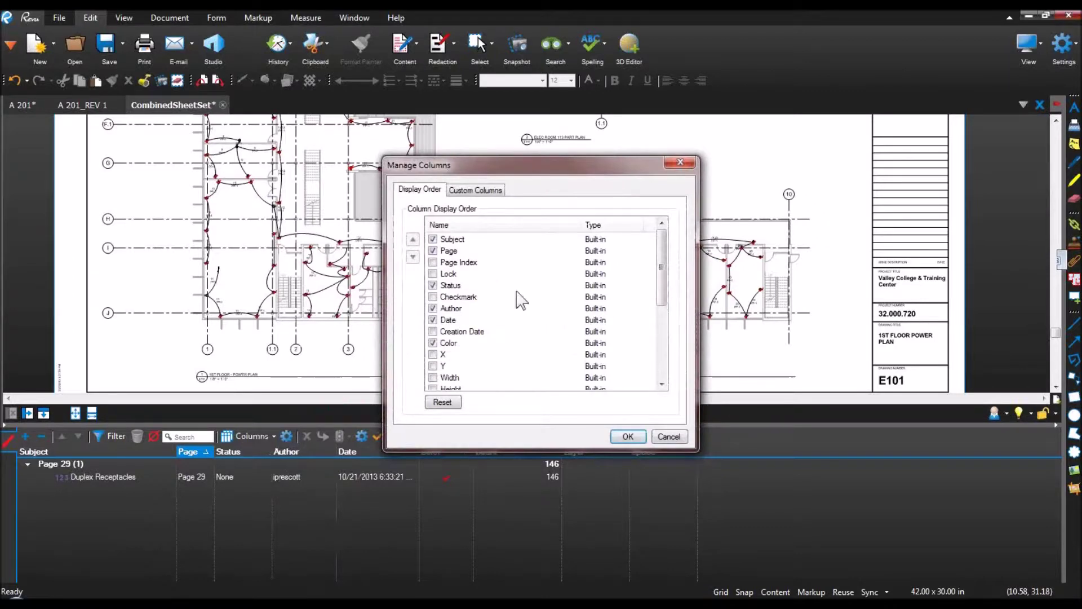
left_click(492, 190)
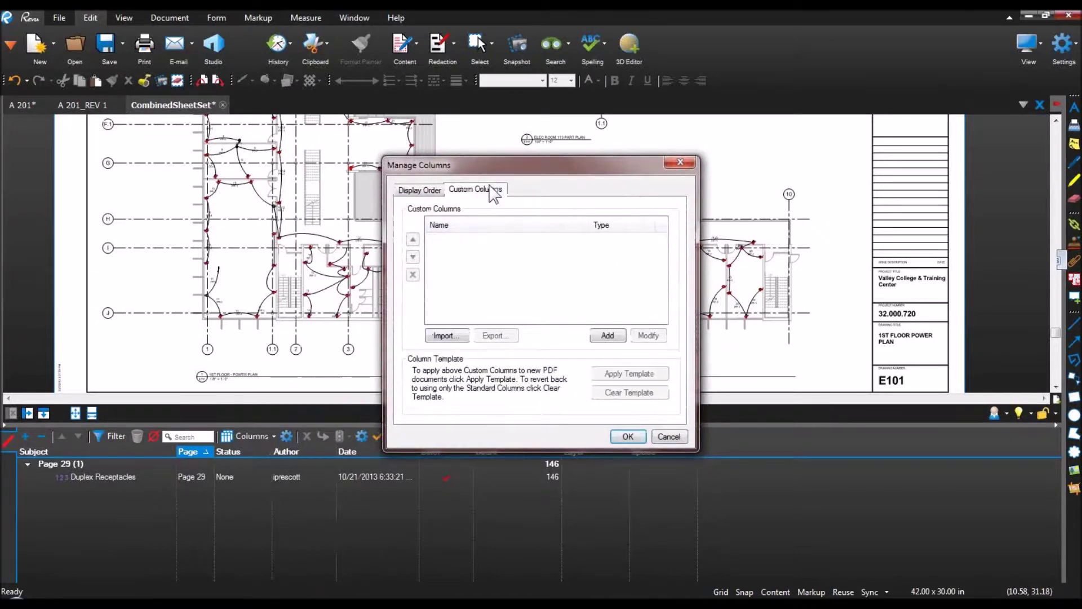
left_click(608, 336)
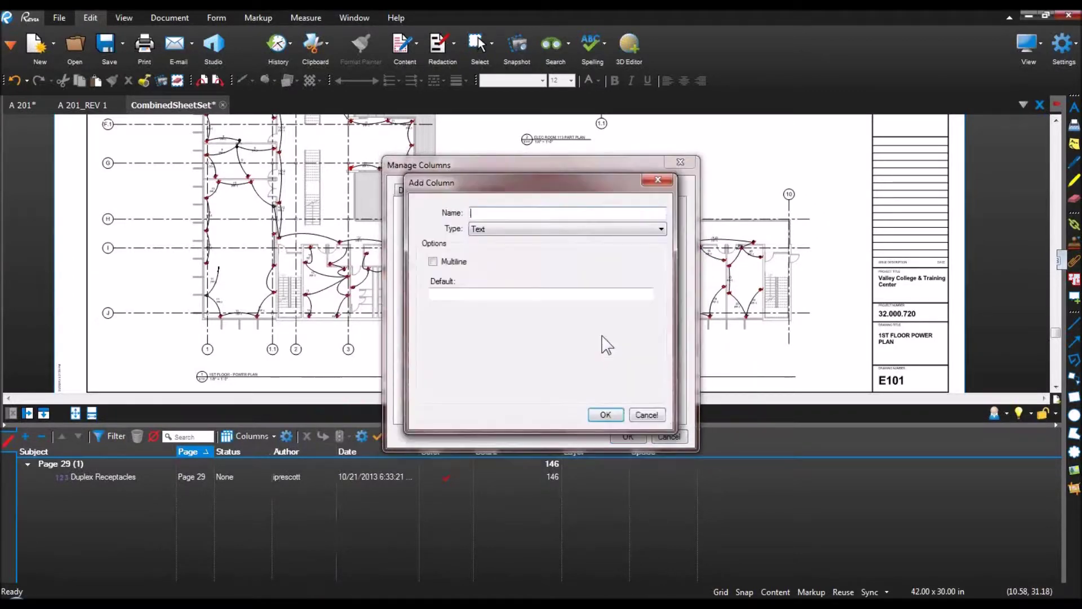
type("Material")
left_click(537, 228)
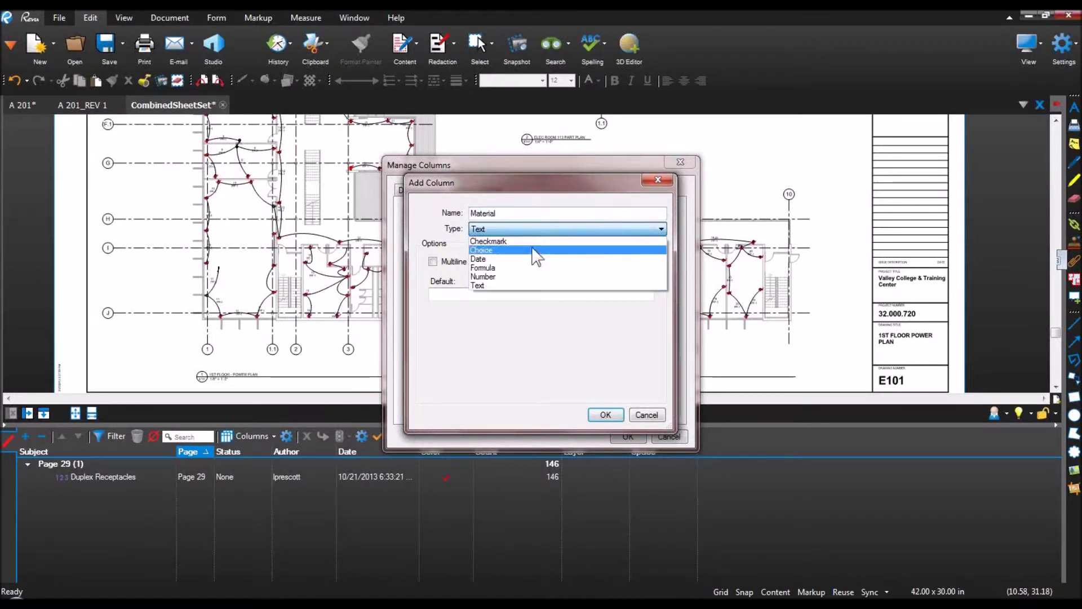
left_click(537, 250)
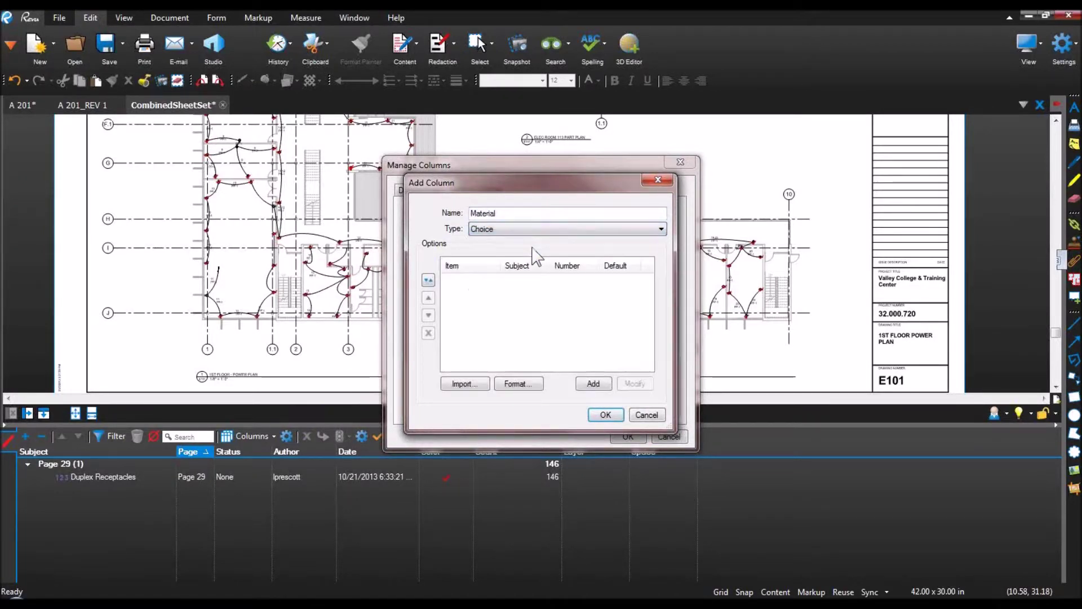
Step: Add choice item Type A for Duplex Receptacles with value 210
left_click(597, 386)
type("Type A")
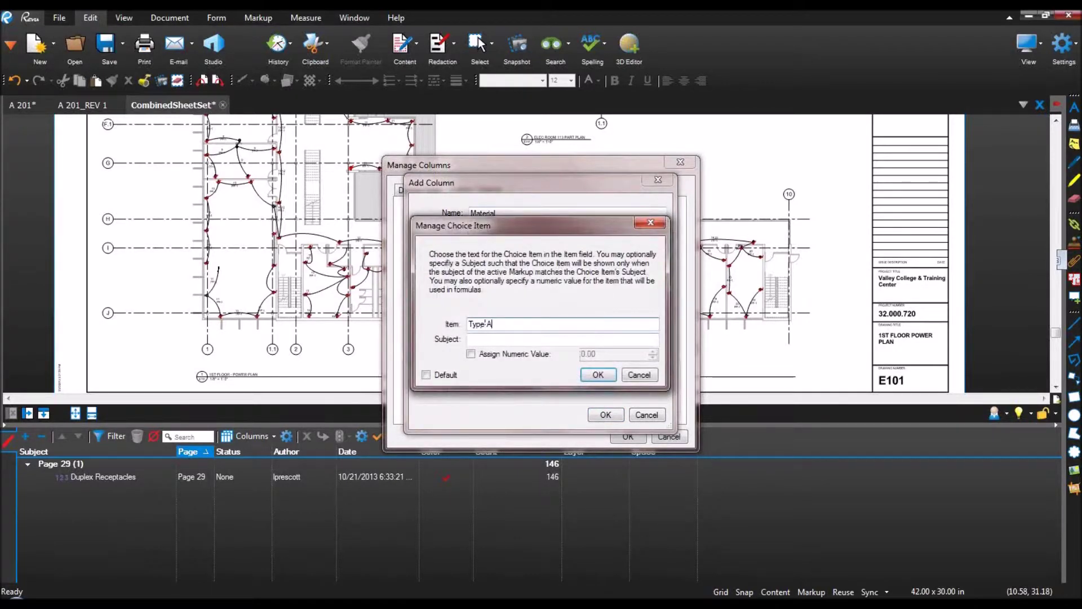
left_click(573, 338)
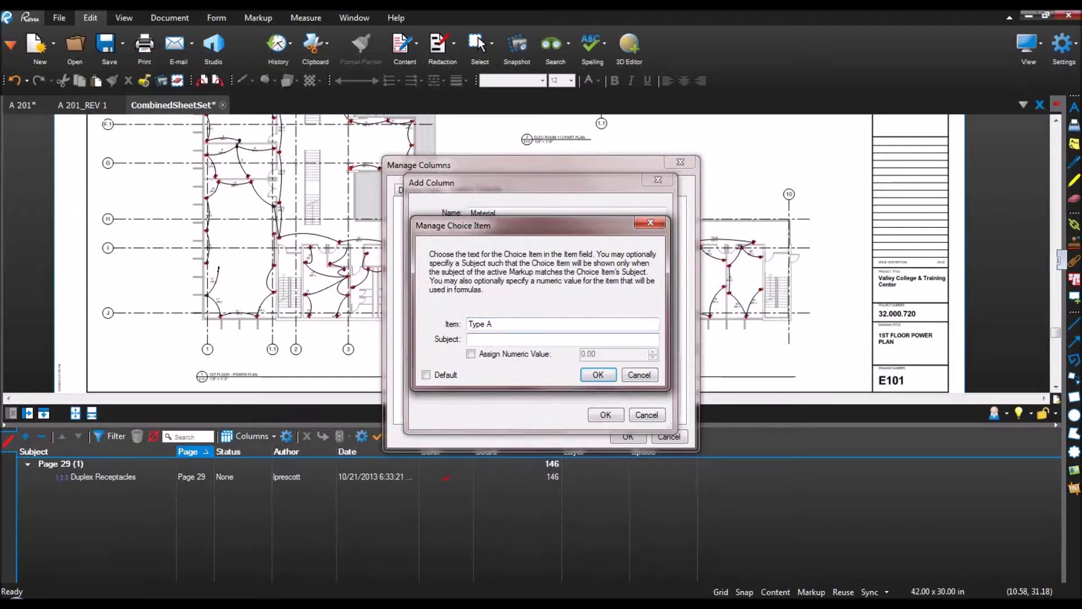
type("Duplex Receptacles")
key("Down")
key("Return")
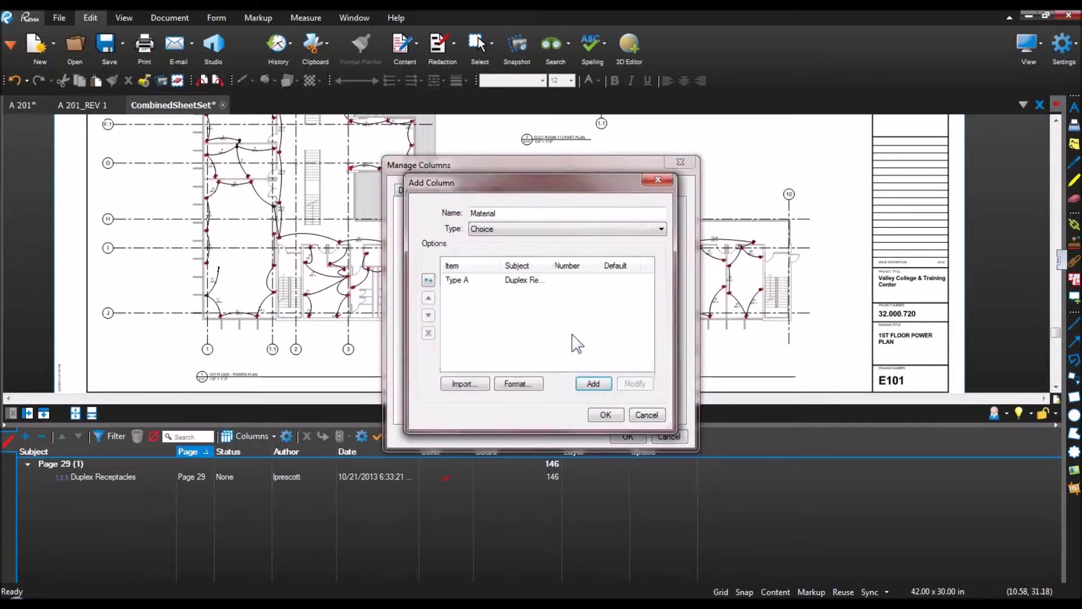
double_click(538, 285)
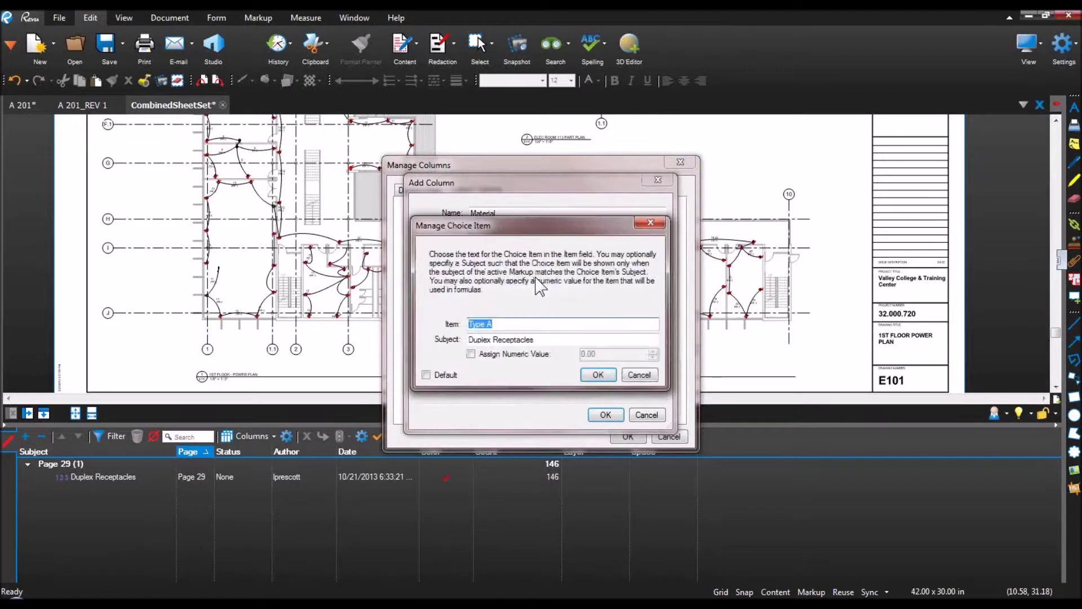
left_click(496, 355)
key("Tab")
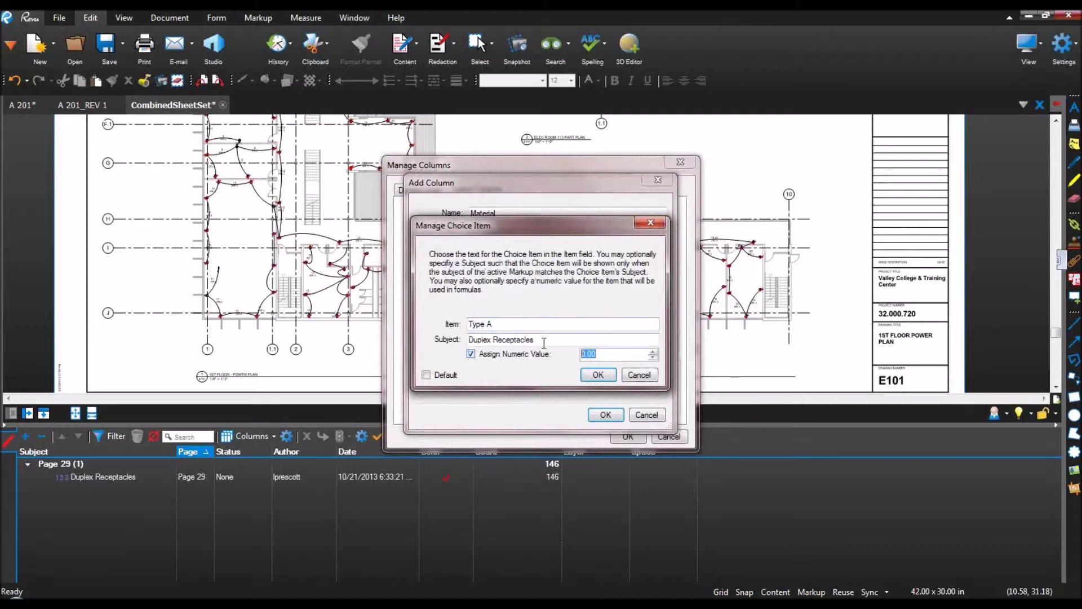
type("210")
left_click(590, 376)
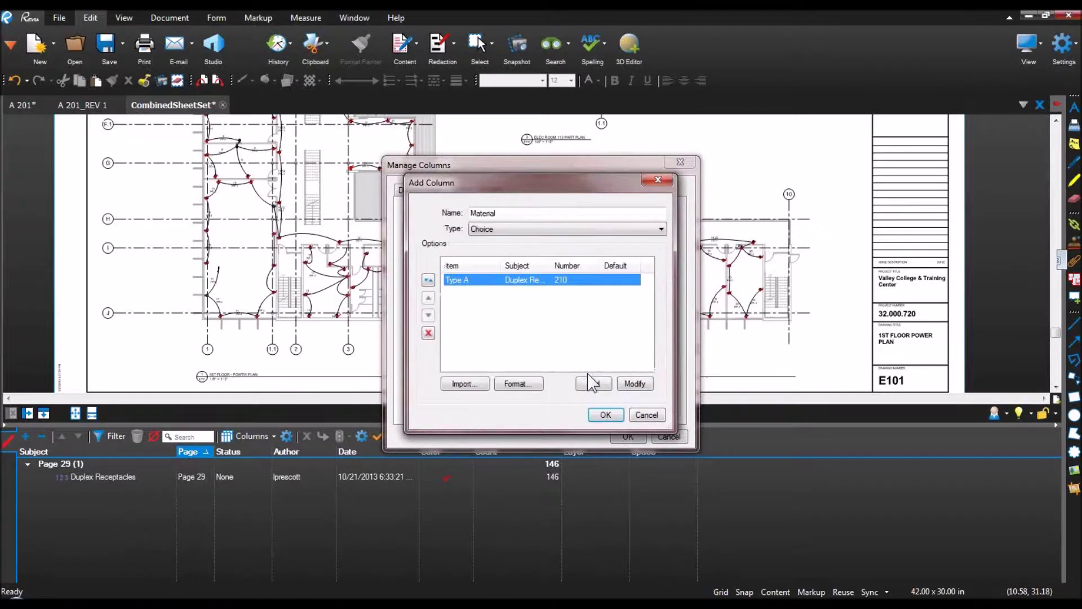
Step: Add choice item Type B for Duplex Receptacles with value 240 and apply the column
left_click(593, 385)
type("T")
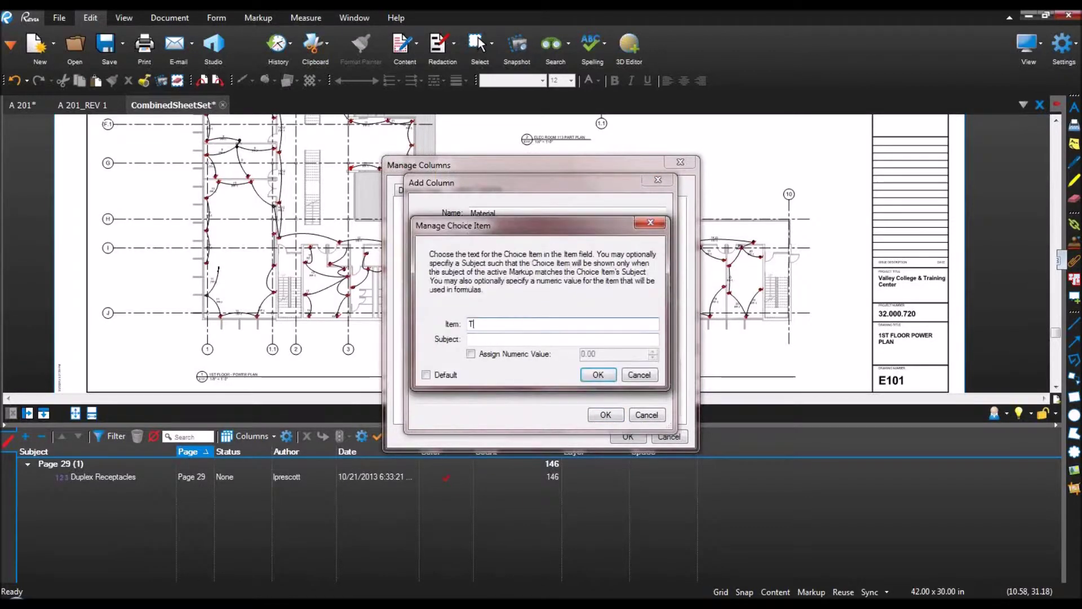
type("ype B")
key("Tab")
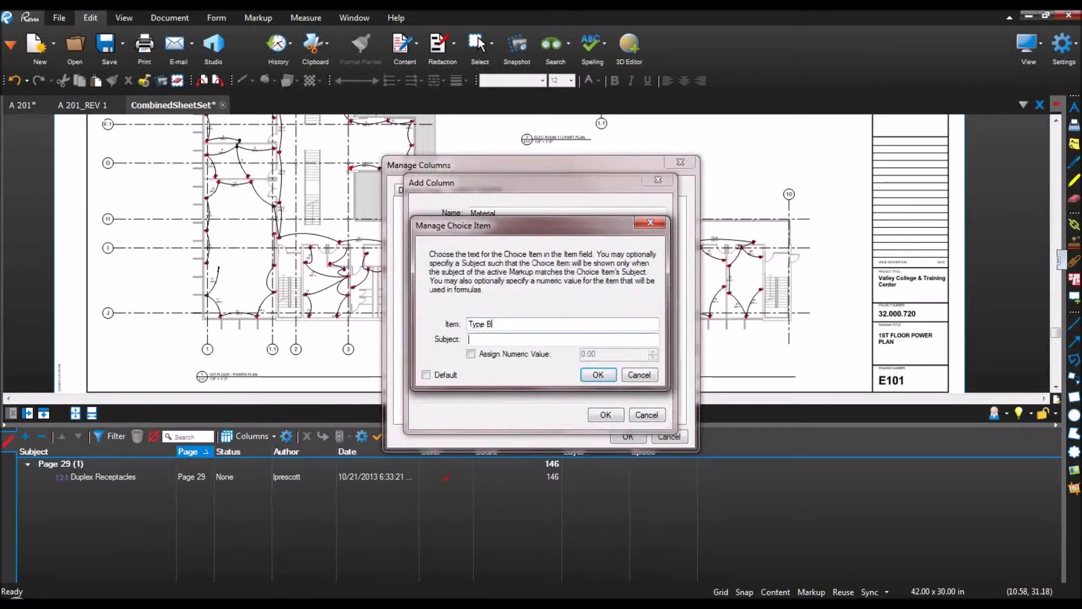
type("Duplex Receptacles")
key("Down")
key("Return")
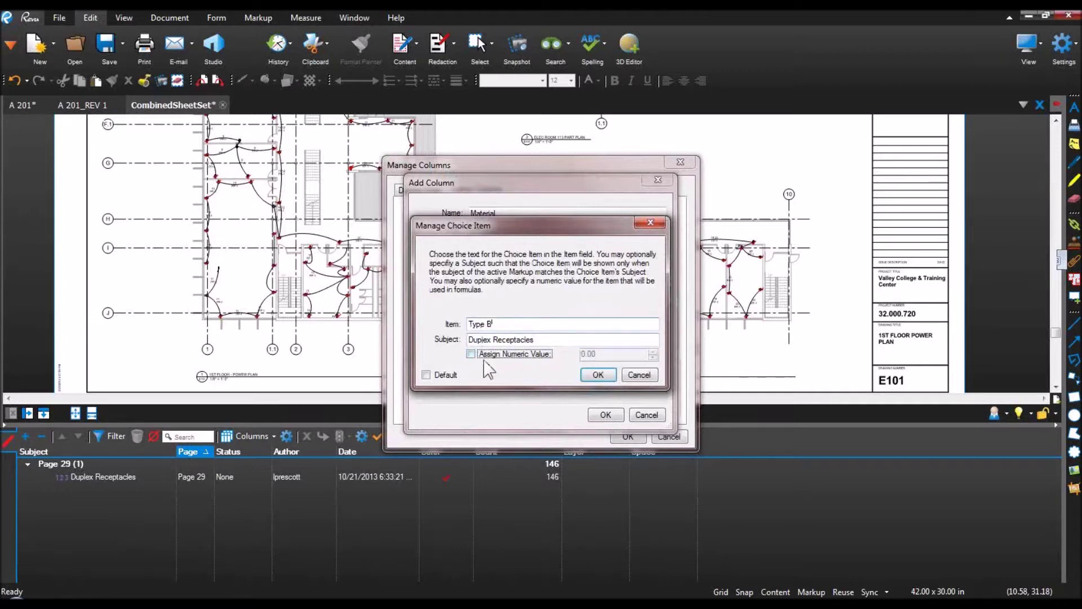
left_click(471, 354)
key("Tab")
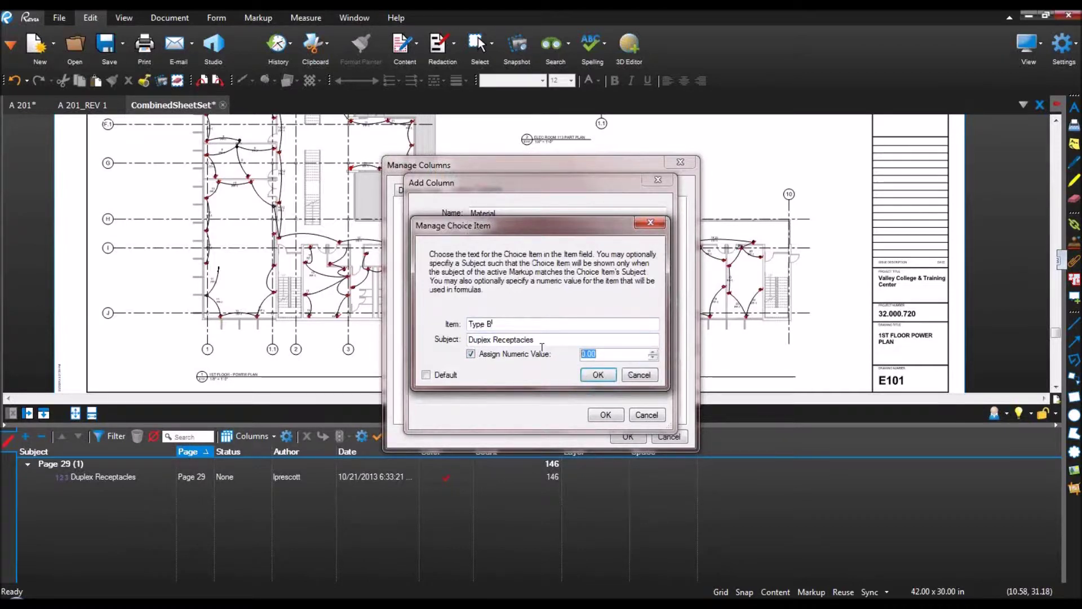
type("240")
left_click(592, 377)
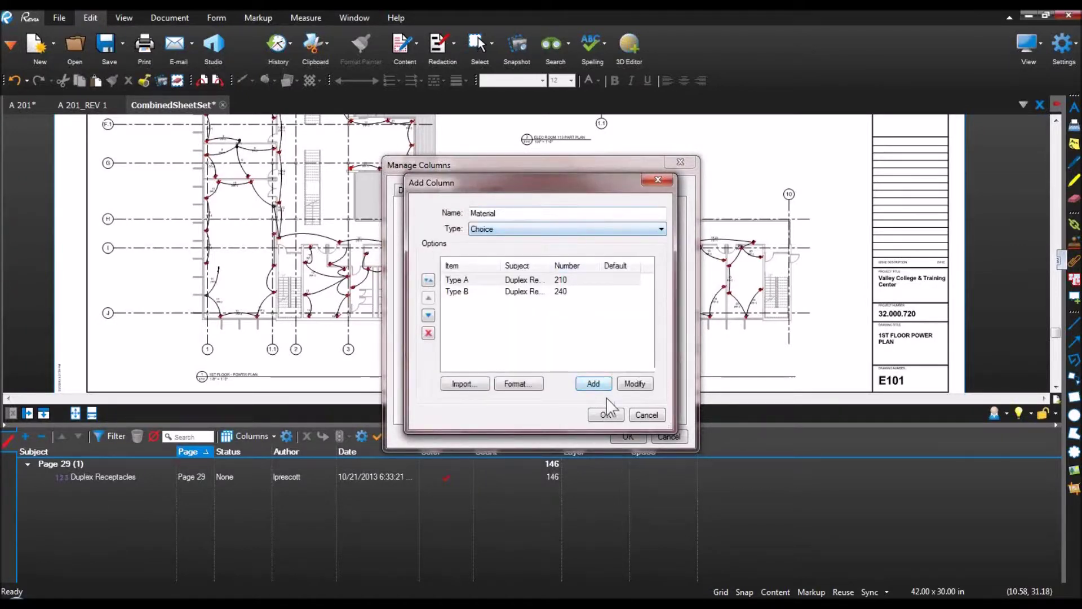
left_click(610, 415)
left_click(626, 437)
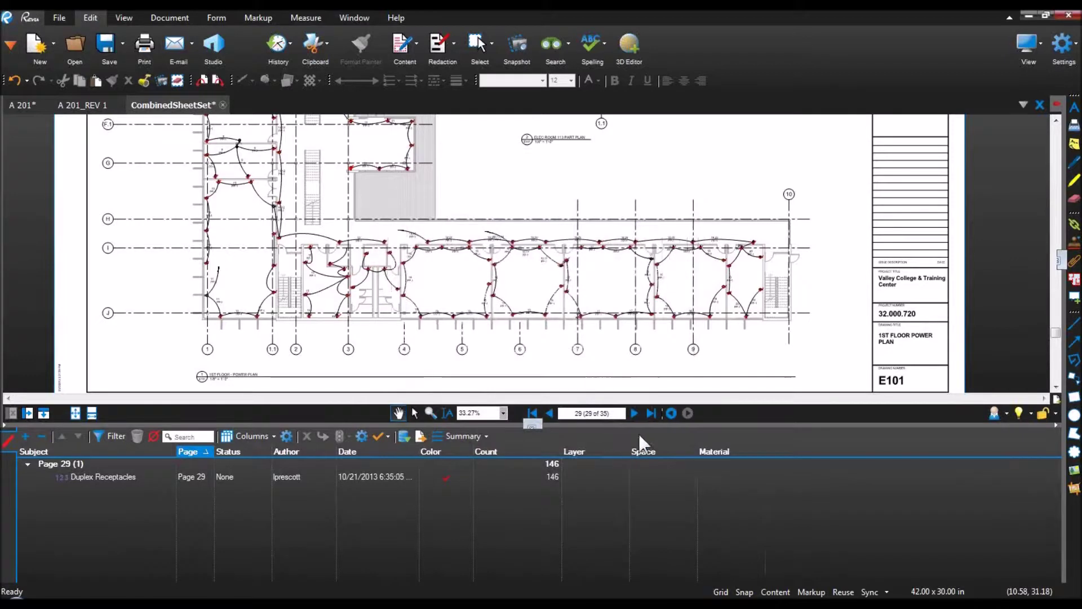
Step: Move Material between Count and Layer, set Duplex Receptacles to Type A, then open Manage Columns
left_click_drag(714, 452, 564, 451)
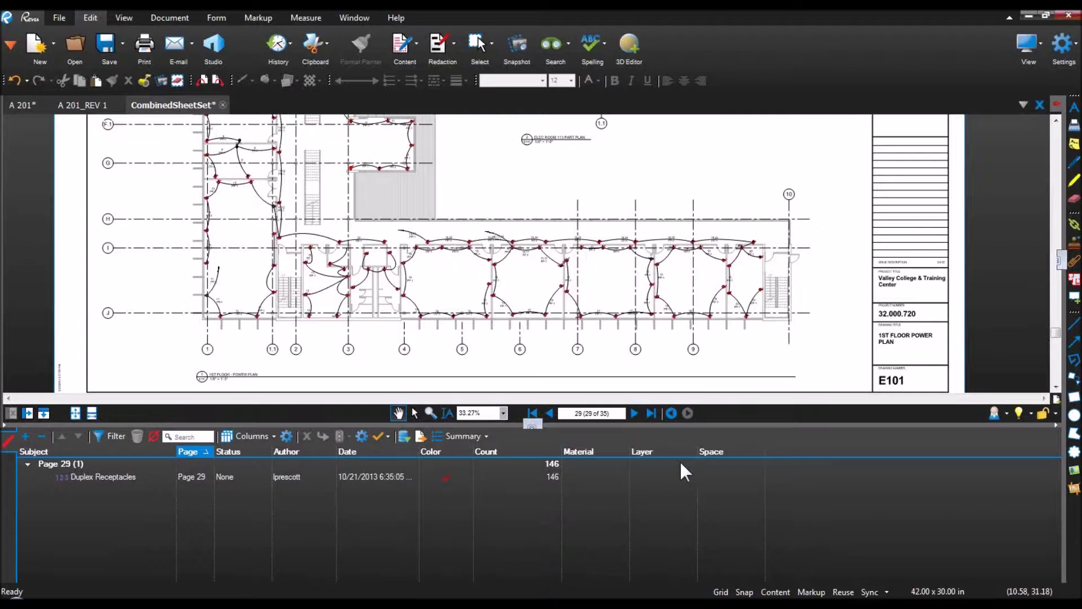
left_click_drag(477, 452, 614, 453)
left_click(596, 478)
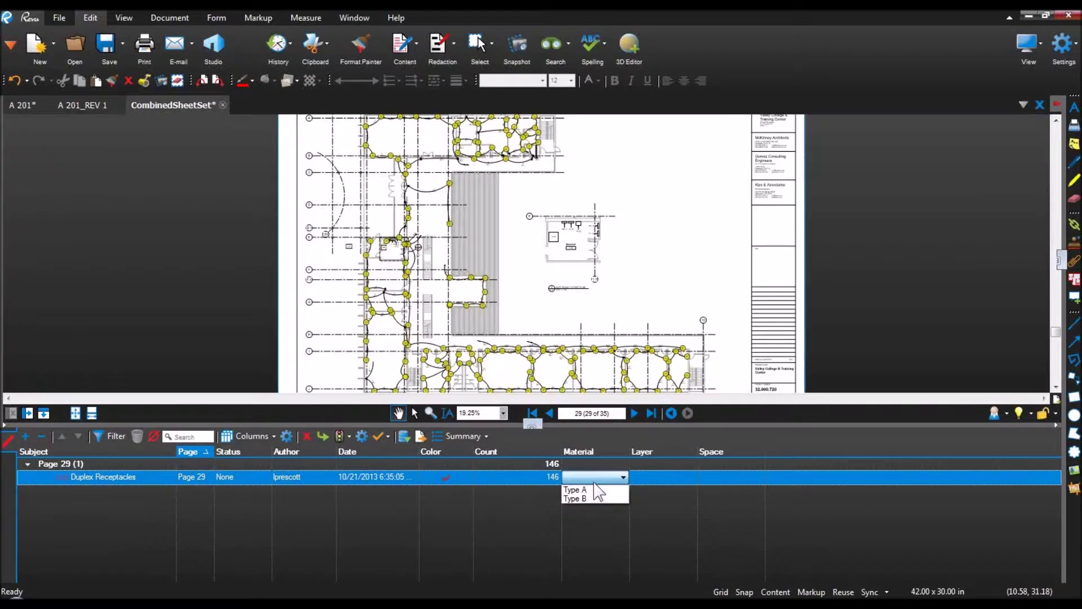
left_click(596, 490)
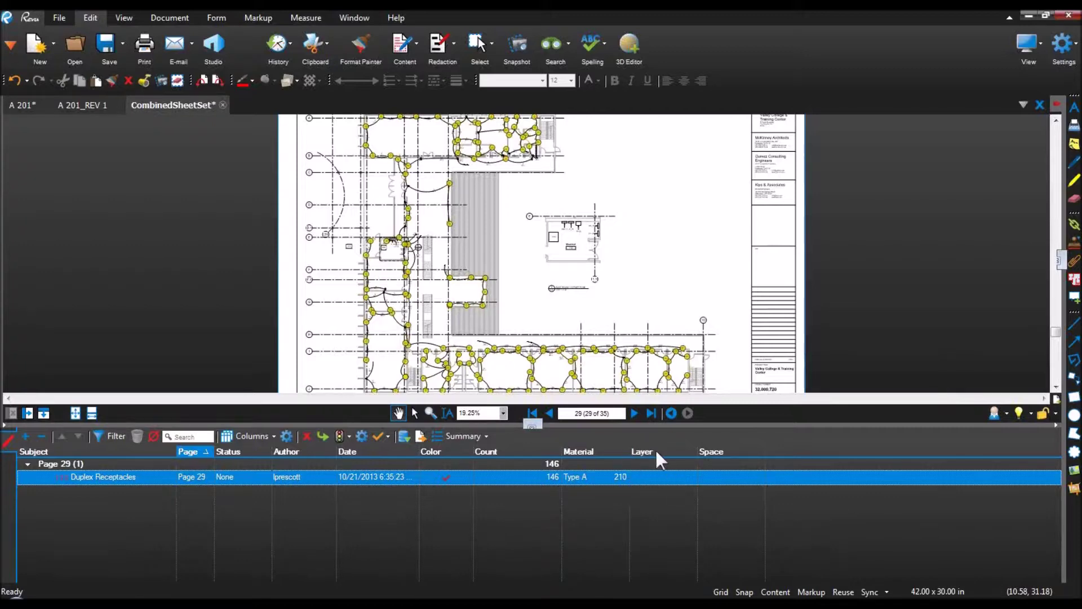
left_click(283, 436)
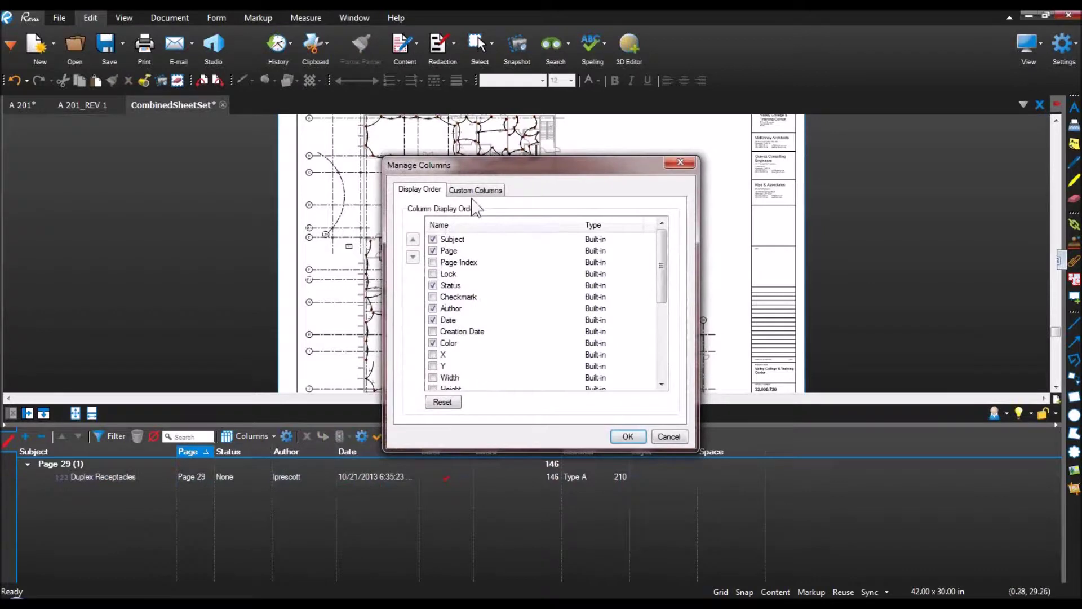
Step: Create a new custom column named Subtotal of type Formula
left_click(476, 190)
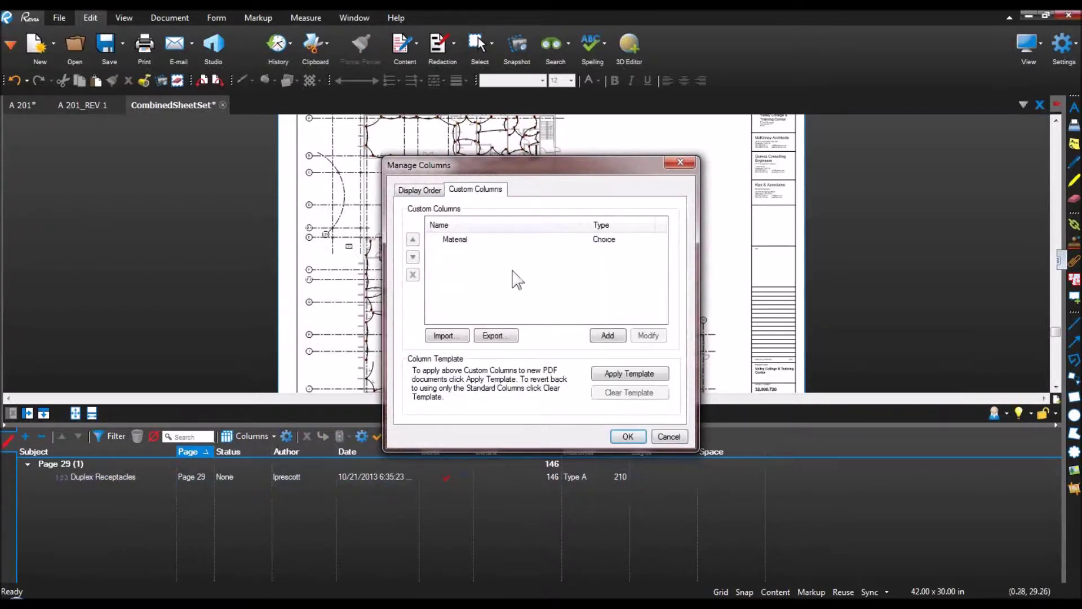
left_click(603, 335)
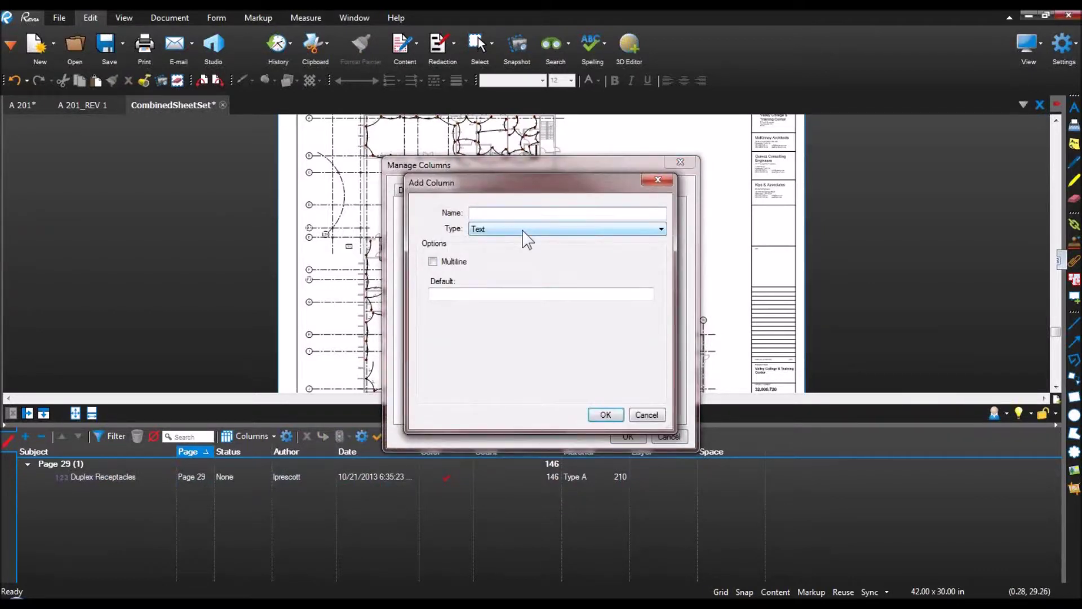
type("Subtotal")
left_click(529, 231)
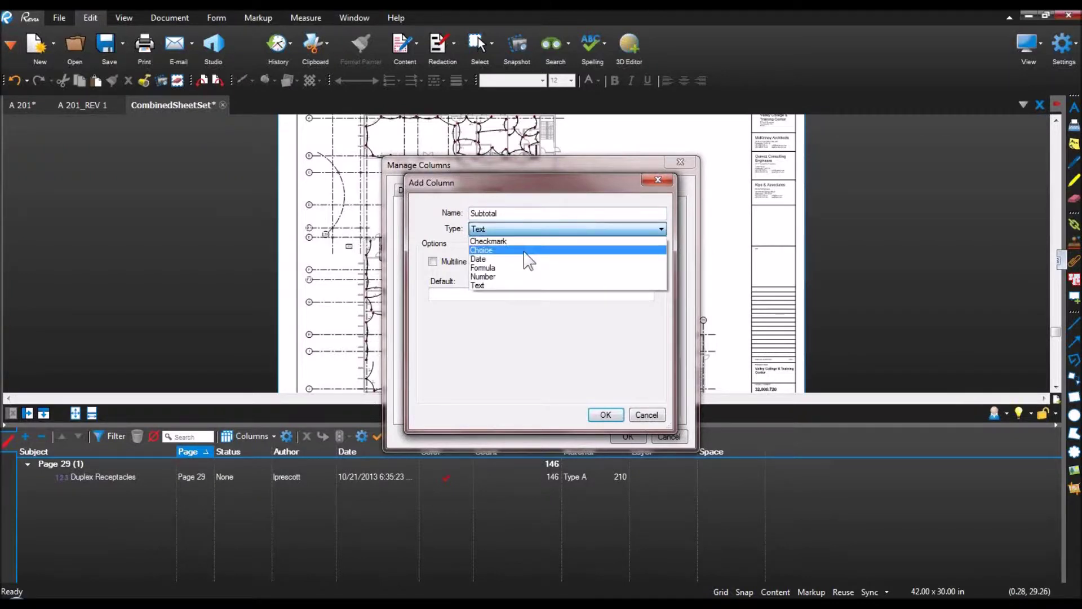
left_click(526, 268)
left_click(529, 272)
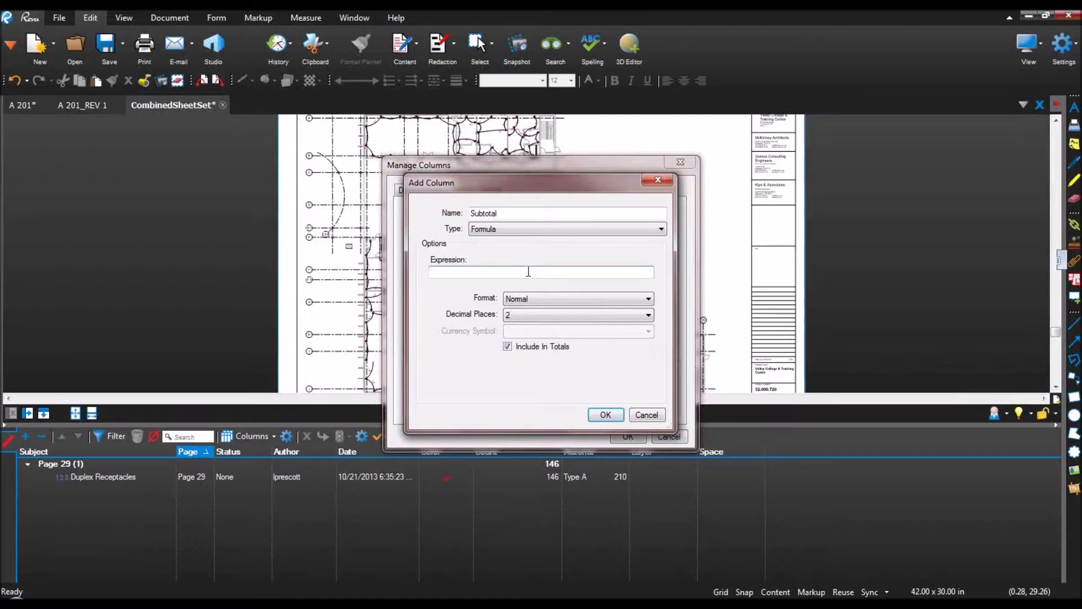
Step: Set the Subtotal expression to Material*Count with dollar currency format, and apply
type("q")
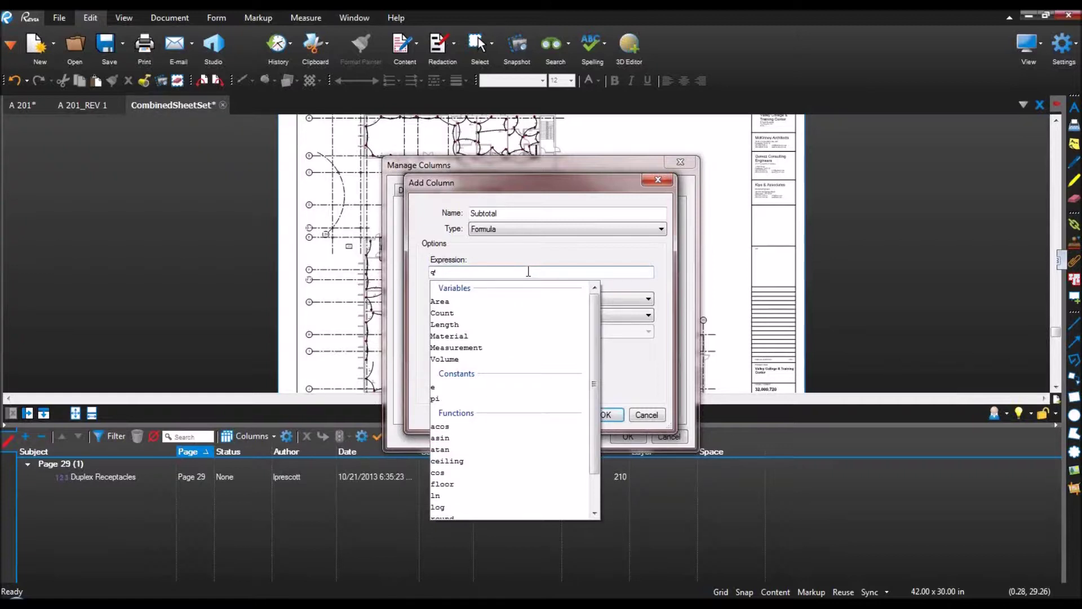
key("Down")
key("Down")
key("Down")
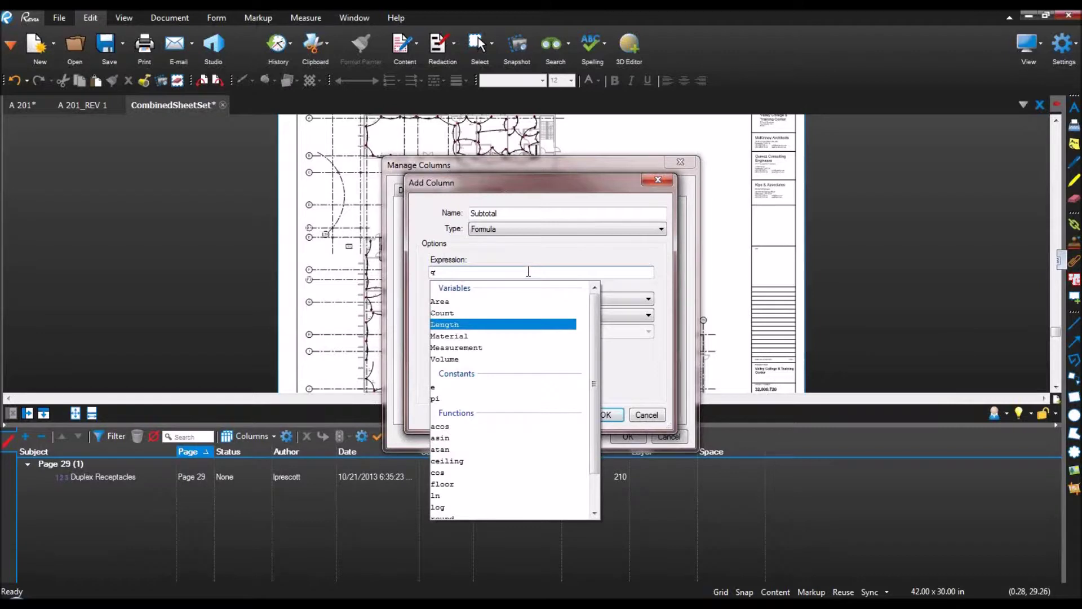
key("Return")
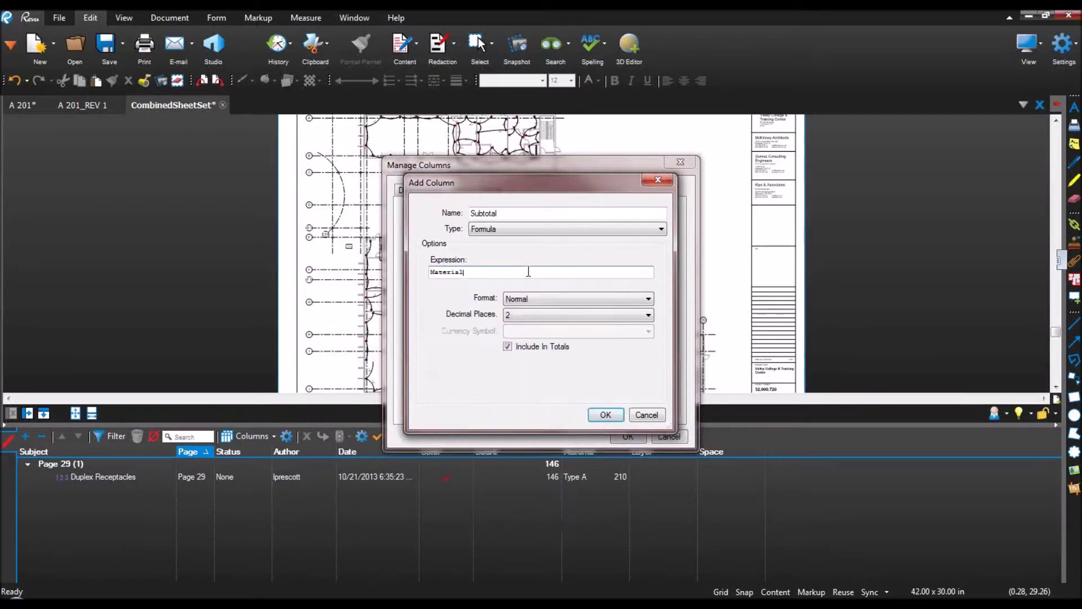
type("*c")
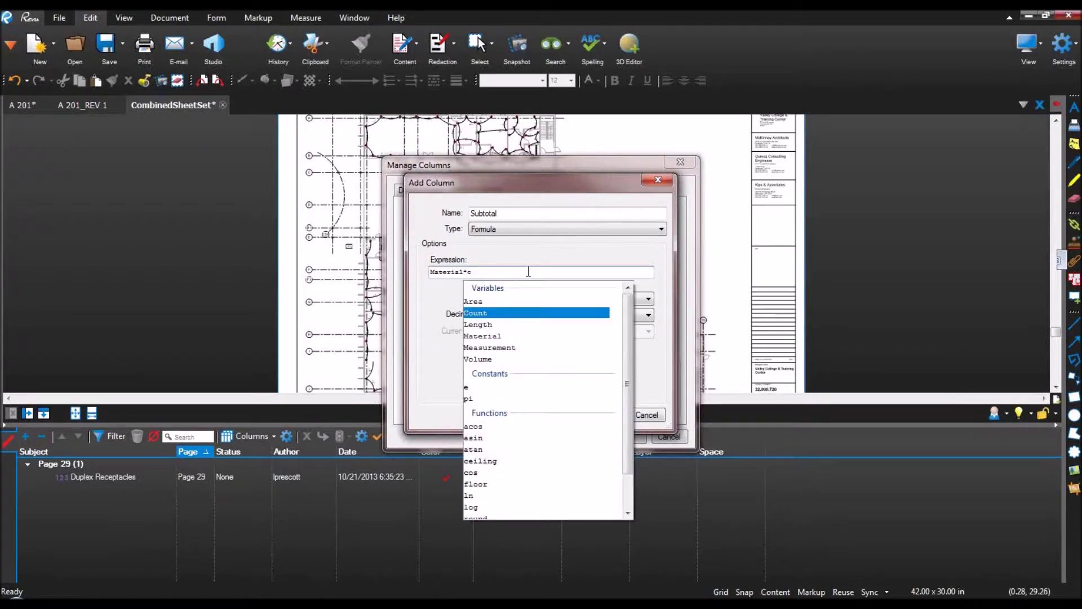
key("Up")
key("Down")
key("Down")
key("Down")
key("Down")
key("Up")
key("Up")
key("Up")
key("Return")
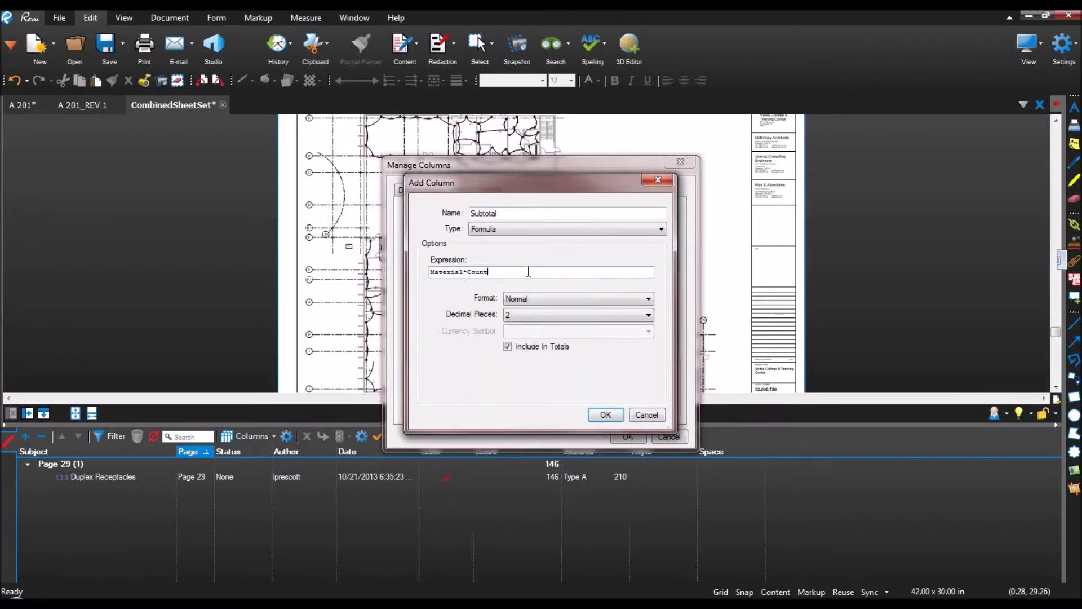
left_click(532, 298)
left_click(530, 319)
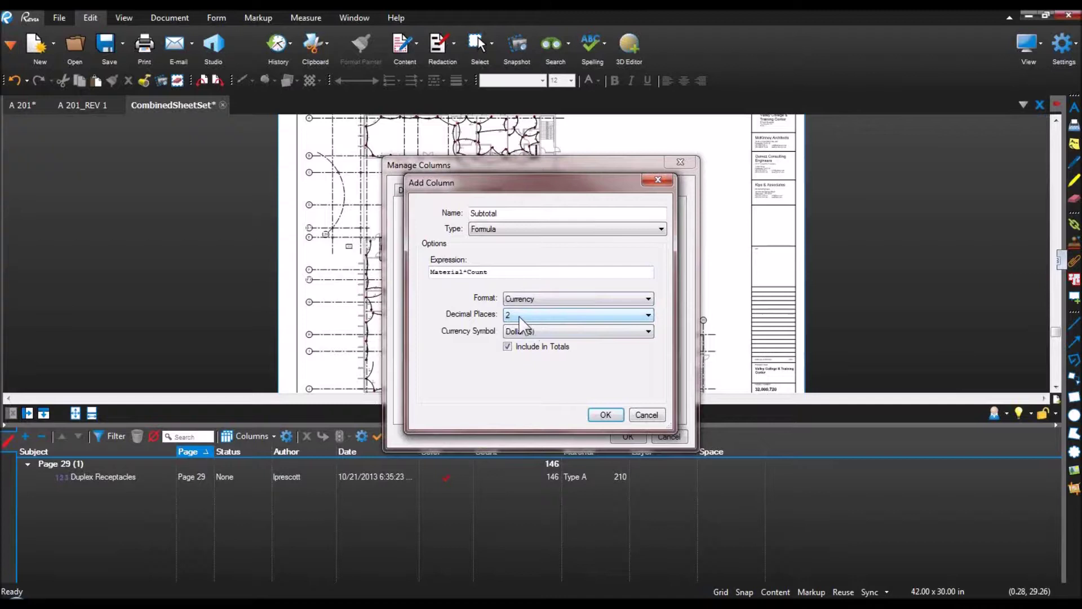
left_click(604, 415)
left_click(627, 436)
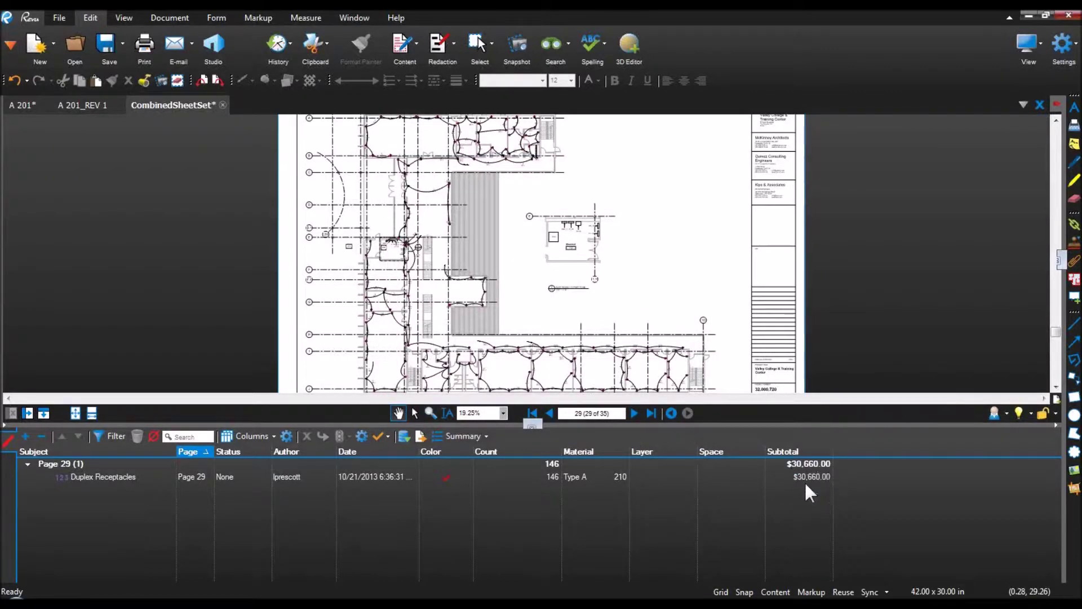
Step: Put Subtotal beside Material, switch receptacles to Type B ($35,040.00), and enlarge the drawing area
left_click_drag(787, 451, 644, 459)
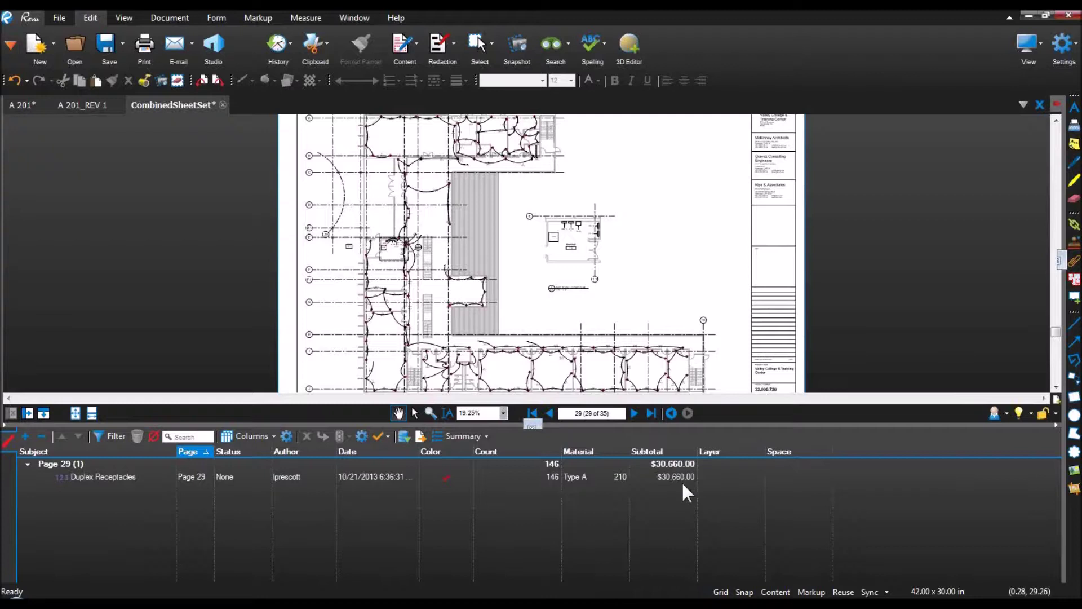
left_click(595, 475)
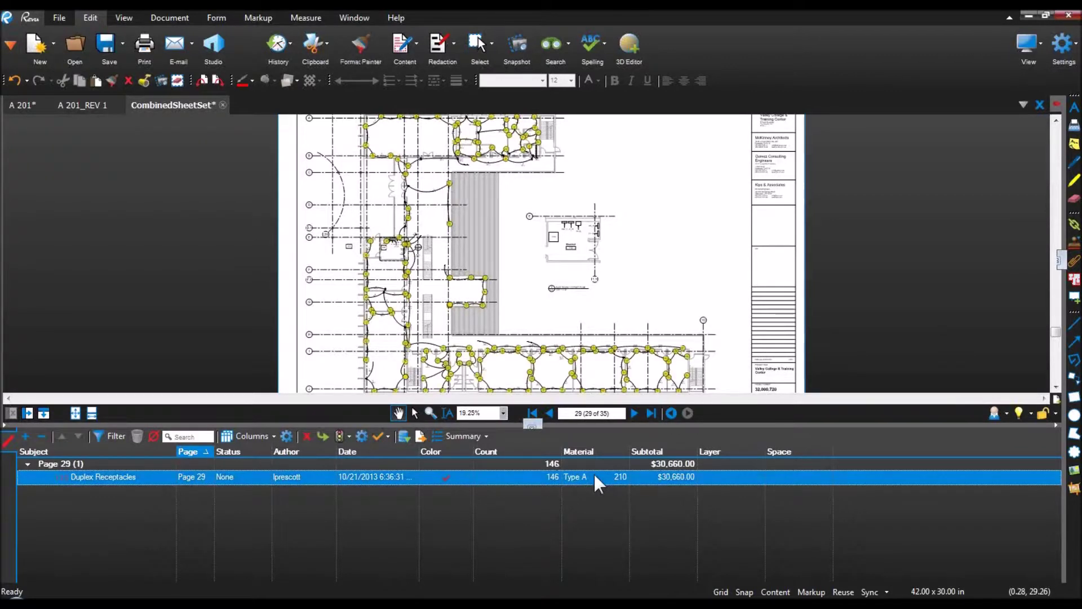
left_click(594, 475)
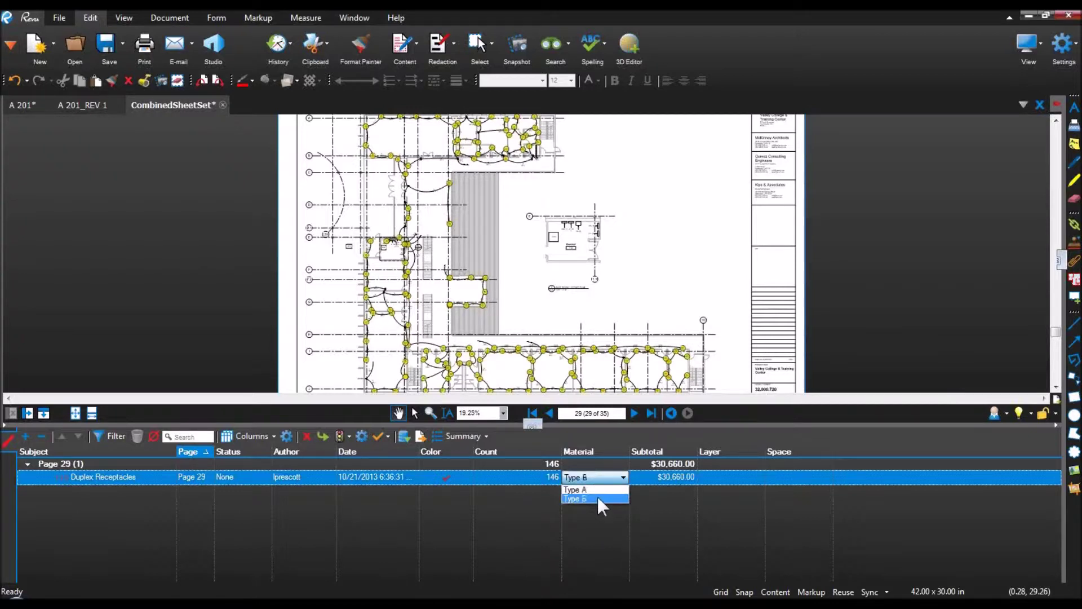
left_click(598, 497)
left_click(661, 494)
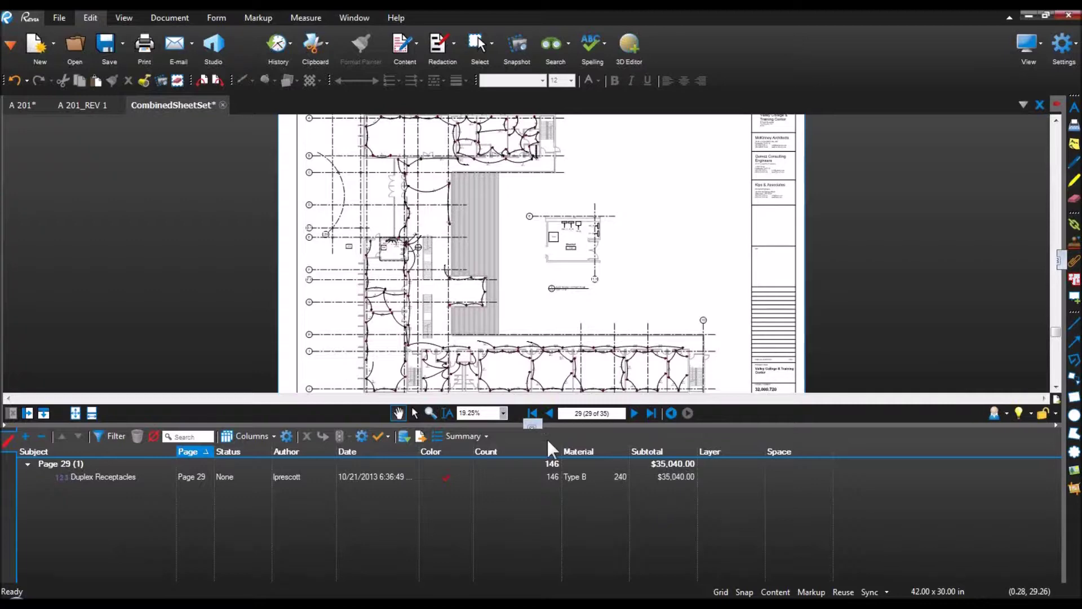
mouse_move(558, 425)
left_mouse_down()
mouse_move(560, 514)
mouse_move(559, 482)
left_mouse_up()
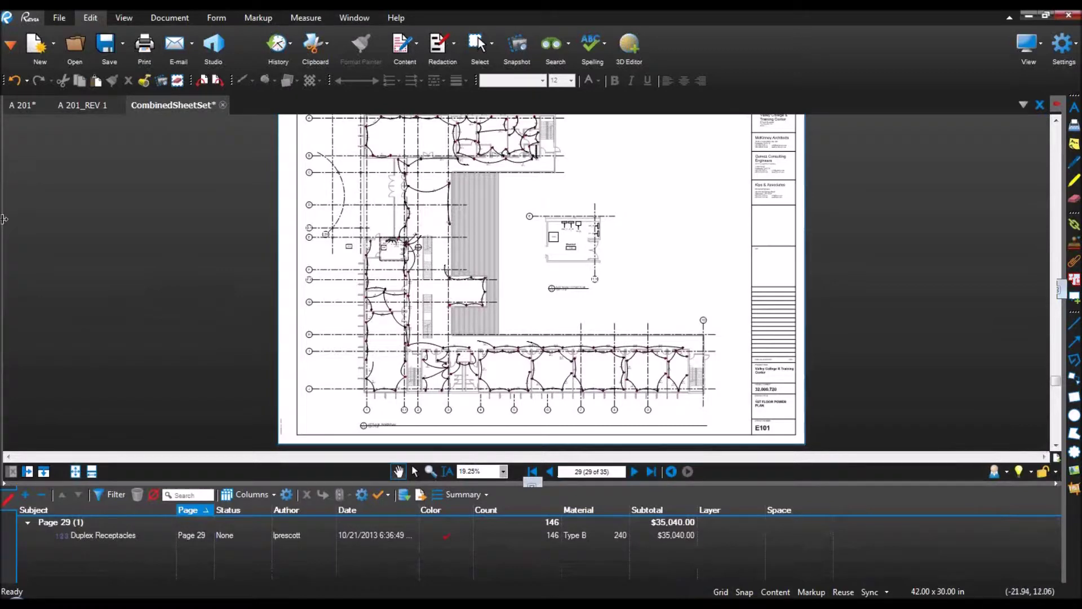
left_click_drag(3, 220, 191, 225)
Step: Show the Tool Chest, collapse Recent Tools, and widen the panel
left_click(80, 104)
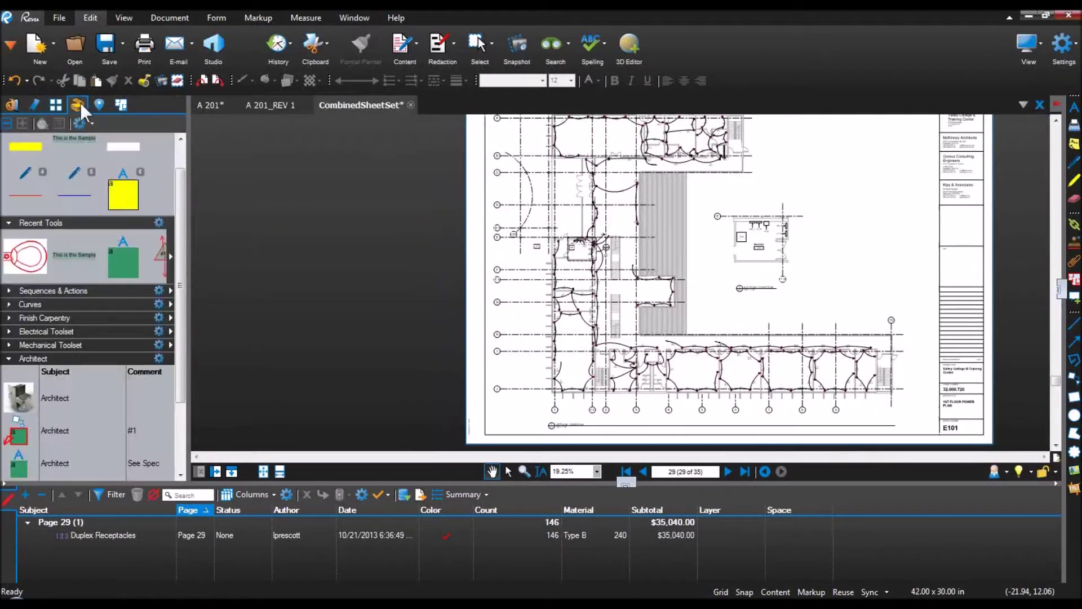
left_click(9, 223)
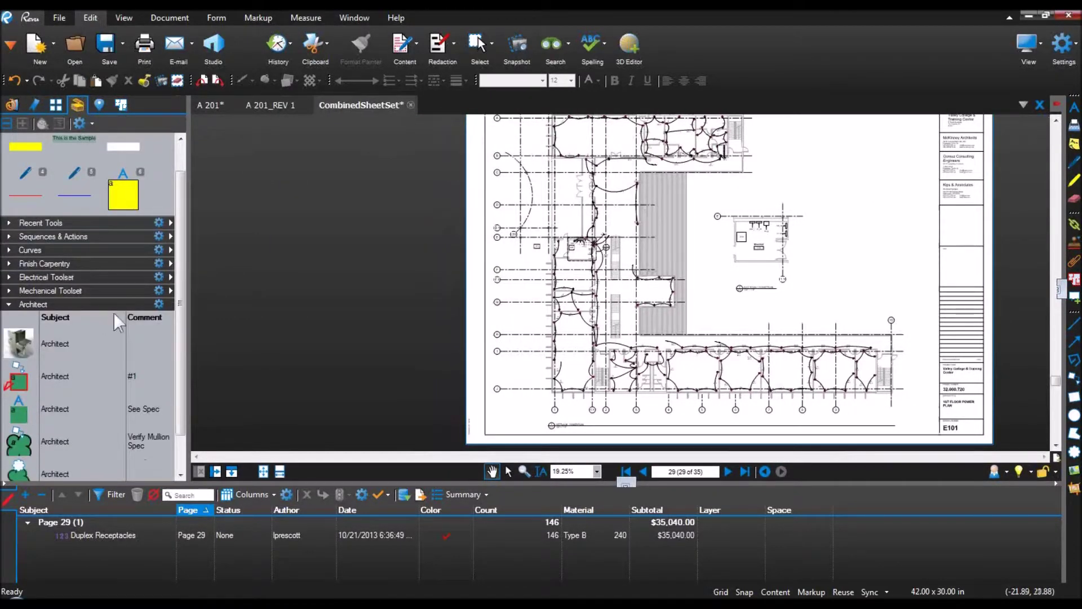
left_click_drag(178, 353, 226, 362)
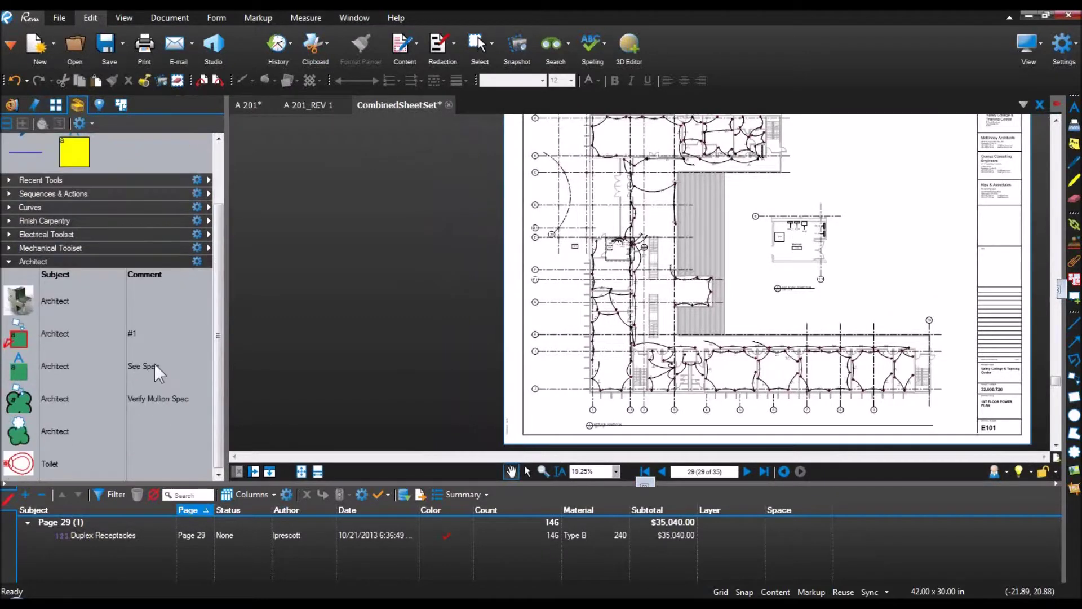
scroll(679, 403, "up", 5)
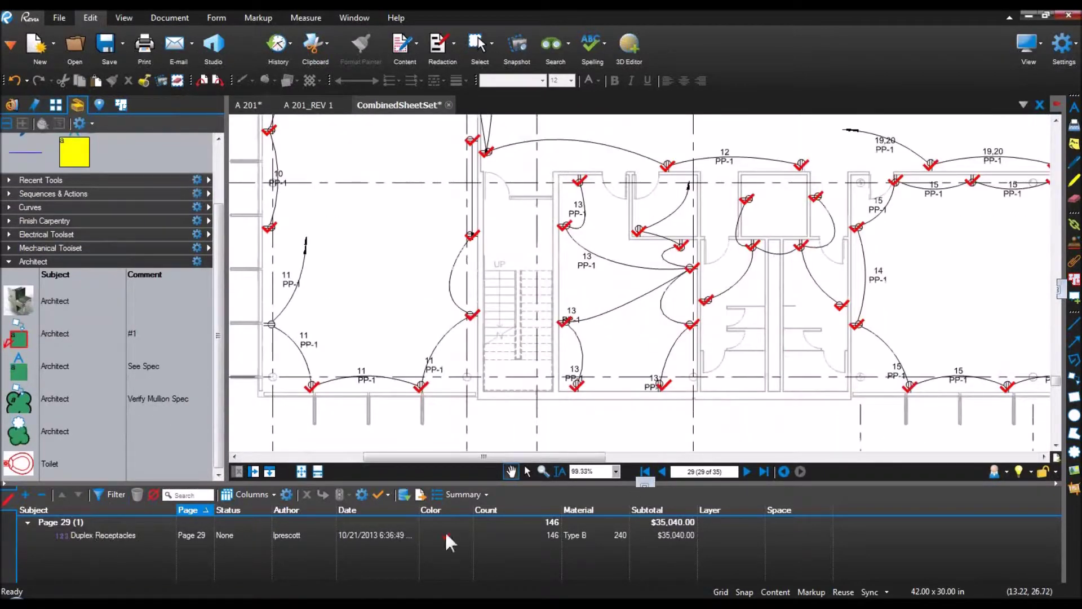
Step: Add the receptacle count markup to the Architect tool set
left_click(667, 388)
right_click(667, 388)
mouse_move(756, 549)
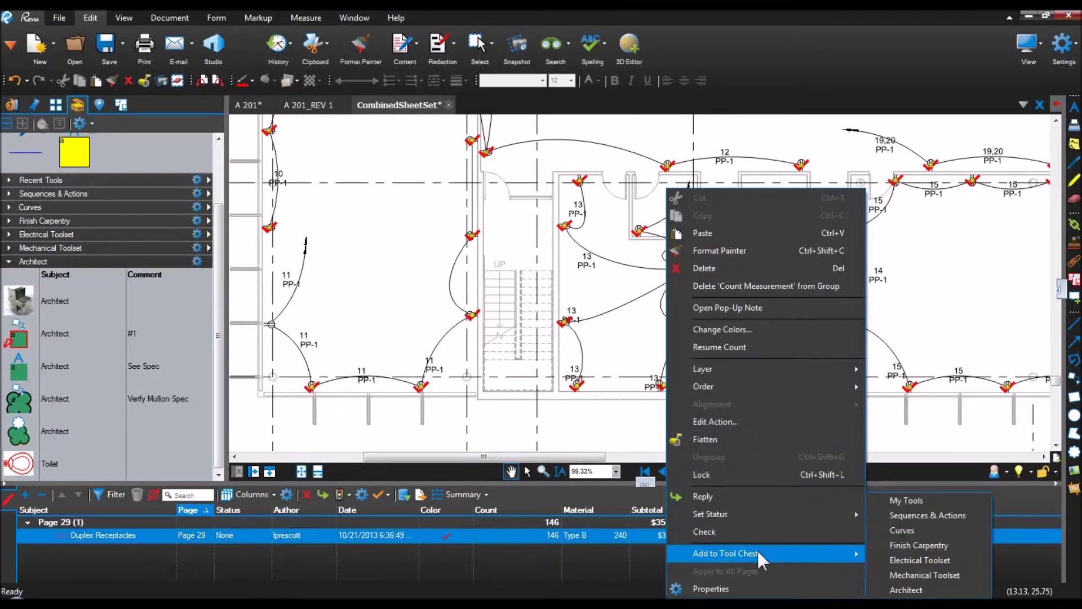
left_click(906, 590)
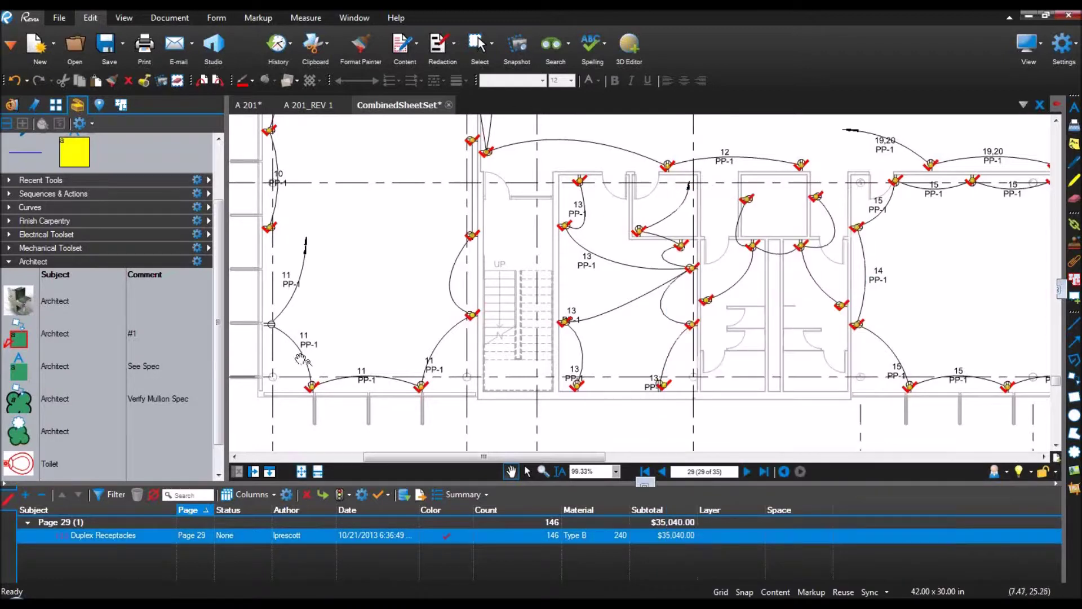
left_click_drag(219, 324, 218, 395)
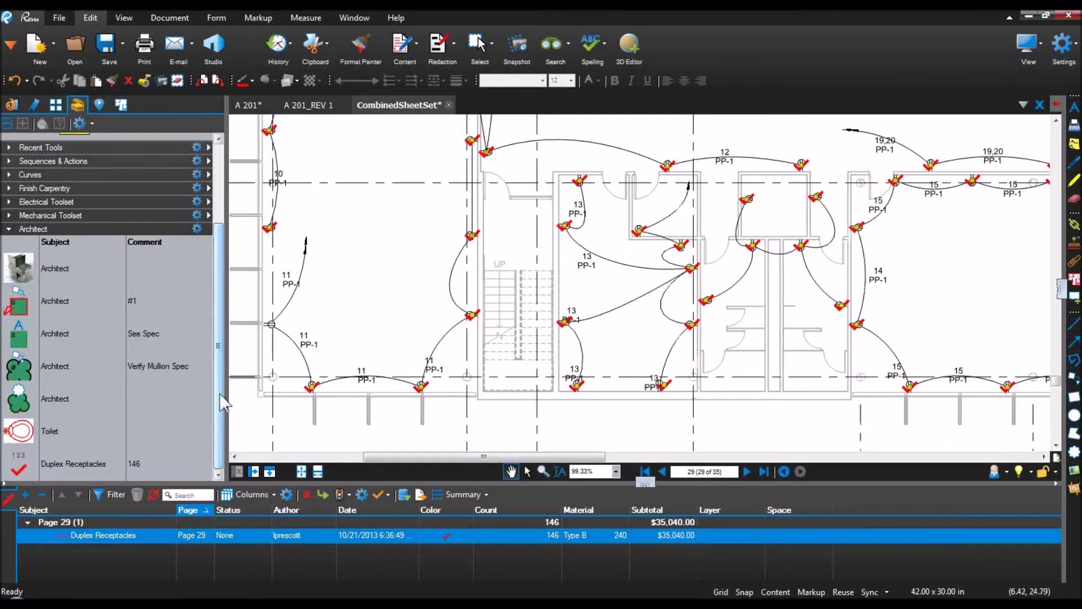
Step: Place a new three-item Duplex Receptacles count below the plan with the saved tool
left_click(19, 465)
left_click(488, 429)
left_click(511, 429)
left_click(539, 428)
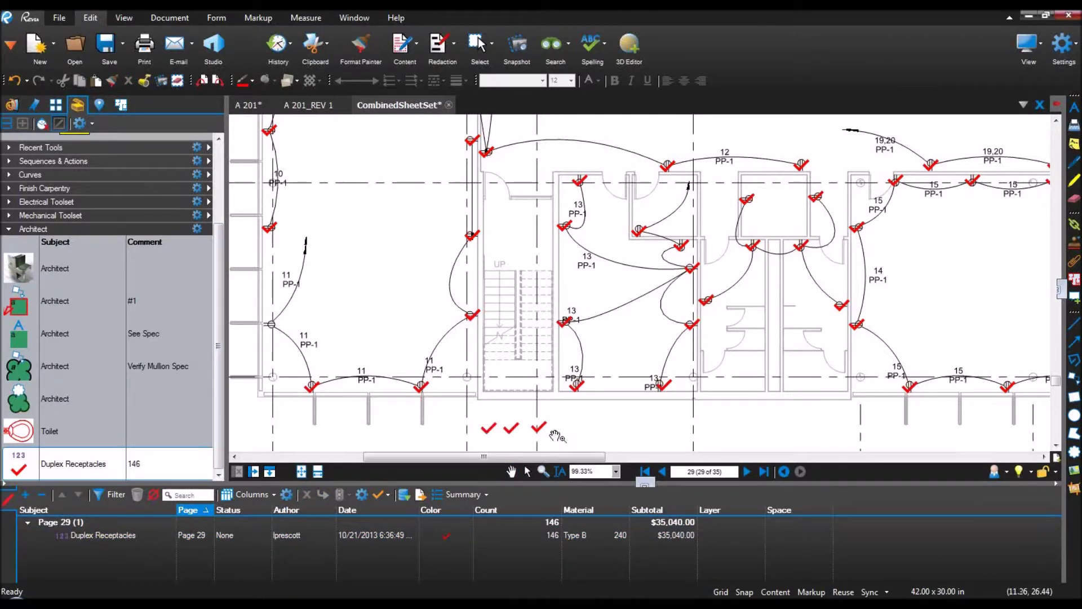
key("Escape")
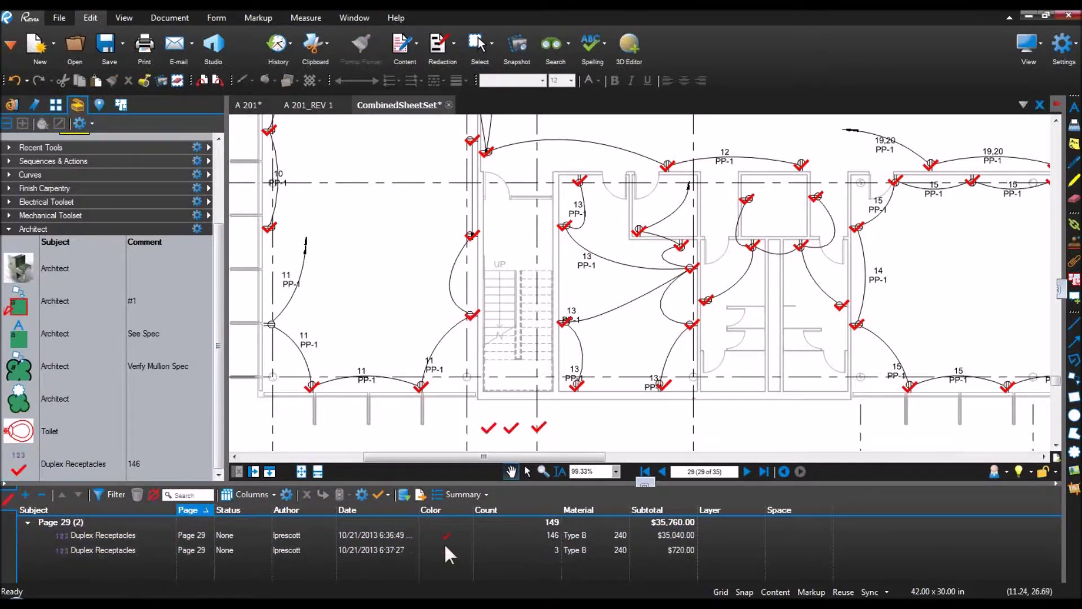
Step: Make the new count's marks green and set its material to Type A
left_click(508, 549)
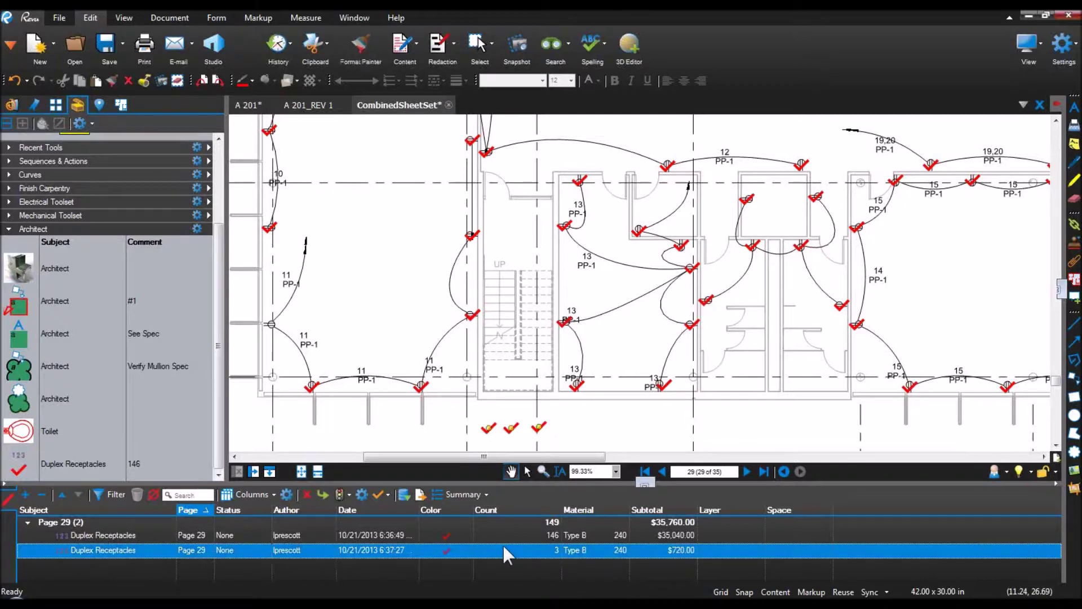
left_click(448, 549)
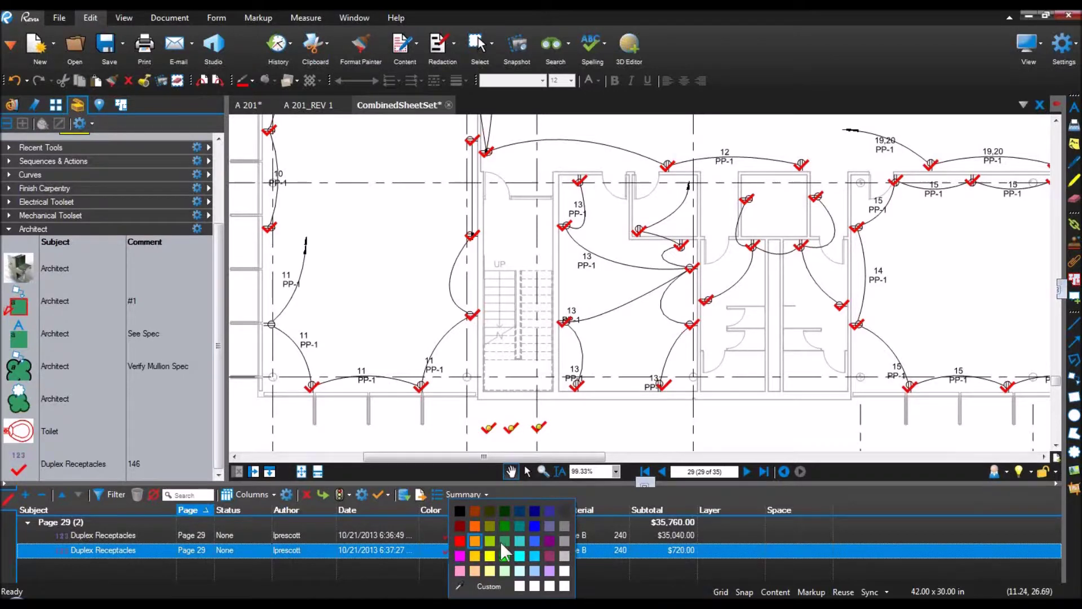
left_click(480, 543)
left_click(452, 546)
left_click(509, 510)
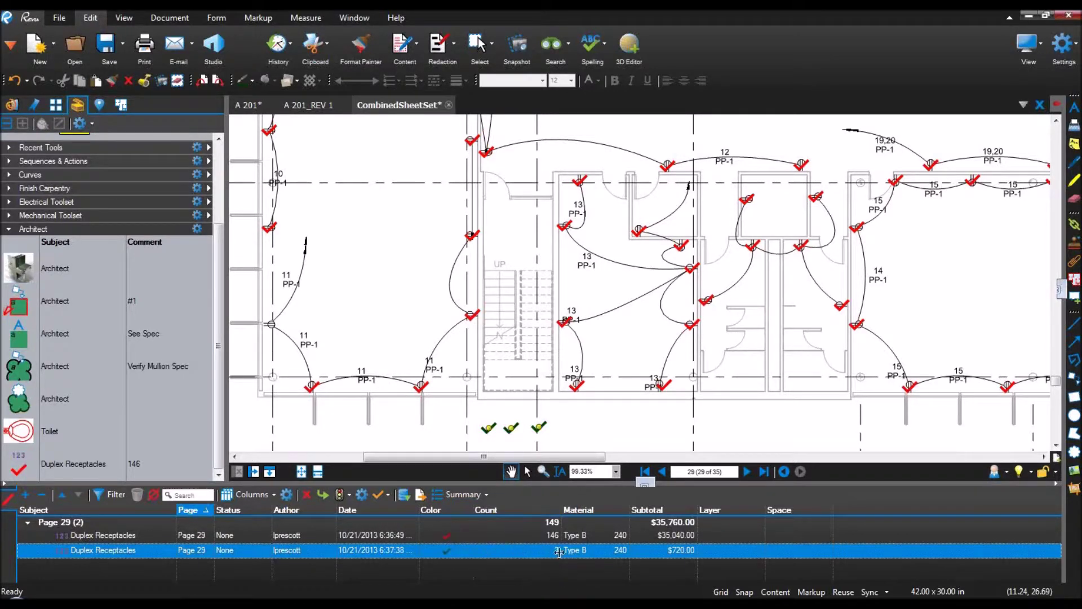
left_click(594, 549)
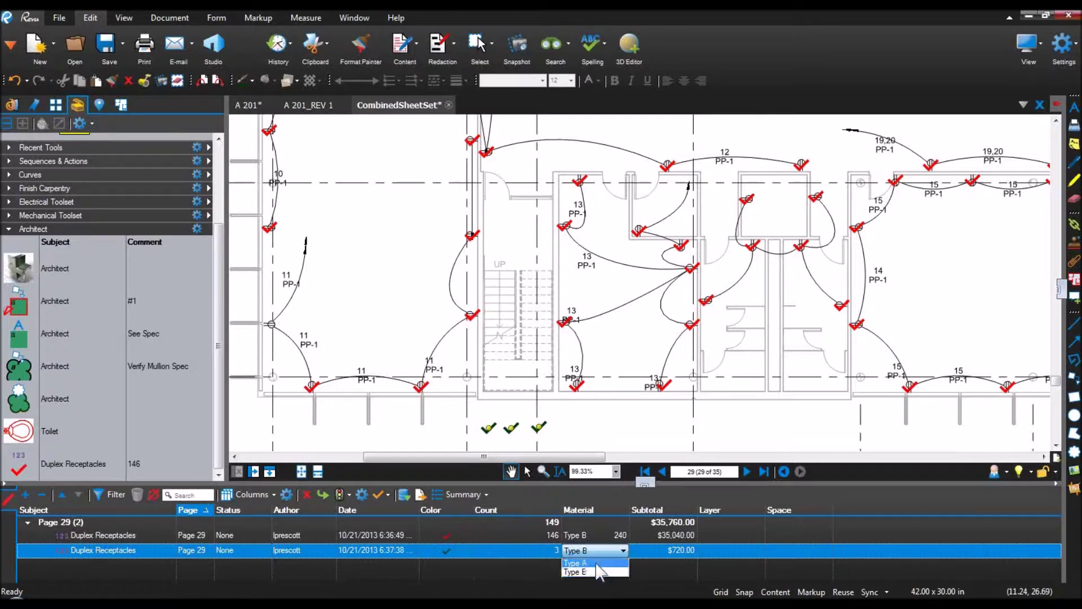
left_click(596, 563)
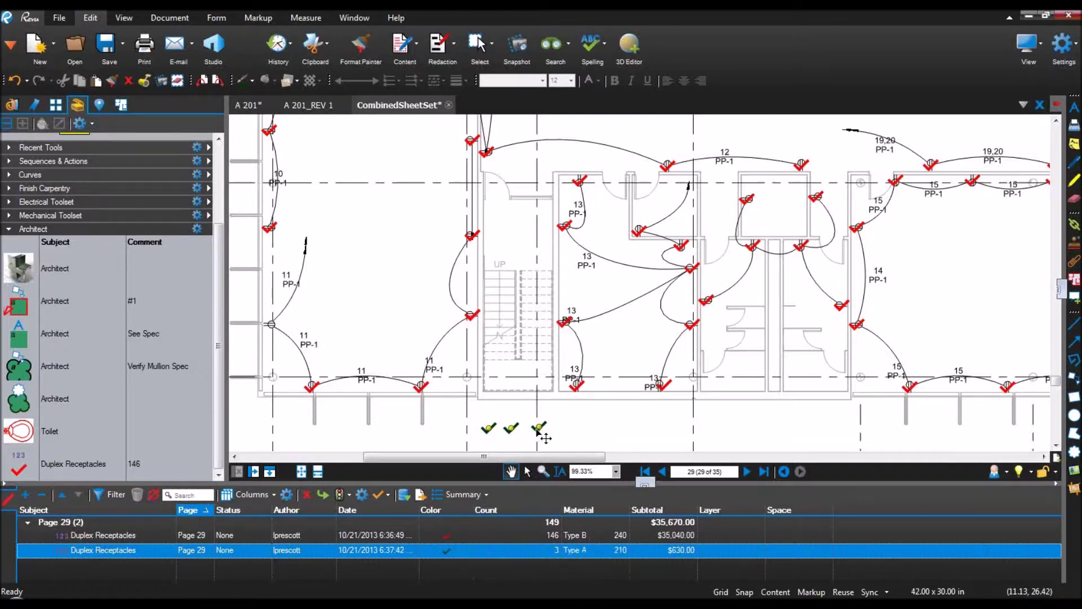
Step: Save the green checkmark count to the Architect tools and delete the three originals
right_click(537, 432)
mouse_move(611, 553)
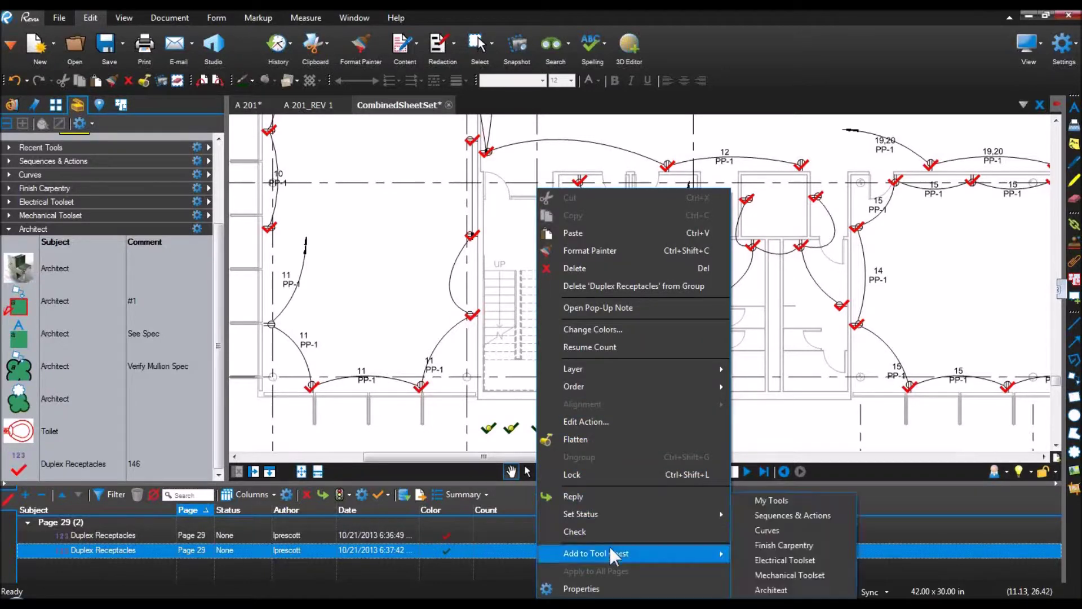
left_click(772, 590)
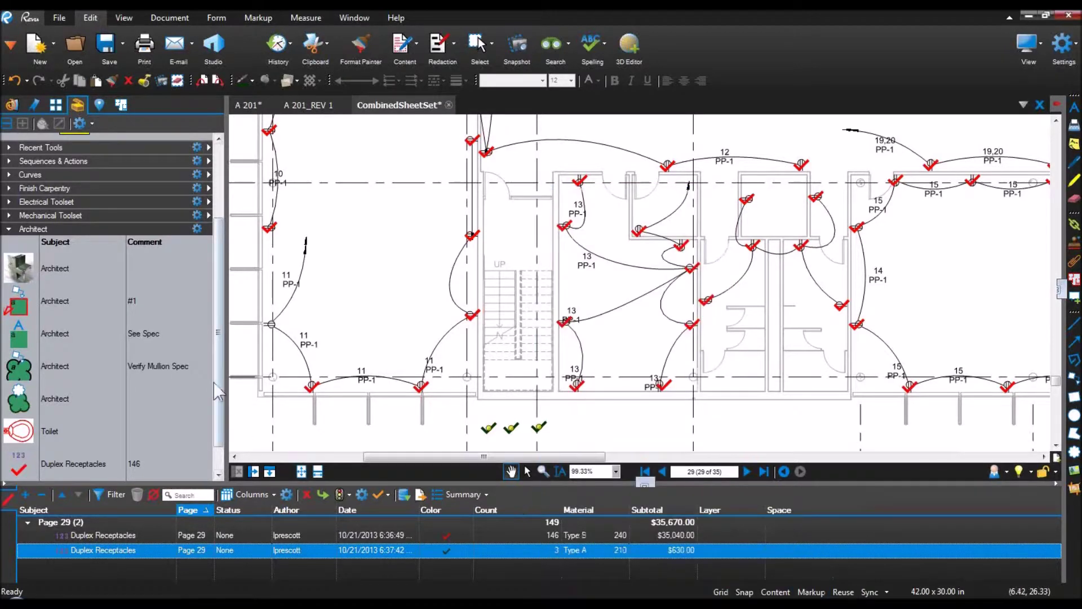
scroll(219, 431, "down", 1)
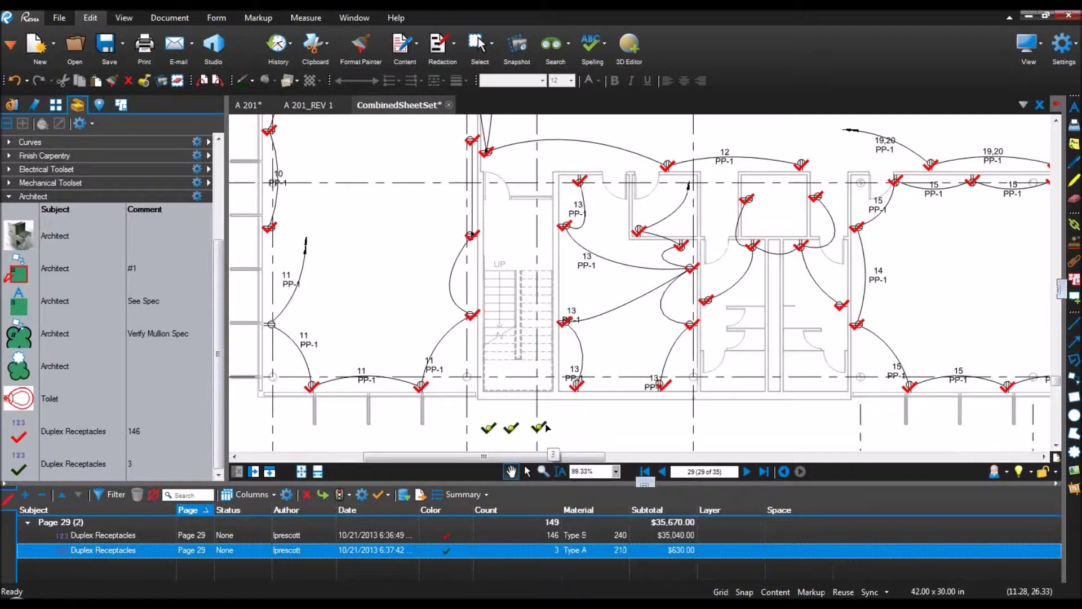
key("Delete")
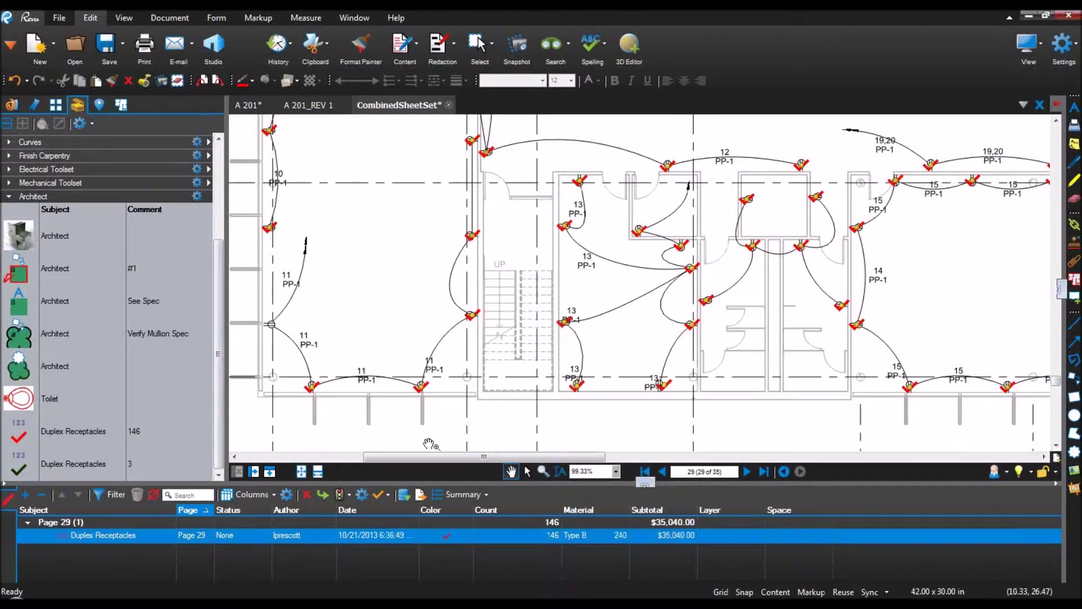
Step: Place four green checkmark counts below the drawing using the saved tool
left_click(40, 471)
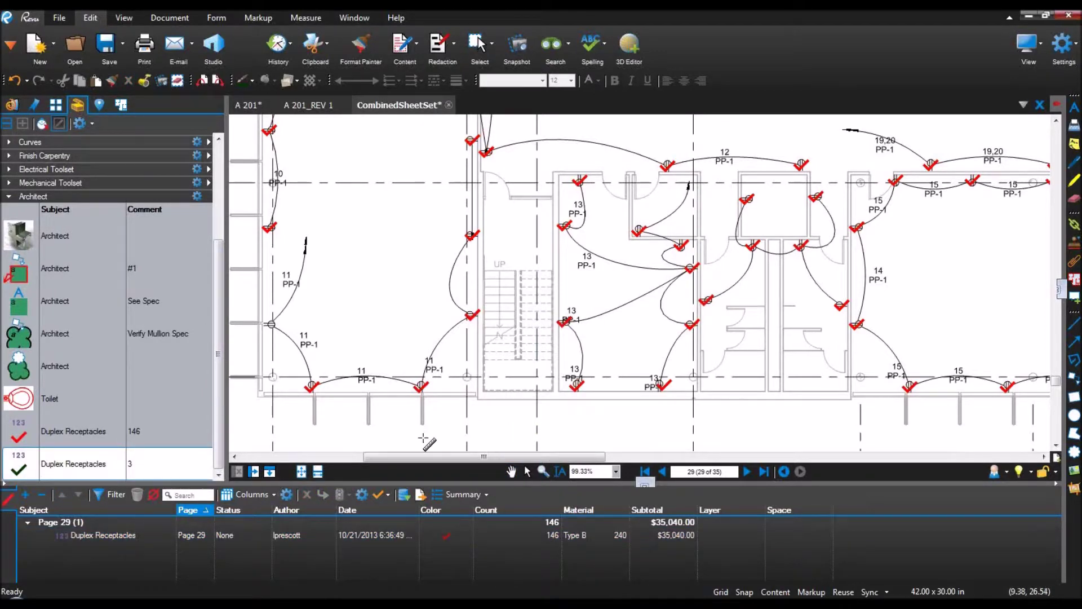
left_click(574, 406)
left_click(594, 410)
left_click(626, 407)
left_click(654, 407)
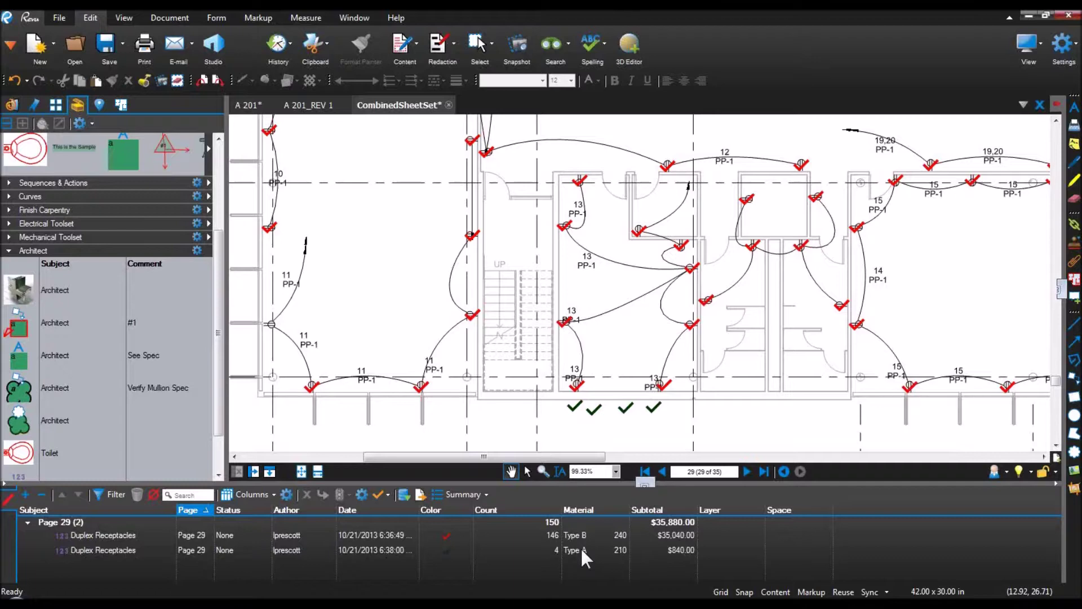
Step: Locate the Type B and Type A receptacle counts, hide the Tool Chest, and enlarge the markups list
left_click(448, 533)
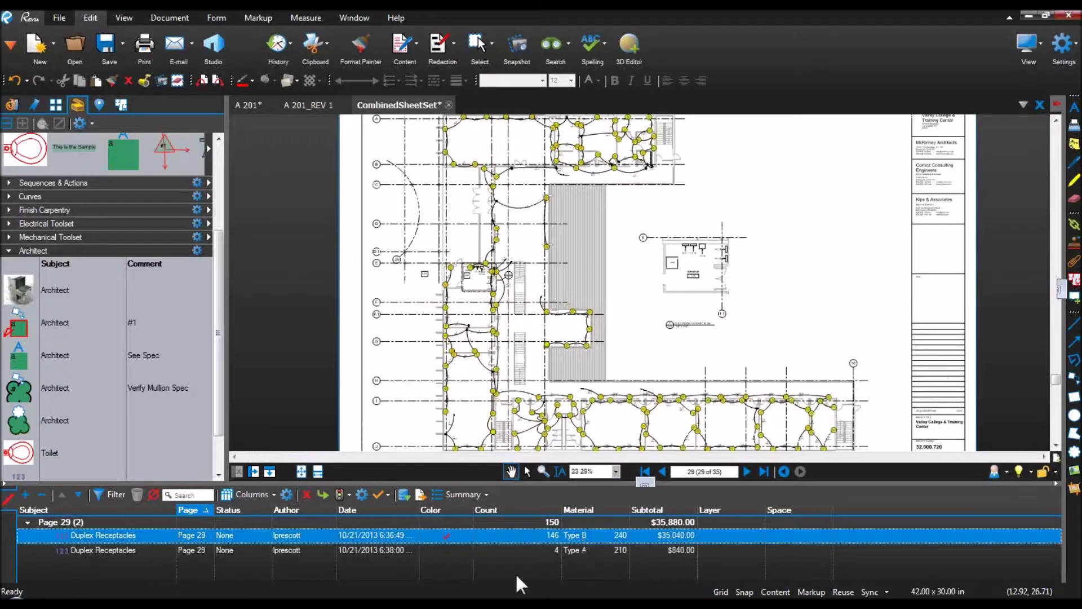
left_click(454, 551)
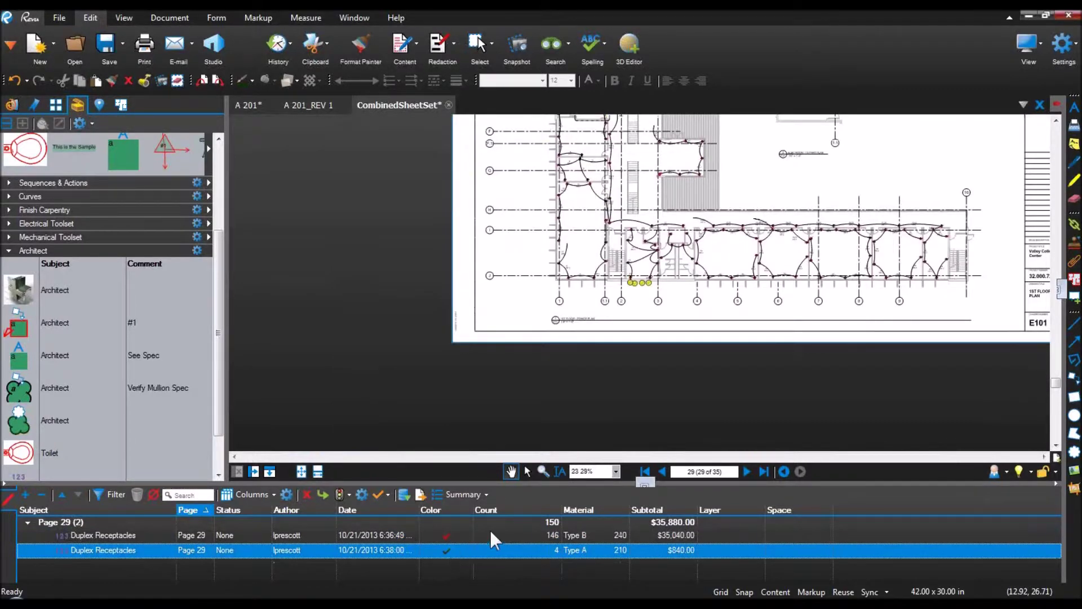
mouse_move(726, 315)
left_mouse_down()
mouse_move(640, 338)
mouse_move(532, 405)
left_mouse_up()
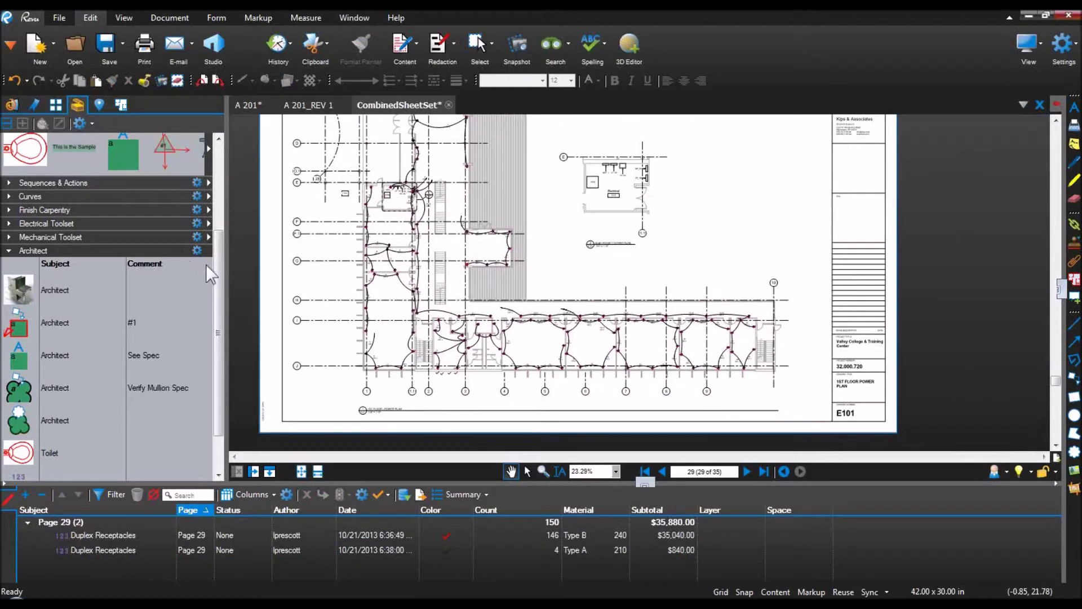
left_click_drag(225, 279, 2, 267)
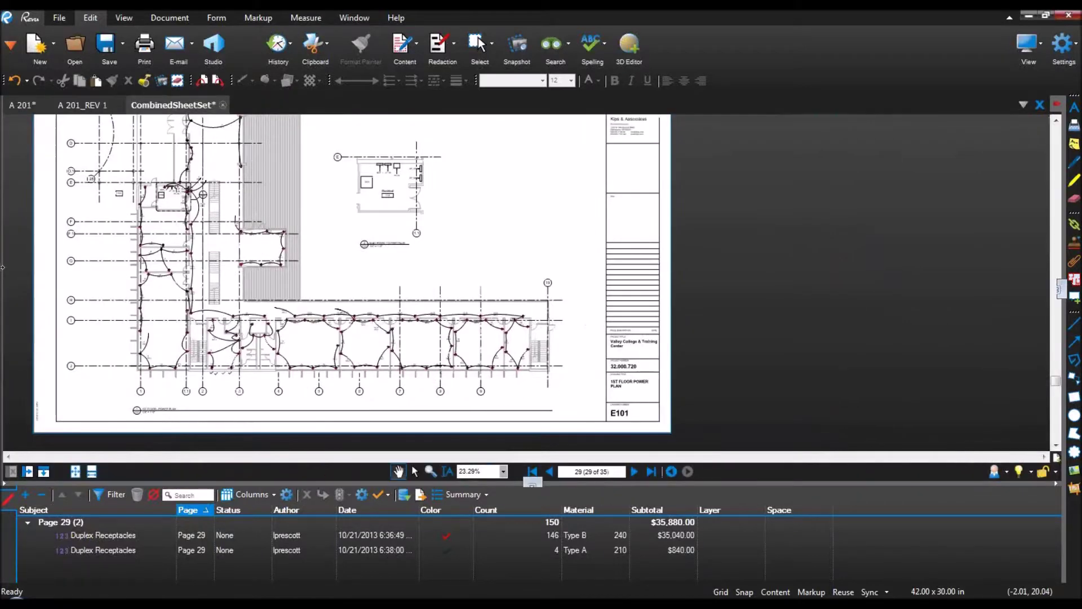
left_click_drag(641, 483, 632, 376)
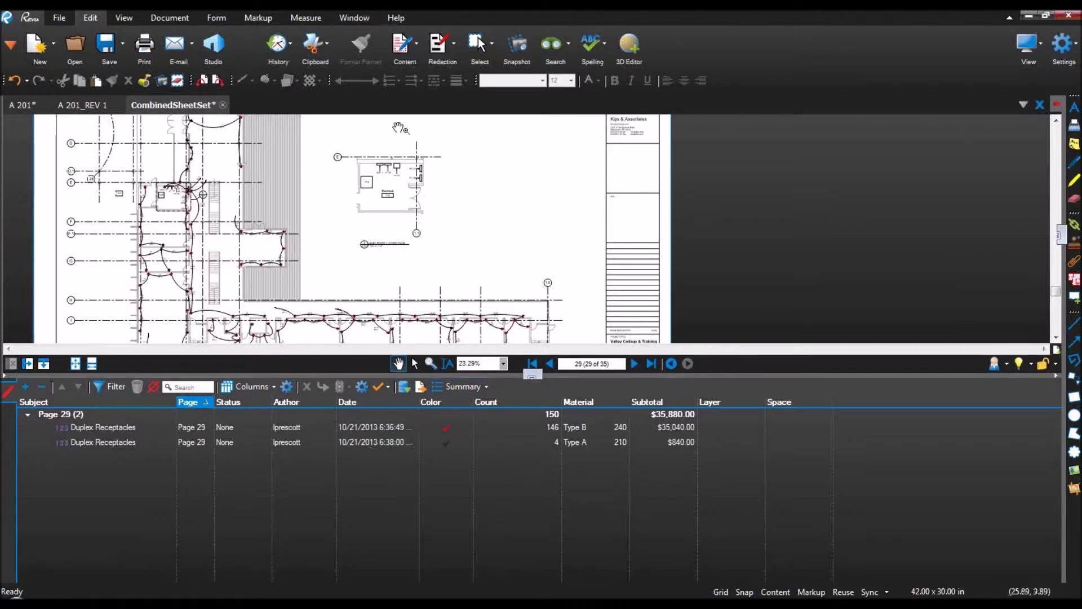
Step: Export the markups as a CSV summary named CombinedSheetSet to the Desktop
left_click(454, 385)
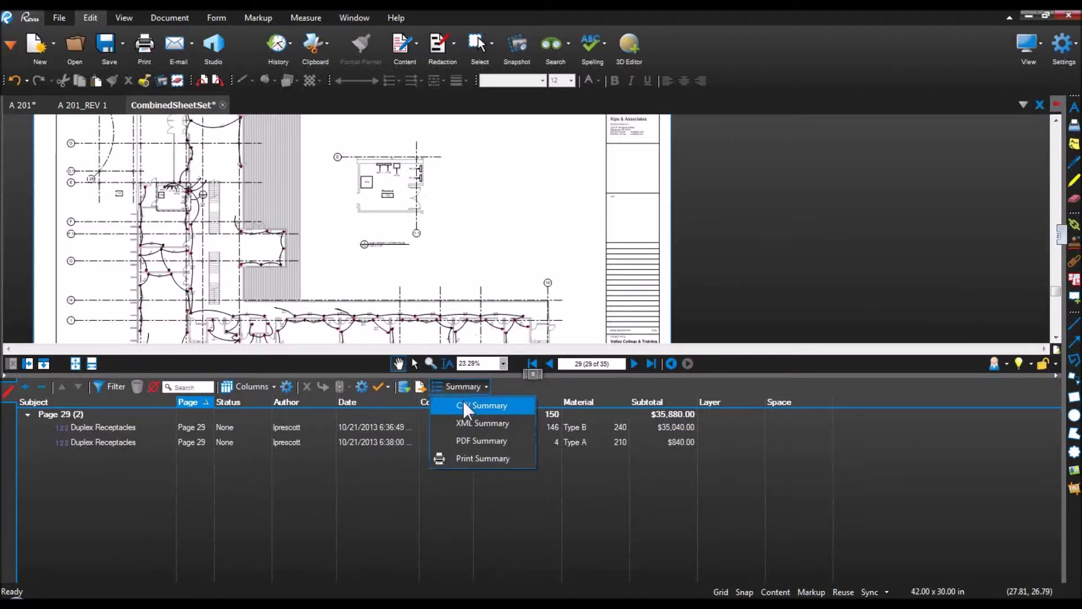
left_click(462, 404)
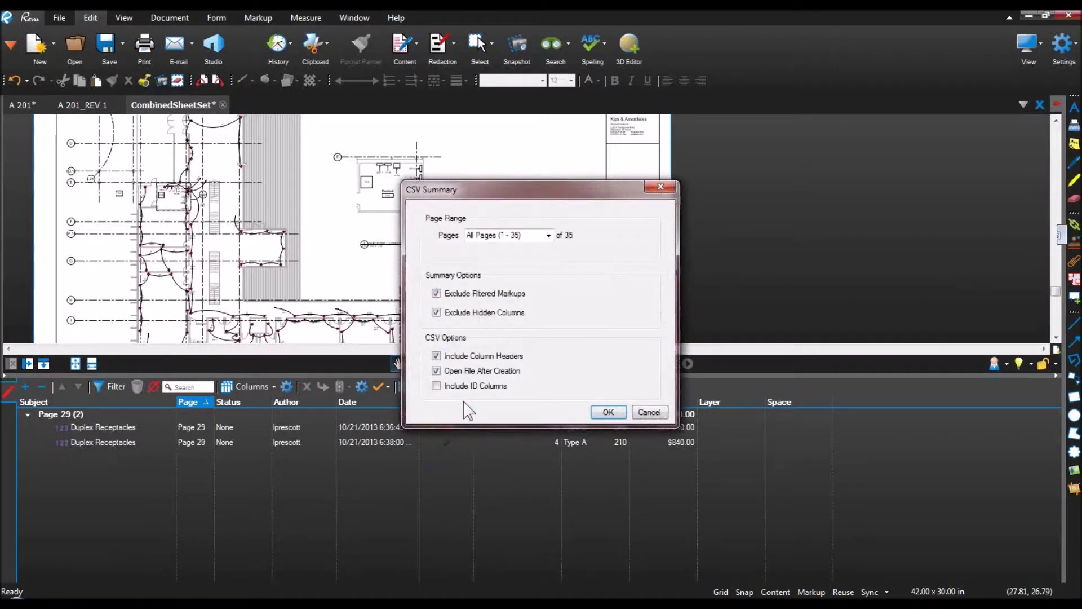
left_click(620, 416)
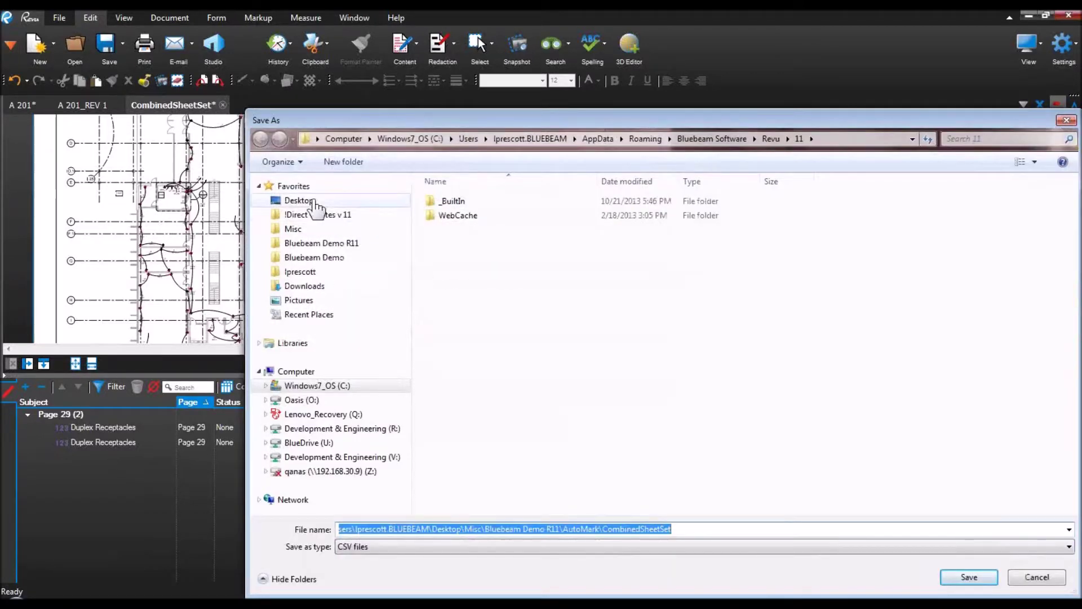
left_click(299, 200)
left_click(968, 577)
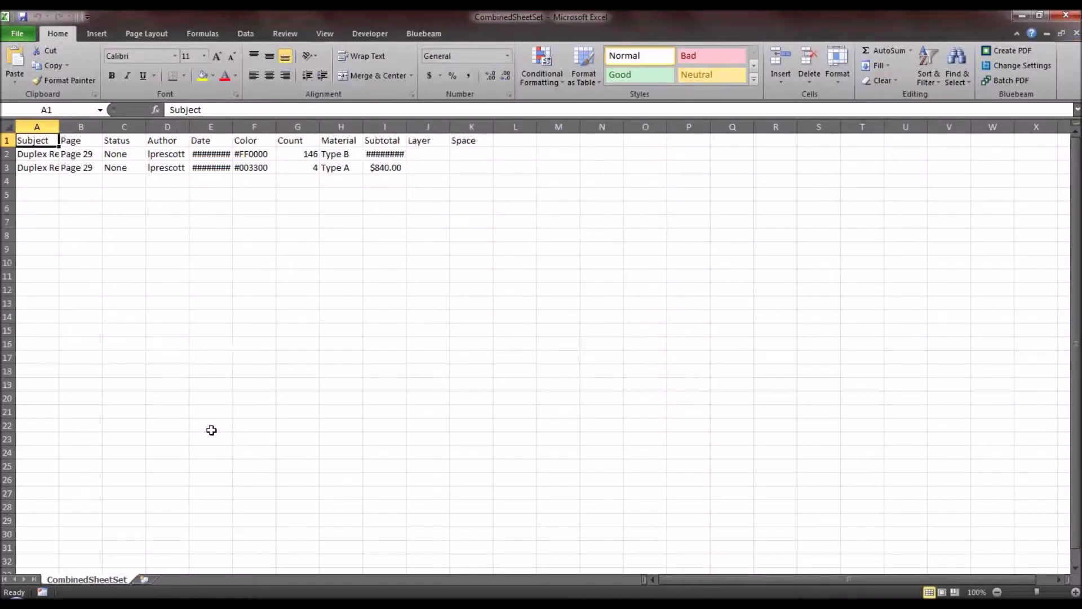
Step: Autofit all Excel column widths, then widen the Color and Count columns
left_click(9, 126)
double_click(58, 126)
left_click(244, 277)
left_click_drag(327, 126, 413, 127)
left_click(518, 262)
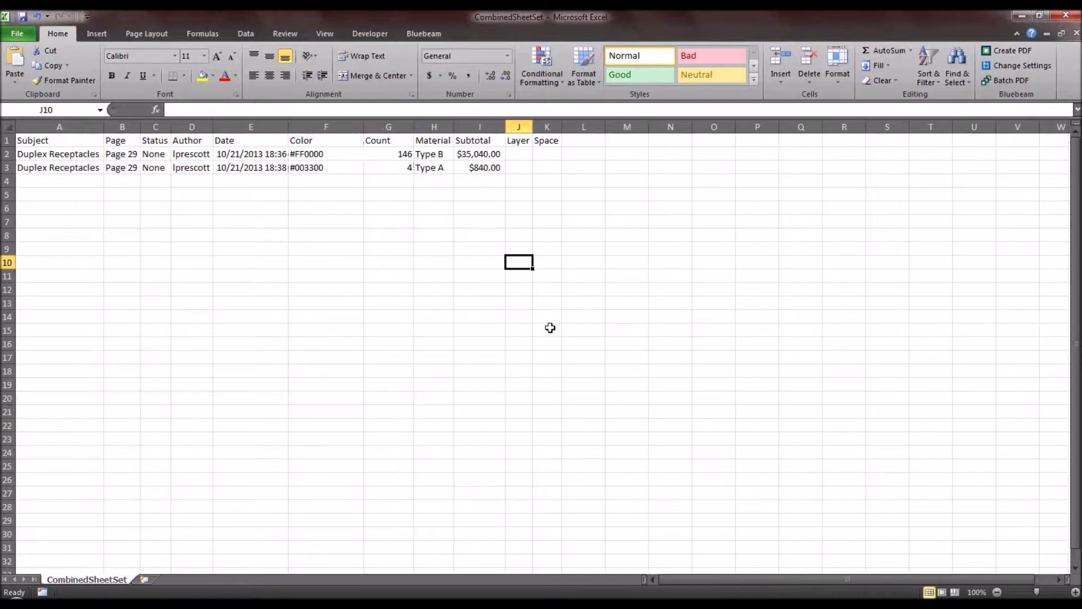
Step: AutoSum the Subtotal column into cell I4, giving $35,880.00
left_click(494, 182)
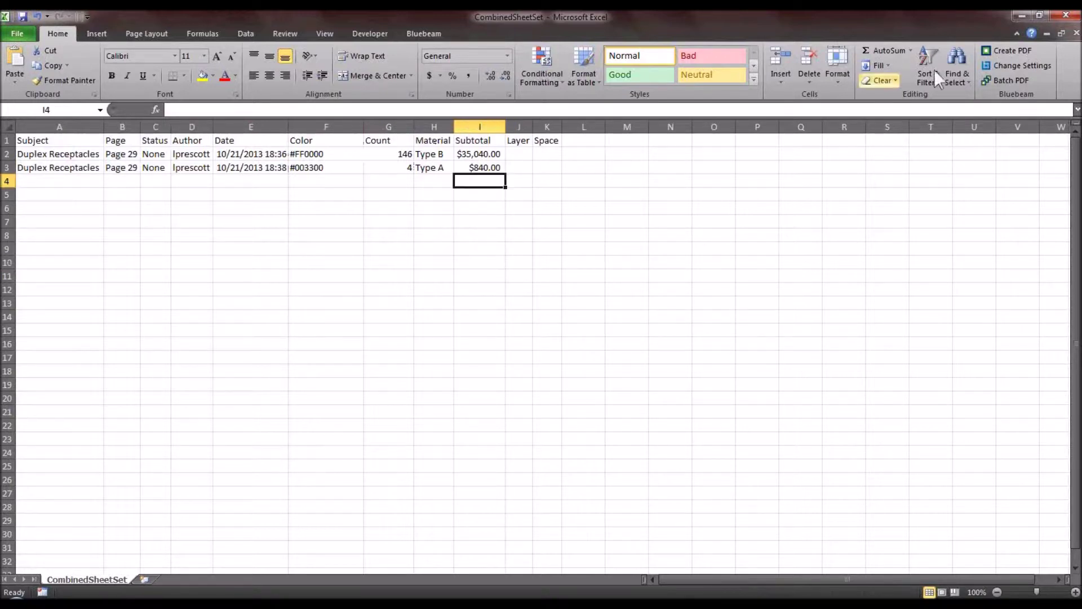
left_click(881, 50)
key("Return")
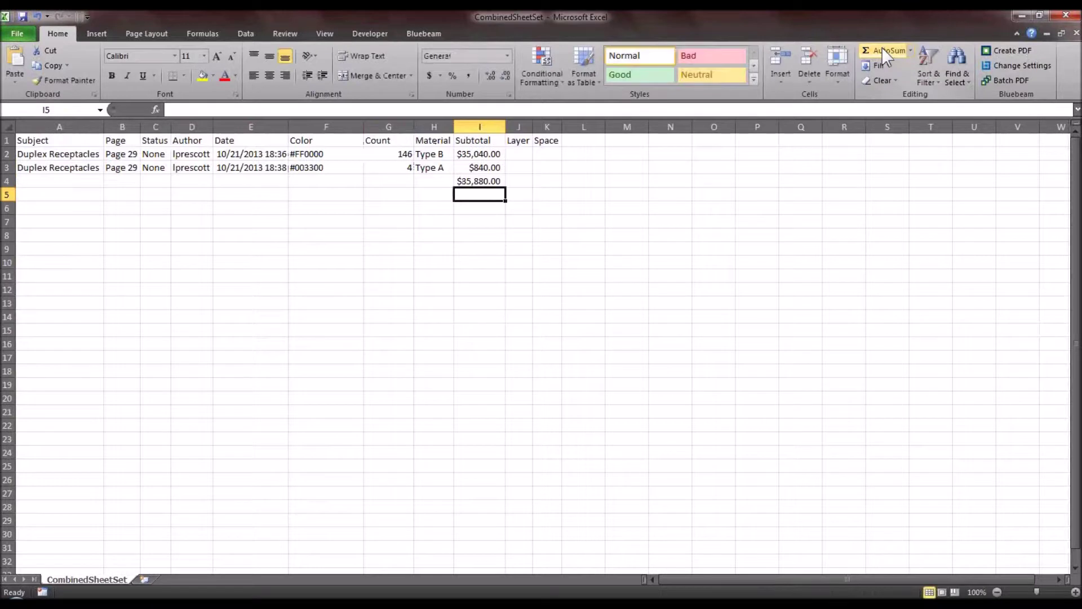
left_click(495, 179)
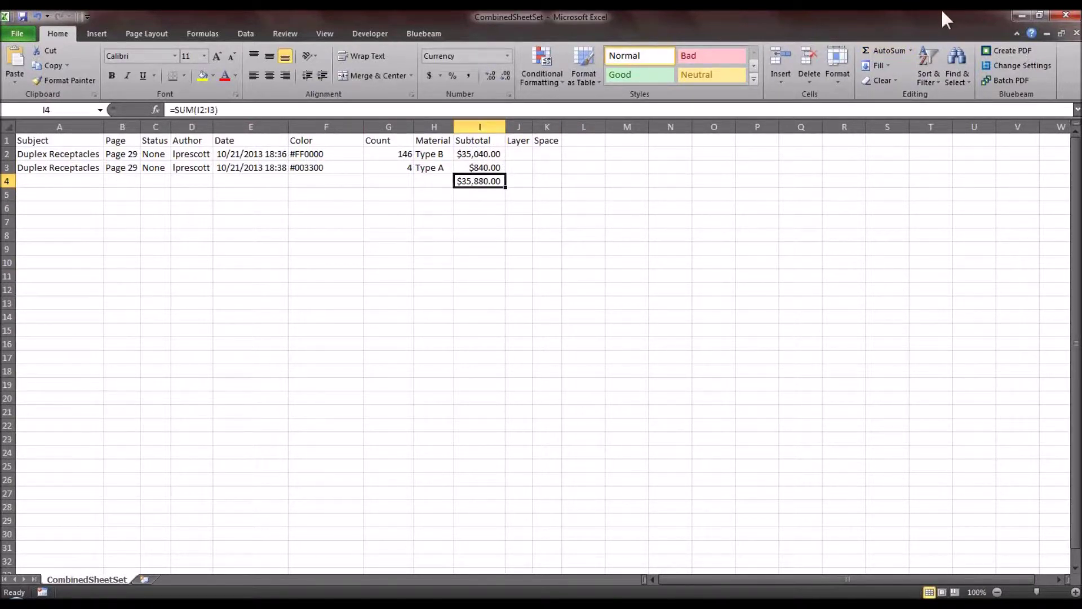
Step: Close the CombinedSheetSet spreadsheet without saving
left_click_drag(314, 139, 323, 212)
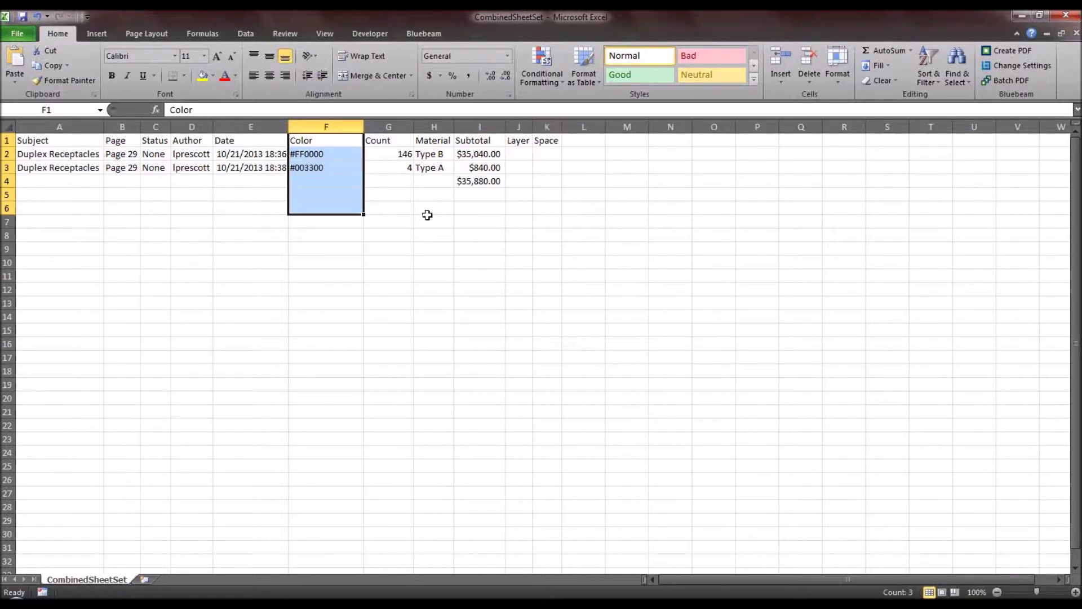
left_click(427, 216)
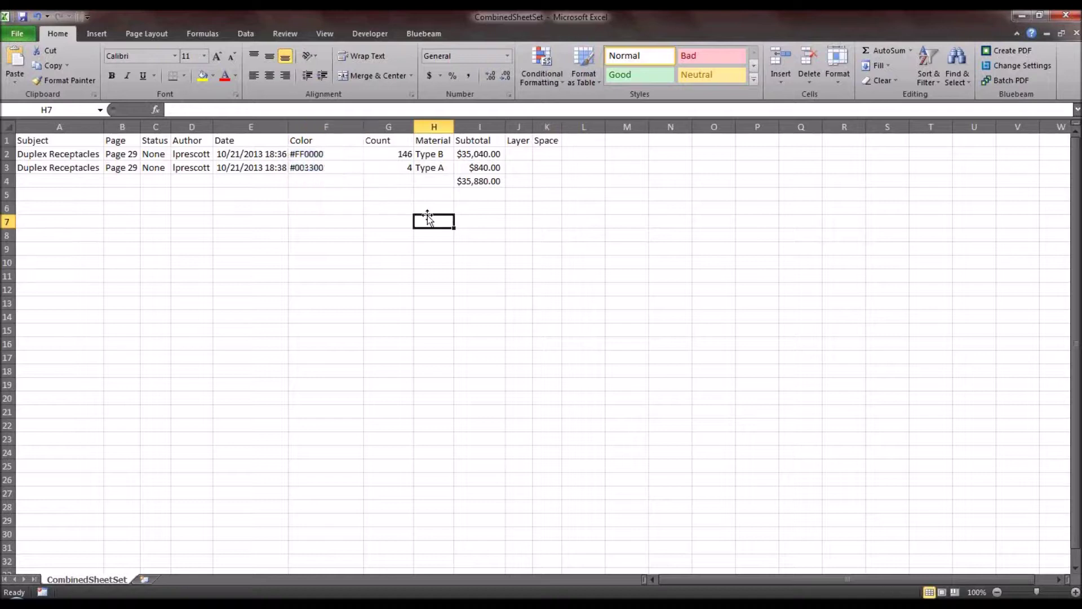
left_click(1057, 16)
left_click(548, 327)
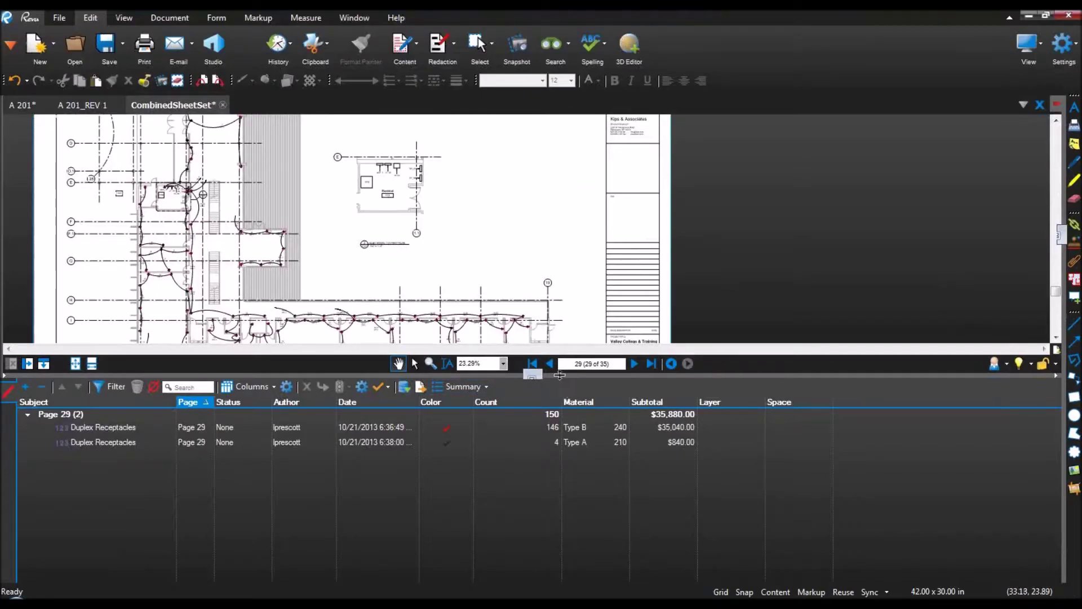
Step: Hide the markups list and jump to page 31, the E103 3rd floor power plan, via thumbnails
left_click(532, 376)
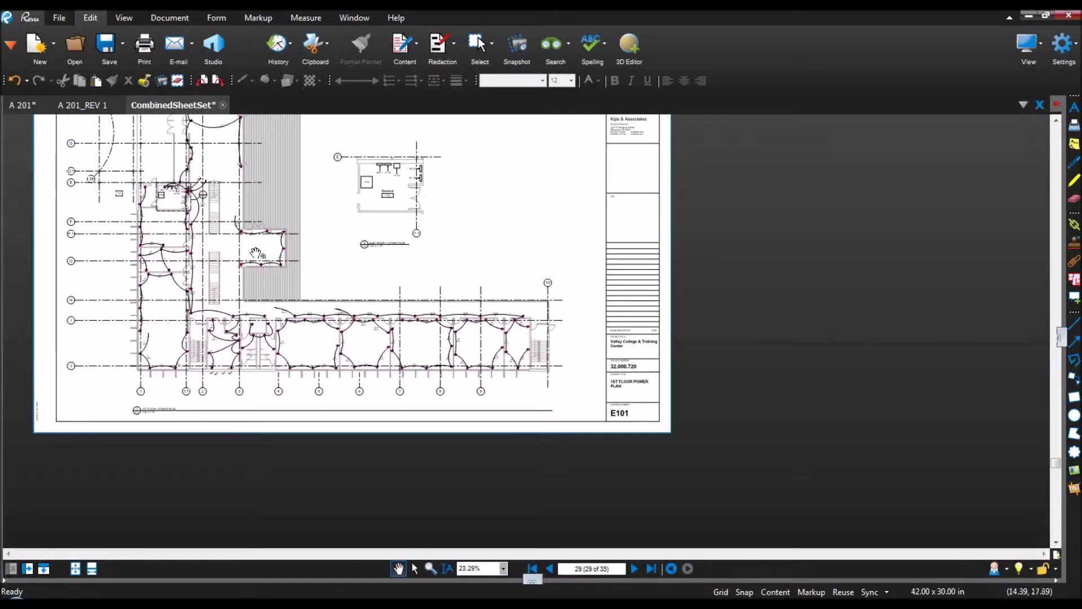
scroll(459, 370, "down", 2)
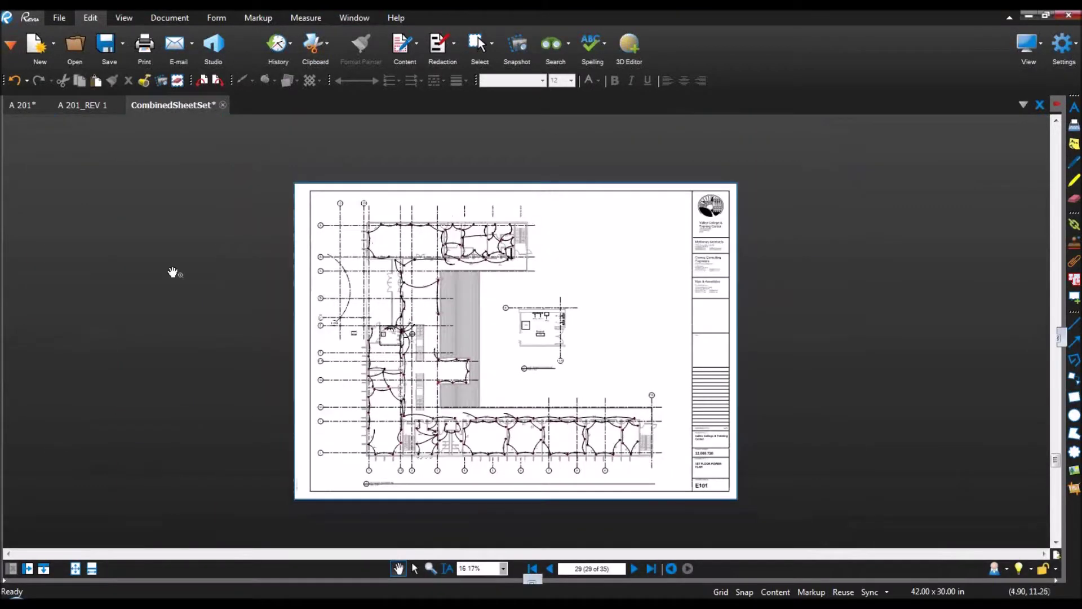
left_click_drag(25, 278, 208, 293)
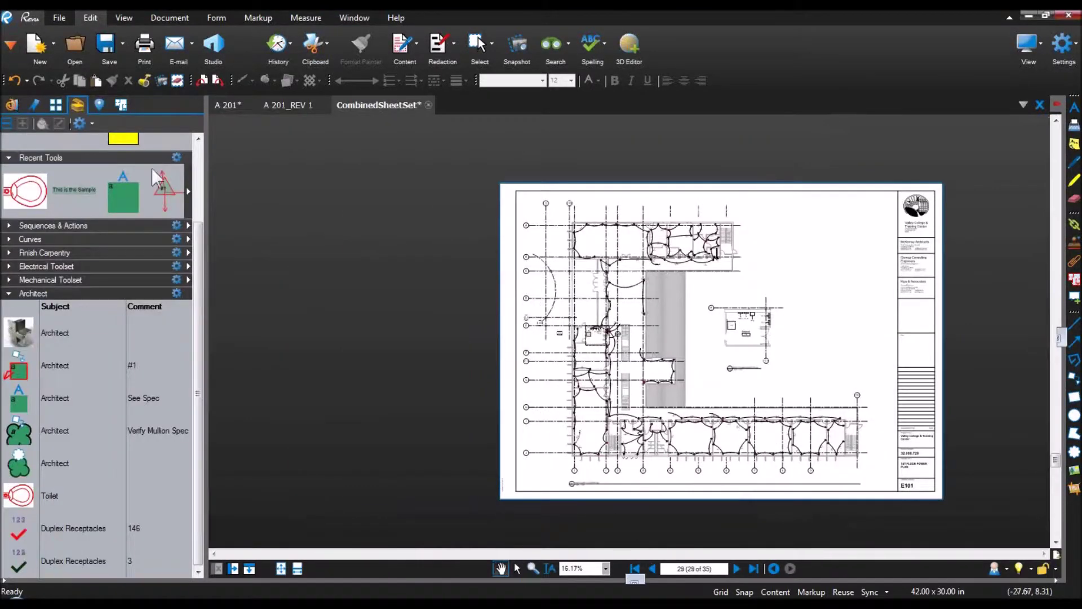
left_click(57, 105)
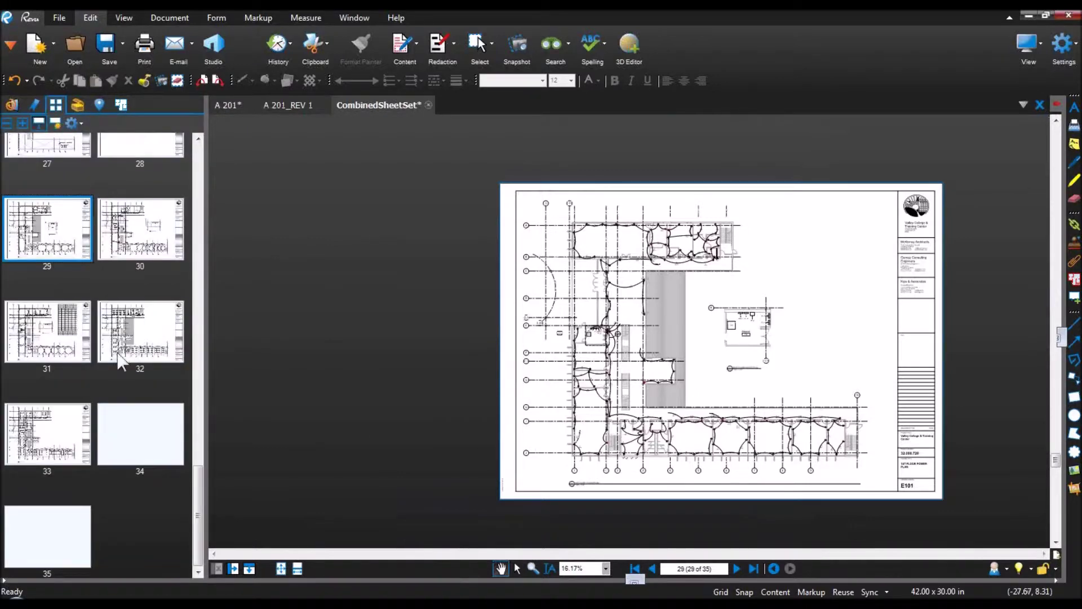
left_click(52, 333)
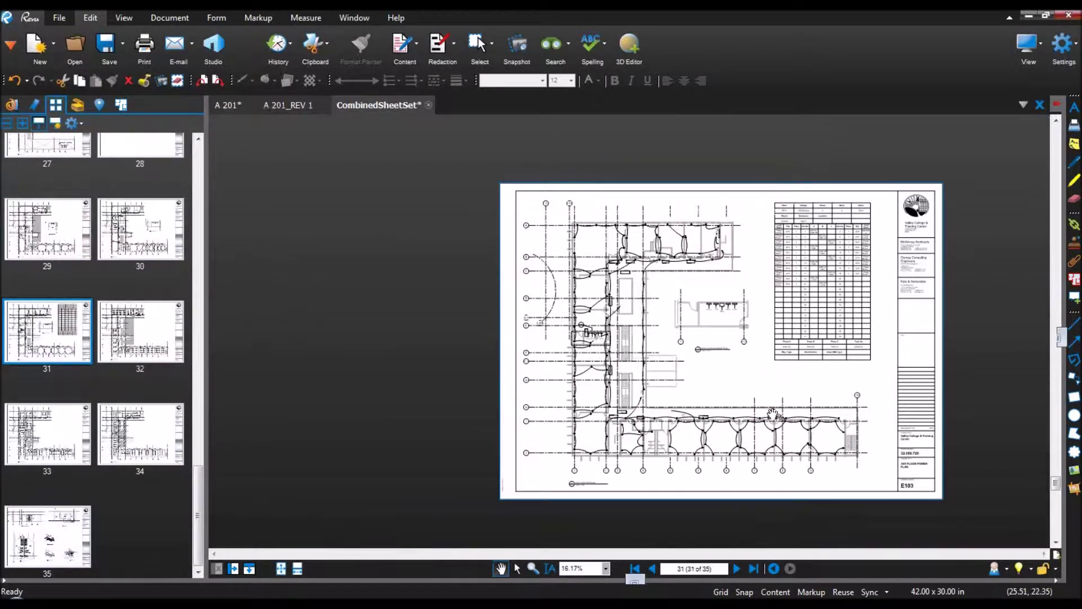
Step: Zoom onto the PP-2 panel schedule table and hide the thumbnails panel
scroll(704, 343, "up", 4)
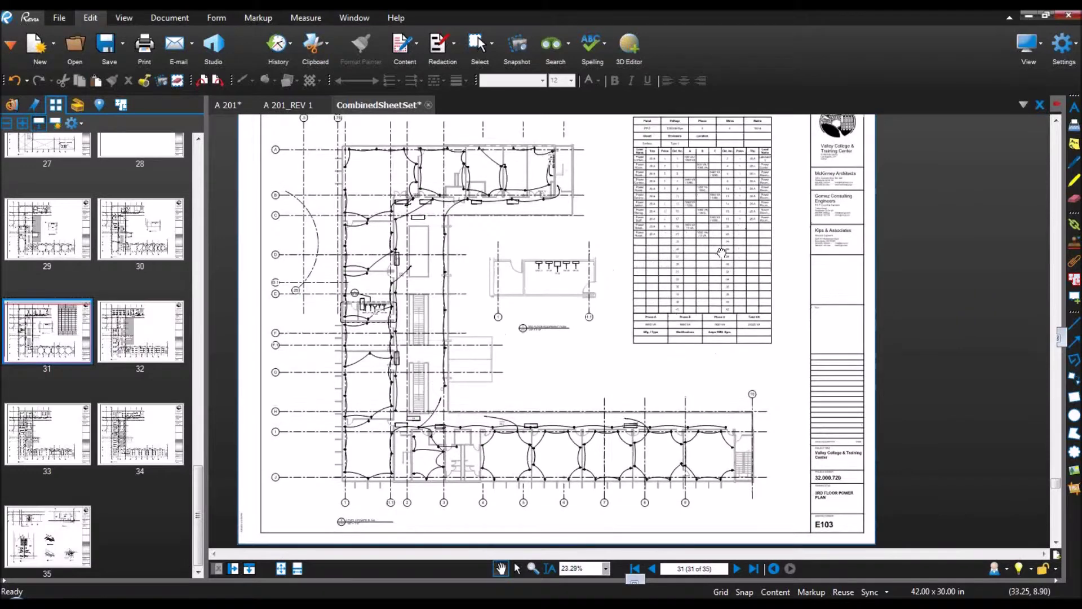
left_click_drag(722, 251, 701, 281)
mouse_move(705, 243)
left_mouse_down()
mouse_move(676, 285)
mouse_move(578, 334)
left_mouse_up()
scroll(677, 285, "up", 4)
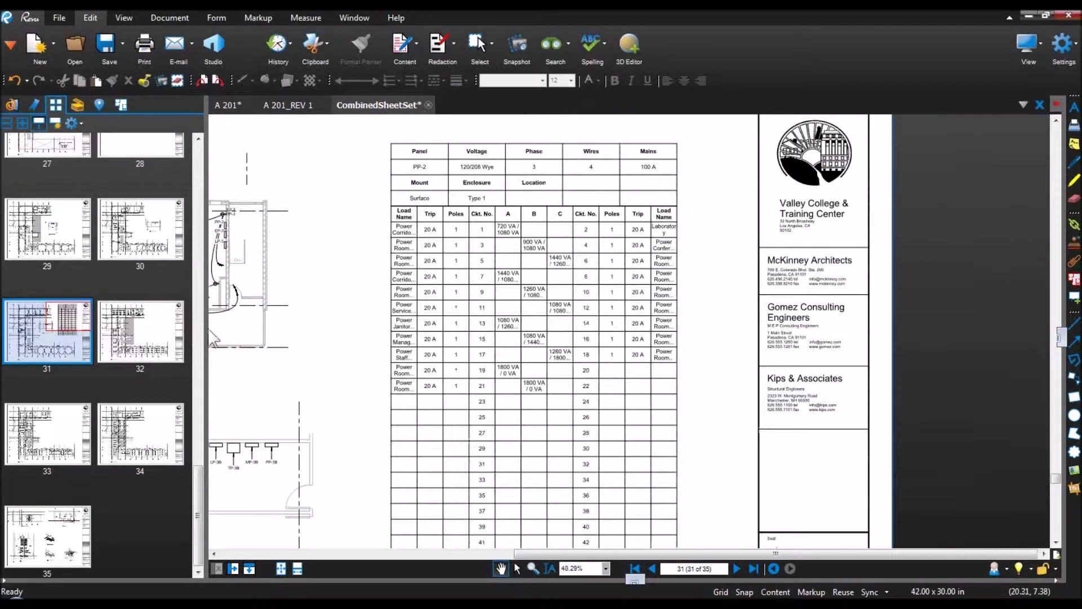
left_click(205, 334)
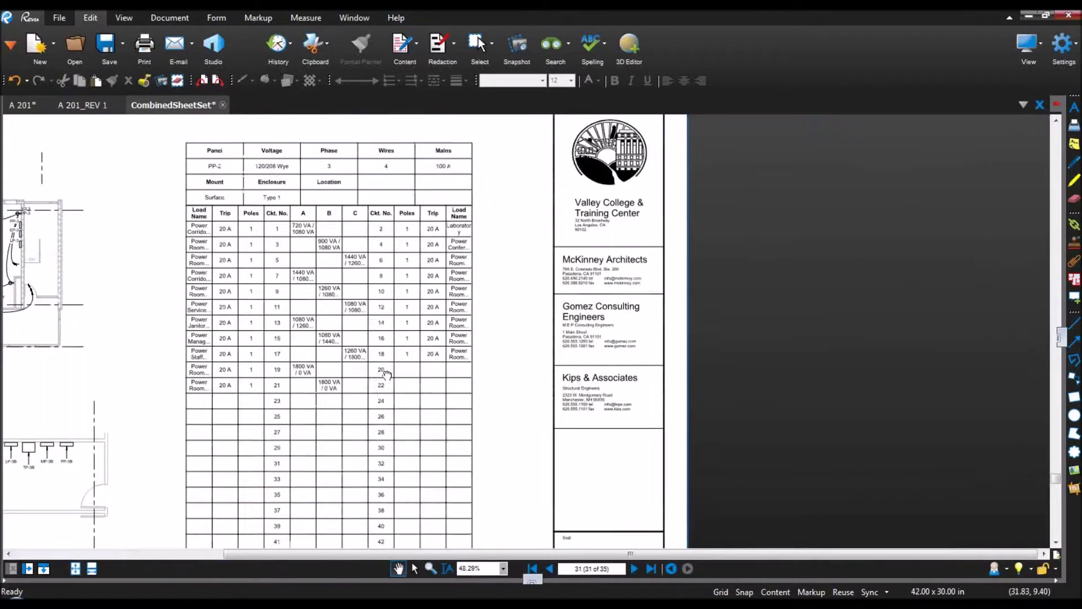
scroll(375, 385, "down", 3)
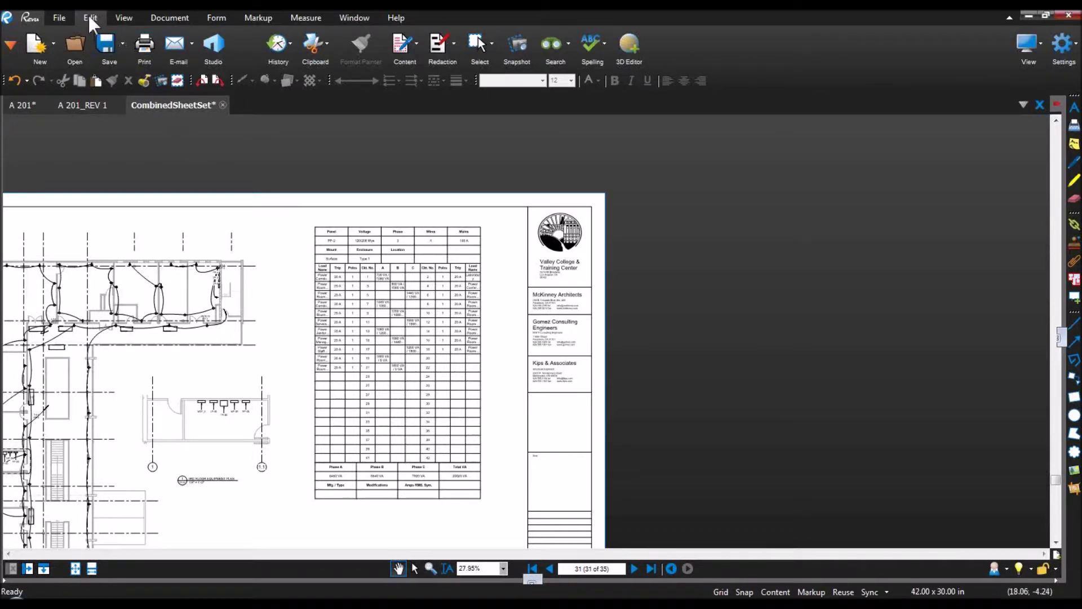
left_click(510, 41)
Step: Capture the PP-2 panel schedule region and create a new blank 8.5 x 11 in page
left_click_drag(312, 223, 493, 512)
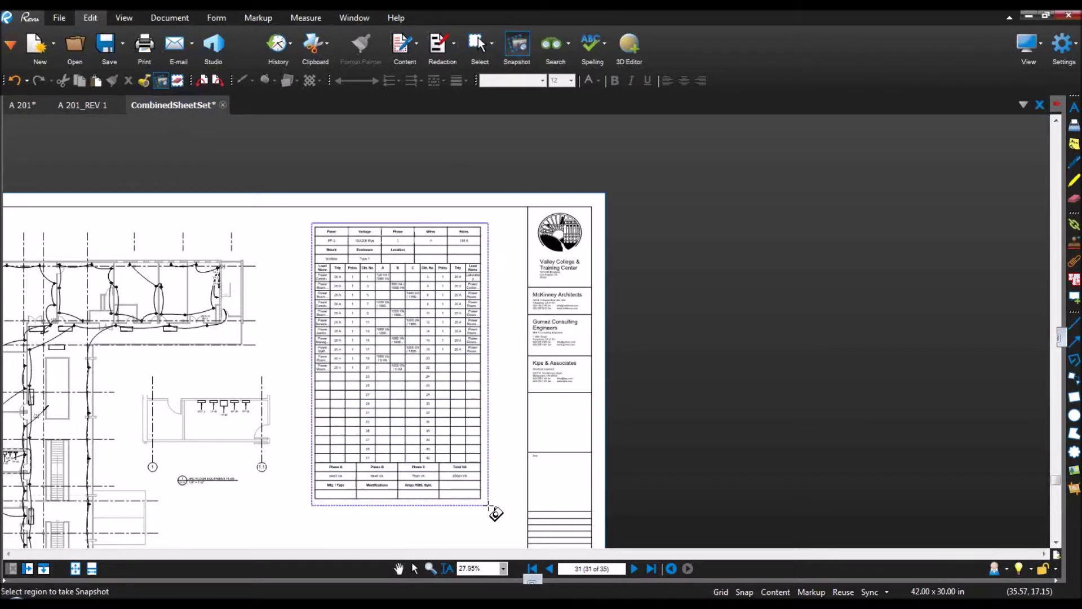
left_click(43, 48)
left_click(602, 370)
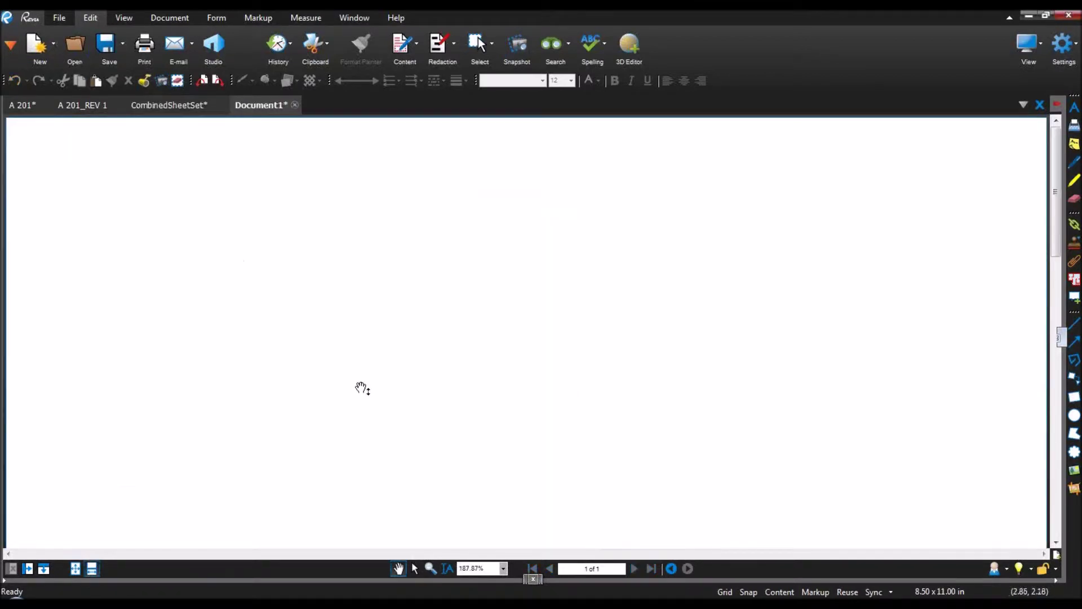
Step: Paste the captured panel schedule onto the blank page and shrink it to fit
scroll(363, 388, "down", 2)
scroll(363, 388, "down", 6)
left_click_drag(377, 395, 485, 205)
right_click(379, 473)
left_click(387, 381)
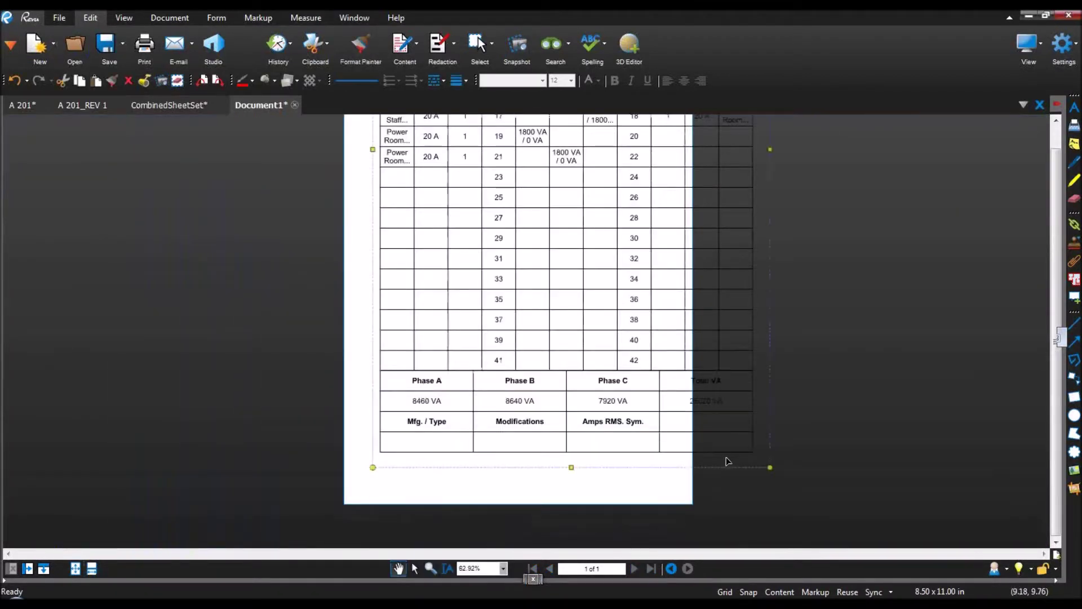
left_click_drag(770, 468, 585, 418)
scroll(703, 285, "up", 1)
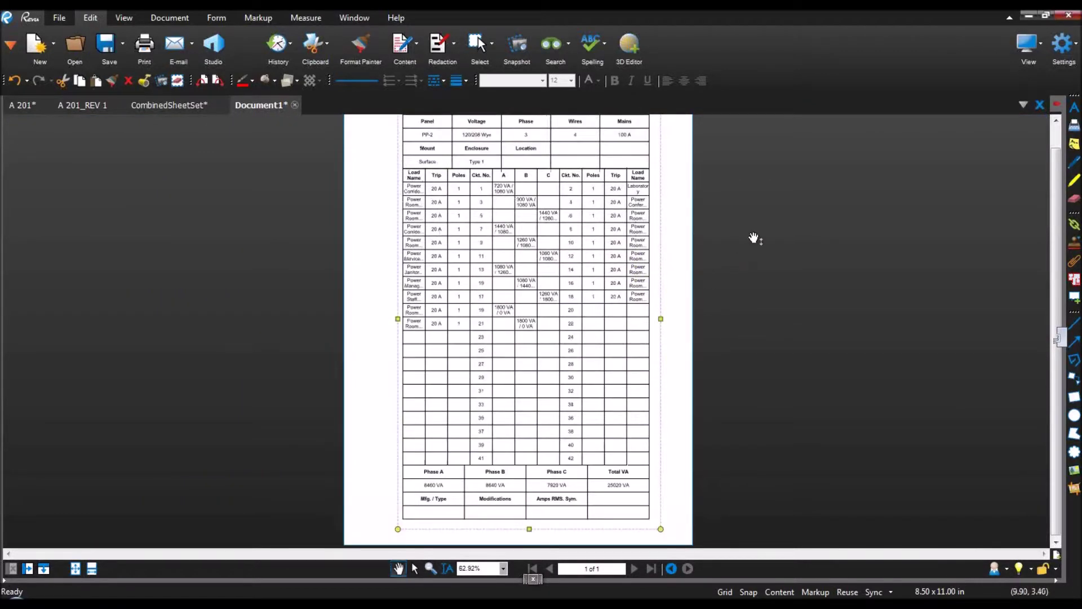
scroll(754, 238, "down", 3)
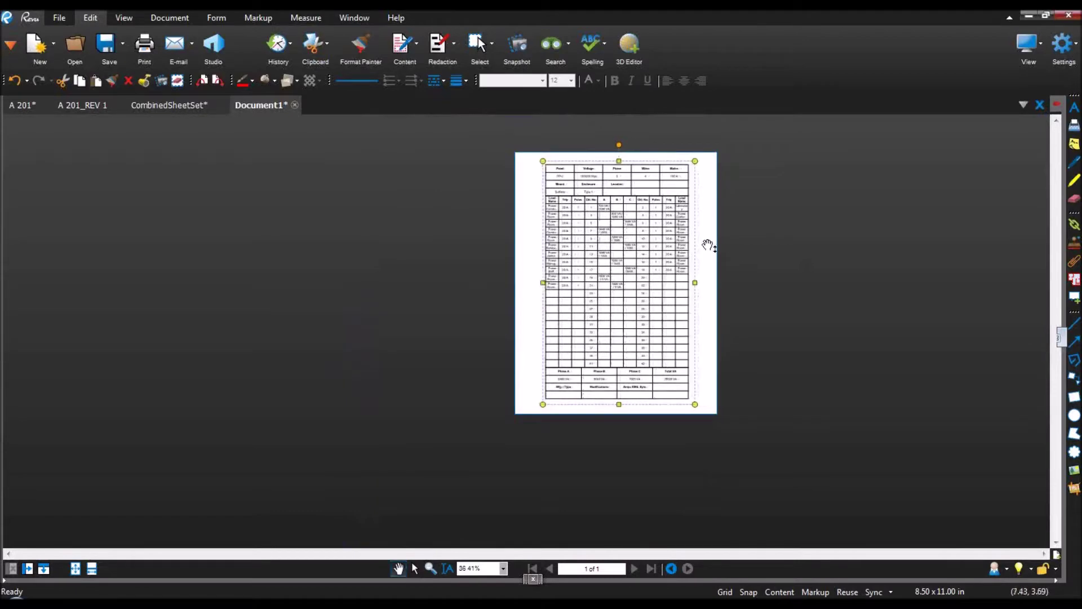
scroll(641, 292, "up", 2)
Step: Flatten the pasted panel schedule table into the page and center the page in view
left_click(848, 215)
left_click(617, 257)
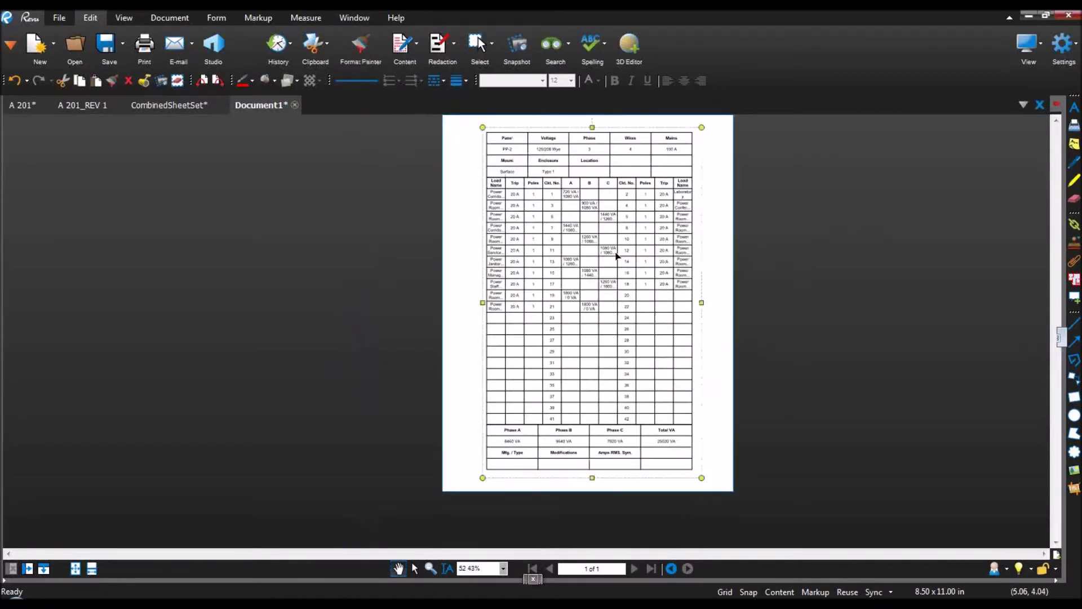
right_click(617, 257)
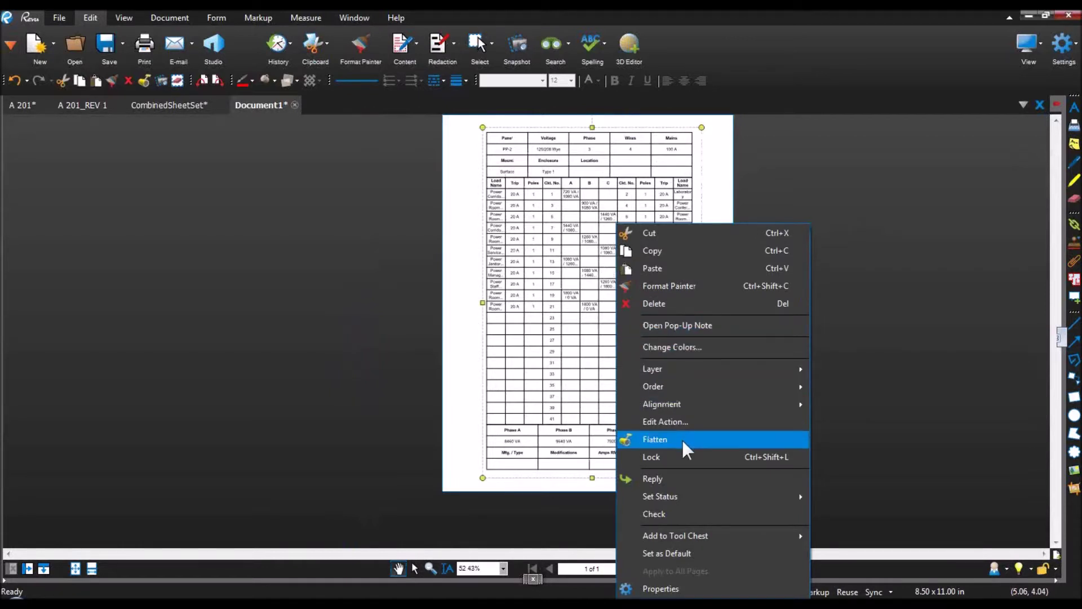
left_click(684, 440)
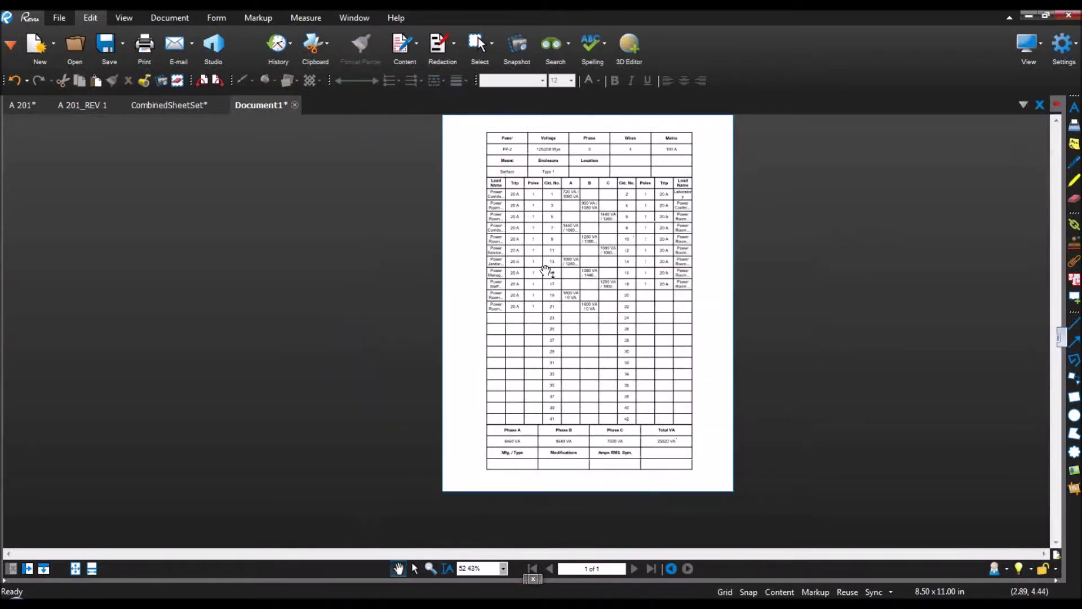
left_click_drag(581, 265, 537, 307)
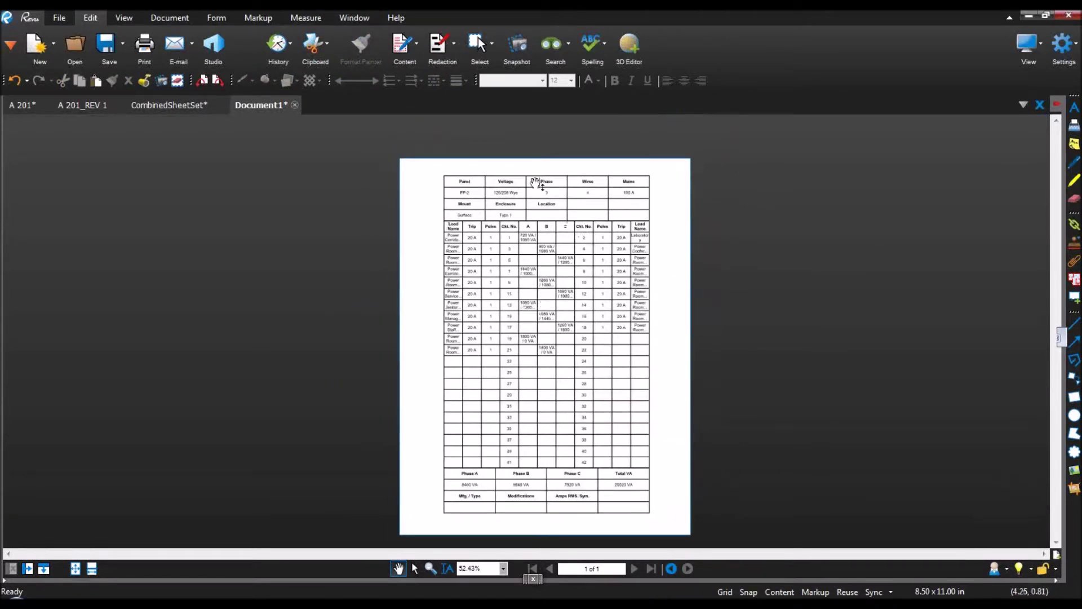
left_click_drag(531, 179, 503, 175)
left_click_drag(536, 275, 513, 292)
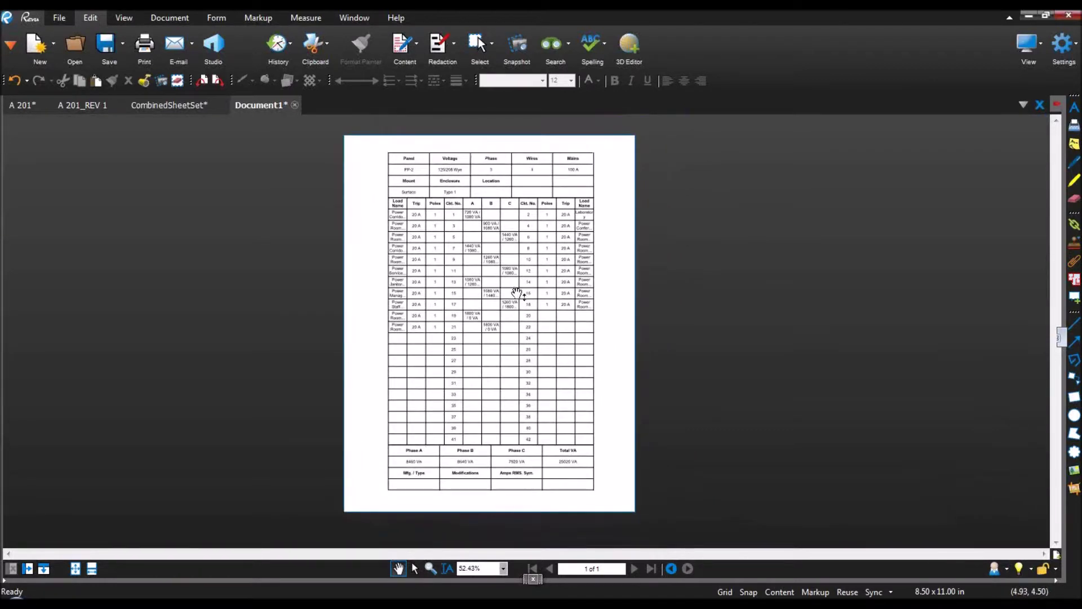
left_click(59, 17)
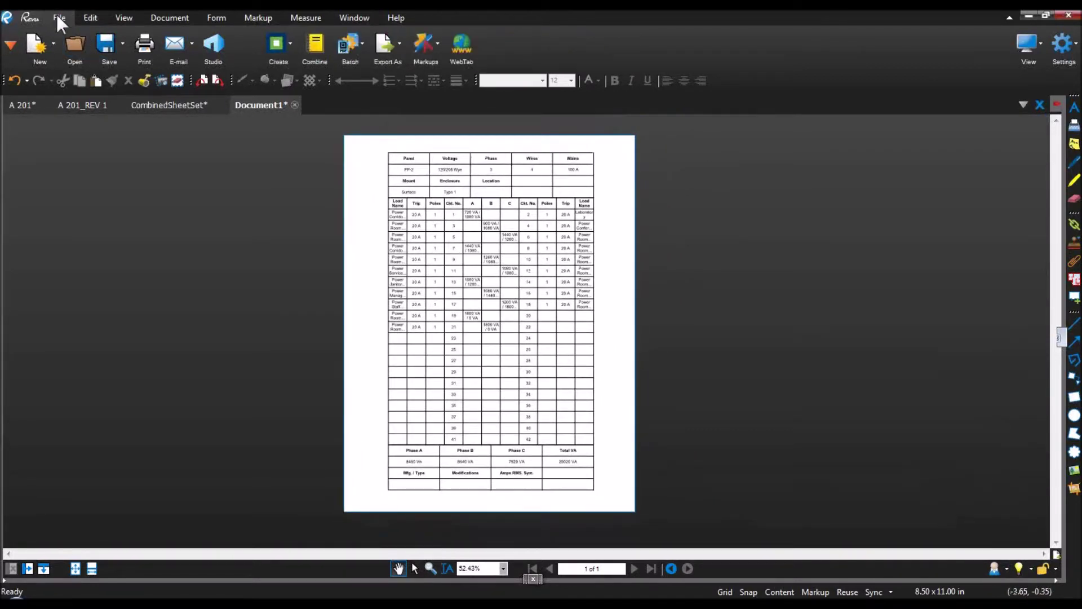
Step: Export Document1's panel schedule page as an Excel workbook saved to the Desktop
left_click(388, 45)
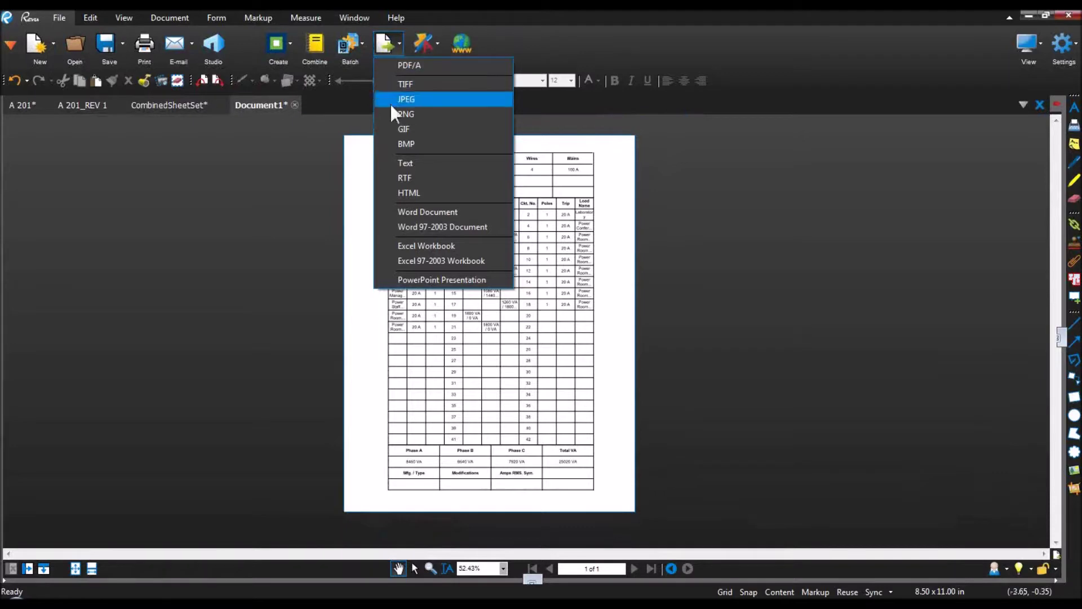
left_click(432, 247)
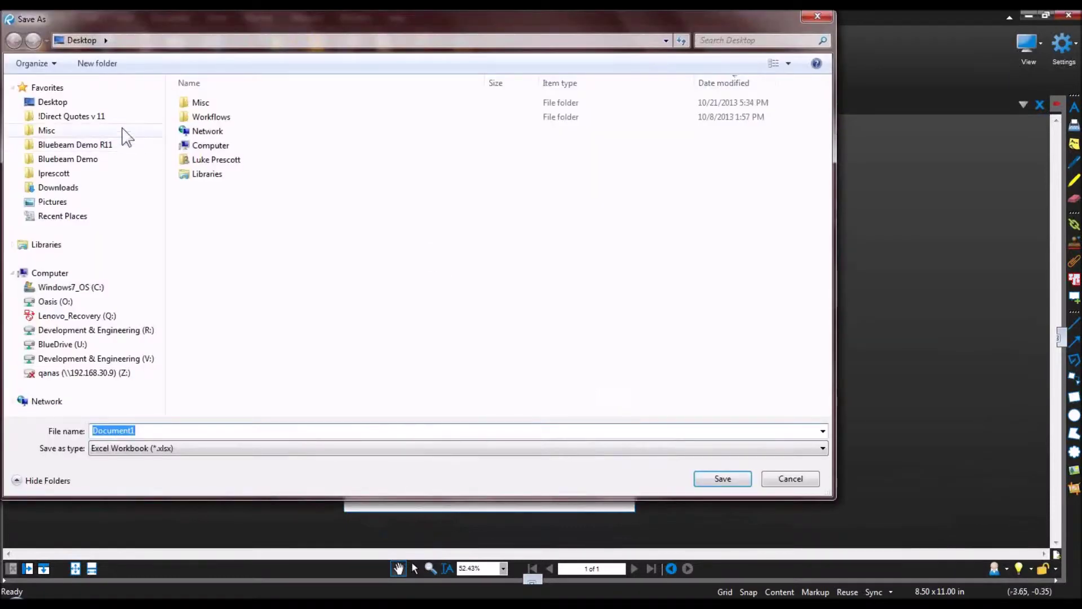
left_click(35, 103)
left_click(720, 481)
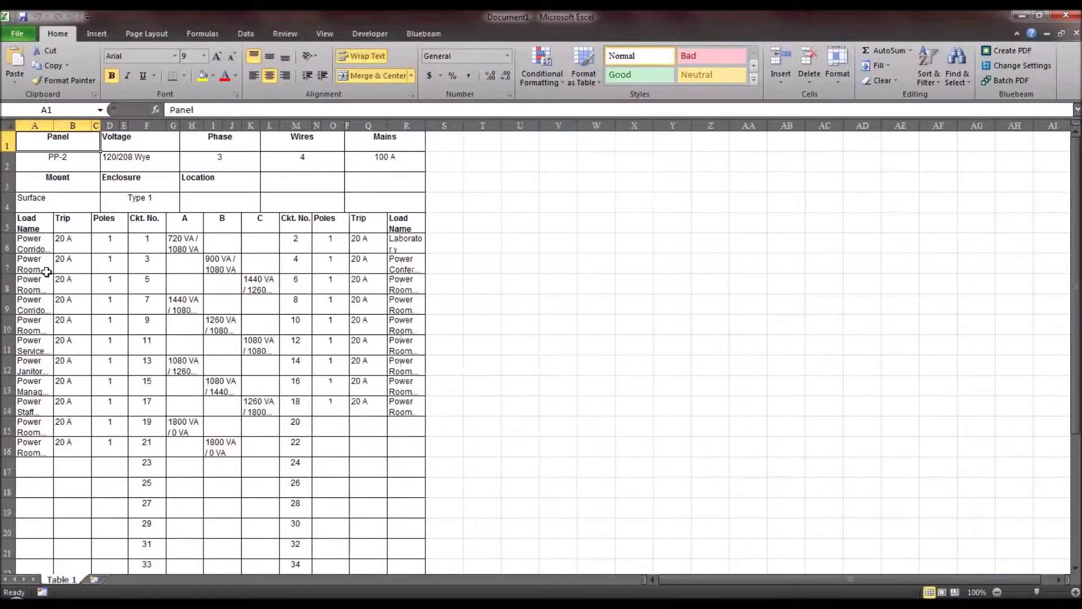
Step: Fill cells A6:A17, B9:Q11 and R5:R14 yellow, then close Document1.xlsx without saving
left_click_drag(34, 244, 28, 468)
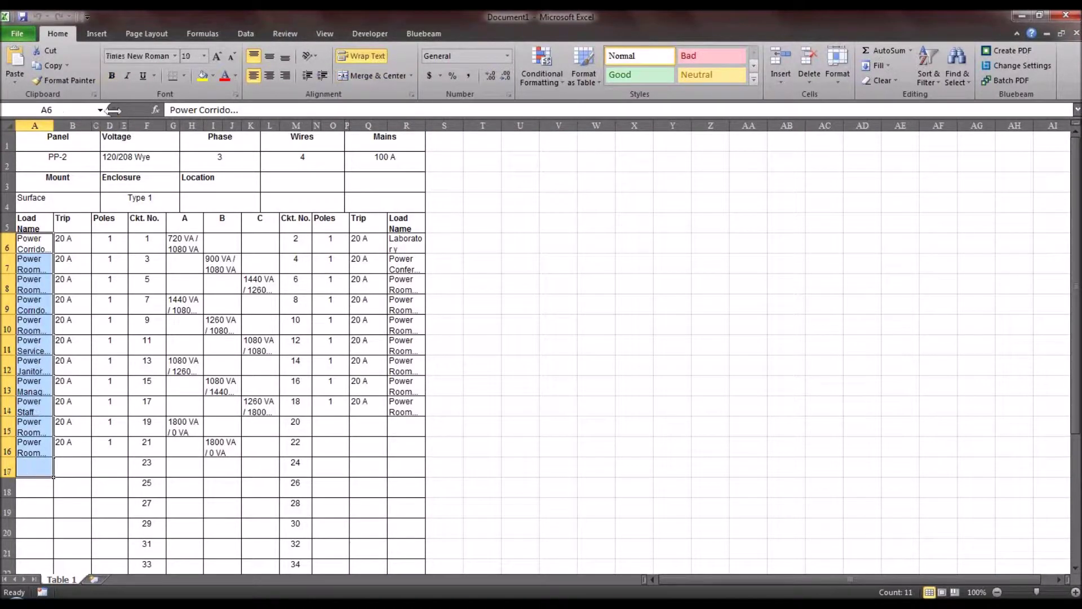
left_click(201, 75)
left_click_drag(76, 304, 369, 345)
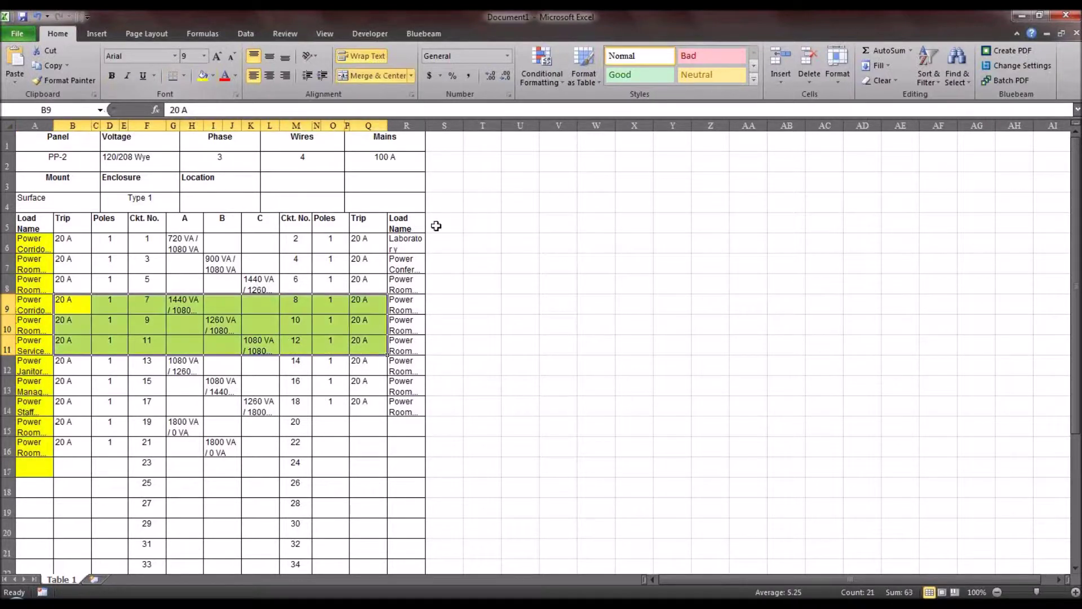
left_click_drag(407, 223, 406, 409)
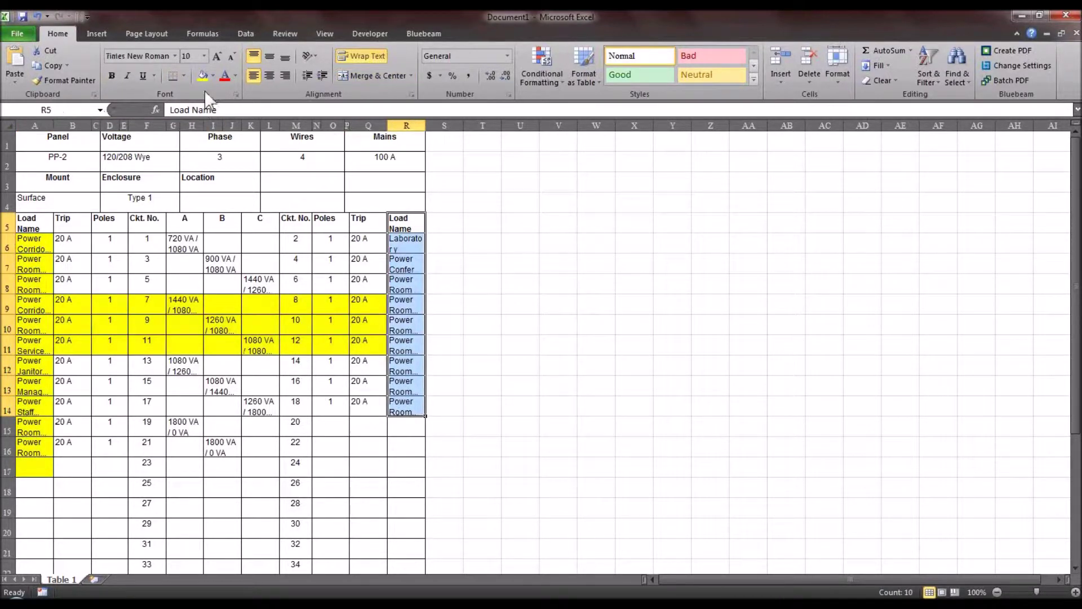
left_click(202, 75)
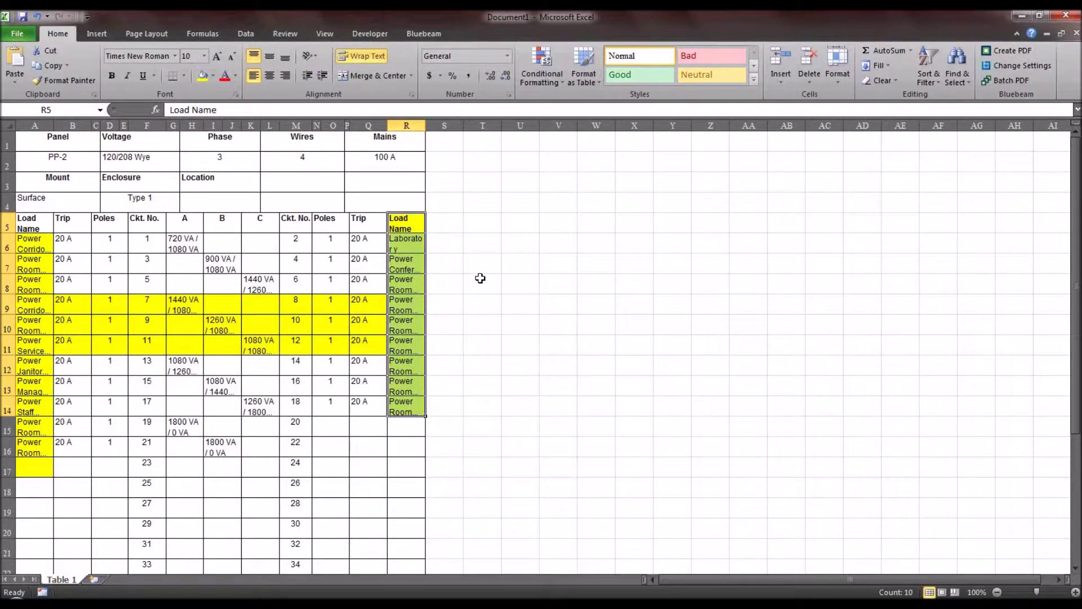
left_click(1065, 15)
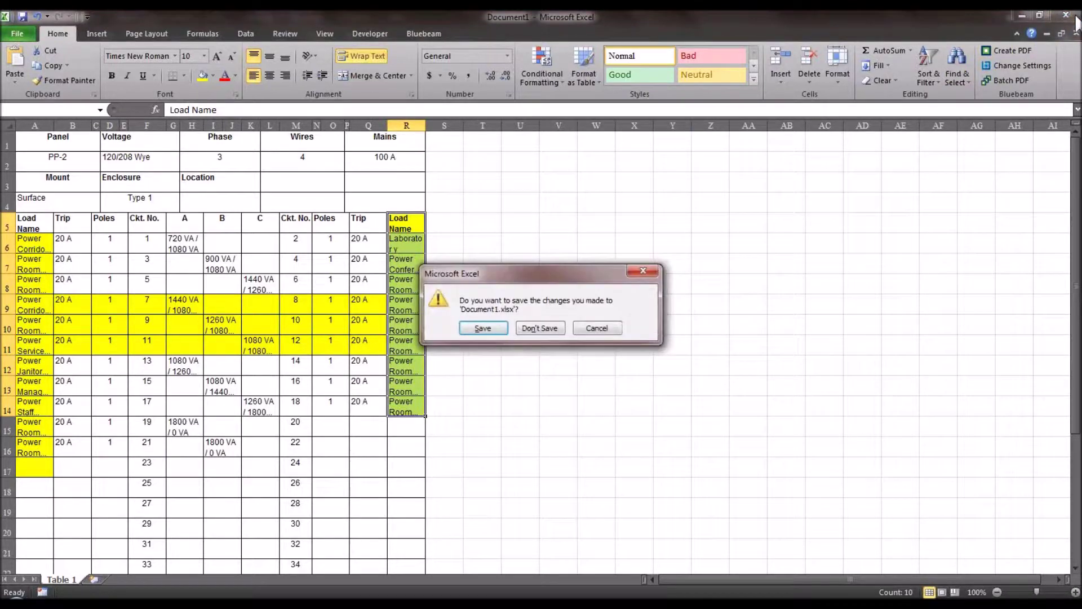
left_click(539, 329)
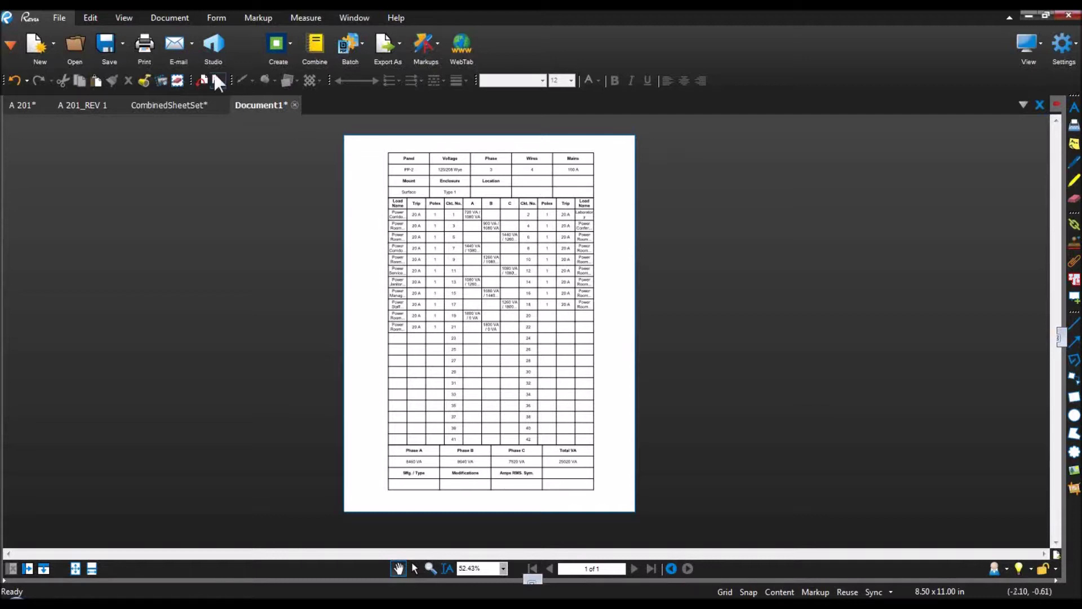
Step: Close the Document1 tab, answering No to saving changes
left_click(174, 17)
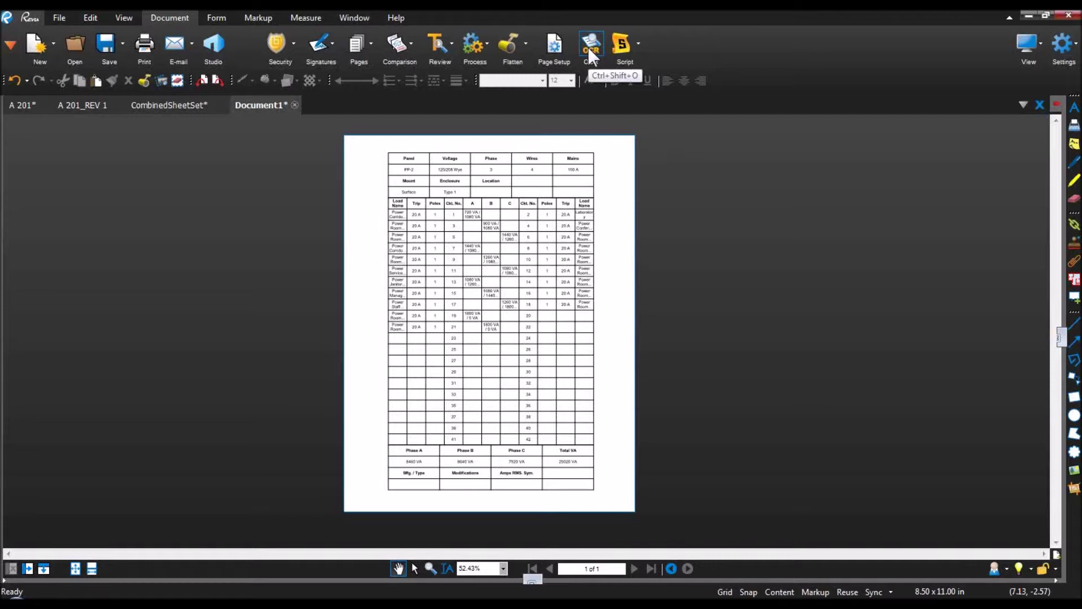
left_click(295, 106)
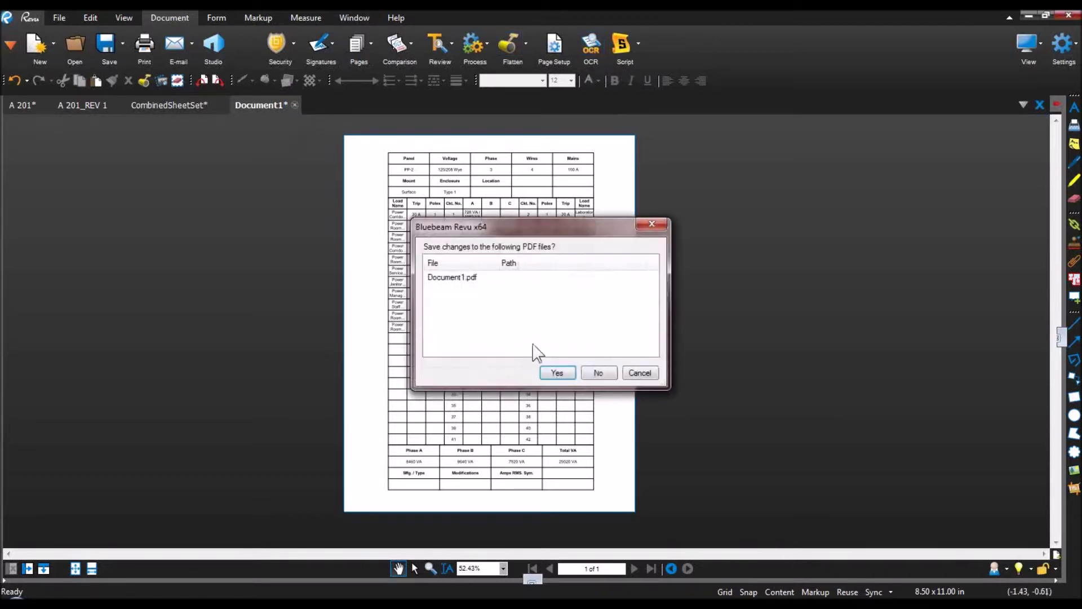
left_click(599, 370)
scroll(492, 432, "down", 3)
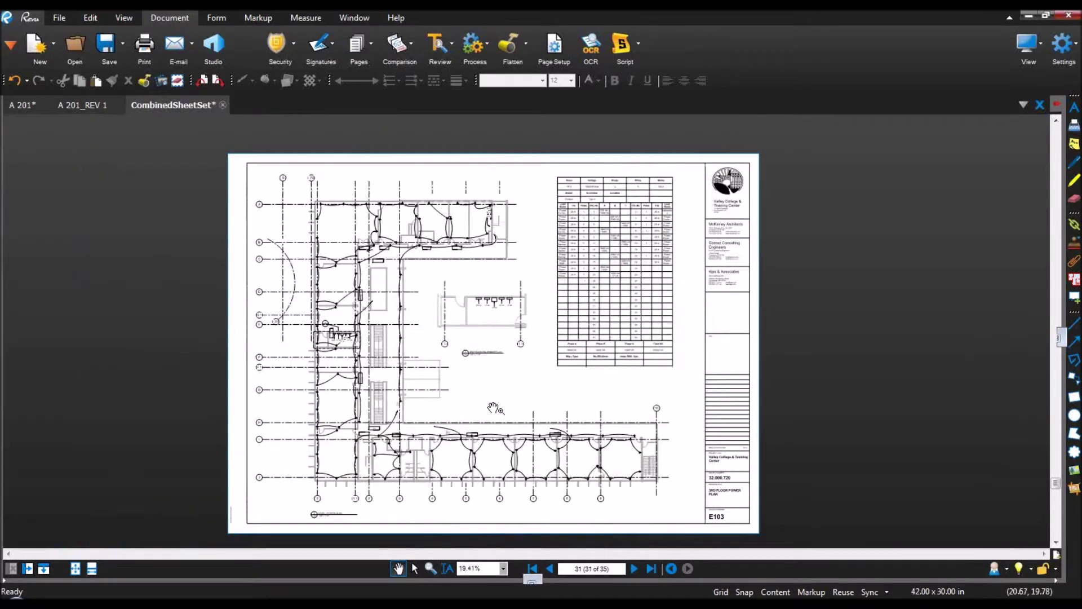
Step: Close all open PDFs with Ctrl+Shift+W, discarding changes to CombinedSheetSet
left_click_drag(495, 408, 498, 400)
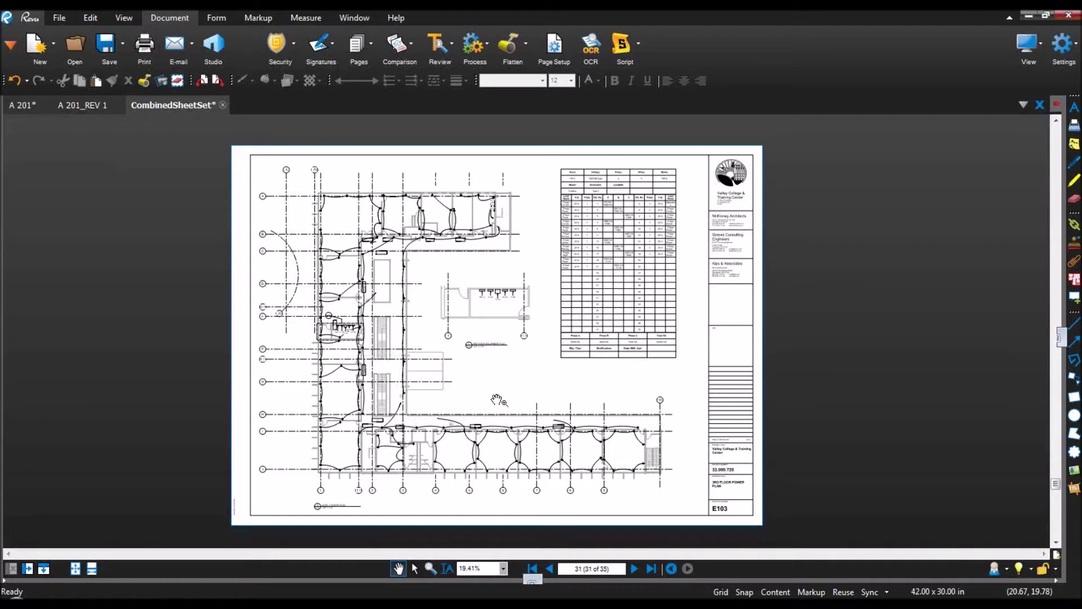
left_click_drag(496, 400, 501, 384)
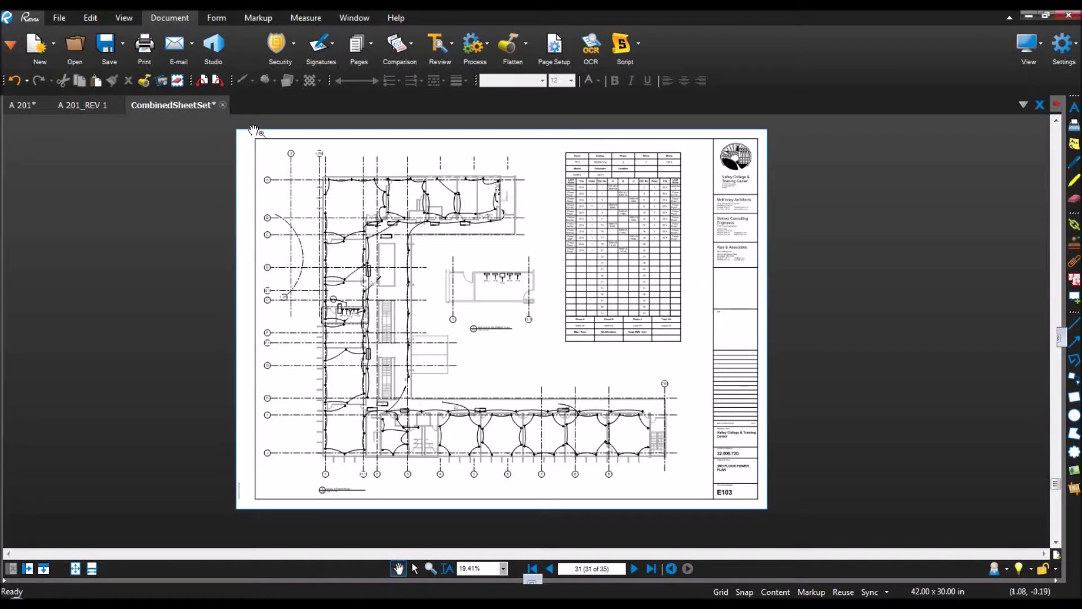
key("ctrl+shift+w")
left_click(595, 372)
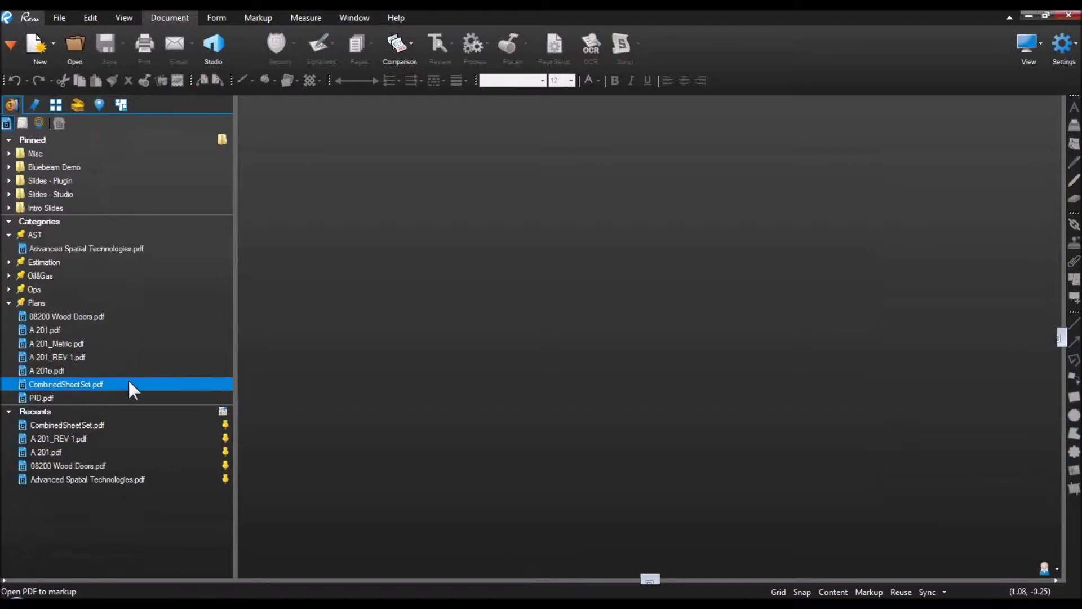
Step: Reopen CombinedSheetSet.pdf from the file list on page 1, the title sheet
left_click(109, 386)
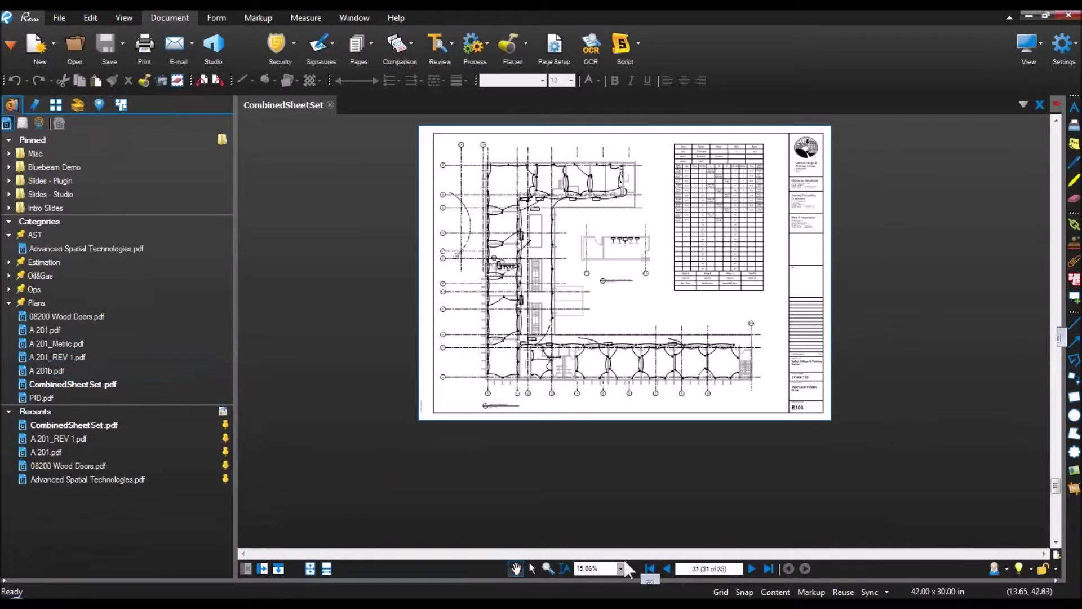
left_click(650, 571)
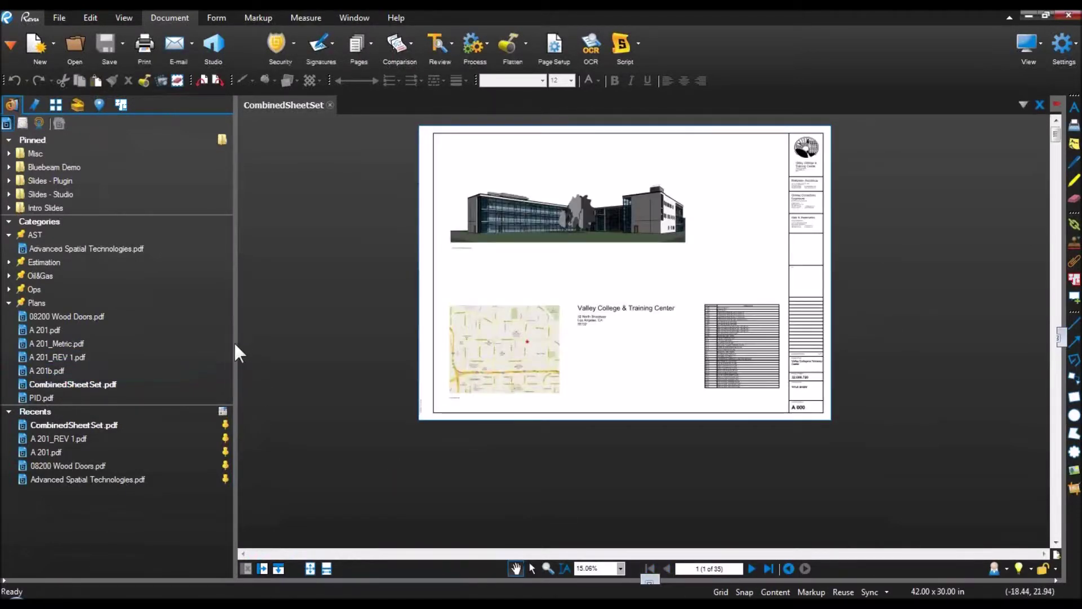
left_click(233, 342)
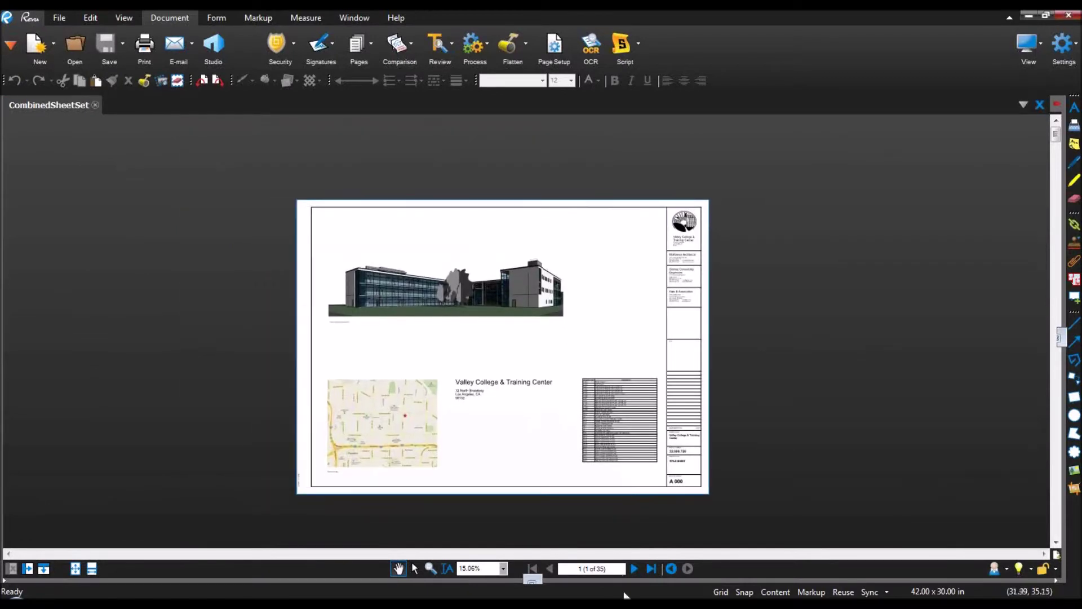
left_click(612, 574)
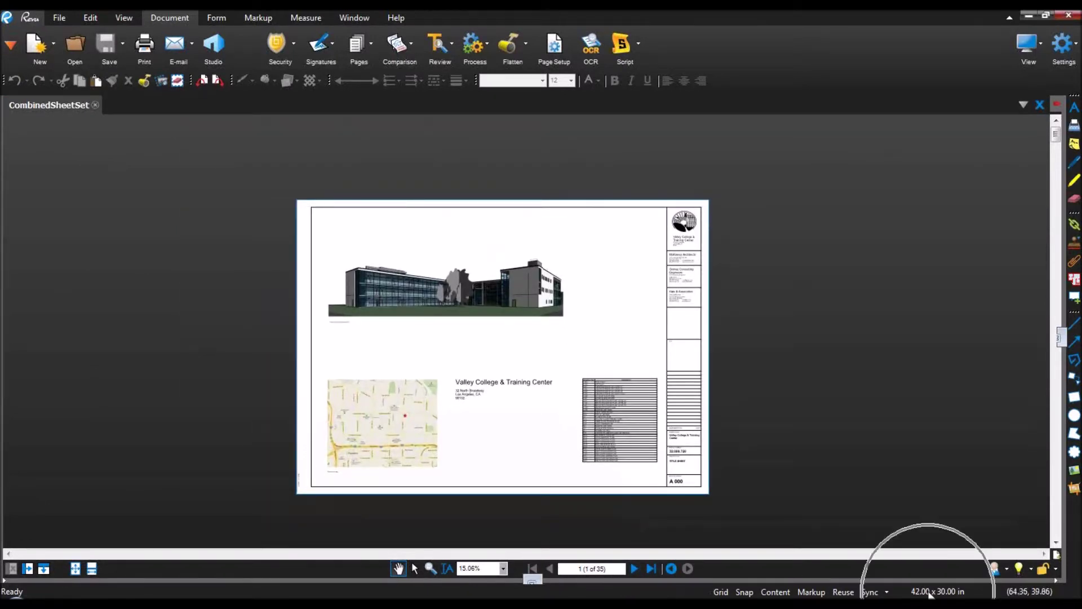
Step: Zoom to about 134% on the A 000 drawing number block and show page thumbnails
scroll(601, 430, "up", 1)
left_click_drag(513, 409, 544, 420)
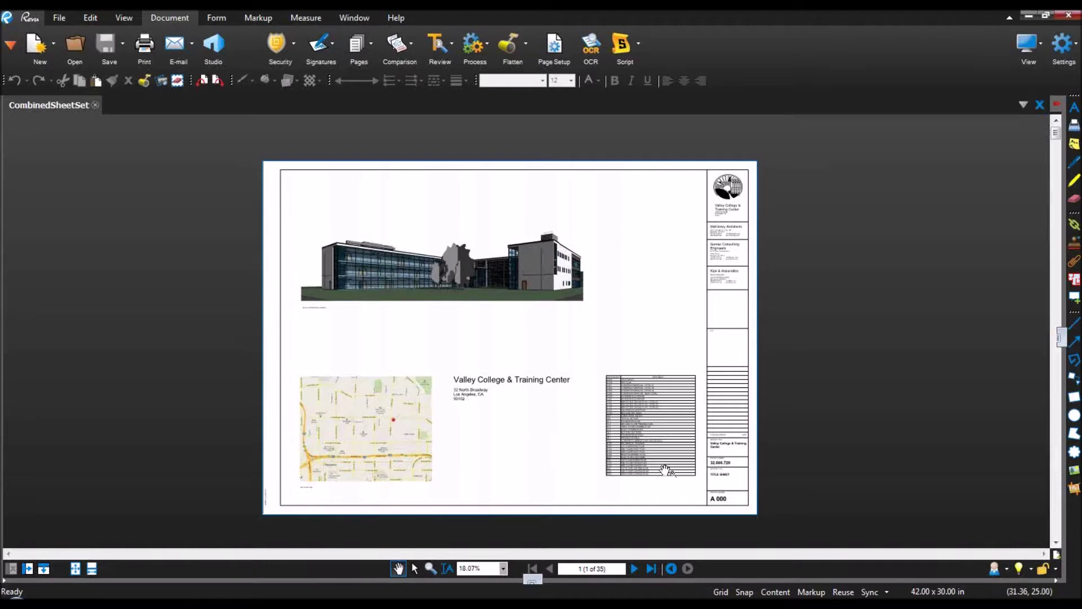
scroll(728, 509, "up", 3)
scroll(728, 509, "up", 6)
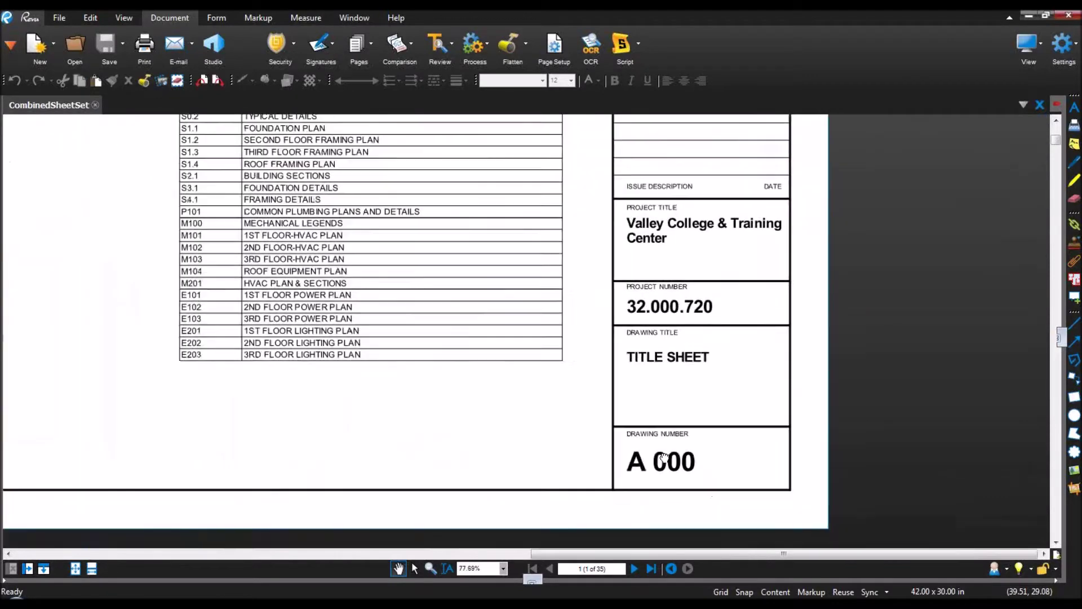
left_click_drag(2, 204, 194, 235)
left_click(56, 104)
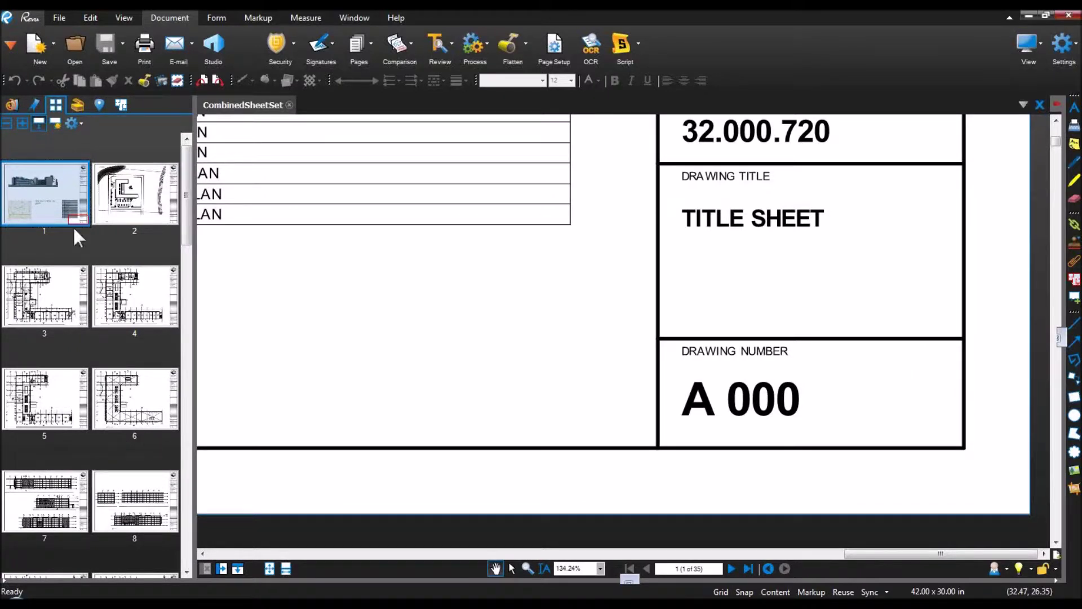
Step: Create page labels for all 35 pages from the drawing-number region around A 000
left_click(51, 120)
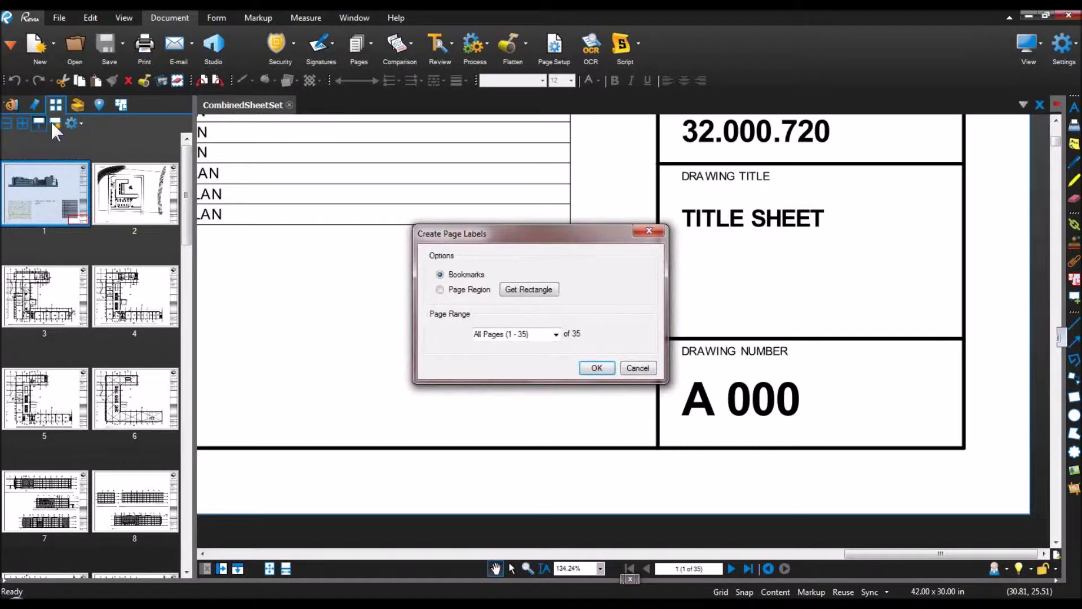
left_click(459, 290)
left_click(528, 291)
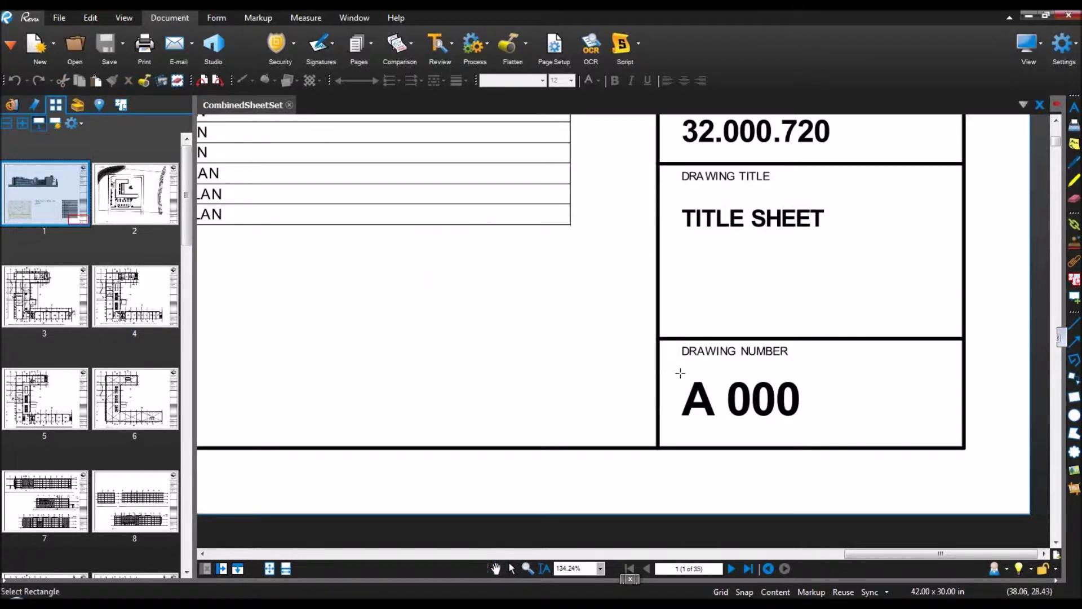
left_click_drag(674, 370, 885, 440)
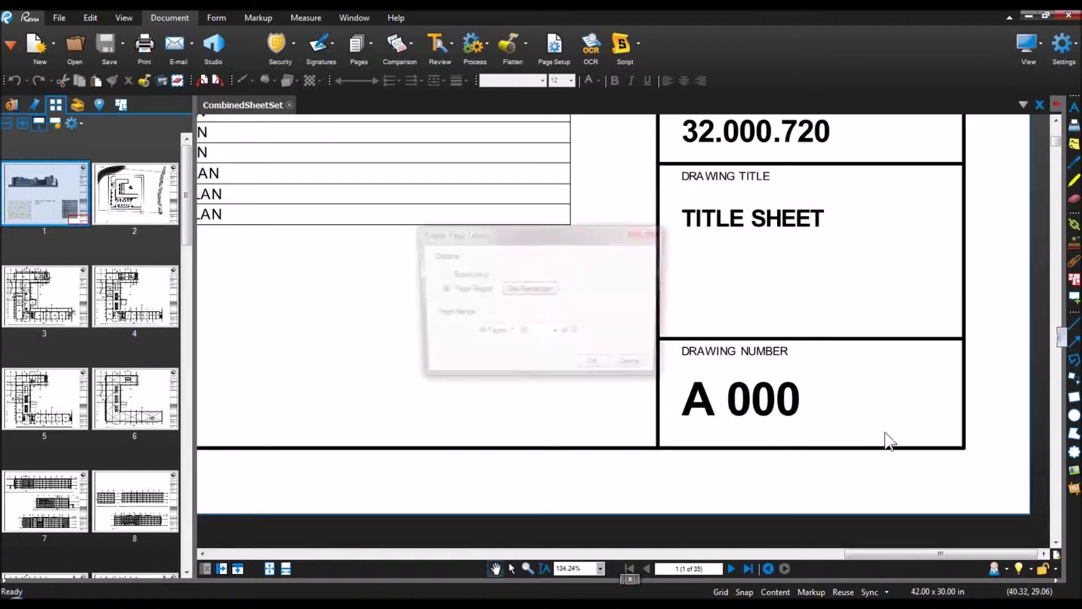
left_click(596, 369)
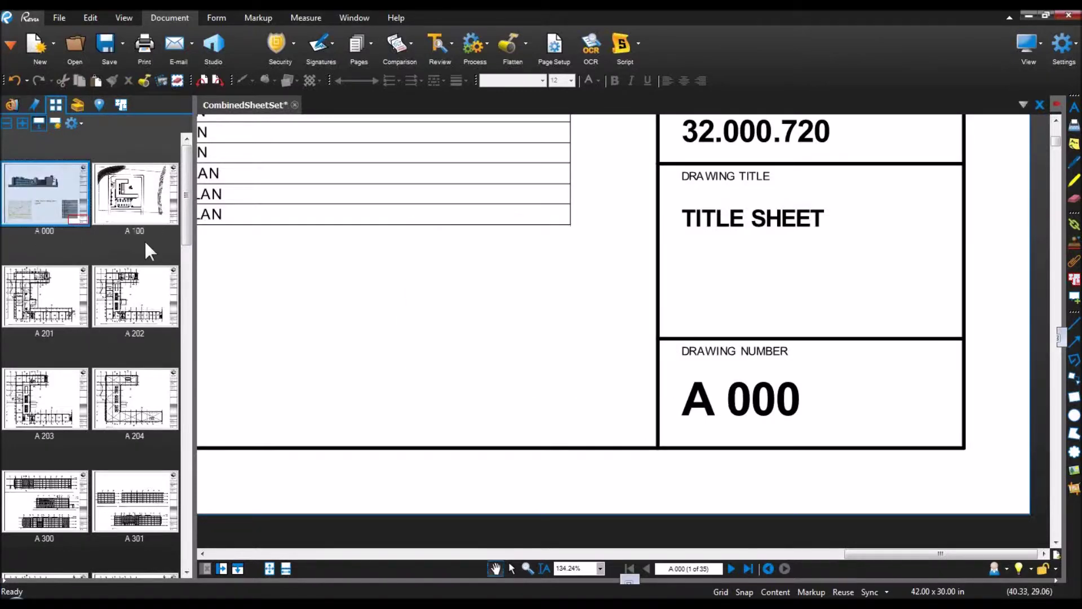
left_click_drag(188, 202, 202, 176)
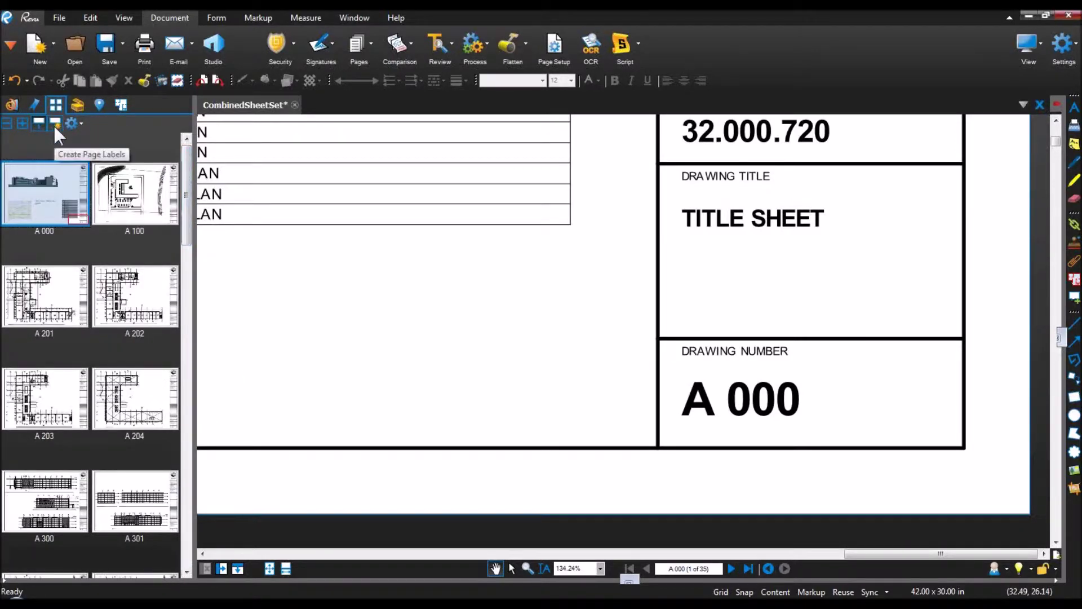
Step: Create bookmarks for all pages, named by their page labels
left_click(36, 102)
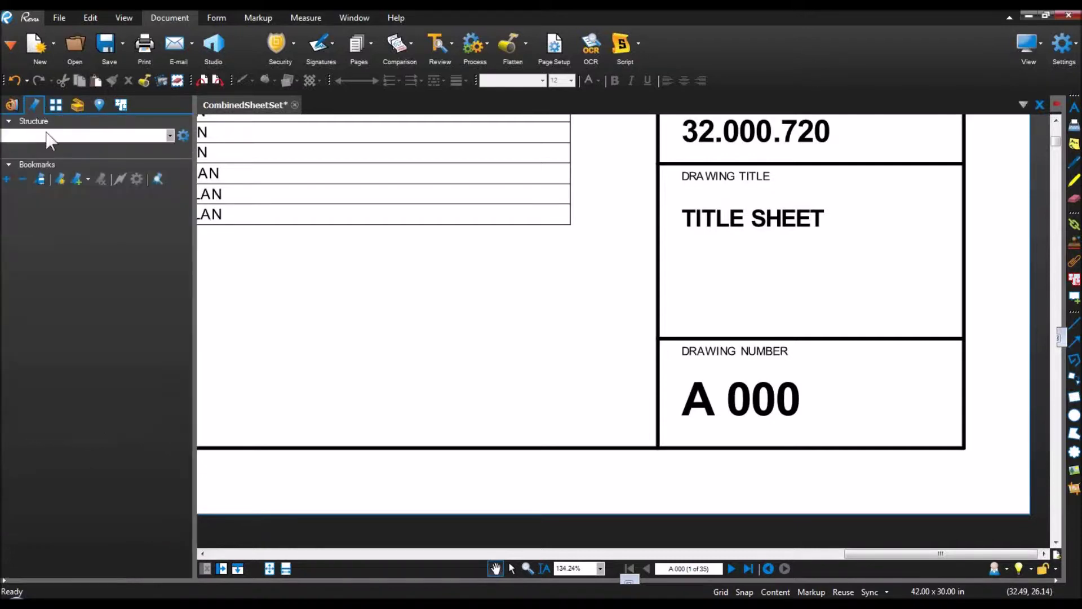
left_click(61, 177)
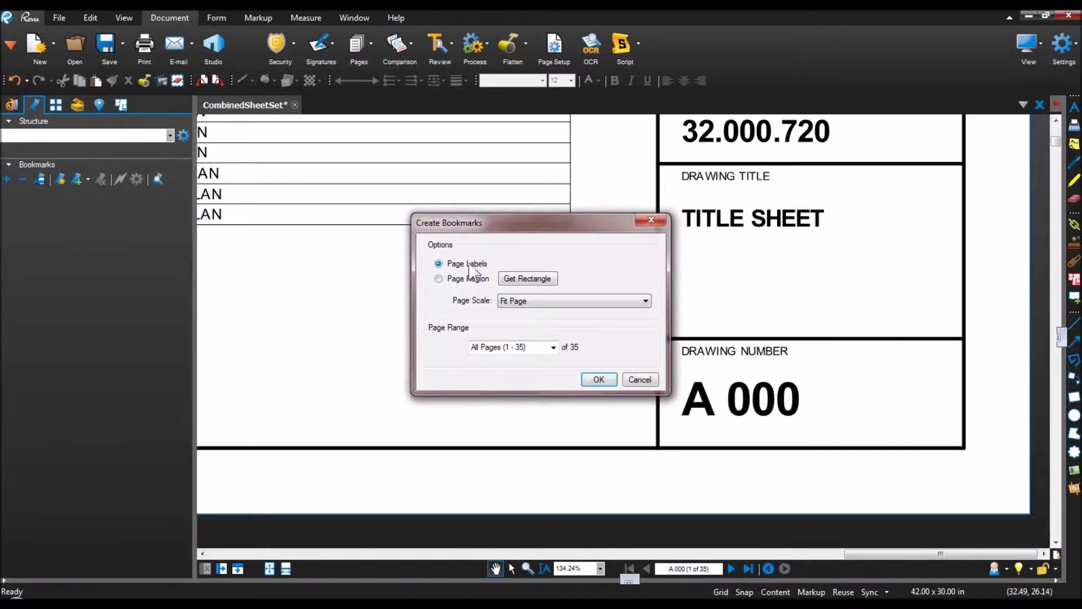
left_click(599, 379)
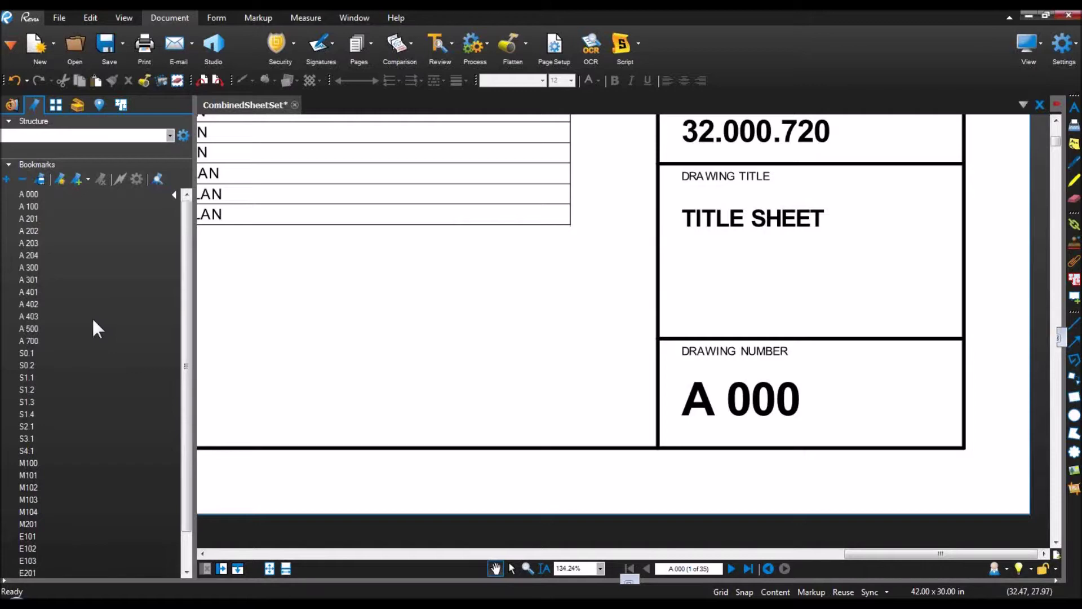
left_click(56, 104)
Step: Bring the sheet list and title block into view and pick the free text tool
scroll(351, 295, "down", 2)
scroll(351, 295, "down", 5)
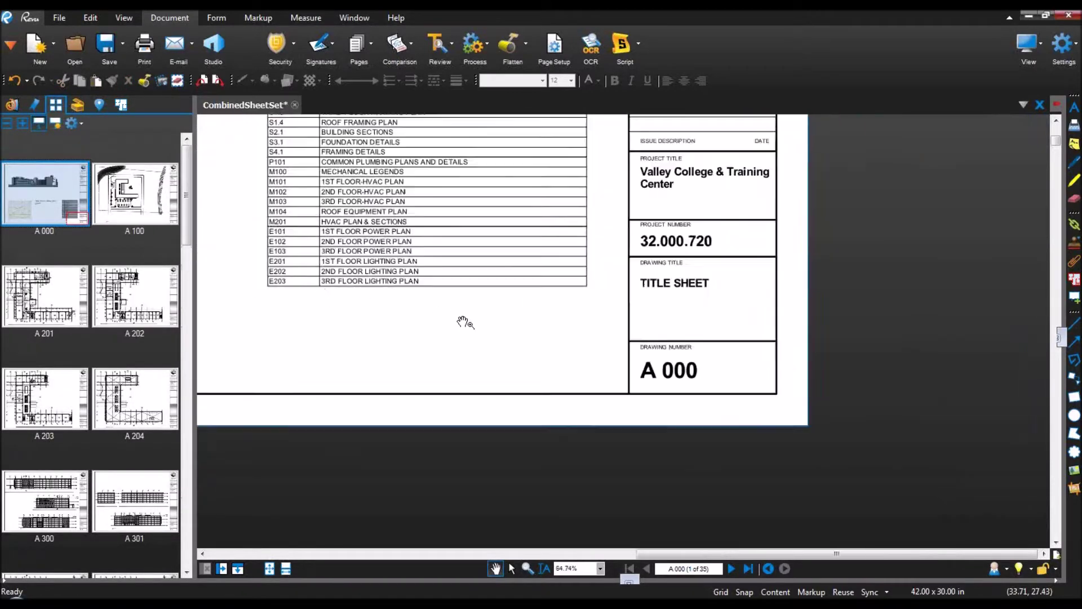
left_click_drag(269, 222, 395, 345)
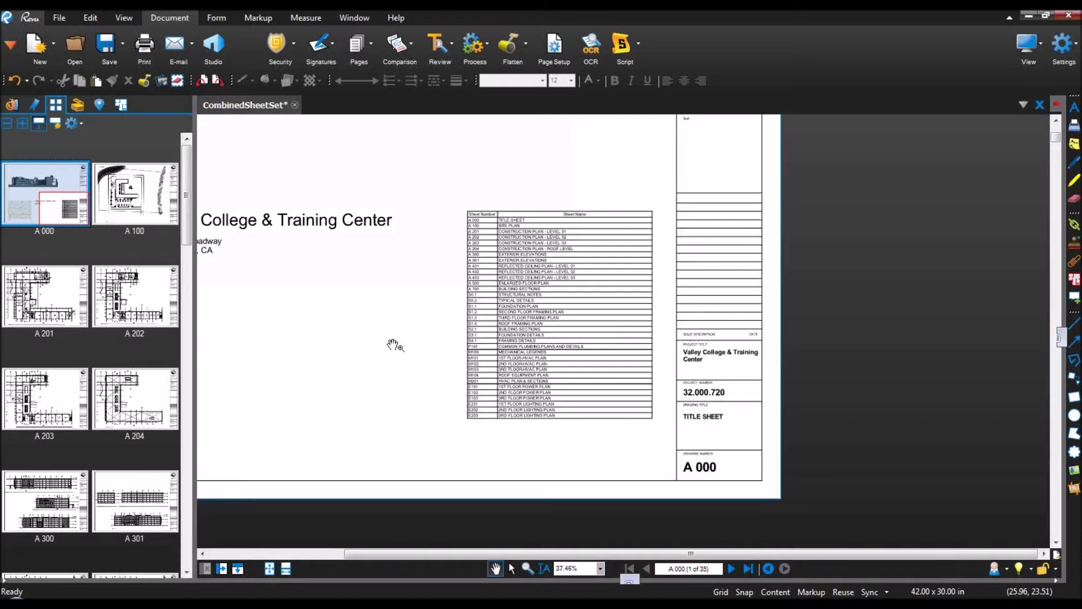
left_click(1075, 126)
Step: Add an 'Index' text below TITLE SHEET in red Helvetica, size 48
left_click(798, 446)
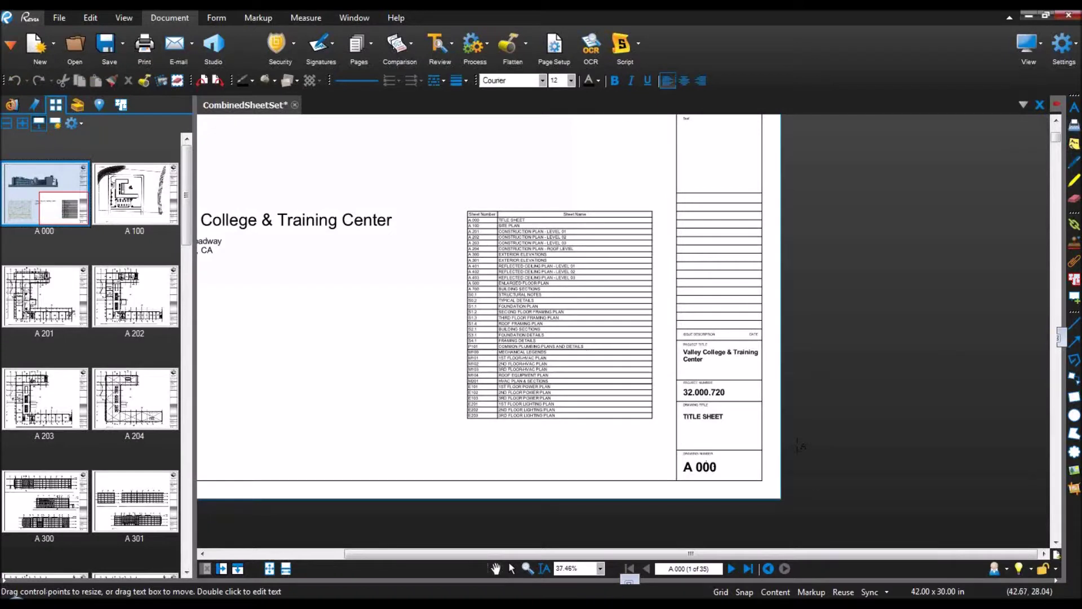
key("Escape")
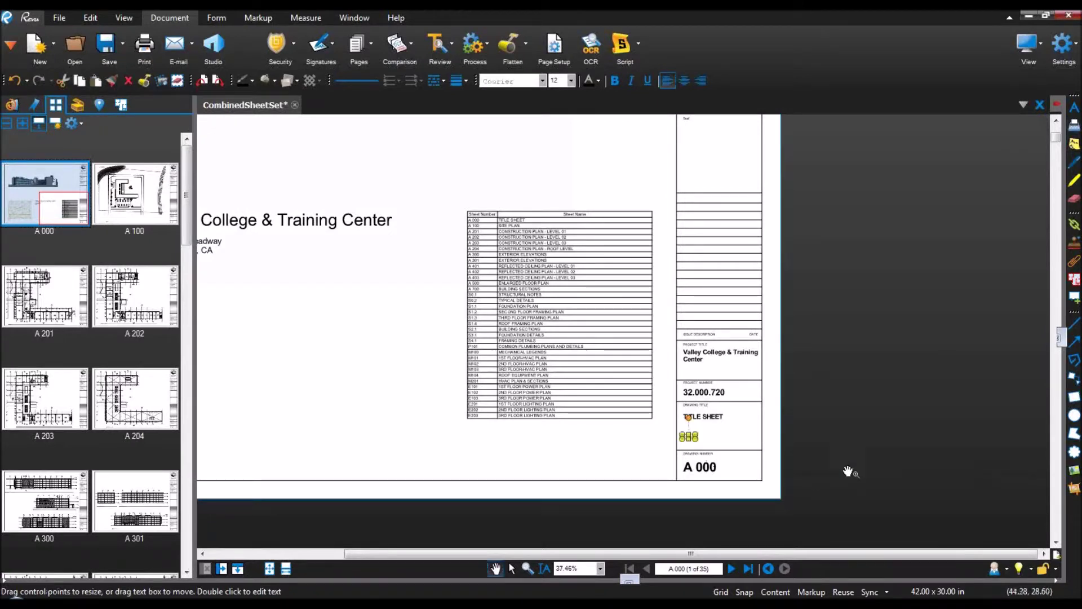
left_click(594, 82)
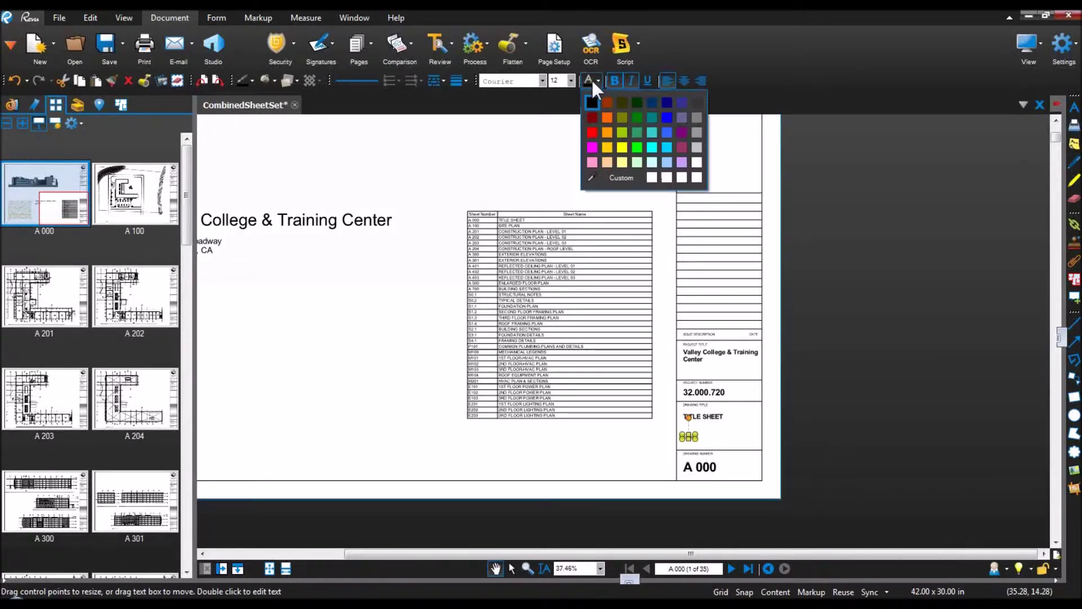
left_click(592, 132)
left_click(569, 81)
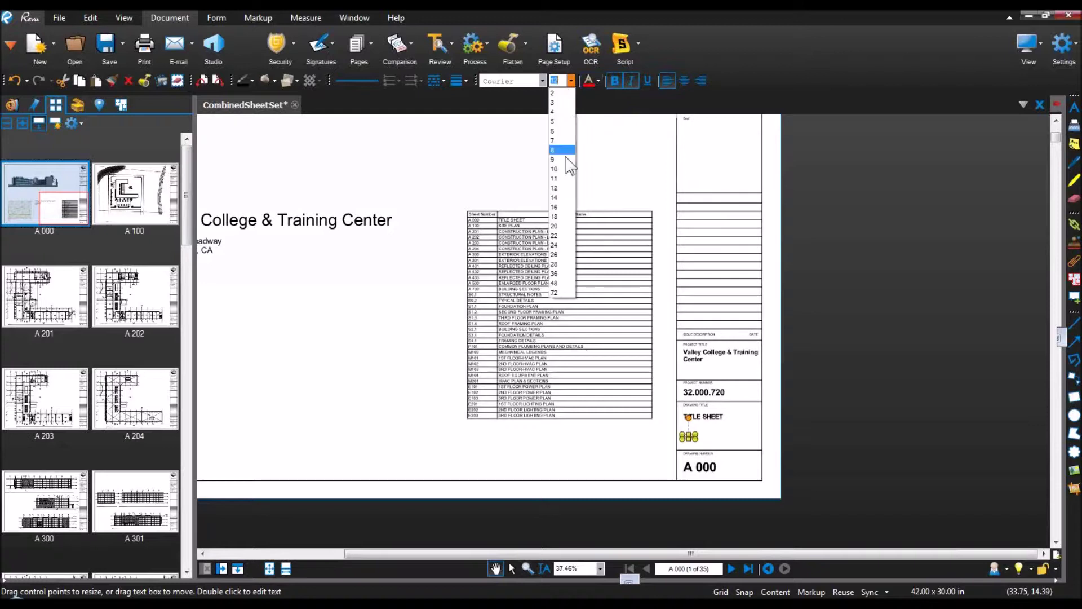
left_click(558, 283)
left_click(542, 85)
left_click(536, 106)
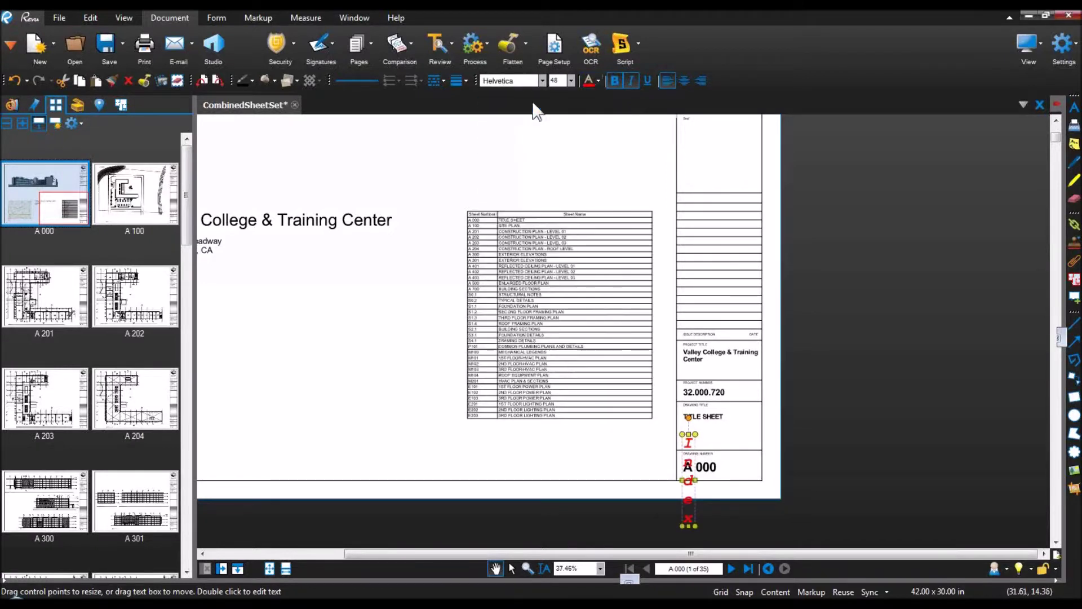
Step: Autosize the Index text box and place it under TITLE SHEET in the title block
left_click_drag(696, 484, 759, 479)
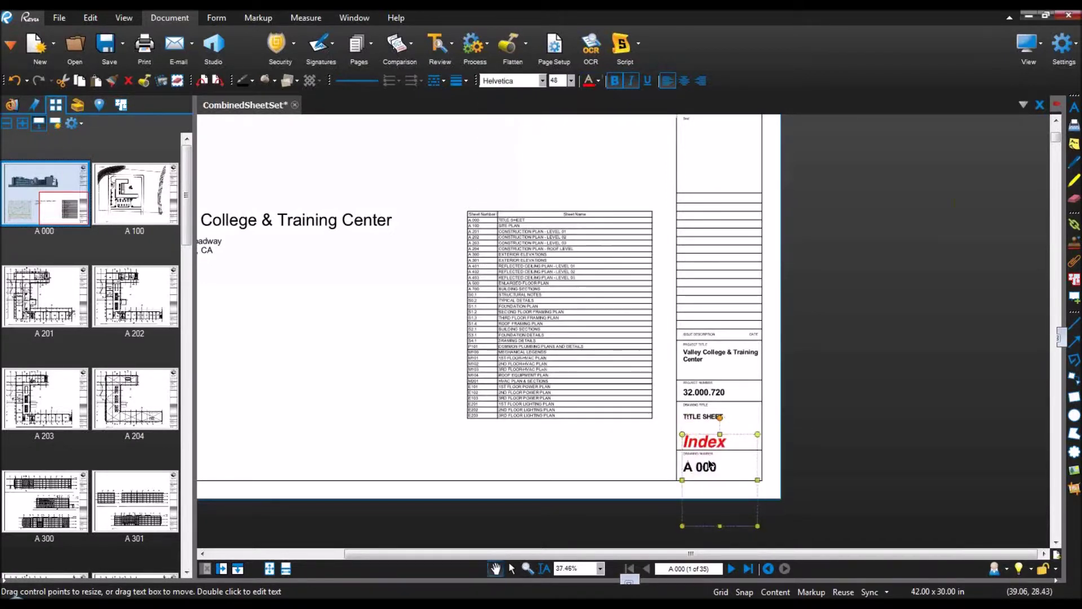
right_click(708, 451)
left_click(772, 347)
left_click_drag(715, 437, 722, 443)
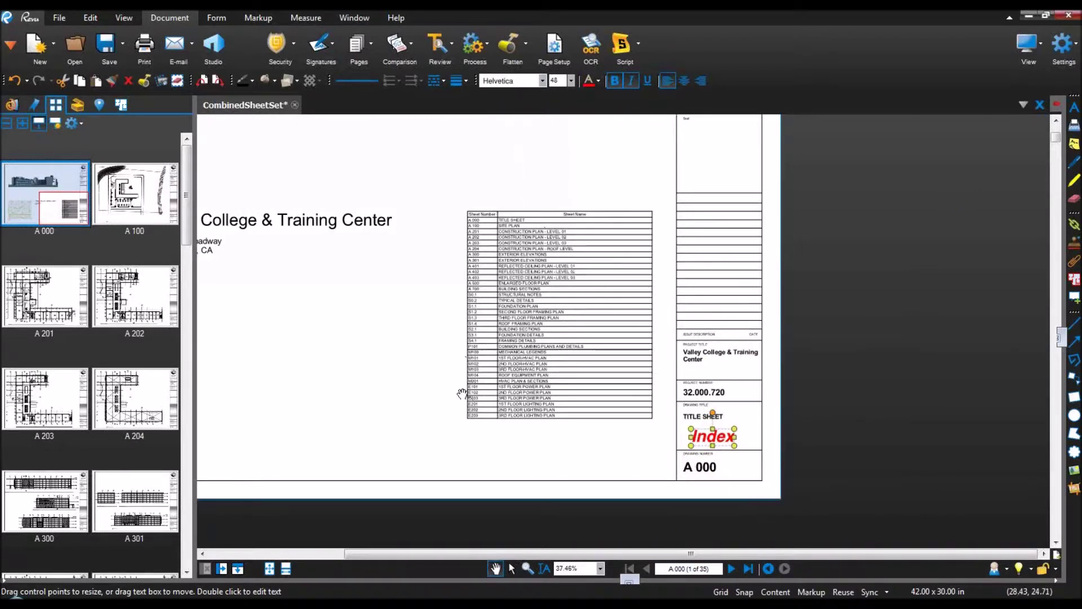
left_click(585, 448)
scroll(713, 439, "up", 3)
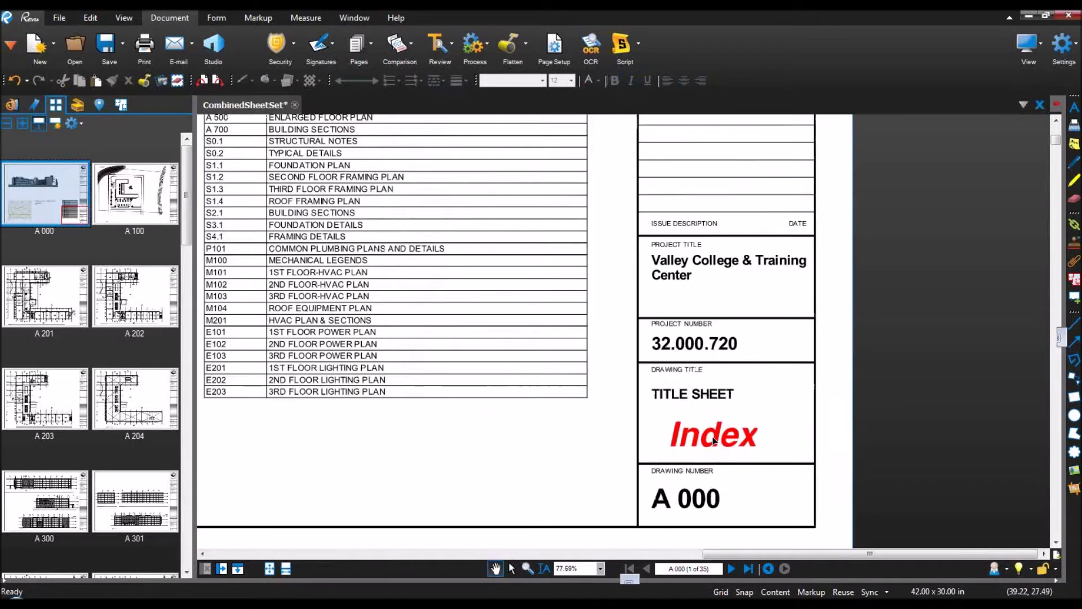
Step: Apply the Index text to all pages
left_click(713, 440)
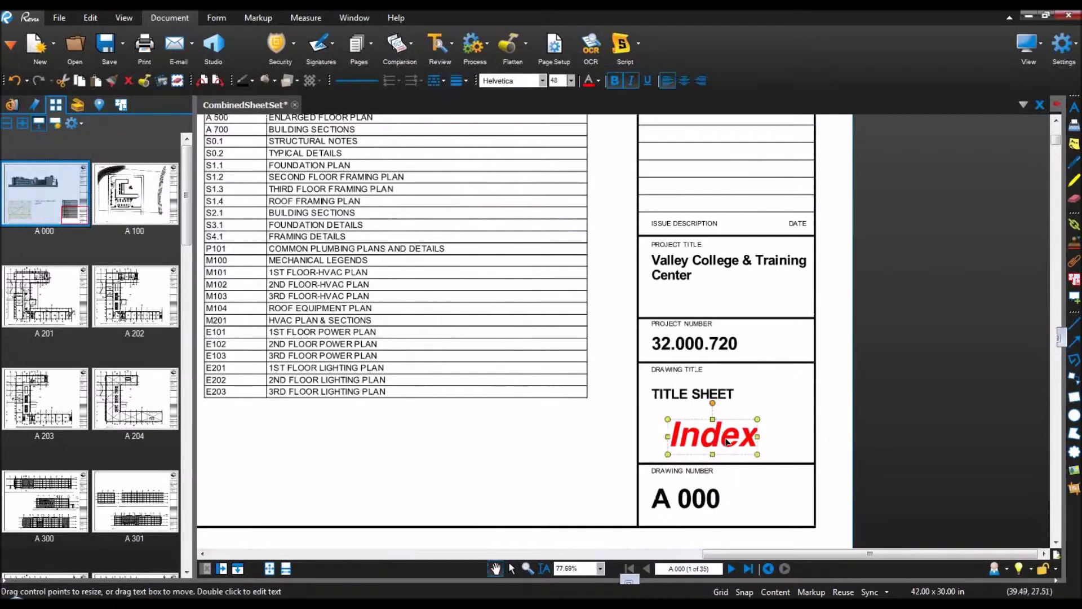
right_click(726, 441)
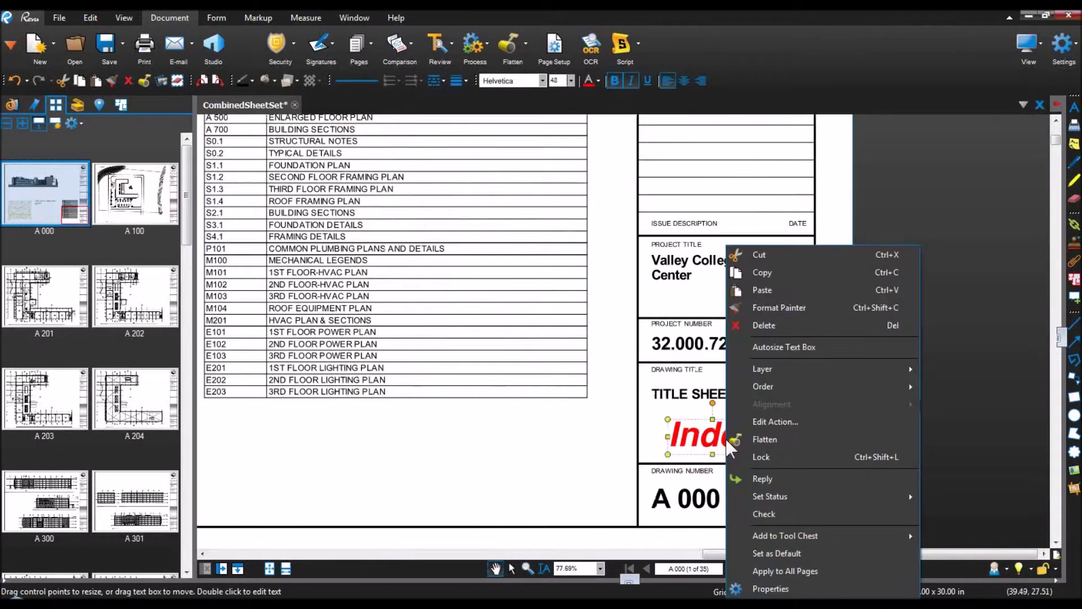
left_click(799, 570)
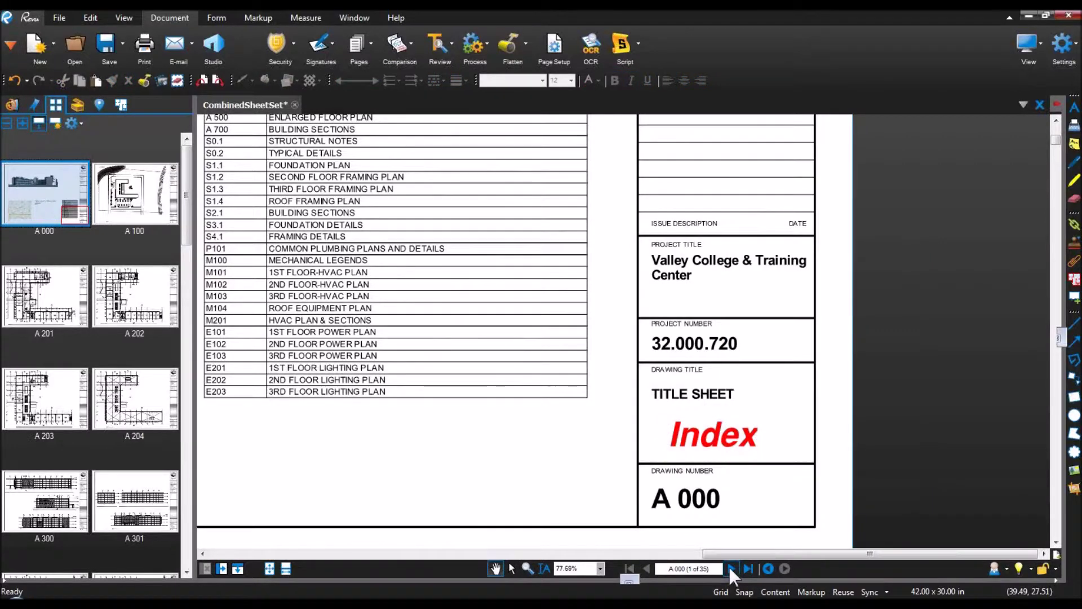
Step: Page through to sheet A 301 to verify the copied Index, then open Flatten Markups
left_click(729, 567)
left_click(729, 567)
left_click(731, 568)
left_click(730, 568)
left_click(730, 568)
left_click(731, 568)
left_click(730, 567)
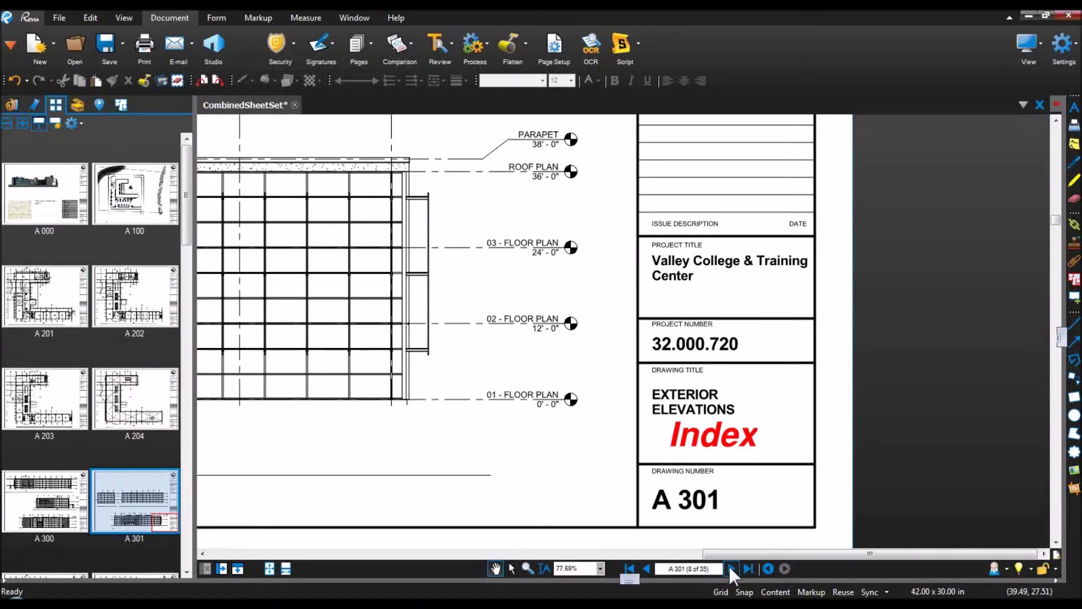
left_click(722, 429)
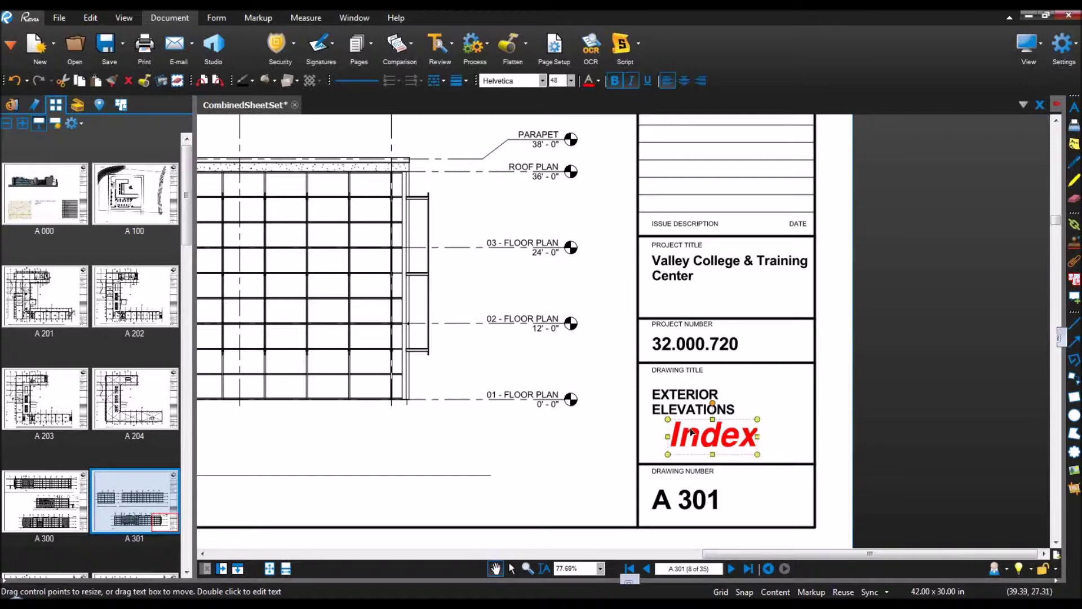
scroll(598, 412, "down", 2)
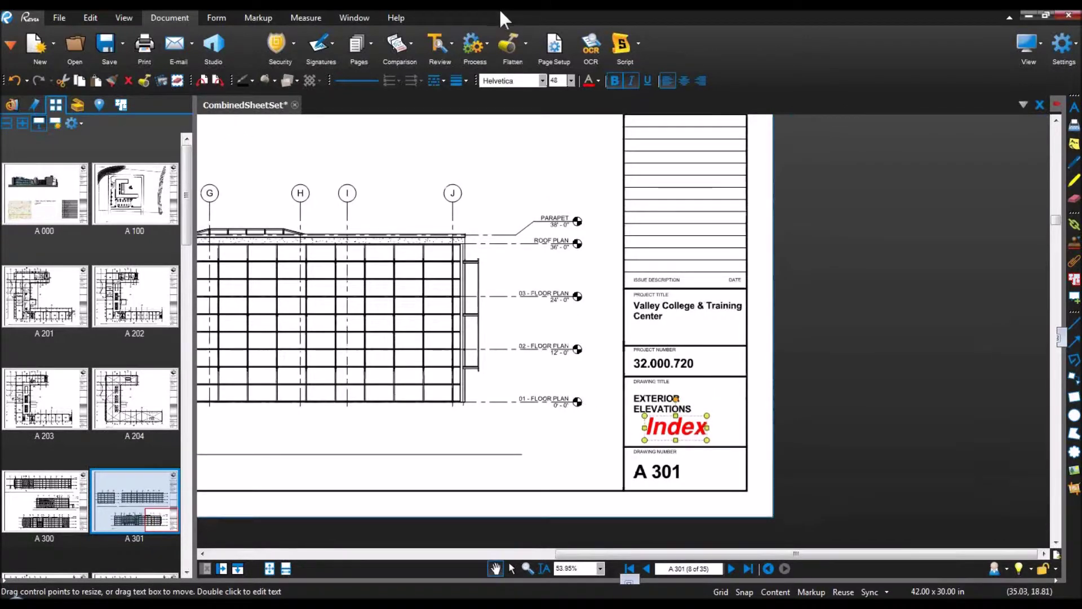
left_click(507, 43)
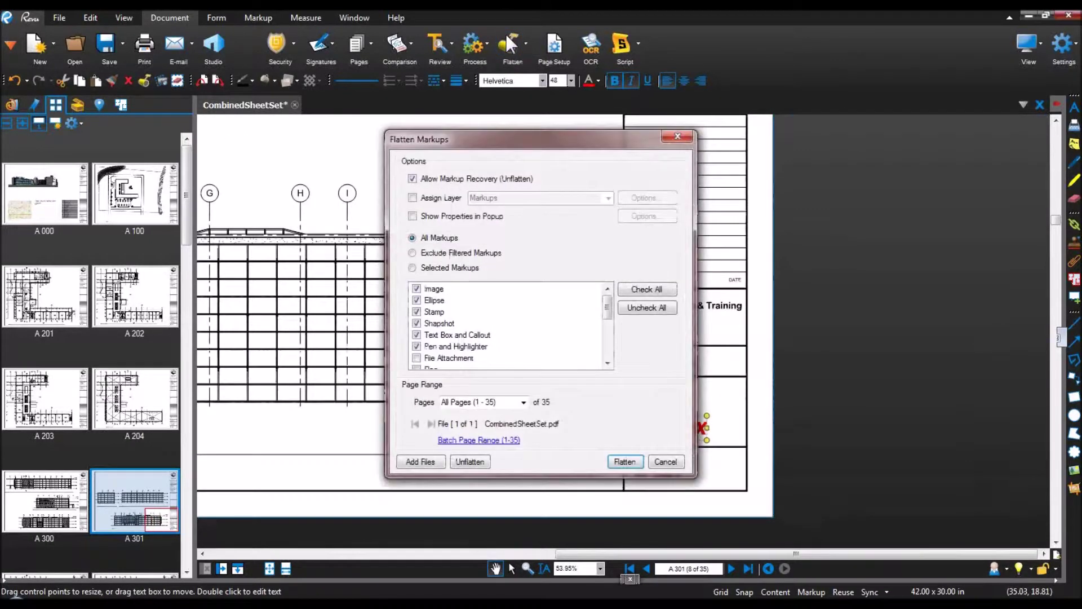
Step: Flatten all markups on all 35 pages and recentre on the title block
left_click(624, 462)
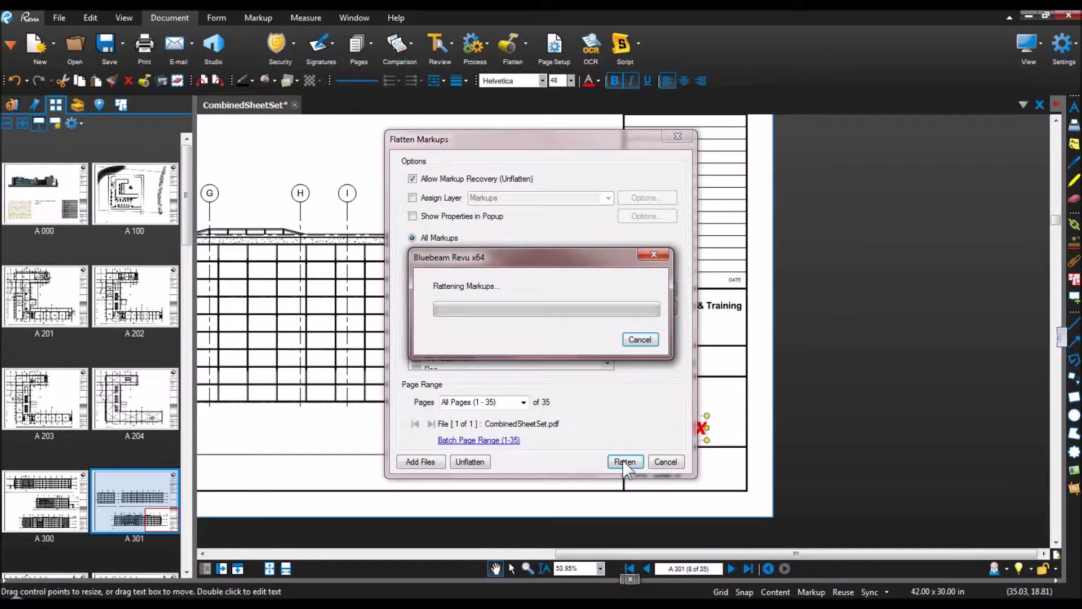
scroll(677, 437, "up", 4)
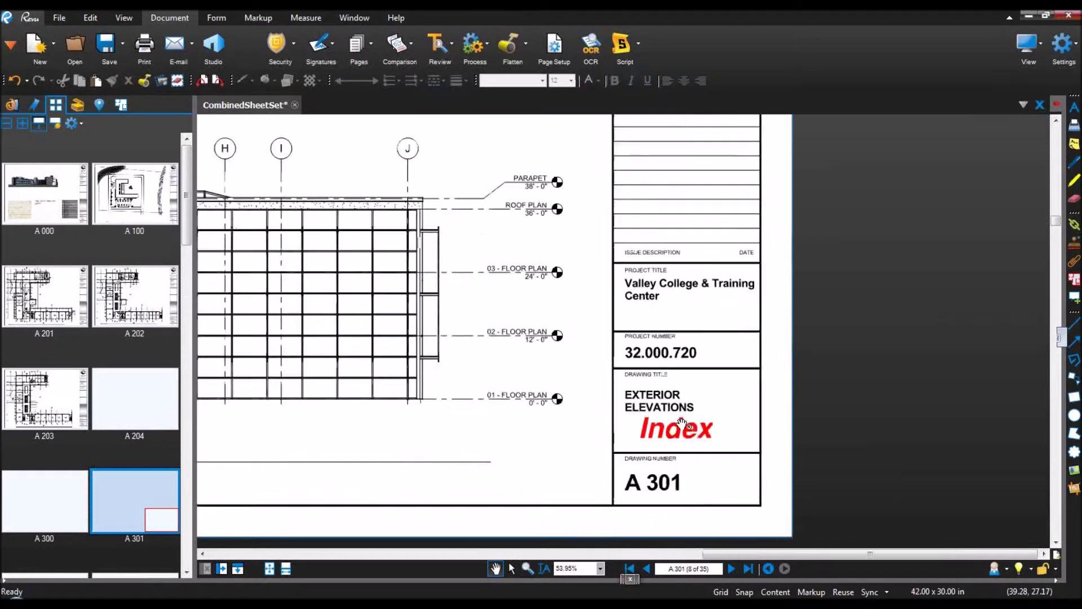
scroll(677, 437, "up", 3)
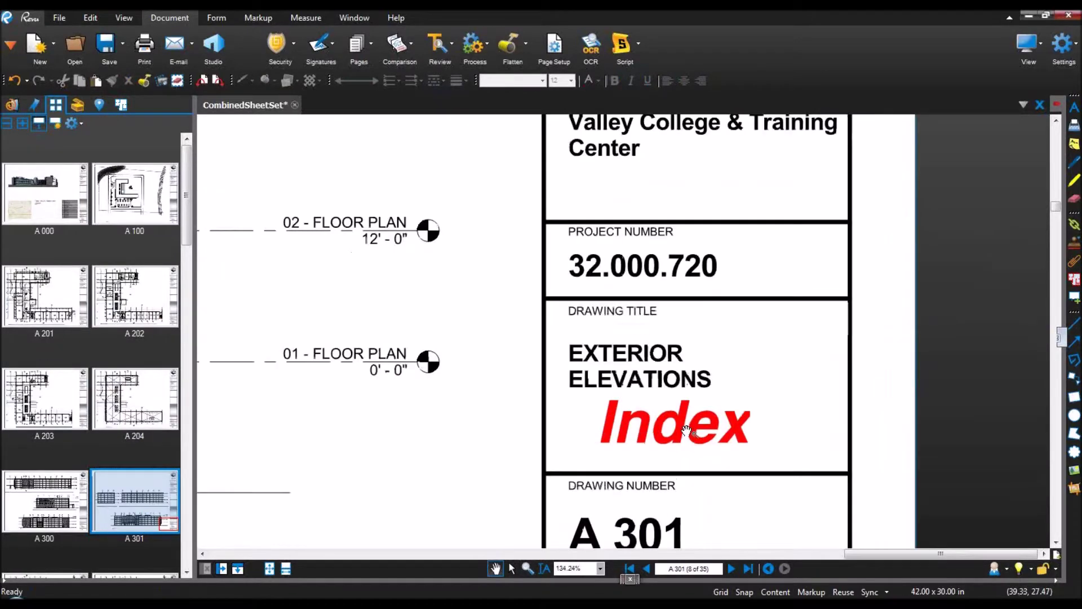
left_click_drag(668, 418, 652, 418)
scroll(662, 428, "down", 2)
scroll(660, 427, "down", 1)
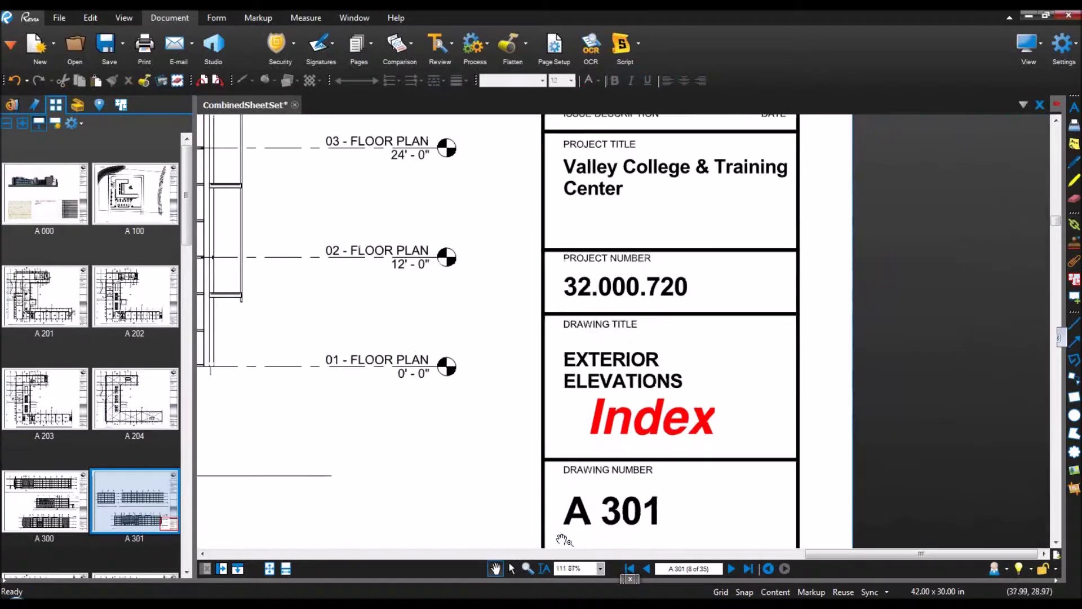
Step: Select the flattened Index page text and run Search on it
left_click(546, 567)
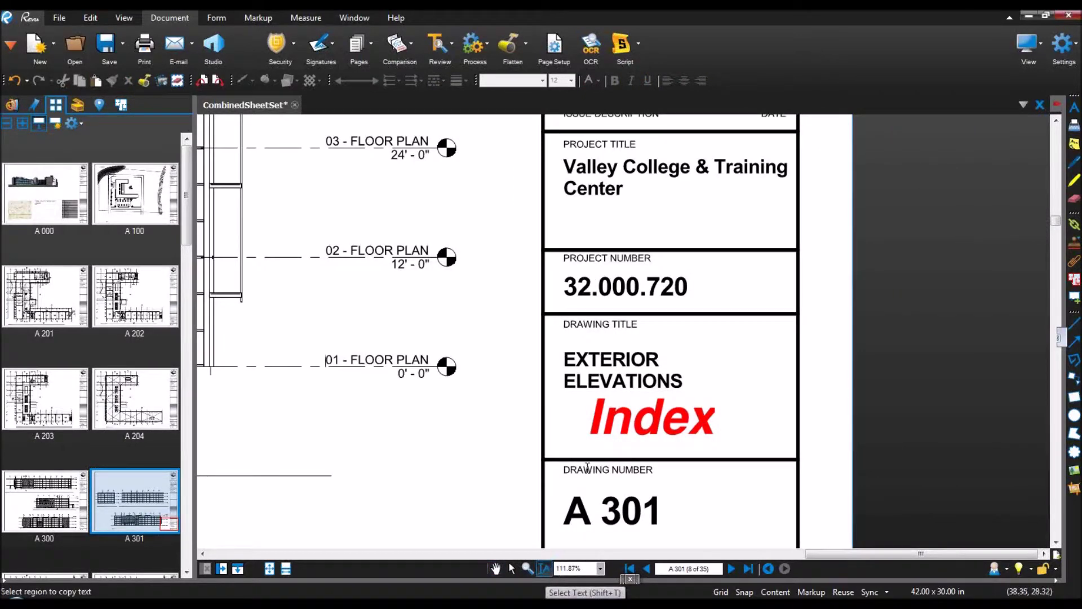
left_click_drag(590, 420, 730, 423)
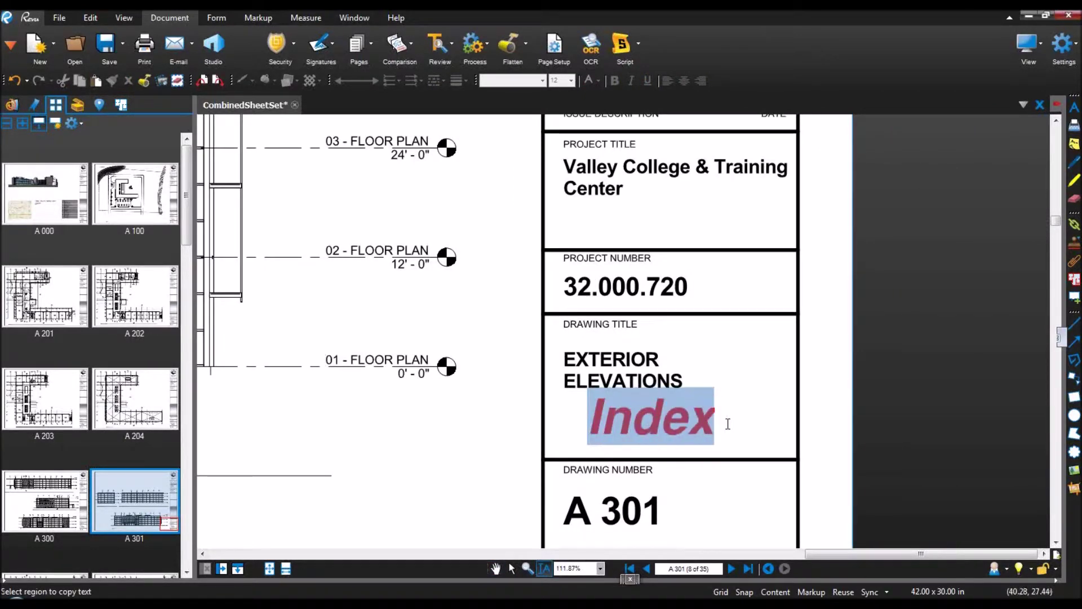
right_click(662, 421)
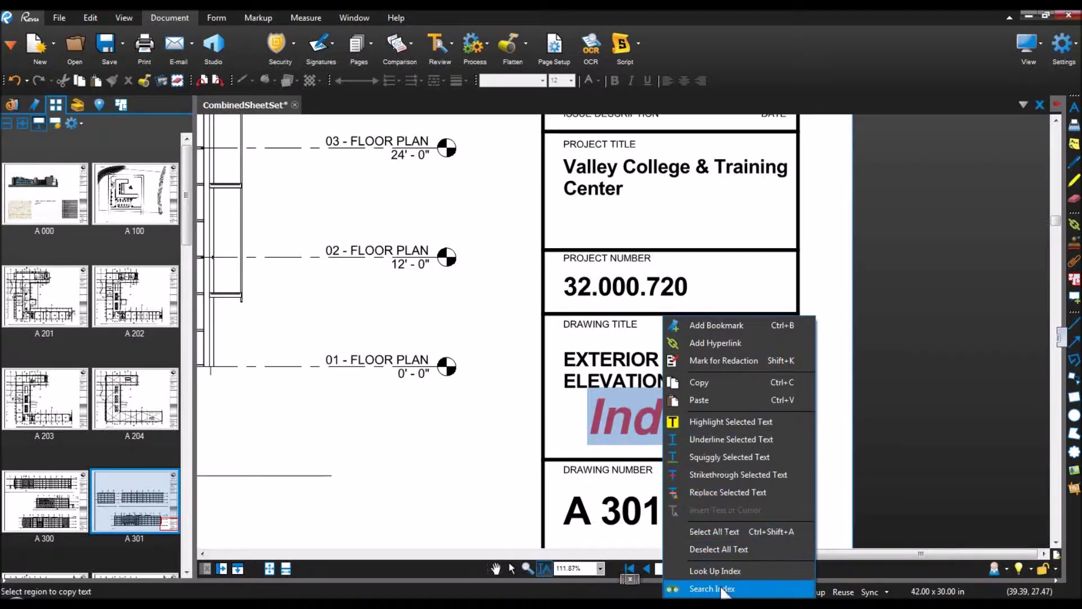
left_click(718, 589)
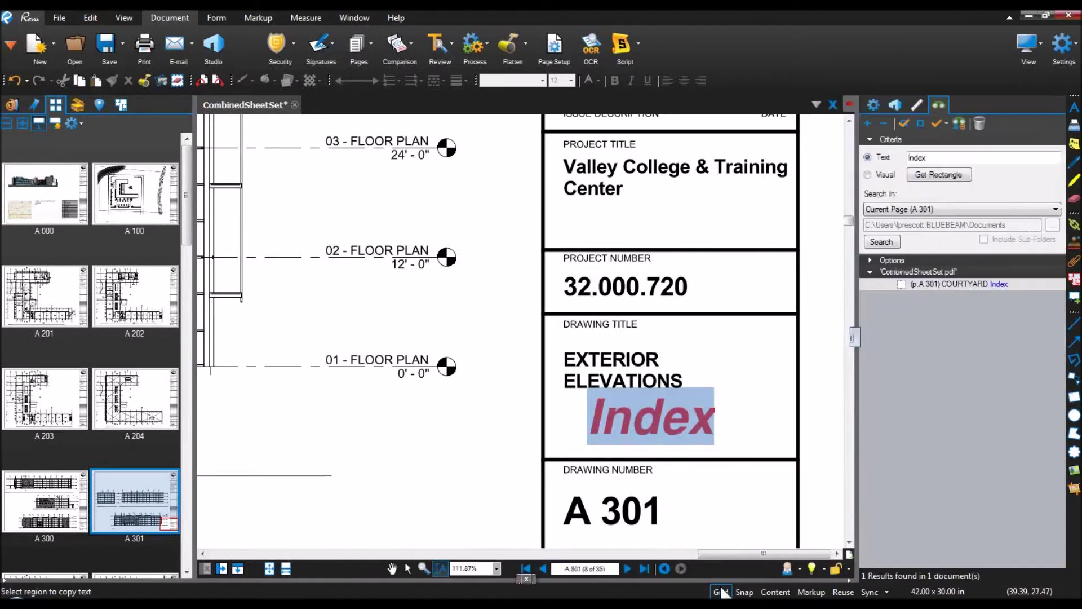
Step: Search the whole current document for Index, returning 35 results
left_click(934, 211)
left_click(894, 221)
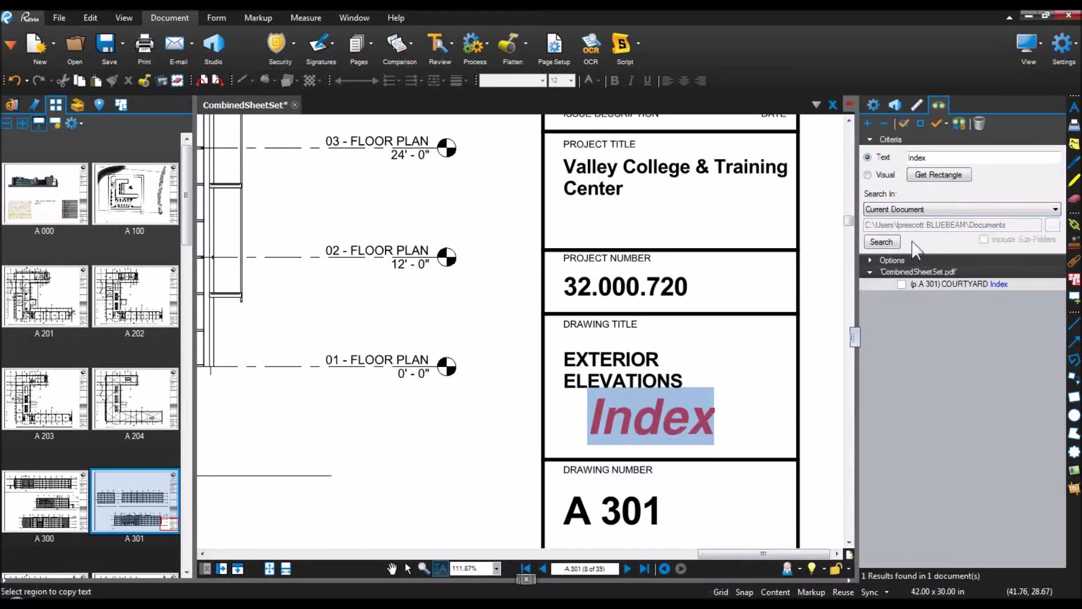
left_click(882, 242)
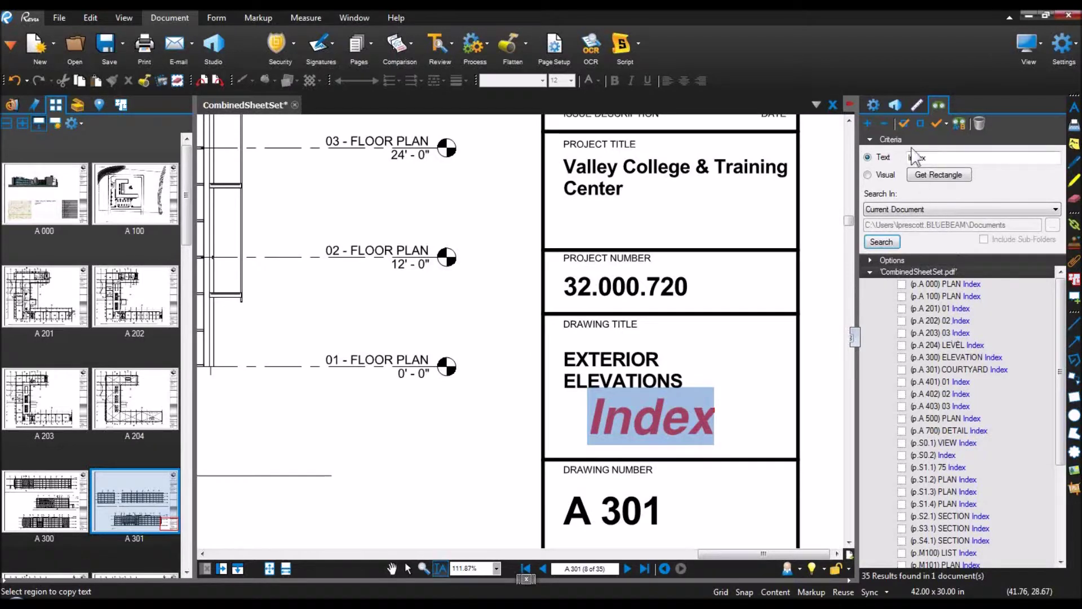
Step: Check all 35 results and choose Hyperlink Checked
left_click(903, 125)
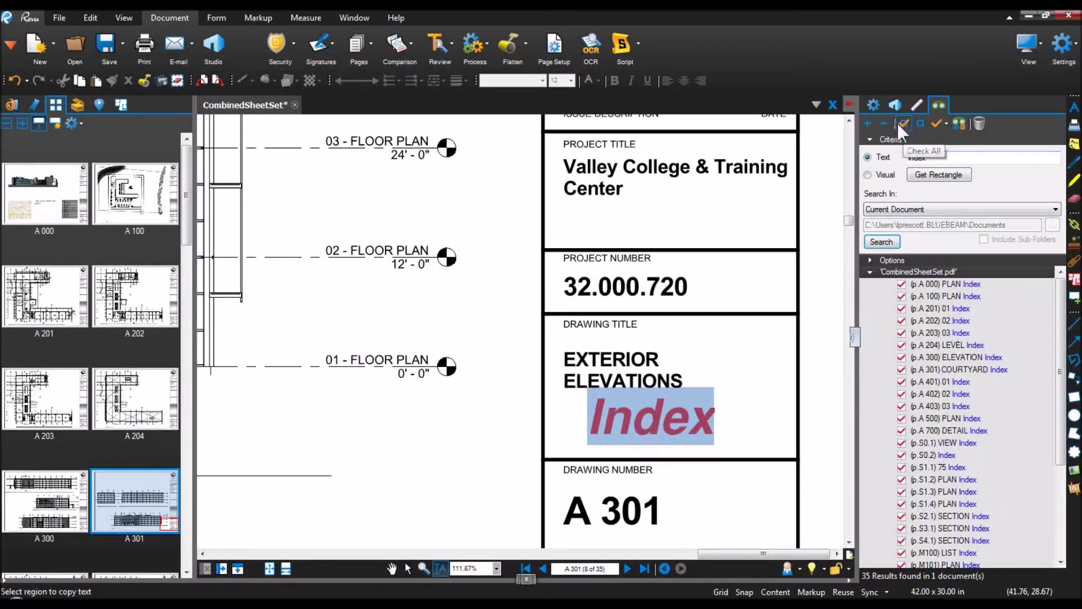
left_click(944, 126)
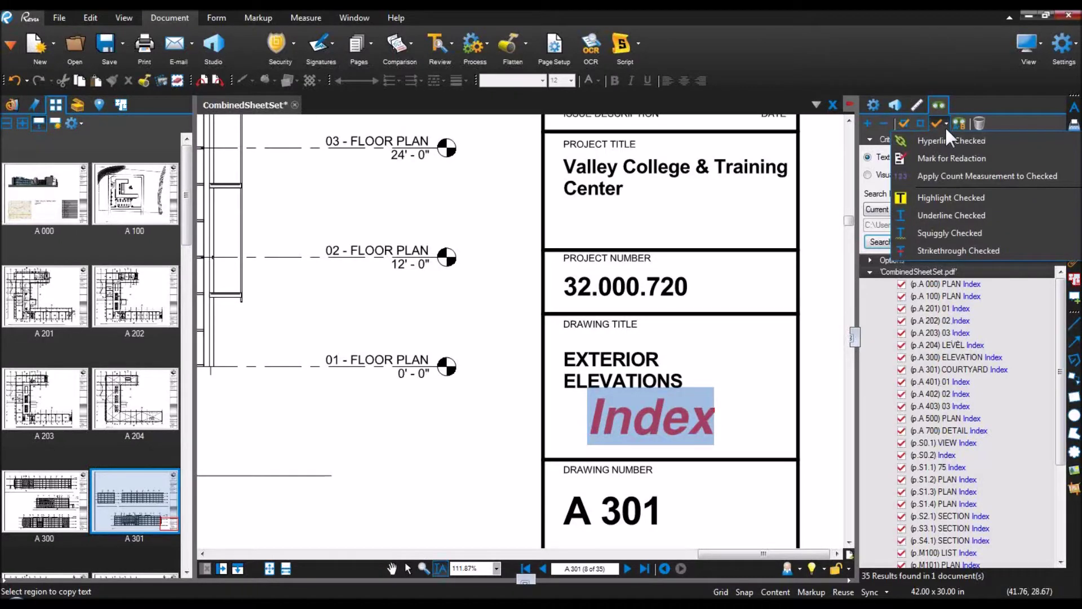
left_click(951, 142)
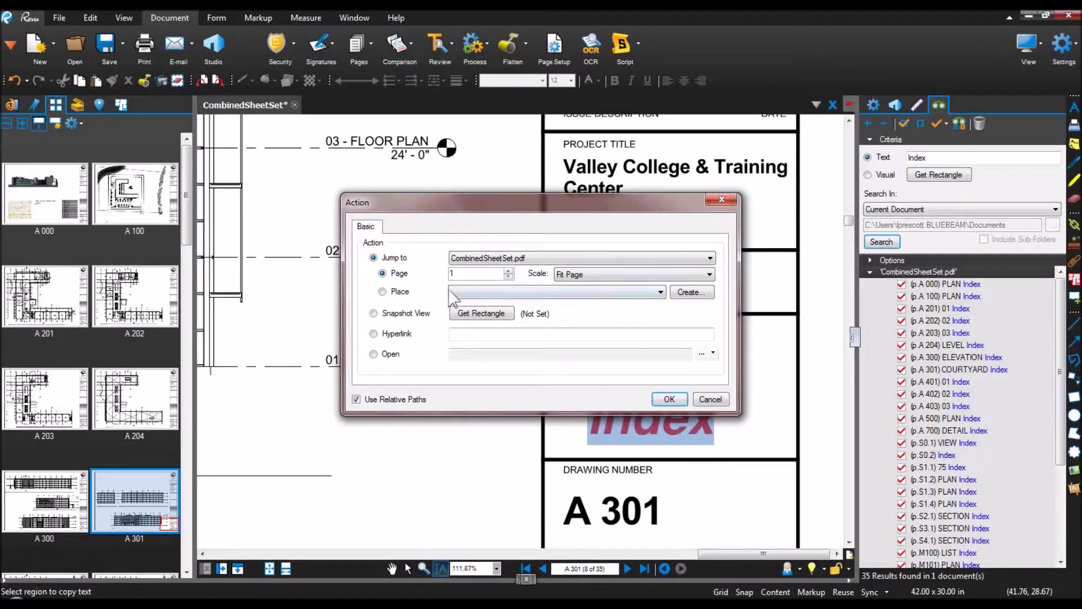
Step: Link the checked results to a new snapshot place 'Index' framing A 000's sheet index table
left_click(394, 293)
left_click(695, 292)
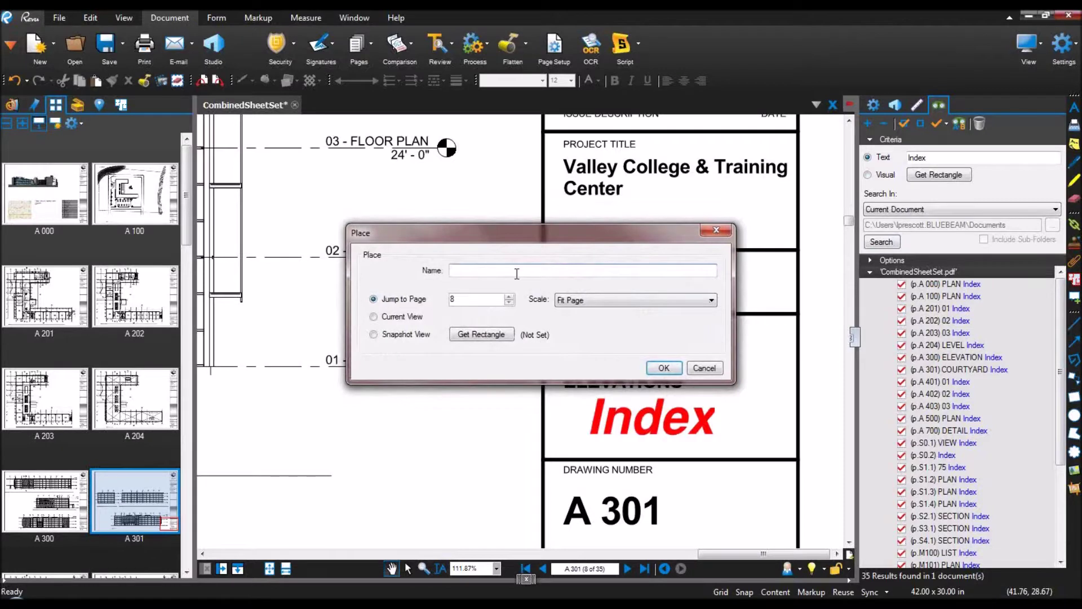
type("In")
left_click(398, 336)
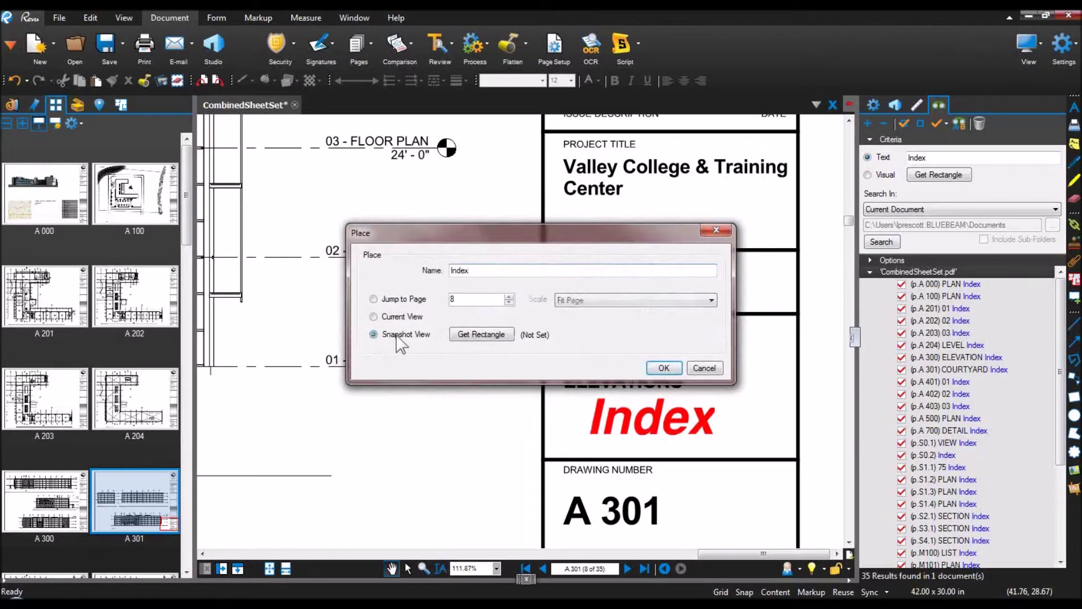
left_click(497, 337)
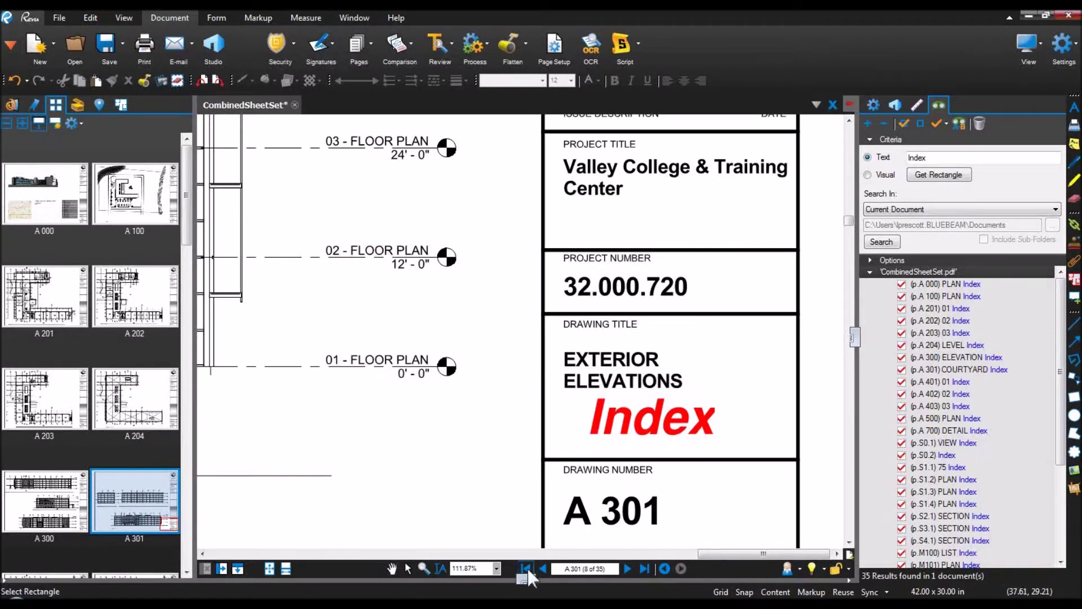
left_click(525, 568)
scroll(490, 394, "down", 5)
left_click_drag(491, 394, 289, 173)
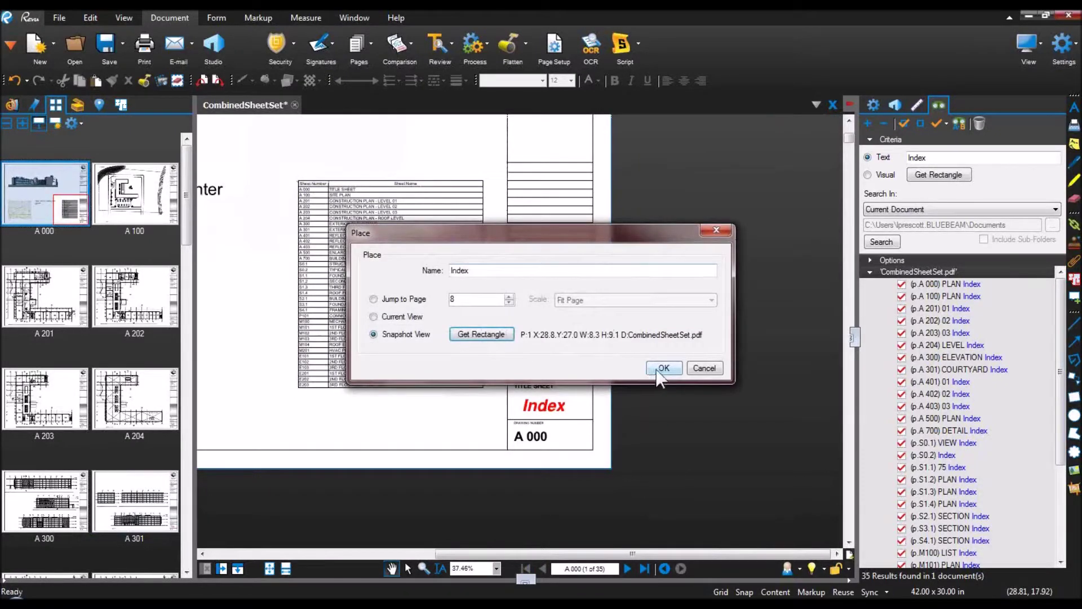
left_click(663, 368)
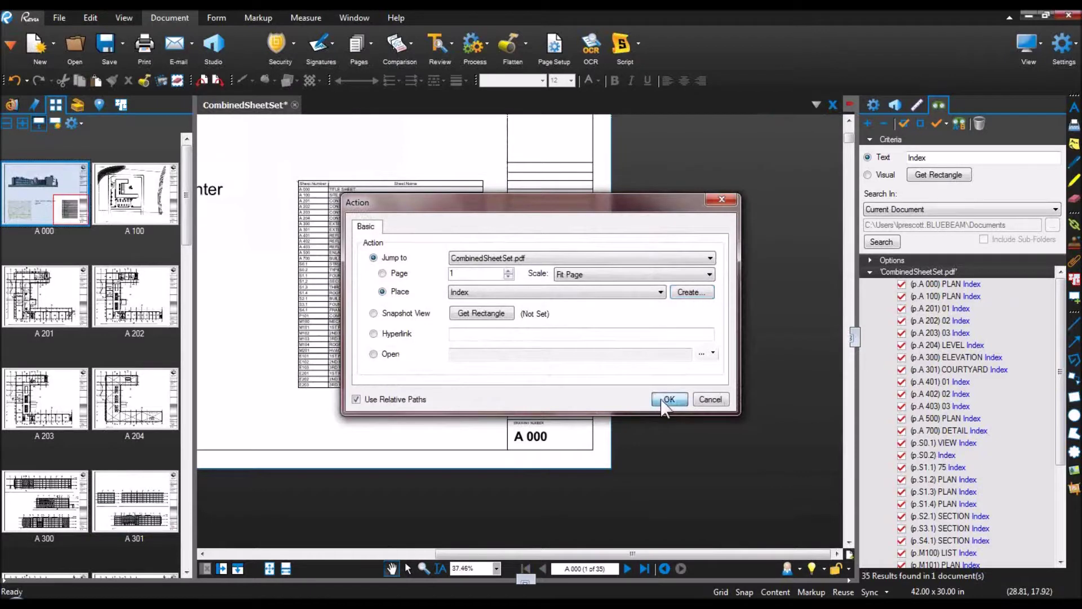
left_click(668, 400)
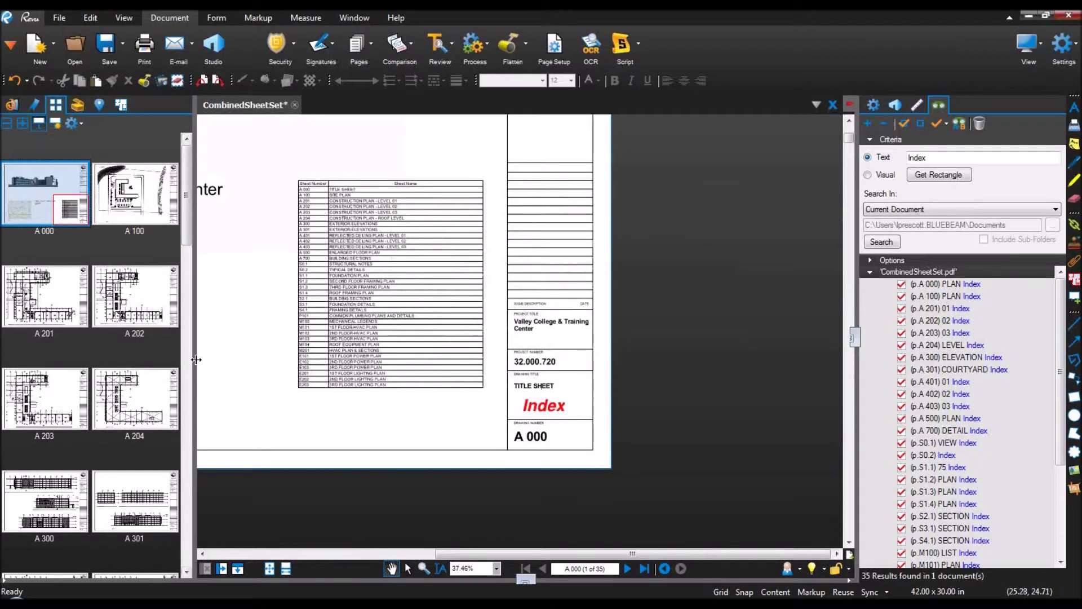
mouse_move(196, 359)
left_mouse_down()
mouse_move(72, 382)
mouse_move(389, 440)
left_mouse_up()
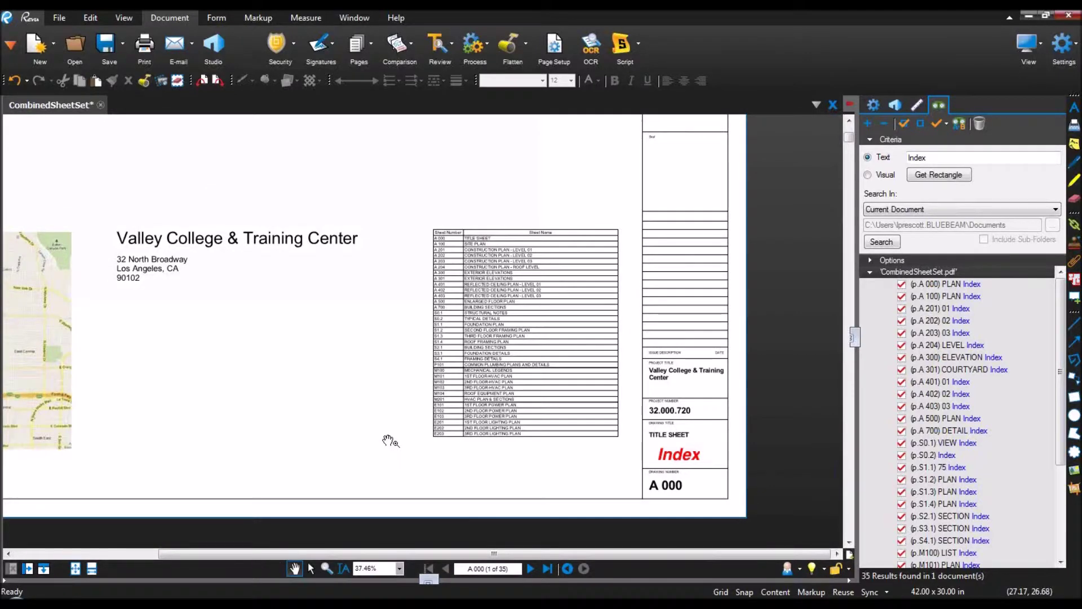
scroll(564, 475, "up", 3)
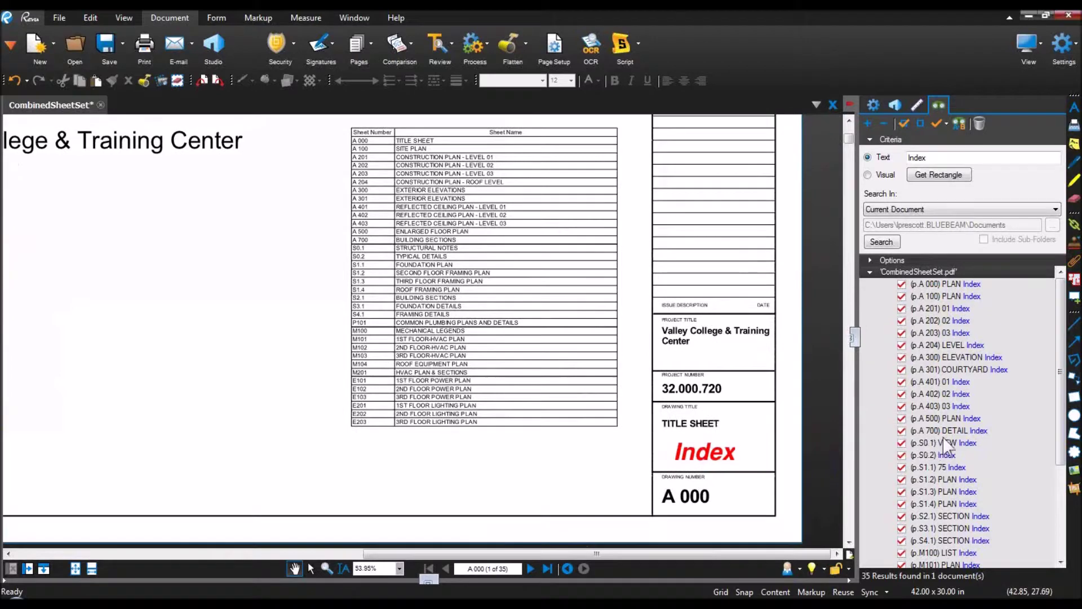
left_click(952, 443)
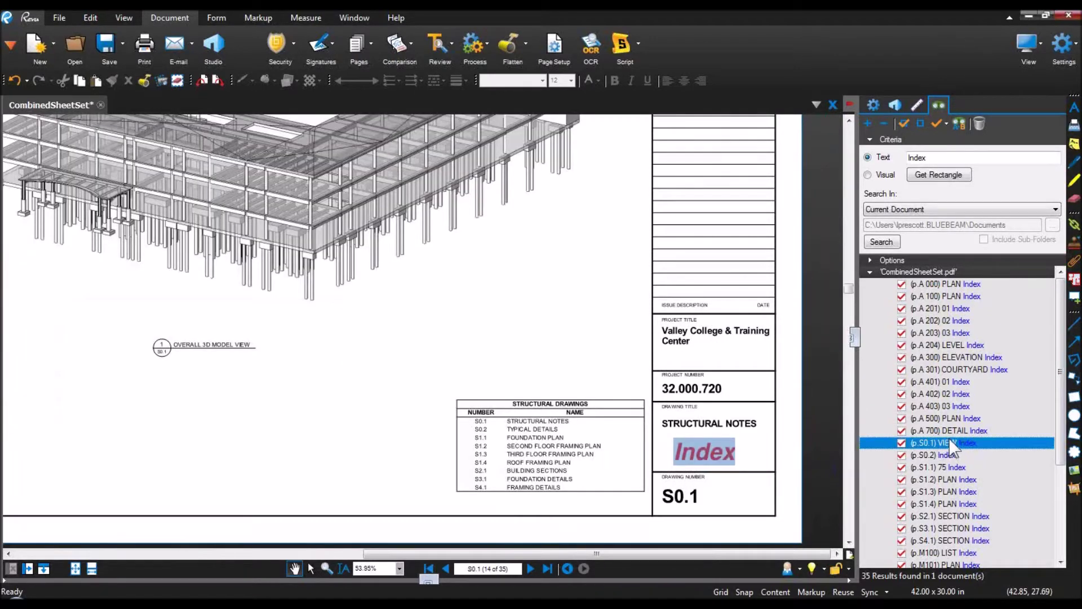
left_click(721, 464)
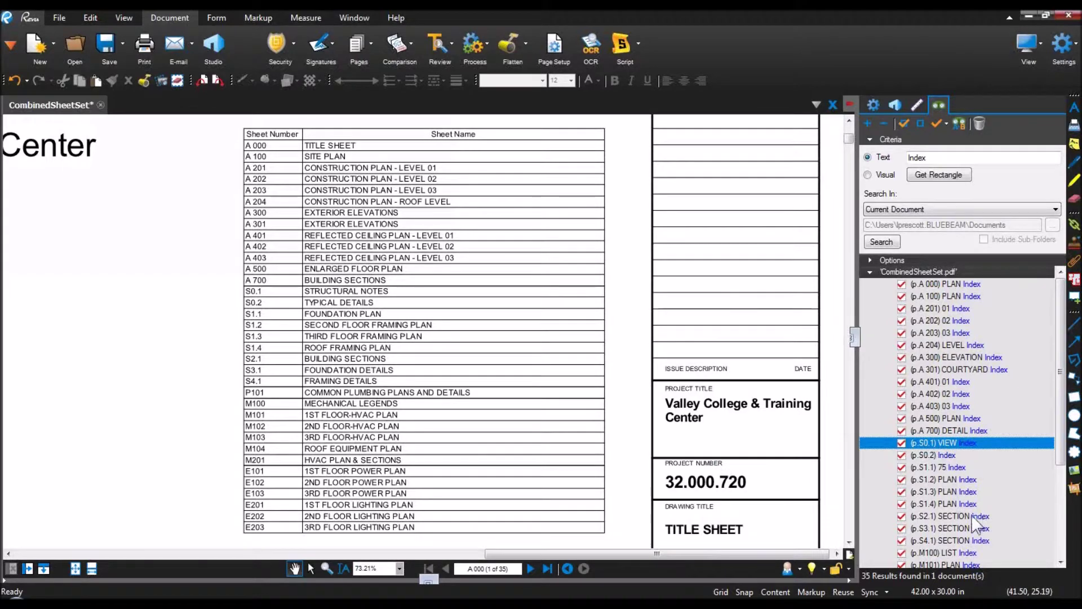
left_click(980, 516)
left_click_drag(759, 517, 760, 420)
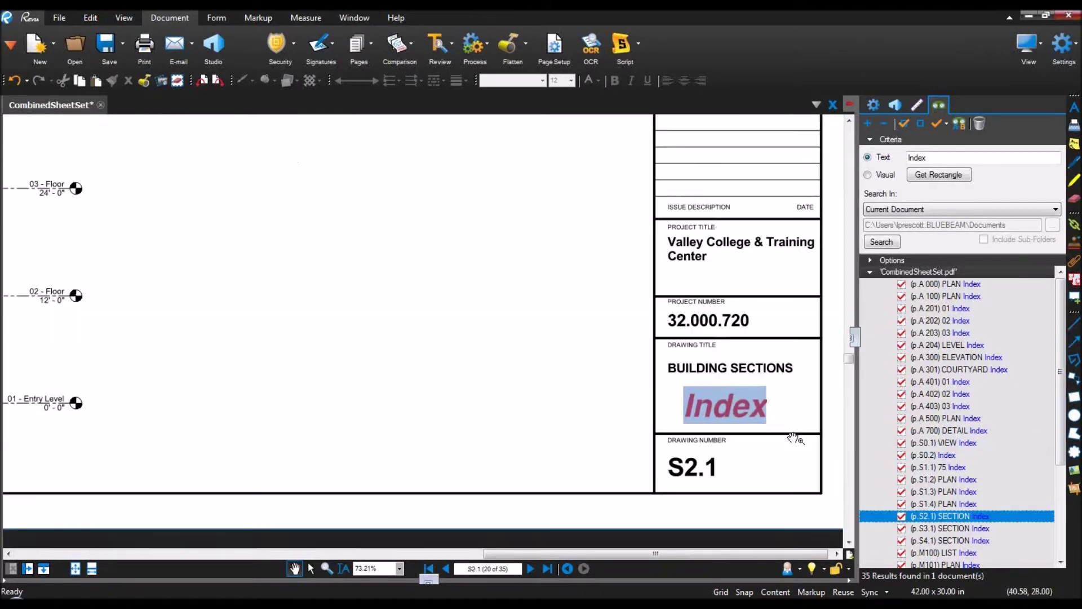
left_click(760, 420)
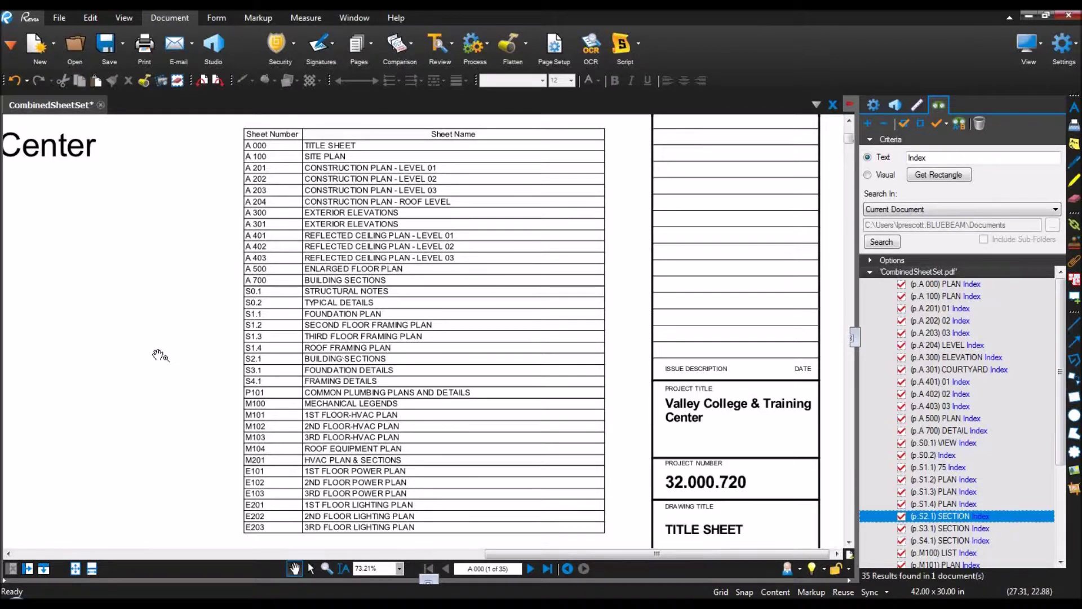
scroll(159, 355, "down", 3)
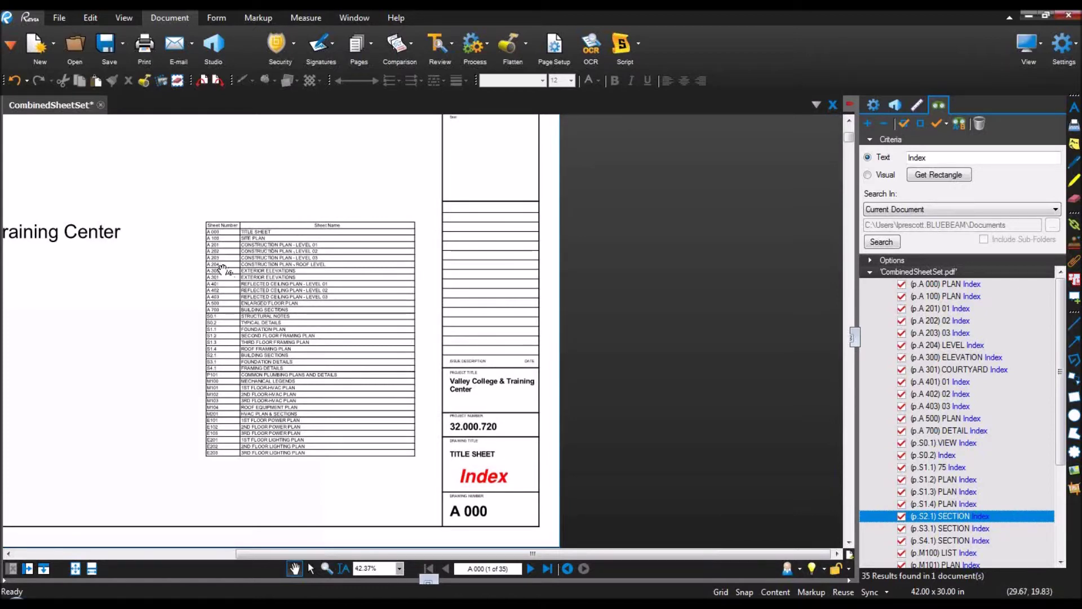
scroll(220, 273, "up", 2)
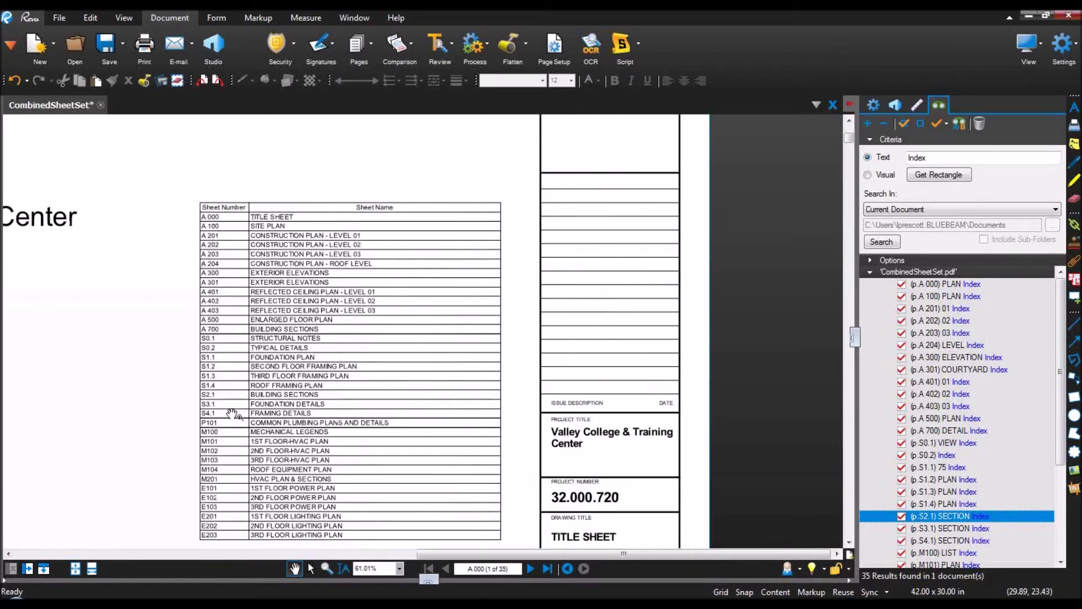
scroll(118, 391, "down", 3)
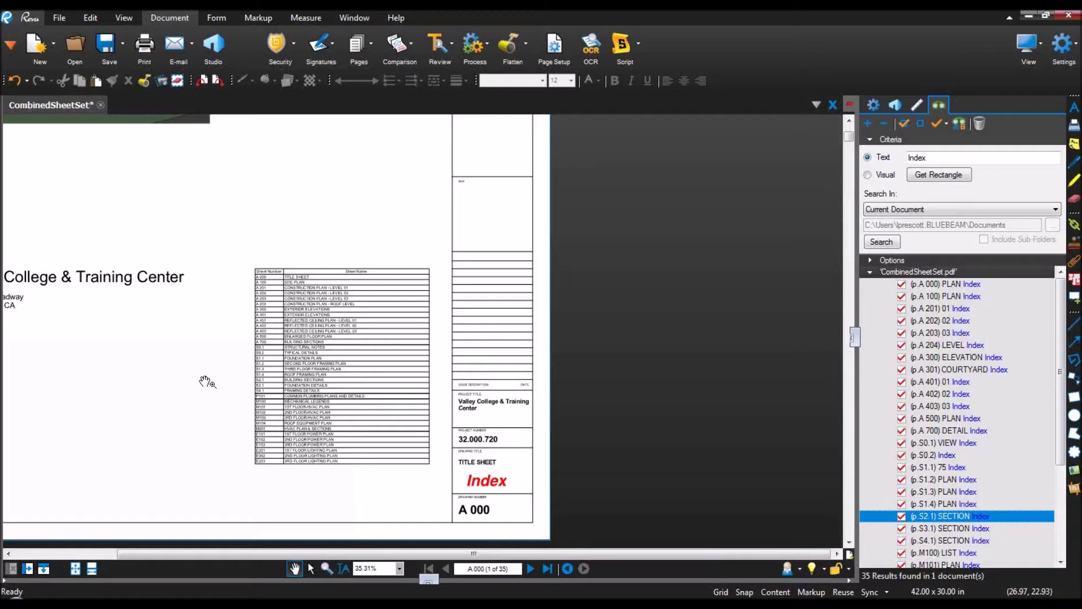
left_click(5, 299)
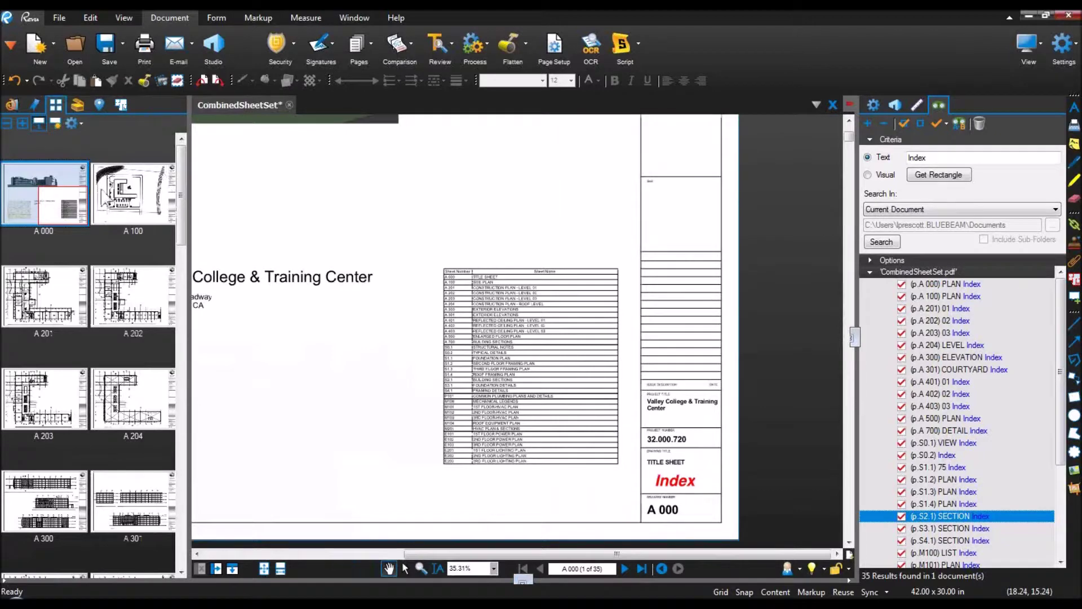
Step: In Extract Pages, choose All Pages and extract each page as a separate file
right_click(125, 218)
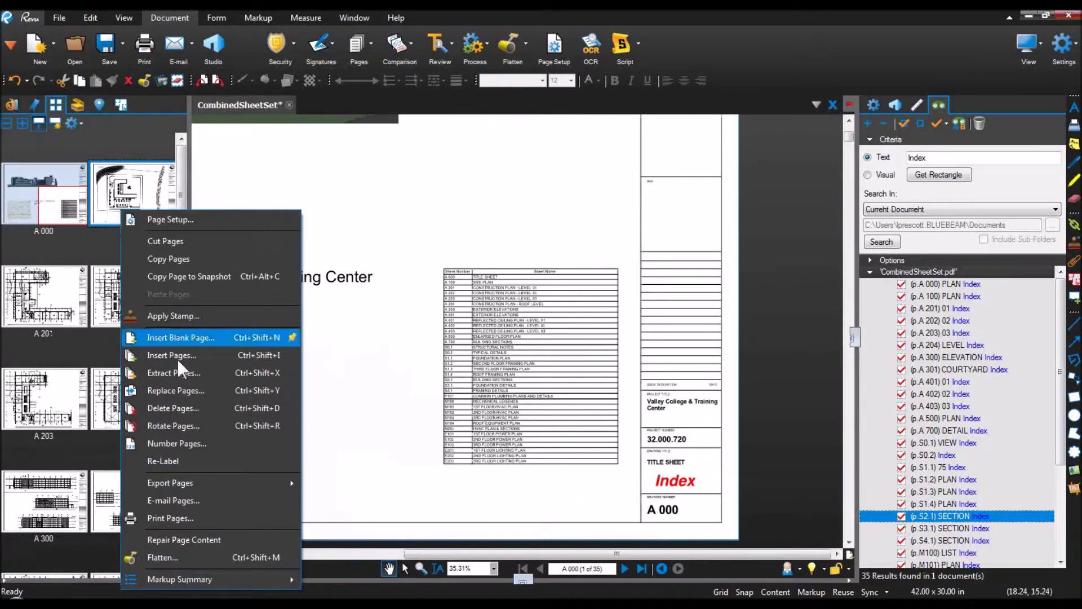
left_click(191, 371)
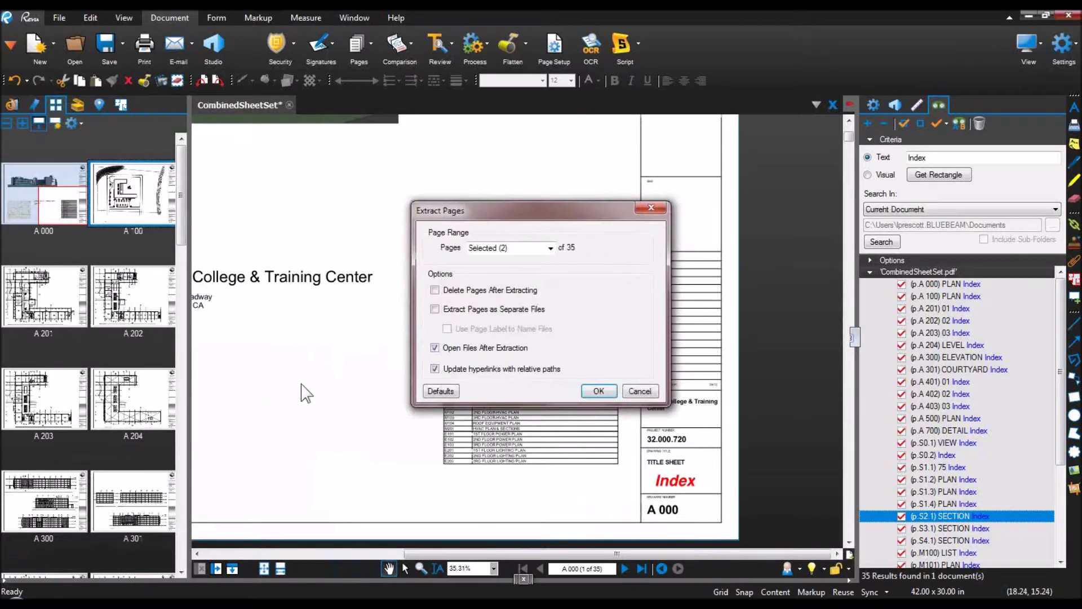
left_click(550, 249)
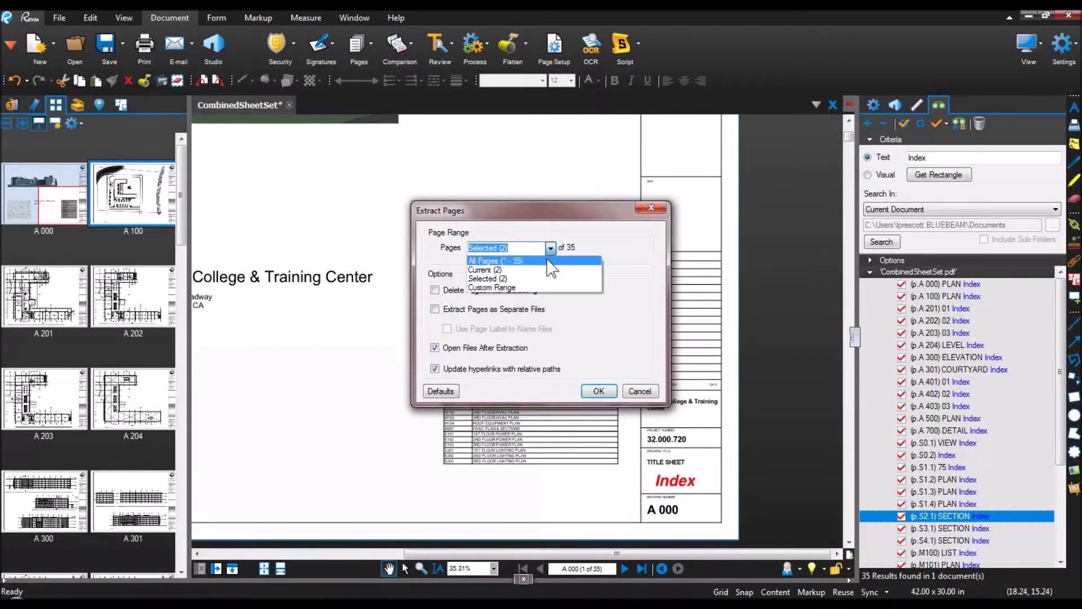
left_click(548, 259)
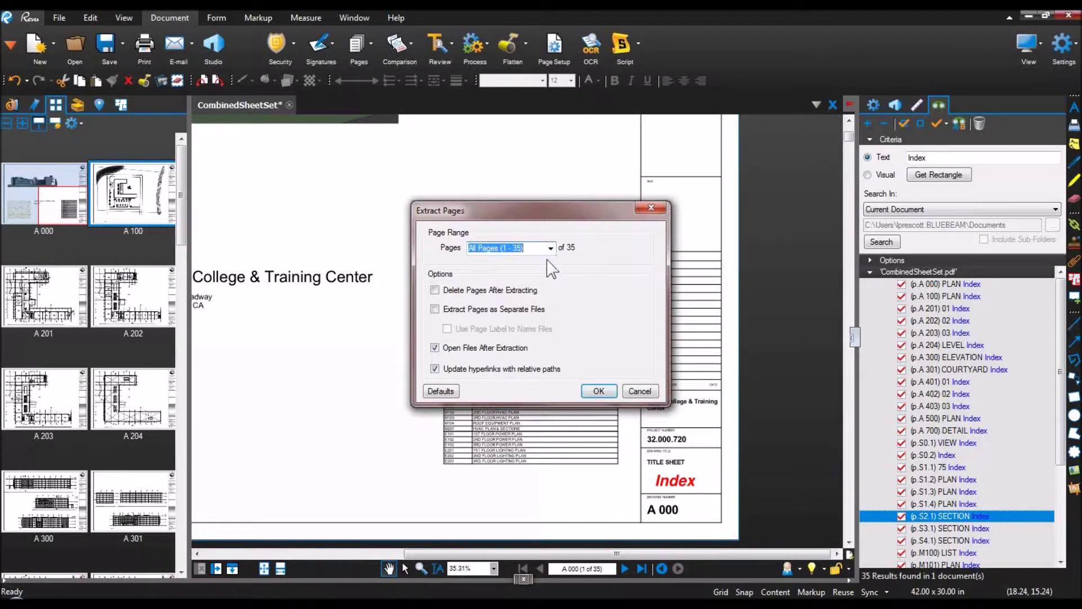
left_click(485, 310)
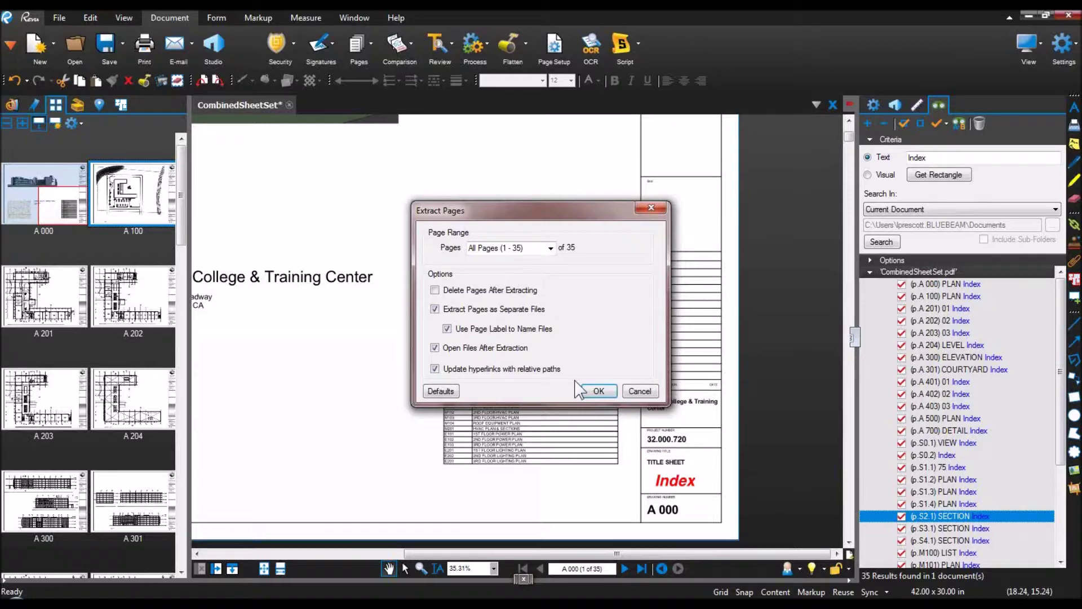
Step: Extract every page as a separate PDF into the Valley College Bid Package folder, then follow the Index link
left_click(599, 391)
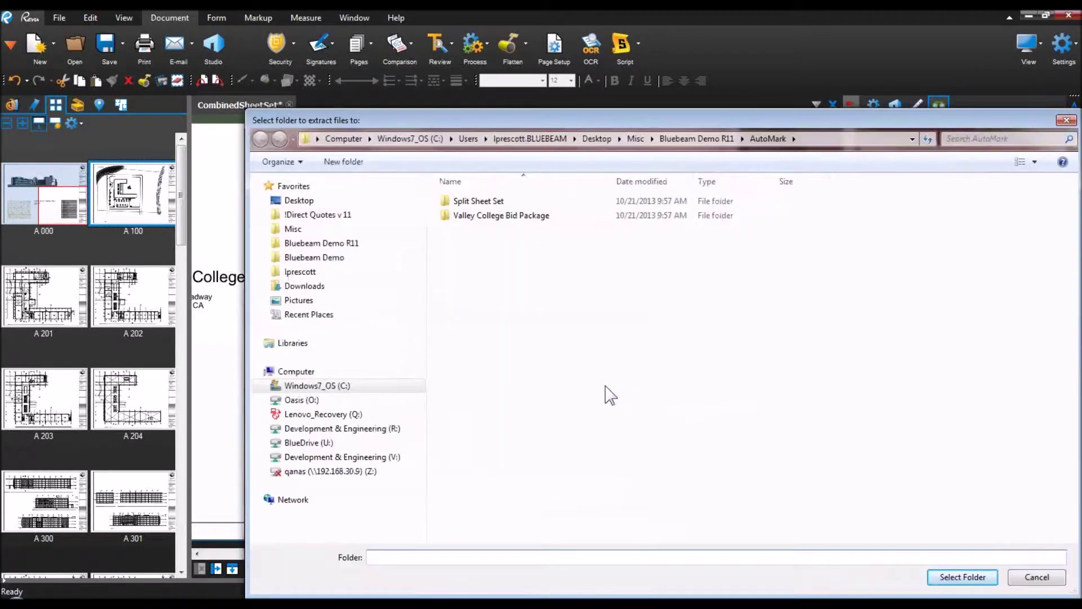
double_click(474, 216)
left_click(961, 577)
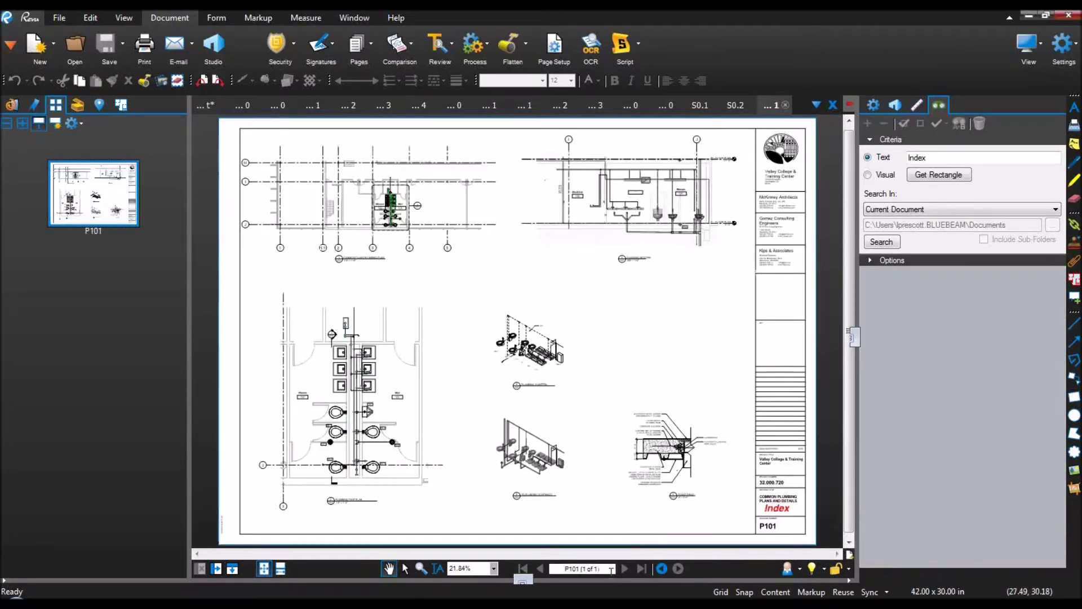
left_click(785, 515)
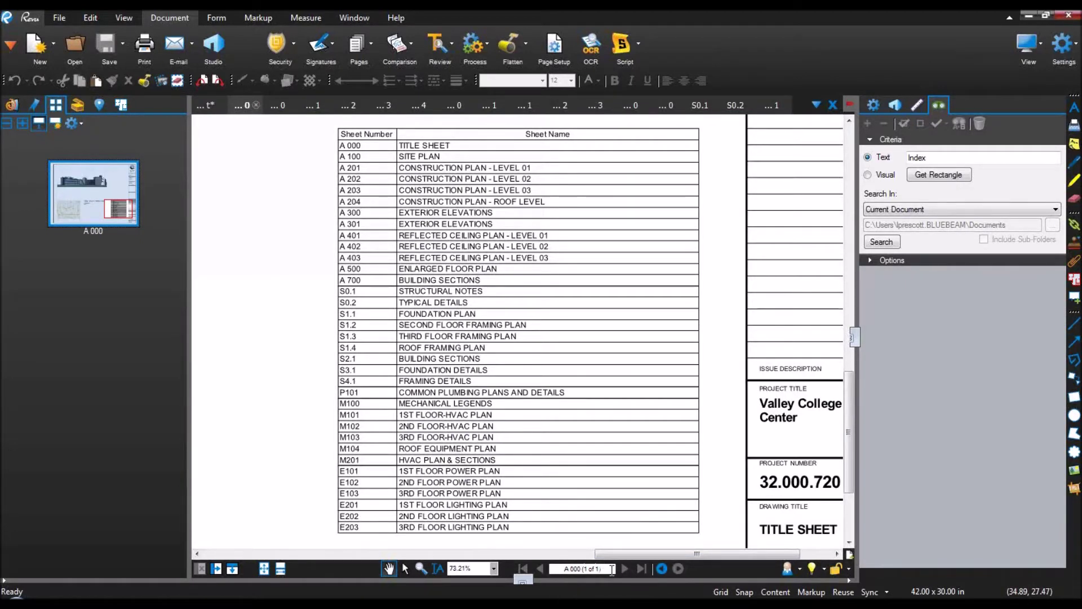
Step: Return from A 301 to A 000 via Index, browse and cancel the Open dialog, and hide Thumbnails
left_click(491, 106)
left_click(783, 515)
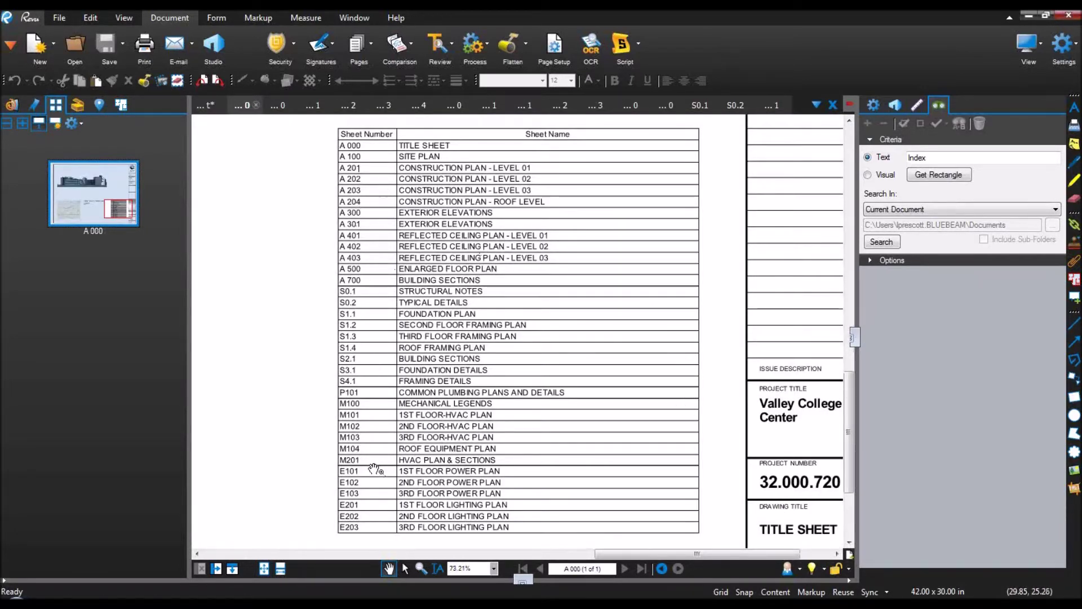
left_click(79, 49)
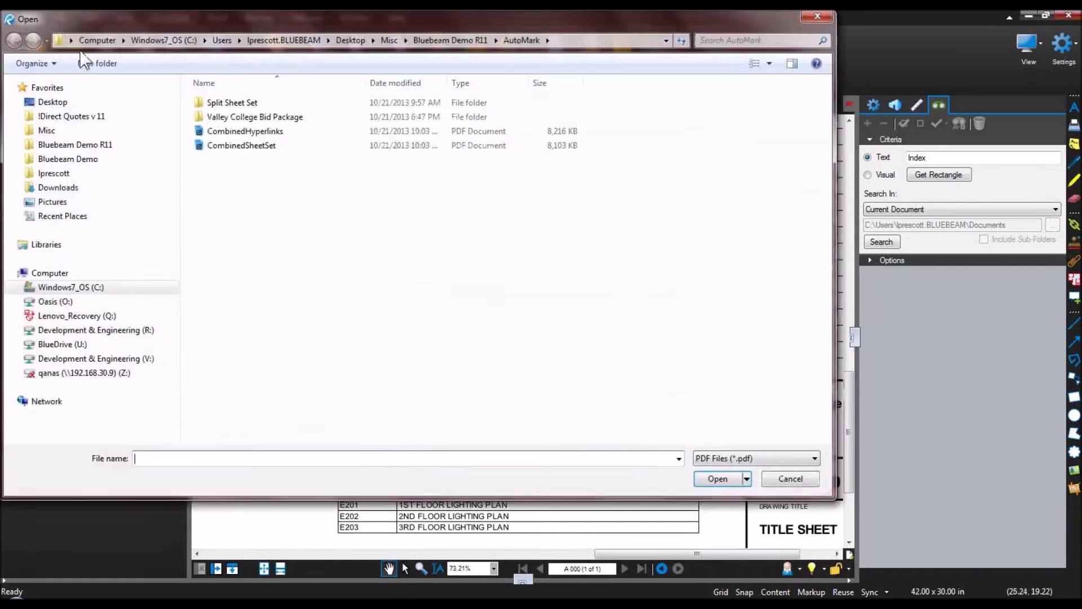
double_click(238, 120)
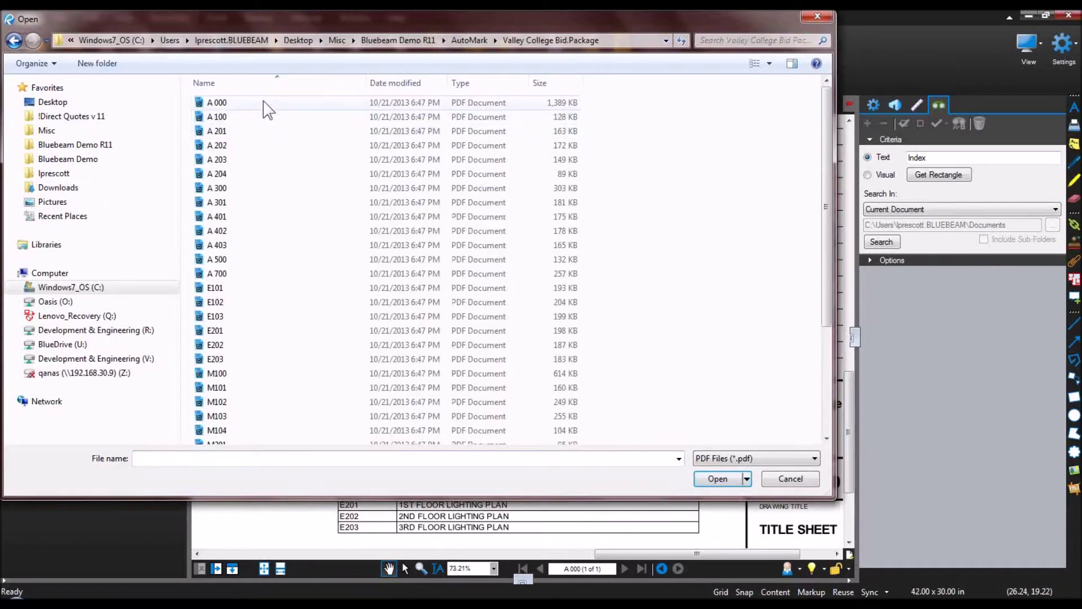
scroll(236, 268, "down", 1)
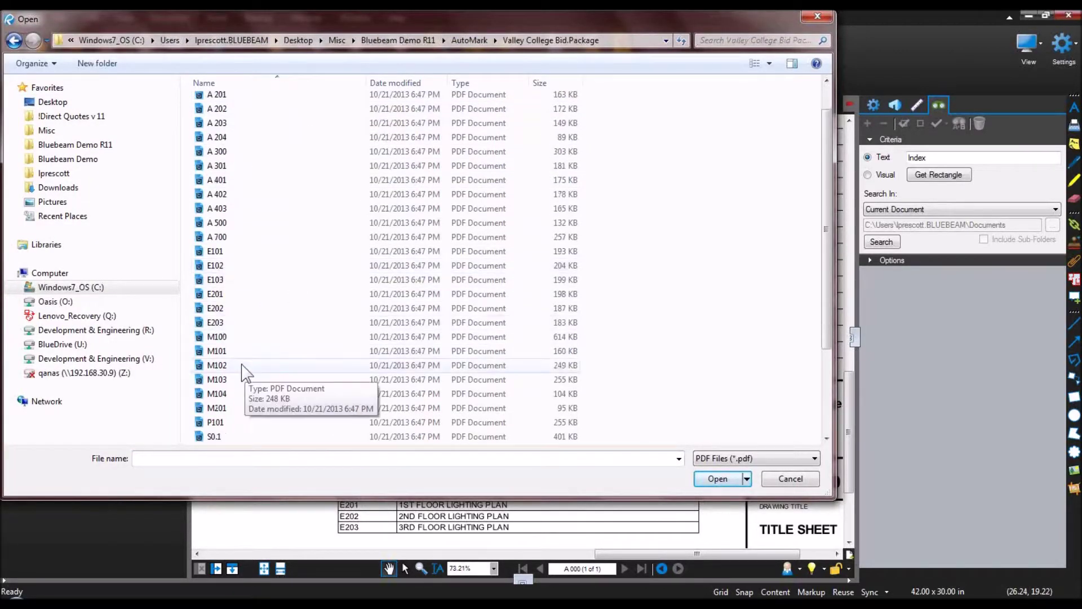
scroll(244, 361, "up", 1)
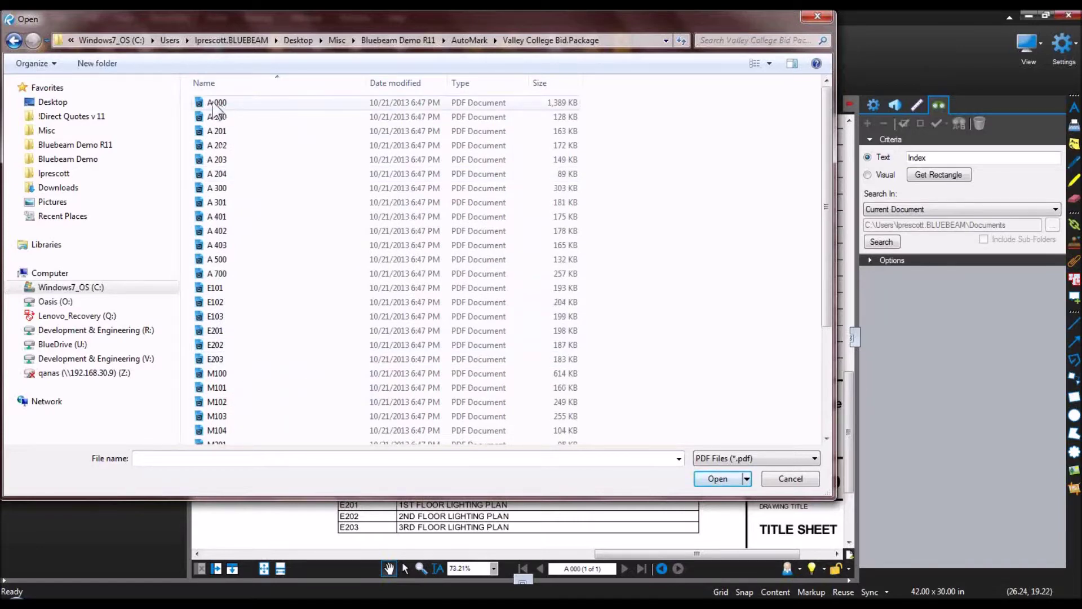
left_click(790, 478)
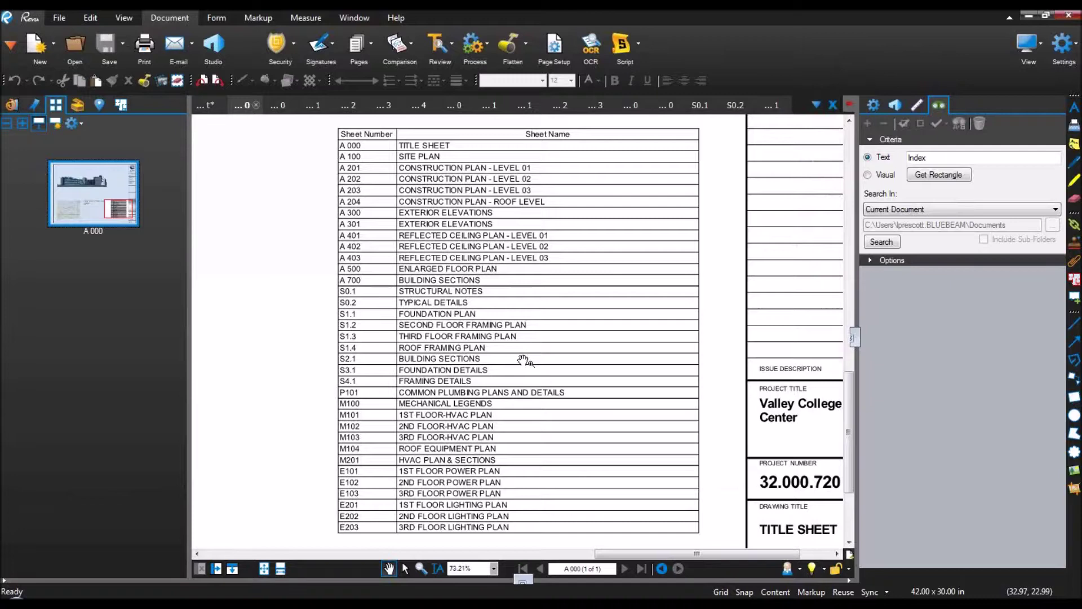
left_click_drag(190, 253, 3, 242)
left_click_drag(68, 211, 173, 224)
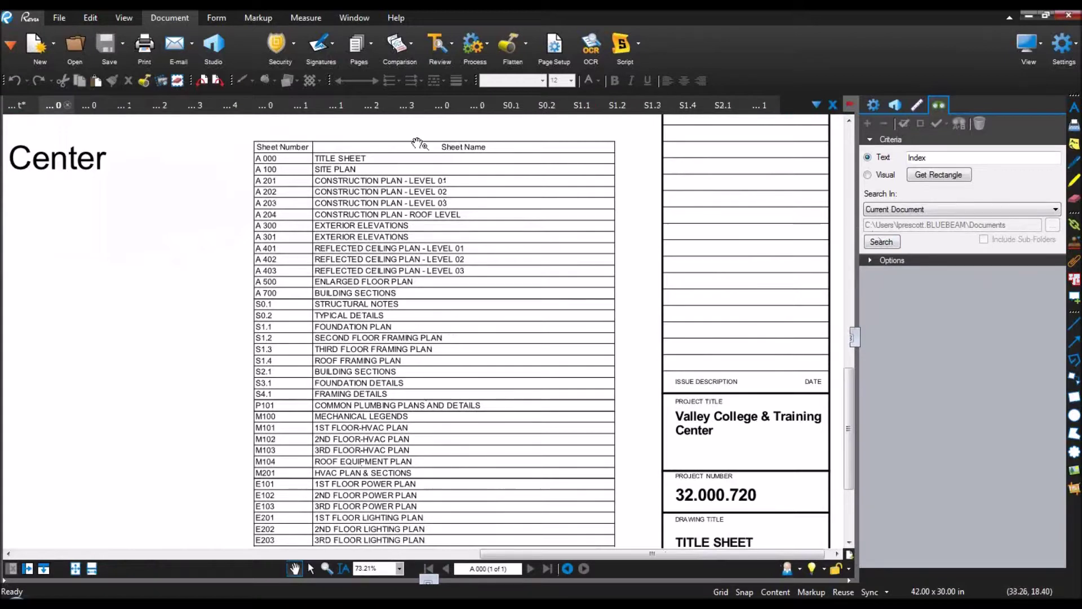
Step: Hyperlink index entry A 100 to A 100.pdf using the Markup tab's Hyperlink tool
left_click(261, 17)
left_click(490, 42)
left_click_drag(280, 170, 257, 169)
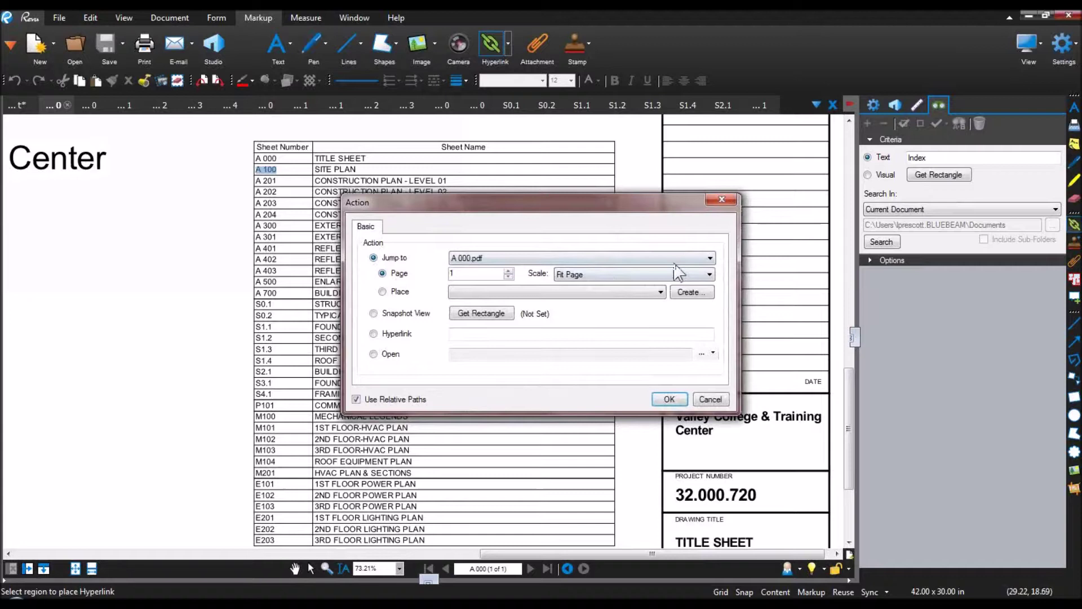
left_click(698, 261)
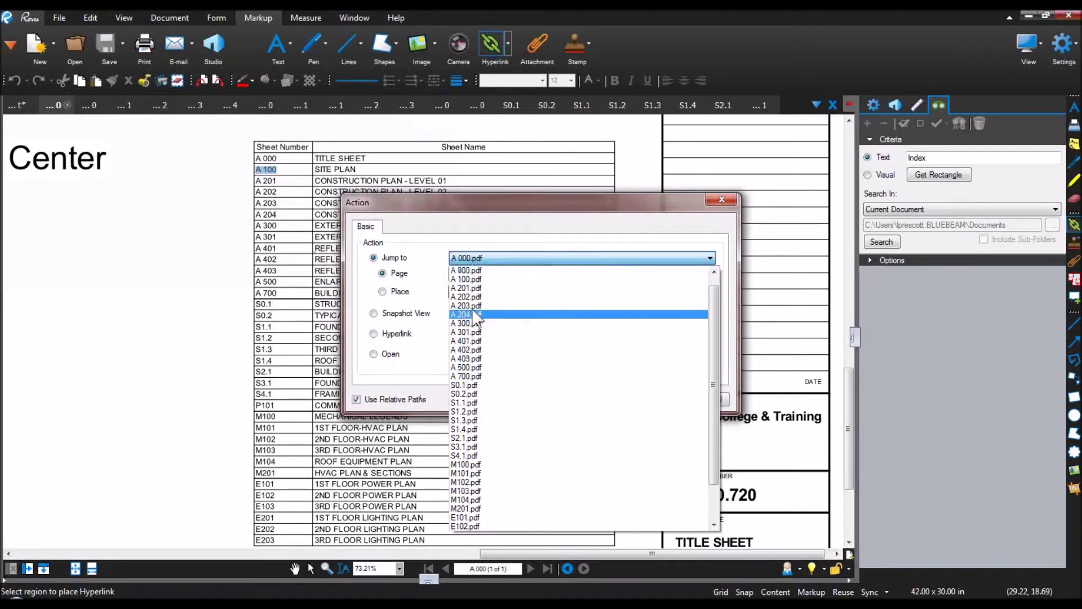
left_click(471, 279)
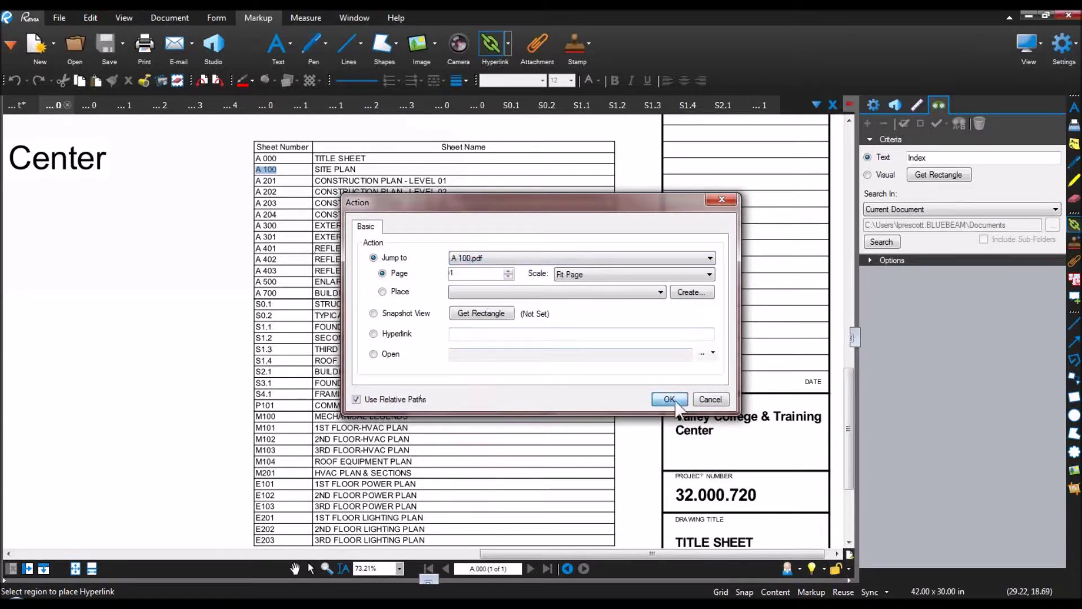
left_click(669, 399)
Step: Hyperlink entry A 201 to A 201.pdf and cancel an accidental extra hyperlink box
key("j")
left_click_drag(262, 185, 255, 186)
left_click(484, 258)
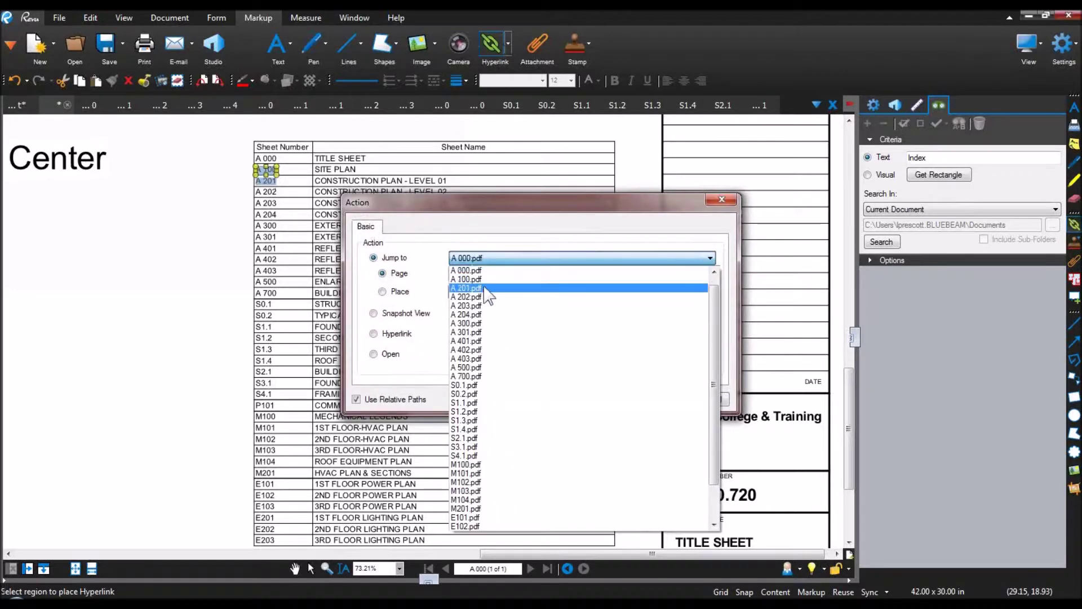
left_click(474, 288)
left_click(667, 399)
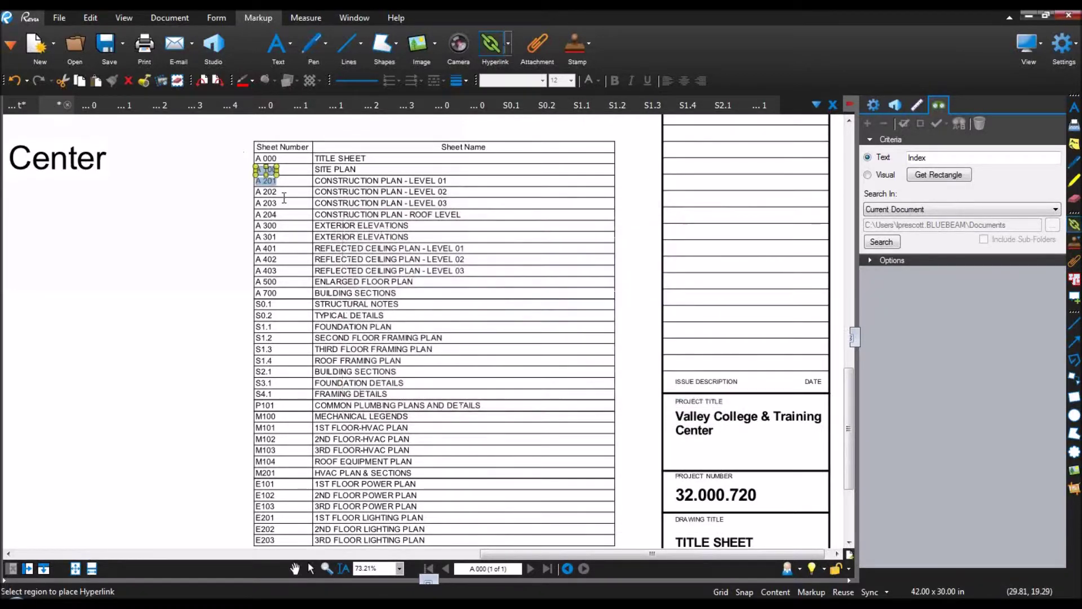
scroll(278, 196, "left", 5)
left_click_drag(277, 196, 349, 205)
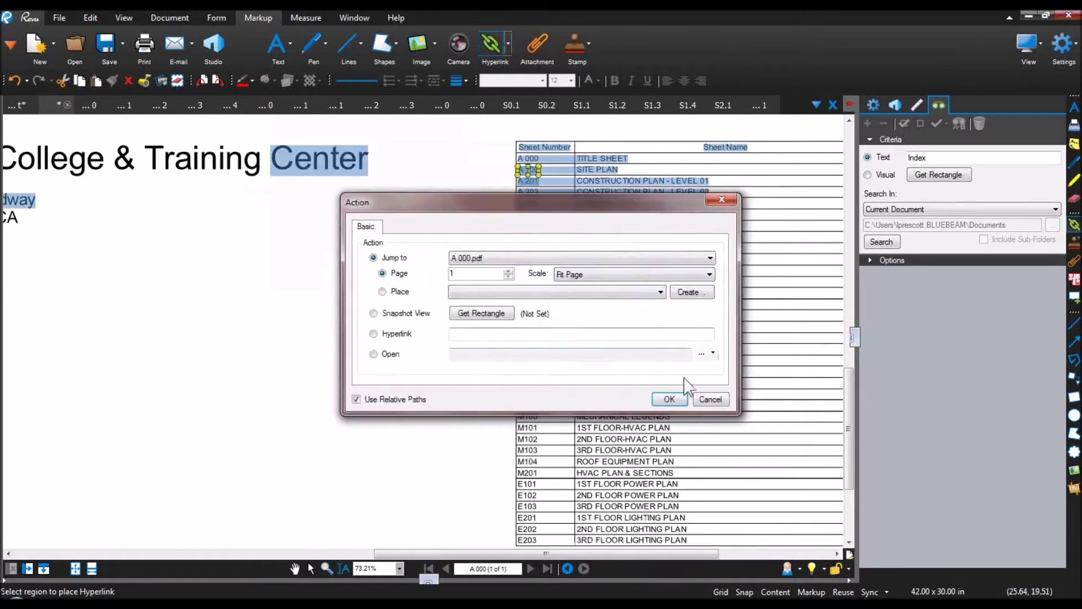
left_click(710, 399)
scroll(530, 193, "up", 4)
scroll(530, 198, "up", 2)
Step: Hyperlink index entries A 202, A 203 and A 204 to their matching PDFs
left_click_drag(498, 193, 554, 193)
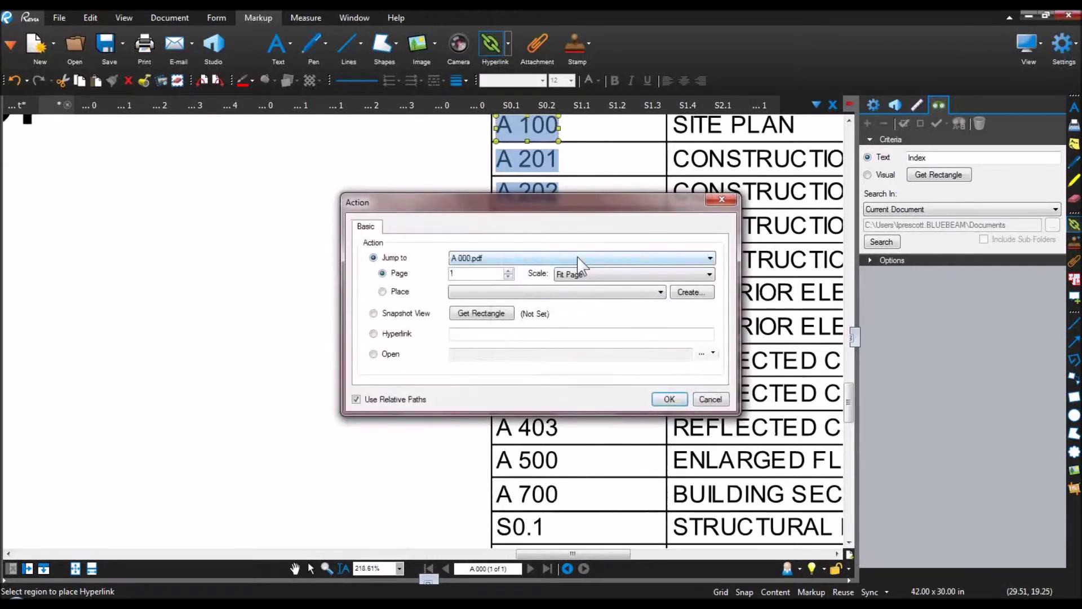
left_click(583, 259)
left_click(511, 293)
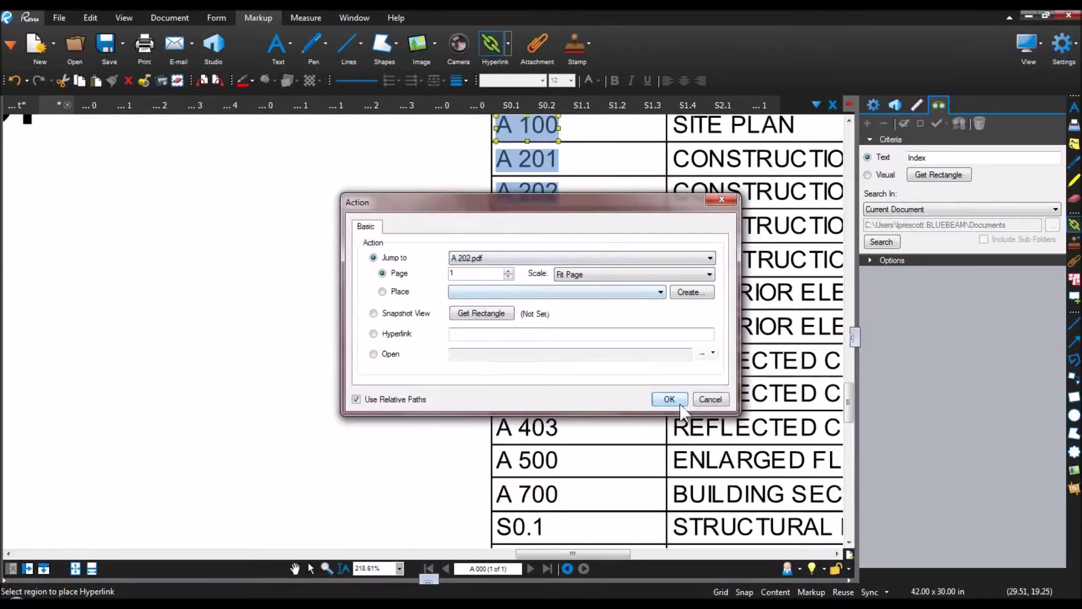
left_click(669, 400)
left_click_drag(495, 225, 554, 225)
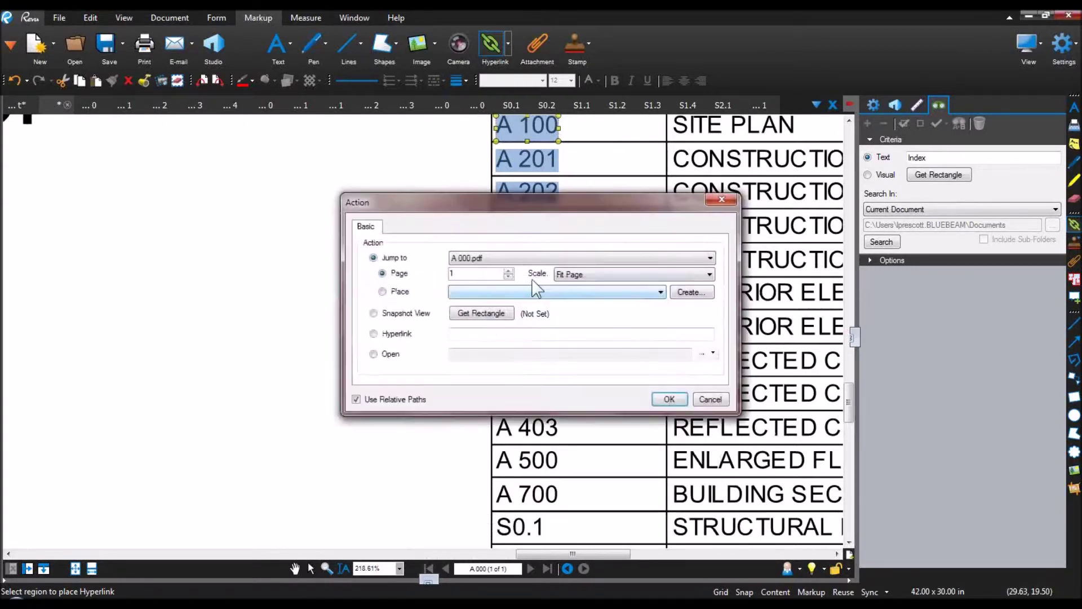
left_click(501, 259)
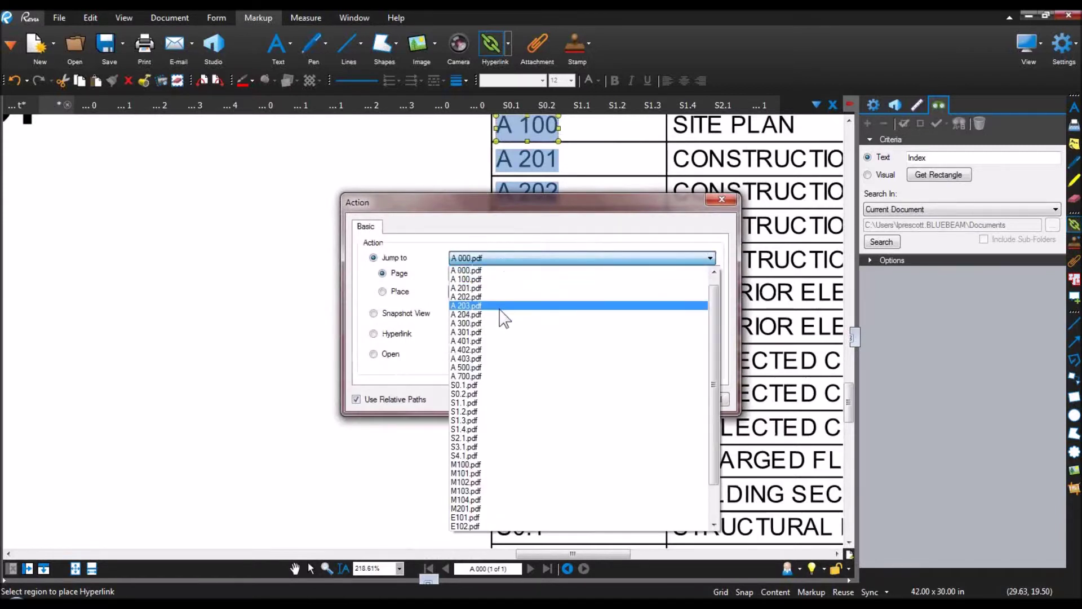
left_click(502, 306)
left_click(664, 398)
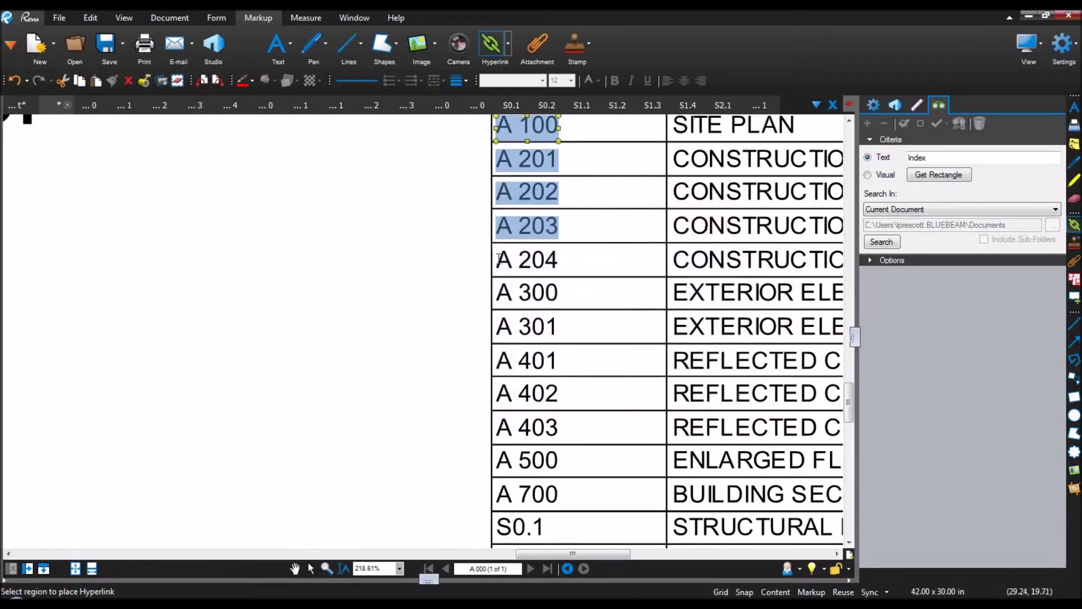
left_click_drag(495, 257, 555, 257)
left_click(502, 258)
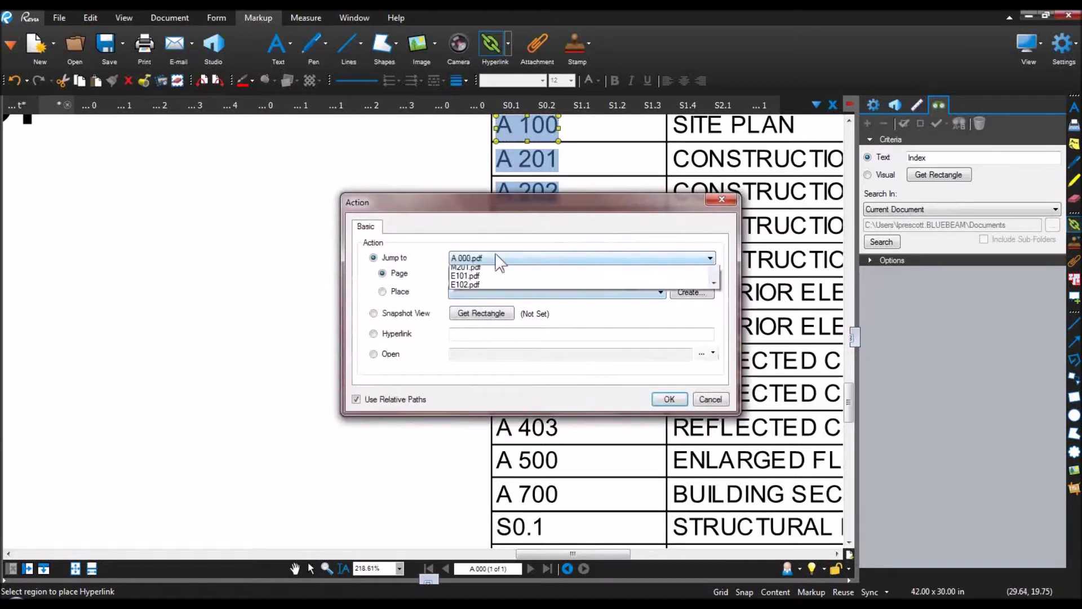
left_click(494, 316)
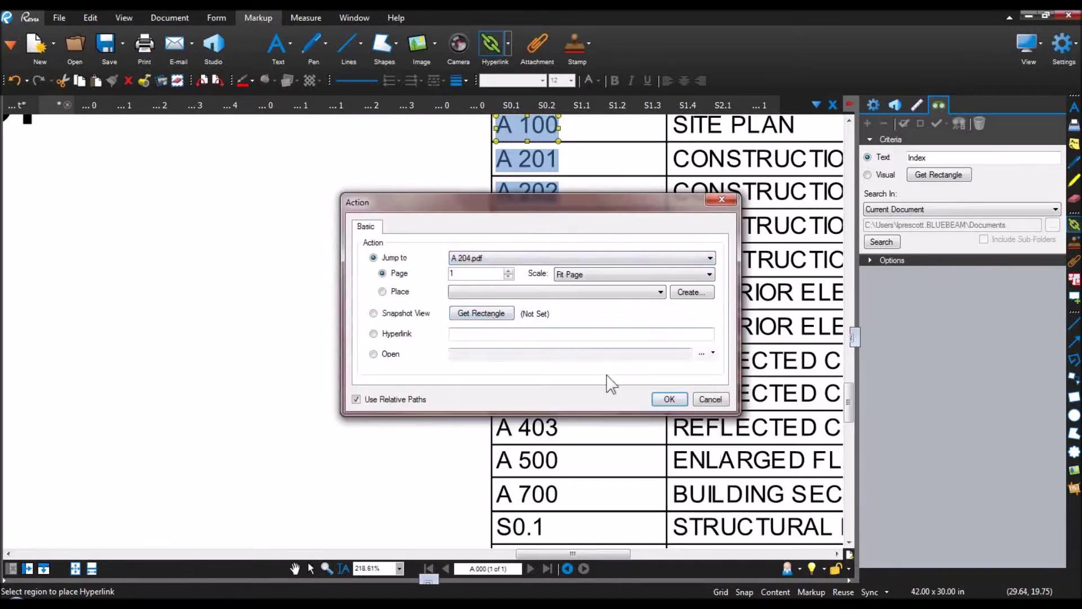
left_click(669, 399)
Step: Stop placing hyperlinks and test the A 203 link from the sheet index
key("Escape")
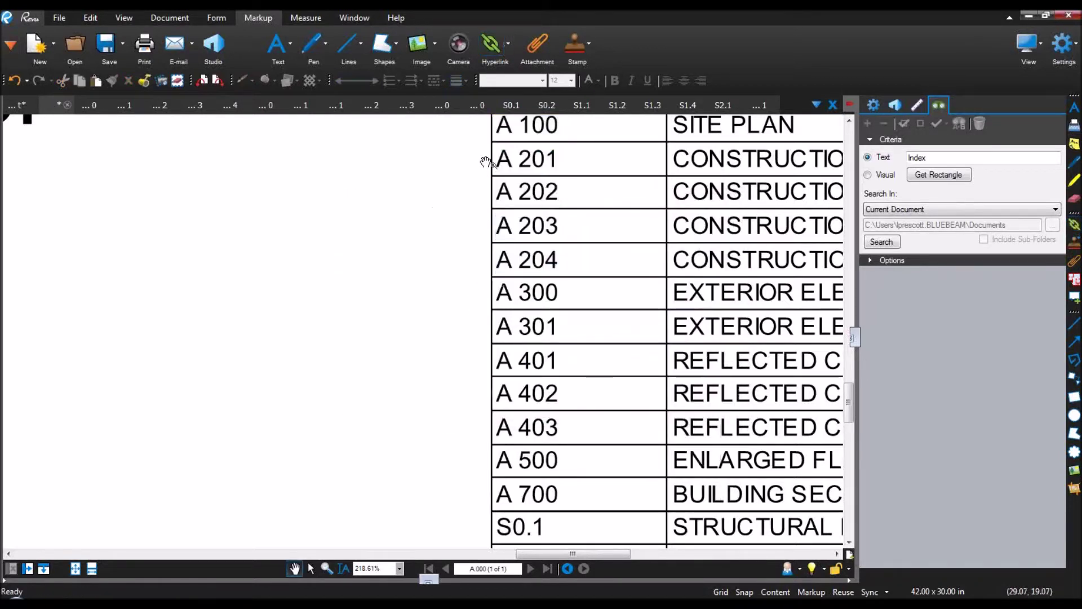
scroll(426, 223, "down", 3)
left_click_drag(427, 182, 300, 232)
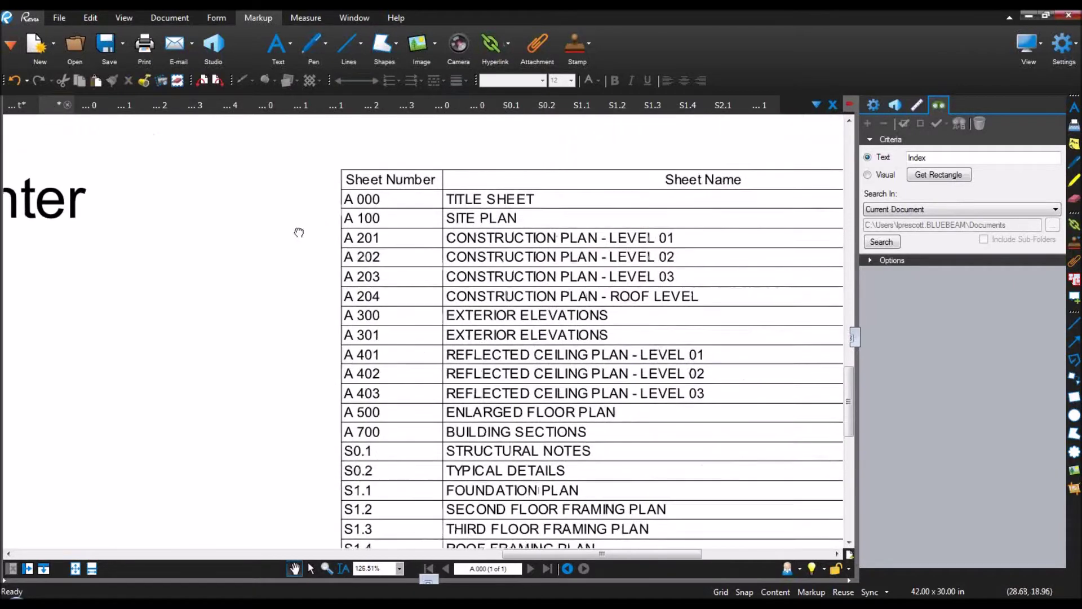
left_click(362, 277)
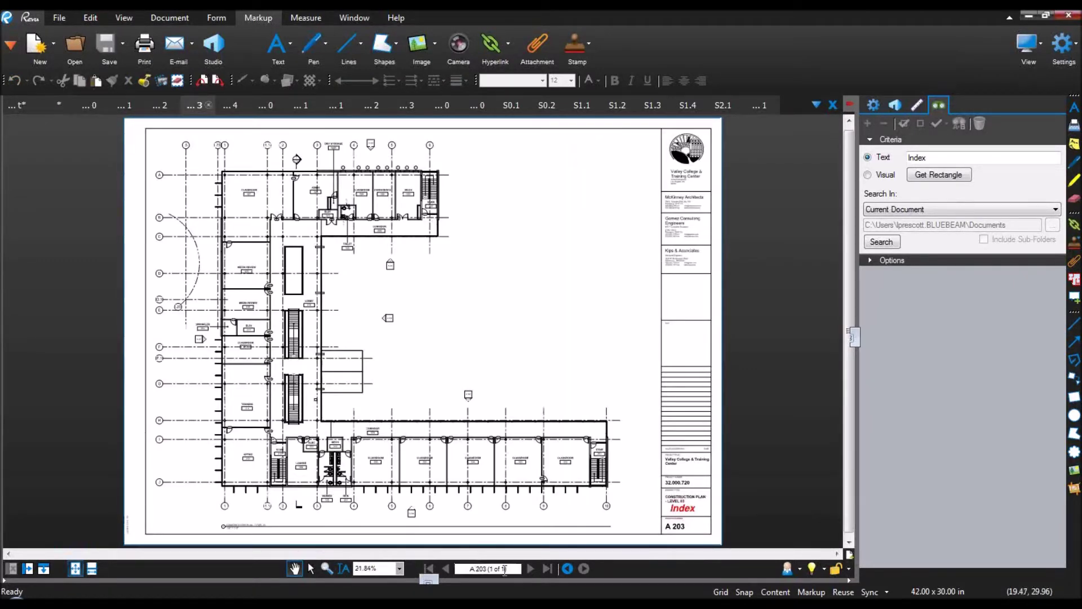
Step: Jump back from the A 203 plan to the A 000 sheet index via its Index link
left_click(682, 508)
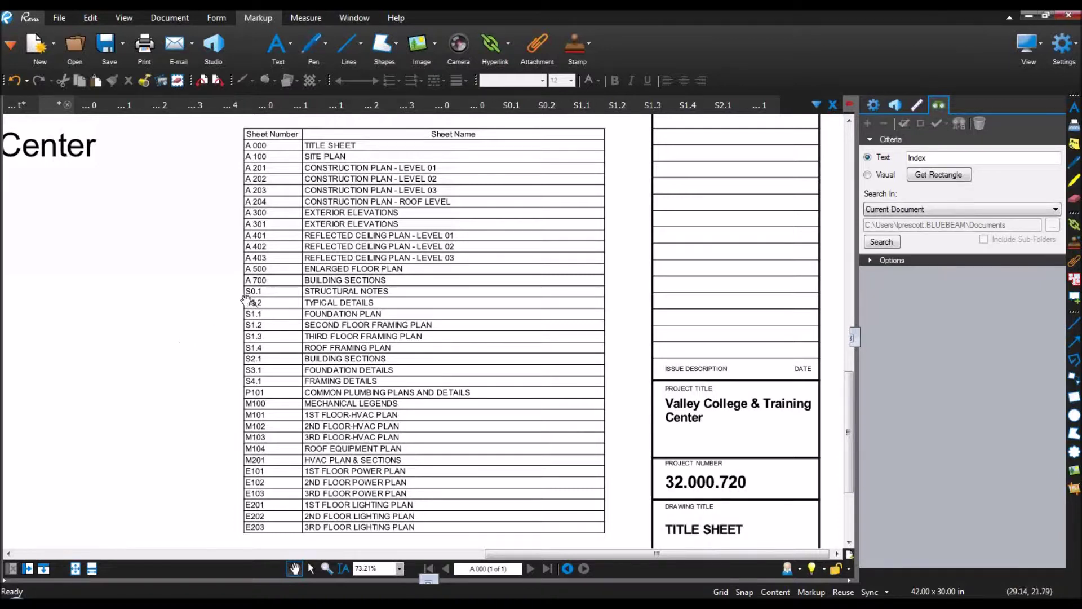
left_click(58, 17)
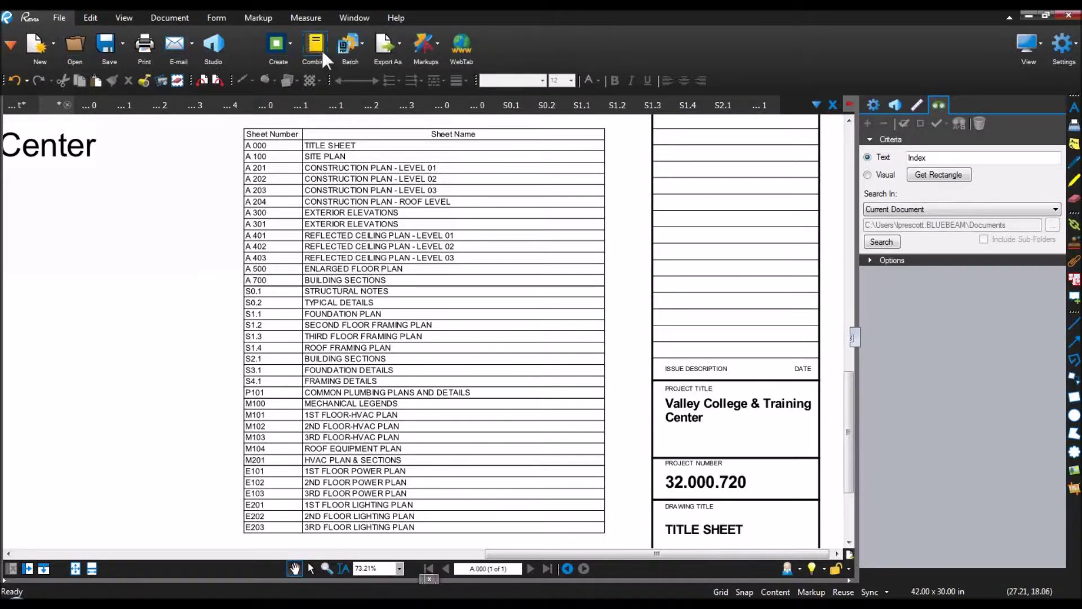
Step: Combine all open sheet PDFs, minus CombinedSheetSet.pdf, into a new 35-page document
left_click(321, 49)
left_click(472, 320)
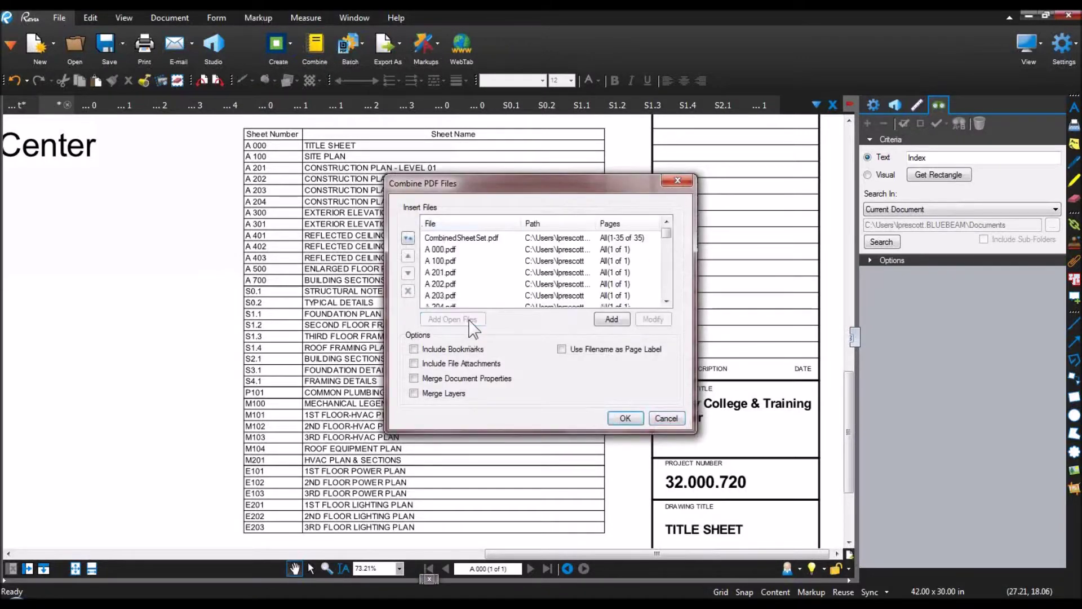
left_click(483, 237)
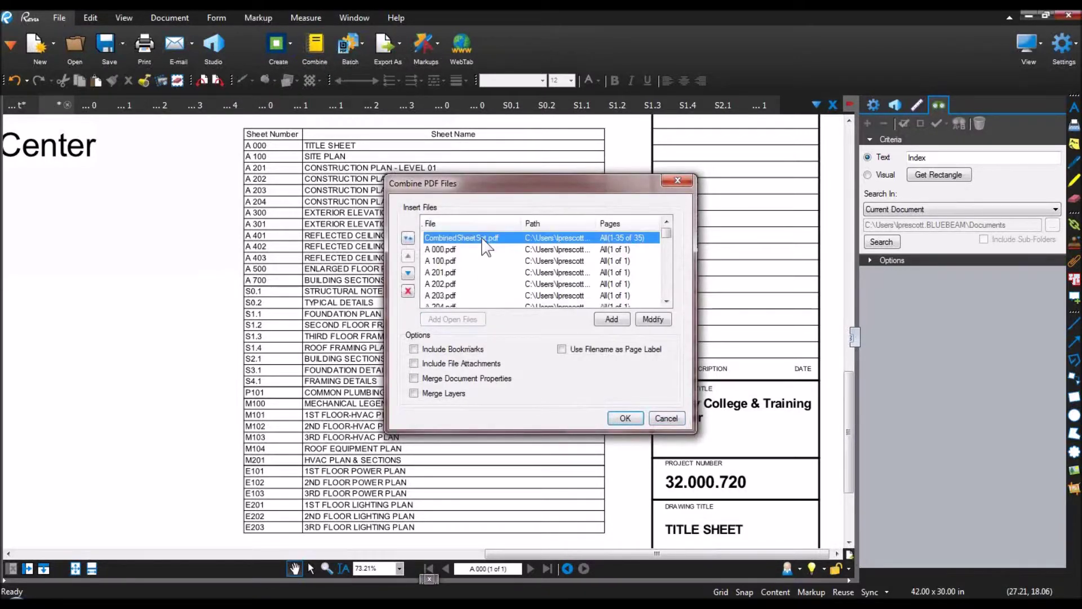
left_click(408, 291)
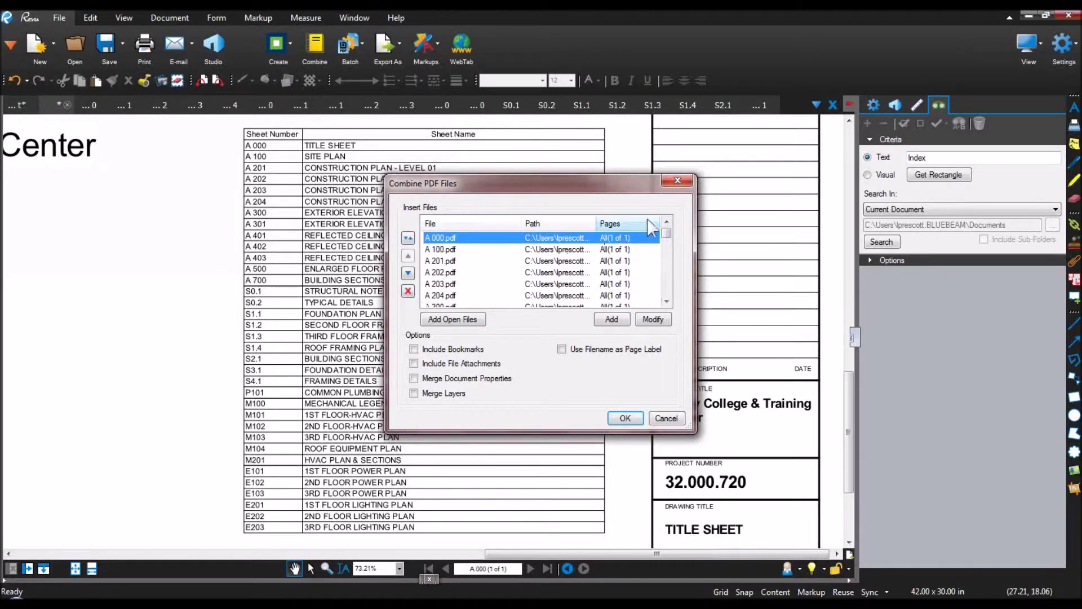
left_click_drag(667, 232, 669, 298)
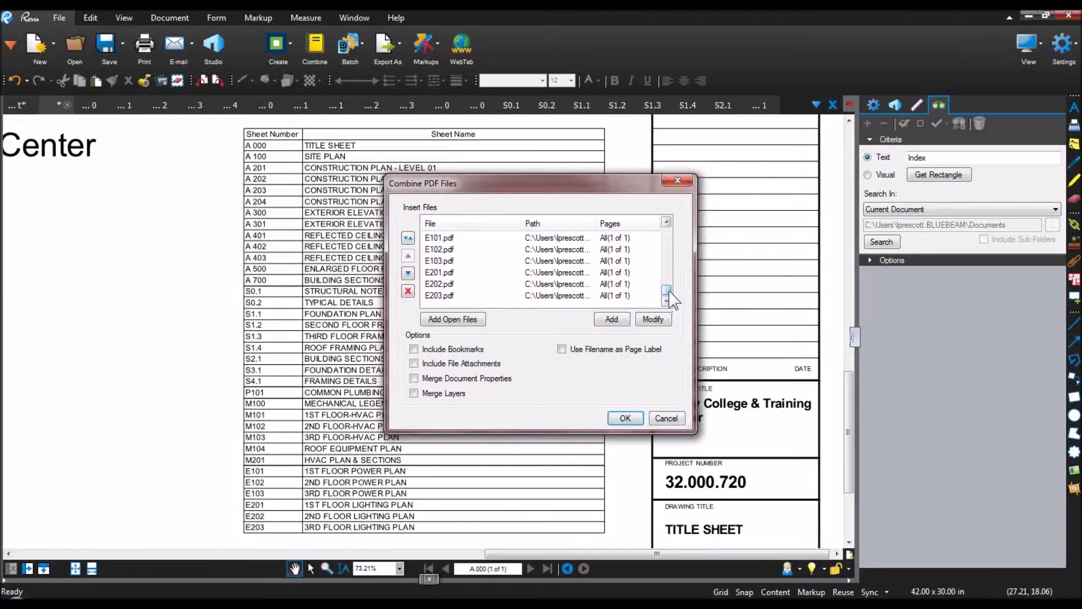
left_click_drag(670, 291, 673, 229)
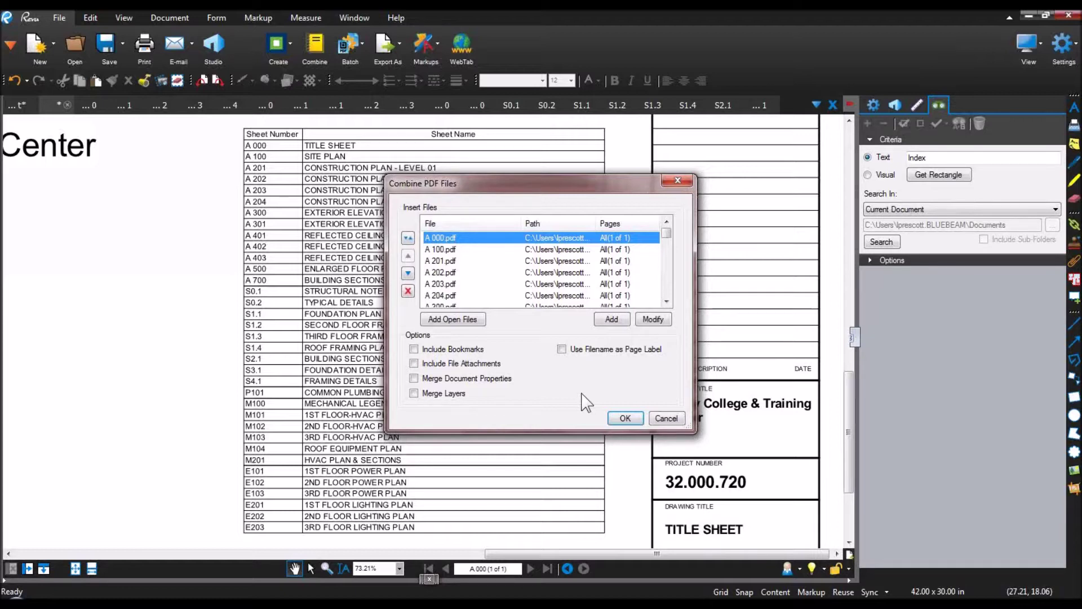
left_click(625, 418)
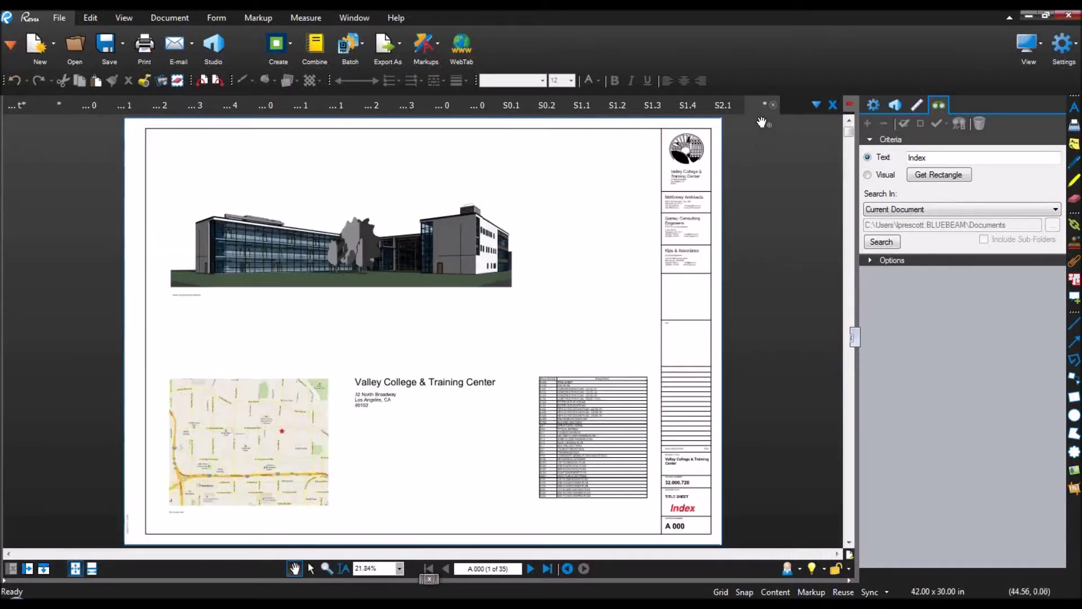
Step: Close all other document tabs without saving, leaving only the combined document
right_click(758, 106)
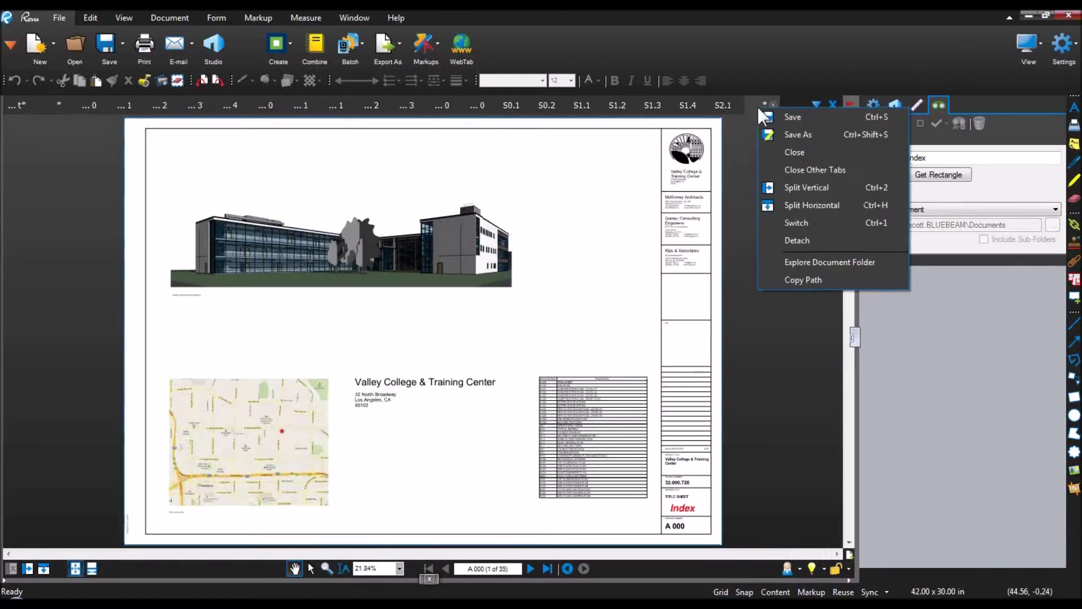
left_click(792, 169)
left_click(595, 374)
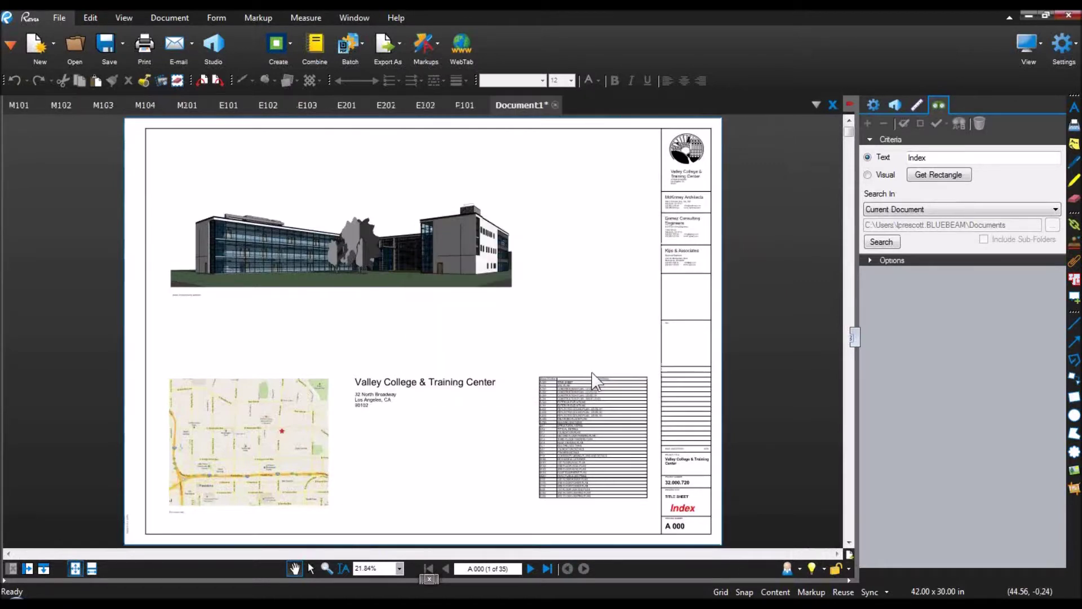
key("ctrl")
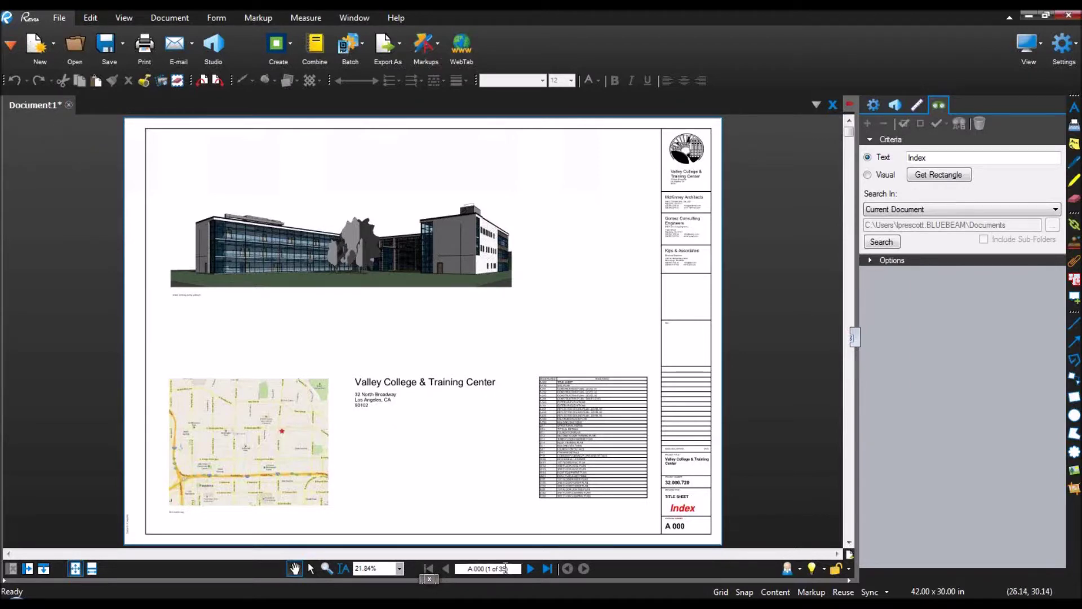
Step: Test the index links to A 201, A 204 and A 100, returning via each sheet's Index link
left_click(687, 511)
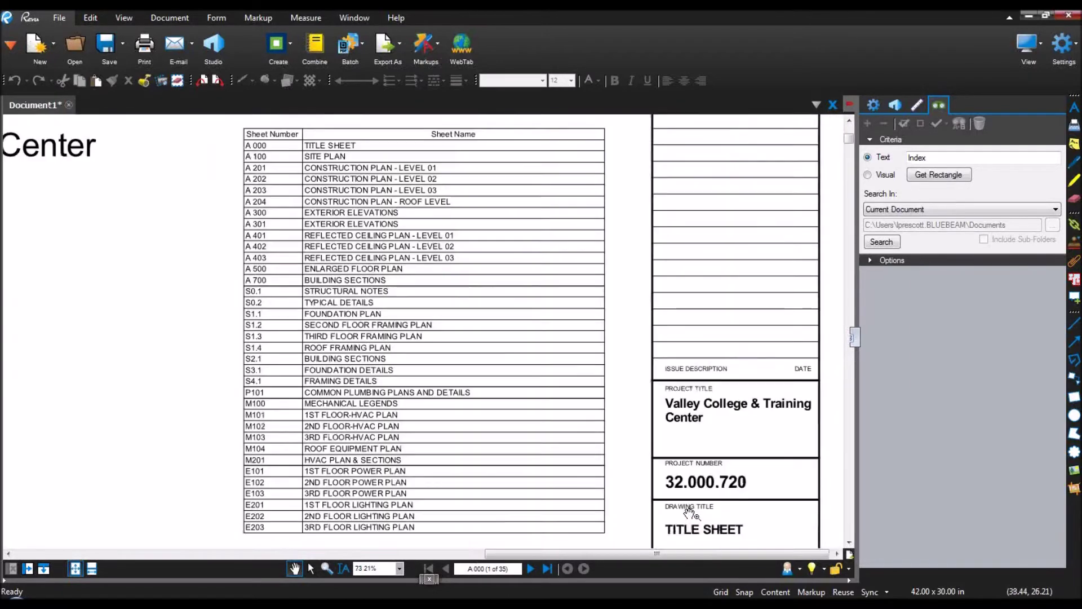
left_click(252, 168)
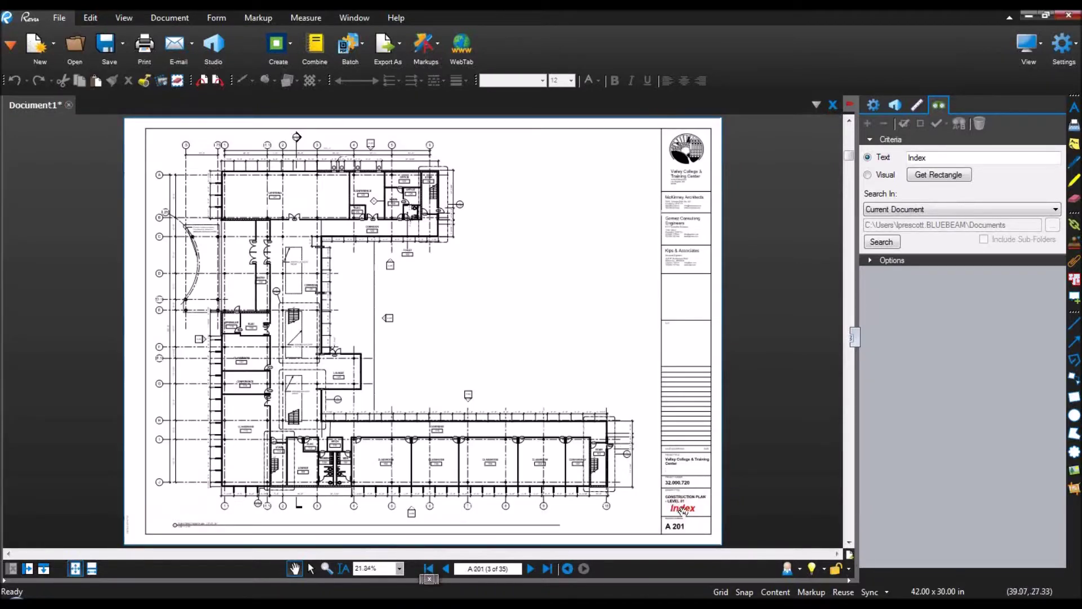
left_click(683, 510)
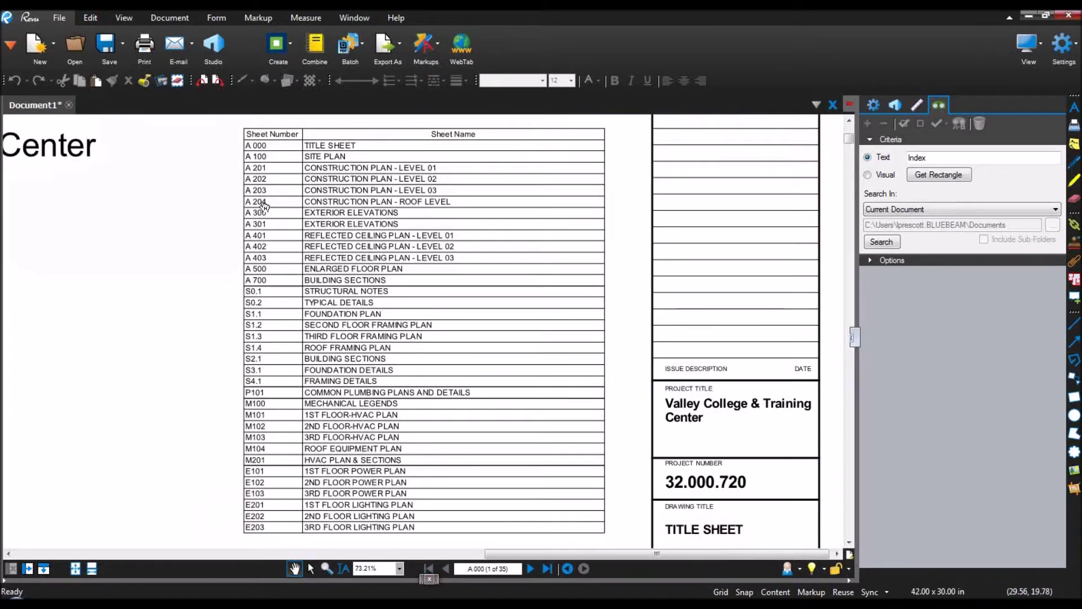
left_click(264, 201)
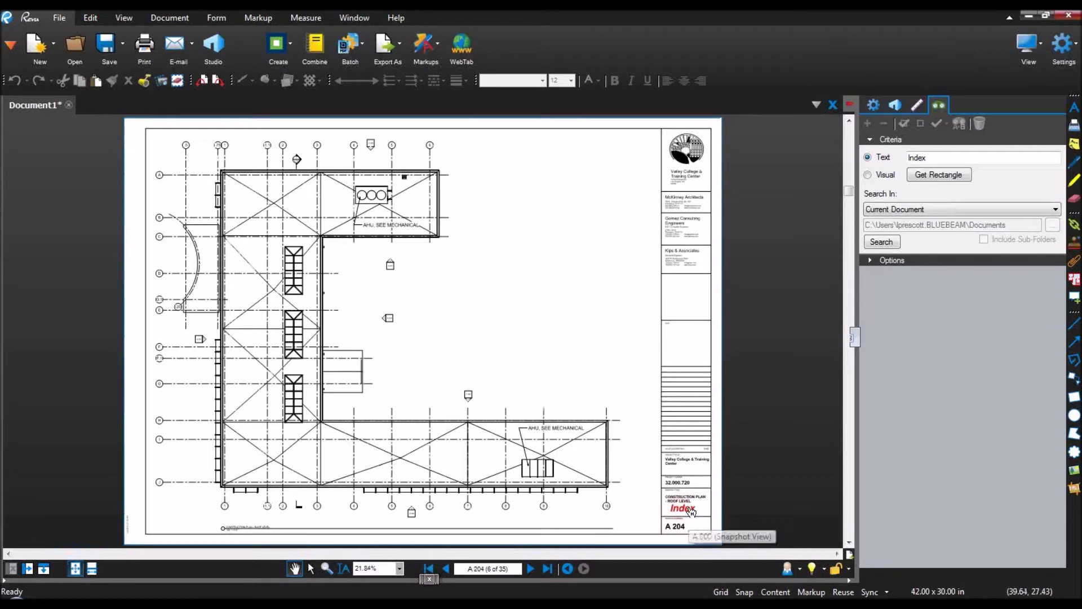
left_click(687, 510)
left_click(258, 157)
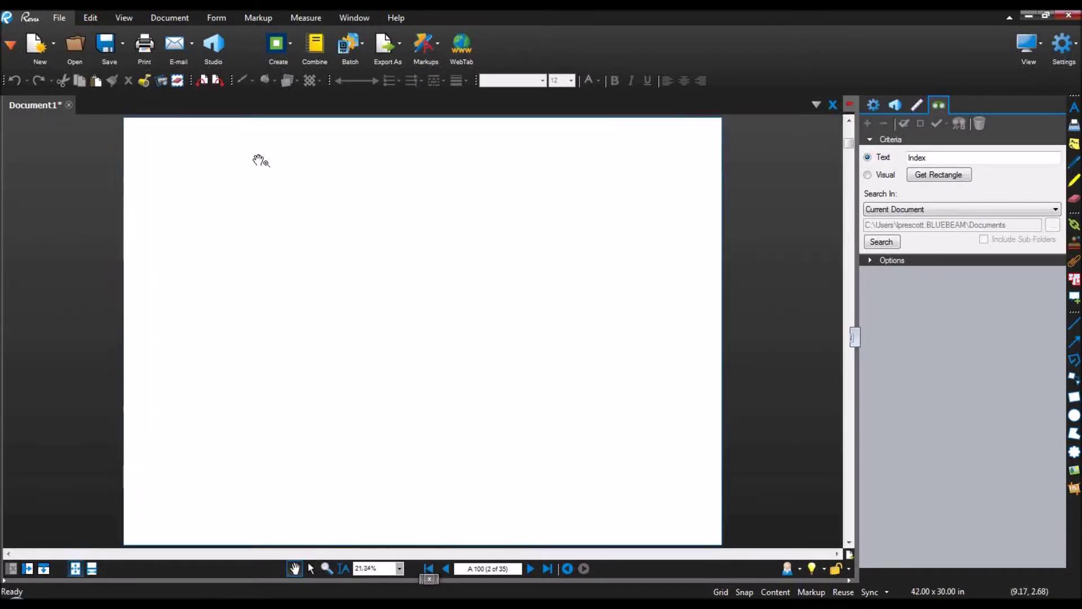
left_click(677, 511)
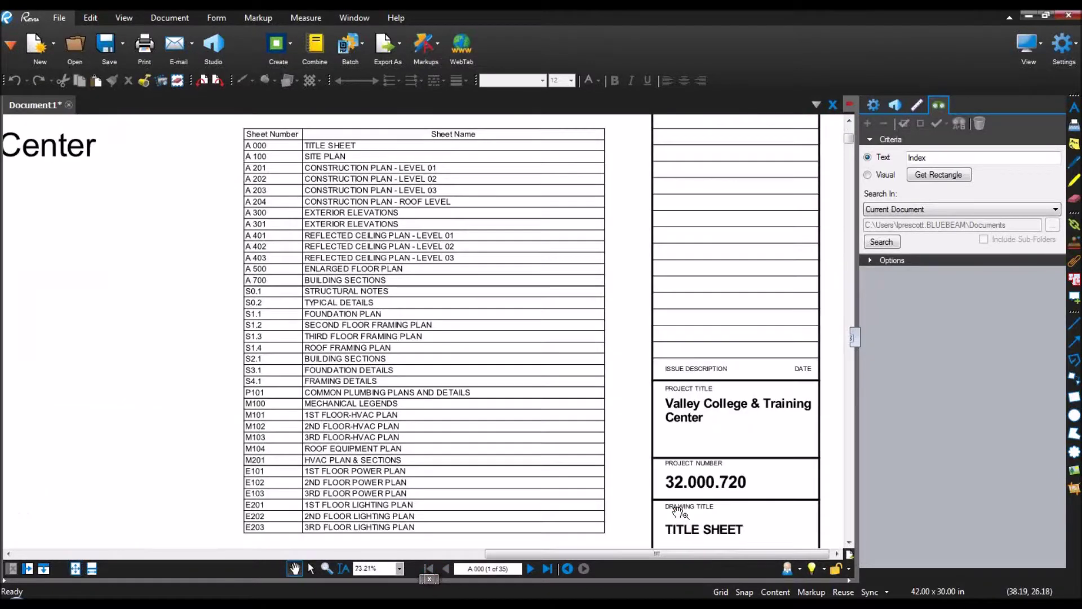
Step: Jump from the sheet index to sheet A 203
left_click(263, 190)
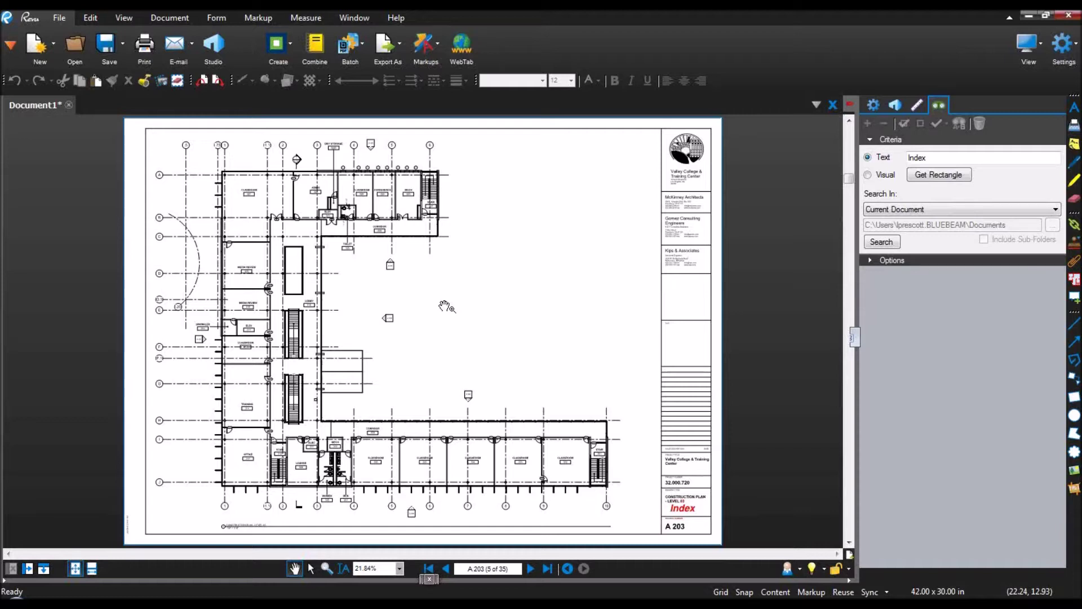
Step: Close the combined document without saving and show the Studio panel's connection options
left_click(68, 105)
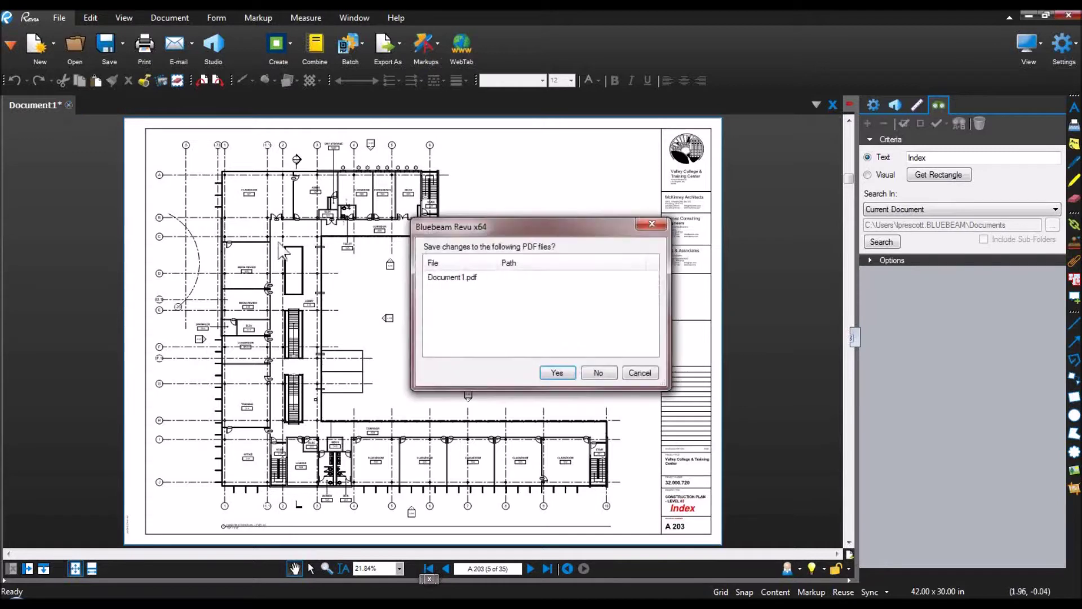
left_click(598, 372)
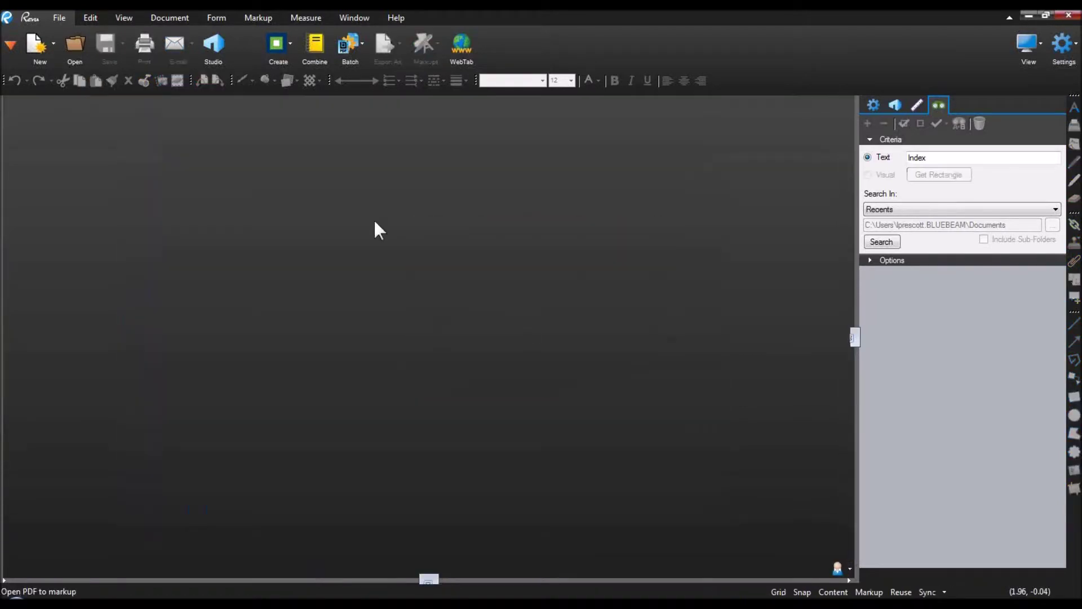
left_click(210, 45)
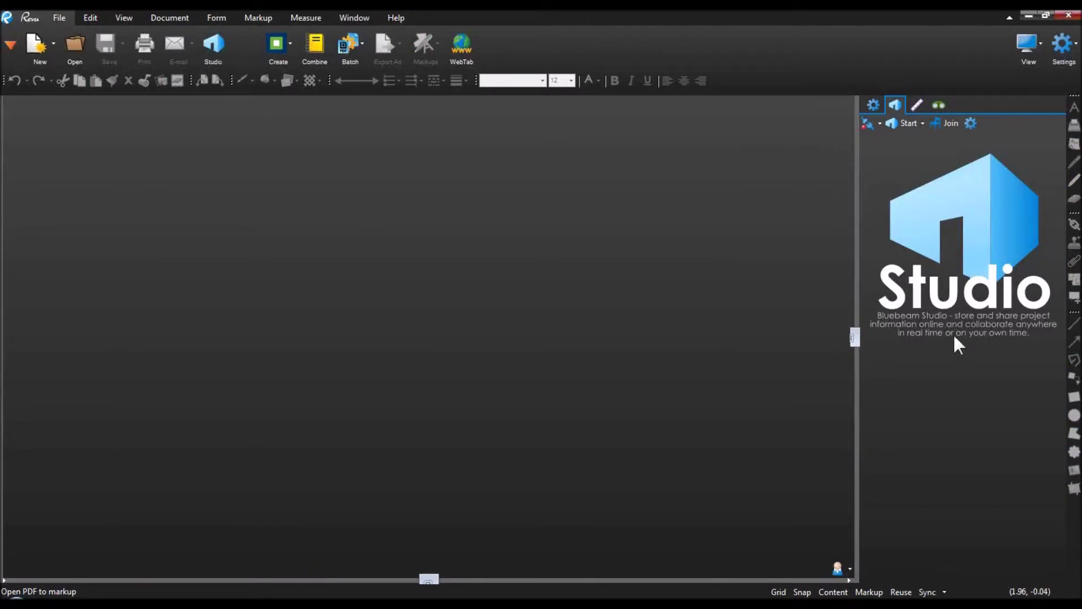
left_click(880, 123)
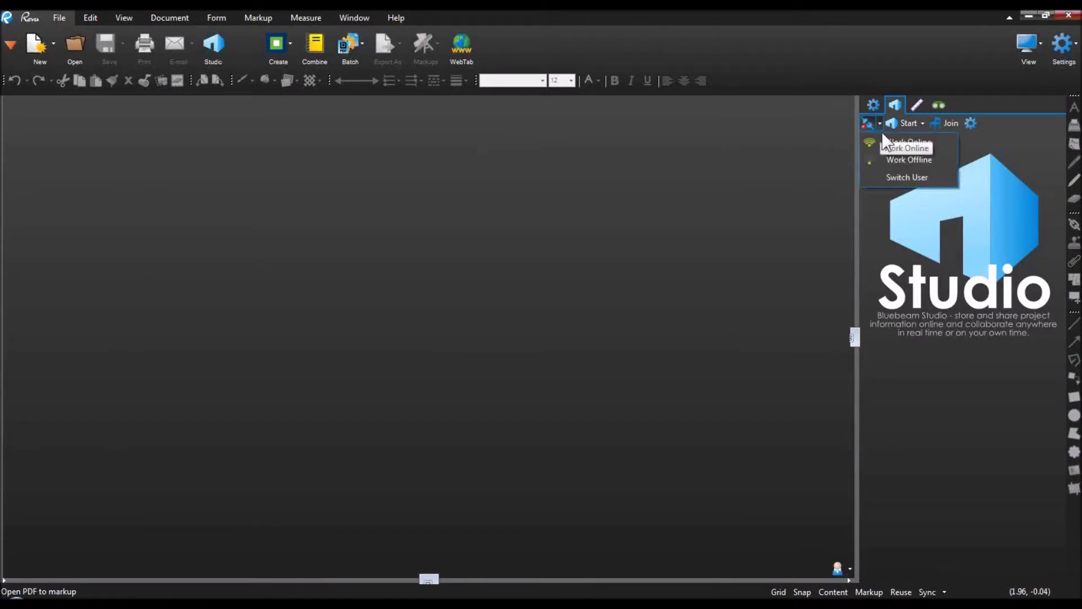
Step: Switch Studio user, logging in with the other account's e-mail and password
left_click(896, 177)
key("Tab")
type("********")
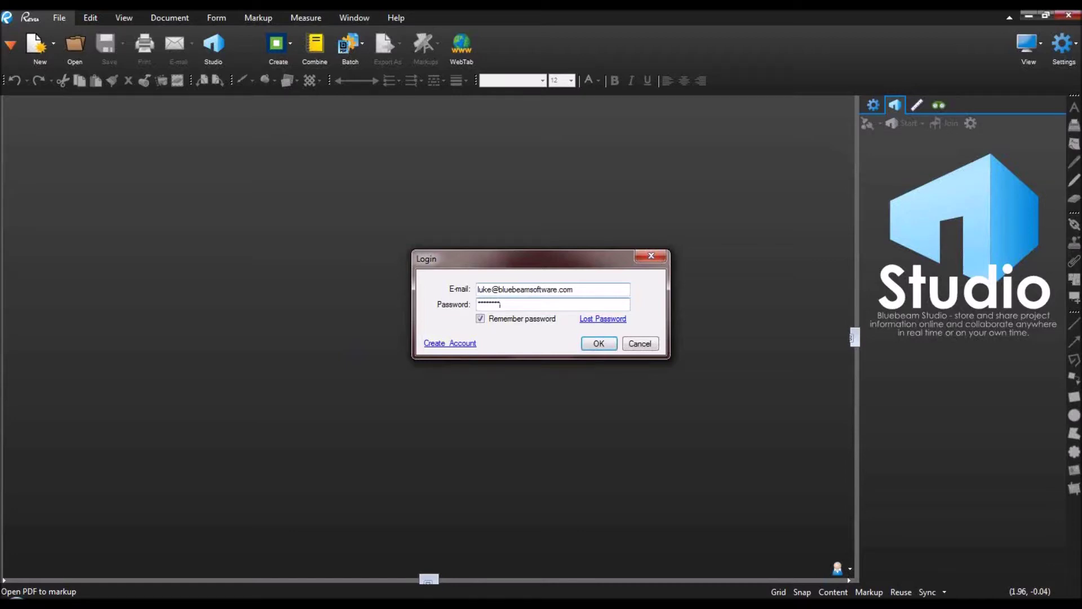
left_click(597, 349)
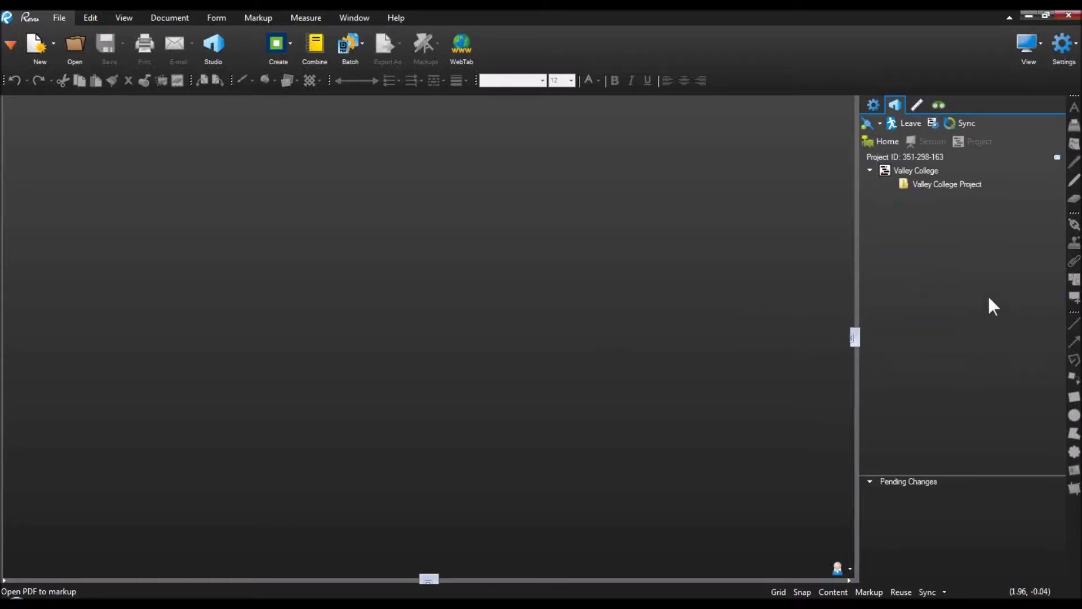
Step: Expand Valley College Project, Field Reports, a dated photo folder and RFI, then open a site photo
double_click(937, 186)
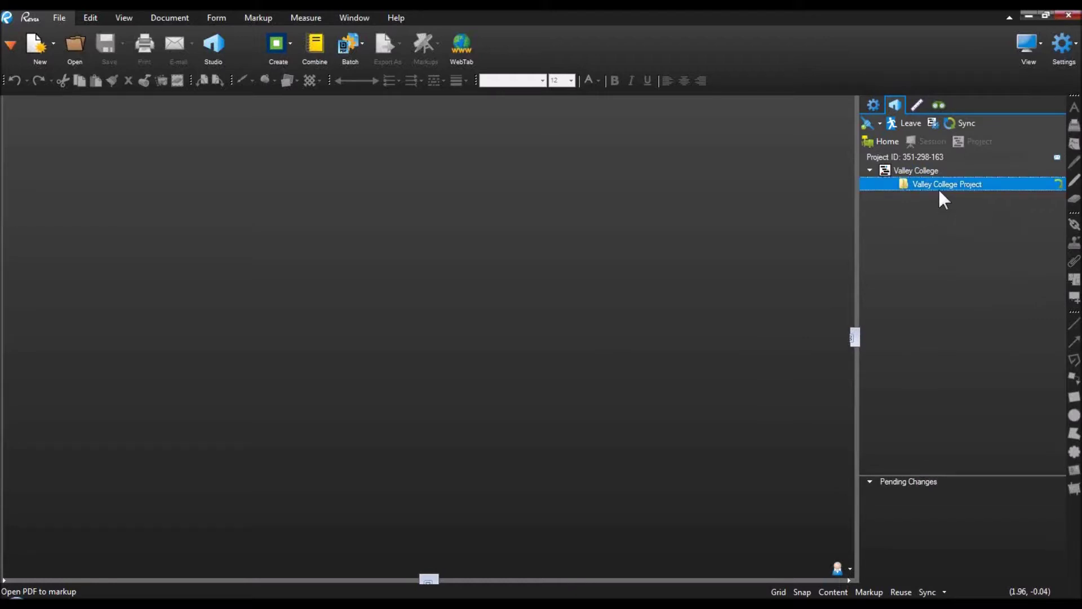
double_click(940, 197)
left_click(946, 237)
double_click(955, 209)
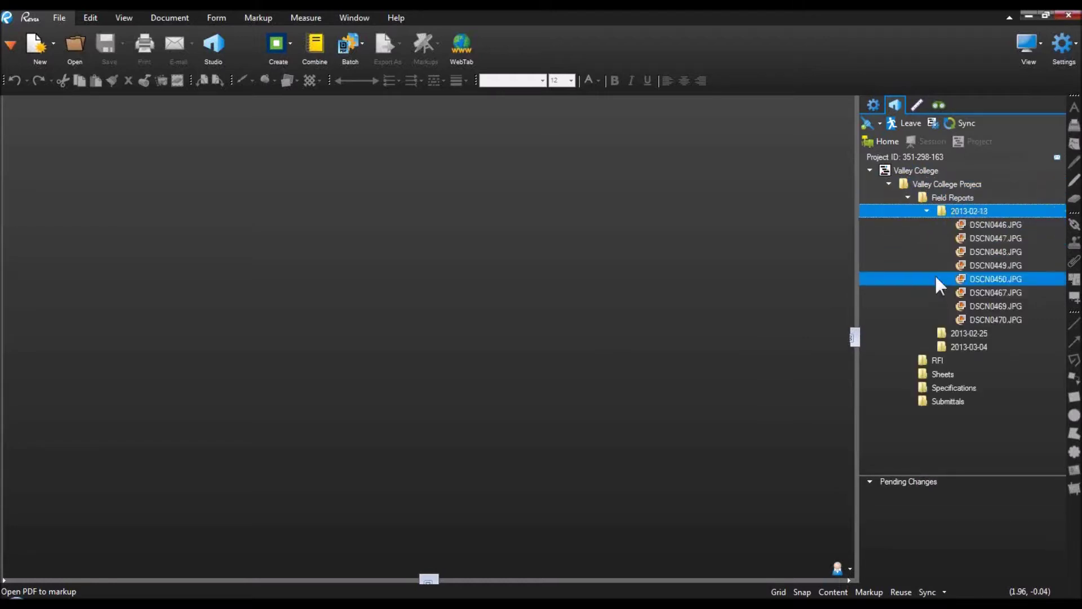
double_click(933, 361)
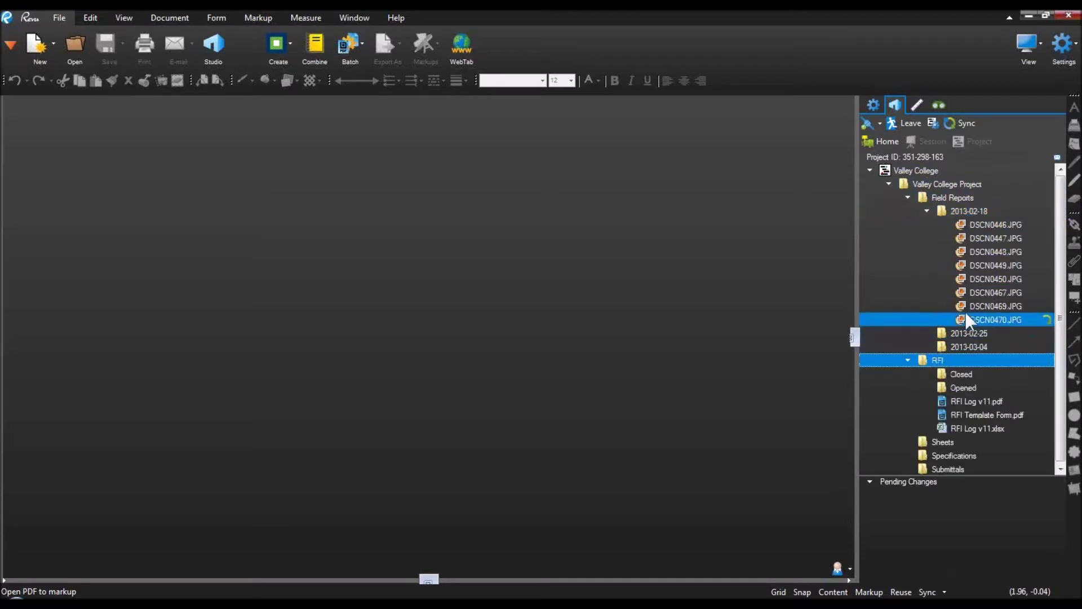
left_click(982, 225)
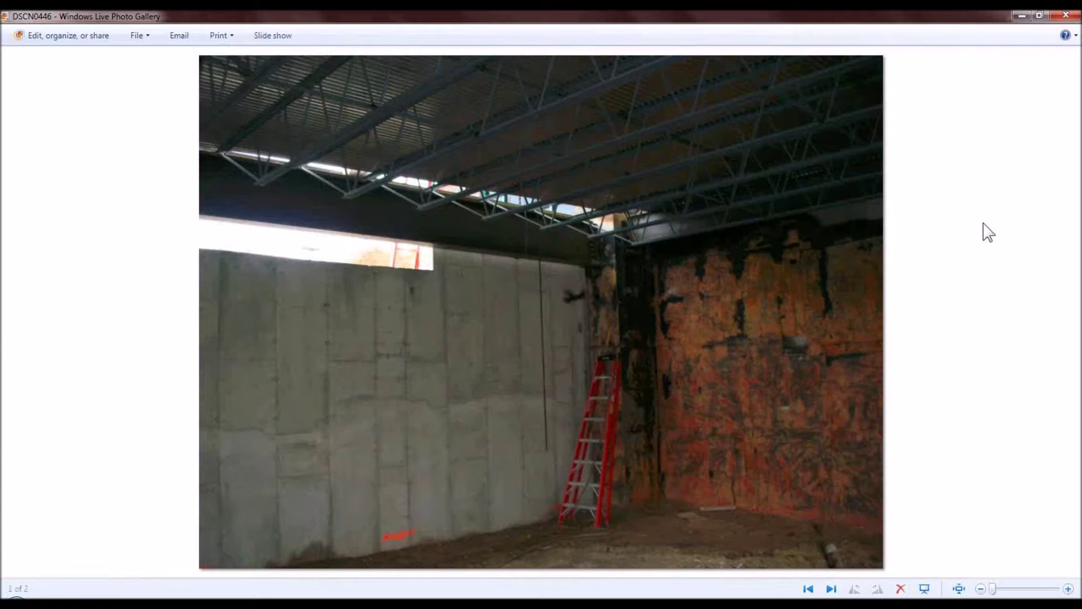
Step: Close the DSCN0446 site photo in Windows Live Photo Gallery
left_click(1064, 16)
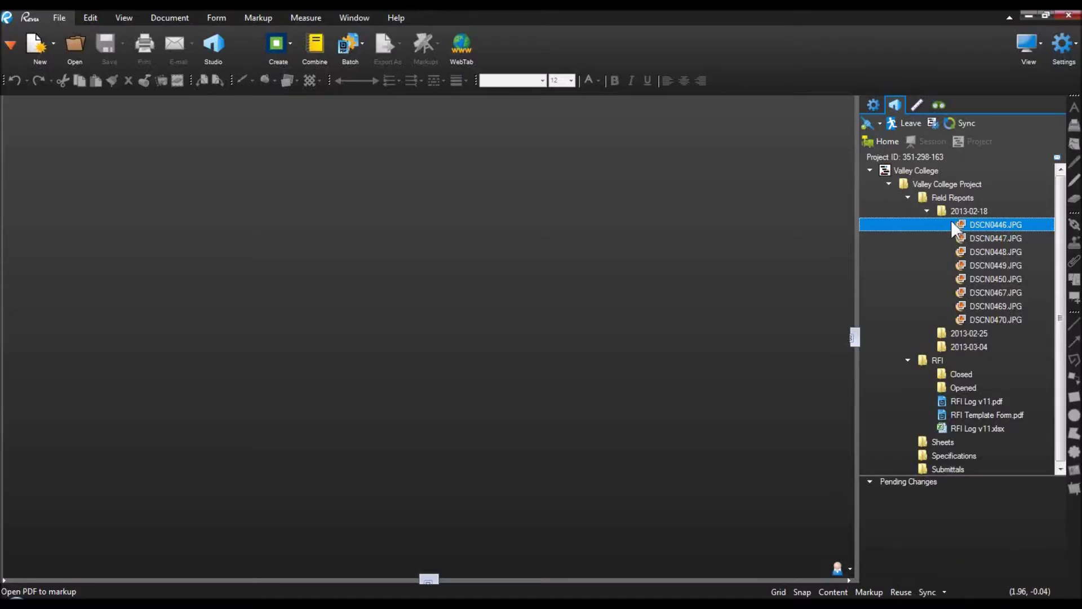
Step: Expand the Closed RFI and Sheets folders and select A 201.pdf in the Studio project
double_click(961, 373)
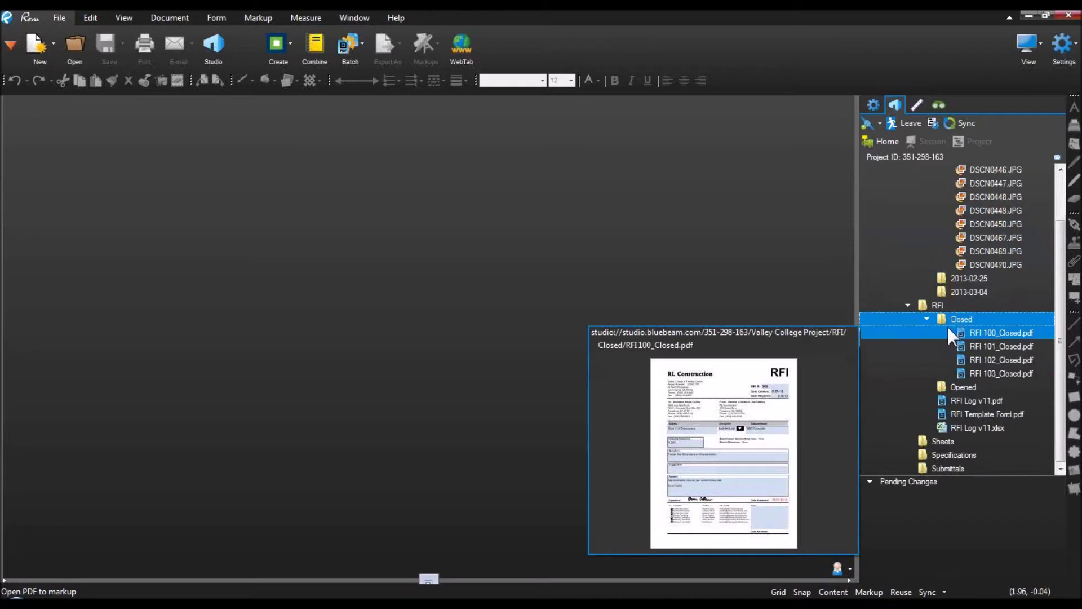
mouse_move(915, 342)
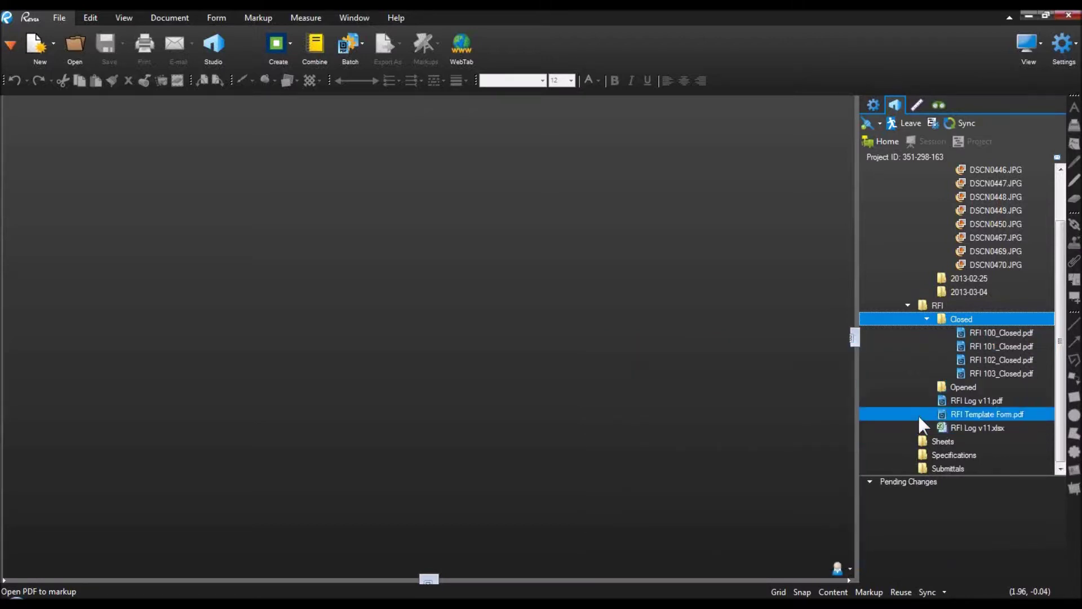
double_click(948, 438)
scroll(945, 389, "down", 7)
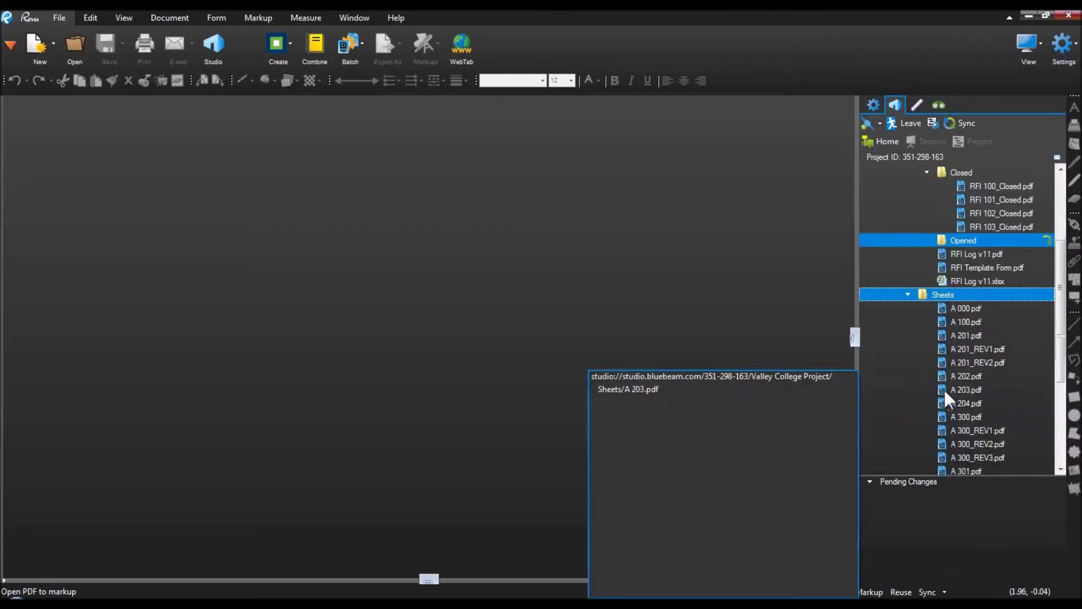
scroll(945, 390, "up", 4)
left_click(963, 349)
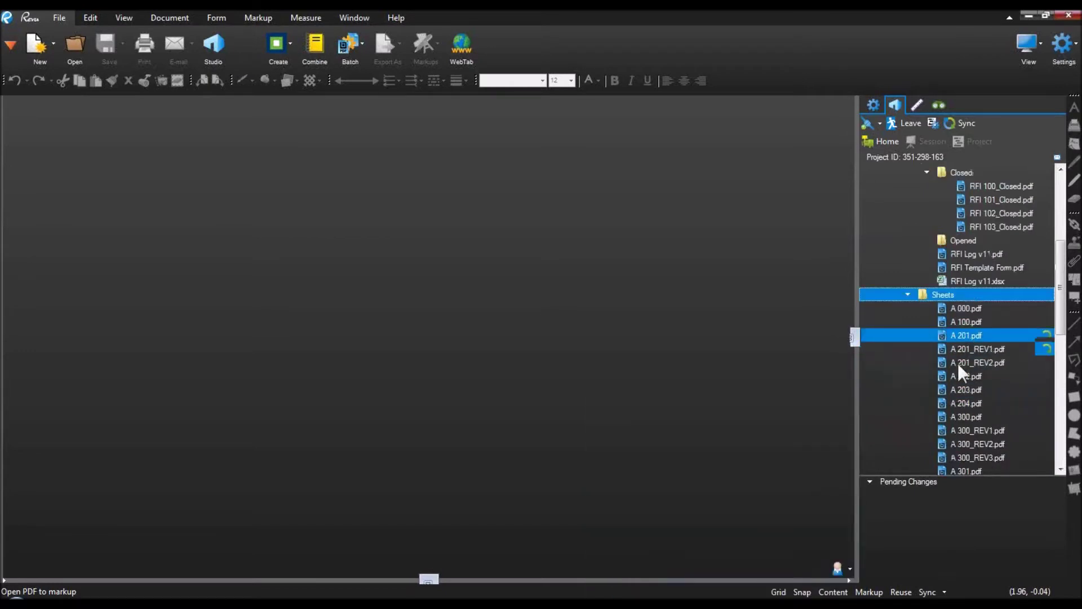
left_click(969, 335)
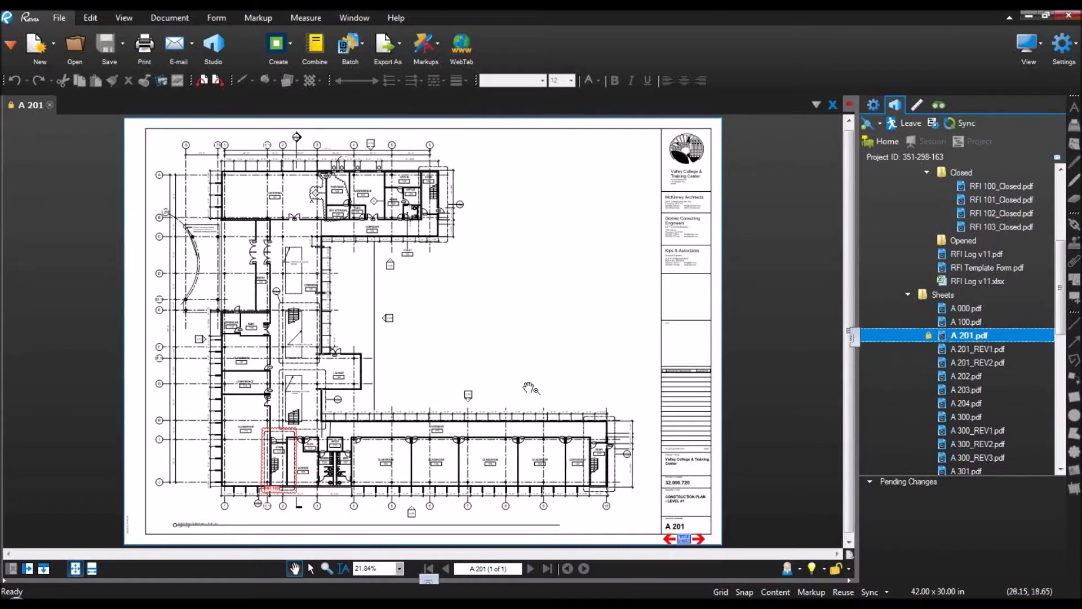
Step: Follow the TITLE SHEET link to A 000, return to A 201 via the index, and close A 201_REV2
scroll(610, 482, "up", 2)
scroll(594, 446, "up", 2)
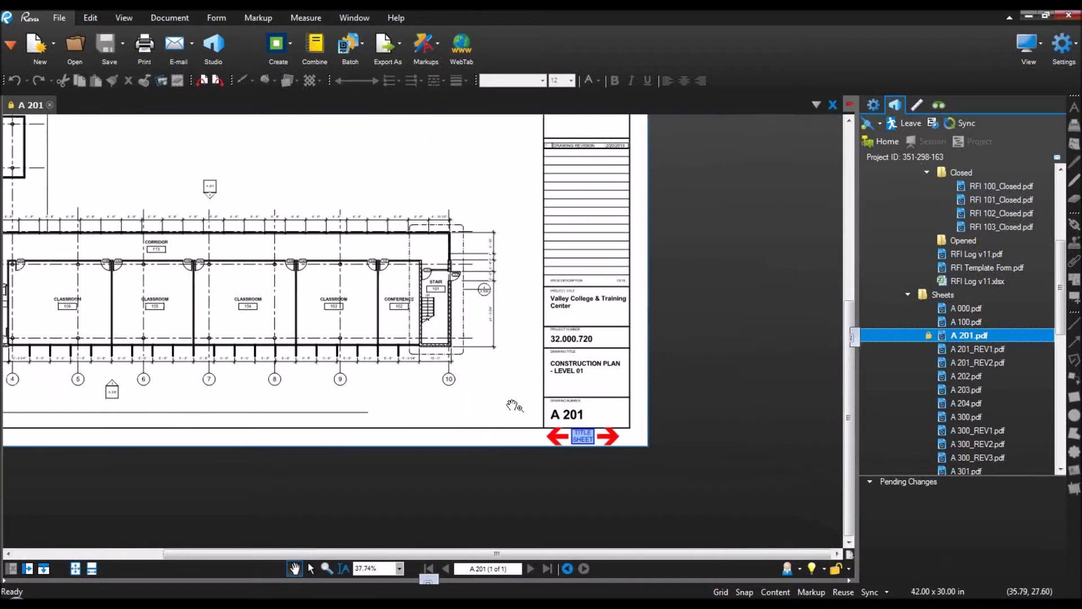
left_click(586, 438)
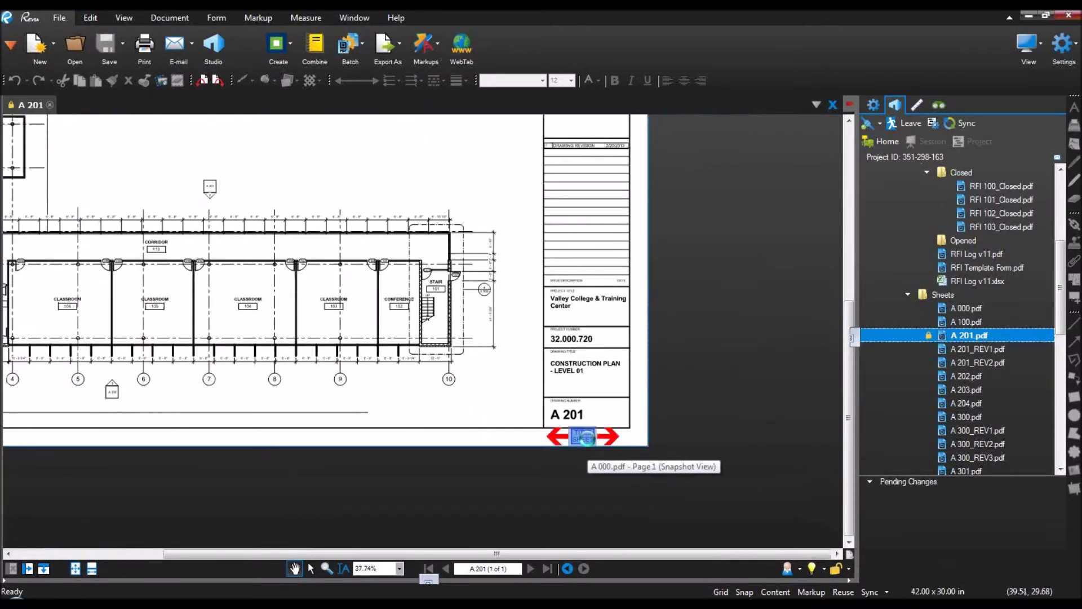
mouse_move(968, 310)
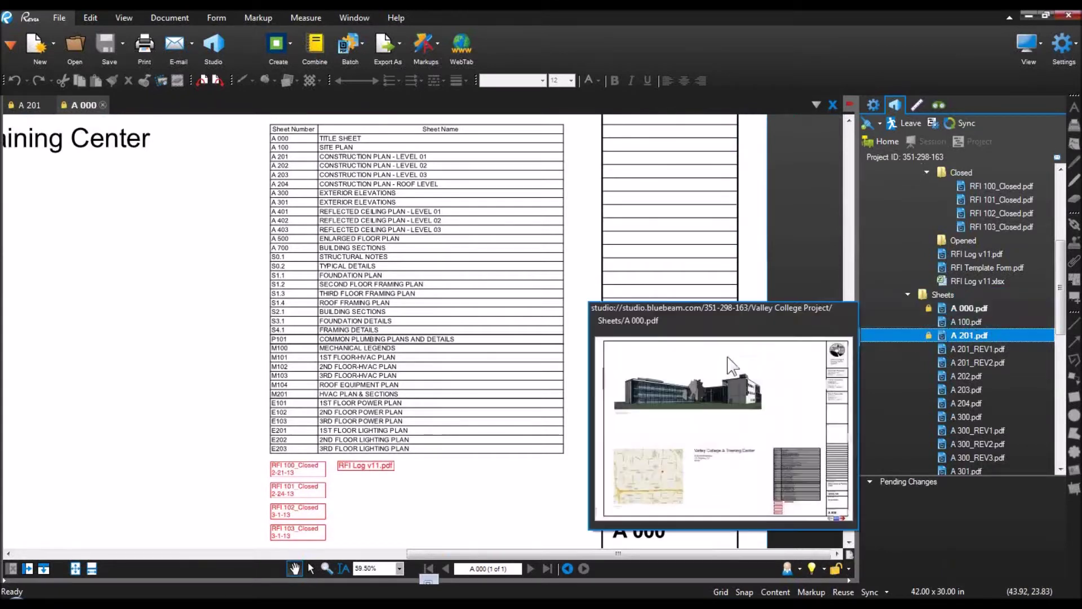
left_click(282, 158)
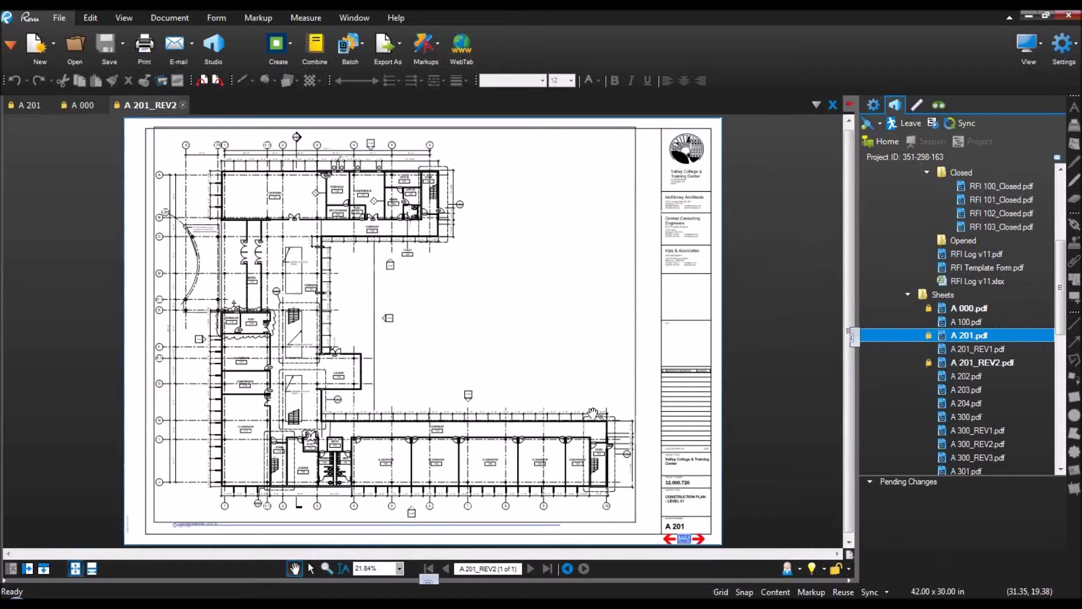
left_click(183, 105)
left_click(31, 107)
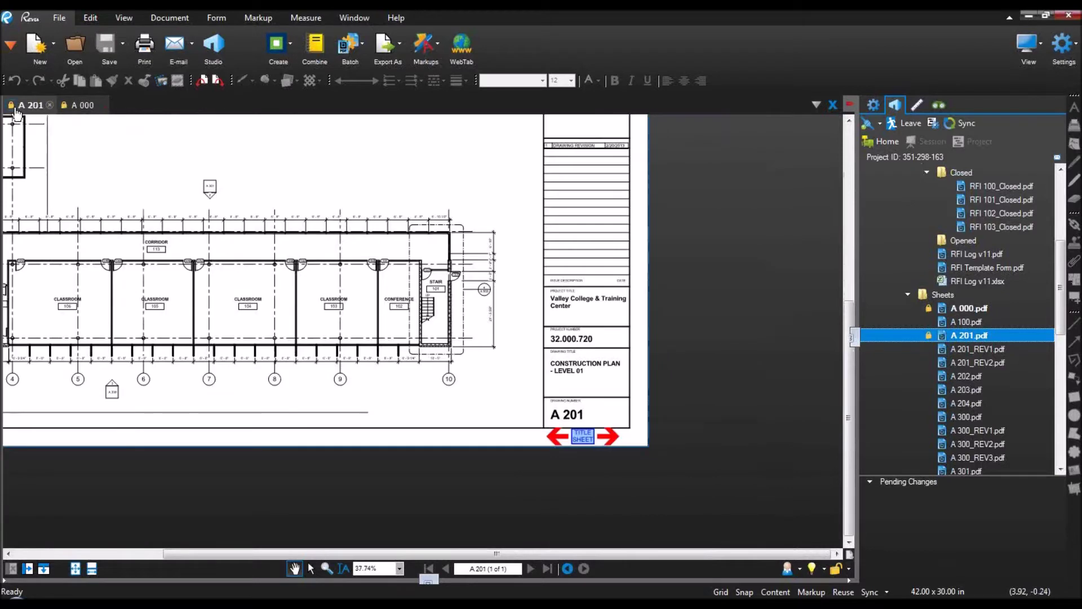
Step: Zoom to the RFI 103 cloud on A 201 and follow its link
key("ctrl")
key("ctrl")
scroll(295, 213, "down", 3)
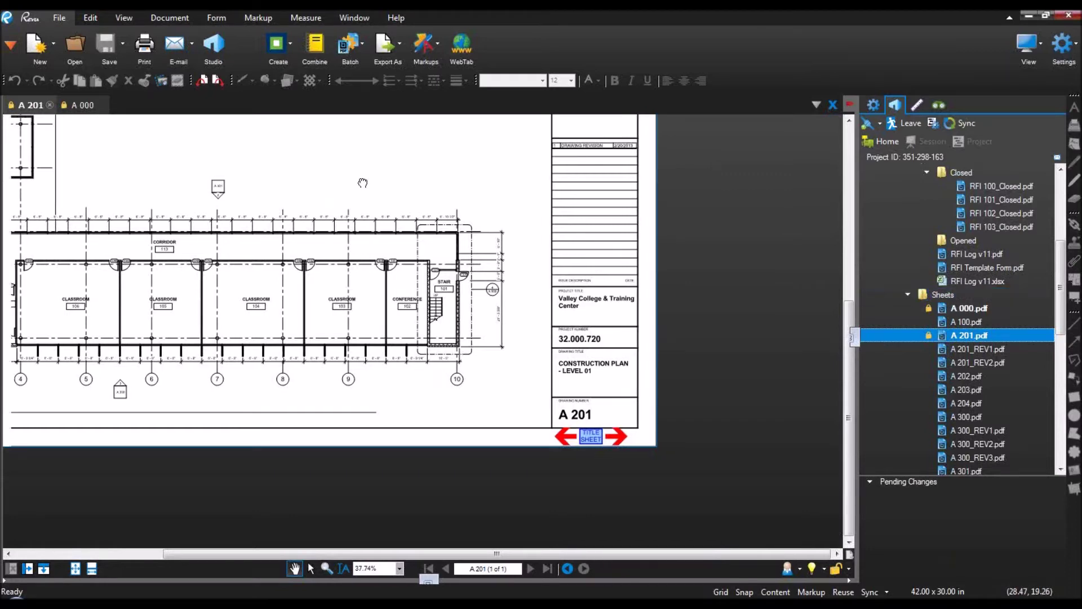
left_click_drag(296, 212, 352, 294)
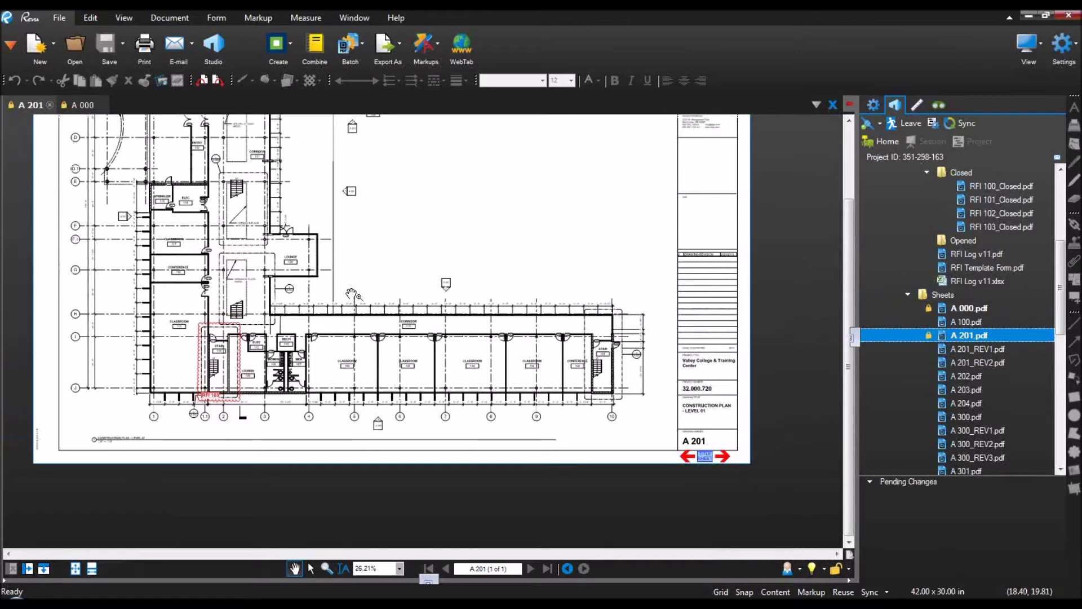
scroll(212, 389, "up", 8)
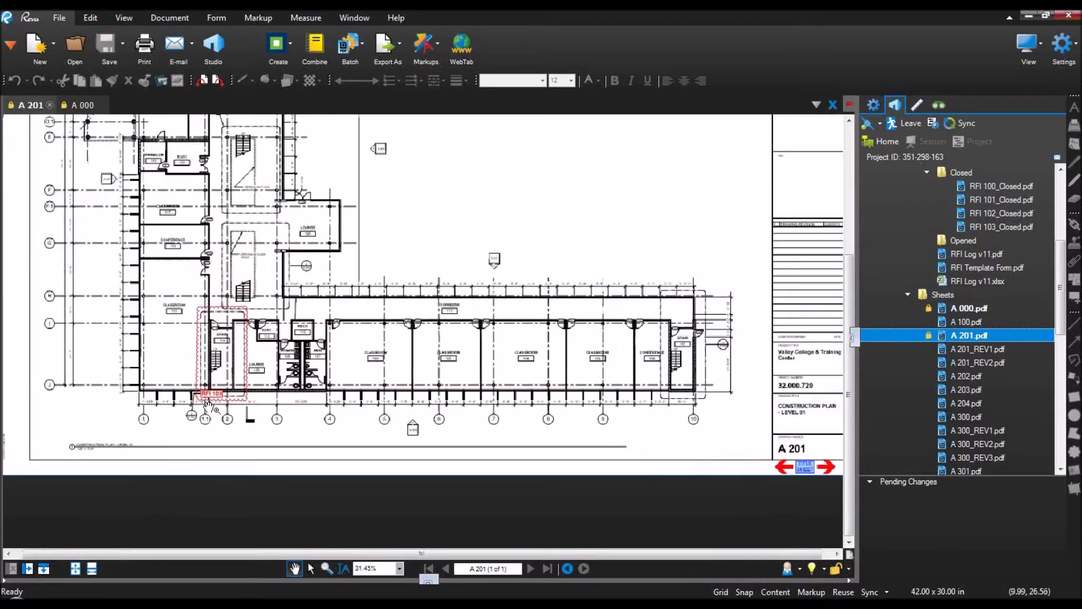
left_click(213, 383)
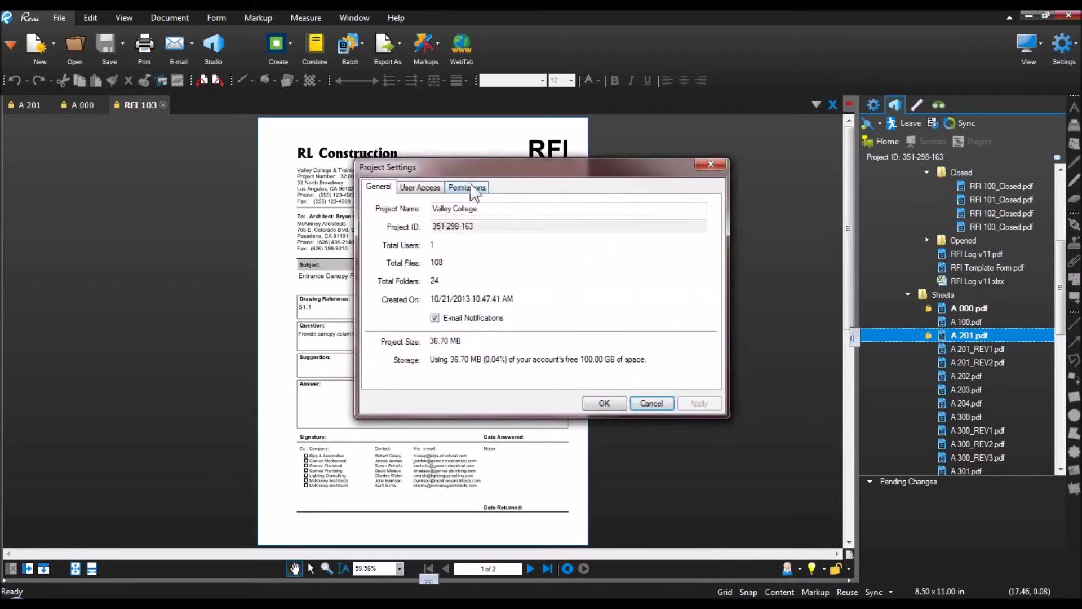
Step: Review the Permissions tab in Project Settings and cancel without changes
left_click(468, 187)
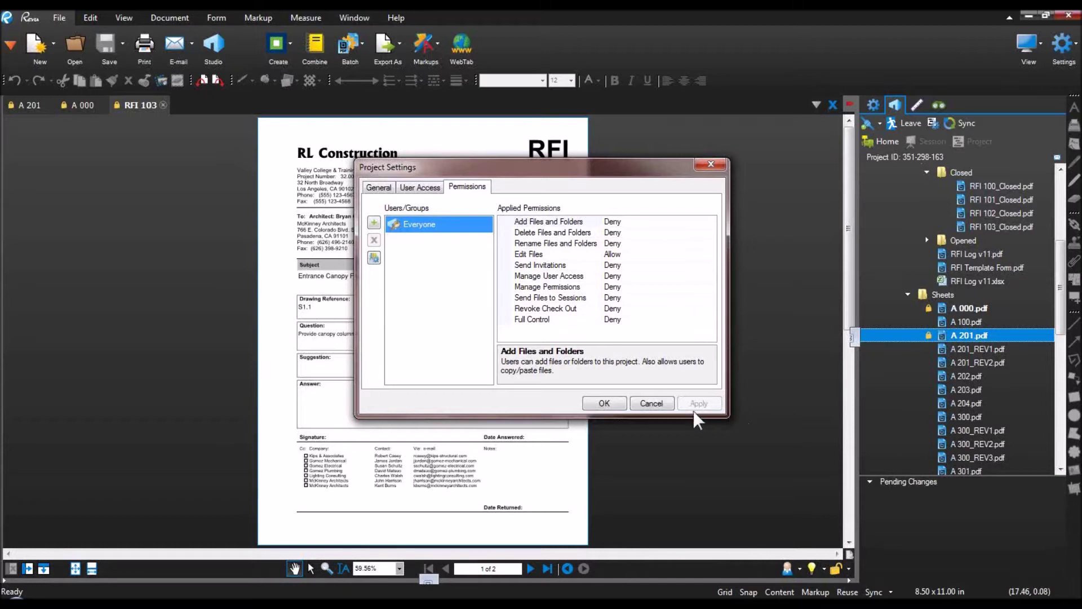
left_click(660, 405)
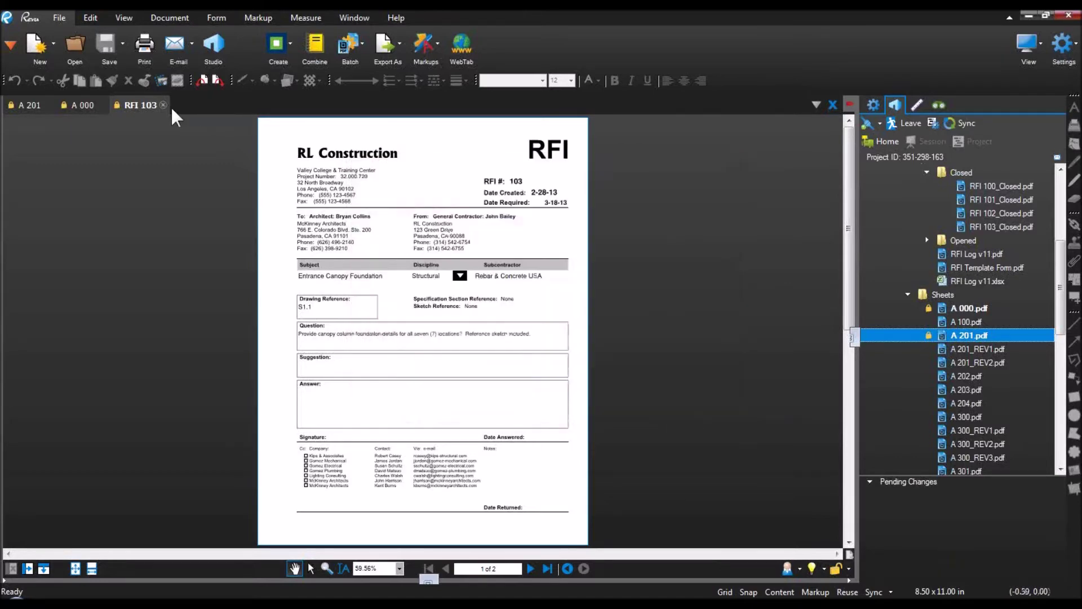
Step: Close the RFI 103 form and check out sheet A 201 for editing
left_click(163, 105)
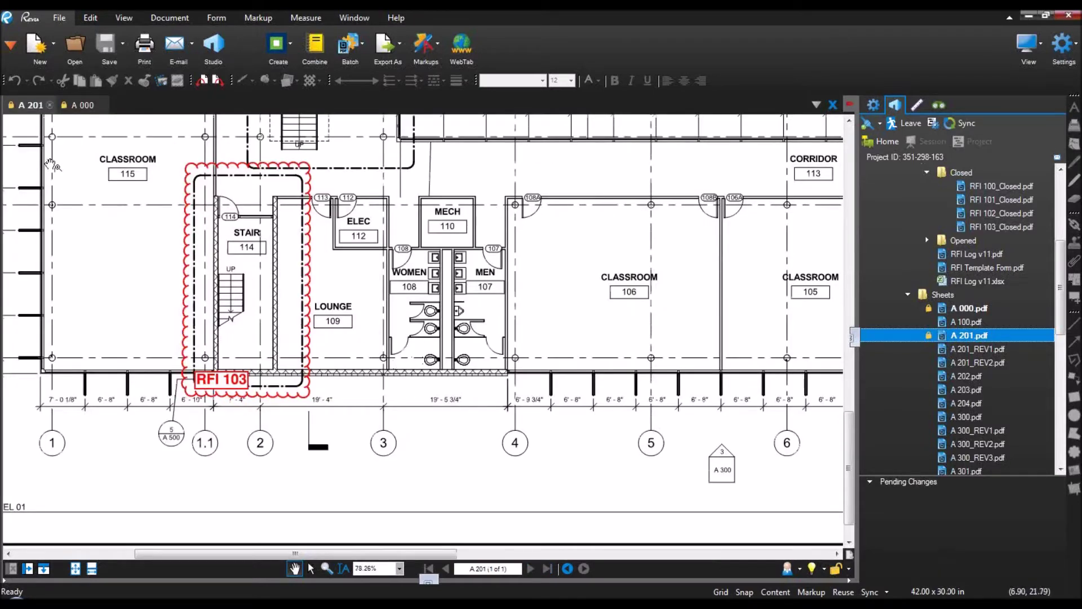
right_click(29, 106)
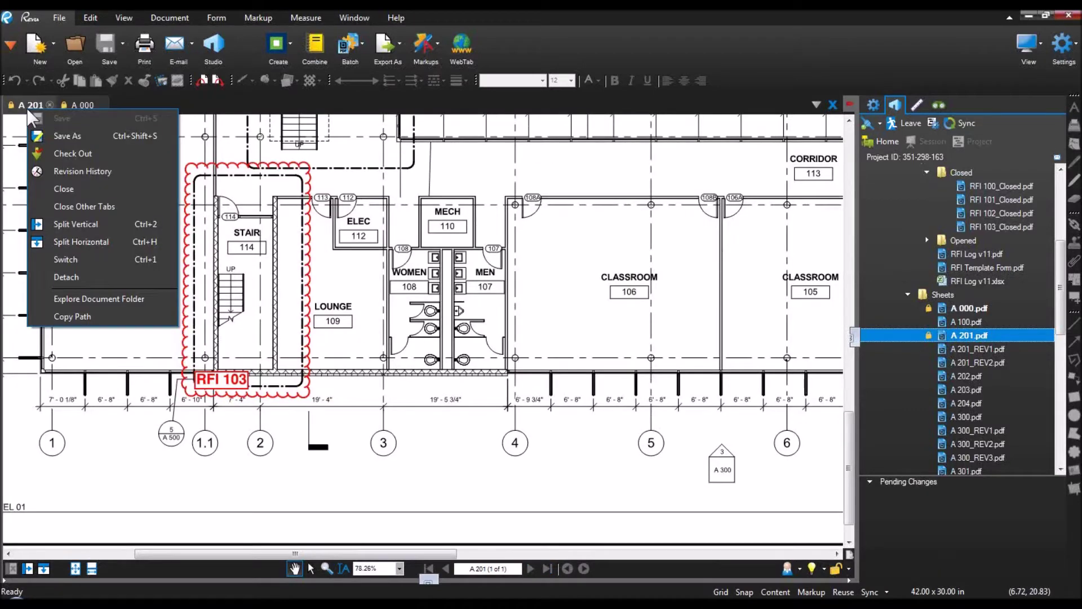
left_click(56, 152)
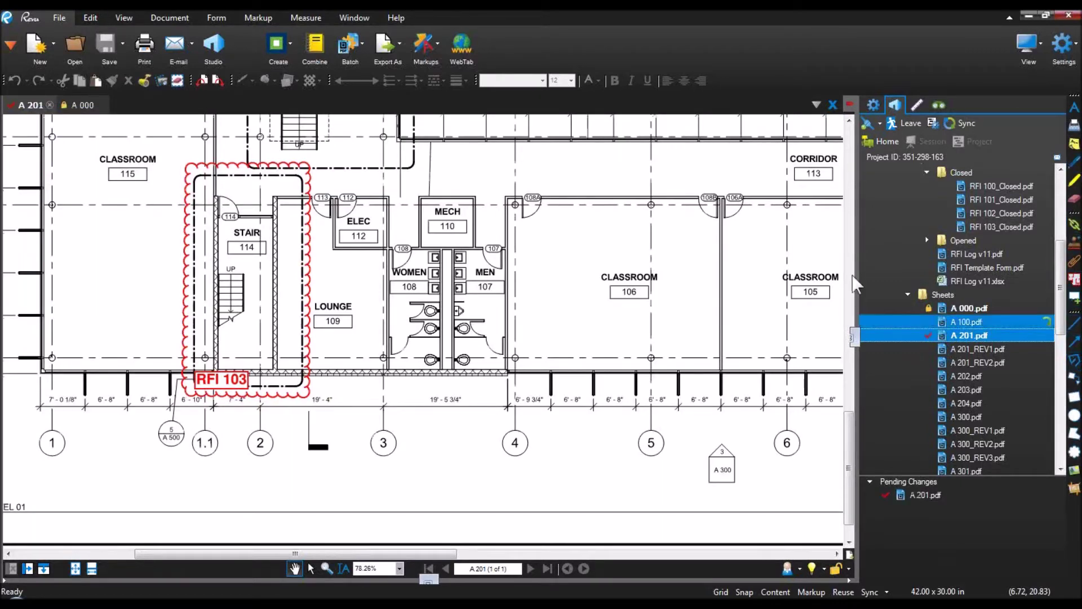
Step: Duplicate the RFI 103 cloud and its label, placing the copy further right
left_click_drag(808, 203, 473, 198)
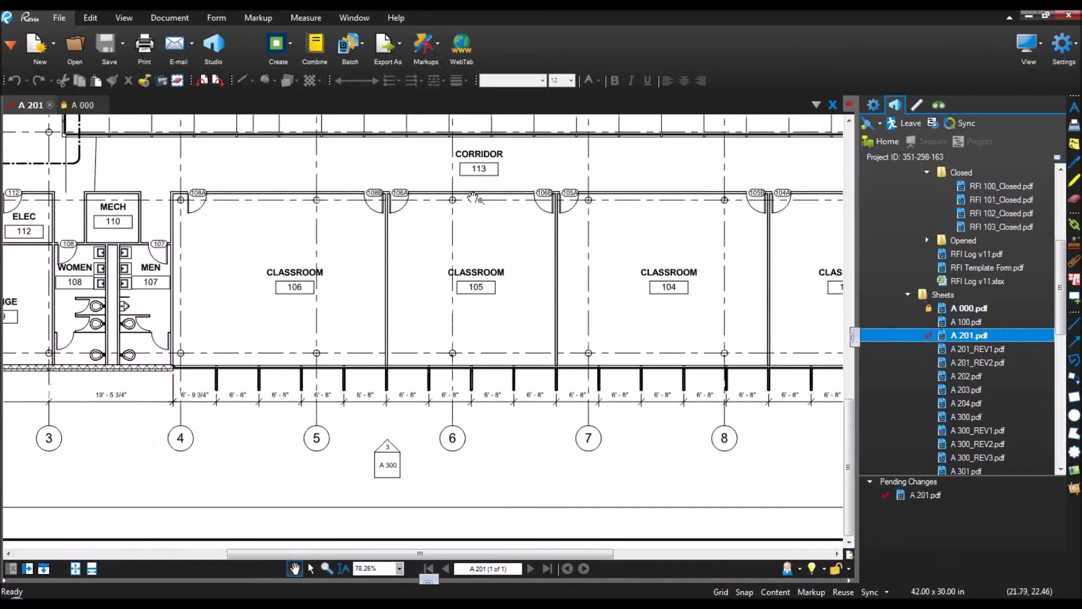
scroll(473, 199, "down", 3)
left_click_drag(648, 218, 325, 223)
scroll(537, 285, "up", 2)
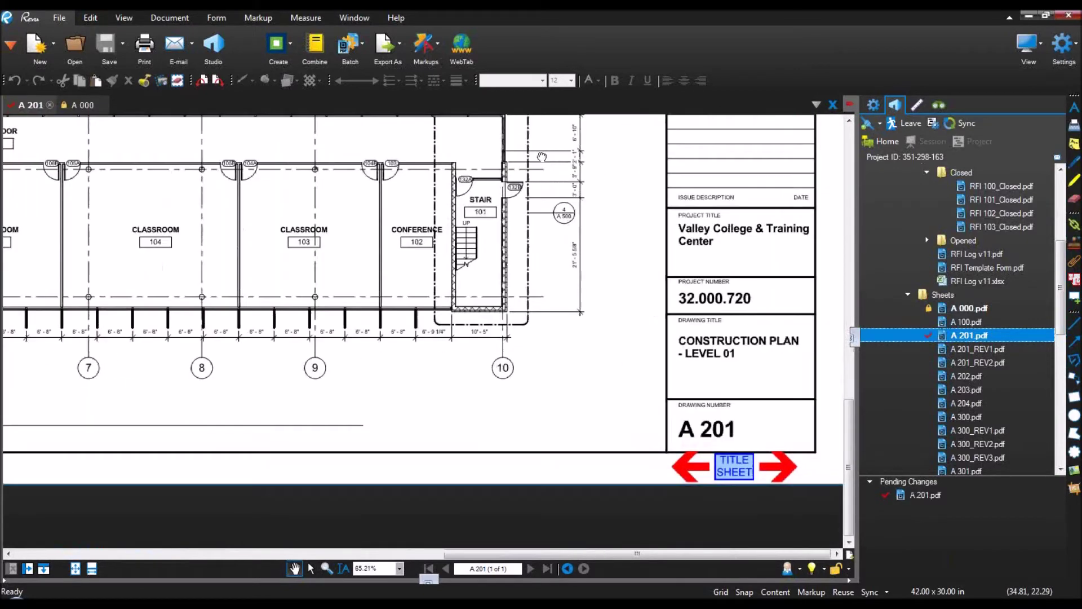
left_click_drag(542, 157, 514, 227)
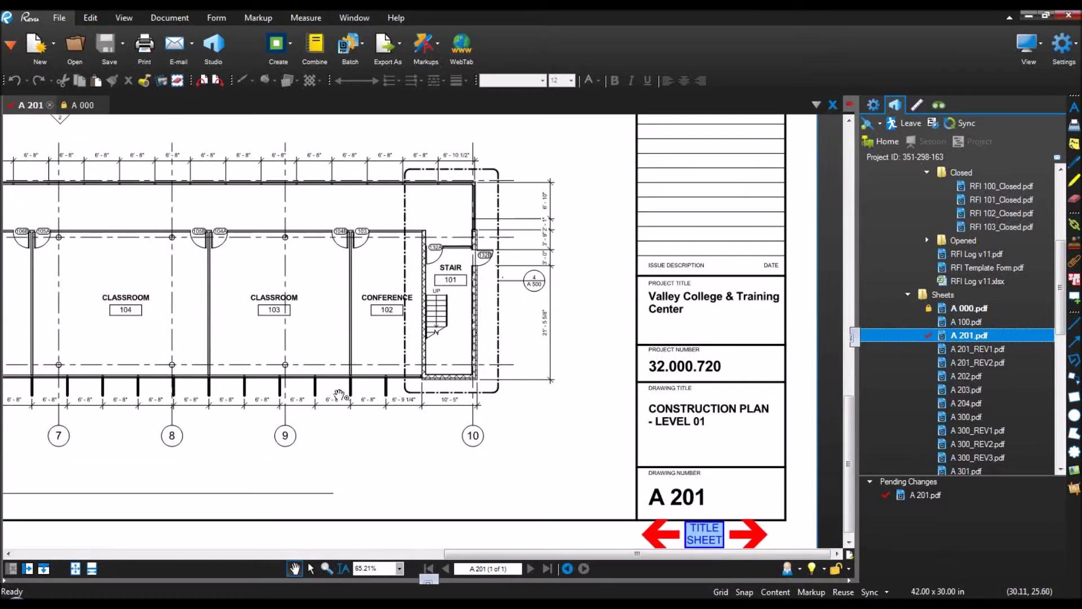
left_click_drag(183, 319, 687, 346)
left_click_drag(300, 332, 536, 335)
key("shift+o")
left_click_drag(322, 456, 173, 237)
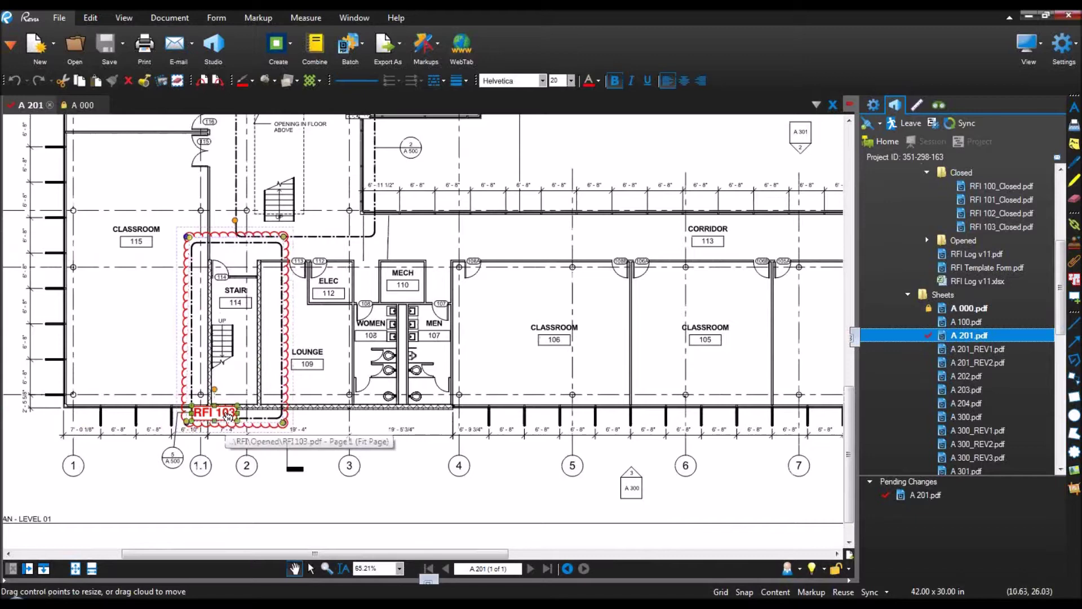
left_click_drag(275, 425, 538, 424)
Step: Change the copied cloud's label from RFI 103 to RFI 104
scroll(493, 414, "up", 5)
double_click(493, 402)
key("BackSpace")
type("4")
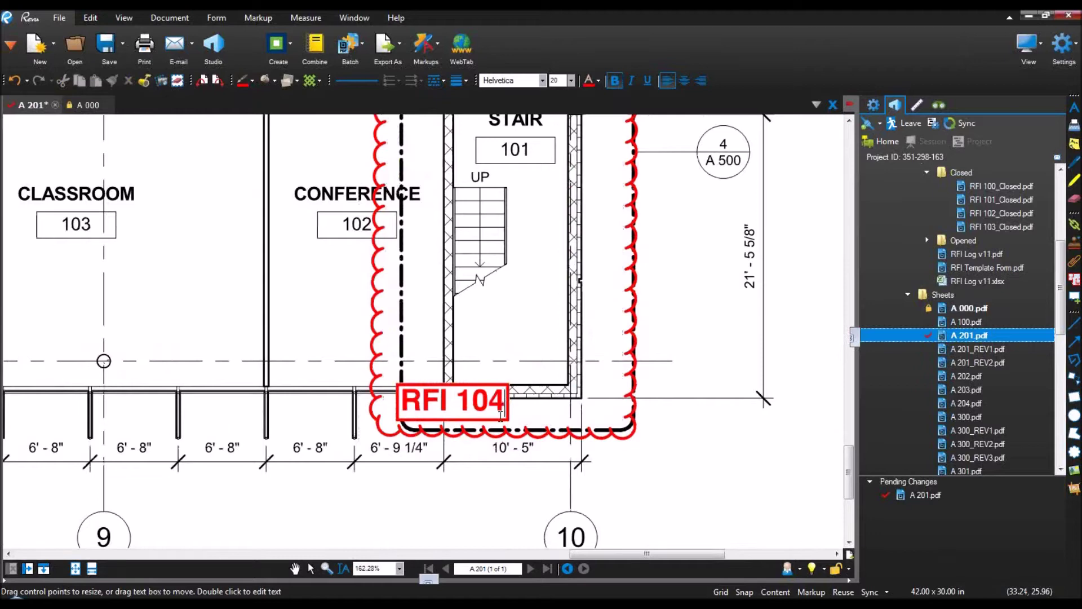
key("Escape")
Step: Give the RFI 104 cloud an orange fill with reduced, semi-transparent opacity
scroll(515, 477, "down", 3)
scroll(514, 477, "down", 3)
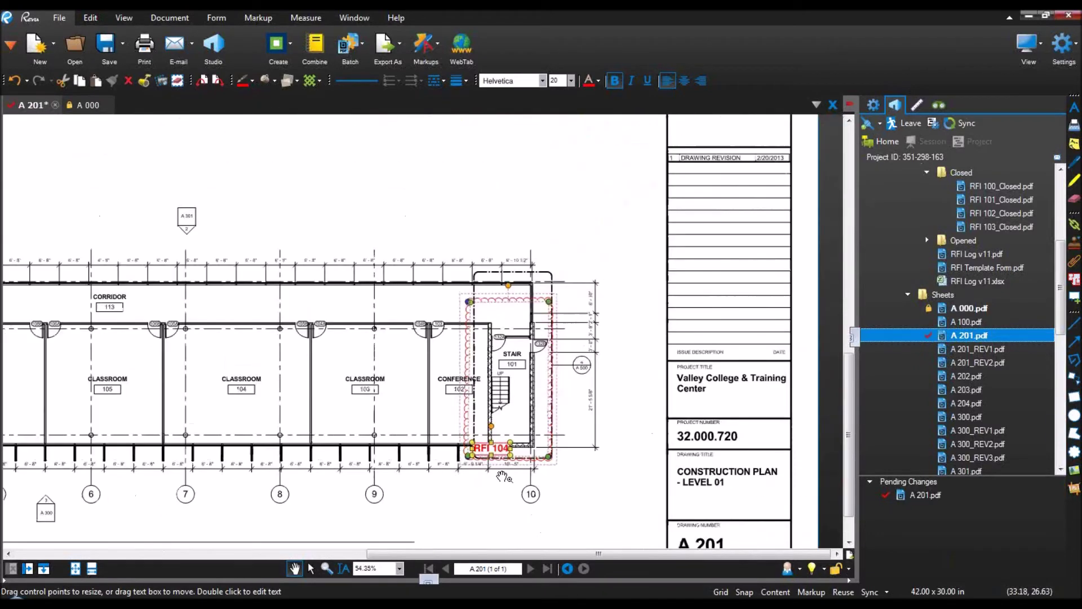
left_click(431, 459)
left_click(552, 303)
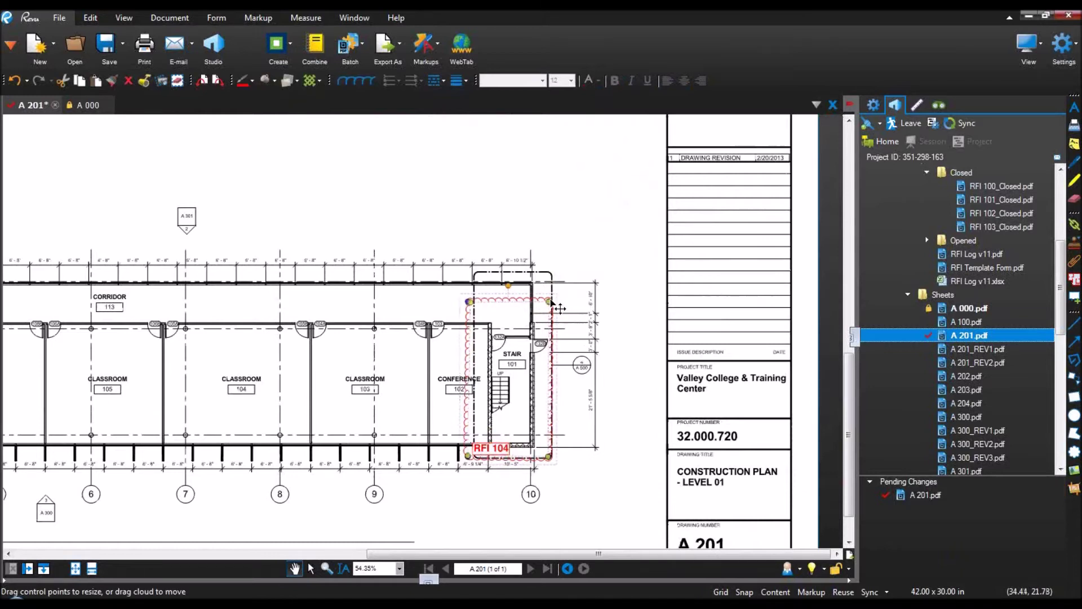
left_click(271, 82)
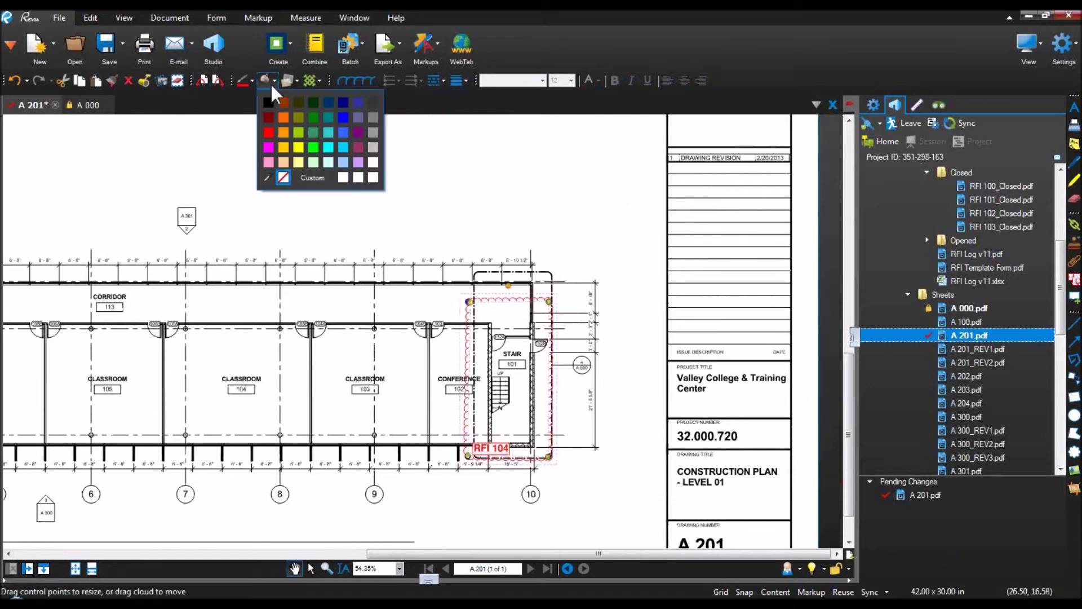
left_click(283, 118)
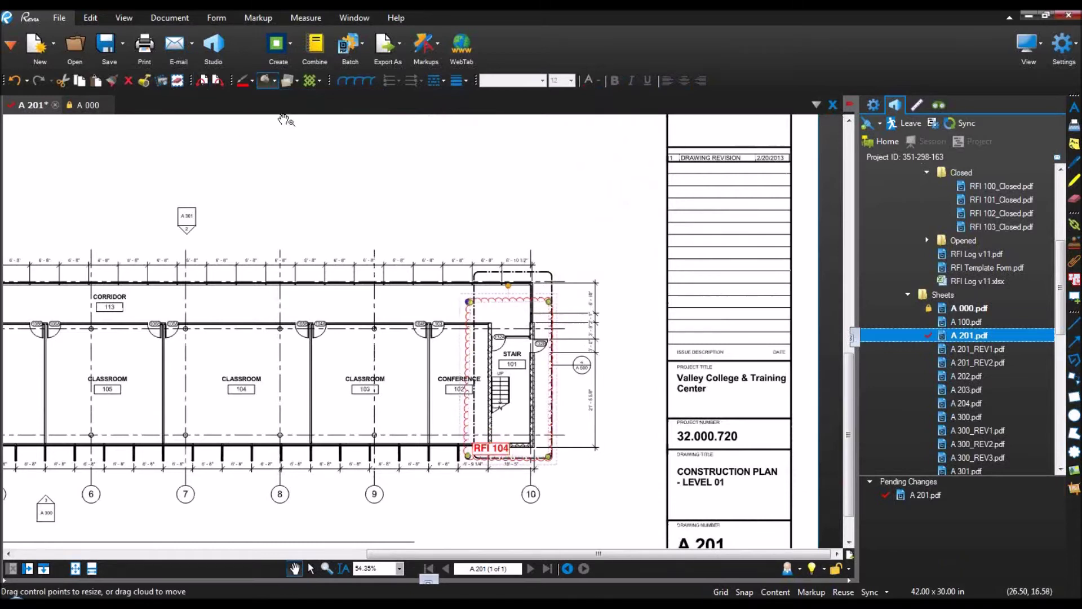
left_click(288, 81)
left_click(316, 160)
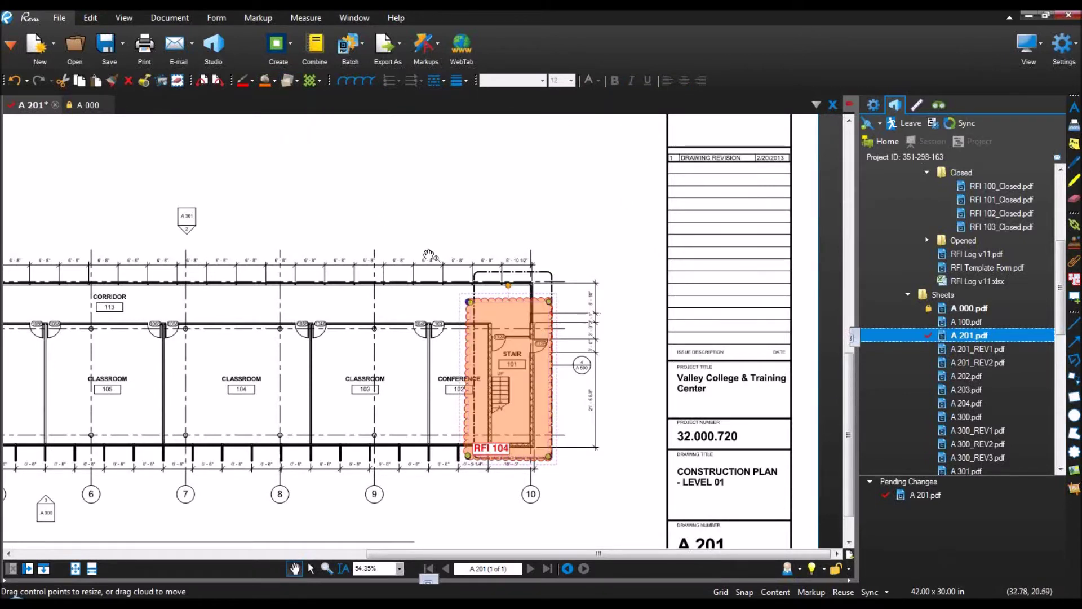
left_click(586, 346)
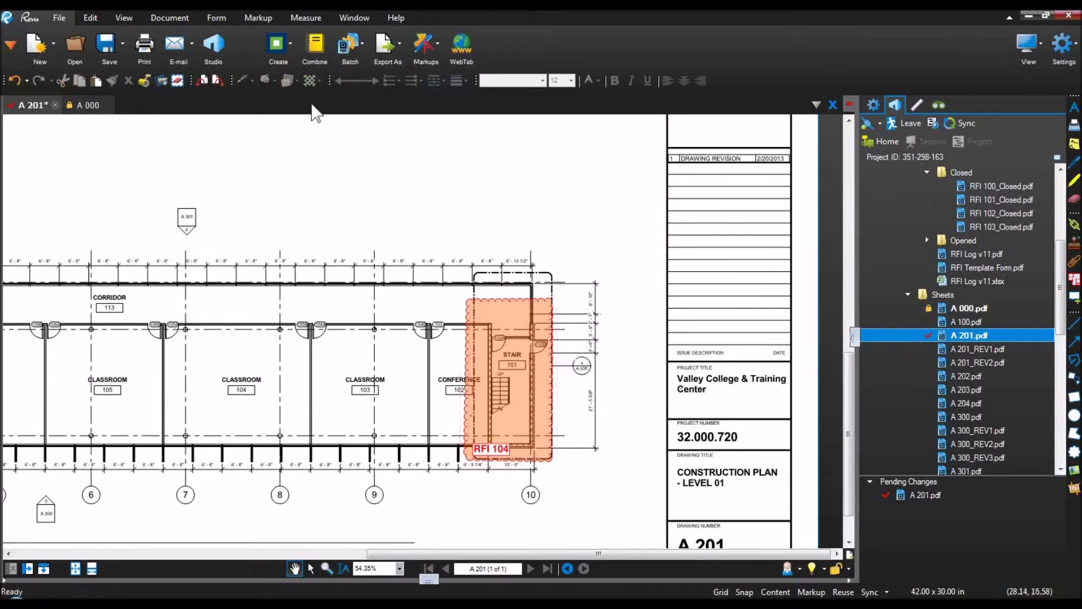
left_click(252, 17)
left_click(496, 42)
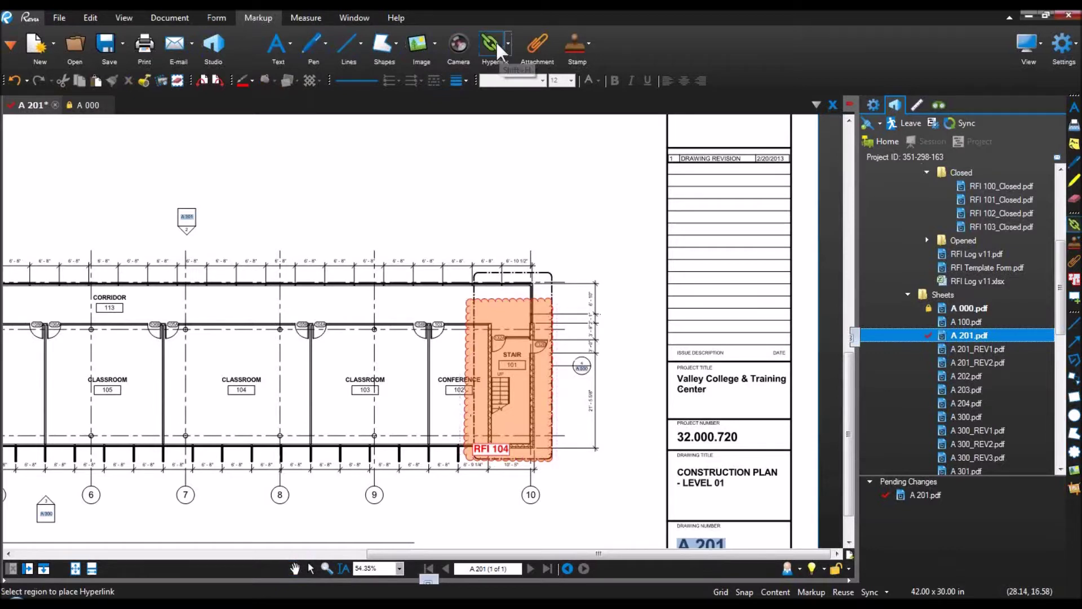
Step: Relabel the stair cloud's tag from RFI 104 to RFI 100
left_click(929, 240)
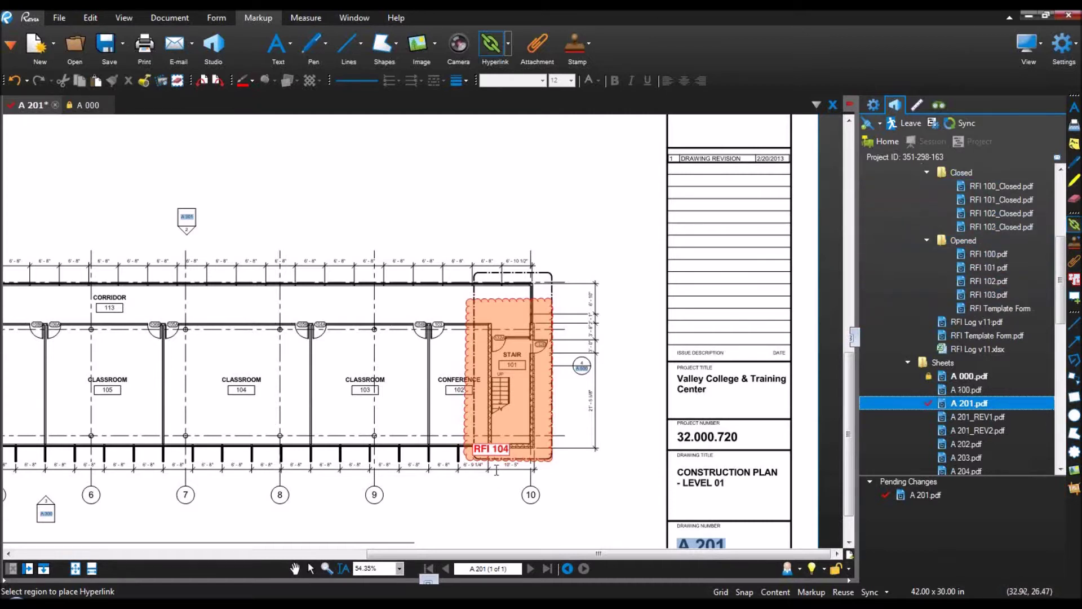
key("Escape")
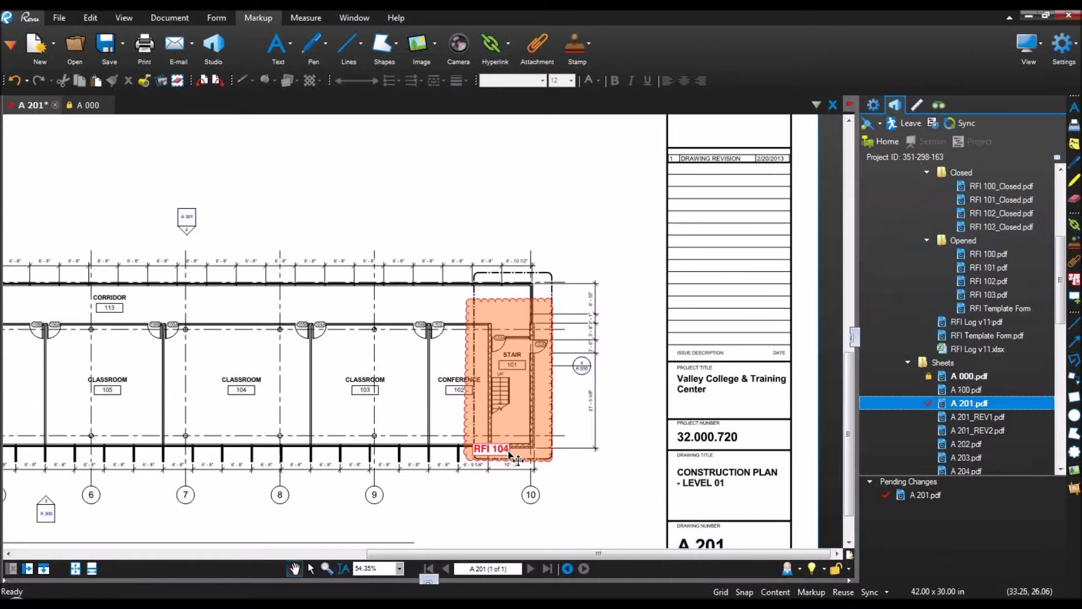
double_click(508, 451)
left_click(508, 451)
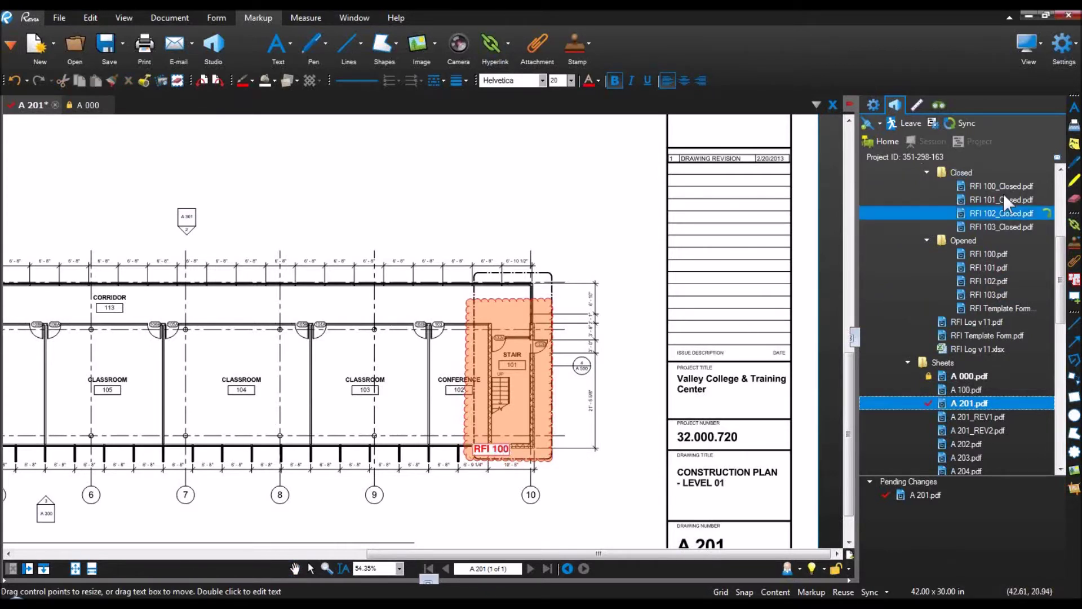
key("Escape")
key("Escape")
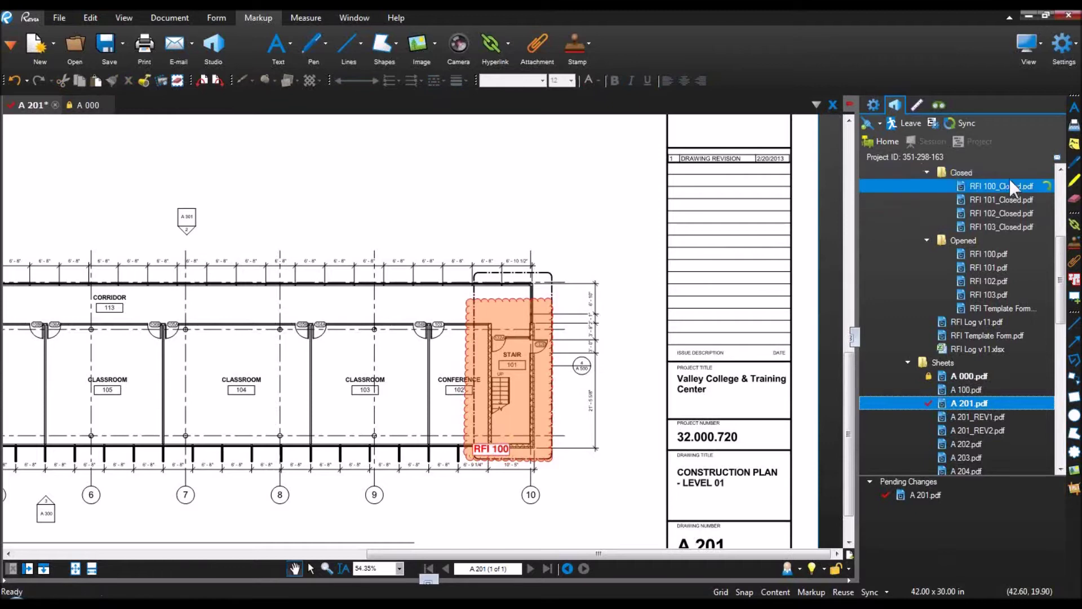
Step: Draw a hyperlink region over the RFI 100 tag jumping to RFI 100_Closed.pdf, page 1
double_click(1011, 185)
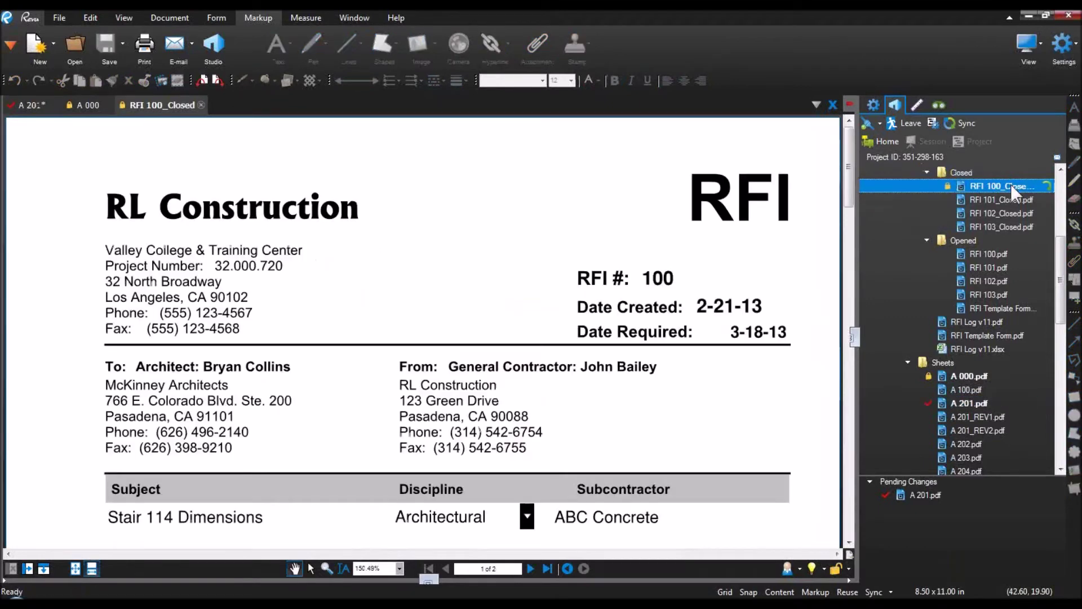
left_click(36, 106)
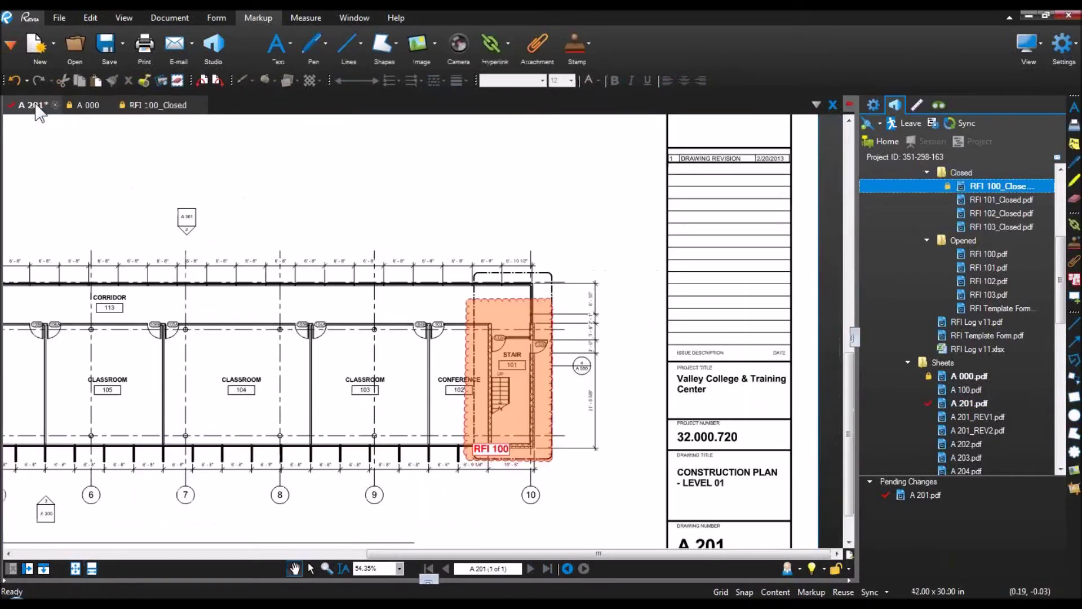
left_click(488, 45)
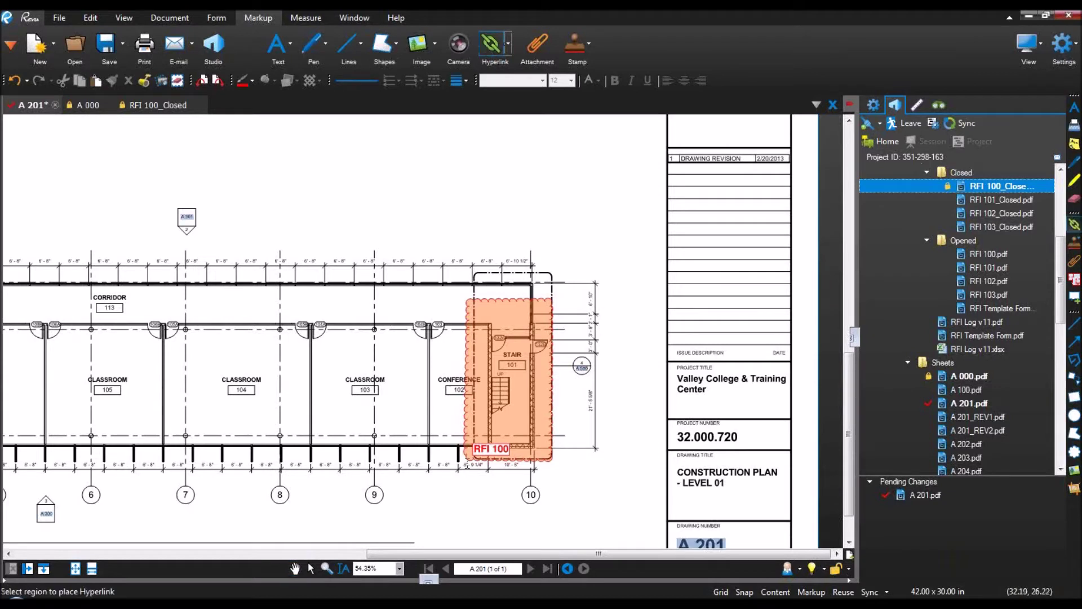
left_click_drag(472, 438, 514, 459)
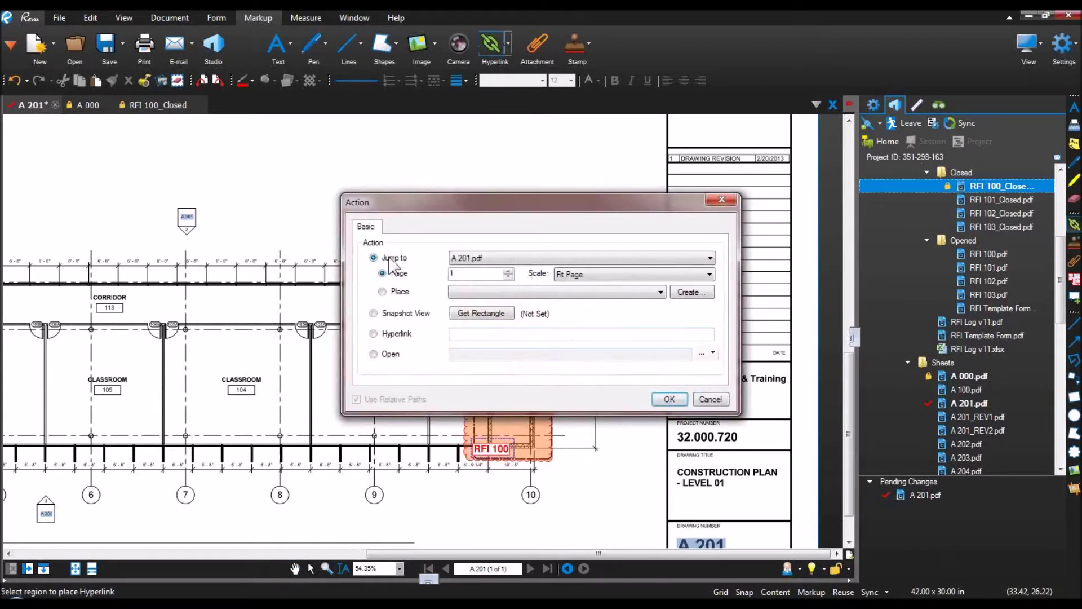
left_click(505, 258)
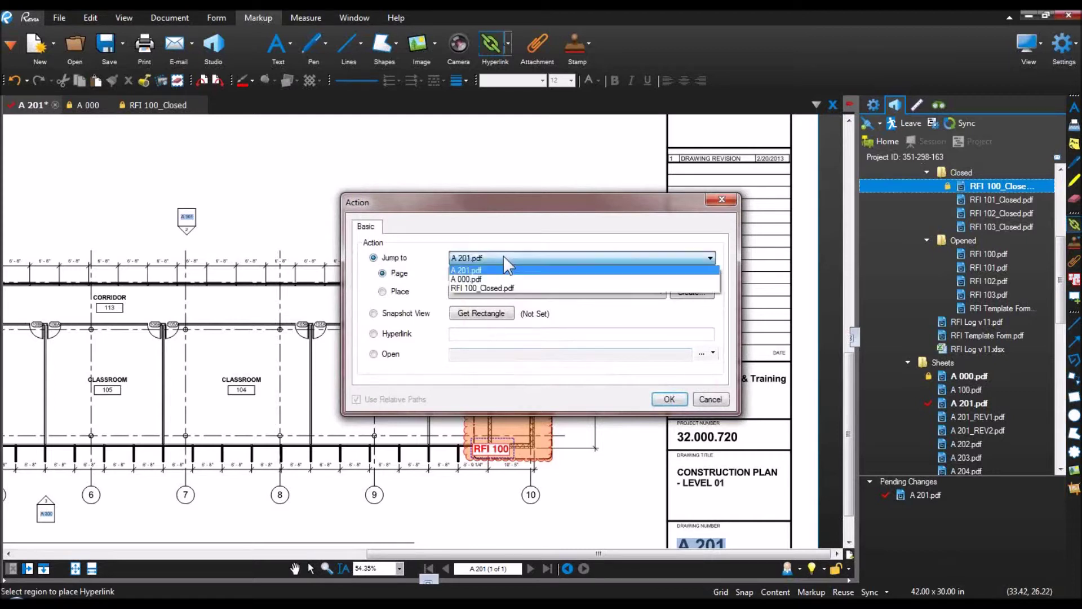
left_click(499, 288)
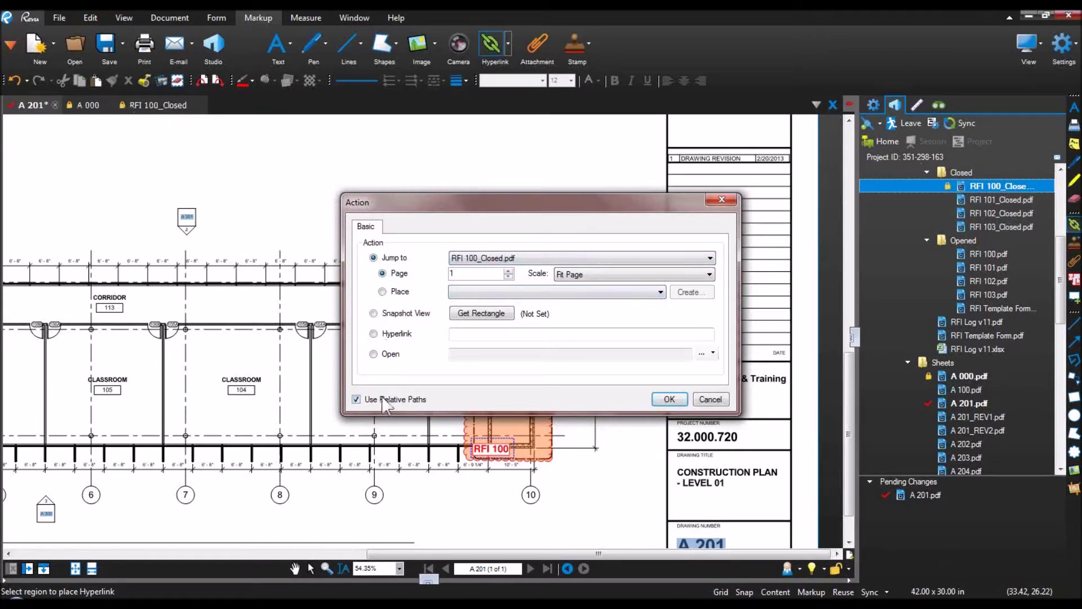
left_click(665, 399)
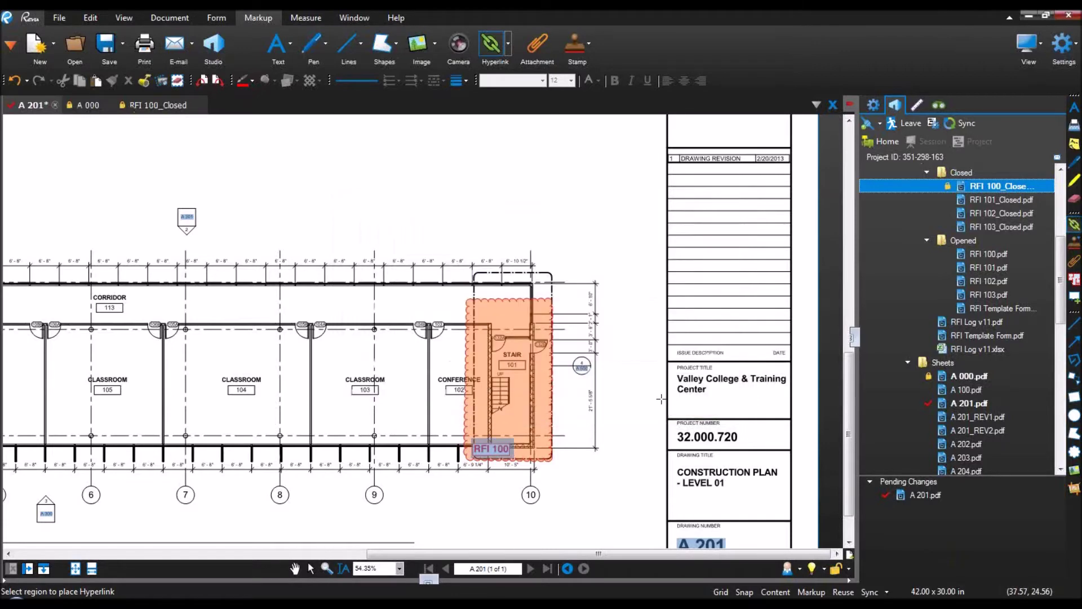
key("Escape")
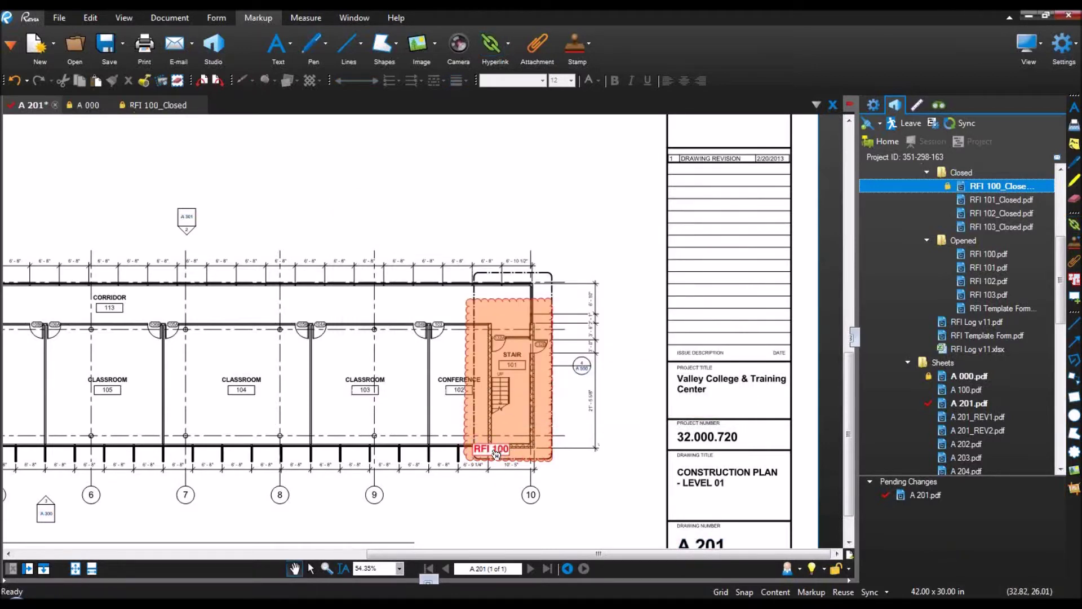
Step: Test the RFI 100 link to RFI 100_Closed.pdf, view its stair sketch, and close A 000
left_click(496, 454)
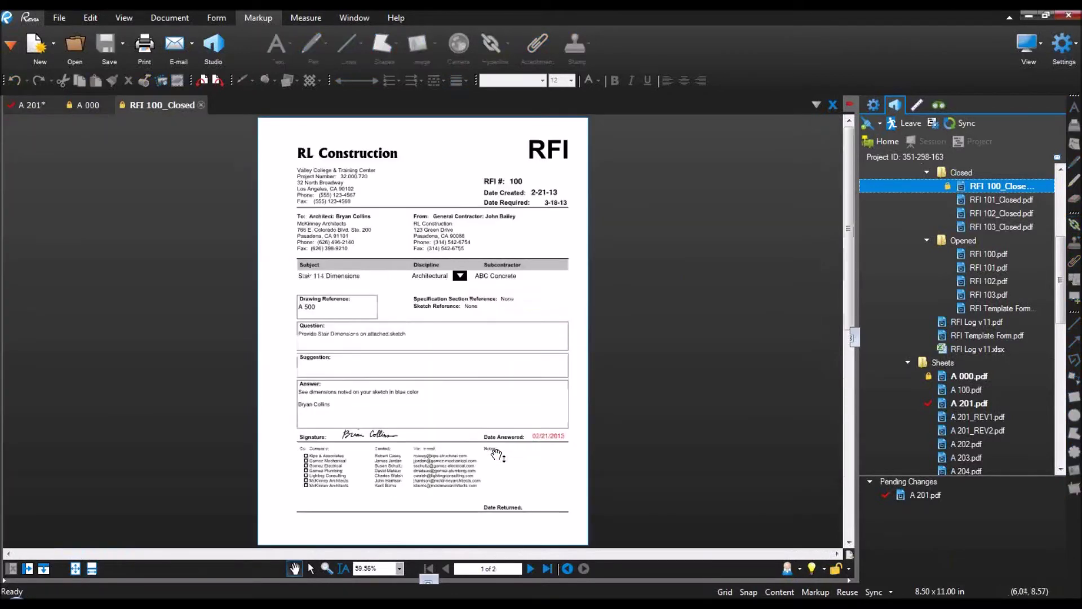
left_click(203, 107)
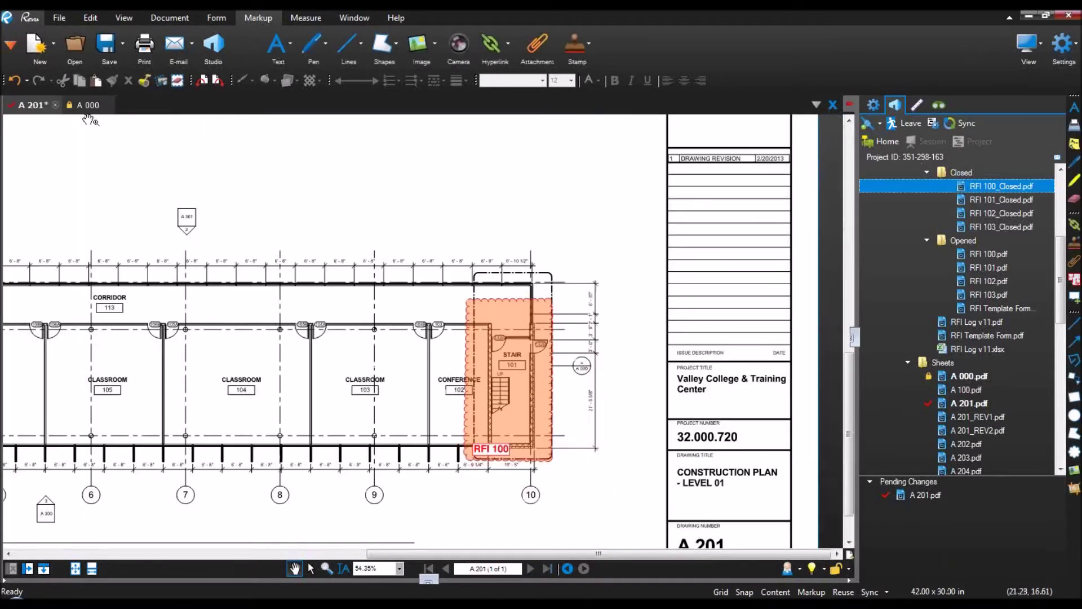
left_click(89, 106)
left_click(109, 105)
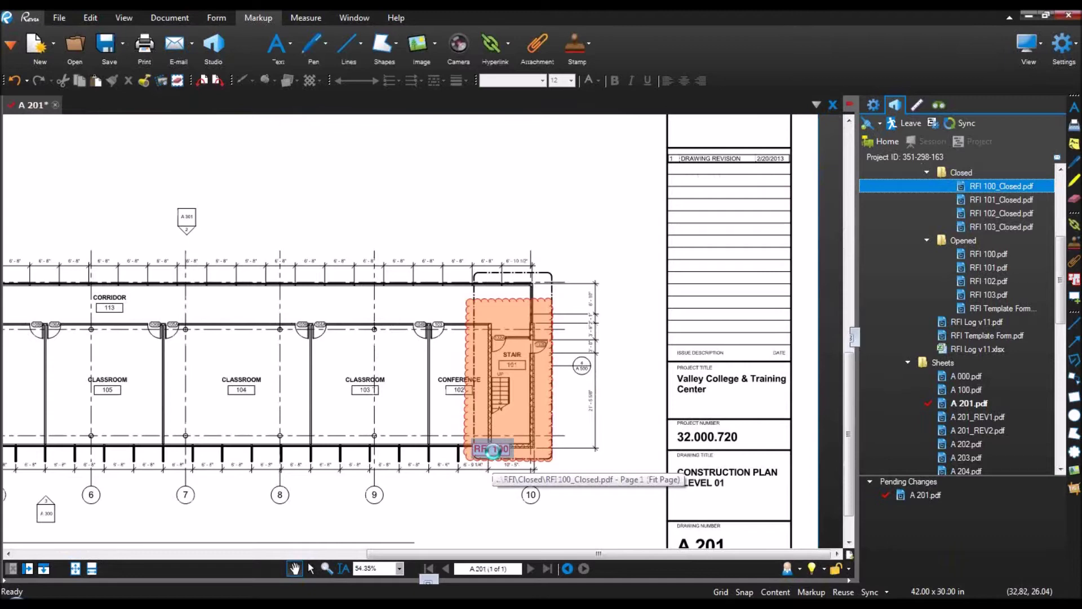
left_click(492, 450)
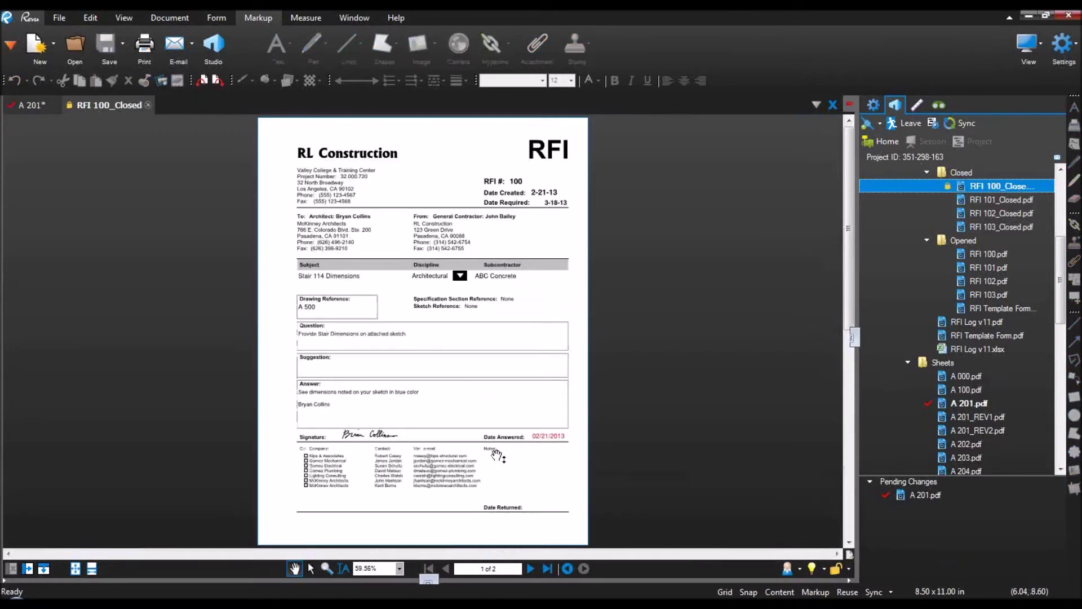
scroll(499, 455, "down", 5)
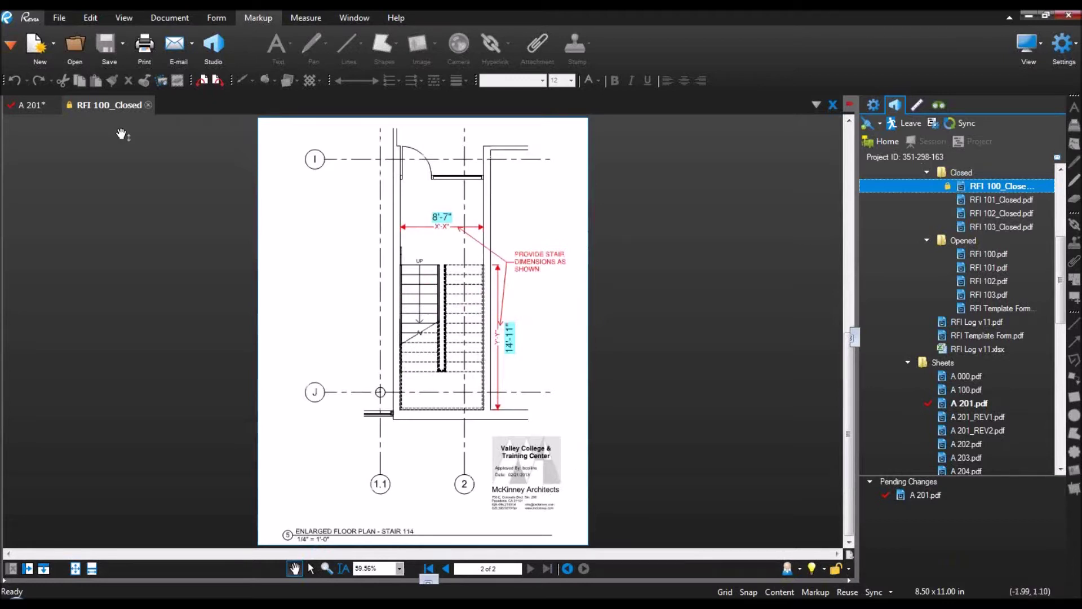
left_click(39, 103)
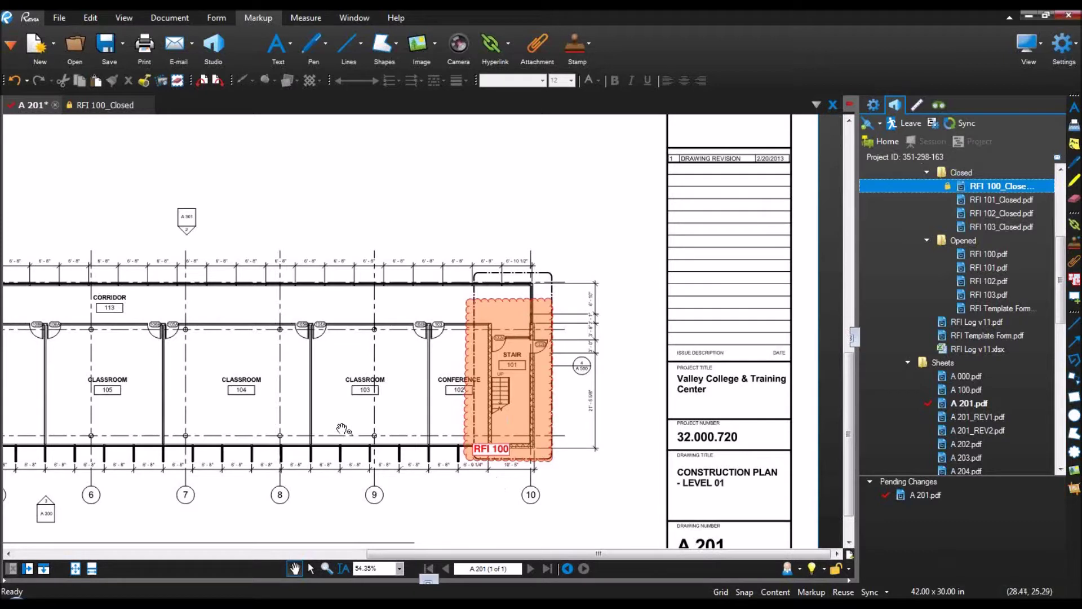
right_click(29, 104)
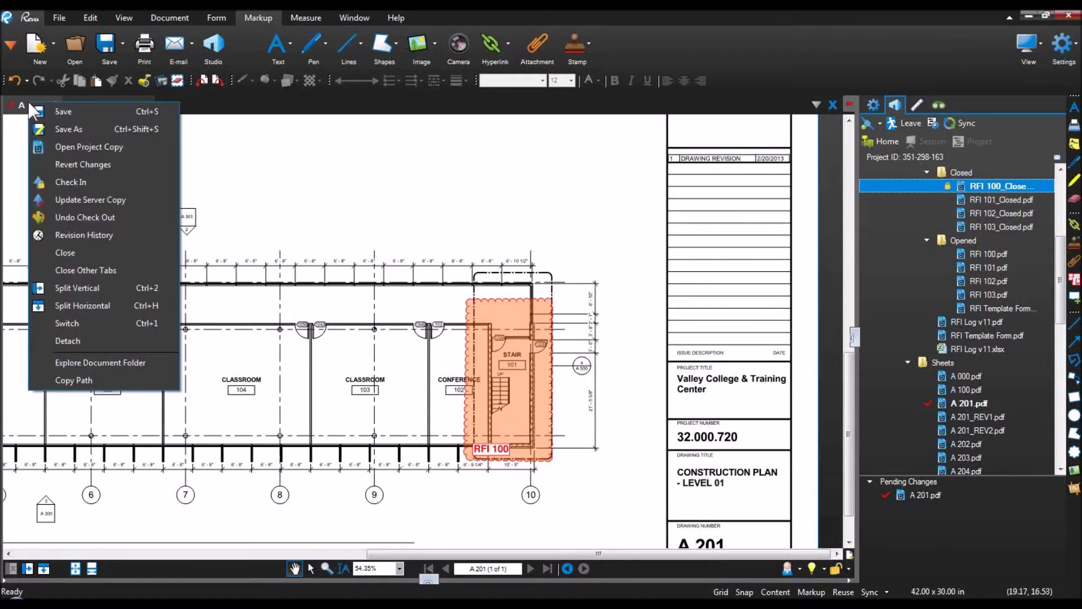
Step: Save and check in A 201 with an 'Added' RFI 100 comment, then close A 201 and RFI 100_Closed
left_click(63, 182)
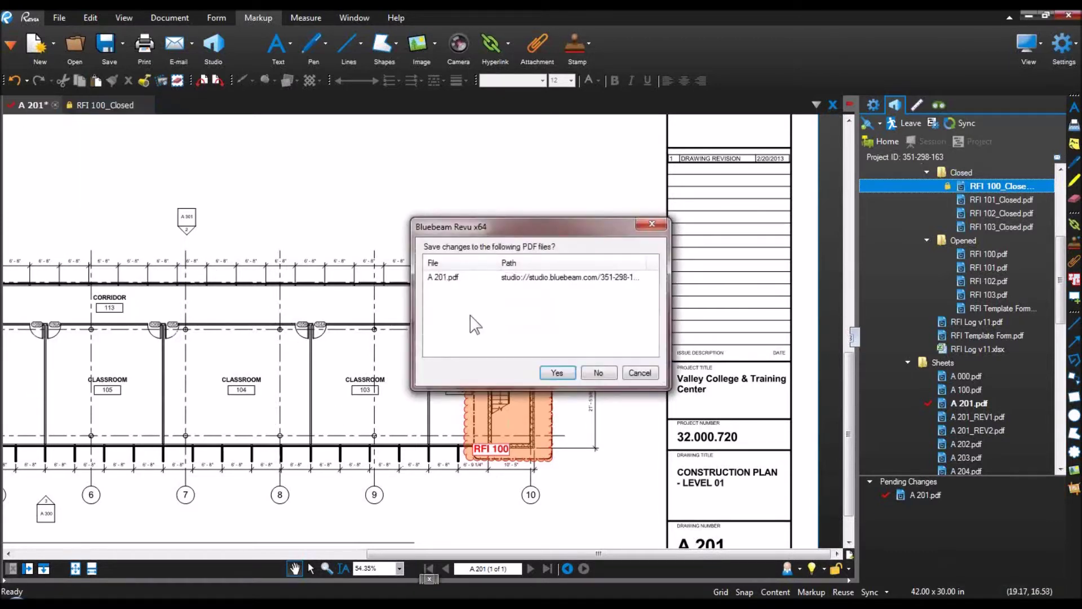
left_click(556, 373)
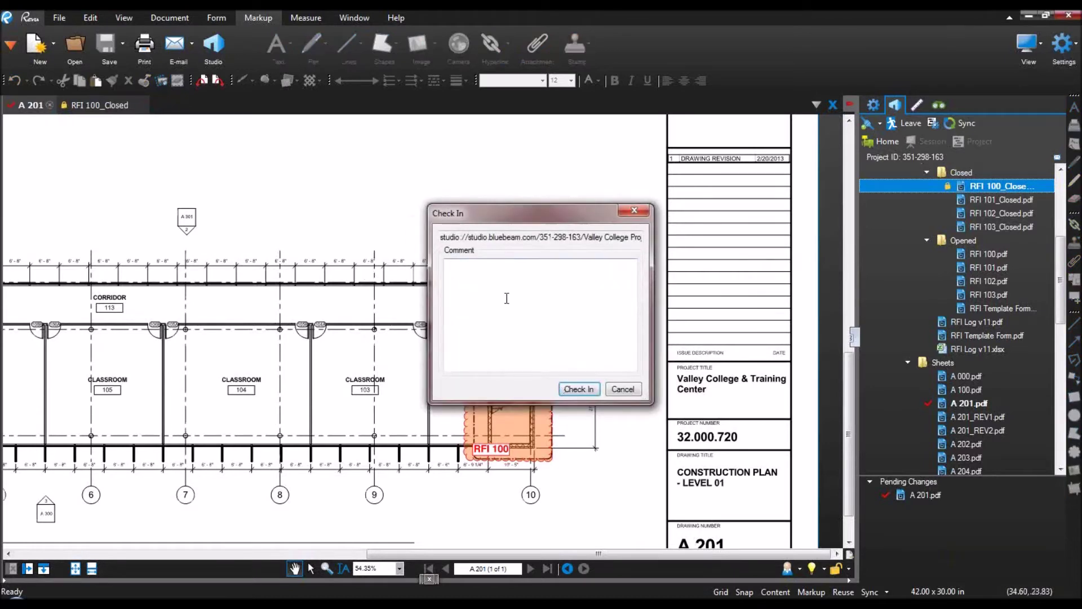
type("Added RFI 100 with HL")
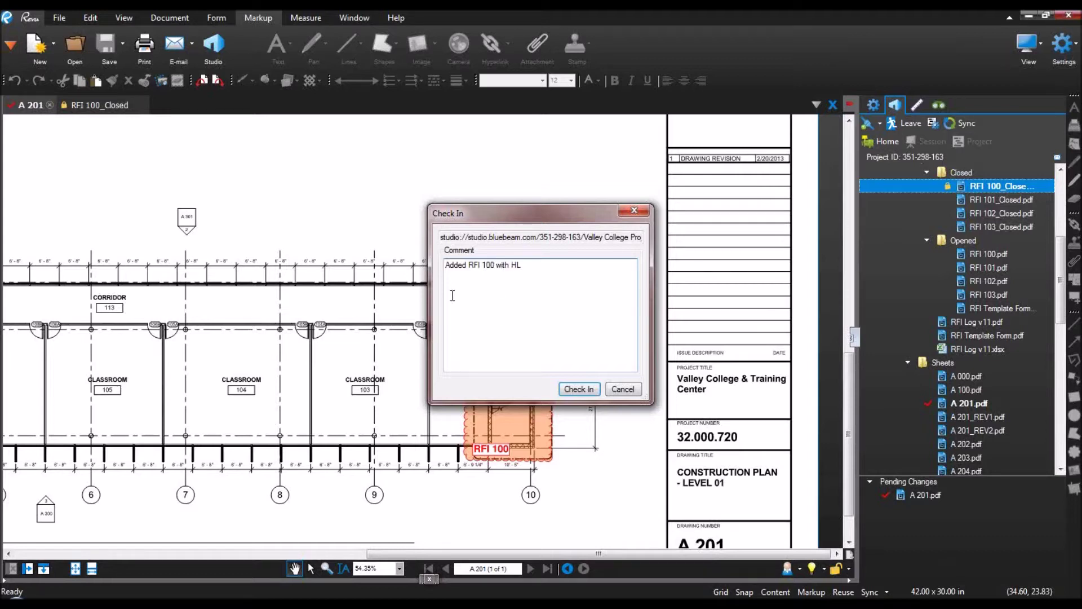
left_click(576, 388)
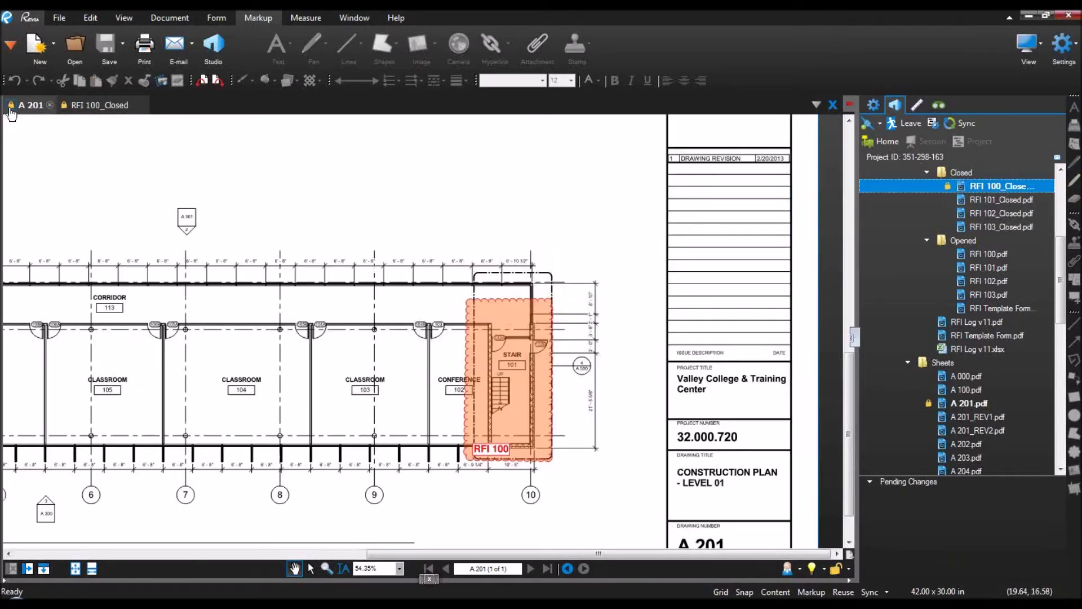
left_click(50, 105)
left_click(83, 105)
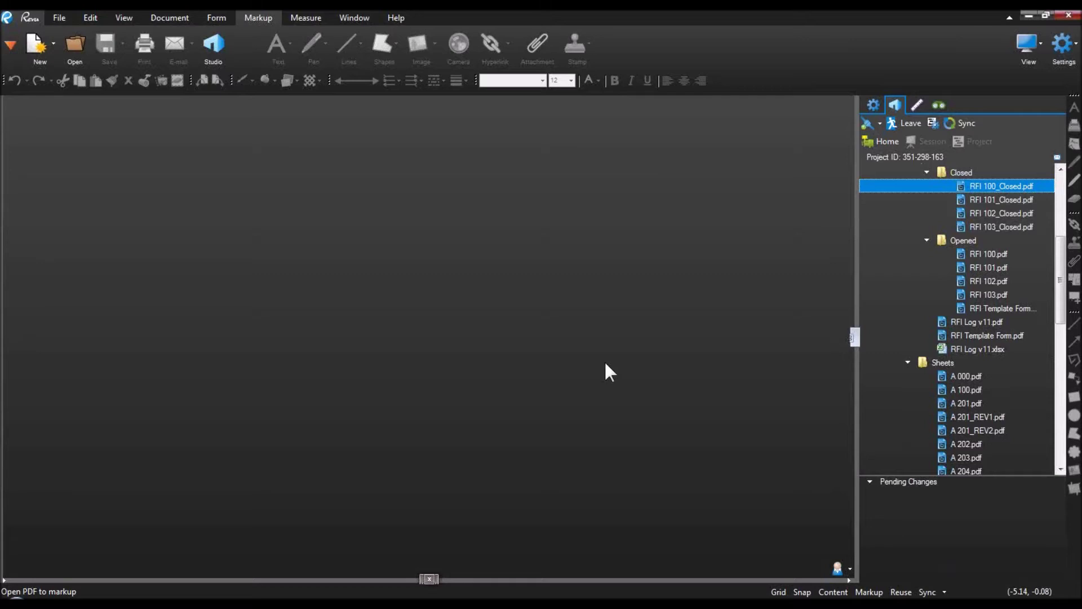
Step: Open the Revision History of A 201.pdf and enlarge its window
left_click(964, 403)
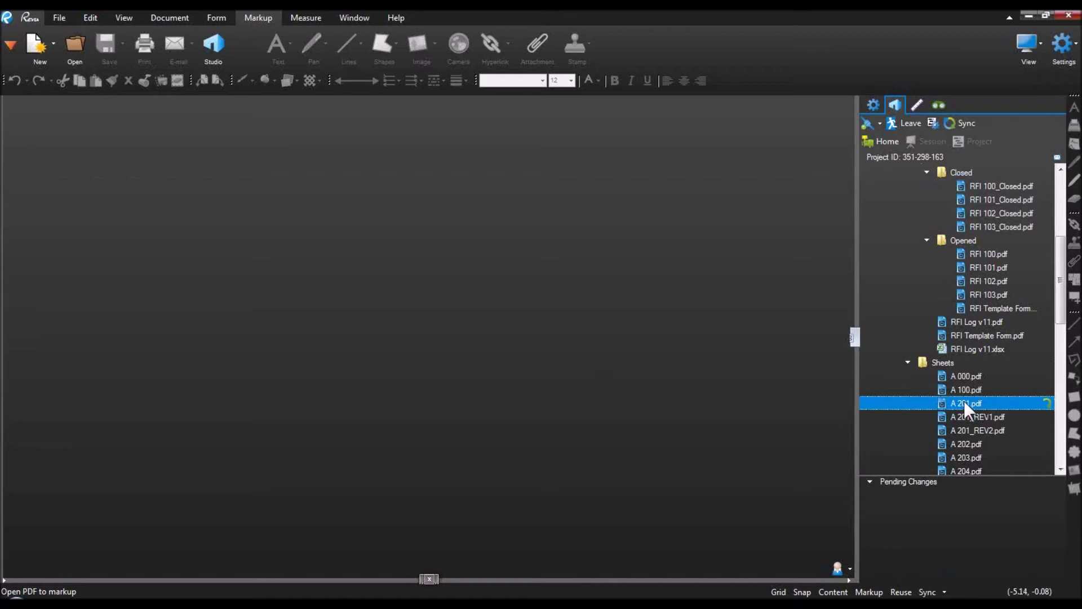
right_click(964, 402)
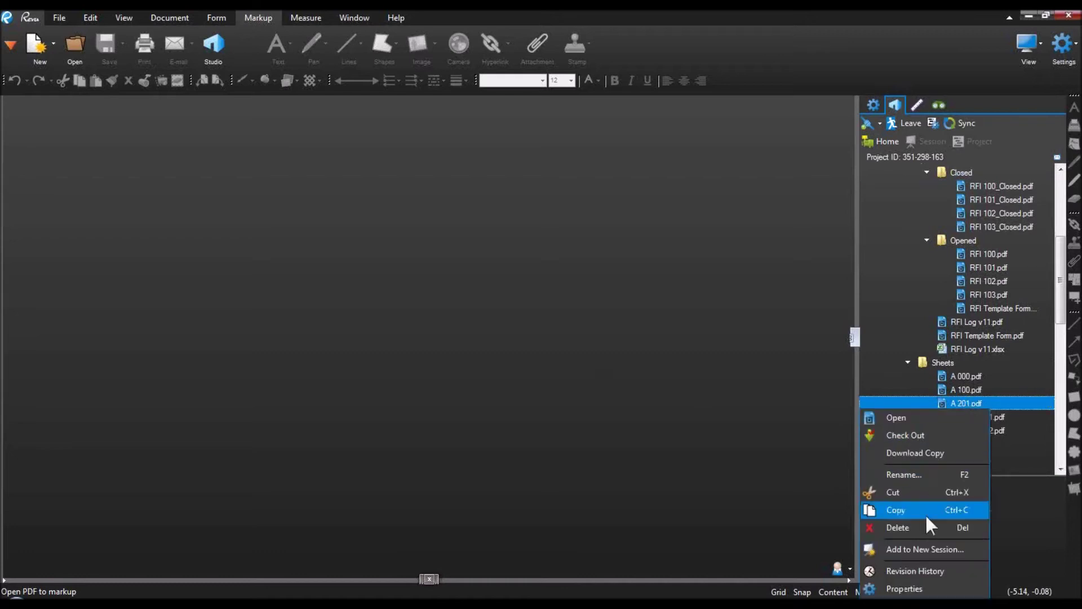
left_click(932, 570)
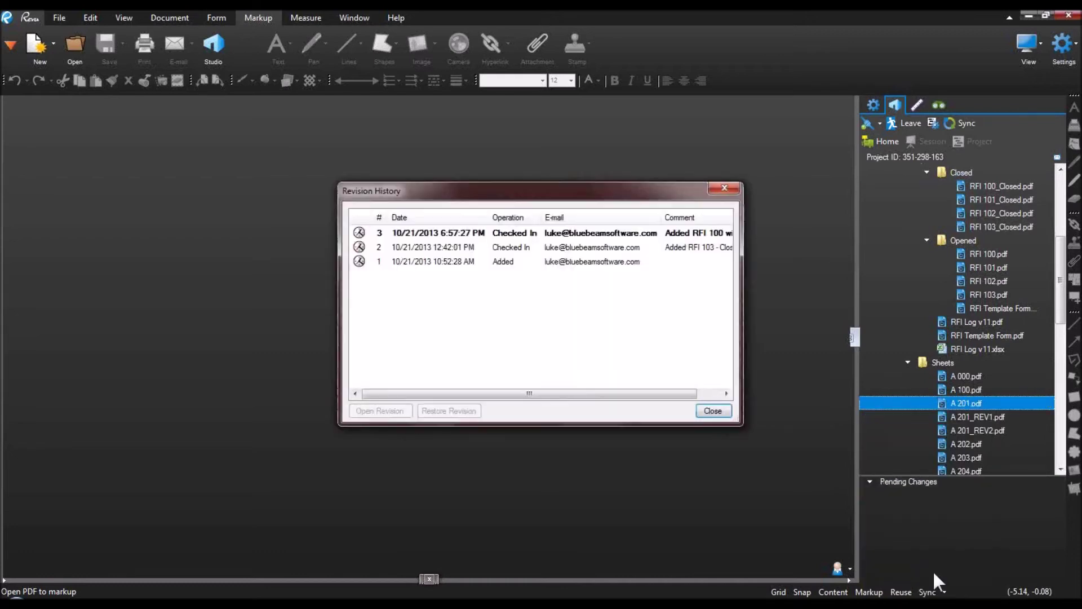
left_click_drag(591, 190, 442, 170)
left_click_drag(597, 399, 748, 443)
Step: Compare the three revisions and open revision 2, 'Added RFI 103 - Closed'
left_click(308, 243)
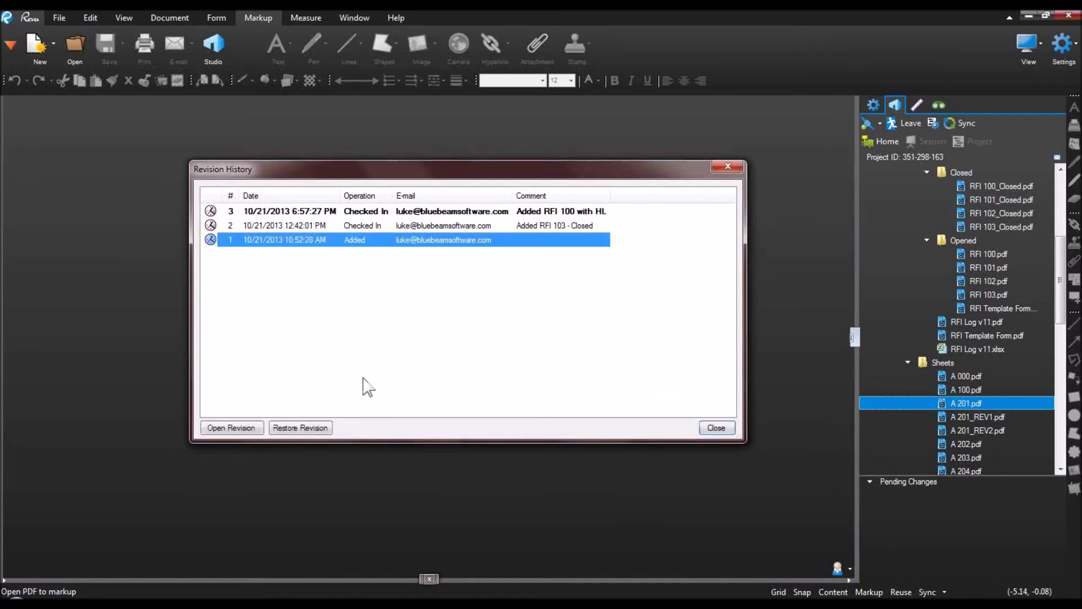
left_click(329, 226)
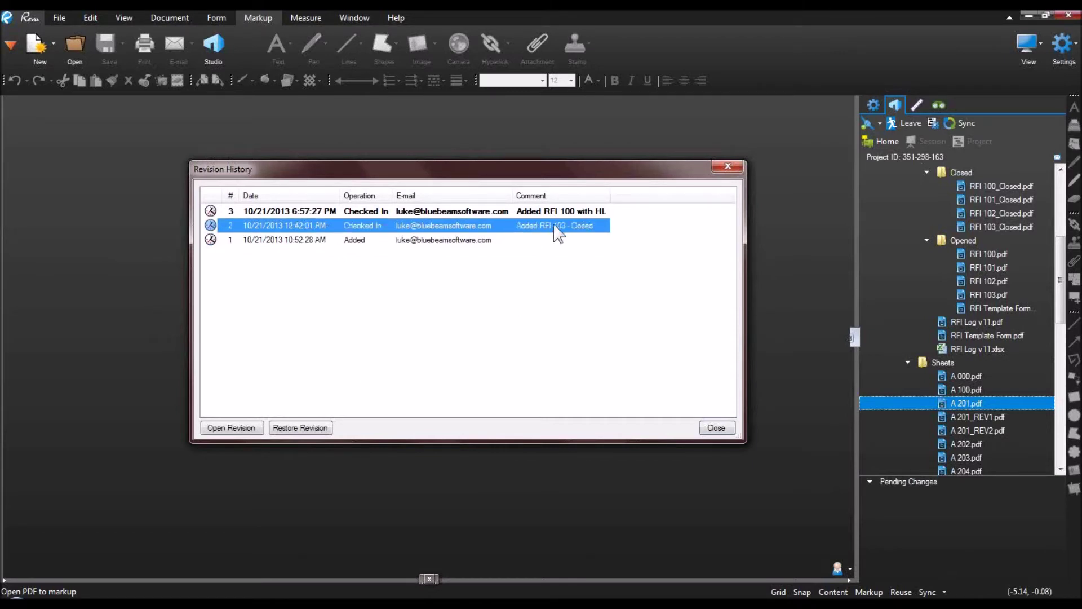
left_click(328, 214)
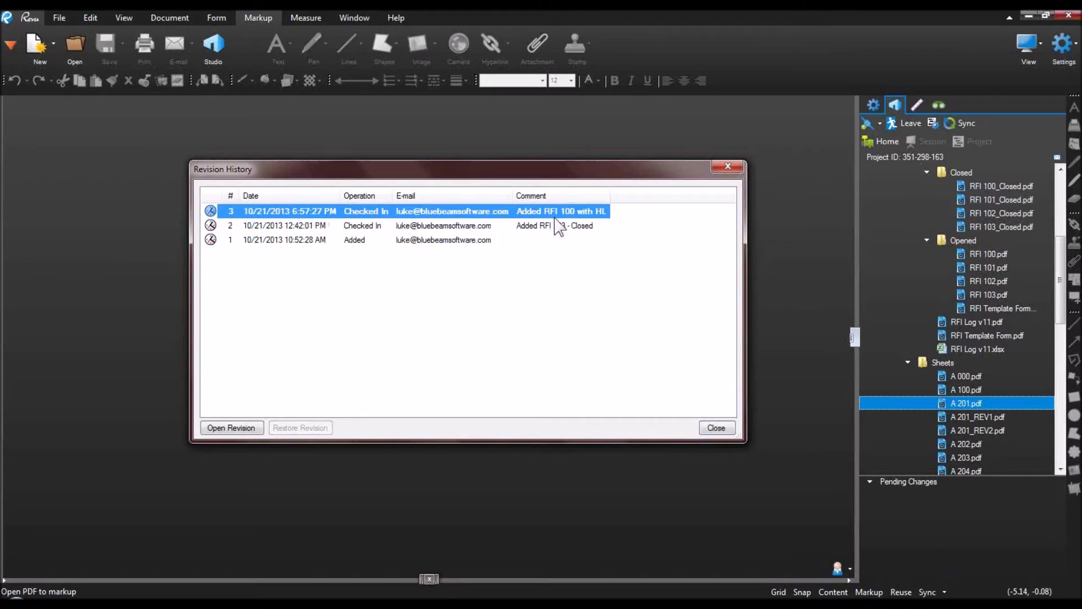
left_click(328, 230)
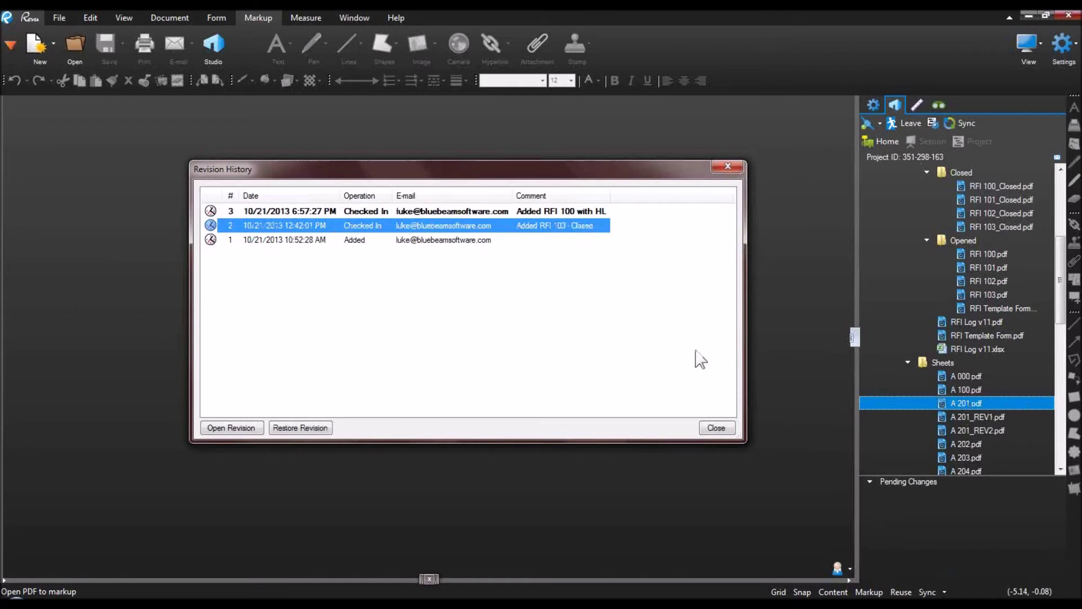
left_click(230, 426)
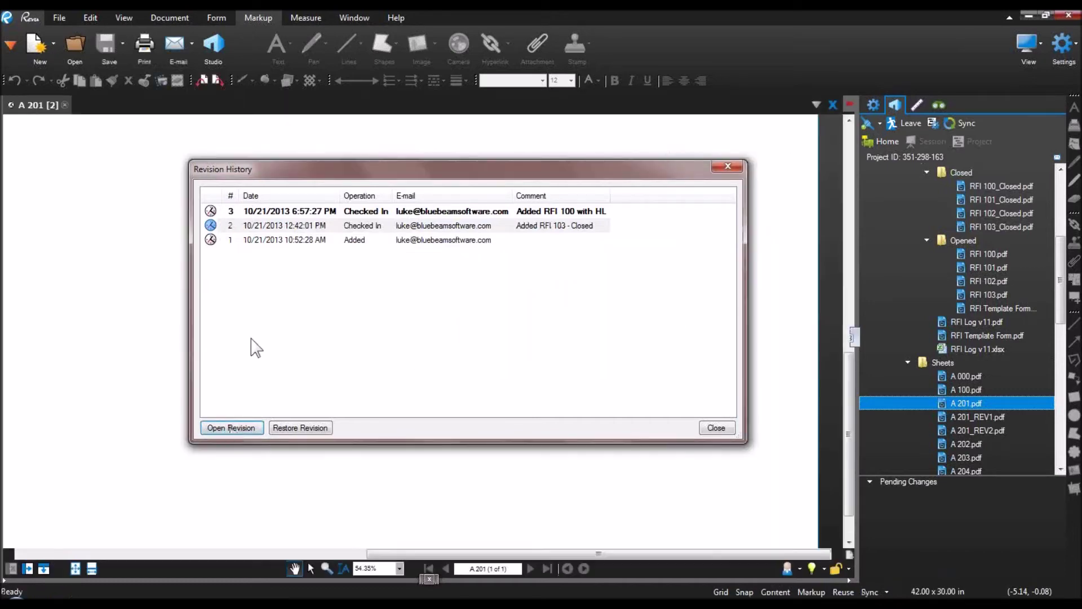
Step: Move aside, shrink and close the Revision History window, then zoom out on revision 2 of A 201
left_click_drag(326, 169, 390, 36)
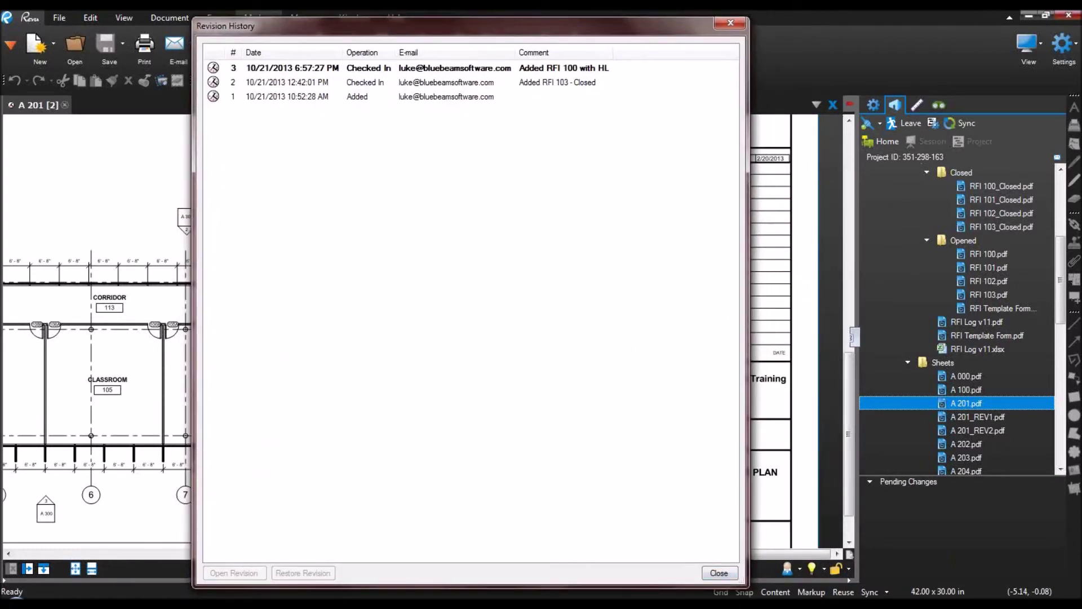
left_click_drag(752, 588, 749, 293)
left_click(712, 278)
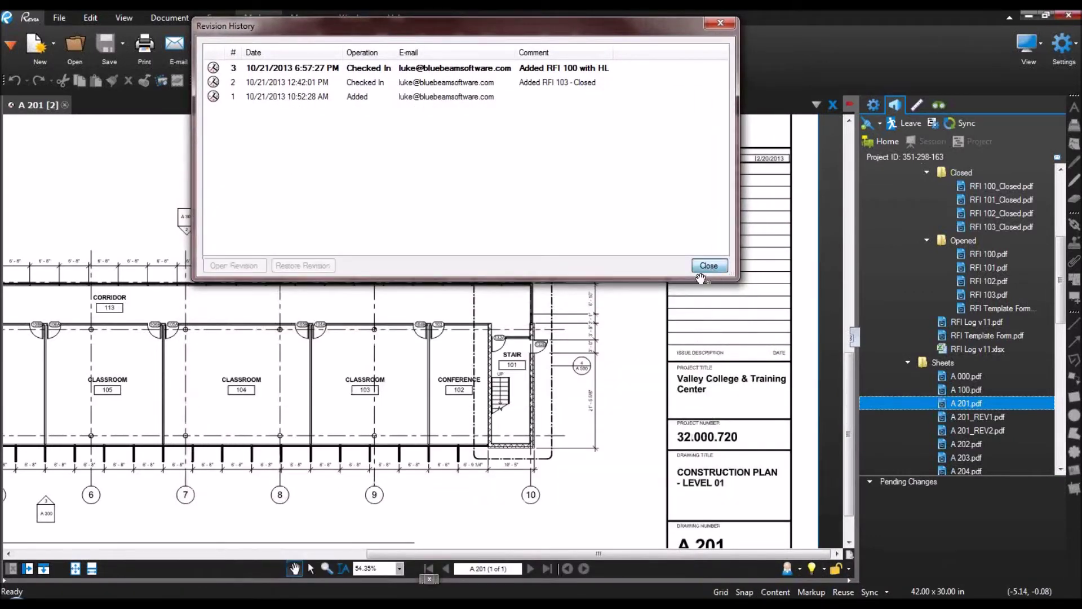
scroll(129, 221, "down", 3)
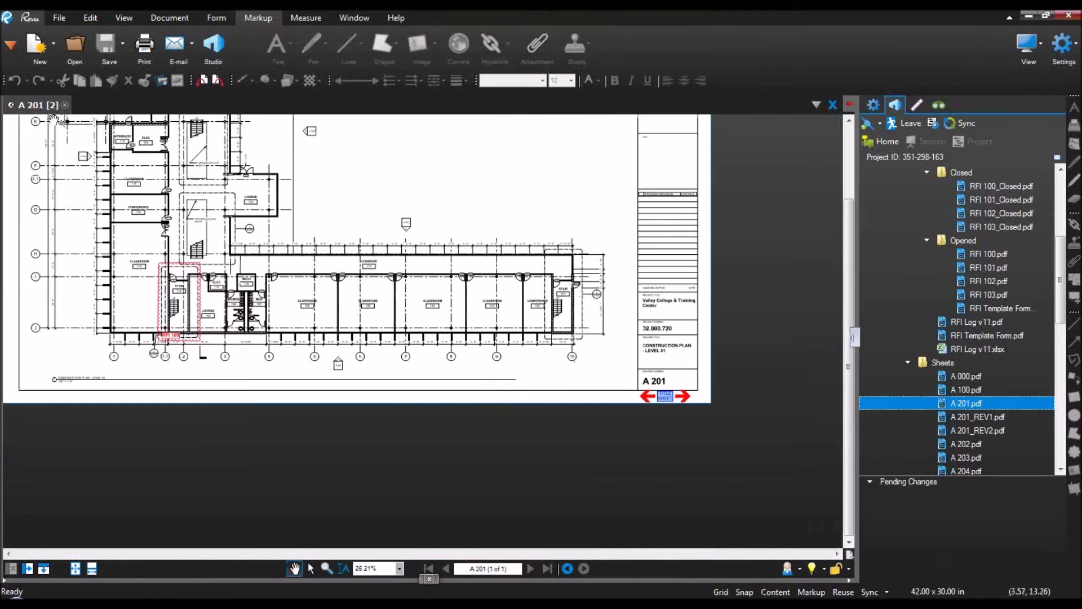
Step: Restore sheet A 201 to revision 2 from its Revision History
right_click(47, 114)
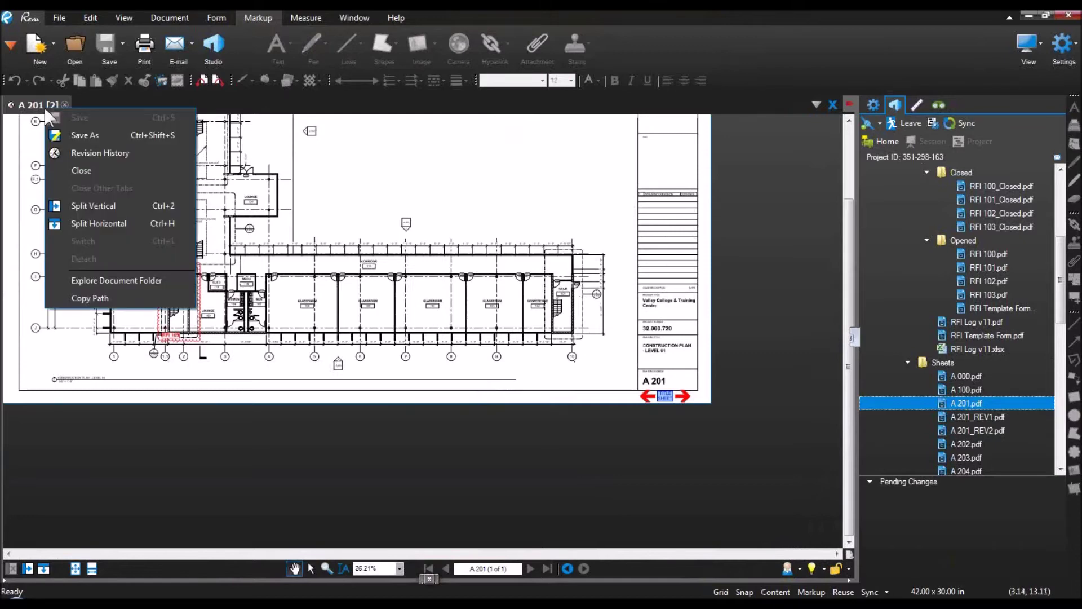
left_click(106, 153)
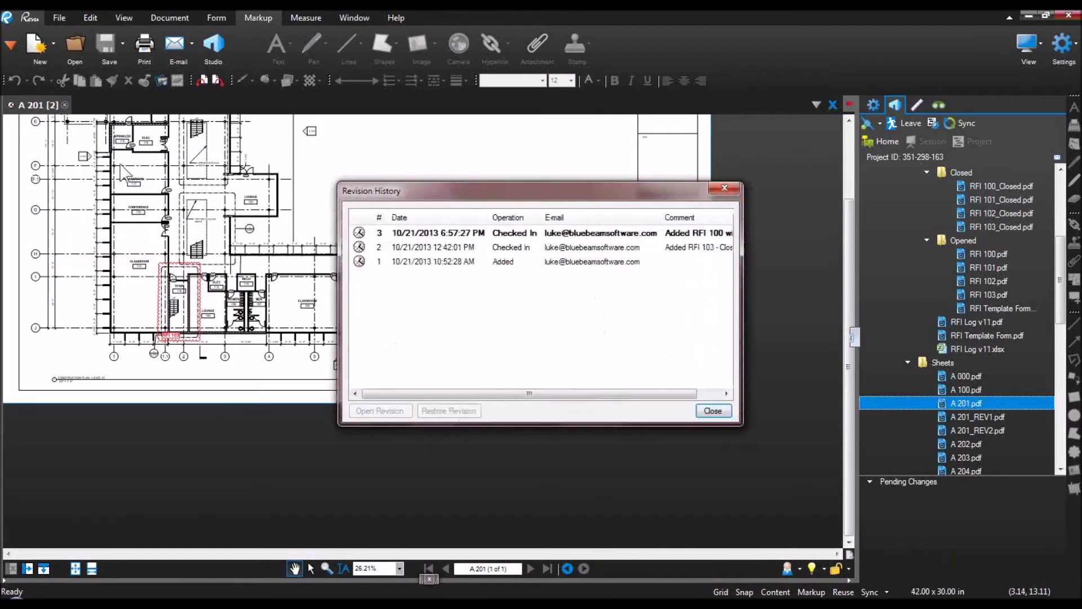
left_click(464, 250)
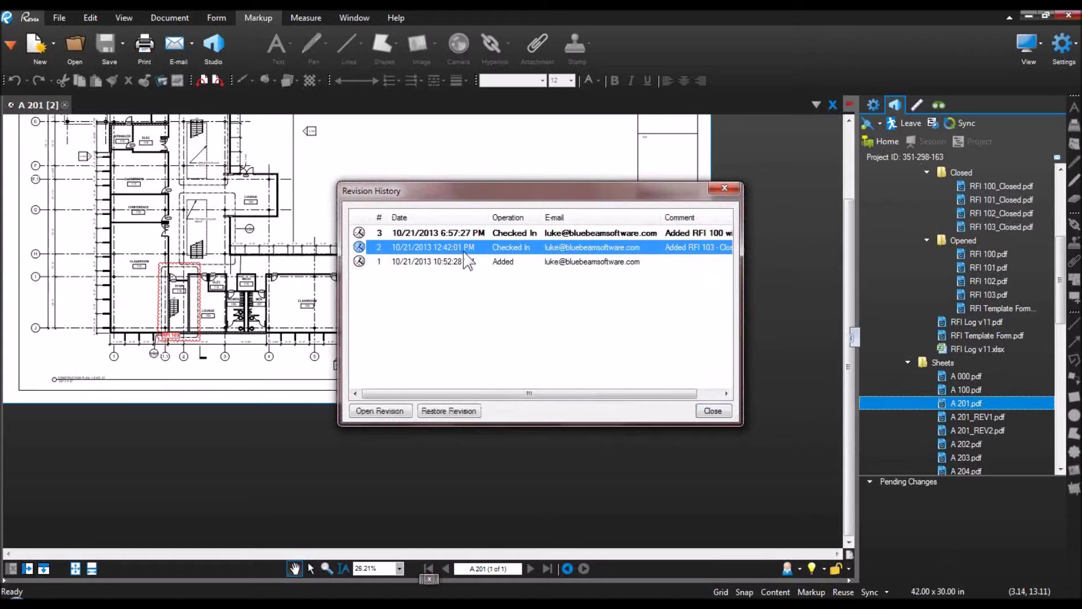
left_click(448, 411)
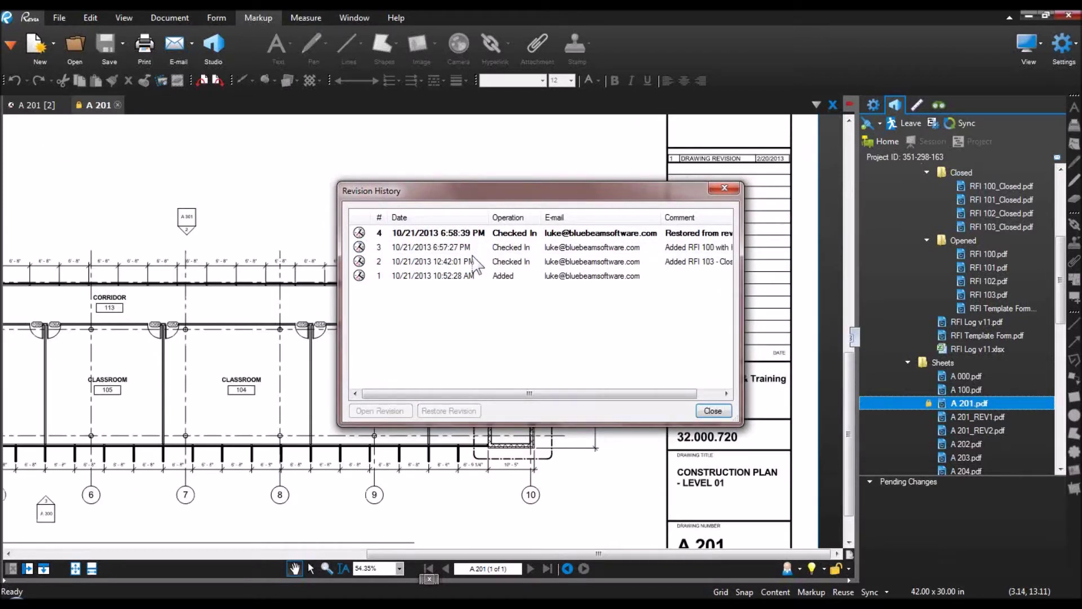
Step: Widen the history window and Comment column to read the new revision 4 entry, then close it
left_click_drag(742, 344, 941, 345)
left_click_drag(758, 218, 848, 228)
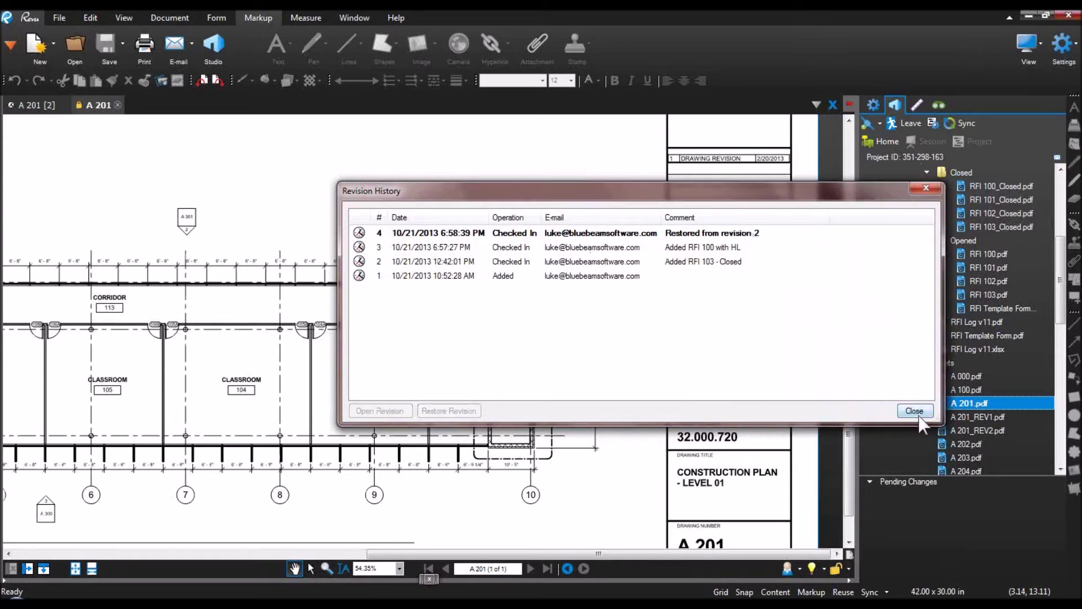
left_click(912, 410)
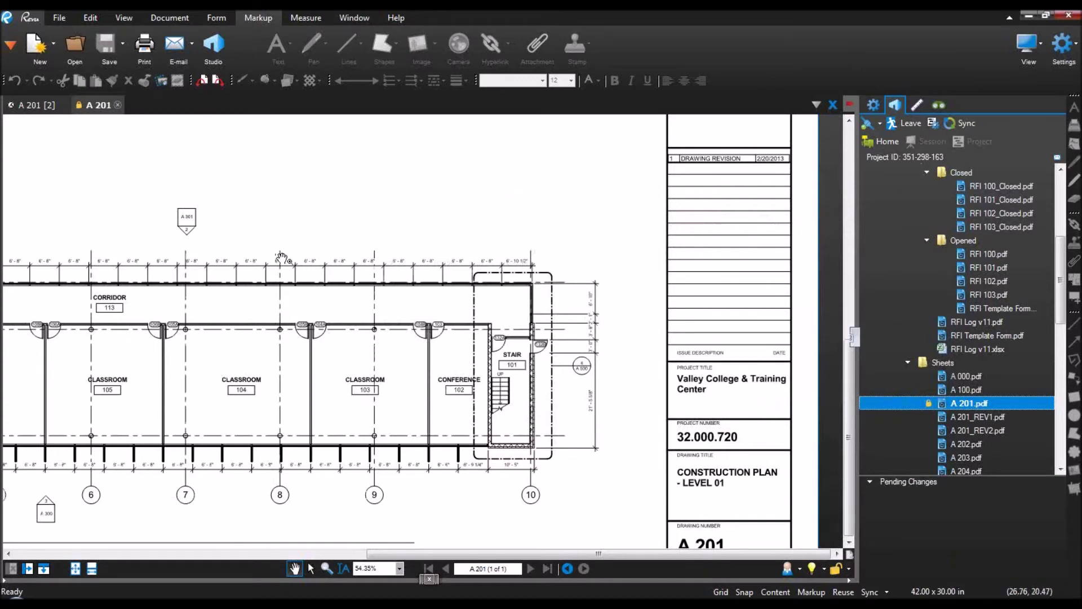
scroll(279, 256, "down", 3)
Step: Pan to the whole A 201 floor plan and slide open the File Access panel on the left
mouse_move(121, 200)
left_mouse_down()
mouse_move(350, 248)
mouse_move(367, 282)
left_mouse_up()
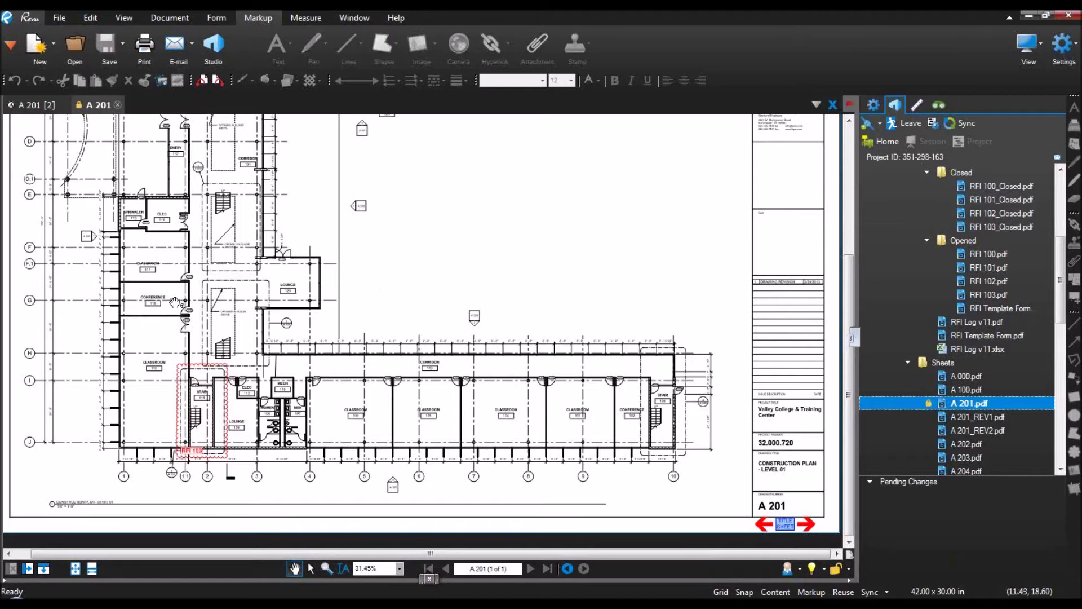
left_click_drag(5, 267, 188, 273)
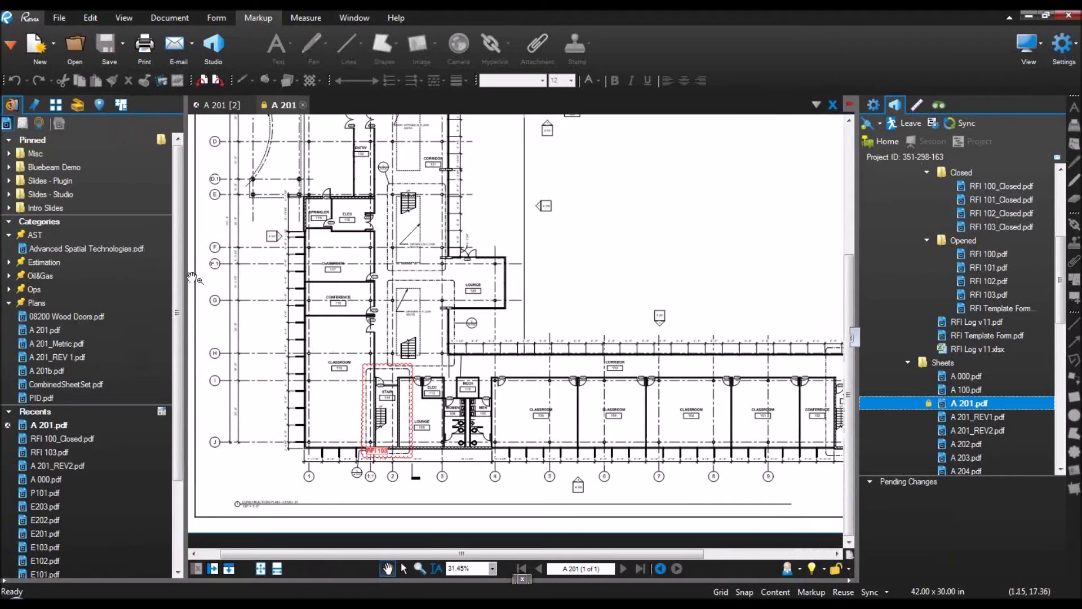
Step: Open Advanced Spatial Technologies.pdf from File Access Categories, hide the panel, centre the slide, and show Help
left_click(39, 244)
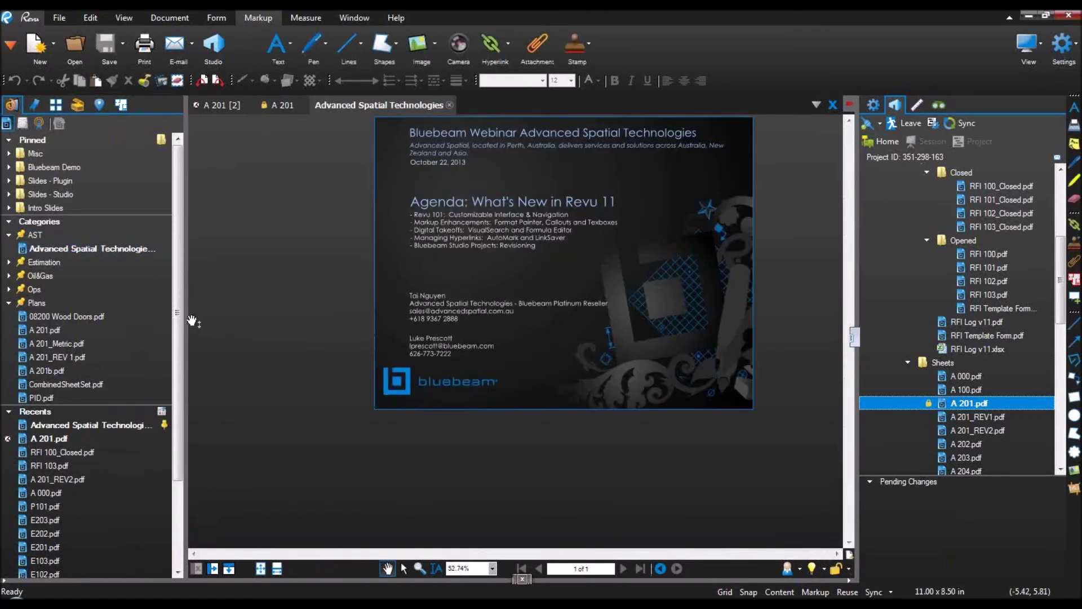
left_click_drag(186, 313, 5, 316)
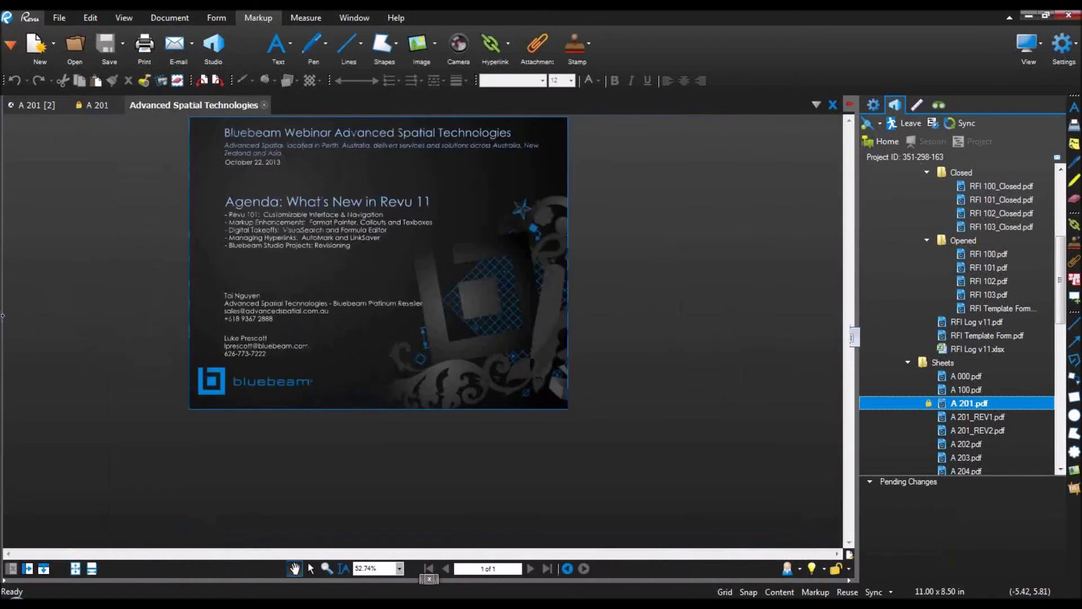
left_click_drag(653, 302, 676, 351)
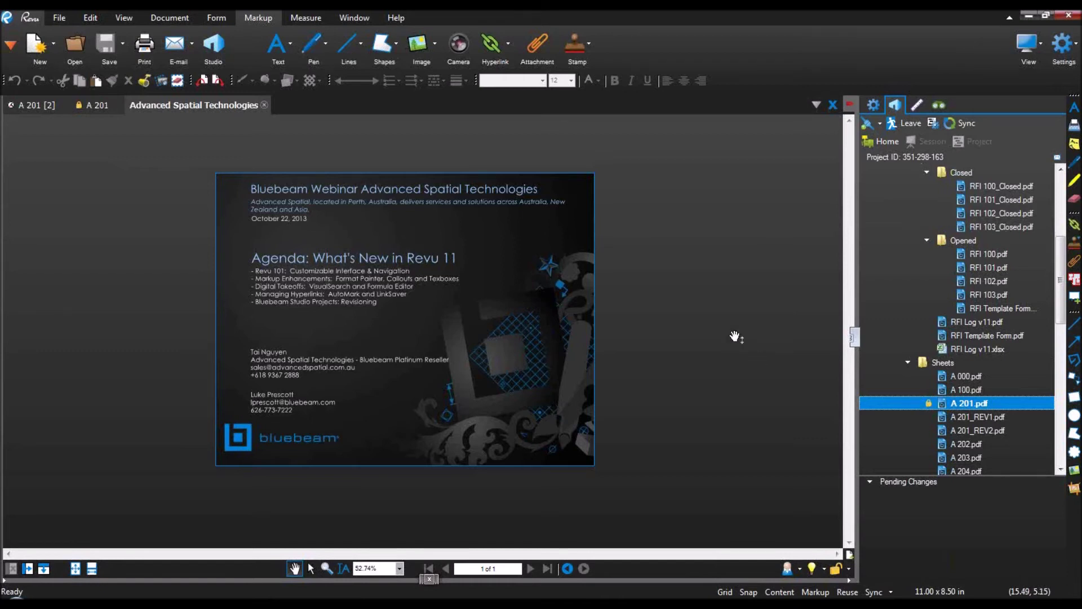
left_click(398, 18)
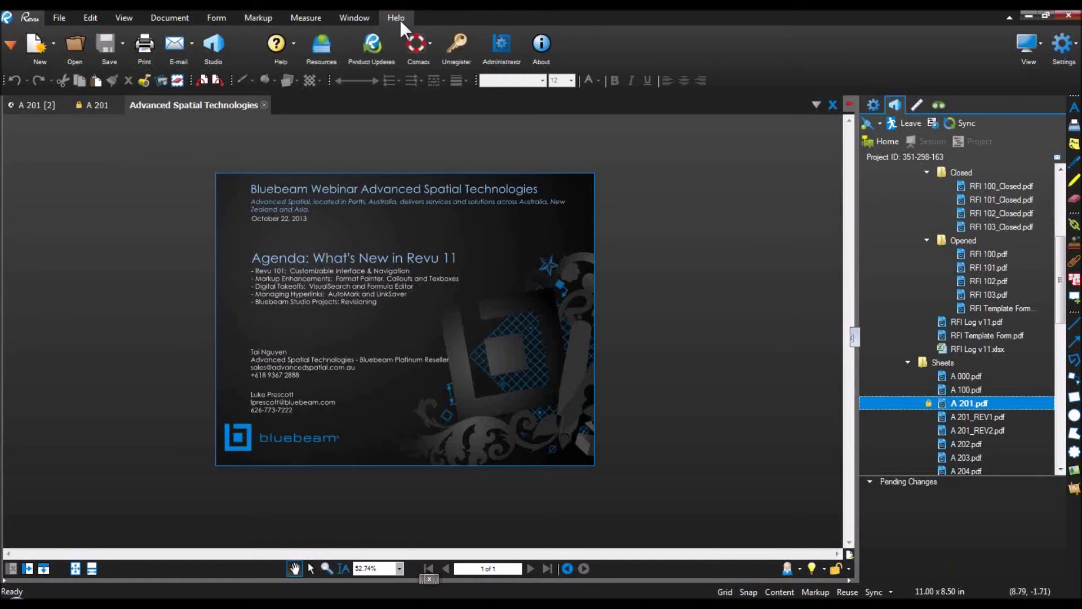
Step: Browse Bluebeam University's Webinars, Revu 101 and What's New in Revu 11 pages, then present the webinar slide full screen
left_click(321, 45)
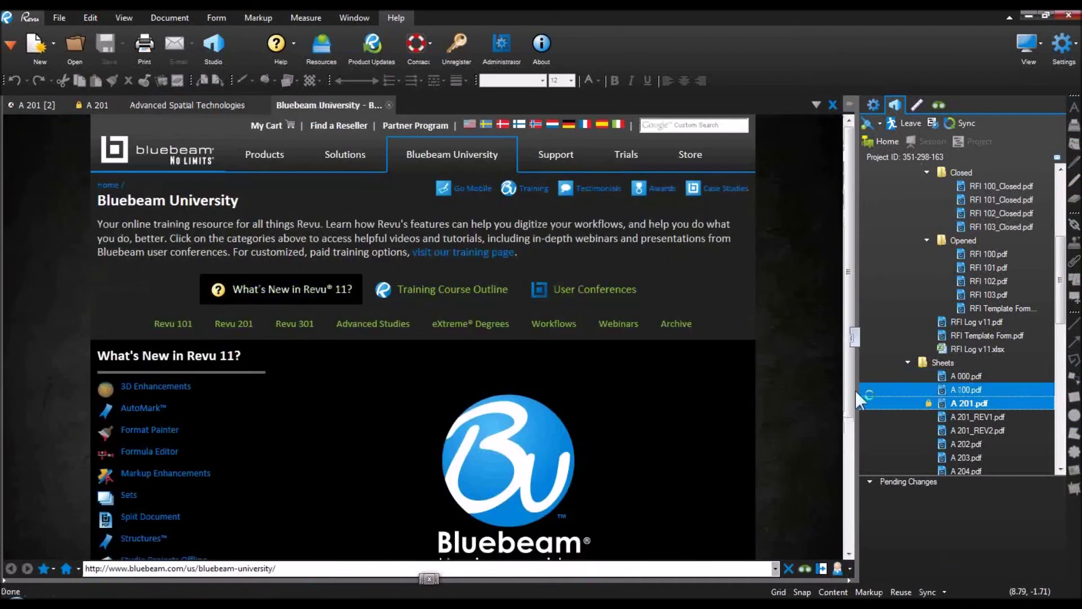
left_click_drag(859, 389, 1078, 379)
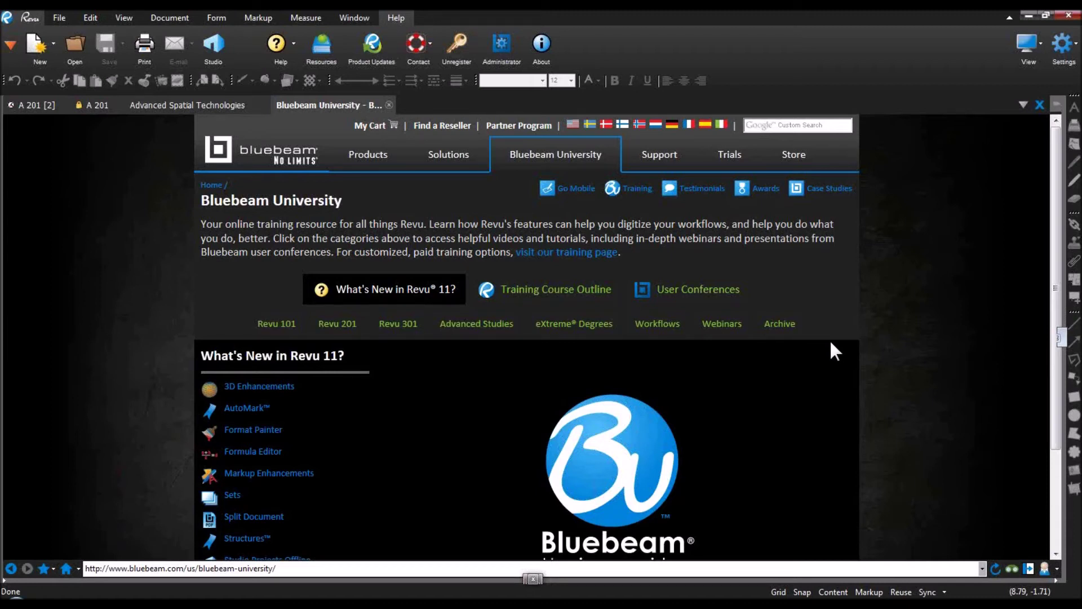
left_click(719, 320)
scroll(718, 316, "down", 2)
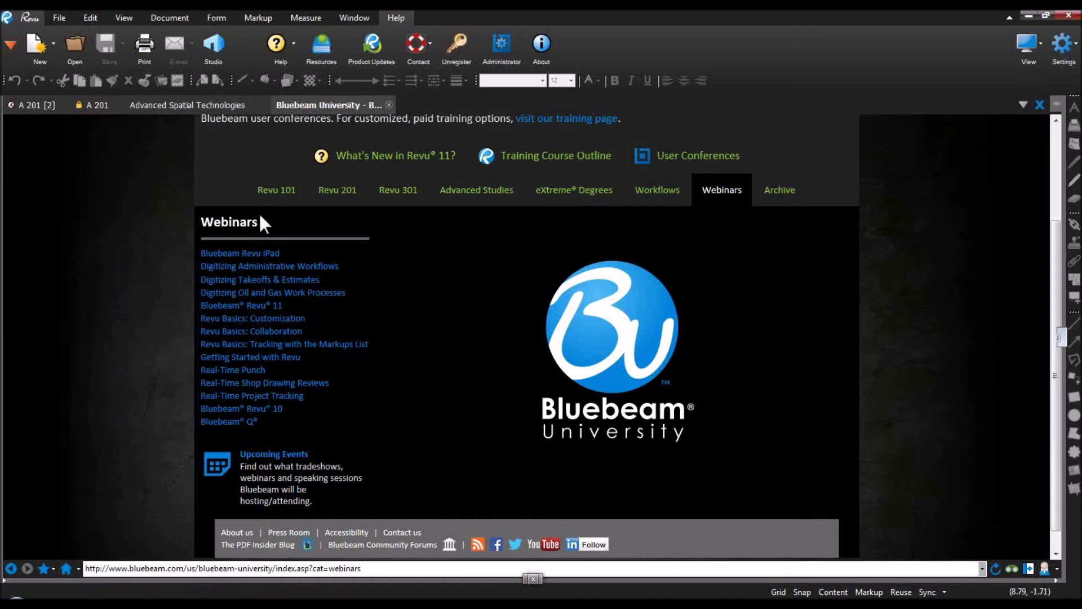
left_click(276, 192)
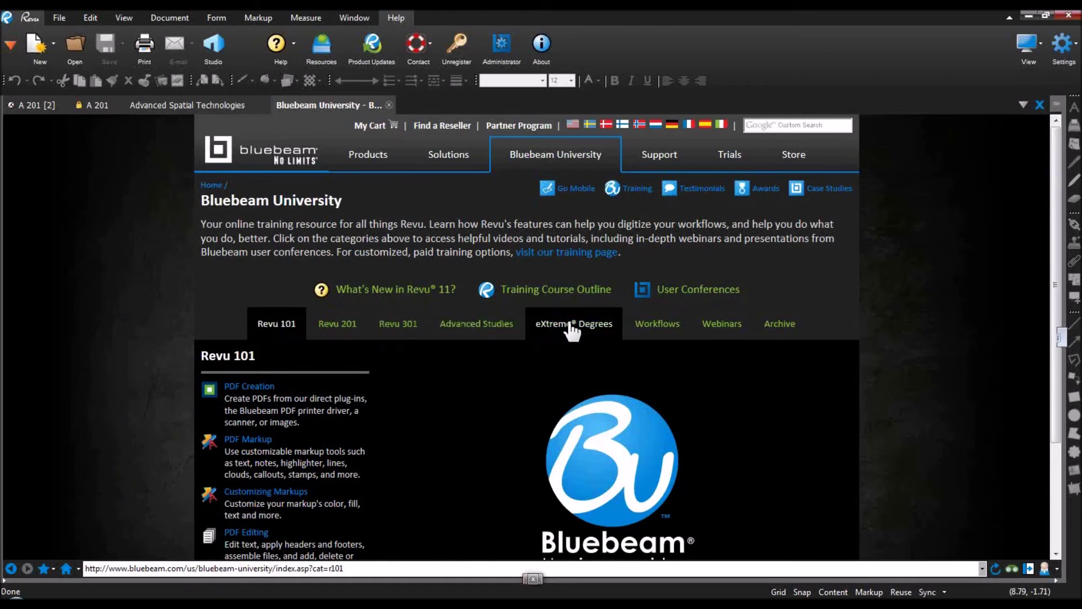
left_click(449, 289)
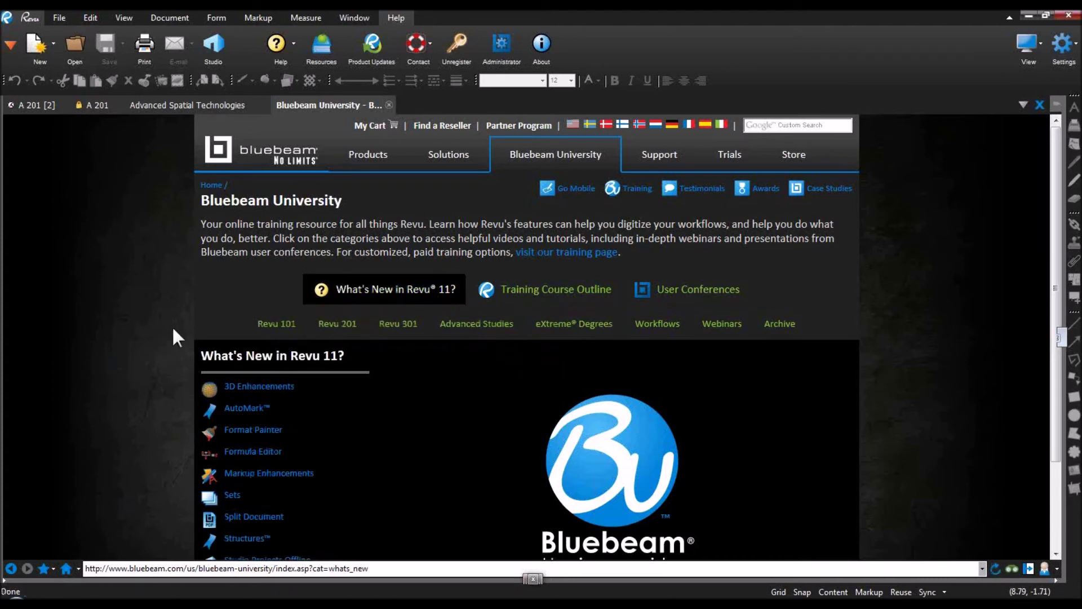
scroll(174, 336, "down", 1)
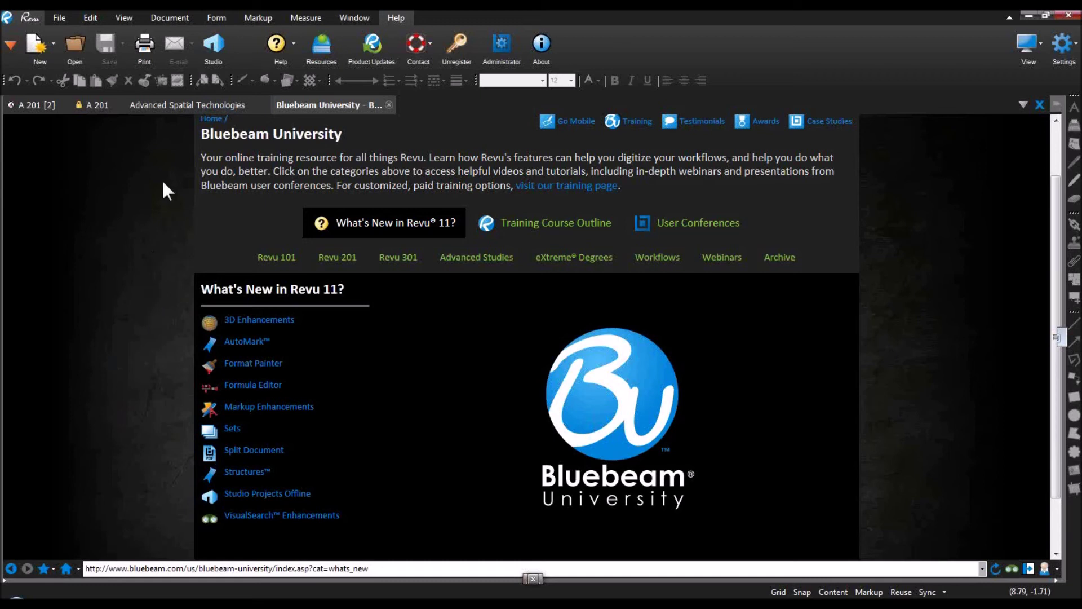
left_click(161, 107)
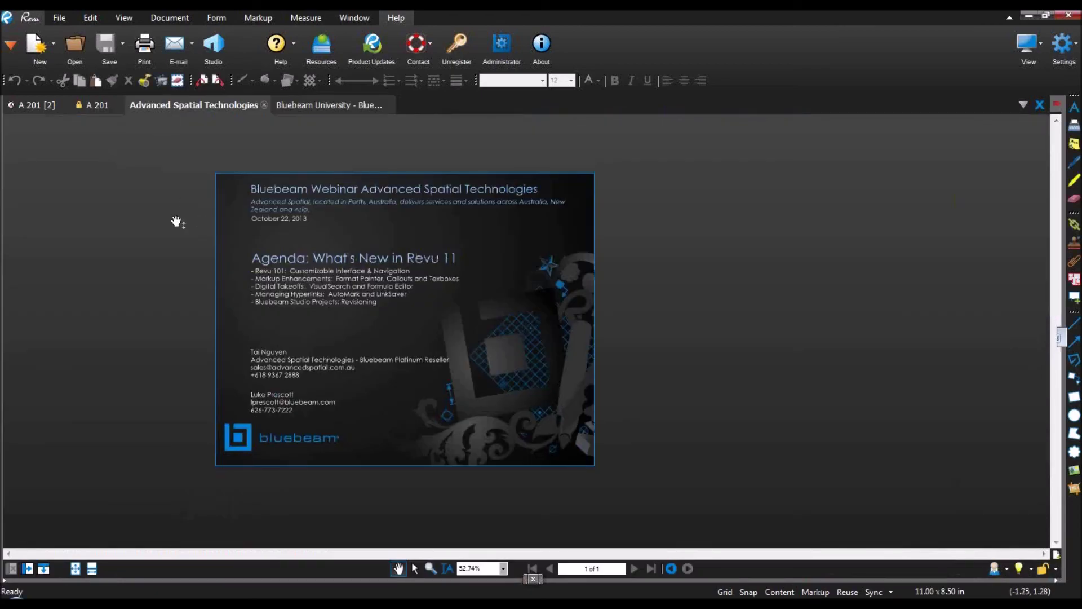
key("ctrl+l")
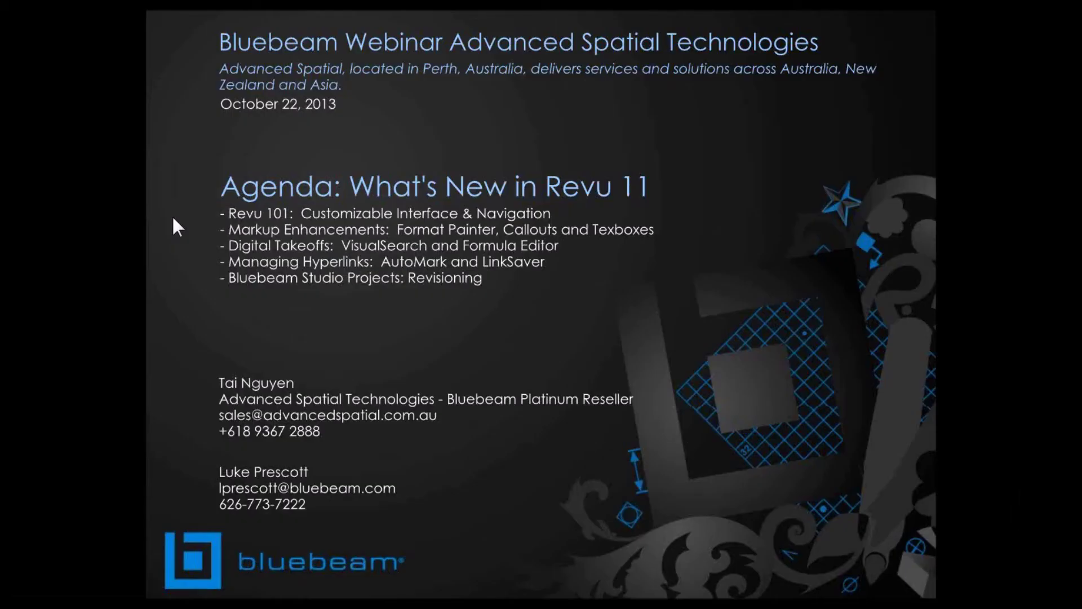